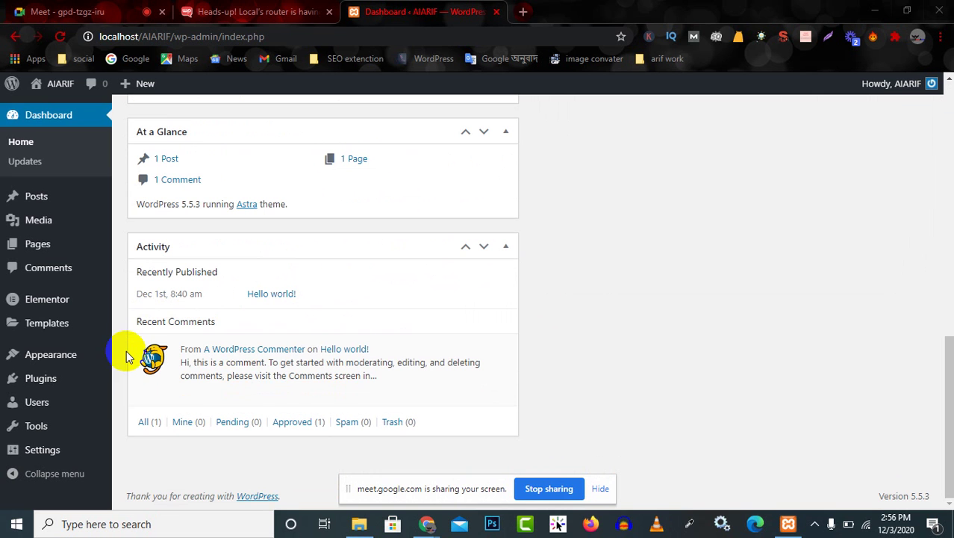
Open the list of installed plugins and locate the Elementor entry
{"action": "mouse_move", "coordinate": [36, 336]}
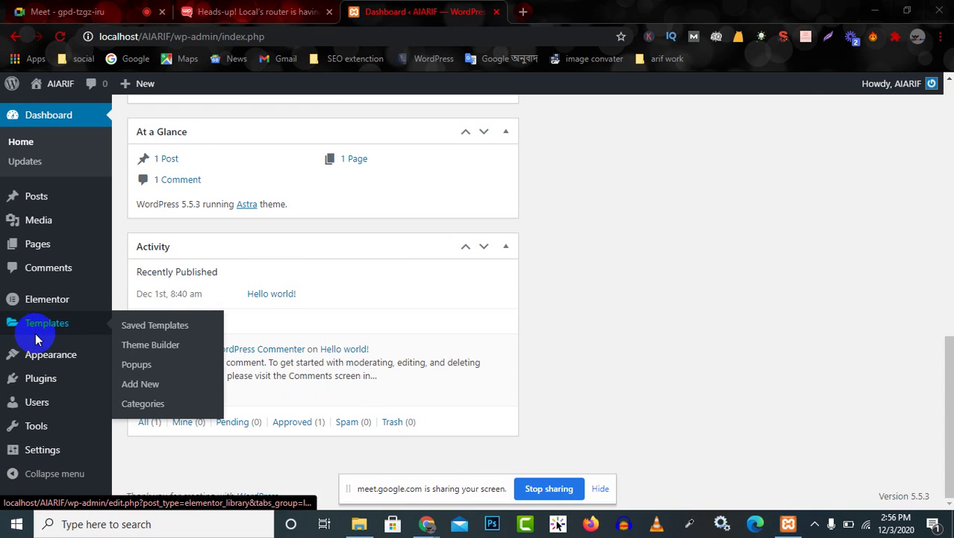
{"action": "mouse_move", "coordinate": [51, 361]}
{"action": "left_click", "coordinate": [50, 384]}
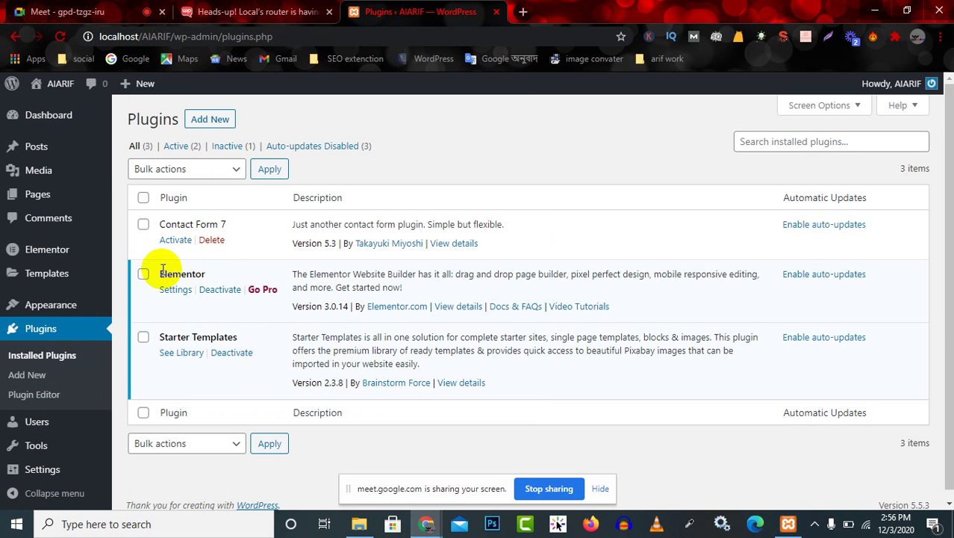
{"action": "left_click_drag", "start_coordinate": [162, 274], "coordinate": [223, 274]}
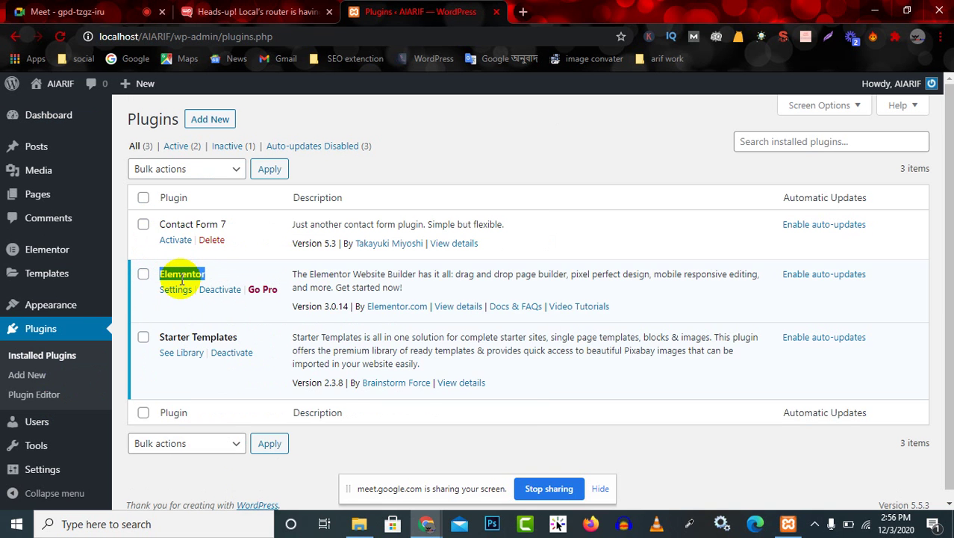
{"action": "scroll", "coordinate": [181, 280], "scroll_direction": "down", "scroll_amount": 1}
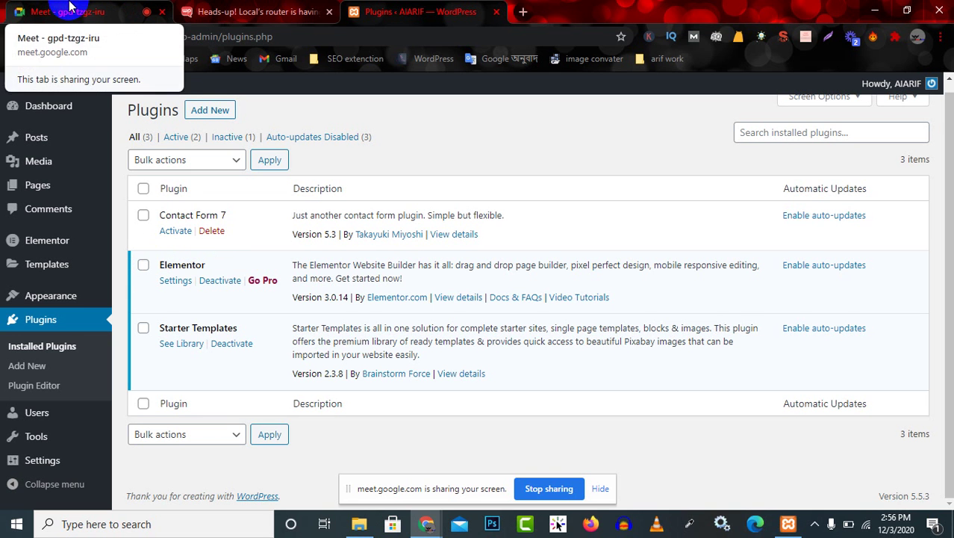
{"action": "left_click", "coordinate": [814, 523]}
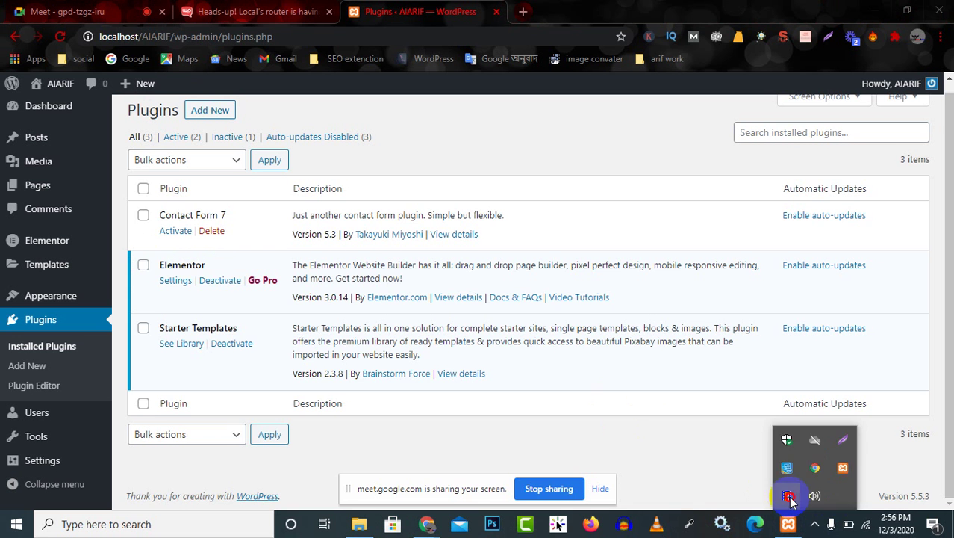
{"action": "left_click", "coordinate": [260, 333]}
{"action": "scroll", "coordinate": [157, 254], "scroll_direction": "up", "scroll_amount": 1}
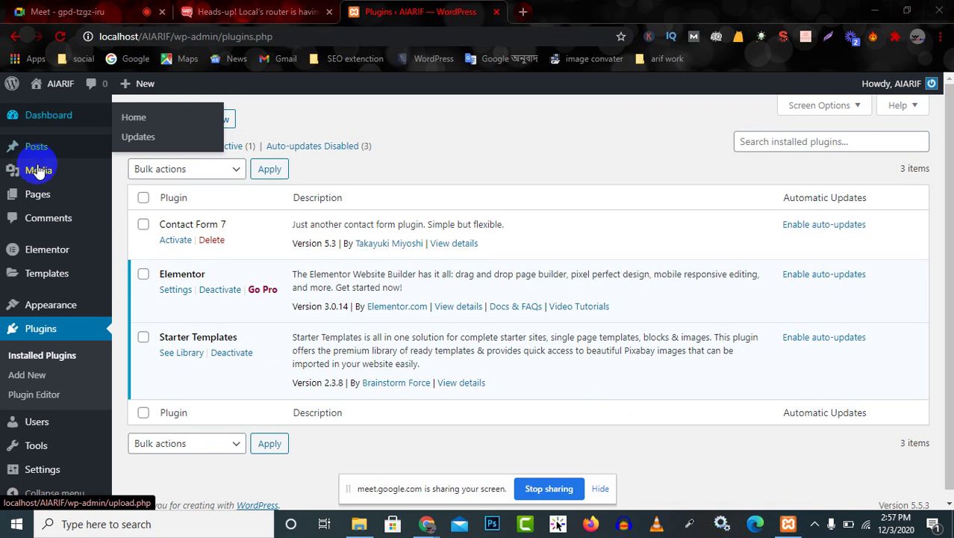
{"action": "scroll", "coordinate": [15, 388], "scroll_direction": "down", "scroll_amount": 1}
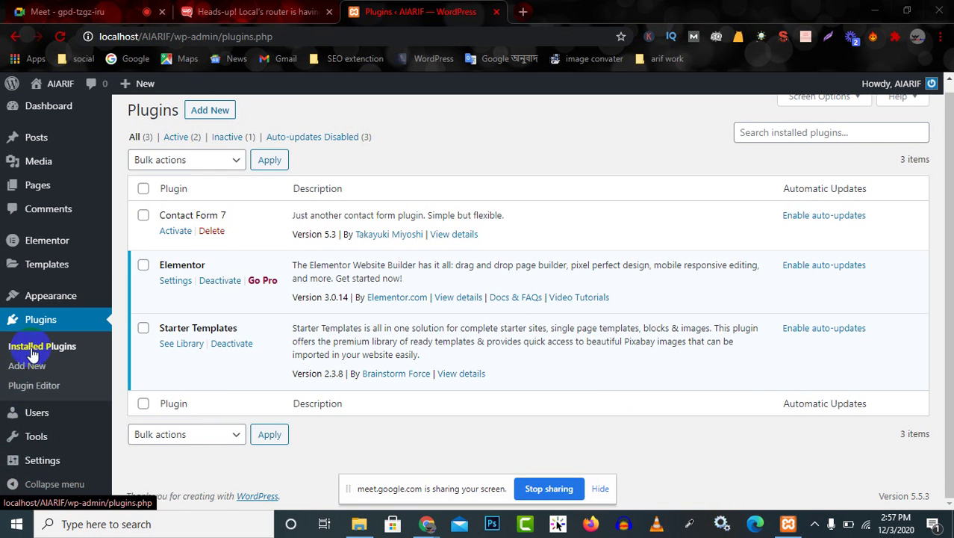
{"action": "mouse_move", "coordinate": [56, 241]}
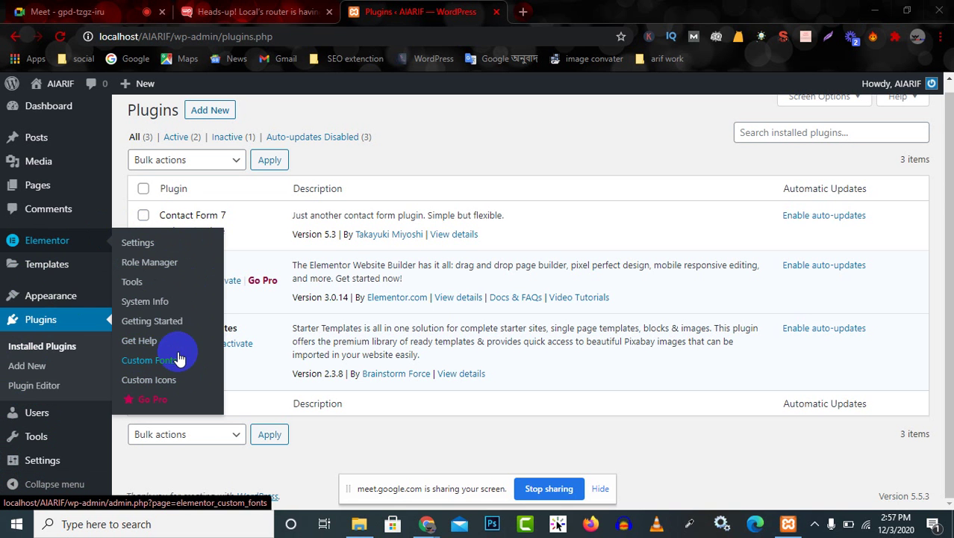
Open the Themes page and look over the installed themes
{"action": "mouse_move", "coordinate": [54, 300]}
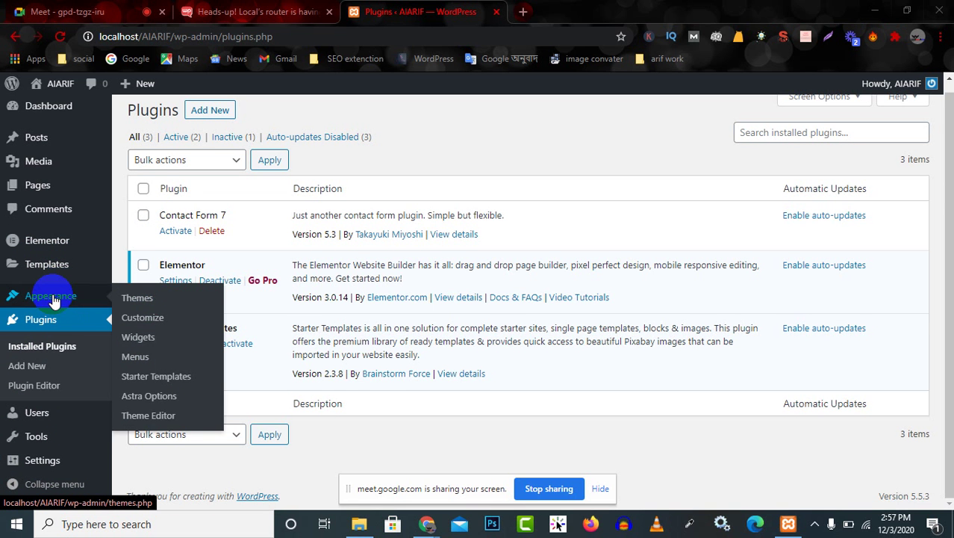
{"action": "scroll", "coordinate": [47, 298], "scroll_direction": "up", "scroll_amount": 1}
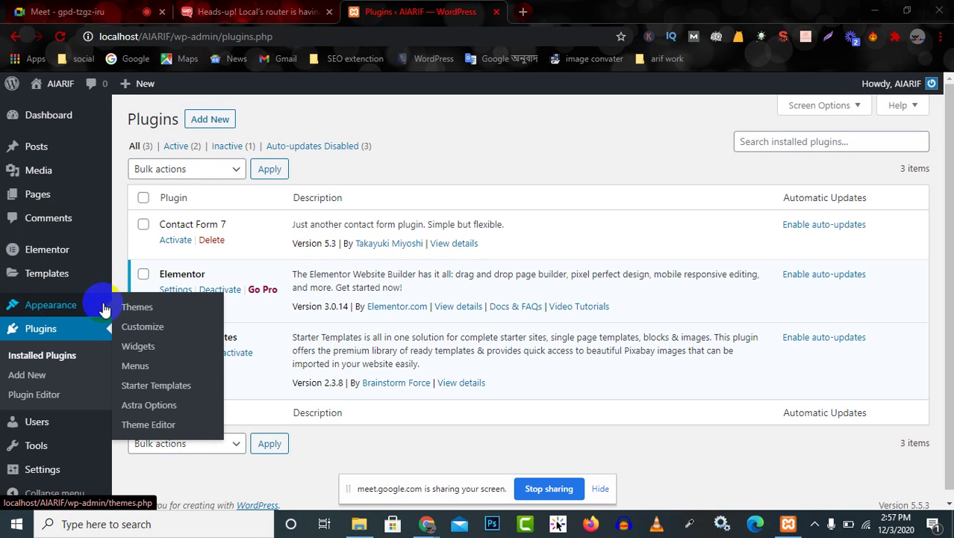
{"action": "left_click", "coordinate": [150, 313]}
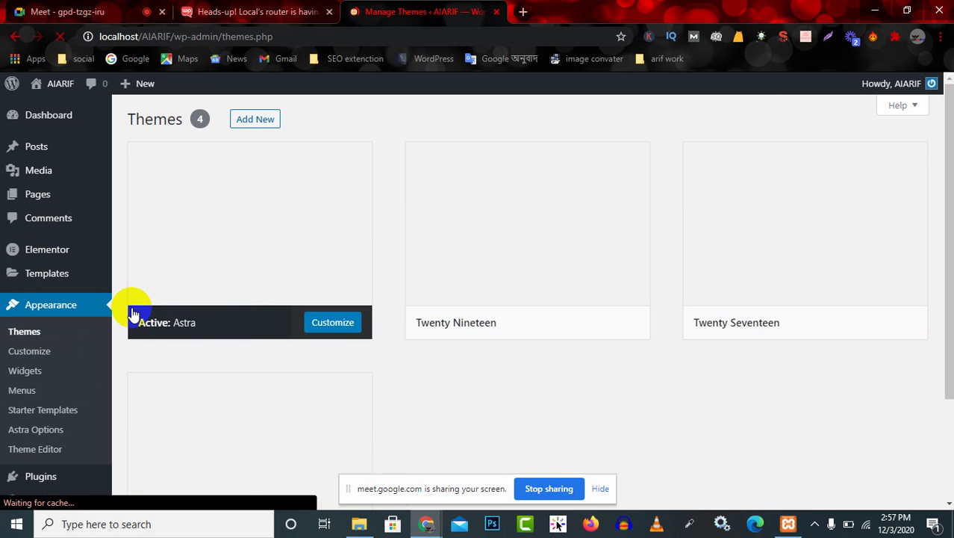
{"action": "mouse_move", "coordinate": [132, 314]}
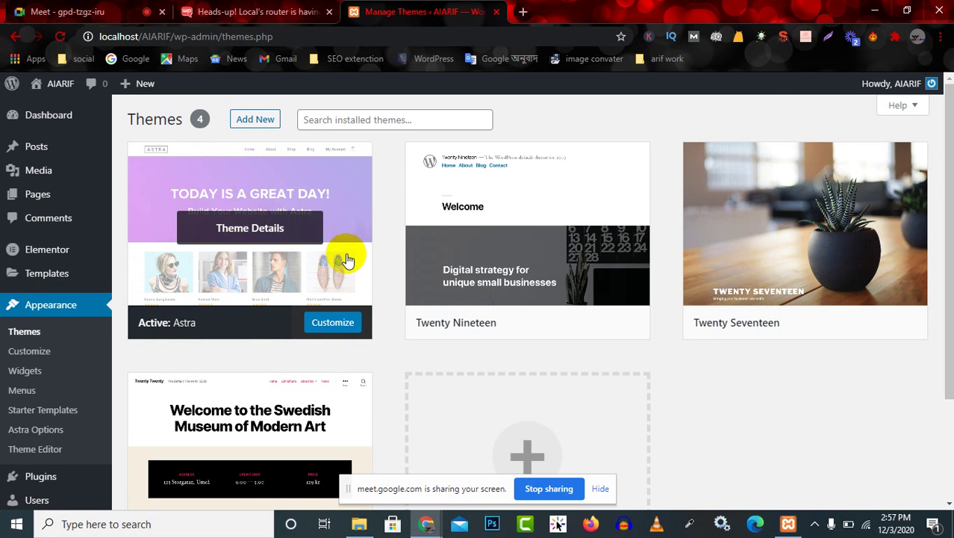
{"action": "scroll", "coordinate": [224, 246], "scroll_direction": "down", "scroll_amount": 2}
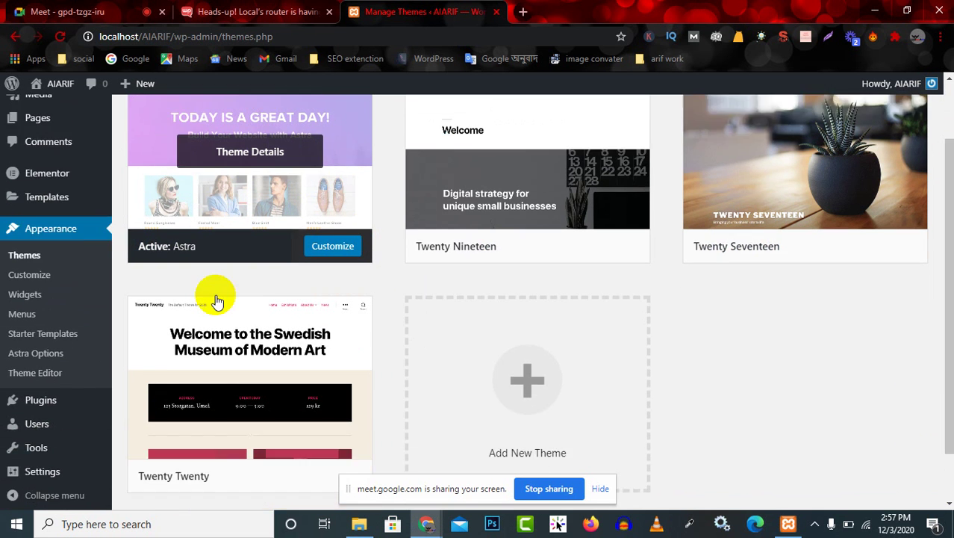
{"action": "scroll", "coordinate": [65, 309], "scroll_direction": "up", "scroll_amount": 2}
{"action": "scroll", "coordinate": [45, 441], "scroll_direction": "down", "scroll_amount": 2}
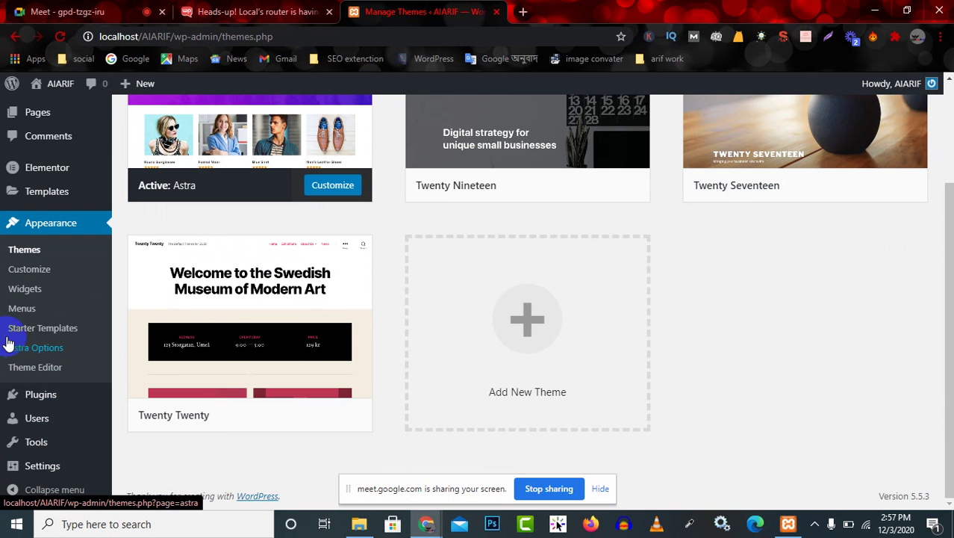
Open the Customizer for the active Astra theme
{"action": "mouse_move", "coordinate": [44, 400]}
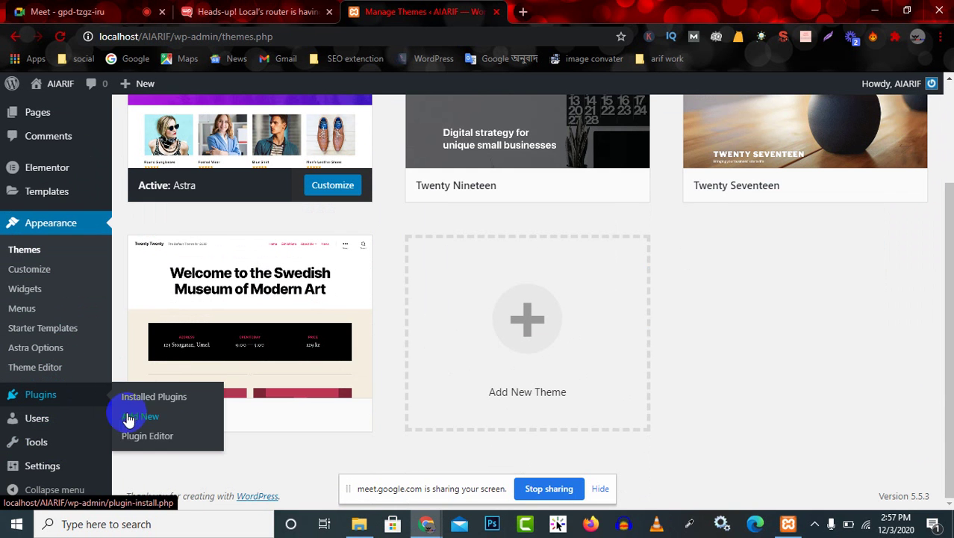
{"action": "scroll", "coordinate": [36, 236], "scroll_direction": "up", "scroll_amount": 1}
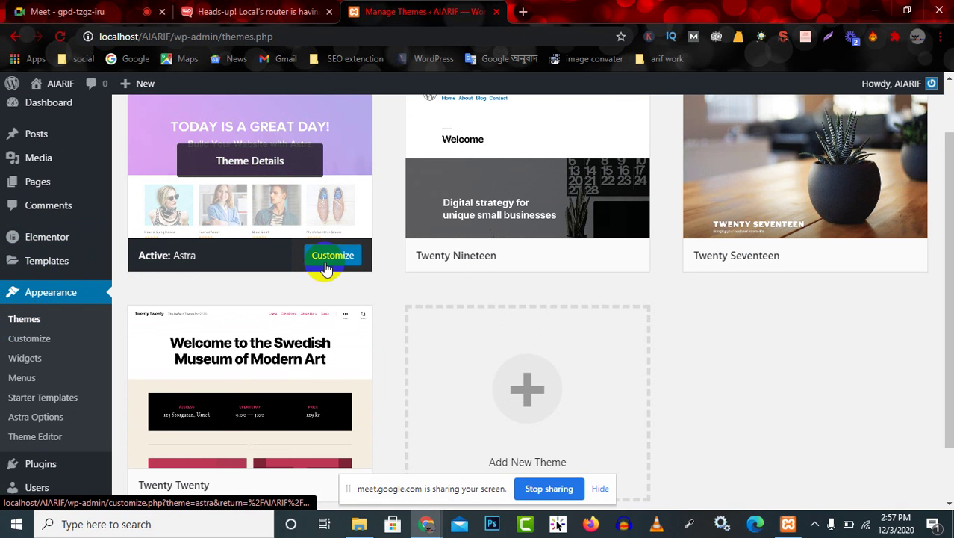
{"action": "scroll", "coordinate": [334, 259], "scroll_direction": "up", "scroll_amount": 1}
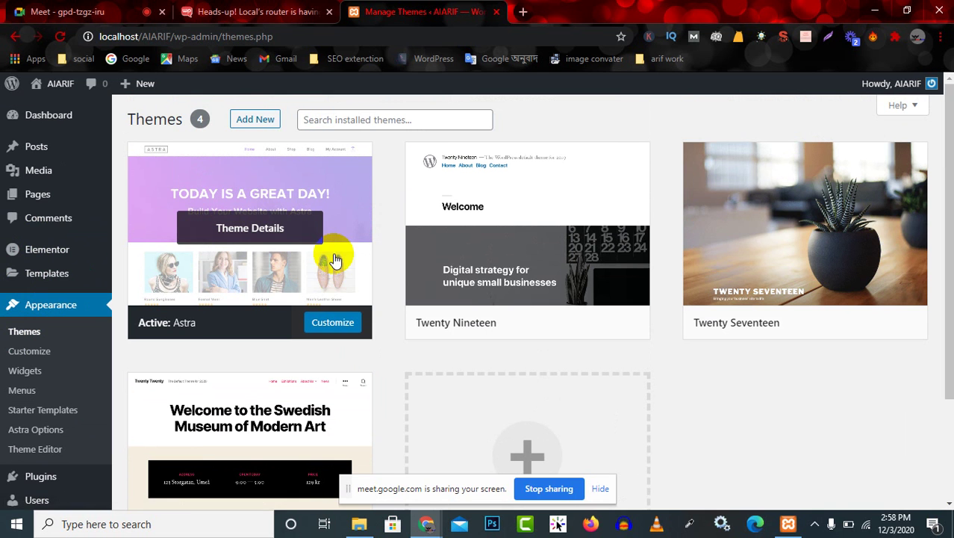
{"action": "left_click", "coordinate": [333, 324]}
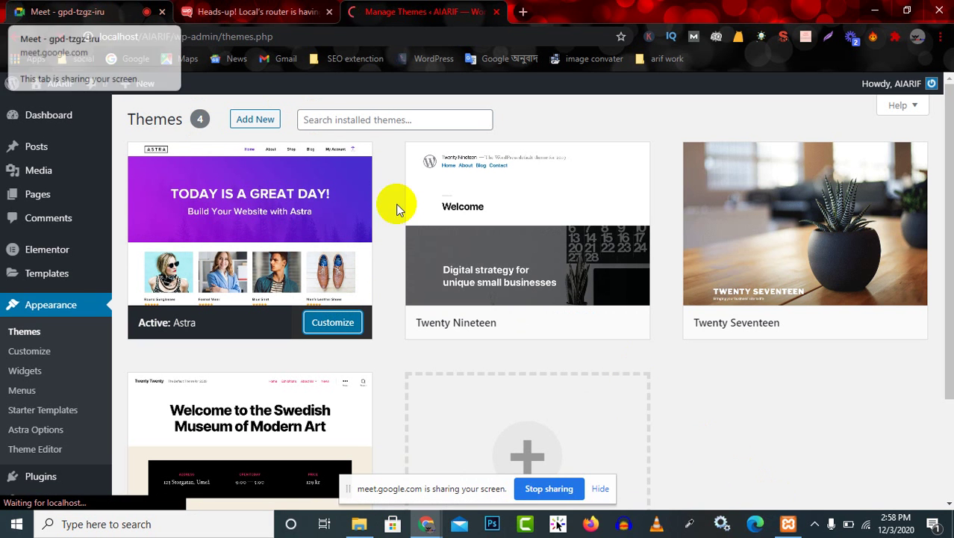
{"action": "left_click", "coordinate": [815, 524]}
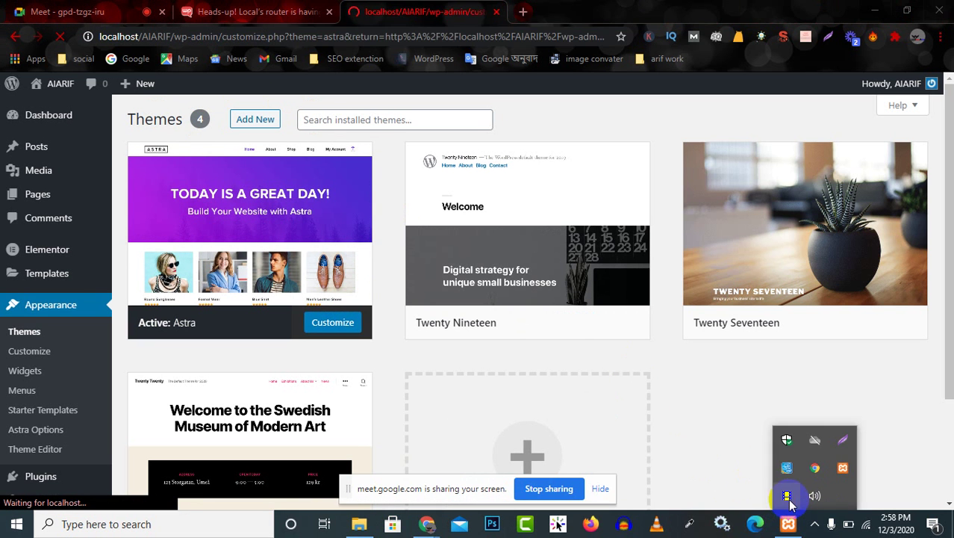
{"action": "left_click", "coordinate": [814, 523]}
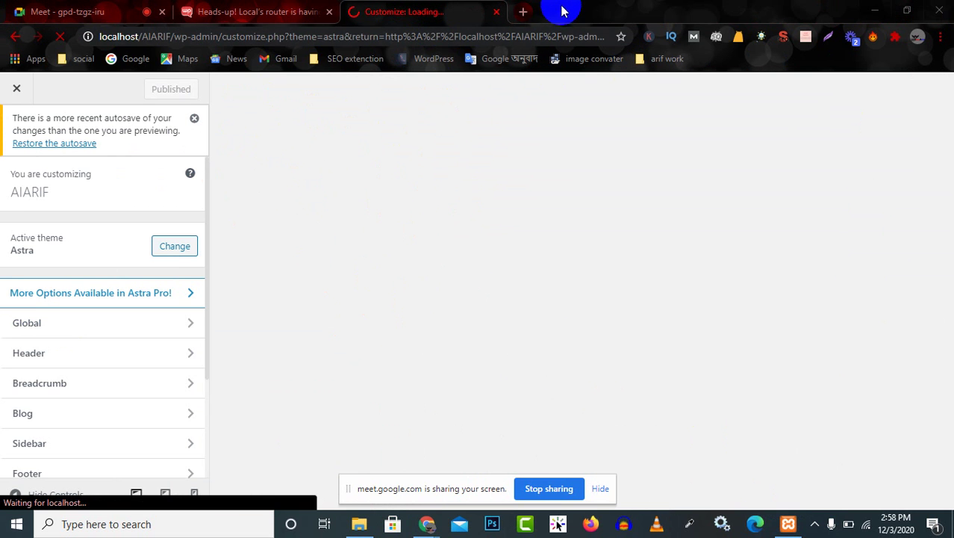
{"action": "left_click", "coordinate": [523, 10]}
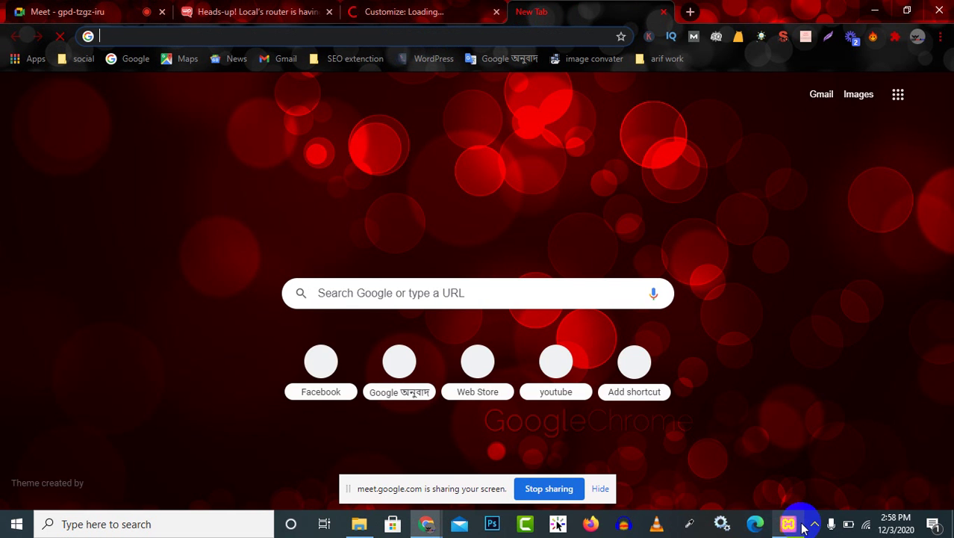
{"action": "left_click", "coordinate": [814, 524]}
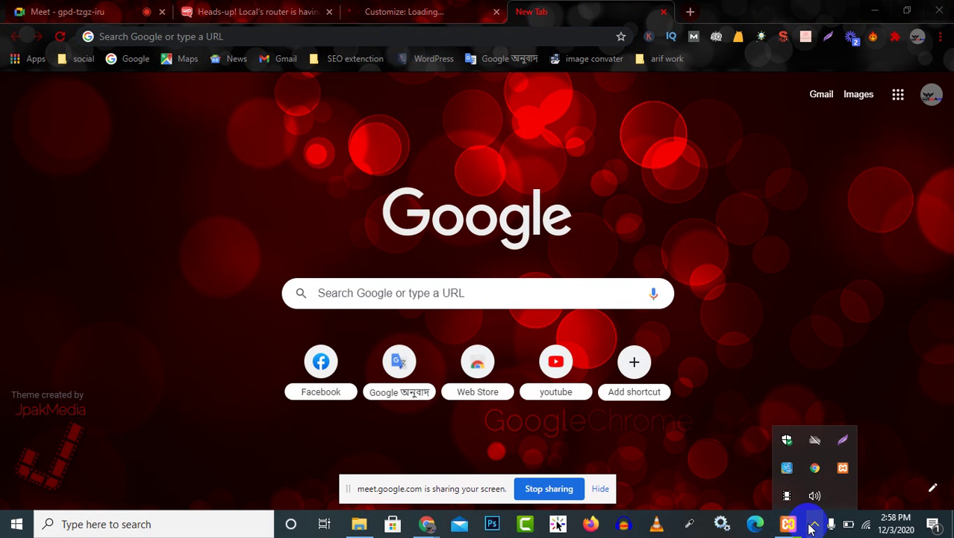
{"action": "key", "text": "ctrl+shift+Tab"}
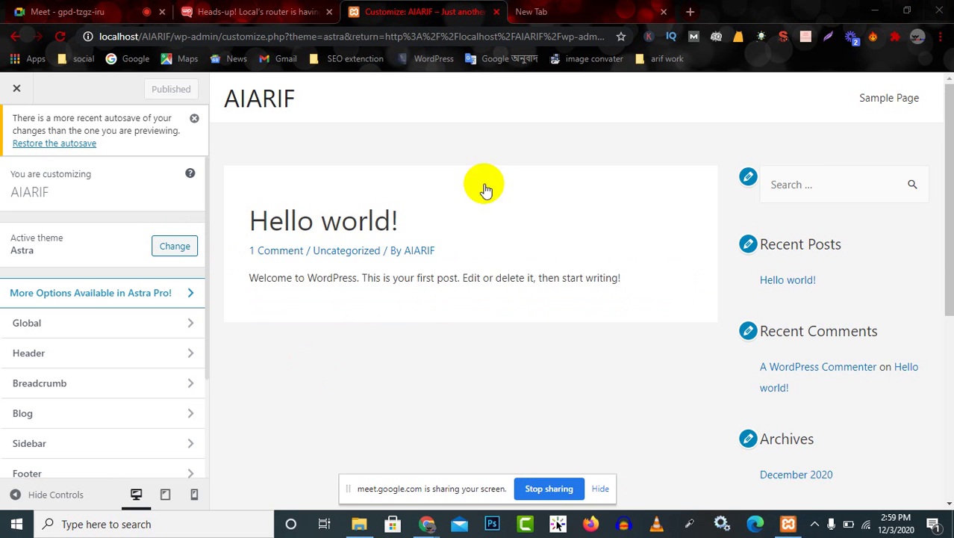
Examine the site preview from header to footer and the list of Customizer sections
{"action": "scroll", "coordinate": [486, 189], "scroll_direction": "down", "scroll_amount": 5}
{"action": "scroll", "coordinate": [566, 137], "scroll_direction": "up", "scroll_amount": 5}
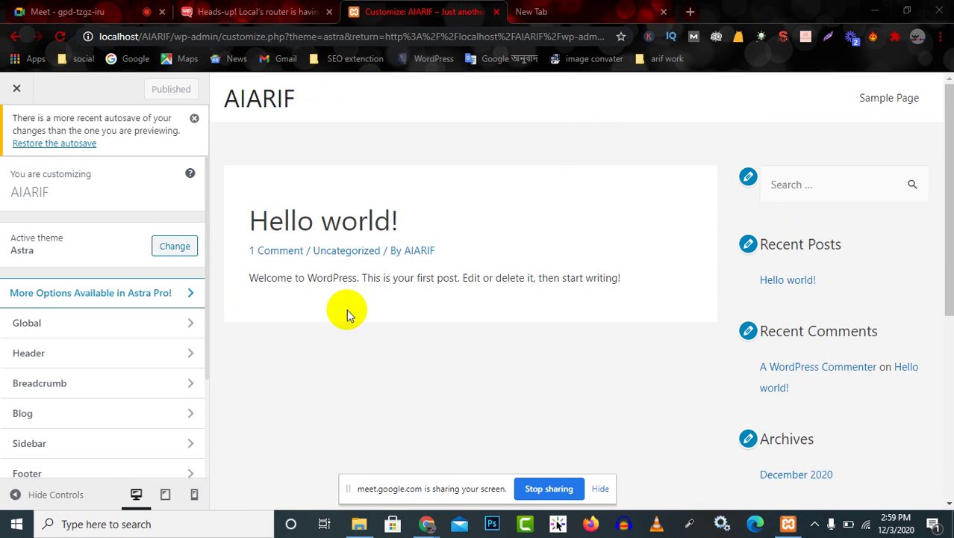
{"action": "scroll", "coordinate": [750, 187], "scroll_direction": "down", "scroll_amount": 5}
{"action": "scroll", "coordinate": [592, 255], "scroll_direction": "up", "scroll_amount": 5}
{"action": "scroll", "coordinate": [920, 155], "scroll_direction": "down", "scroll_amount": 5}
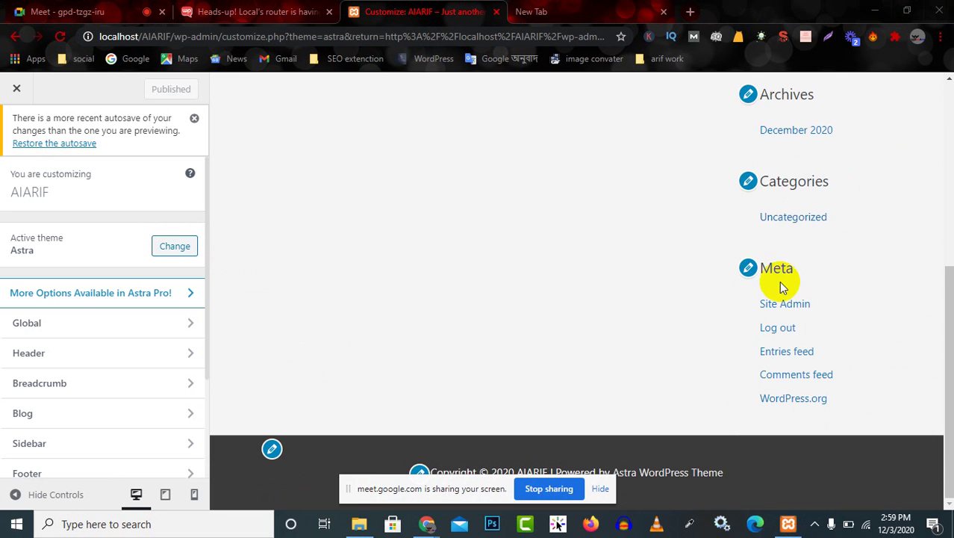
{"action": "scroll", "coordinate": [769, 336], "scroll_direction": "up", "scroll_amount": 5}
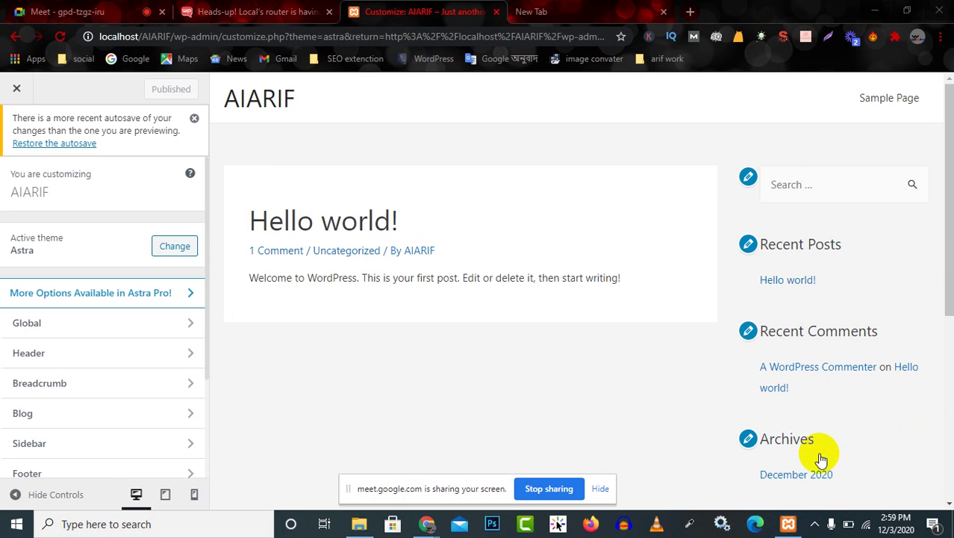
{"action": "scroll", "coordinate": [805, 374], "scroll_direction": "down", "scroll_amount": 4}
{"action": "scroll", "coordinate": [91, 373], "scroll_direction": "down", "scroll_amount": 2}
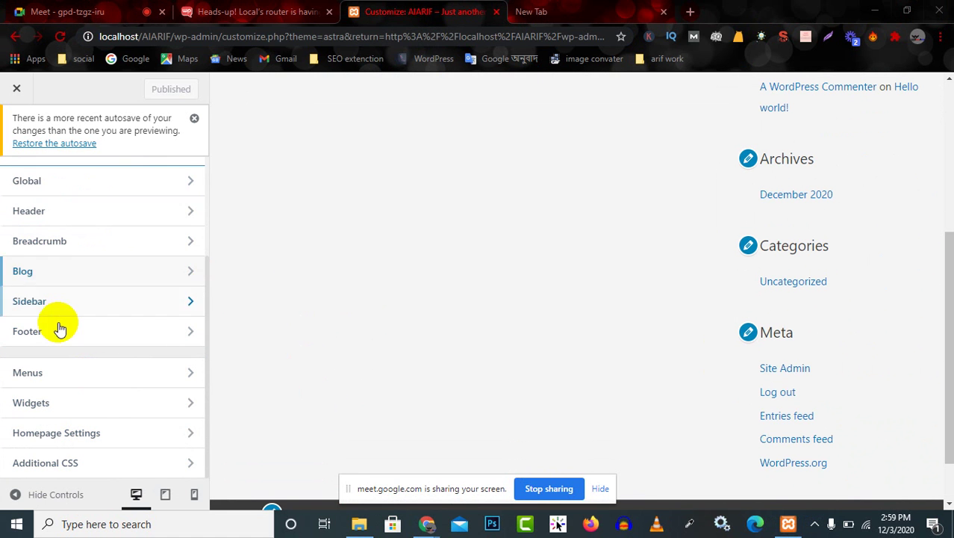
{"action": "scroll", "coordinate": [383, 149], "scroll_direction": "up", "scroll_amount": 4}
{"action": "scroll", "coordinate": [166, 188], "scroll_direction": "up", "scroll_amount": 2}
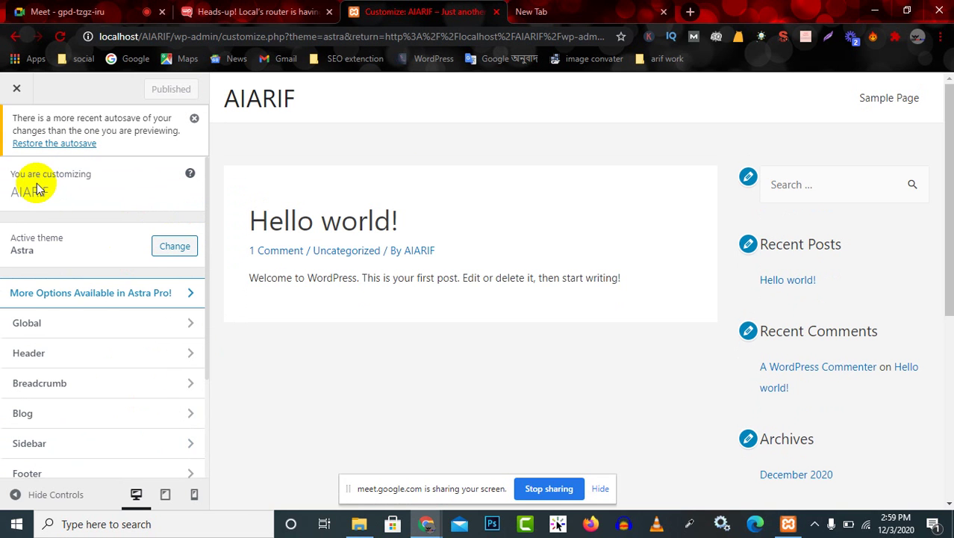
Dismiss the autosave notice in the Customizer and hide the screen-sharing bar covering the site footer
{"action": "left_click", "coordinate": [195, 119]}
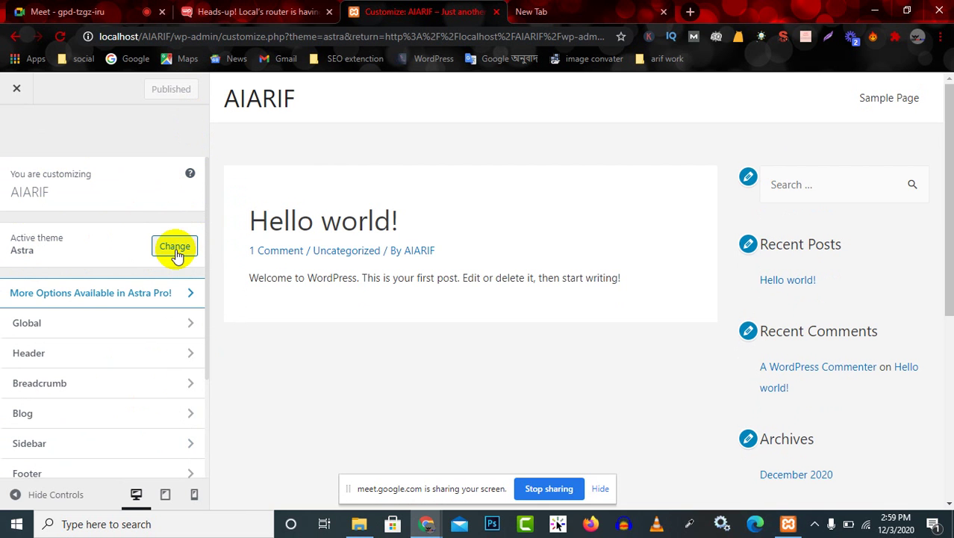
{"action": "scroll", "coordinate": [480, 192], "scroll_direction": "down", "scroll_amount": 5}
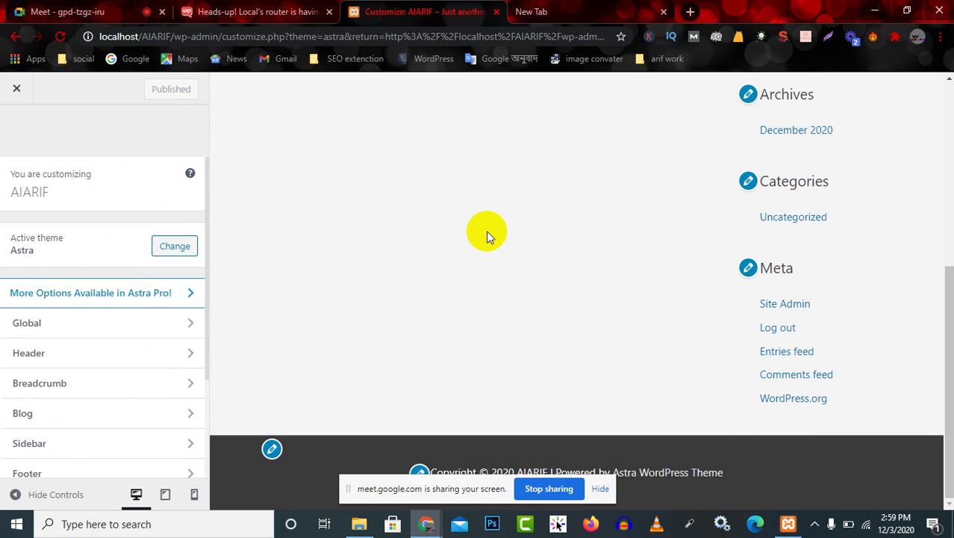
{"action": "scroll", "coordinate": [486, 232], "scroll_direction": "up", "scroll_amount": 5}
{"action": "scroll", "coordinate": [453, 269], "scroll_direction": "down", "scroll_amount": 5}
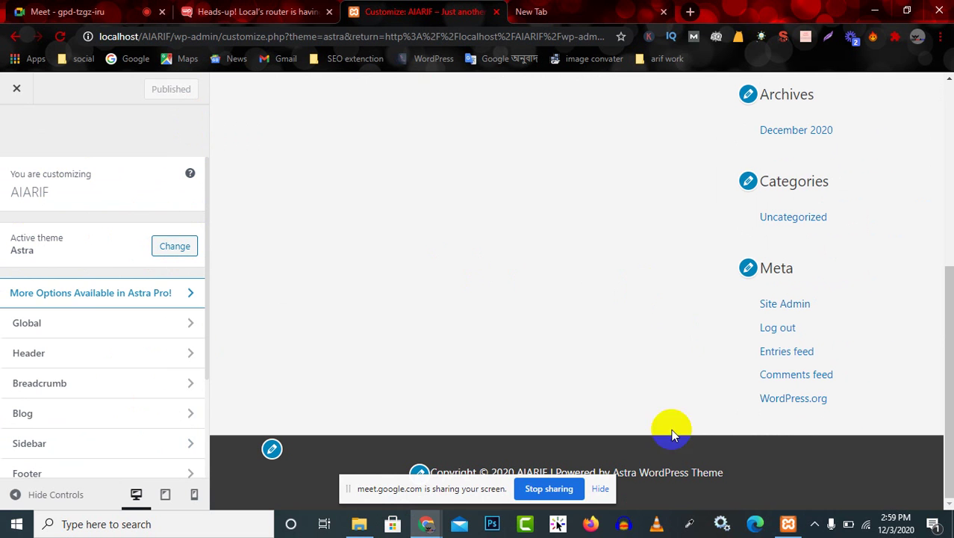
{"action": "left_click", "coordinate": [601, 488]}
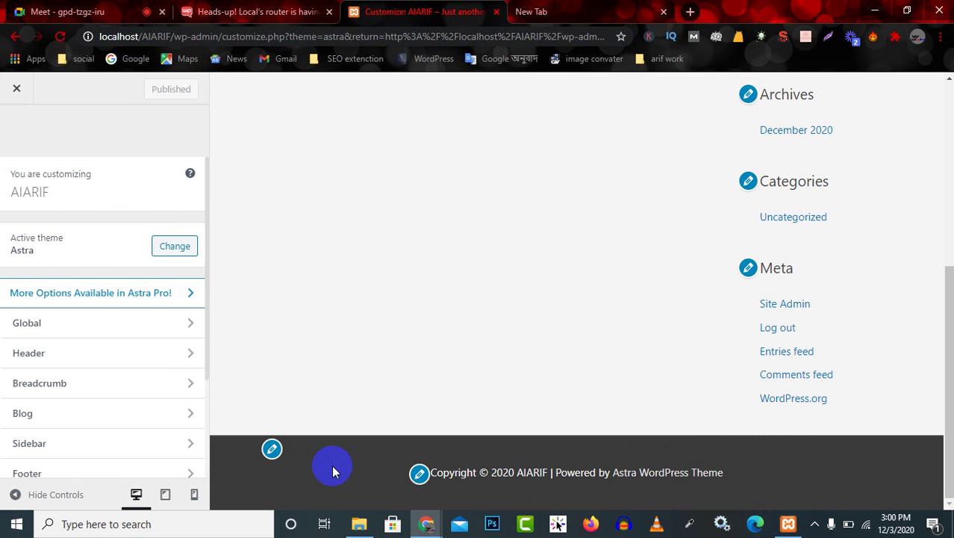
{"action": "scroll", "coordinate": [651, 415], "scroll_direction": "up", "scroll_amount": 5}
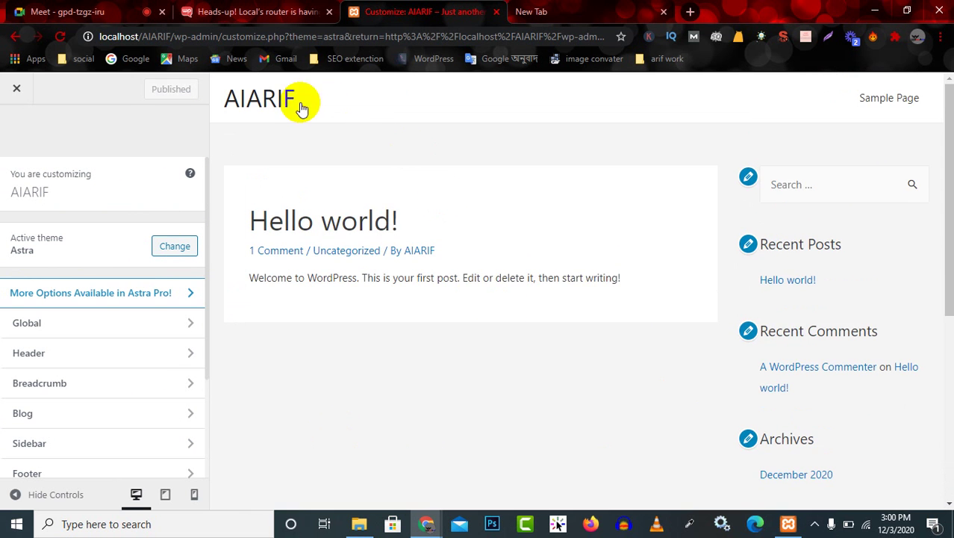
{"action": "scroll", "coordinate": [478, 198], "scroll_direction": "down", "scroll_amount": 5}
{"action": "scroll", "coordinate": [523, 179], "scroll_direction": "up", "scroll_amount": 5}
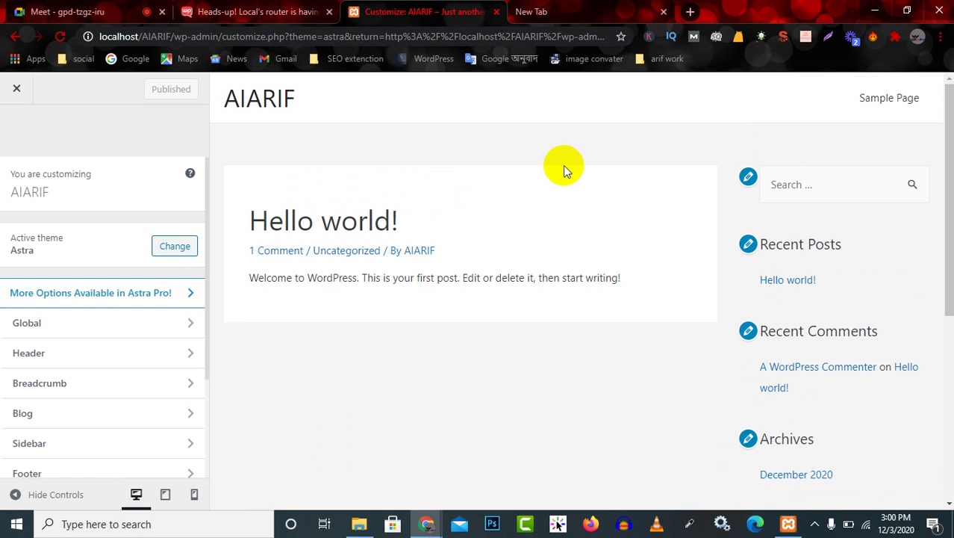
{"action": "scroll", "coordinate": [493, 179], "scroll_direction": "down", "scroll_amount": 5}
{"action": "scroll", "coordinate": [389, 224], "scroll_direction": "up", "scroll_amount": 5}
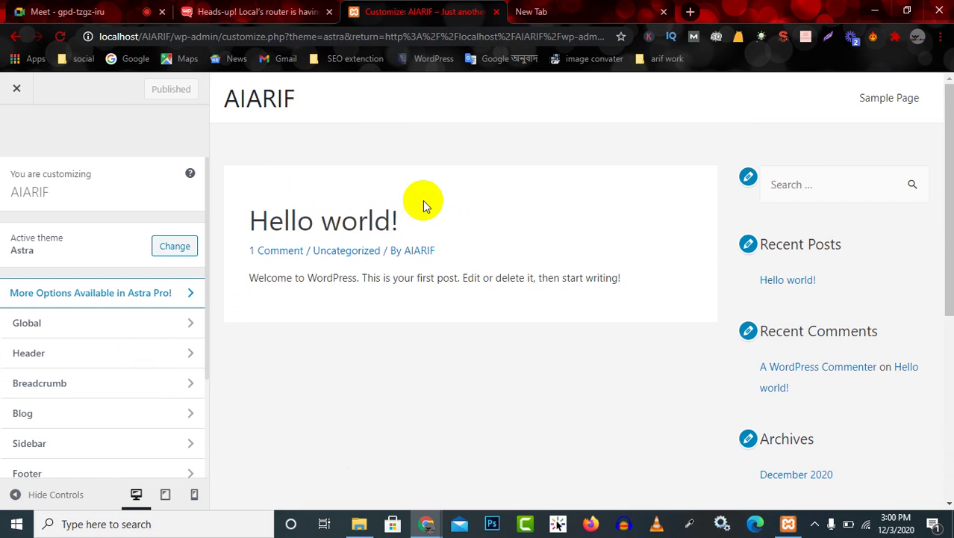
Look over the Customizer's site preview, from the header and Hello world! post down to the sidebar widgets and copyright footer
{"action": "scroll", "coordinate": [550, 457], "scroll_direction": "down", "scroll_amount": 8}
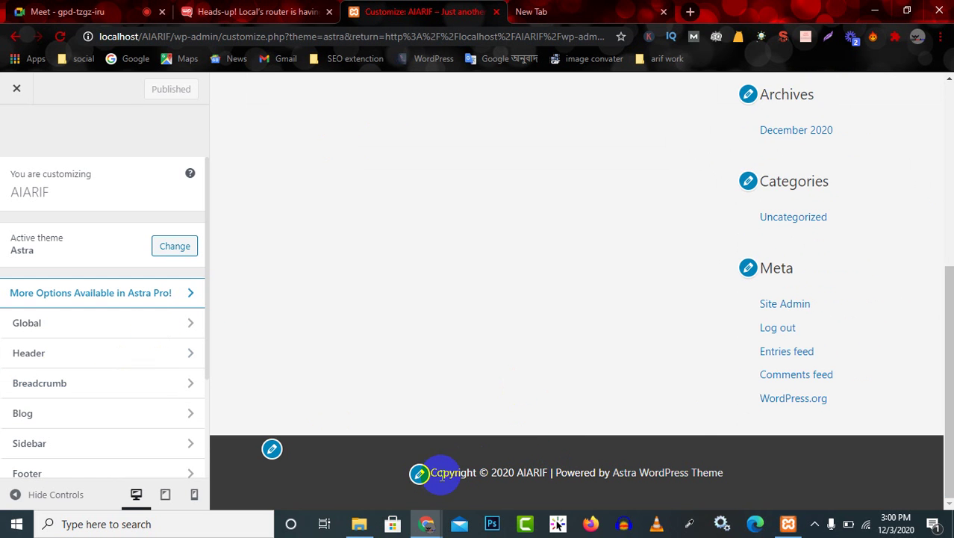
{"action": "scroll", "coordinate": [454, 186], "scroll_direction": "up", "scroll_amount": 5}
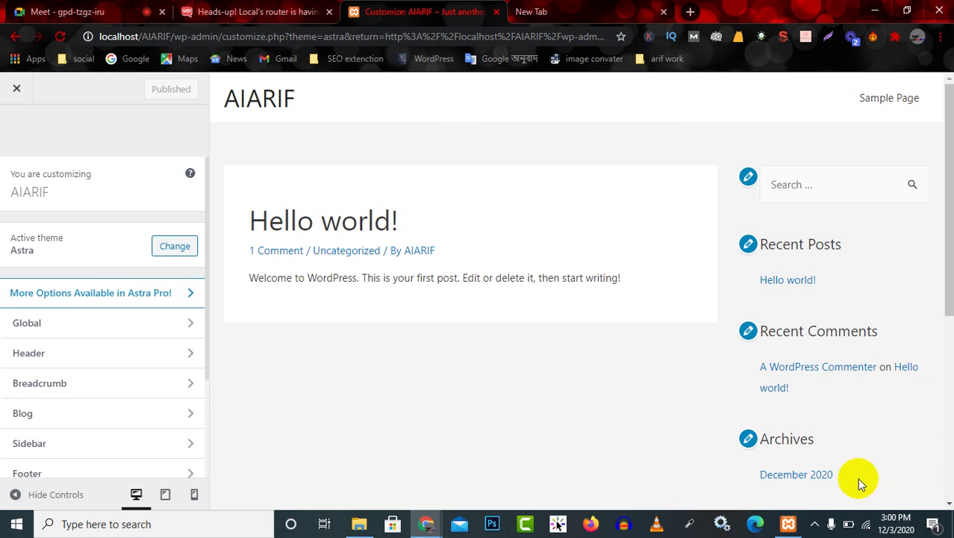
{"action": "left_click", "coordinate": [817, 525]}
{"action": "left_click", "coordinate": [375, 340]}
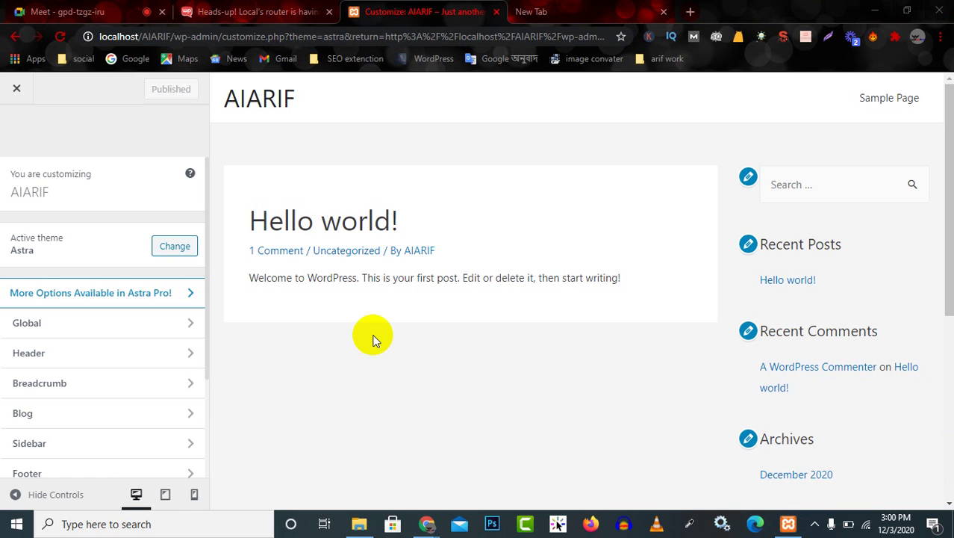
{"action": "scroll", "coordinate": [374, 338], "scroll_direction": "down", "scroll_amount": 5}
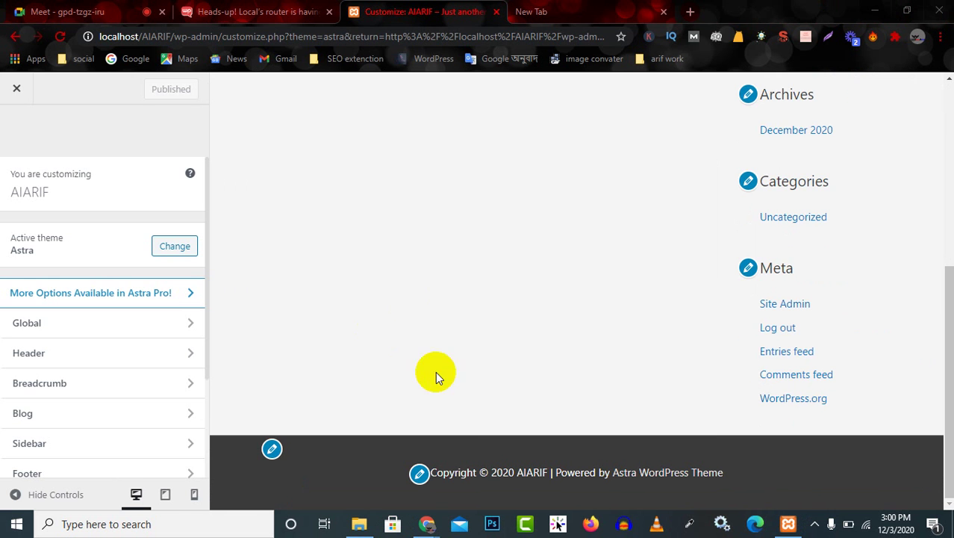
{"action": "scroll", "coordinate": [379, 469], "scroll_direction": "up", "scroll_amount": 5}
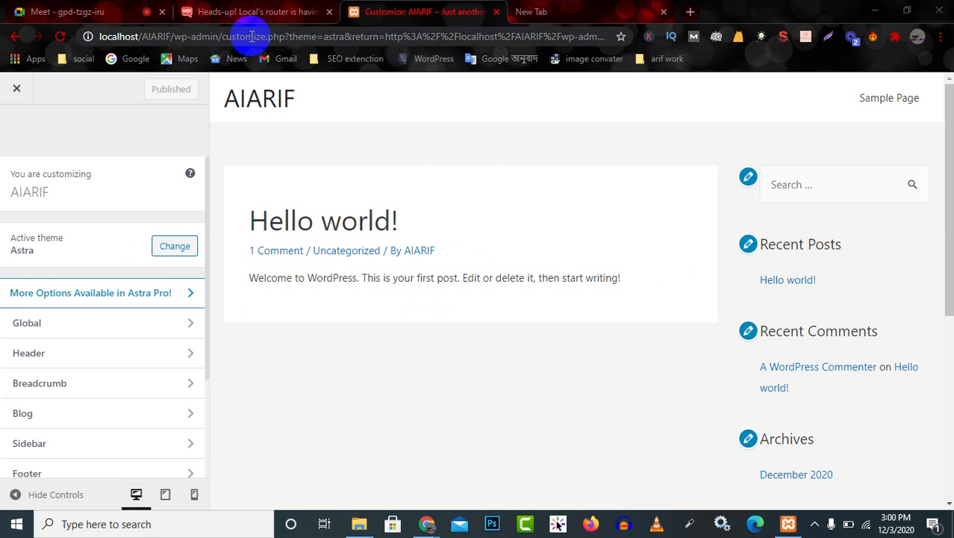
Close the browser tab with the Local router notice and exit the Customizer to the Themes page
{"action": "left_click", "coordinate": [330, 12]}
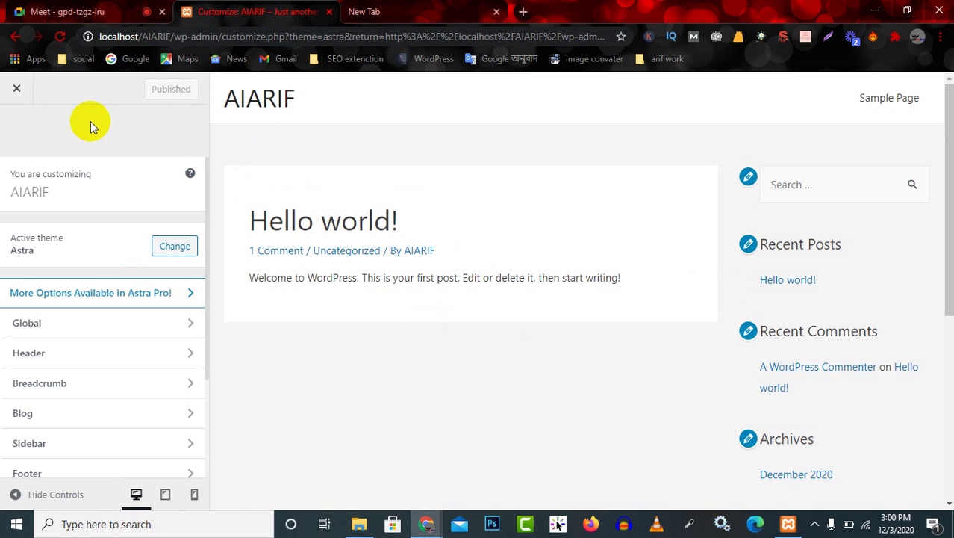
{"action": "left_click", "coordinate": [14, 91]}
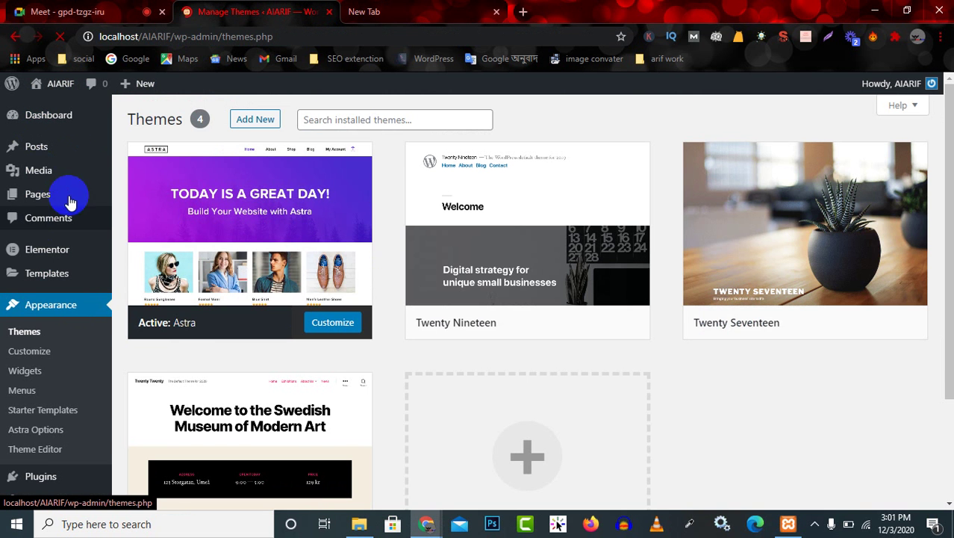
Look through the admin navigation and open the list of all posts
{"action": "scroll", "coordinate": [52, 338], "scroll_direction": "down", "scroll_amount": 1}
{"action": "scroll", "coordinate": [52, 338], "scroll_direction": "down", "scroll_amount": 3}
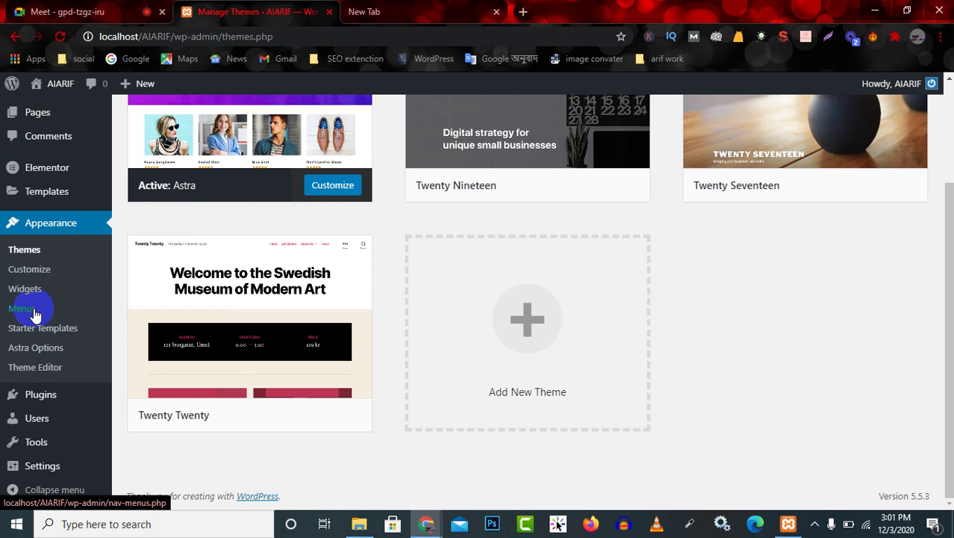
{"action": "scroll", "coordinate": [33, 183], "scroll_direction": "up", "scroll_amount": 3}
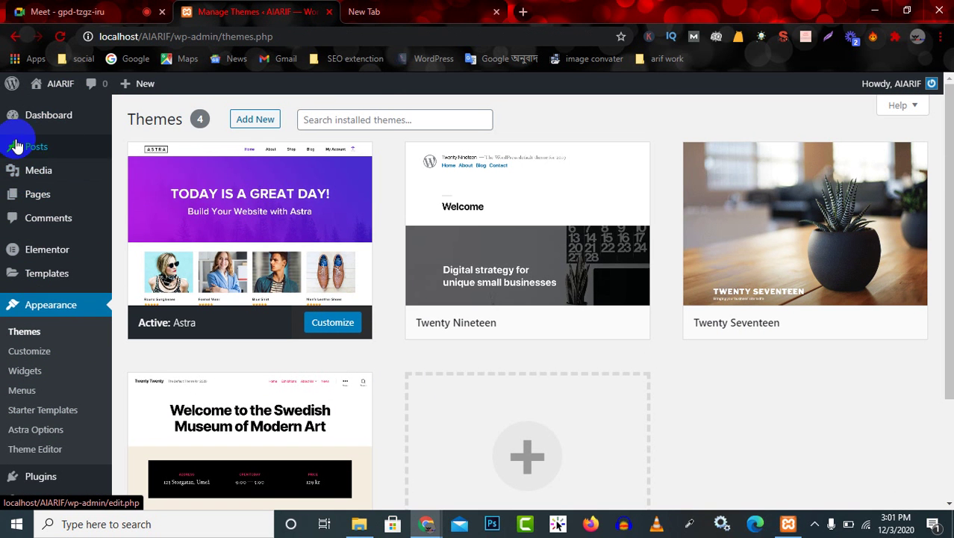
{"action": "left_click", "coordinate": [41, 148]}
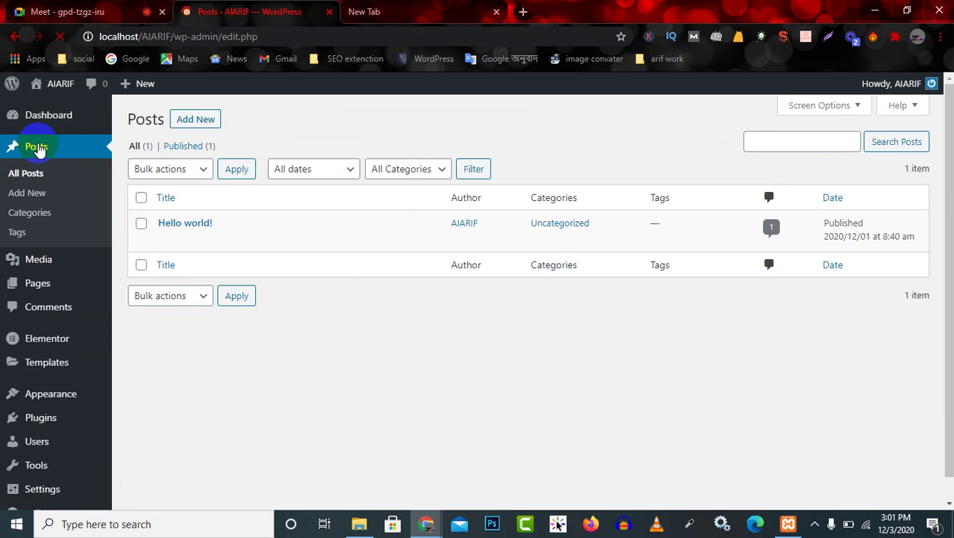
{"action": "mouse_move", "coordinate": [168, 222]}
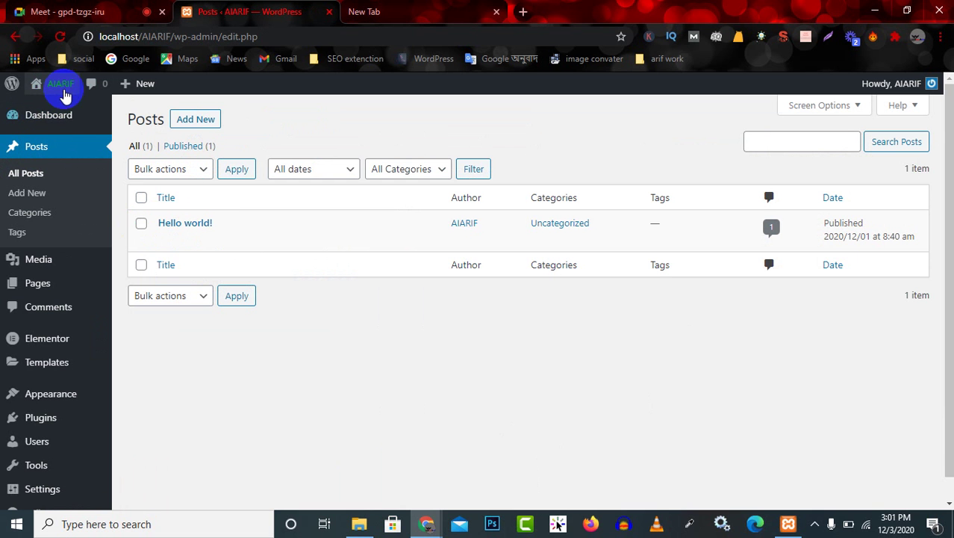
Open the live site in a new browser tab and highlight the Hello world! post title on its front page
{"action": "right_click", "coordinate": [53, 83]}
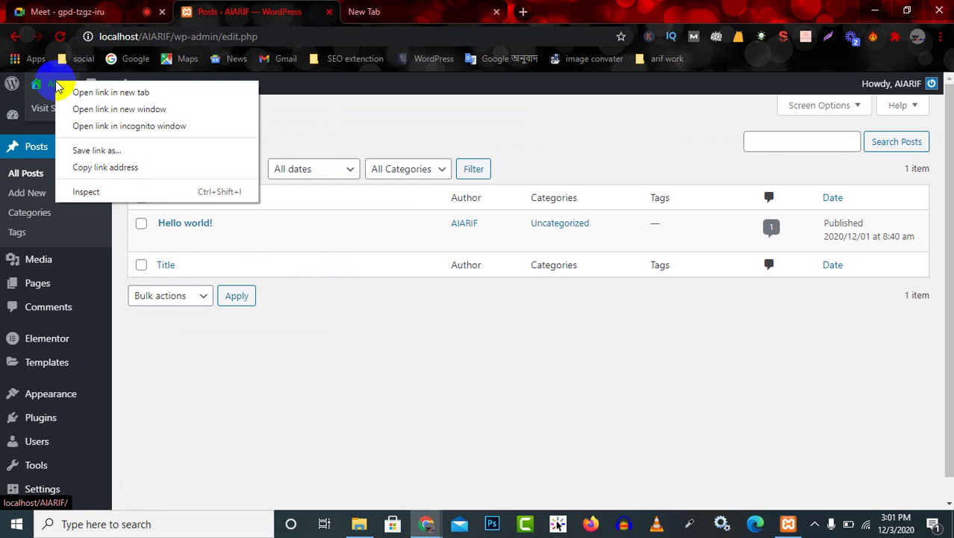
{"action": "right_click", "coordinate": [39, 108]}
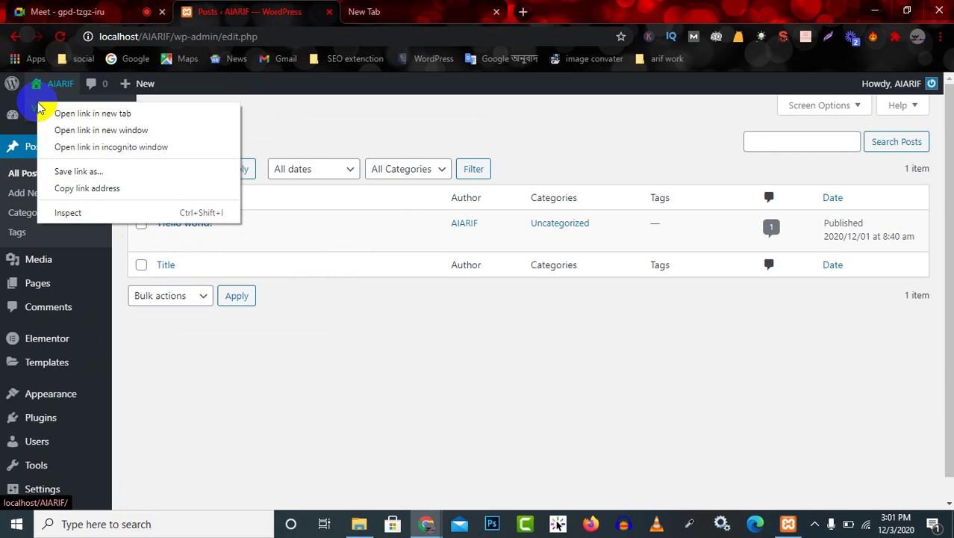
{"action": "left_click", "coordinate": [110, 113]}
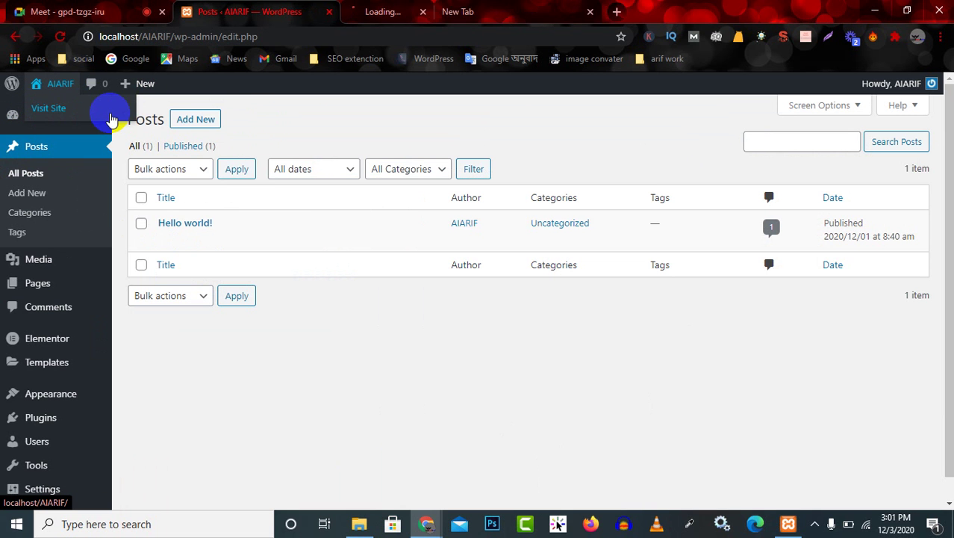
{"action": "left_click", "coordinate": [433, 15]}
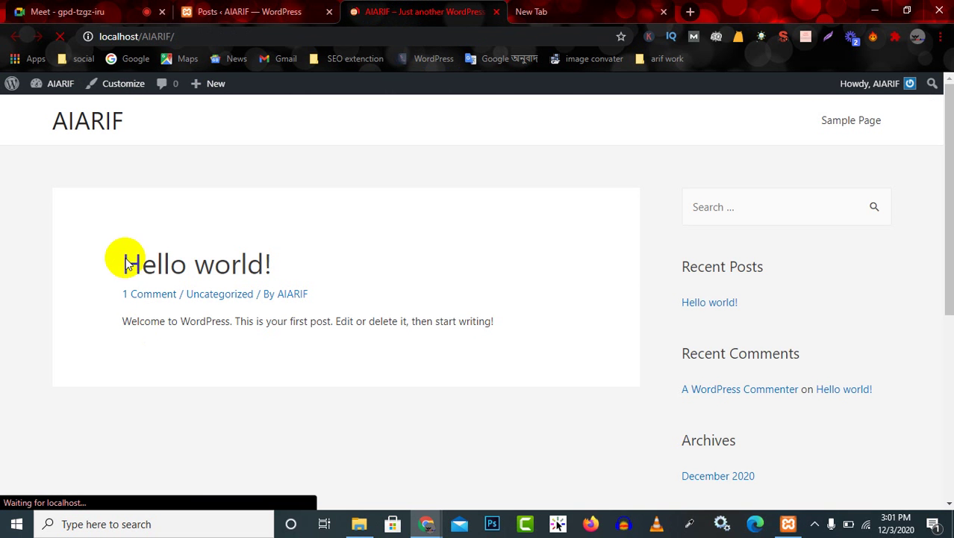
{"action": "left_click_drag", "start_coordinate": [111, 254], "coordinate": [310, 269]}
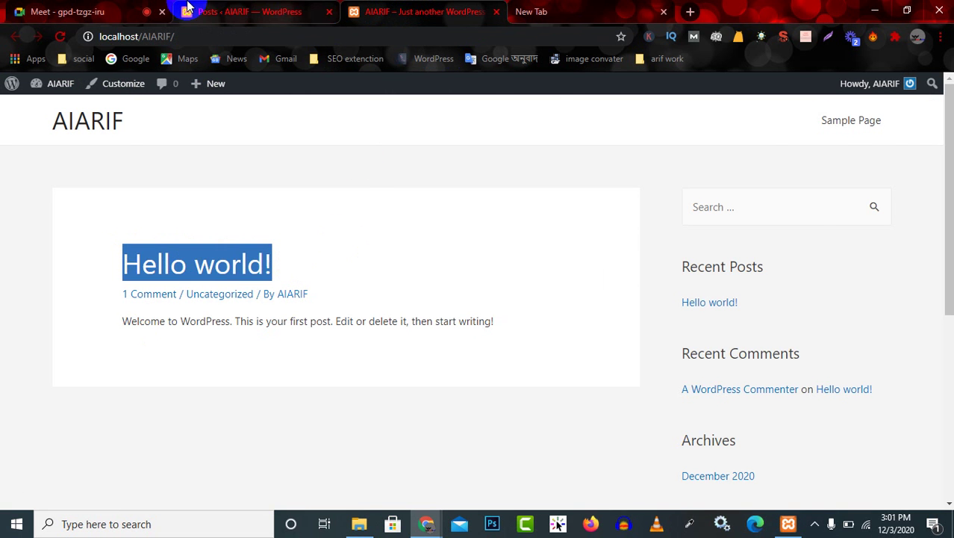
Return to the posts list and move the Hello world! post to the Trash with a bulk action
{"action": "left_click", "coordinate": [228, 12]}
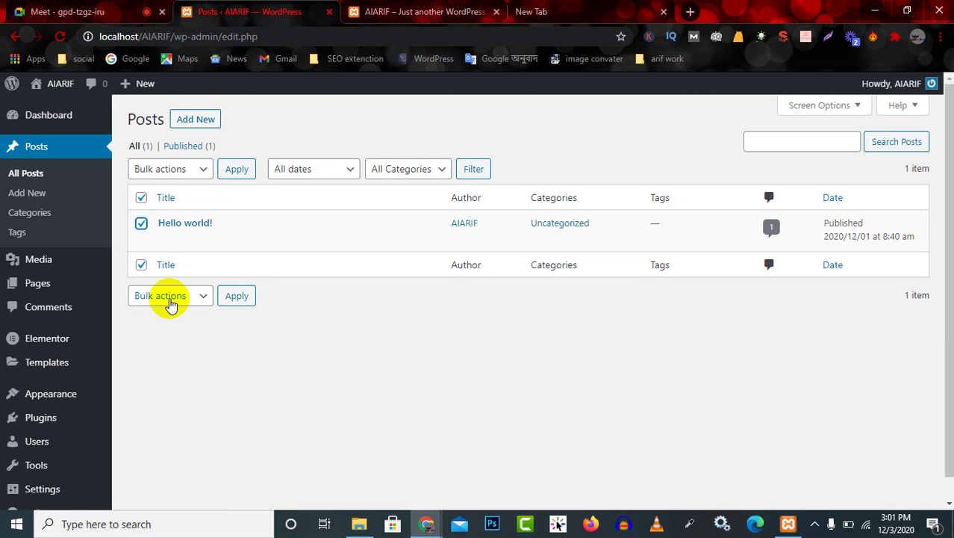
{"action": "left_click", "coordinate": [171, 297]}
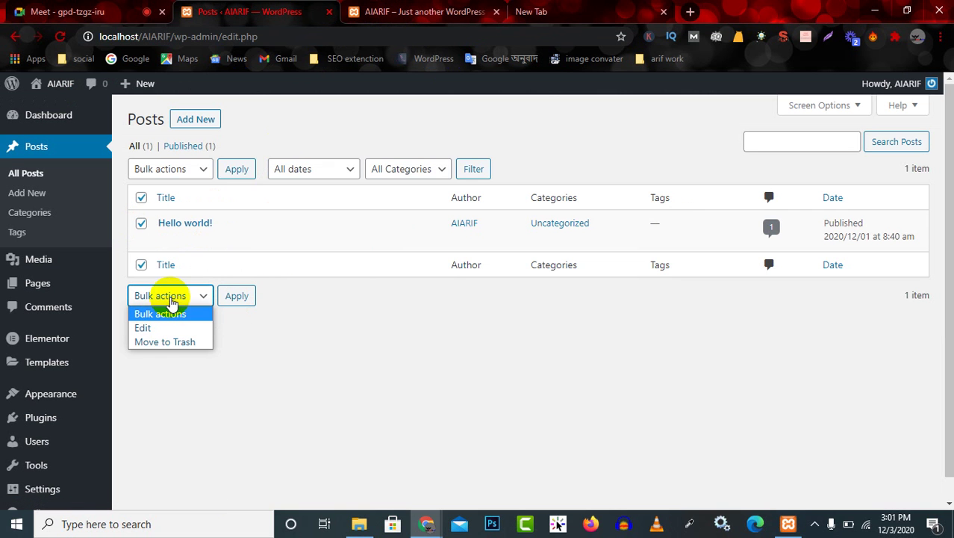
{"action": "left_click", "coordinate": [181, 344]}
{"action": "left_click", "coordinate": [238, 302]}
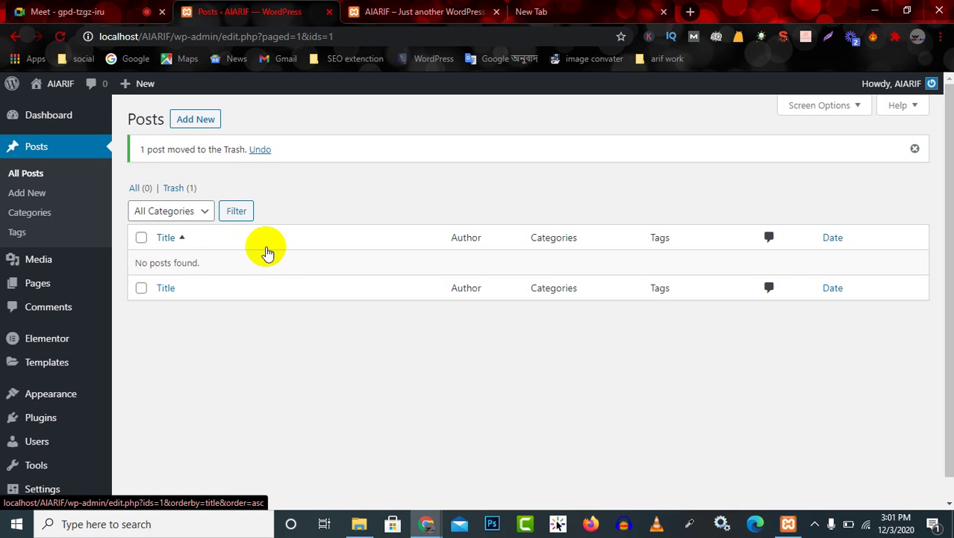
{"action": "scroll", "coordinate": [266, 252], "scroll_direction": "down", "scroll_amount": 1}
{"action": "scroll", "coordinate": [324, 215], "scroll_direction": "up", "scroll_amount": 1}
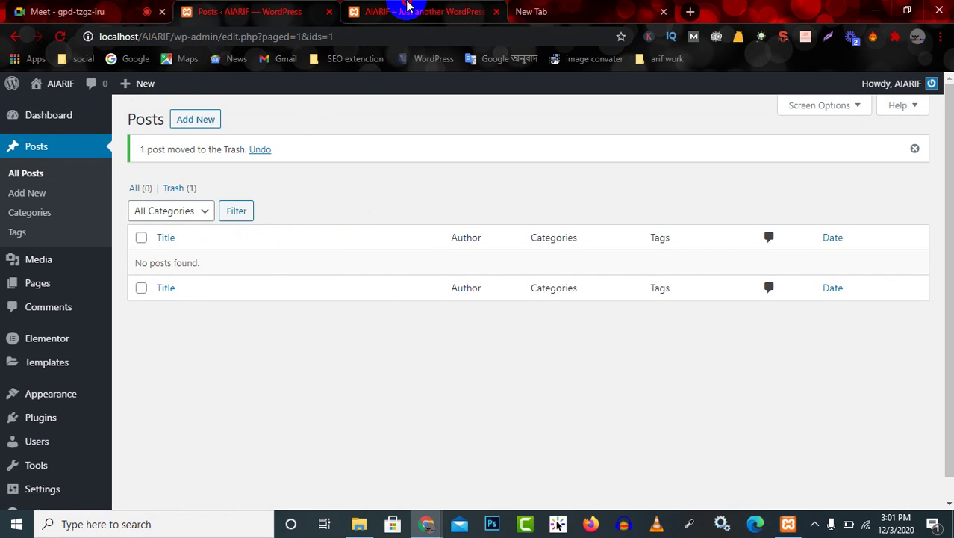
Reload the live front page and examine its content area, header, sidebar and footer after the post's removal
{"action": "left_click", "coordinate": [405, 9]}
{"action": "left_click", "coordinate": [60, 36]}
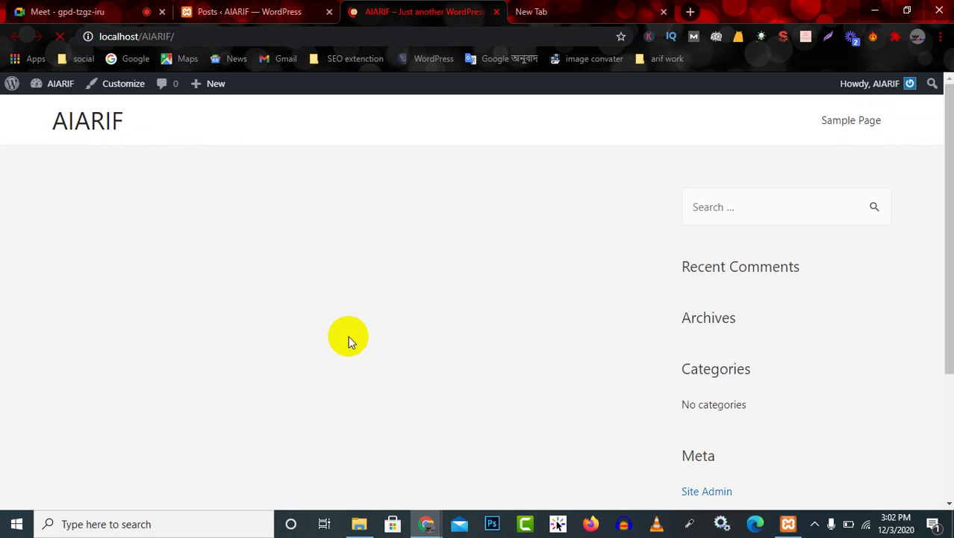
{"action": "scroll", "coordinate": [247, 224], "scroll_direction": "down", "scroll_amount": 3}
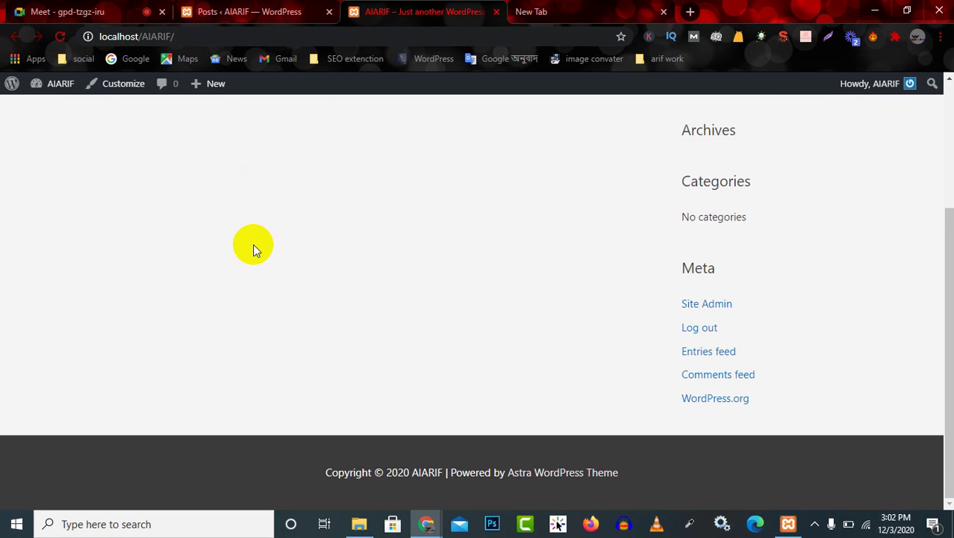
{"action": "scroll", "coordinate": [253, 247], "scroll_direction": "up", "scroll_amount": 3}
{"action": "scroll", "coordinate": [769, 194], "scroll_direction": "down", "scroll_amount": 3}
{"action": "scroll", "coordinate": [737, 354], "scroll_direction": "up", "scroll_amount": 3}
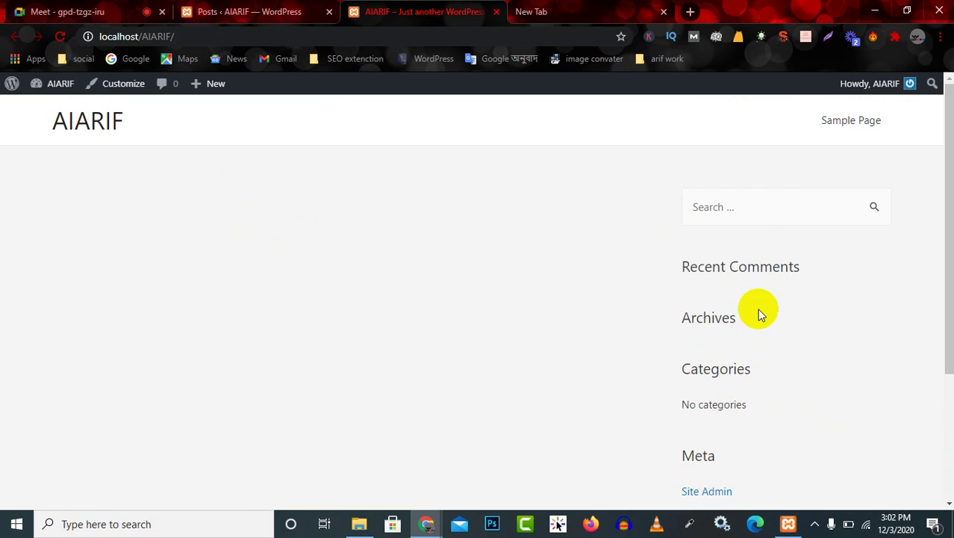
{"action": "scroll", "coordinate": [759, 313], "scroll_direction": "down", "scroll_amount": 3}
{"action": "scroll", "coordinate": [755, 324], "scroll_direction": "up", "scroll_amount": 3}
{"action": "scroll", "coordinate": [784, 258], "scroll_direction": "down", "scroll_amount": 3}
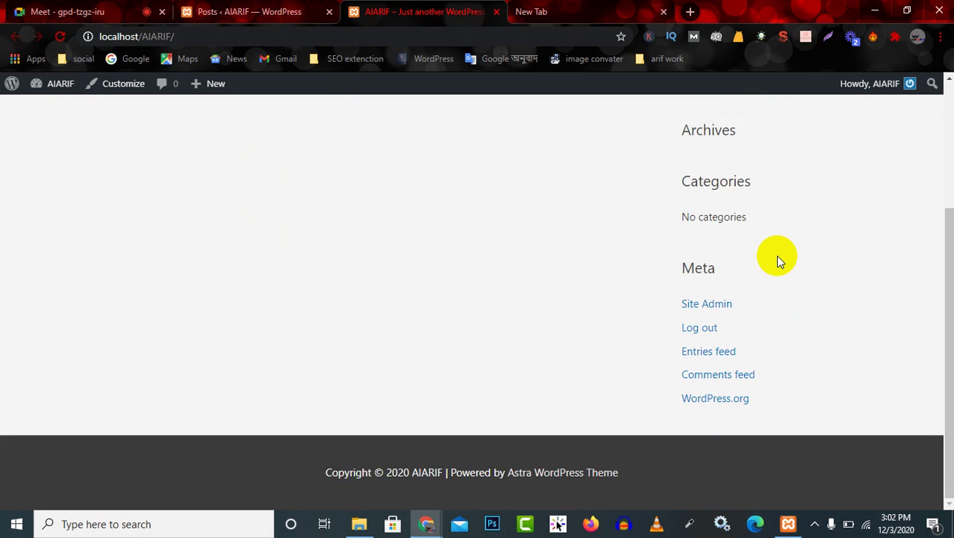
{"action": "scroll", "coordinate": [780, 254], "scroll_direction": "up", "scroll_amount": 3}
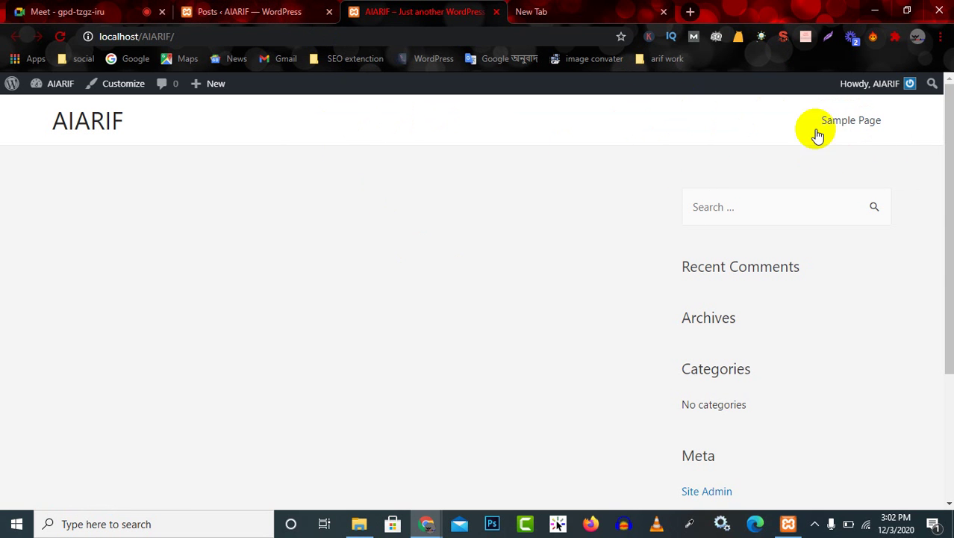
Open the list of all pages in the admin and move Sample Page to the Trash
{"action": "left_click", "coordinate": [239, 12]}
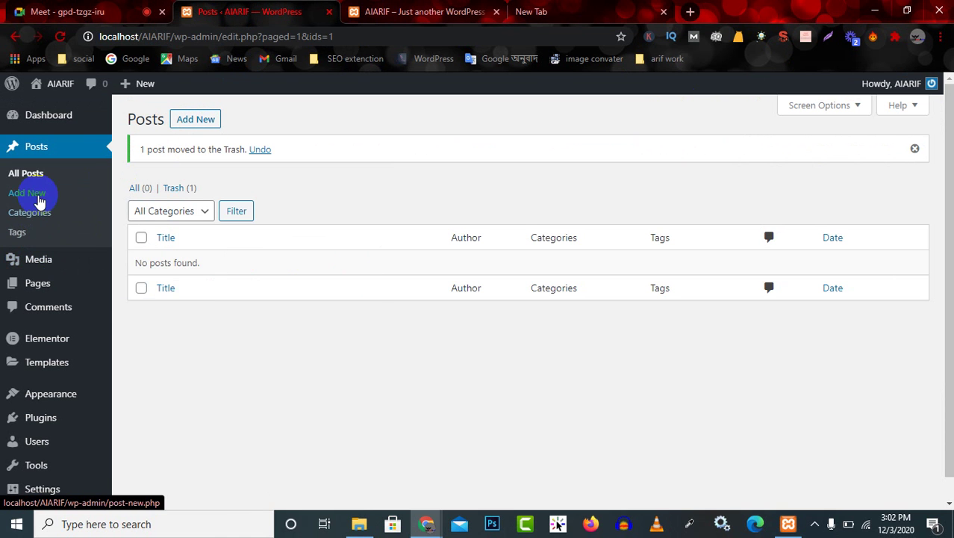
{"action": "left_click", "coordinate": [203, 345]}
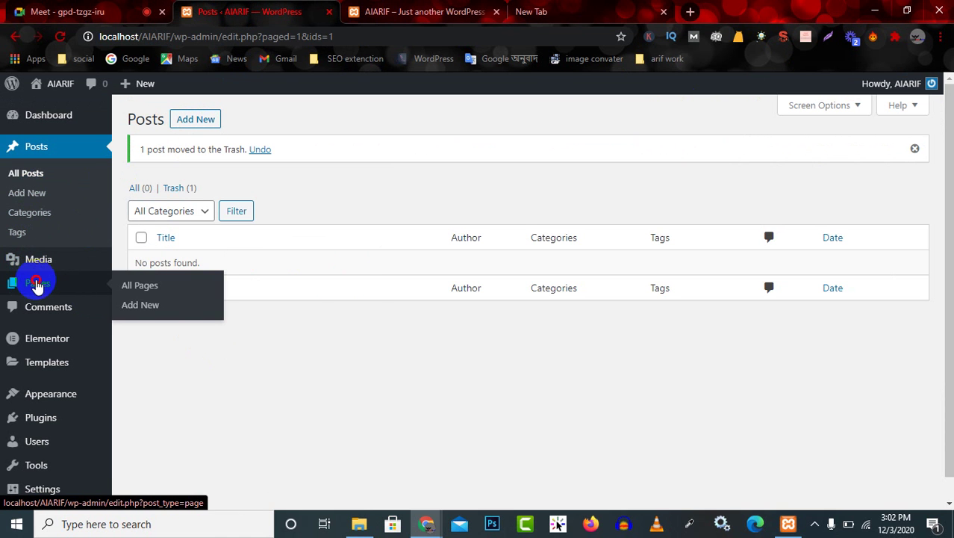
{"action": "left_click", "coordinate": [36, 284]}
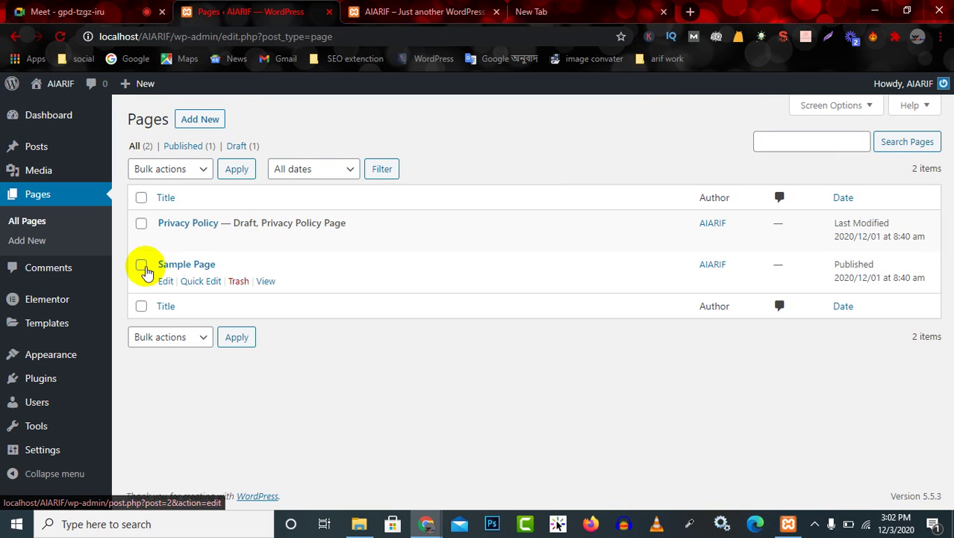
{"action": "left_click", "coordinate": [240, 284]}
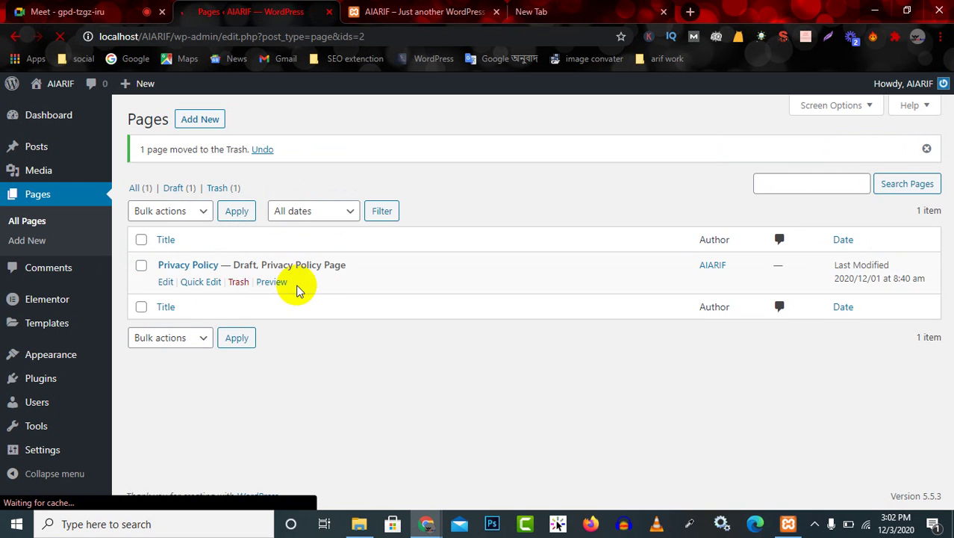
Reload the live front page and examine its header menu and the sidebar widgets from Search through Categories to Meta
{"action": "left_click", "coordinate": [412, 6]}
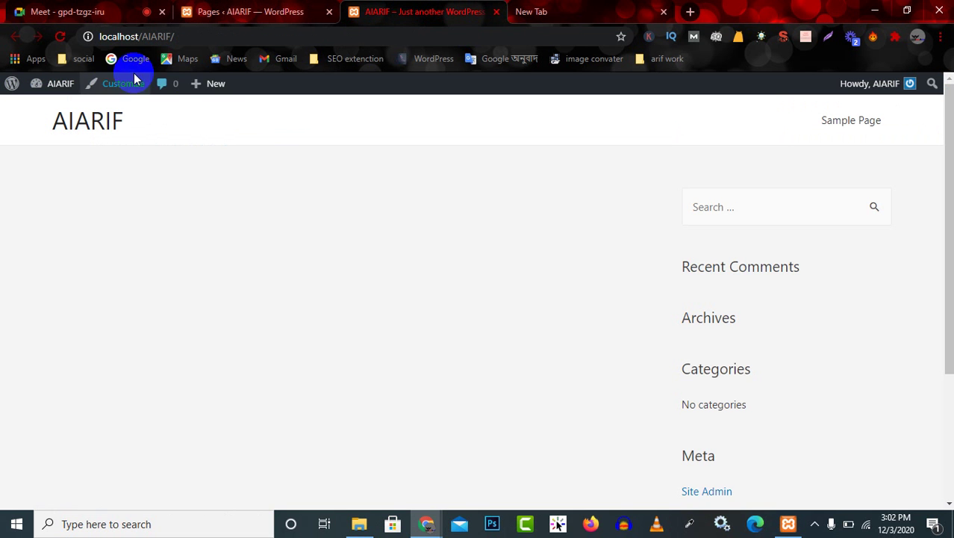
{"action": "left_click", "coordinate": [59, 36]}
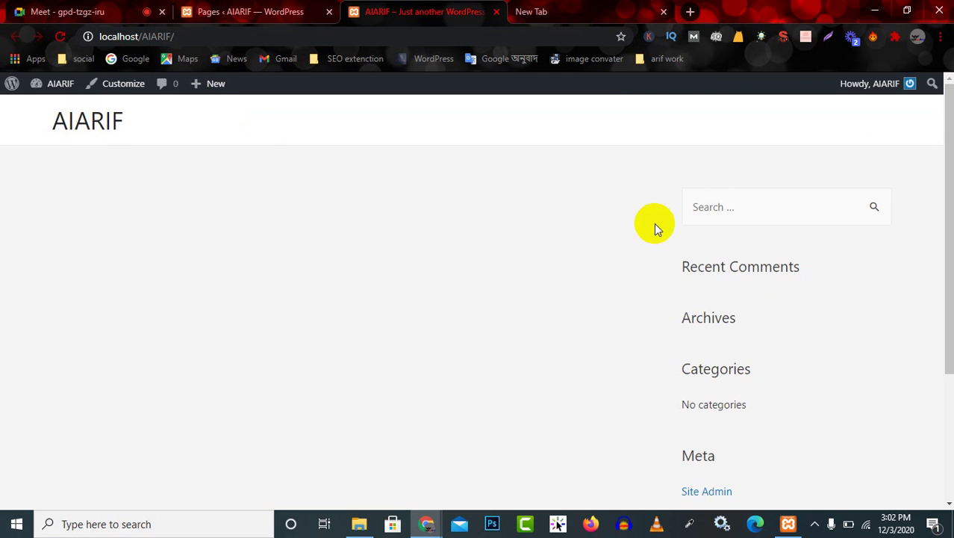
{"action": "left_click", "coordinate": [748, 205]}
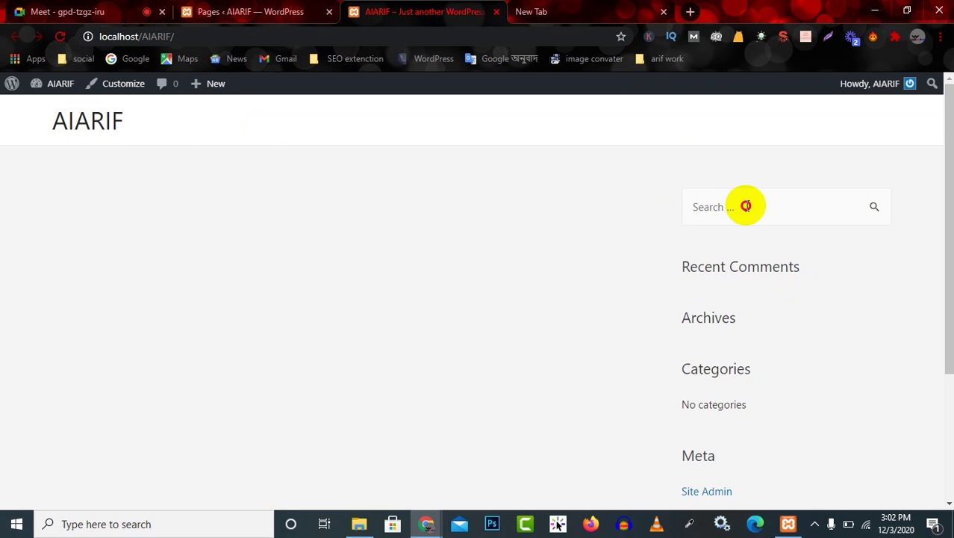
{"action": "left_click", "coordinate": [455, 247]}
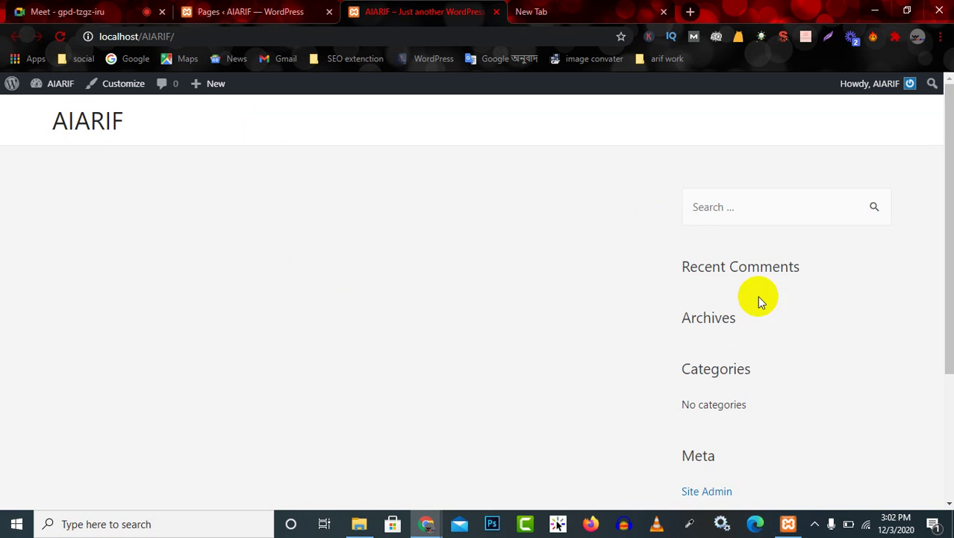
{"action": "left_click_drag", "start_coordinate": [754, 368], "coordinate": [663, 367]}
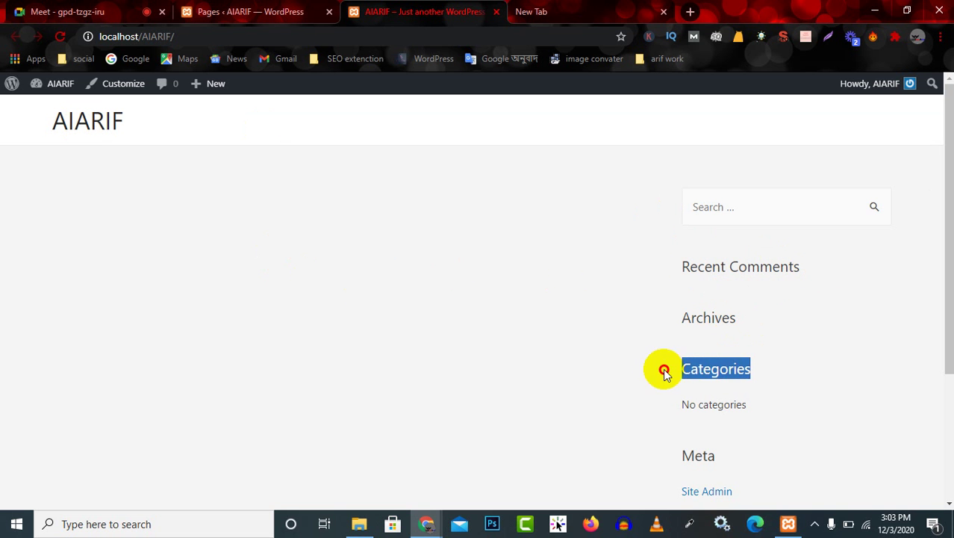
{"action": "scroll", "coordinate": [723, 454], "scroll_direction": "down", "scroll_amount": 1}
{"action": "scroll", "coordinate": [725, 389], "scroll_direction": "down", "scroll_amount": 2}
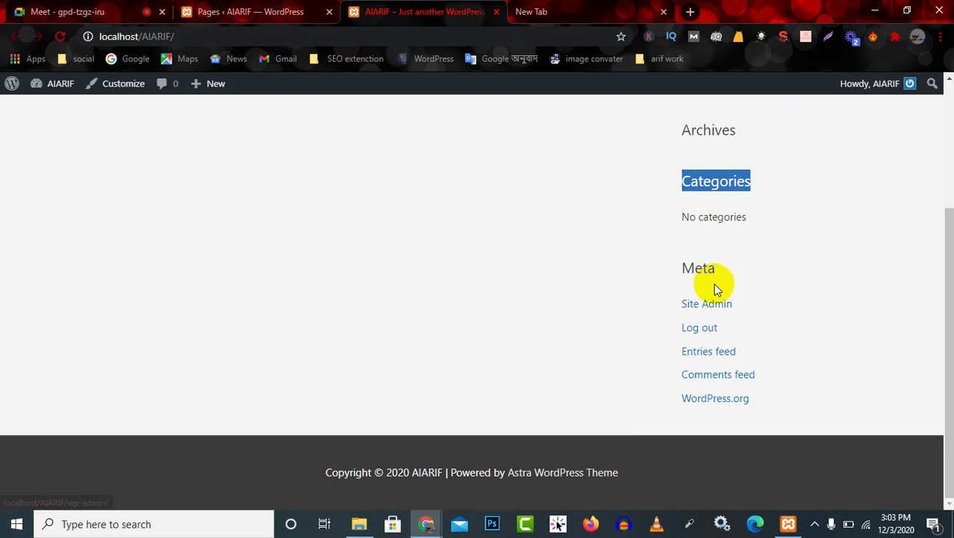
Open the admin Dashboard home and reorder its boxes: Site Health Status above Elementor Overview, WordPress Events and News above Quick Draft
{"action": "scroll", "coordinate": [736, 321], "scroll_direction": "up", "scroll_amount": 3}
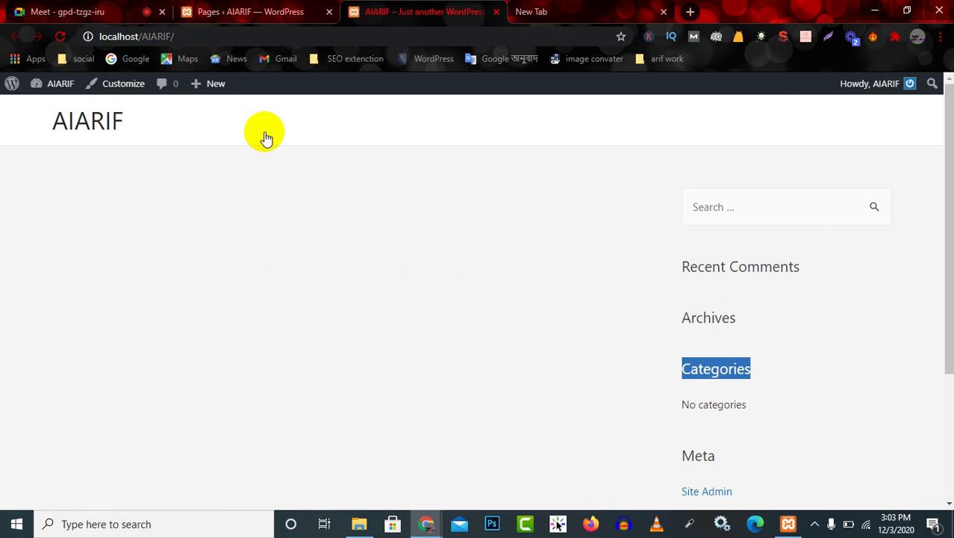
{"action": "left_click", "coordinate": [260, 9]}
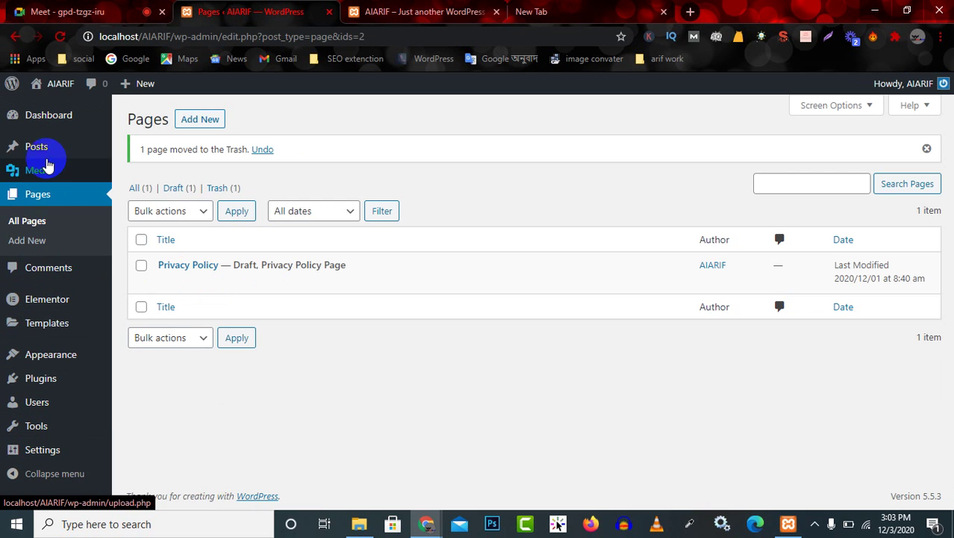
{"action": "left_click", "coordinate": [48, 119]}
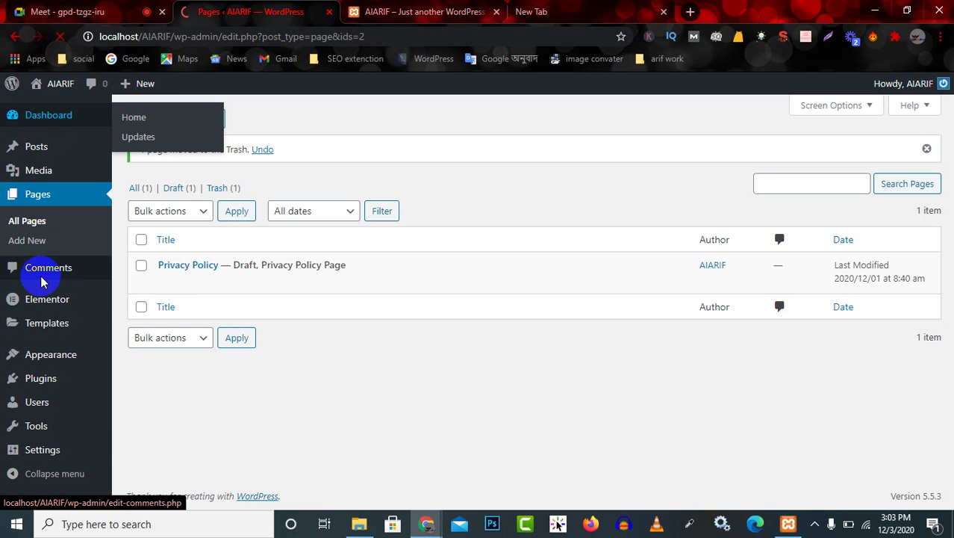
{"action": "mouse_move", "coordinate": [66, 361]}
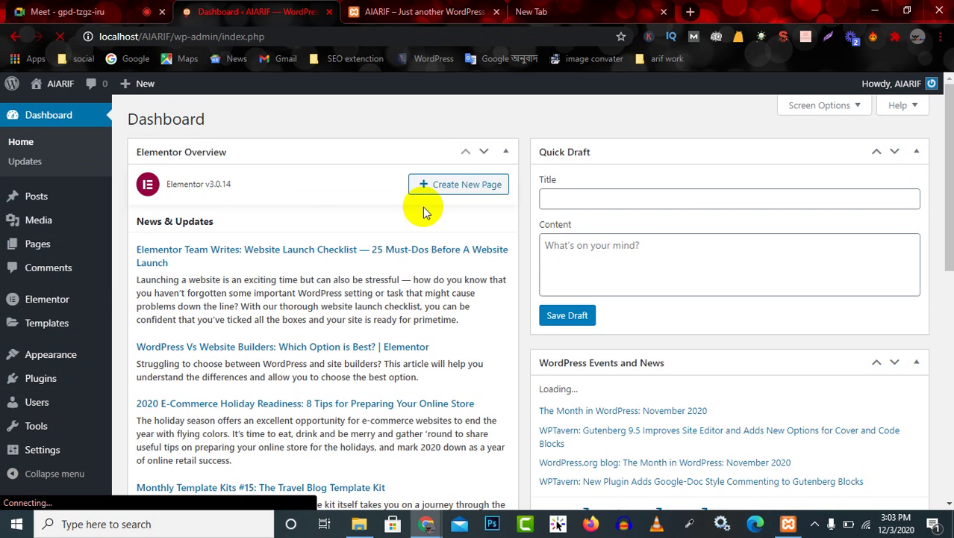
{"action": "left_click", "coordinate": [484, 152]}
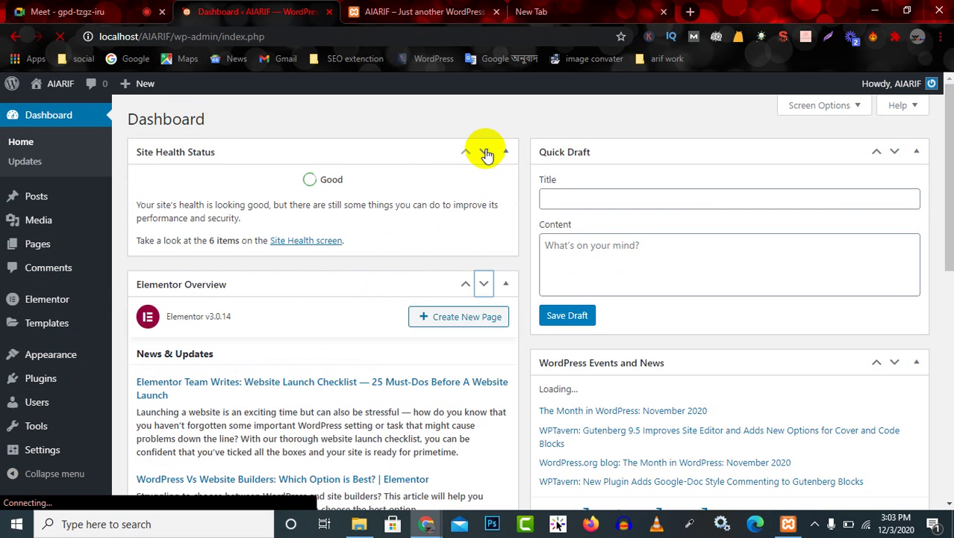
{"action": "left_click", "coordinate": [483, 284]}
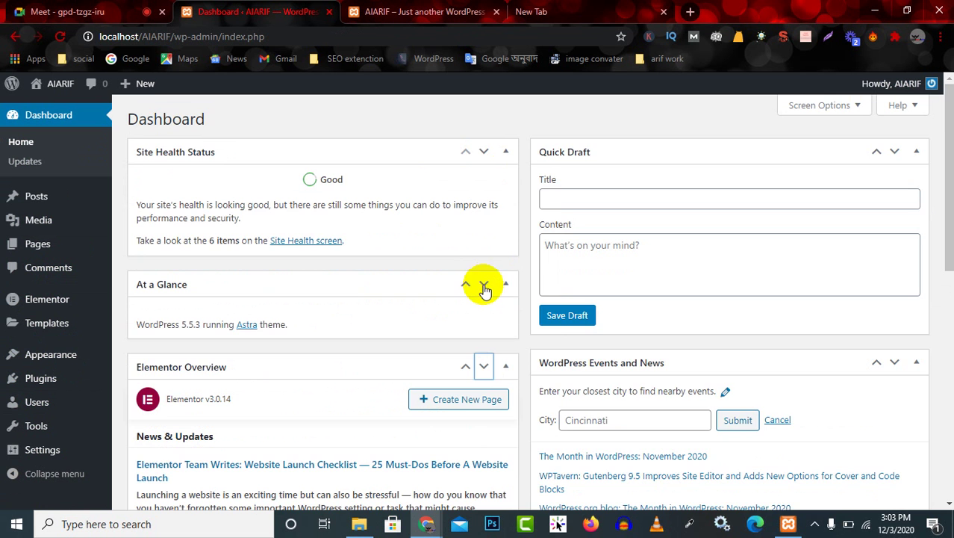
{"action": "left_click", "coordinate": [484, 288]}
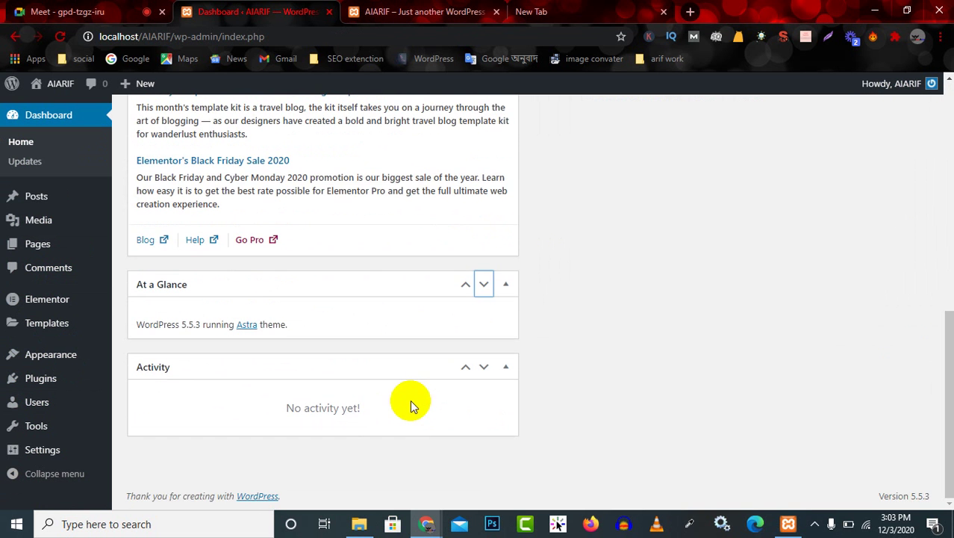
{"action": "scroll", "coordinate": [717, 317], "scroll_direction": "up", "scroll_amount": 6}
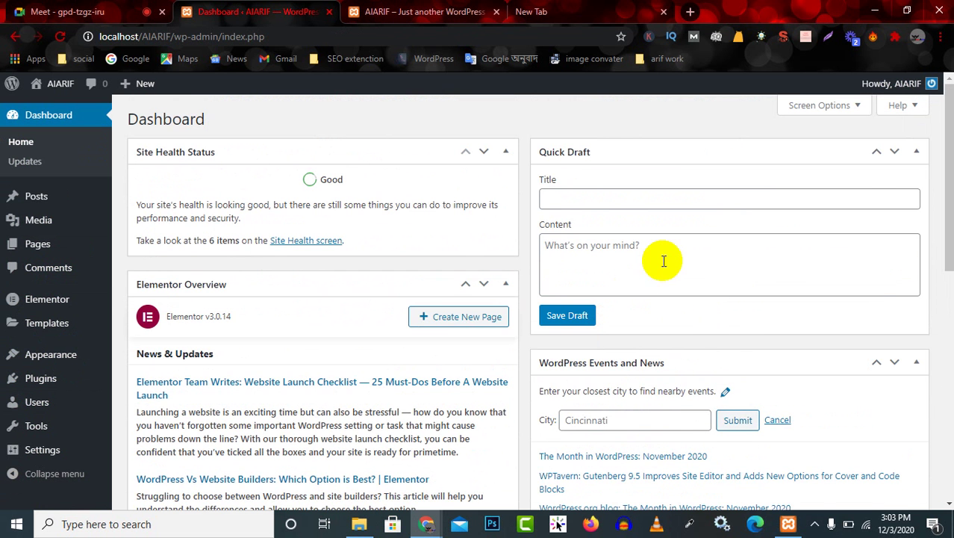
{"action": "left_click", "coordinate": [894, 152]}
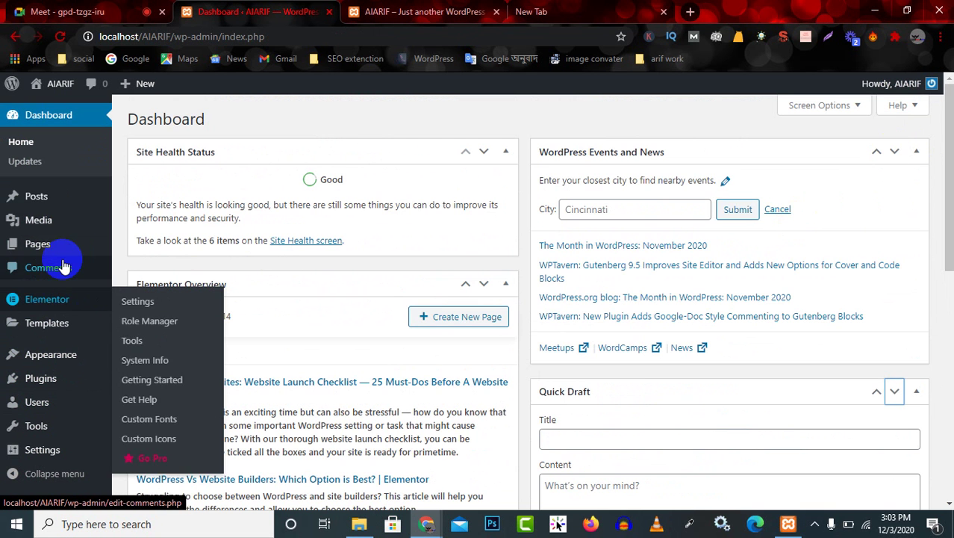
Open the Widgets management screen under Appearance and look through the available widgets and widget areas
{"action": "scroll", "coordinate": [366, 366], "scroll_direction": "down", "scroll_amount": 6}
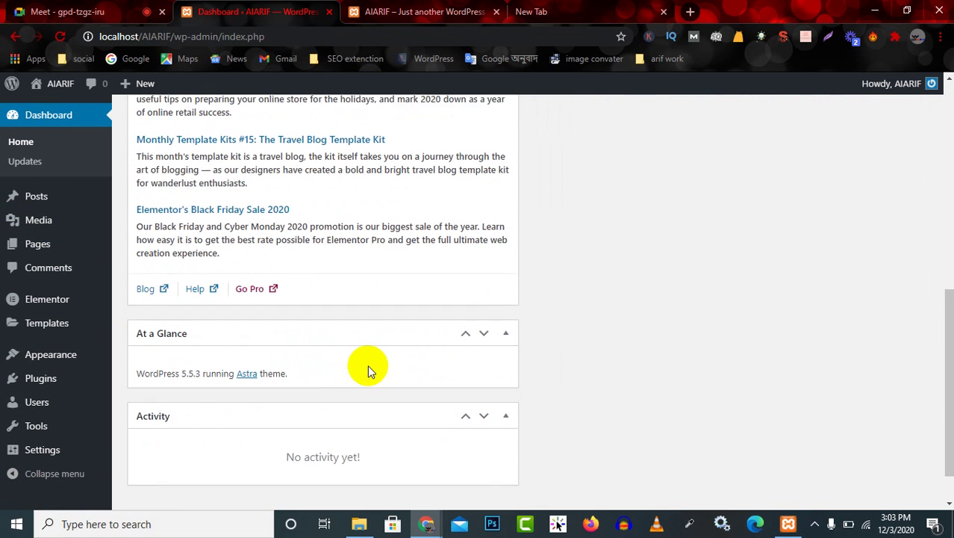
{"action": "scroll", "coordinate": [314, 383], "scroll_direction": "down", "scroll_amount": 1}
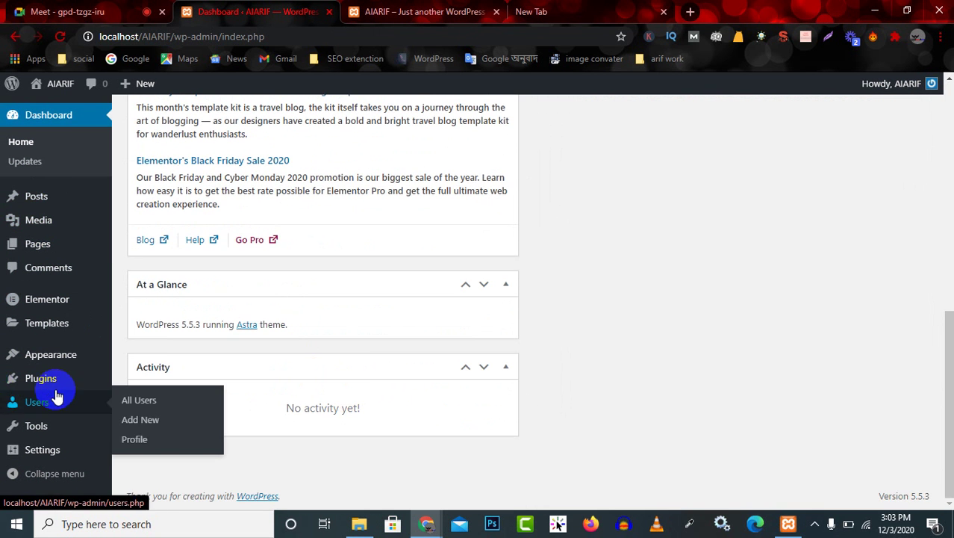
{"action": "mouse_move", "coordinate": [52, 357]}
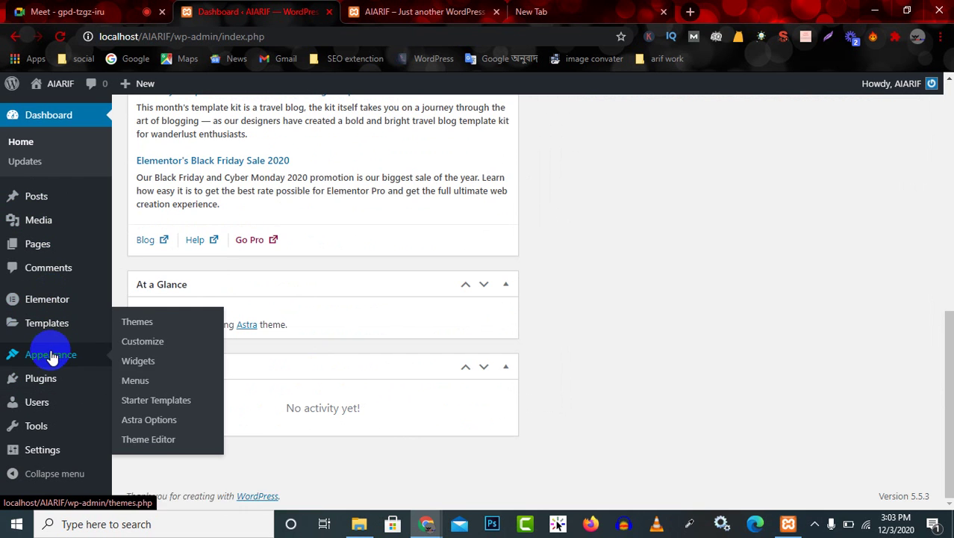
{"action": "left_click", "coordinate": [168, 369]}
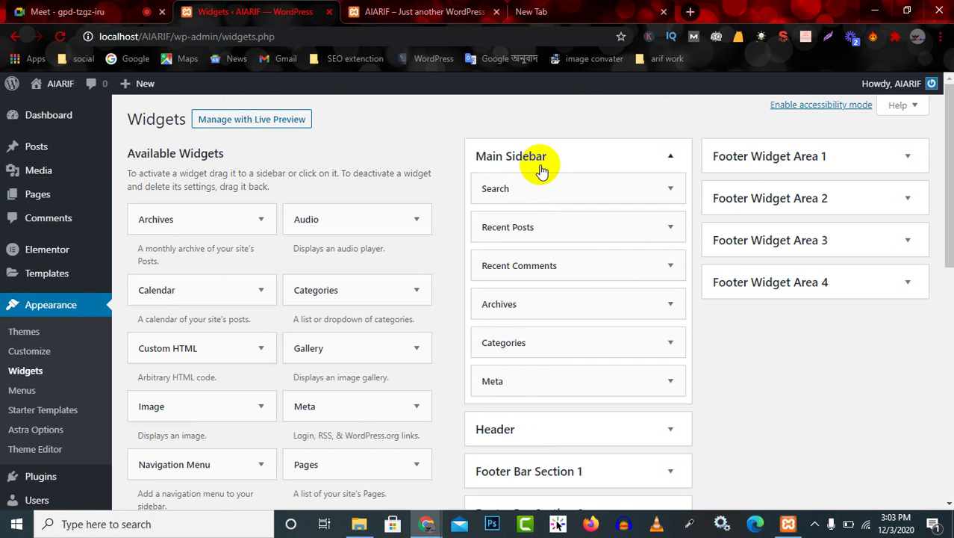
{"action": "scroll", "coordinate": [560, 200], "scroll_direction": "down", "scroll_amount": 5}
{"action": "scroll", "coordinate": [580, 287], "scroll_direction": "up", "scroll_amount": 5}
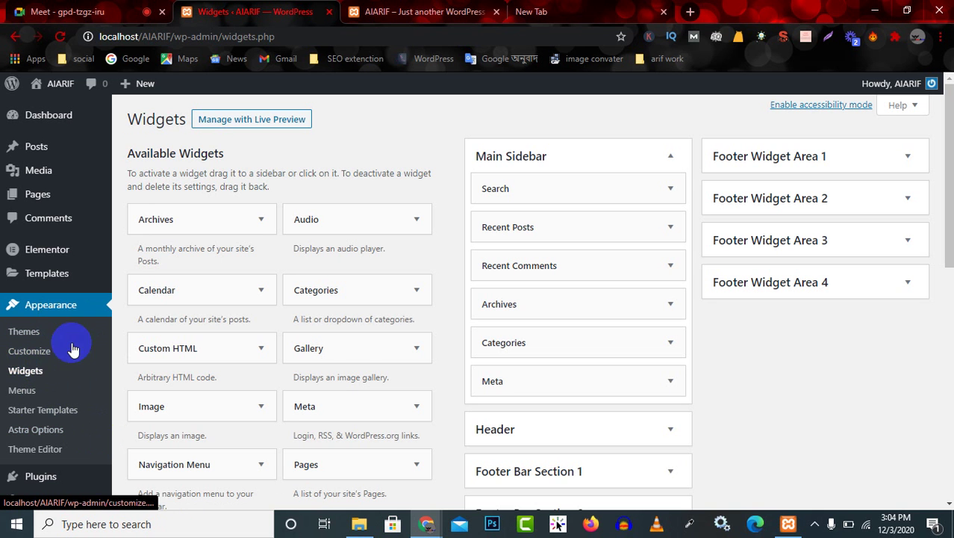
Compare the live front page's sidebar, from Search down to the Meta links, with the Main Sidebar area on the Widgets screen
{"action": "left_click", "coordinate": [430, 11]}
{"action": "scroll", "coordinate": [697, 395], "scroll_direction": "down", "scroll_amount": 3}
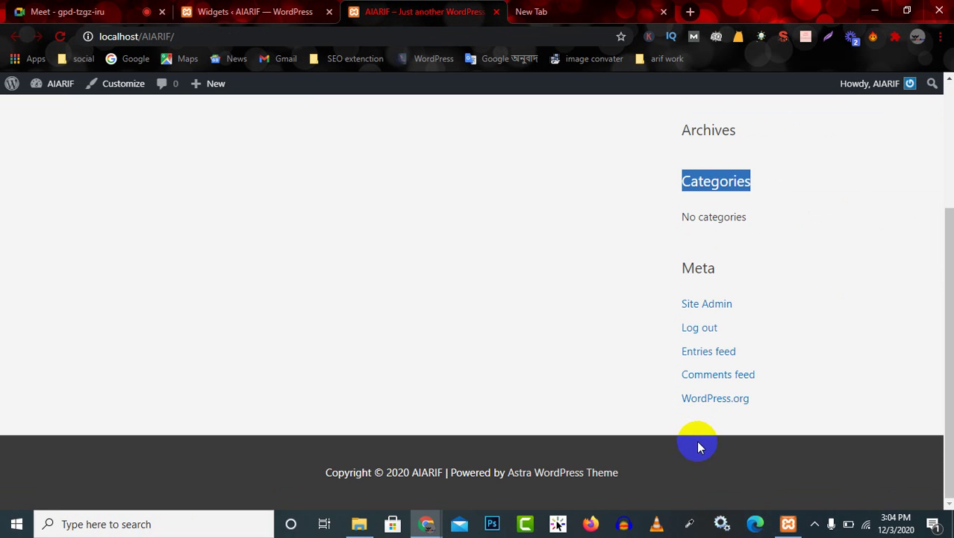
{"action": "scroll", "coordinate": [698, 444], "scroll_direction": "up", "scroll_amount": 3}
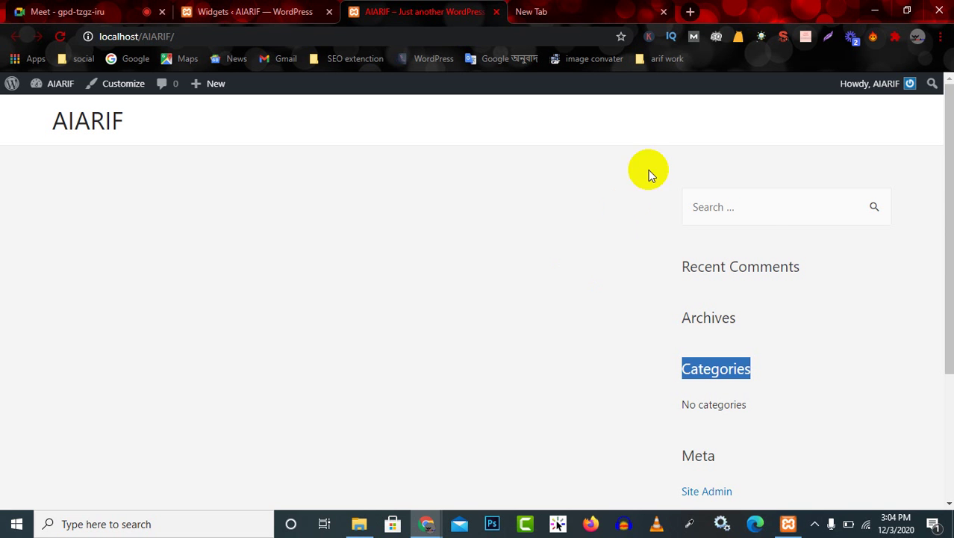
{"action": "left_click", "coordinate": [203, 9]}
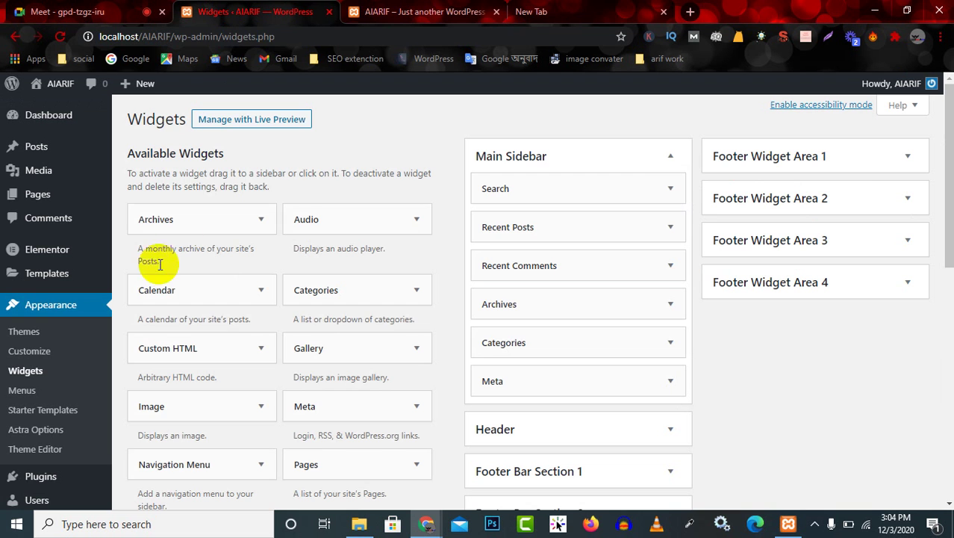
{"action": "left_click", "coordinate": [473, 10]}
{"action": "scroll", "coordinate": [724, 430], "scroll_direction": "down", "scroll_amount": 1}
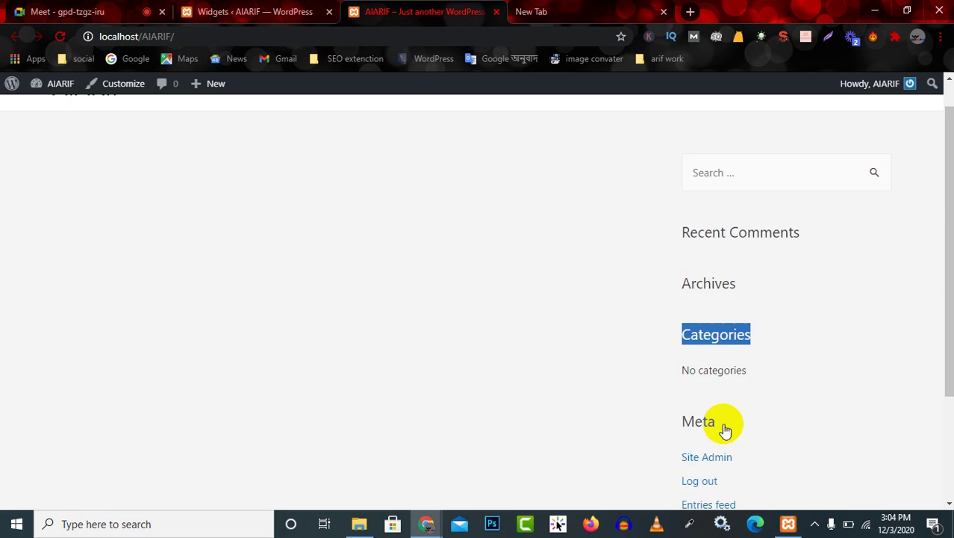
{"action": "scroll", "coordinate": [724, 429], "scroll_direction": "down", "scroll_amount": 3}
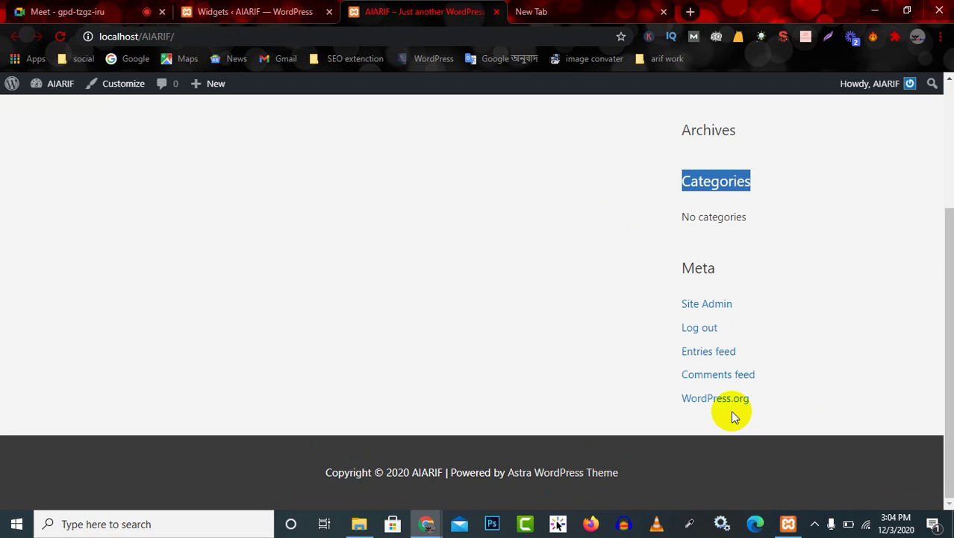
{"action": "scroll", "coordinate": [731, 415], "scroll_direction": "up", "scroll_amount": 3}
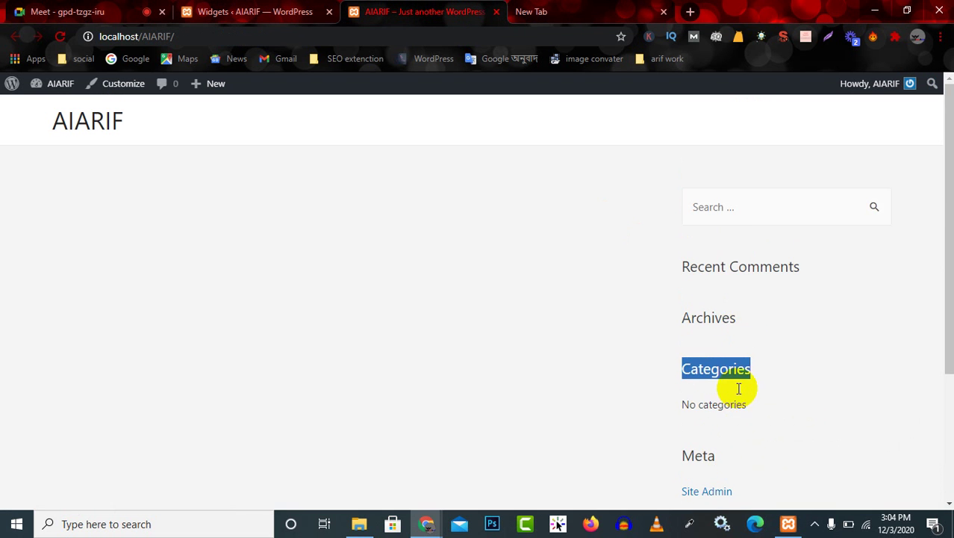
{"action": "left_click", "coordinate": [737, 202]}
{"action": "left_click", "coordinate": [552, 249]}
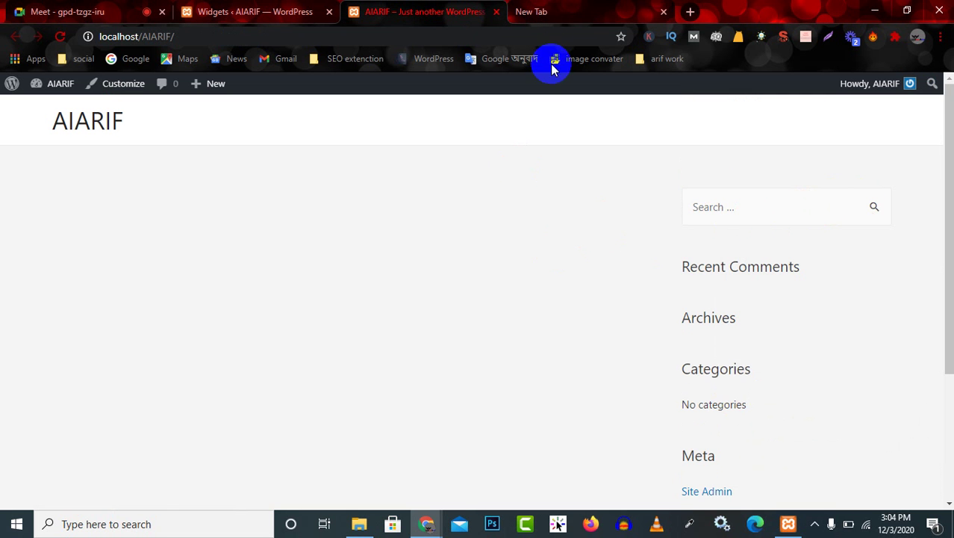
Examine the available and inactive widgets plus the header and footer bar areas, checking them against the live front page's sidebar and footer
{"action": "left_click", "coordinate": [247, 12]}
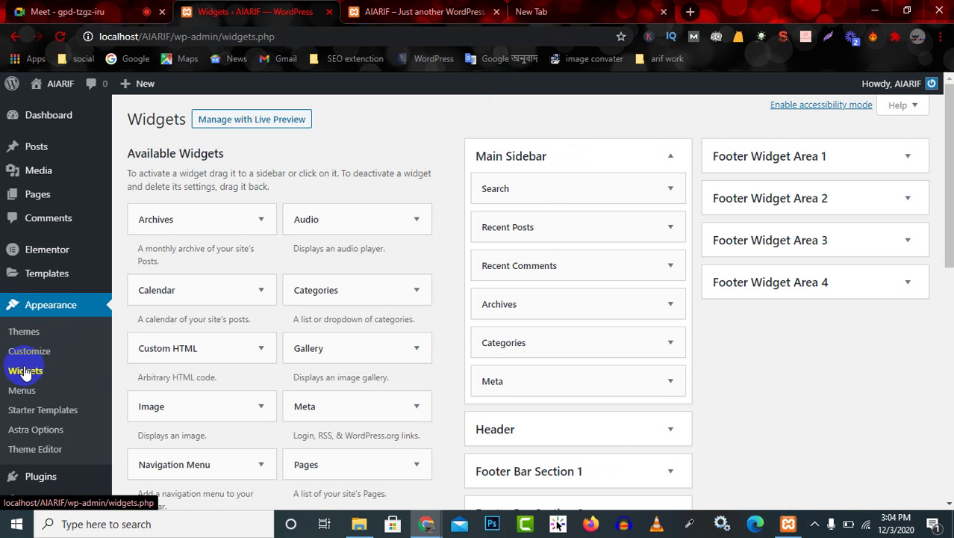
{"action": "scroll", "coordinate": [571, 464], "scroll_direction": "down", "scroll_amount": 6}
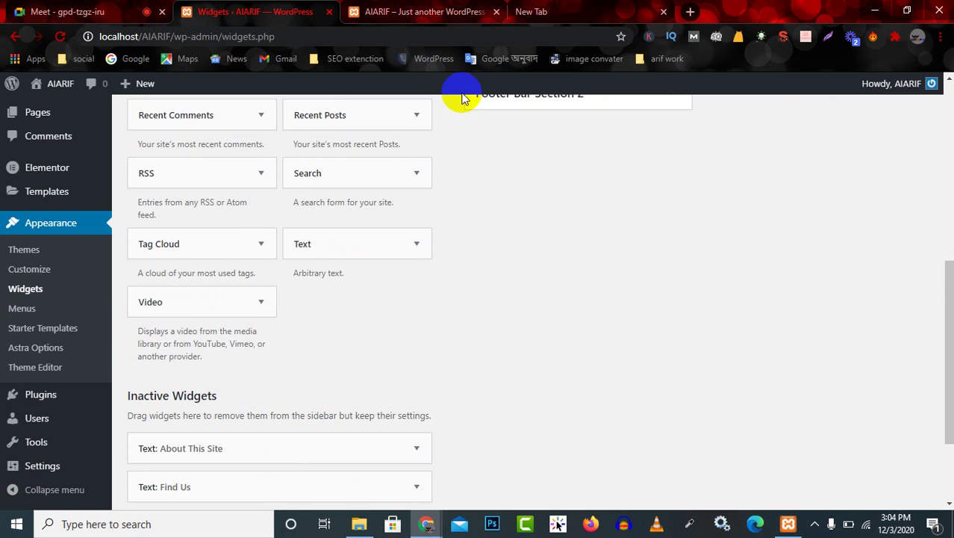
{"action": "left_click", "coordinate": [431, 10]}
{"action": "scroll", "coordinate": [773, 359], "scroll_direction": "down", "scroll_amount": 3}
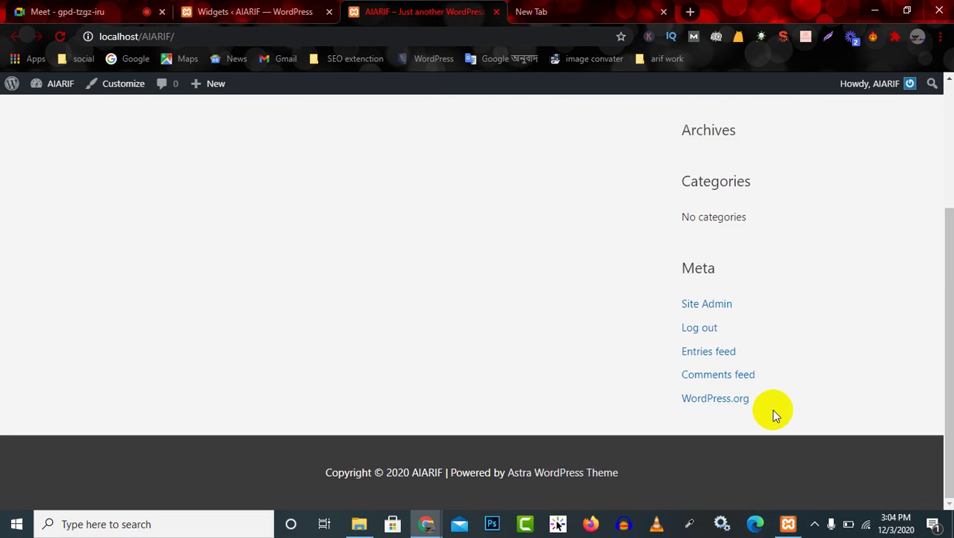
{"action": "scroll", "coordinate": [769, 373], "scroll_direction": "up", "scroll_amount": 3}
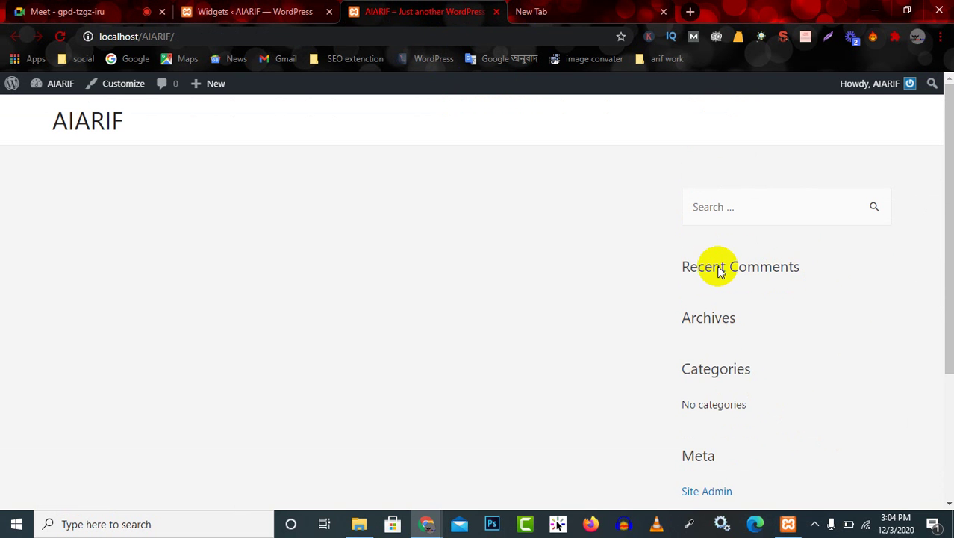
{"action": "left_click", "coordinate": [254, 11]}
{"action": "scroll", "coordinate": [323, 273], "scroll_direction": "up", "scroll_amount": 5}
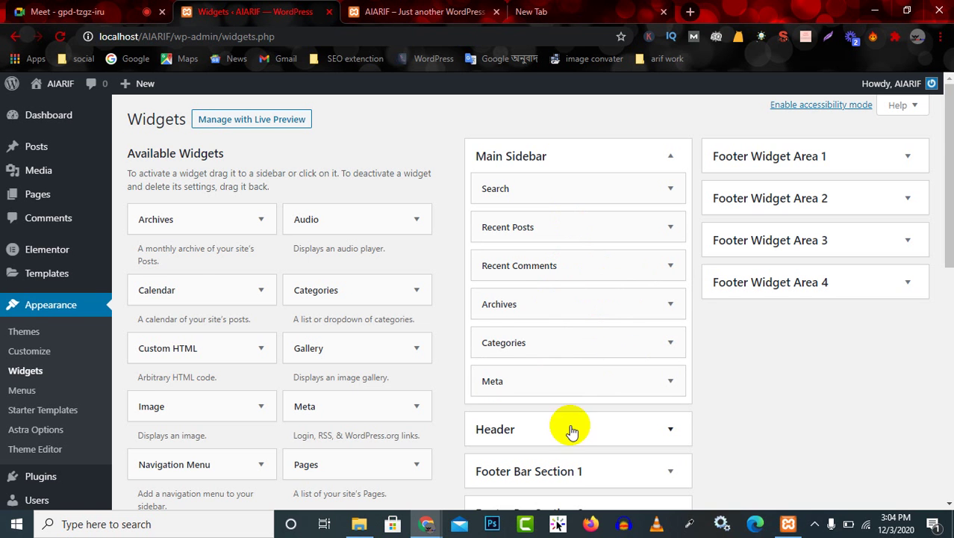
{"action": "scroll", "coordinate": [572, 432], "scroll_direction": "down", "scroll_amount": 3}
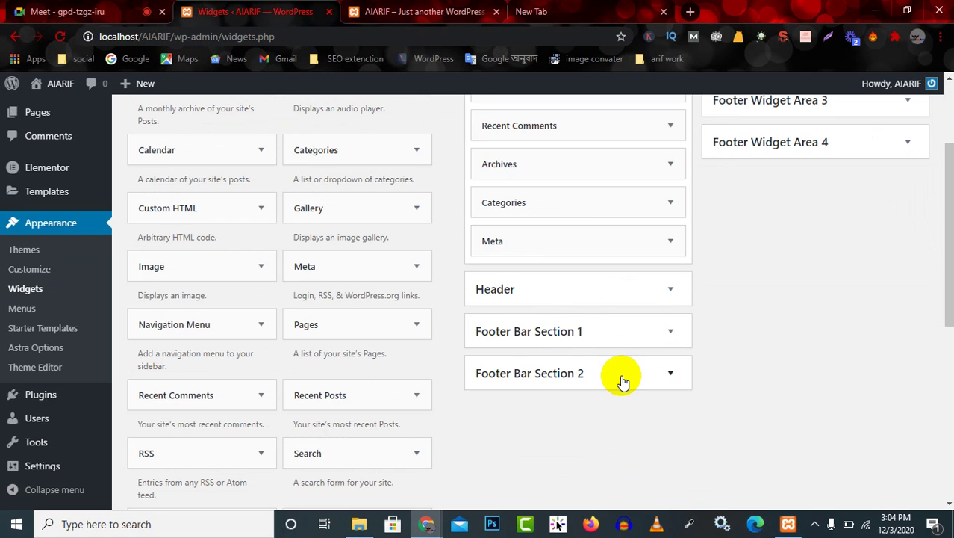
{"action": "left_click", "coordinate": [420, 10]}
{"action": "scroll", "coordinate": [739, 298], "scroll_direction": "down", "scroll_amount": 3}
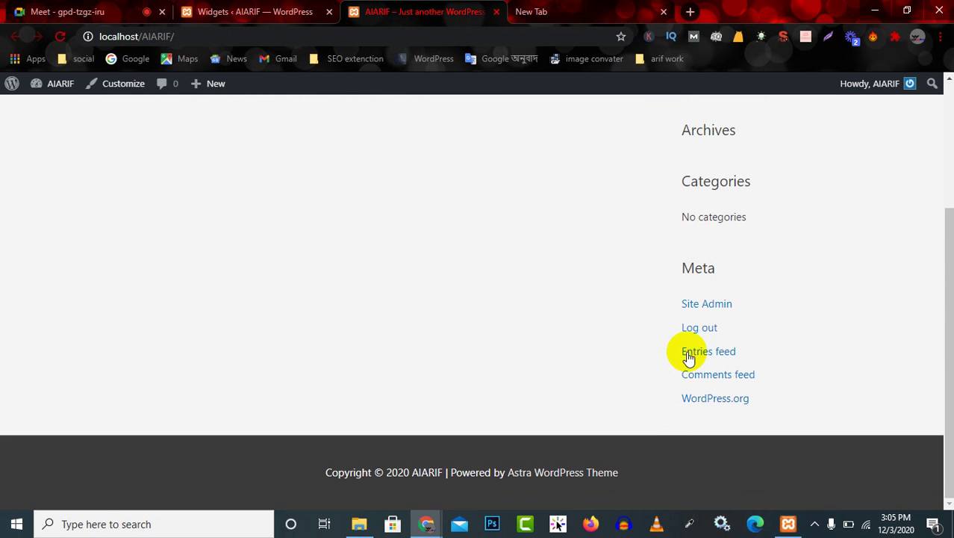
{"action": "scroll", "coordinate": [688, 334], "scroll_direction": "up", "scroll_amount": 3}
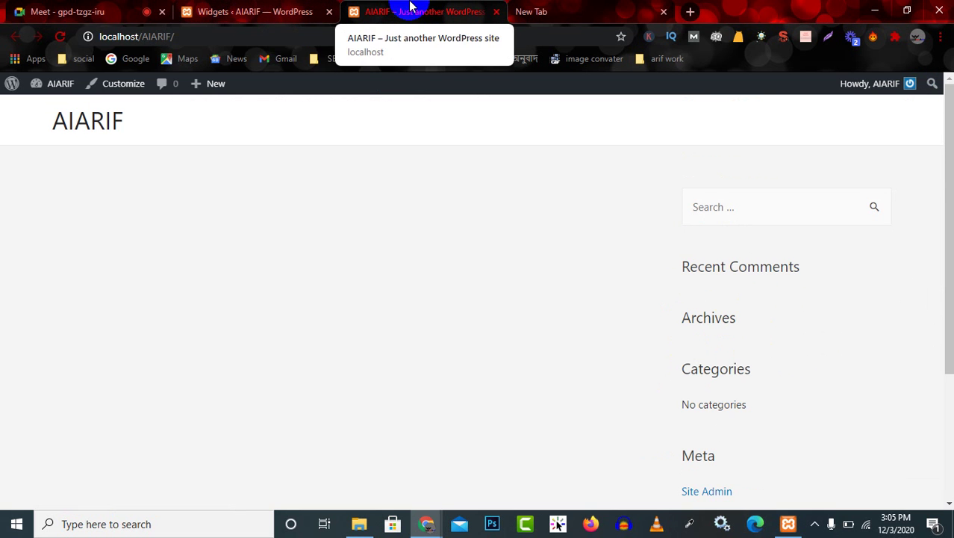
Remove Search, Recent Posts, Recent Comments, Archives, Categories and Meta from the Main Sidebar, and reload the live front page
{"action": "left_click", "coordinate": [219, 9]}
{"action": "scroll", "coordinate": [564, 274], "scroll_direction": "up", "scroll_amount": 1}
{"action": "scroll", "coordinate": [568, 278], "scroll_direction": "up", "scroll_amount": 3}
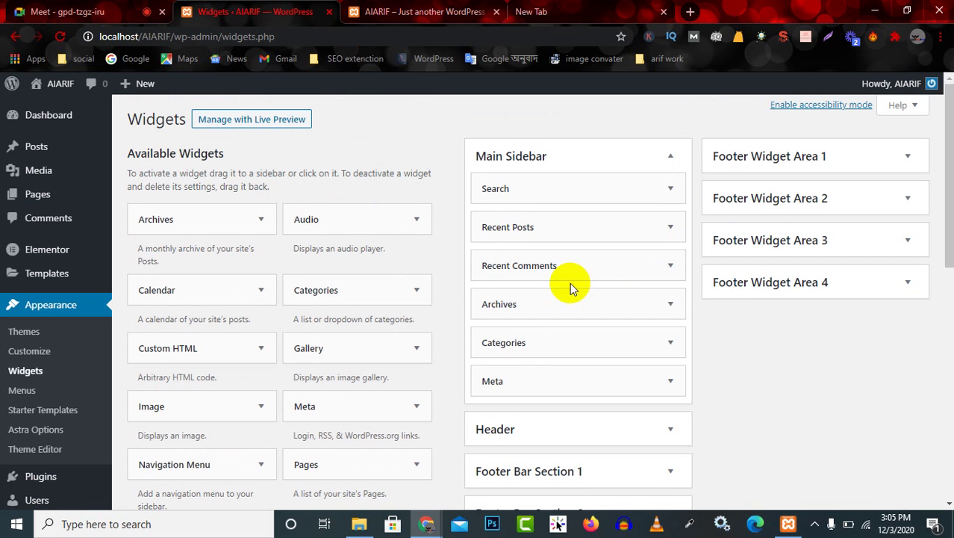
{"action": "left_click_drag", "start_coordinate": [623, 188], "coordinate": [355, 179]}
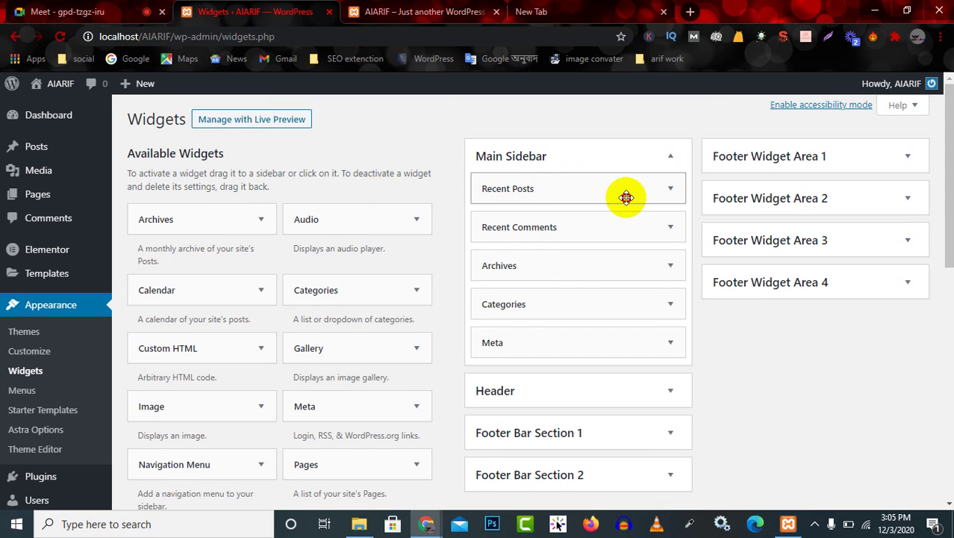
{"action": "left_click_drag", "start_coordinate": [622, 197], "coordinate": [366, 186]}
{"action": "left_click_drag", "start_coordinate": [592, 190], "coordinate": [358, 183]}
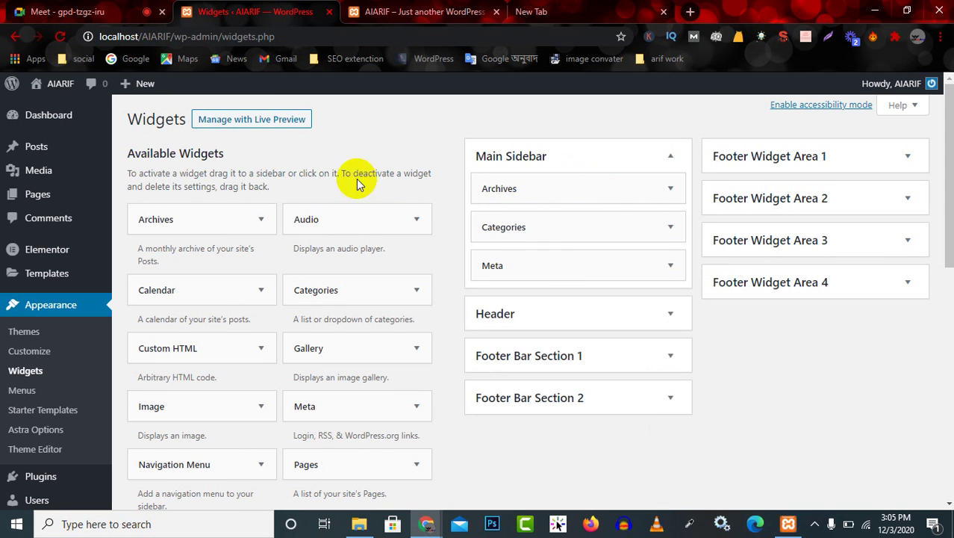
{"action": "left_click_drag", "start_coordinate": [603, 194], "coordinate": [380, 192]}
{"action": "left_click_drag", "start_coordinate": [609, 189], "coordinate": [267, 186]}
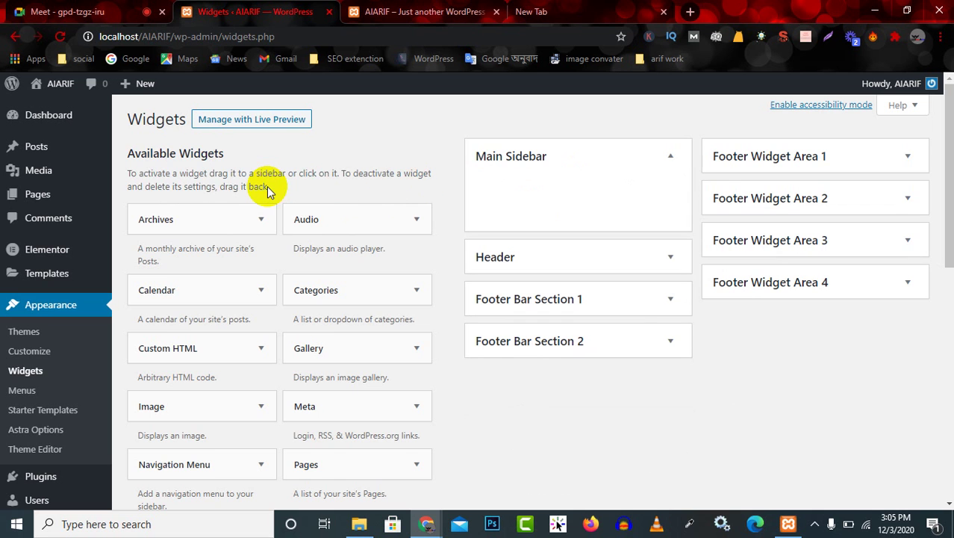
{"action": "left_click", "coordinate": [413, 8]}
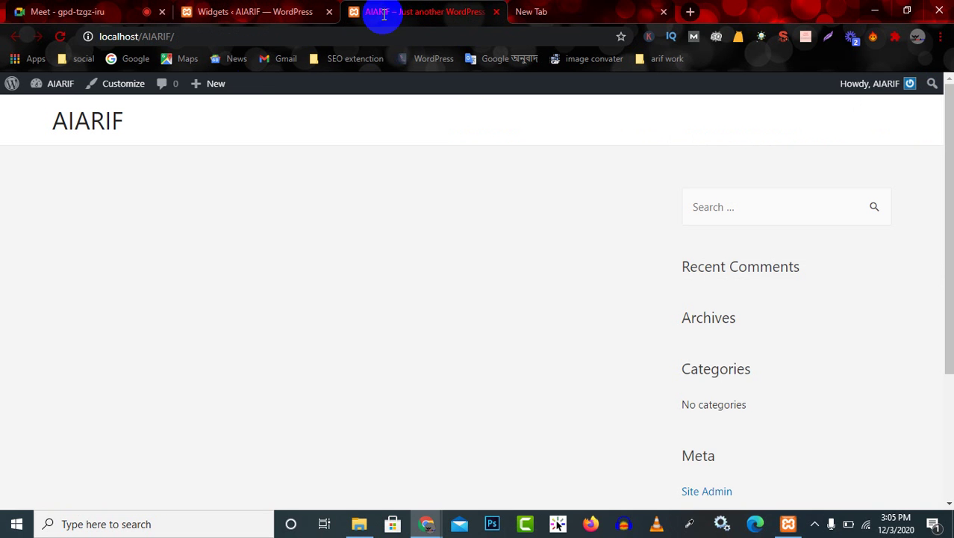
{"action": "left_click", "coordinate": [58, 37]}
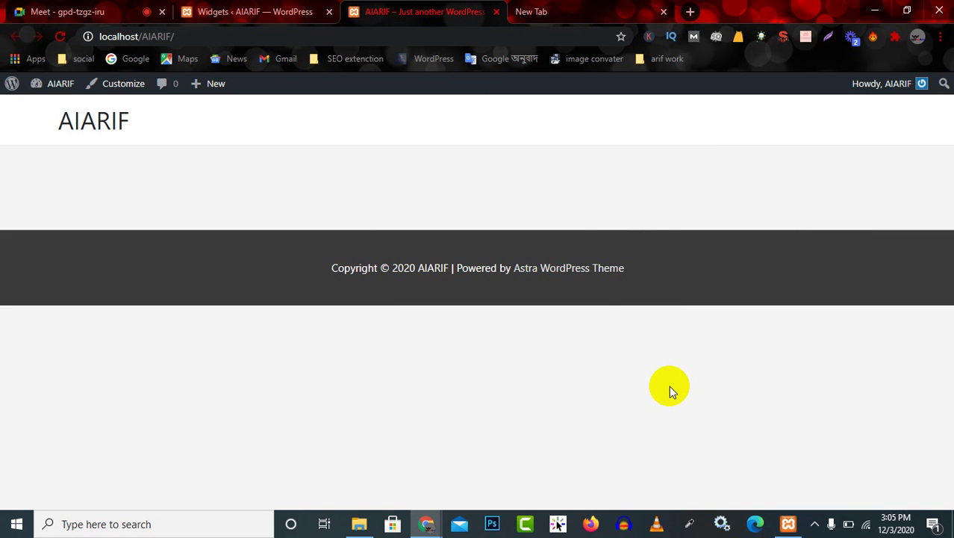
Return to the Widgets screen and check what Footer Widget Areas 1 to 4, the Main Sidebar and the Header area contain
{"action": "left_click", "coordinate": [254, 10]}
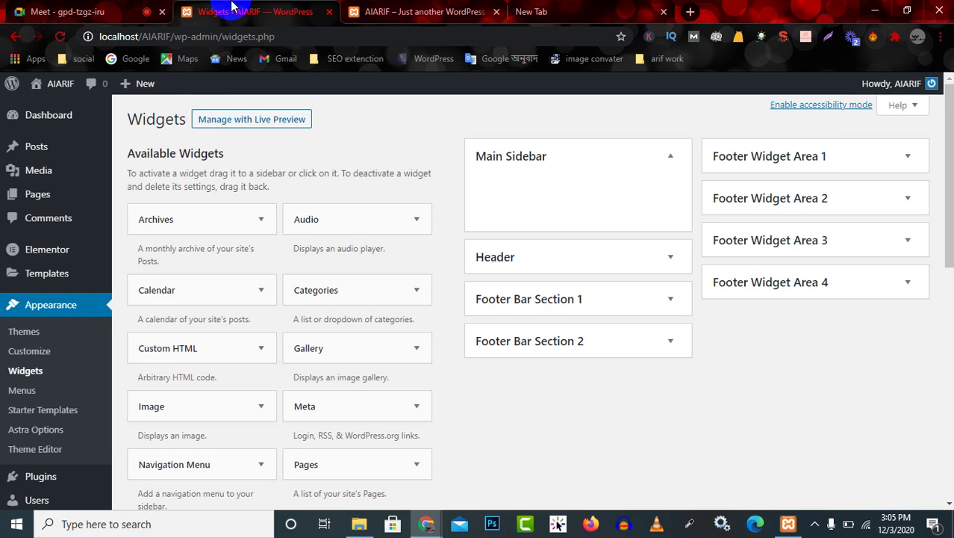
{"action": "left_click", "coordinate": [821, 157]}
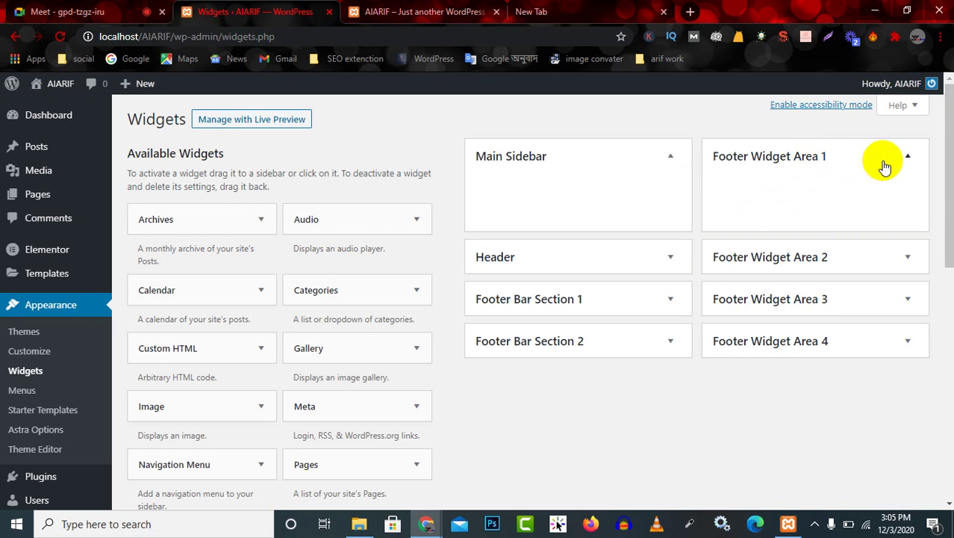
{"action": "left_click", "coordinate": [885, 165]}
{"action": "left_click", "coordinate": [892, 211]}
{"action": "left_click", "coordinate": [893, 213]}
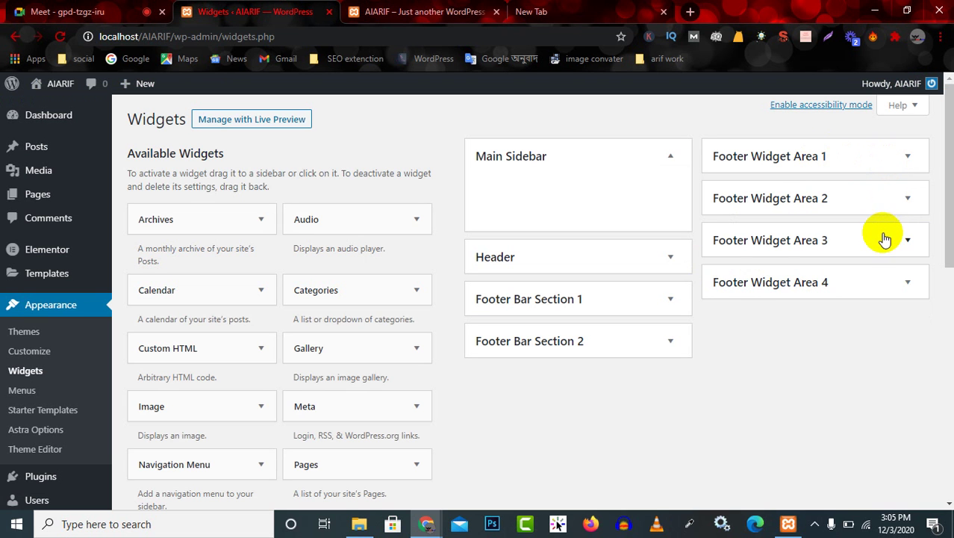
{"action": "left_click", "coordinate": [884, 239]}
{"action": "left_click", "coordinate": [884, 239]}
{"action": "left_click", "coordinate": [892, 292]}
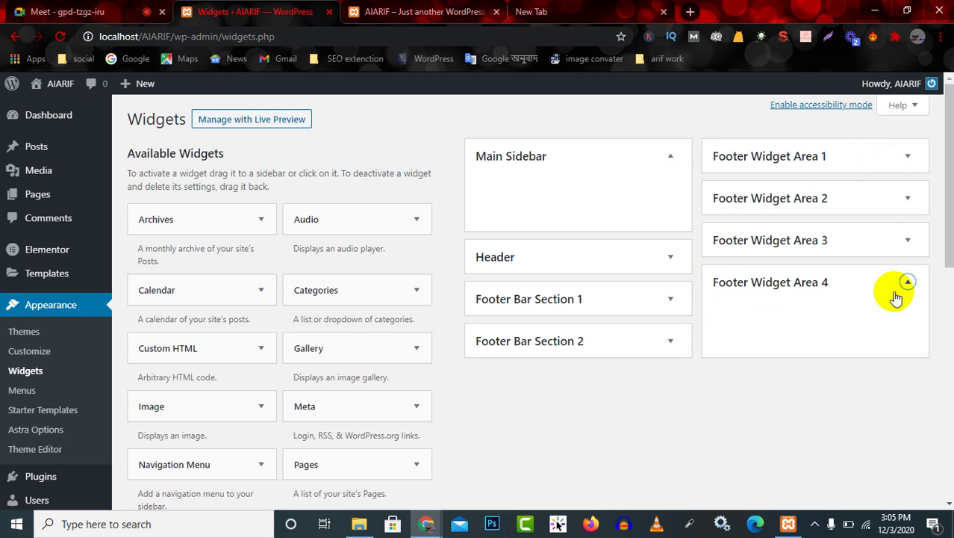
{"action": "left_click", "coordinate": [895, 295]}
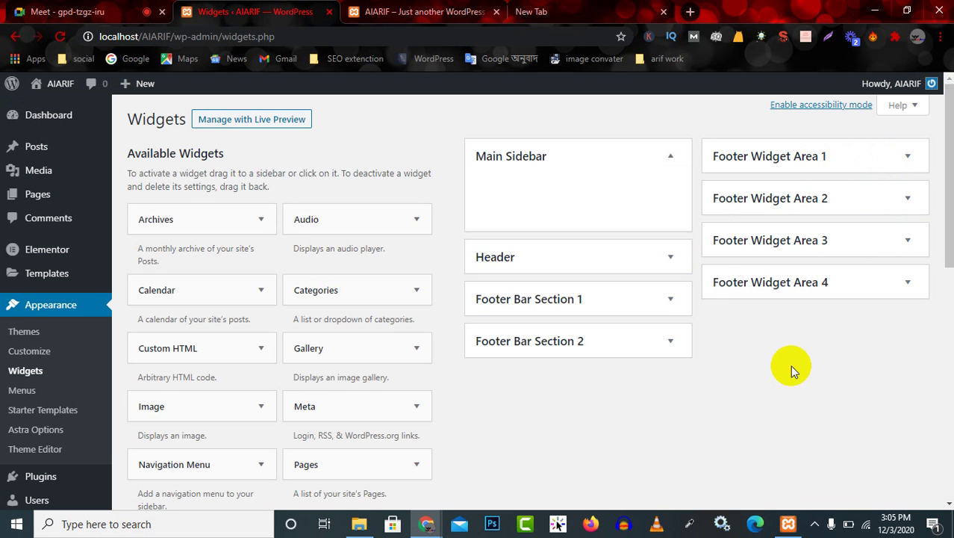
{"action": "left_click", "coordinate": [667, 156]}
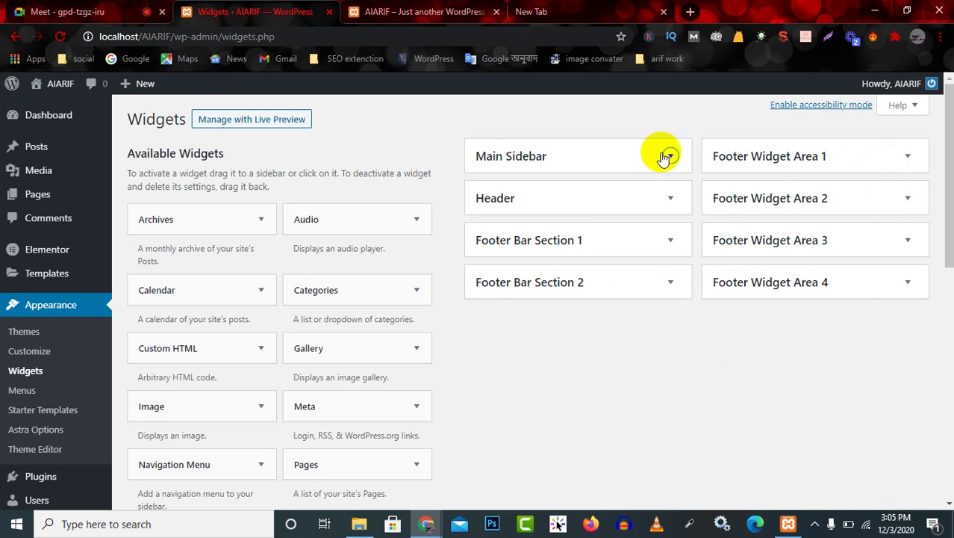
{"action": "left_click", "coordinate": [583, 207]}
{"action": "left_click", "coordinate": [599, 201]}
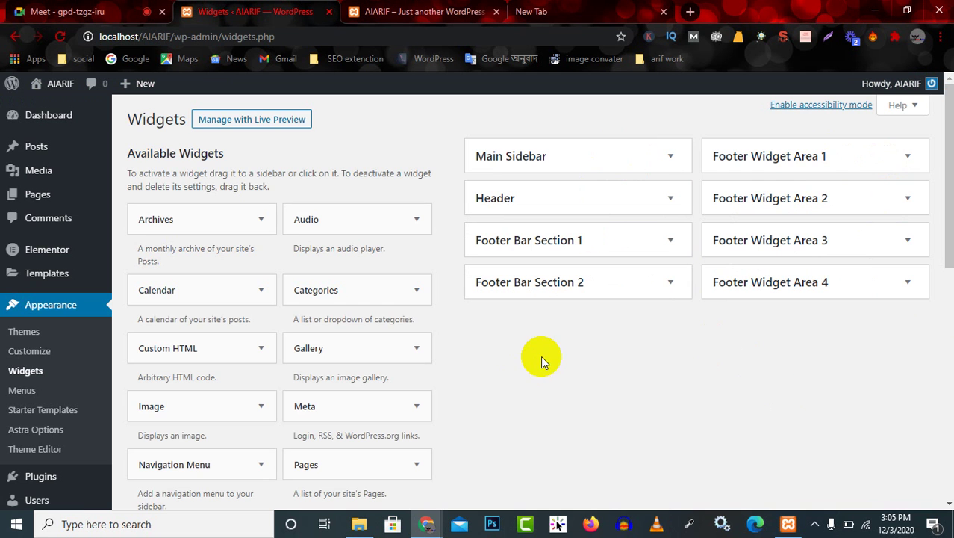
Add an Archives widget to the Main Sidebar, title it "how was it", enable Display as dropdown, and save it
{"action": "scroll", "coordinate": [543, 362], "scroll_direction": "down", "scroll_amount": 1}
{"action": "scroll", "coordinate": [371, 105], "scroll_direction": "up", "scroll_amount": 1}
{"action": "scroll", "coordinate": [207, 190], "scroll_direction": "down", "scroll_amount": 5}
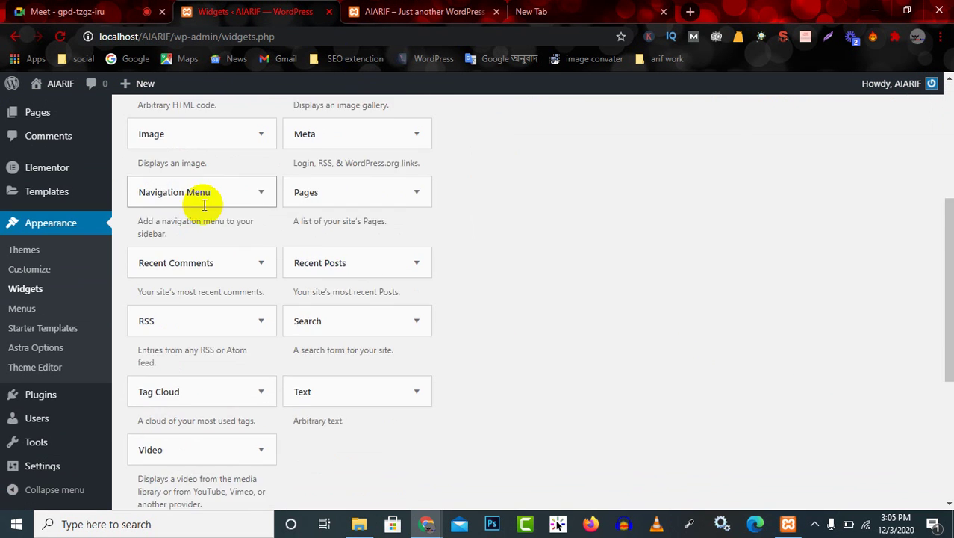
{"action": "scroll", "coordinate": [220, 254], "scroll_direction": "up", "scroll_amount": 4}
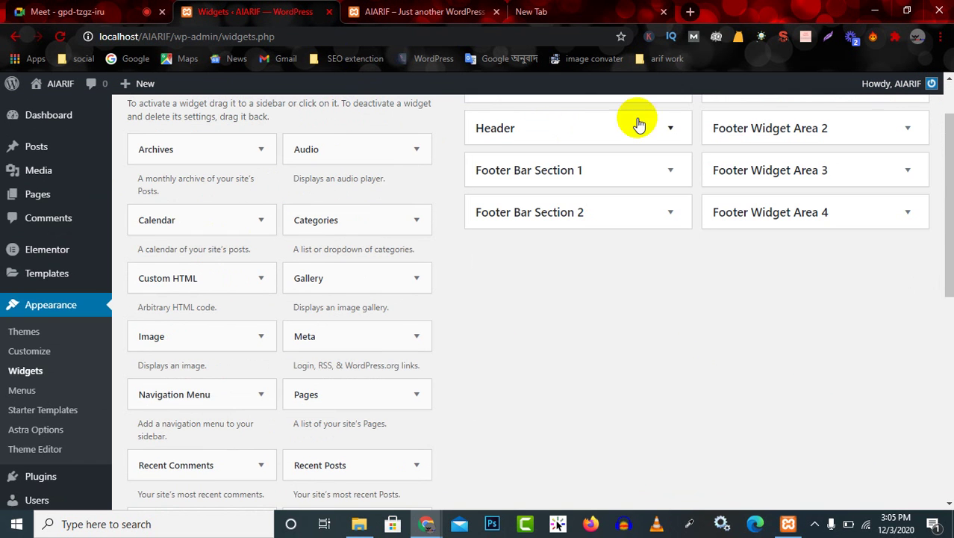
{"action": "left_click_drag", "start_coordinate": [165, 156], "coordinate": [524, 185]}
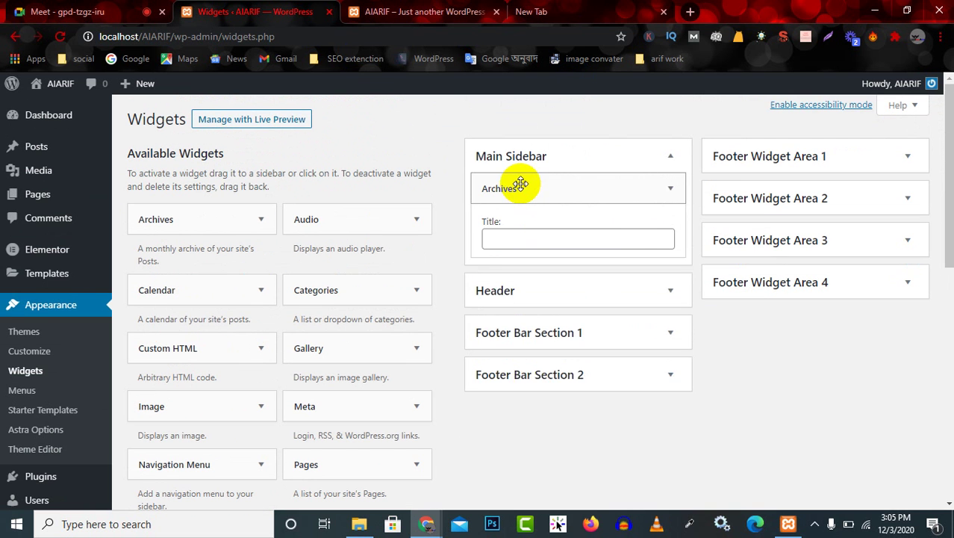
{"action": "left_click", "coordinate": [502, 241]}
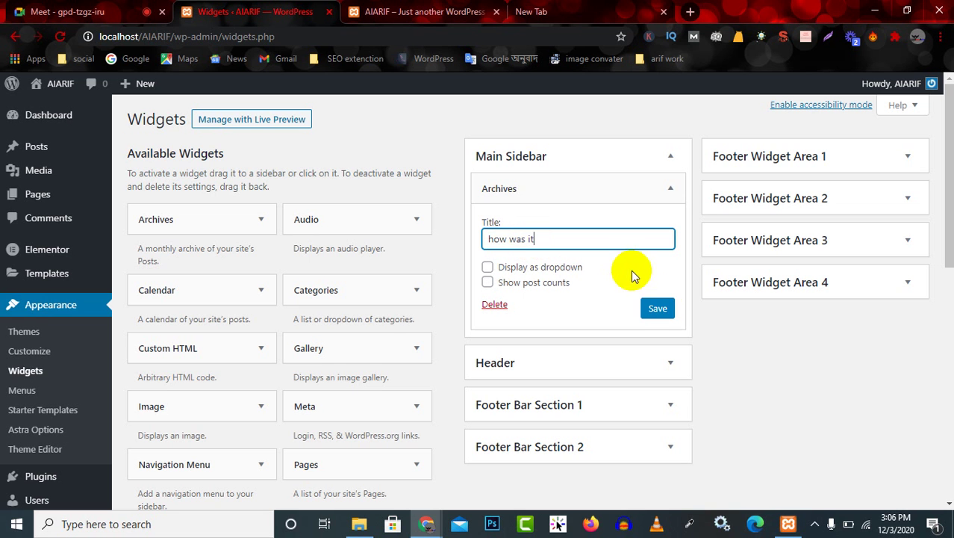
{"action": "left_click", "coordinate": [544, 269]}
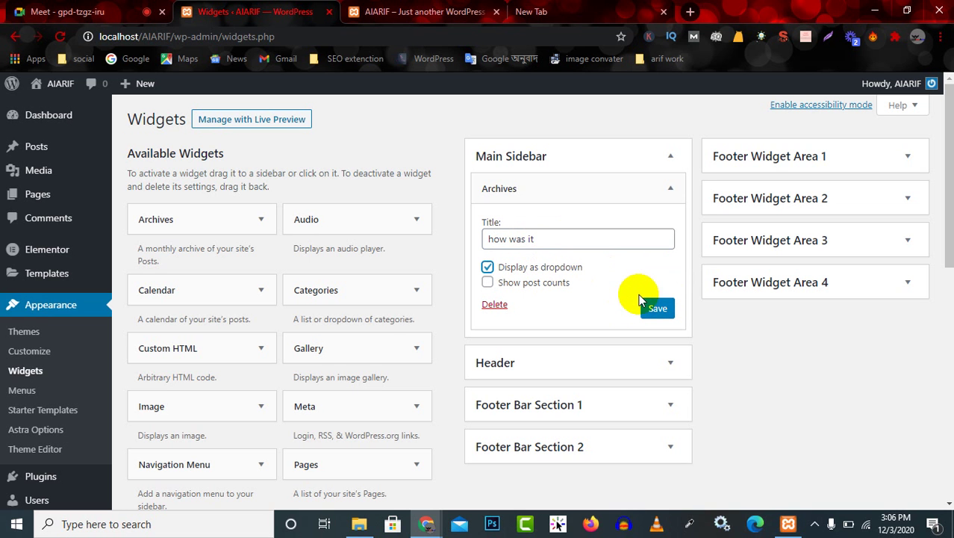
{"action": "left_click", "coordinate": [657, 309]}
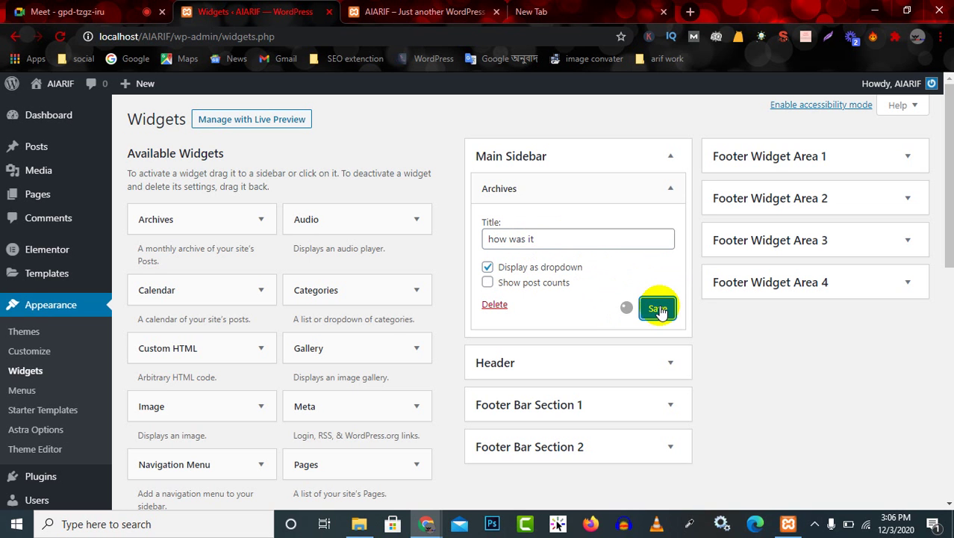
Reload the live front page and check the month dropdown of the "how was it" widget in the sidebar
{"action": "left_click", "coordinate": [448, 11]}
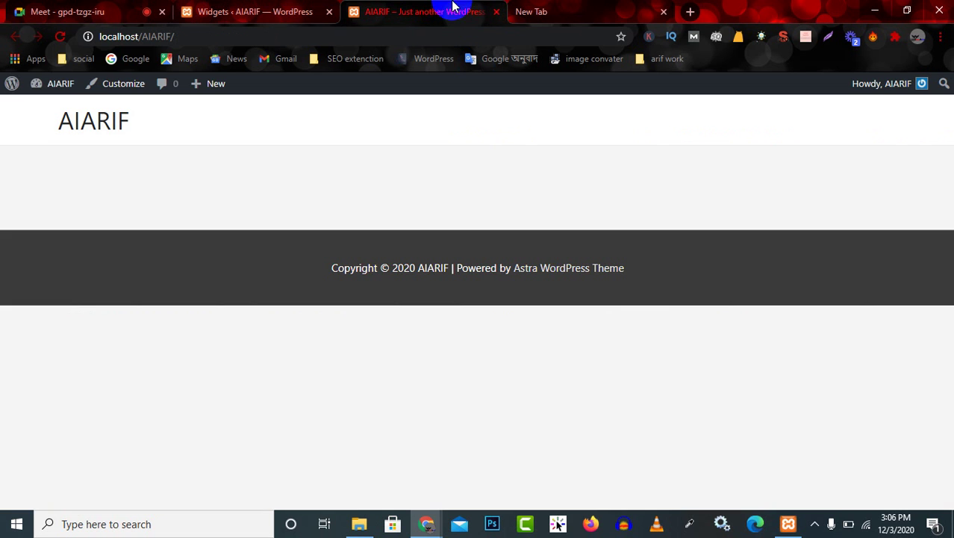
{"action": "left_click", "coordinate": [60, 36]}
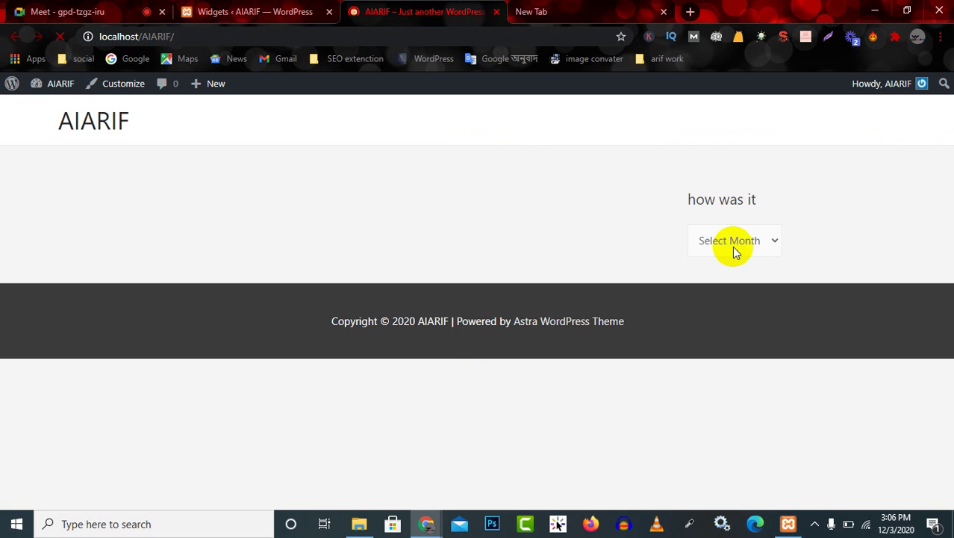
{"action": "left_click", "coordinate": [752, 241]}
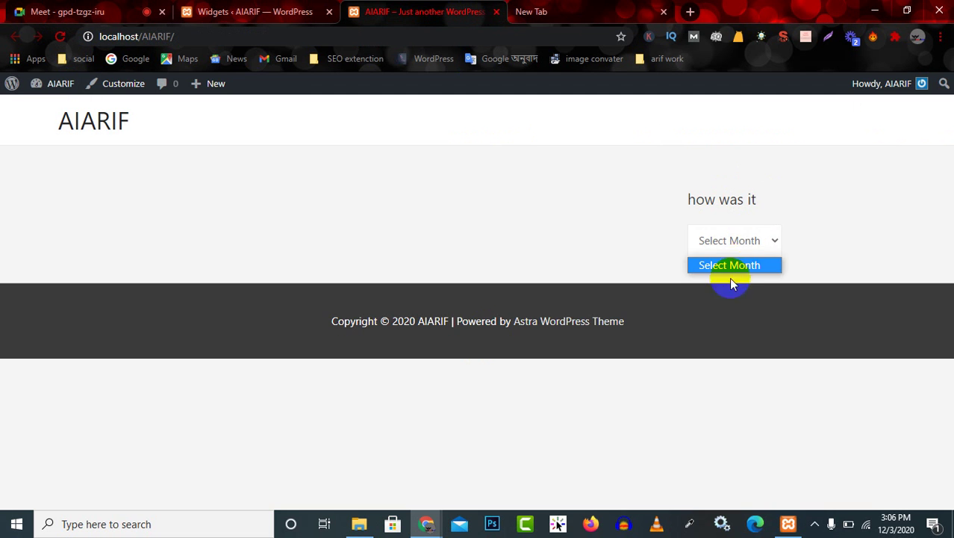
{"action": "left_click", "coordinate": [814, 233]}
Enable Show post counts for the Archives widget, save it, and check its month dropdown on the reloaded front page
{"action": "left_click", "coordinate": [268, 11]}
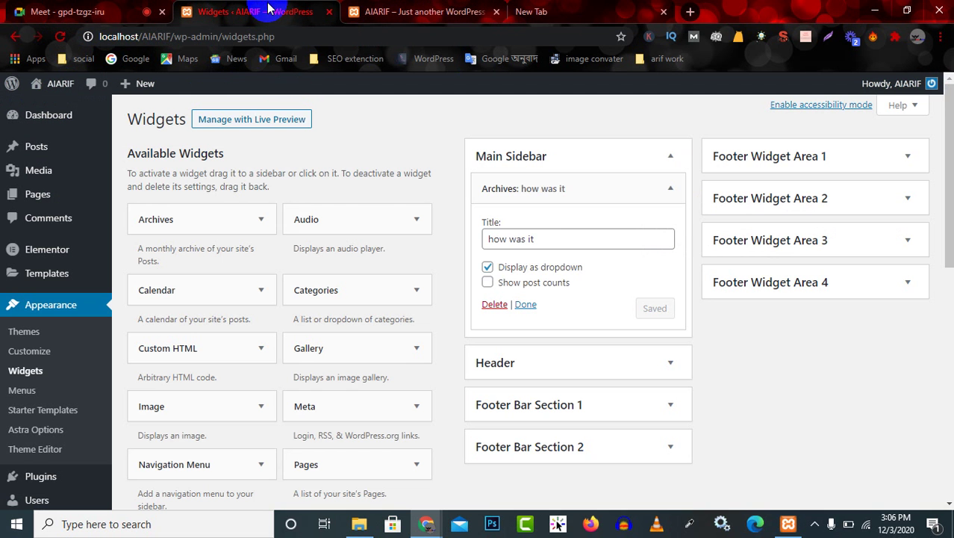
{"action": "left_click", "coordinate": [488, 282]}
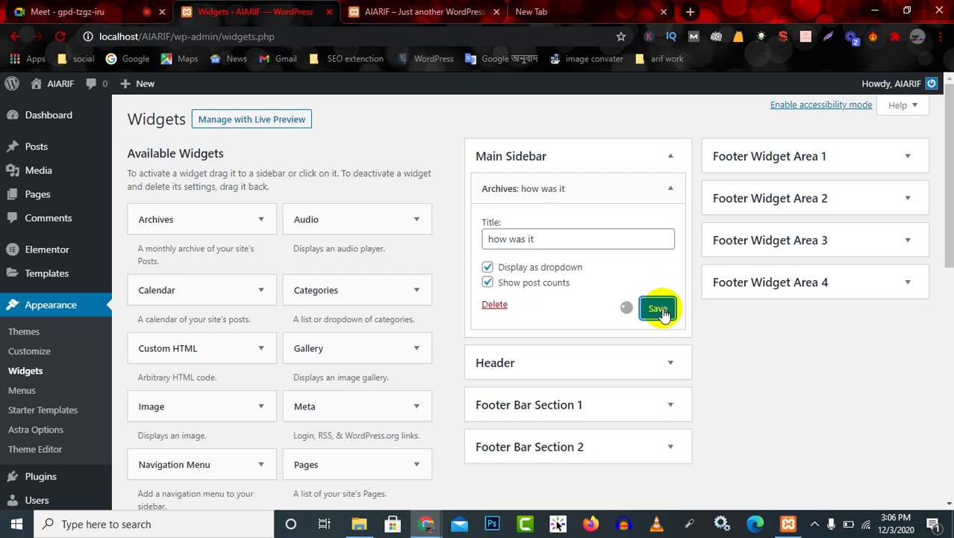
{"action": "left_click", "coordinate": [392, 12]}
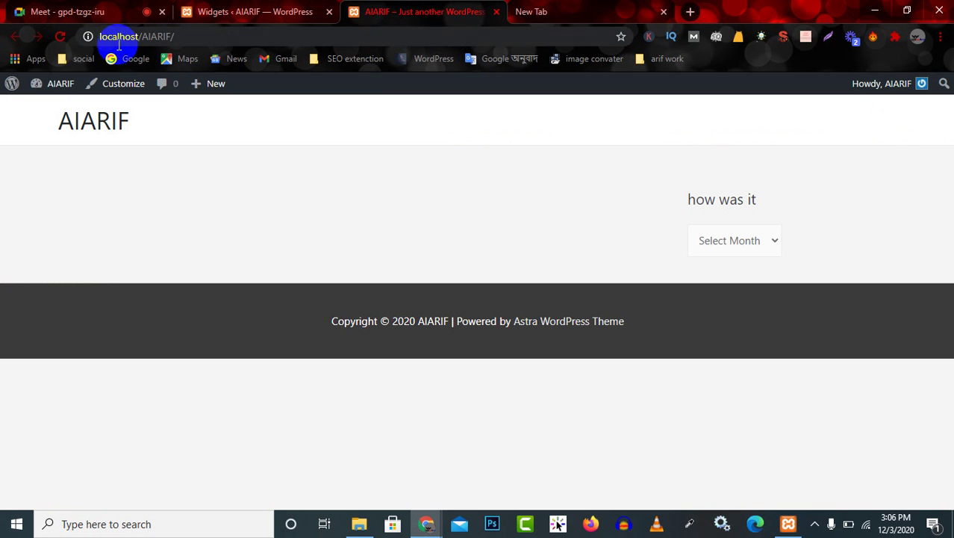
{"action": "left_click", "coordinate": [60, 36]}
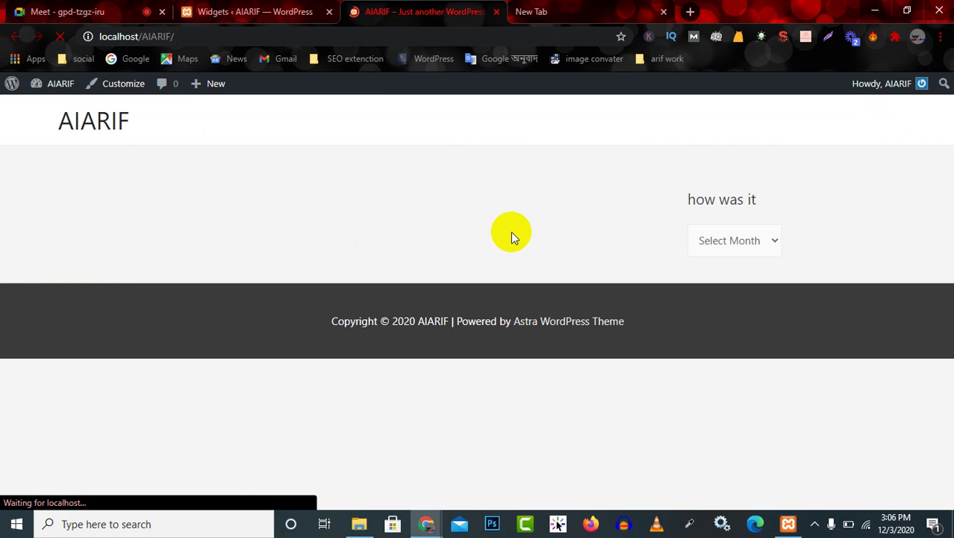
{"action": "left_click", "coordinate": [751, 240]}
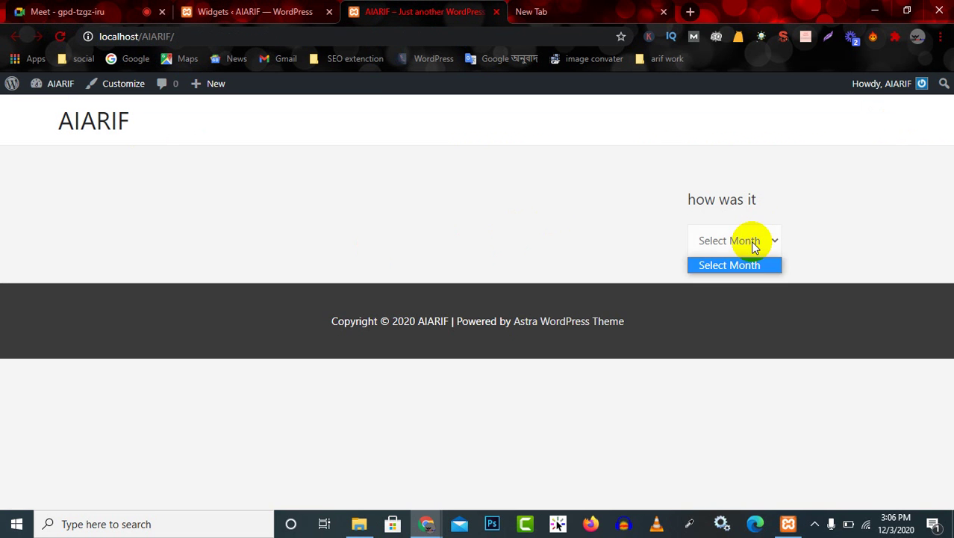
{"action": "left_click", "coordinate": [750, 242]}
{"action": "left_click", "coordinate": [734, 198]}
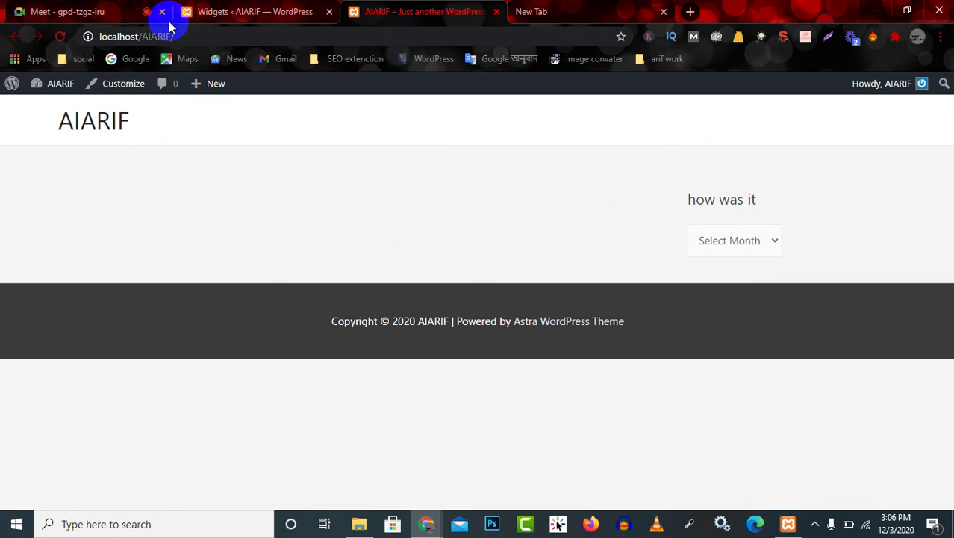
Delete the Archives widget from the Main Sidebar, reload the live front page, and return to the Widgets screen
{"action": "left_click", "coordinate": [210, 7]}
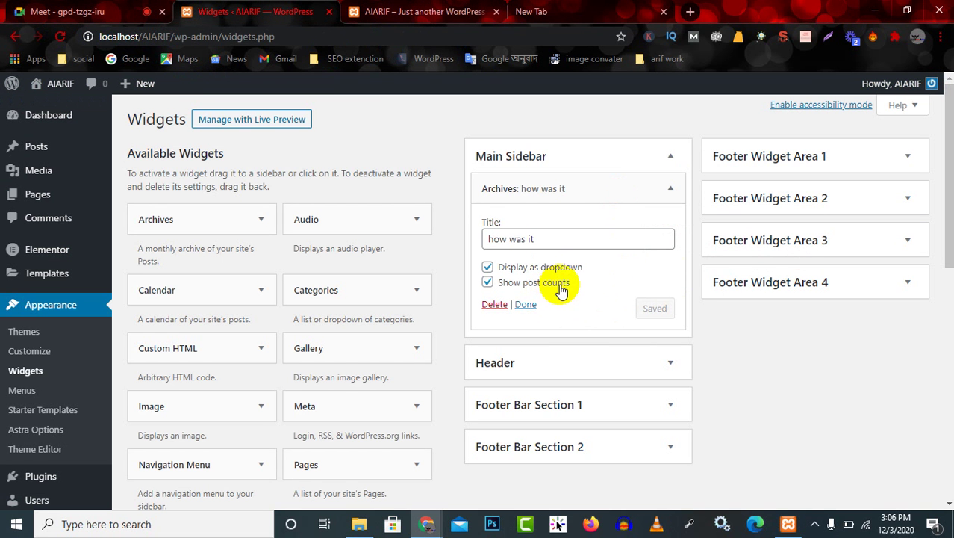
{"action": "left_click", "coordinate": [492, 304]}
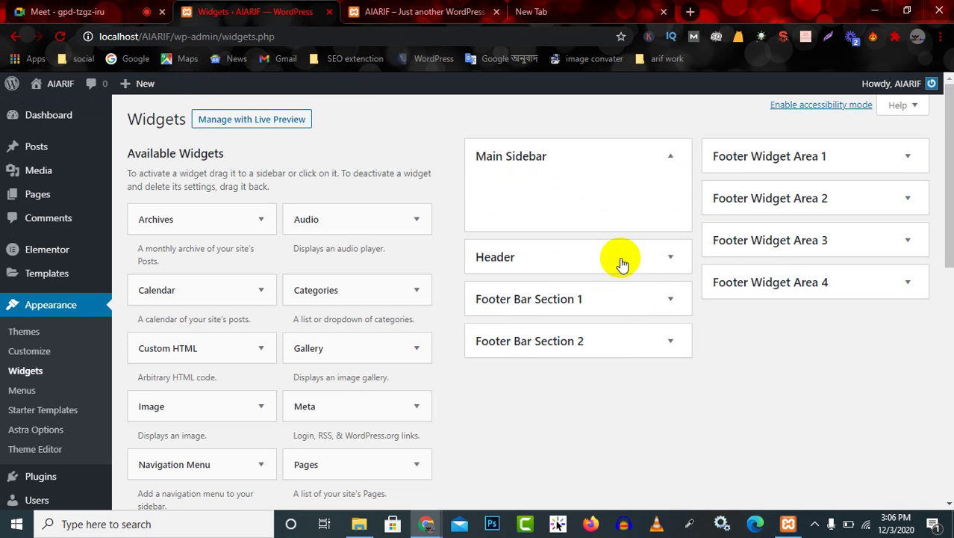
{"action": "left_click", "coordinate": [667, 157]}
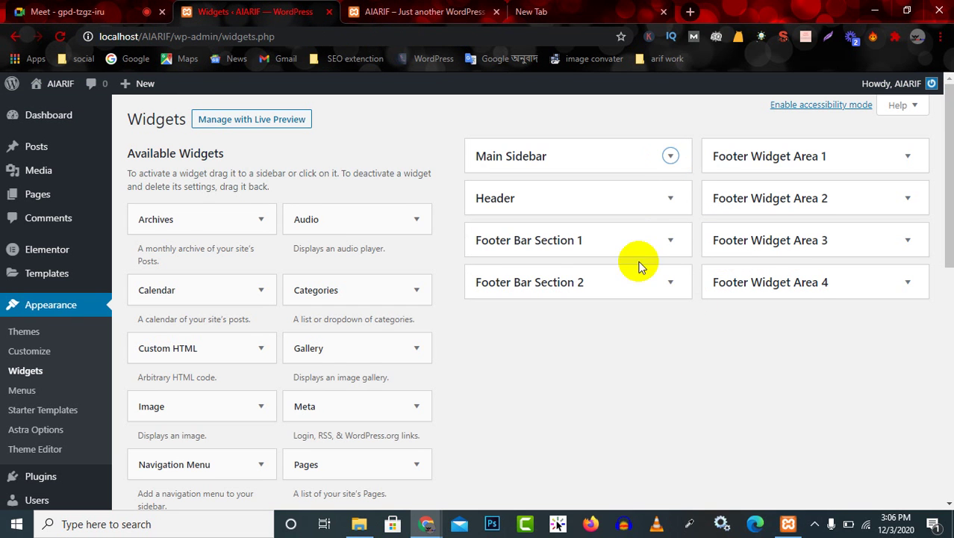
{"action": "left_click", "coordinate": [384, 11]}
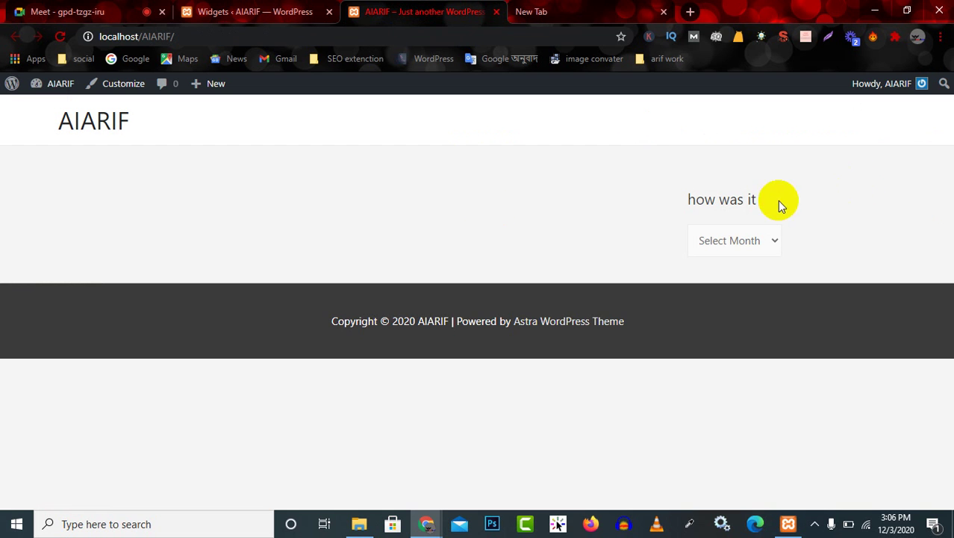
{"action": "left_click", "coordinate": [61, 37]}
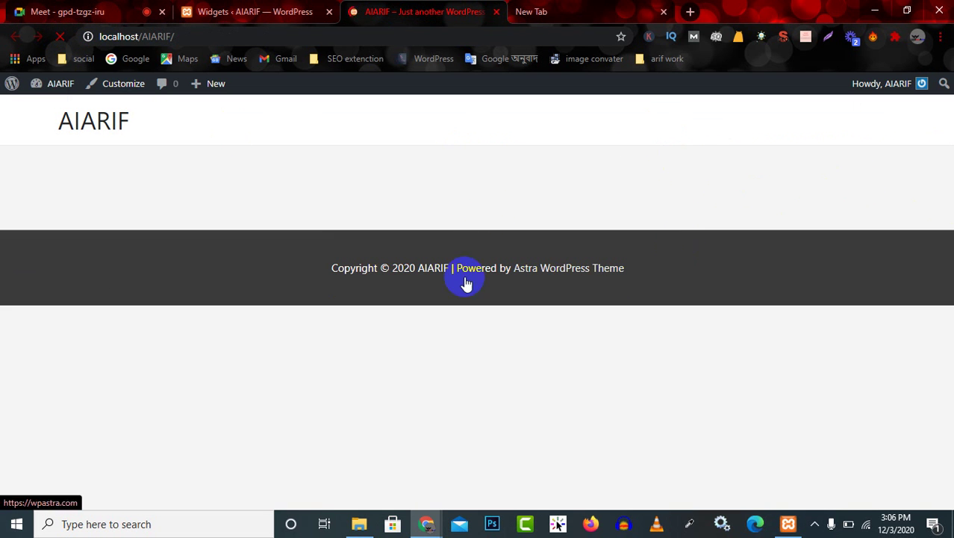
{"action": "left_click", "coordinate": [274, 11]}
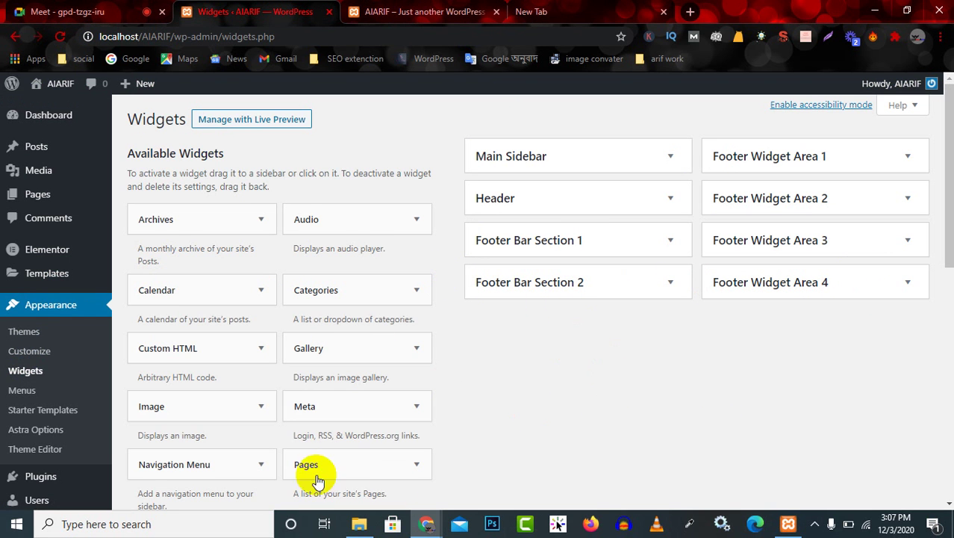
{"action": "left_click", "coordinate": [340, 460]}
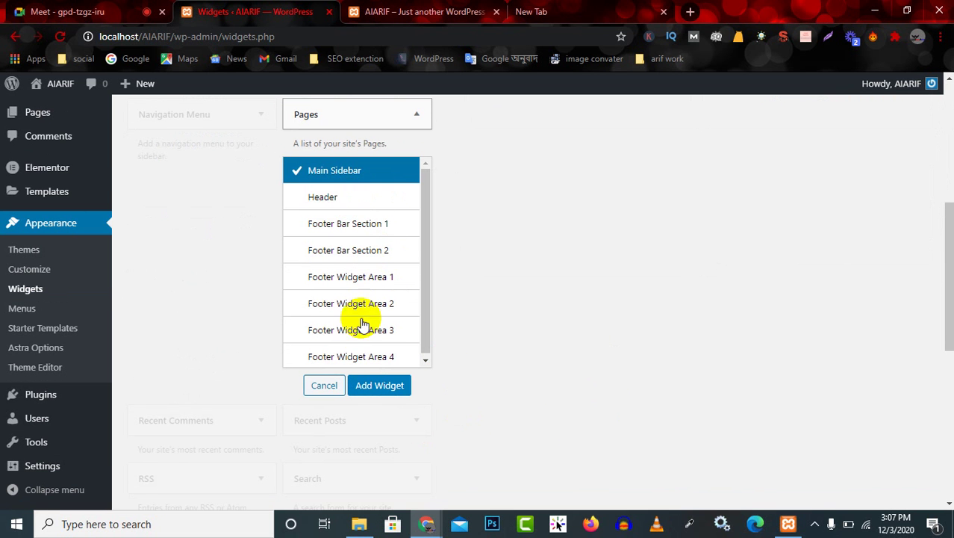
{"action": "scroll", "coordinate": [627, 321], "scroll_direction": "up", "scroll_amount": 3}
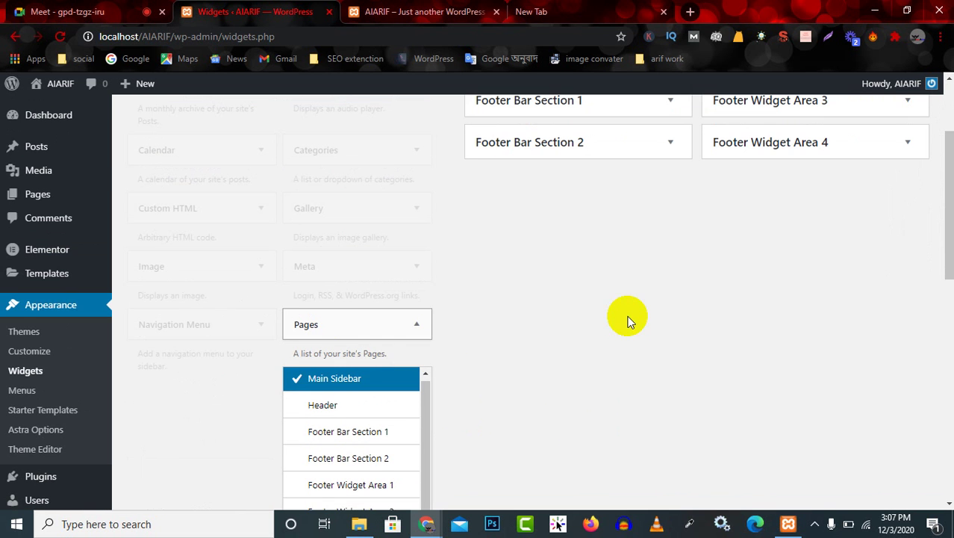
{"action": "left_click", "coordinate": [404, 322]}
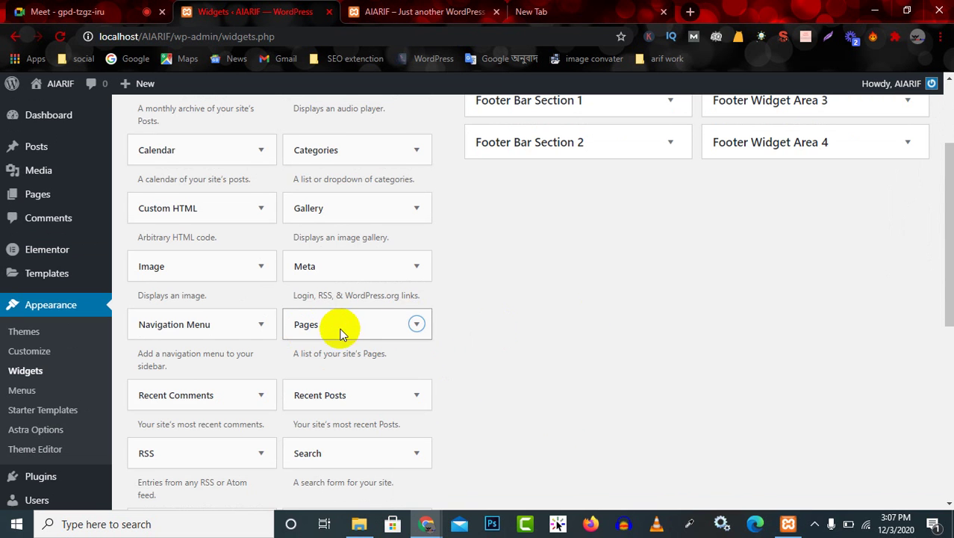
Add a Pages widget to the Header widget area, title it "MENU", keep it sorted by Page title, and save it
{"action": "scroll", "coordinate": [637, 355], "scroll_direction": "up", "scroll_amount": 2}
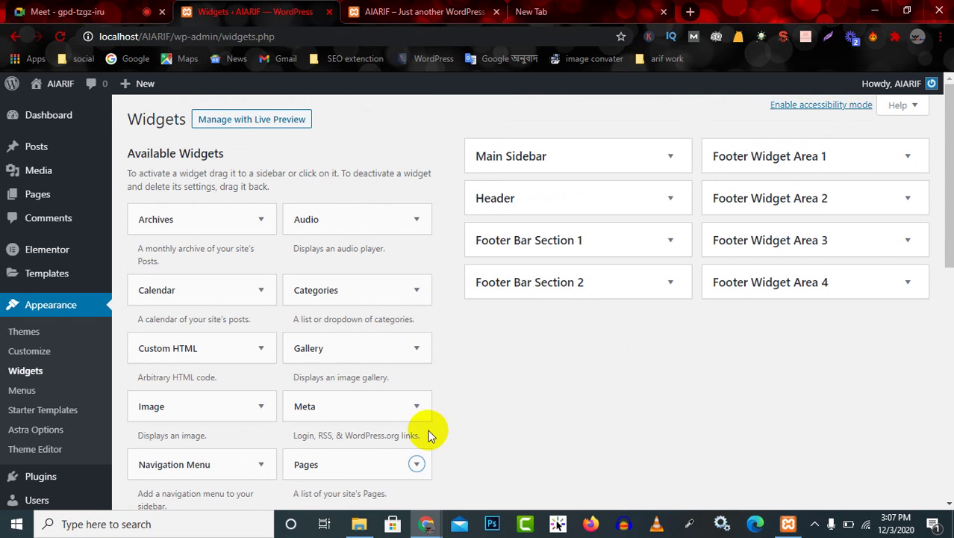
{"action": "left_click_drag", "start_coordinate": [341, 464], "coordinate": [529, 353]}
{"action": "left_click_drag", "start_coordinate": [579, 124], "coordinate": [572, 210]}
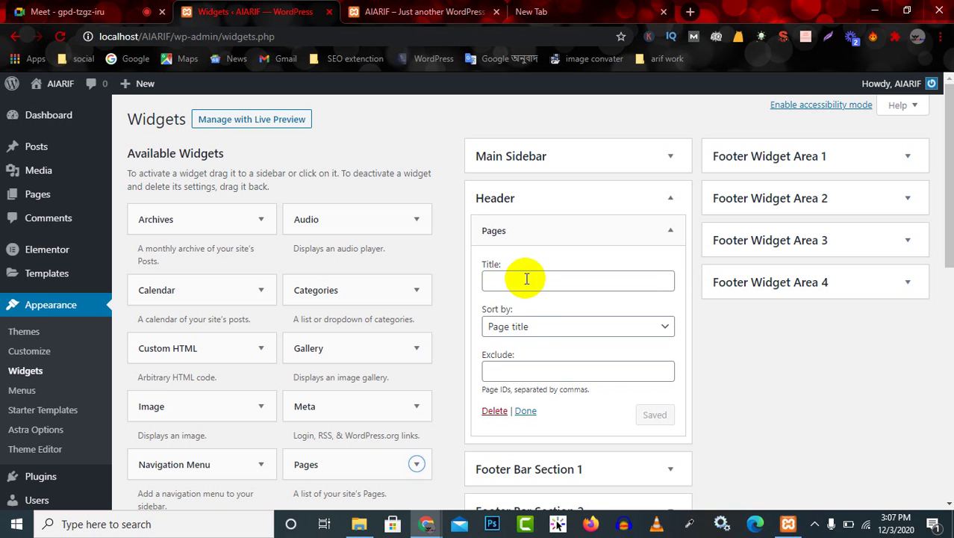
{"action": "left_click", "coordinate": [545, 329]}
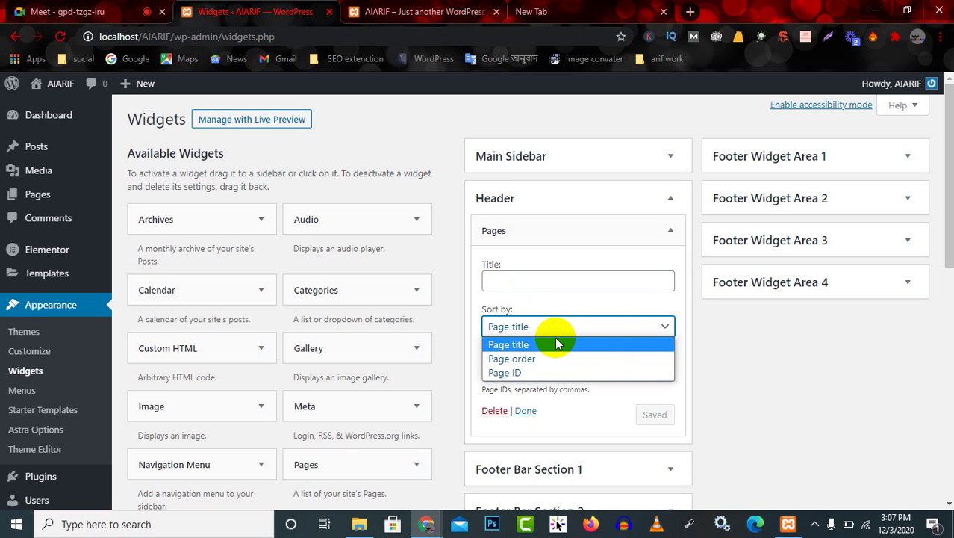
{"action": "left_click", "coordinate": [555, 344]}
{"action": "left_click", "coordinate": [568, 280]}
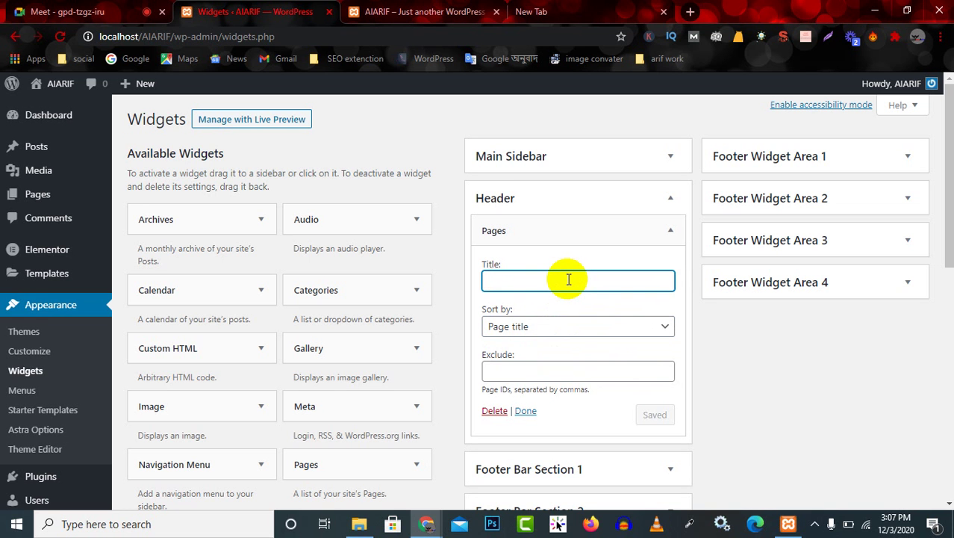
{"action": "type", "text": "MENU"}
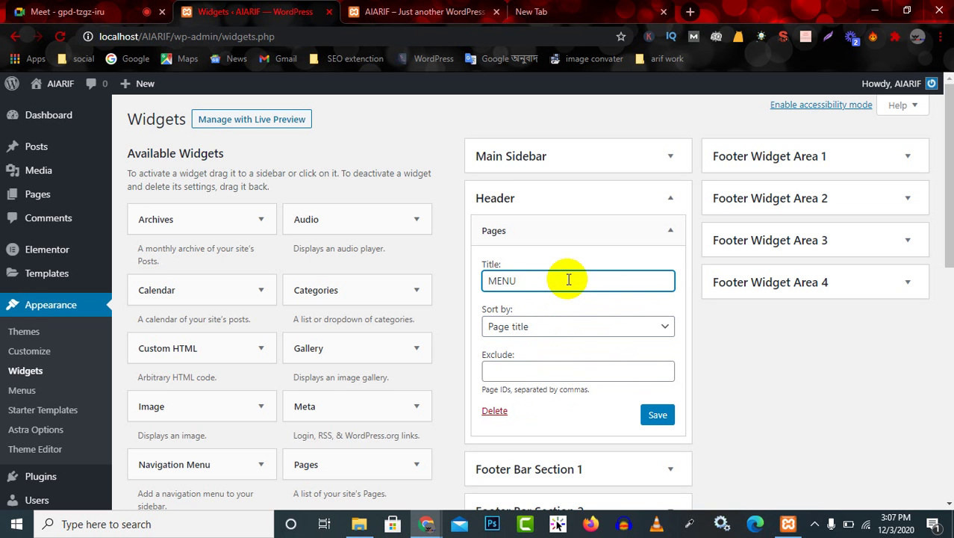
{"action": "left_click", "coordinate": [660, 419]}
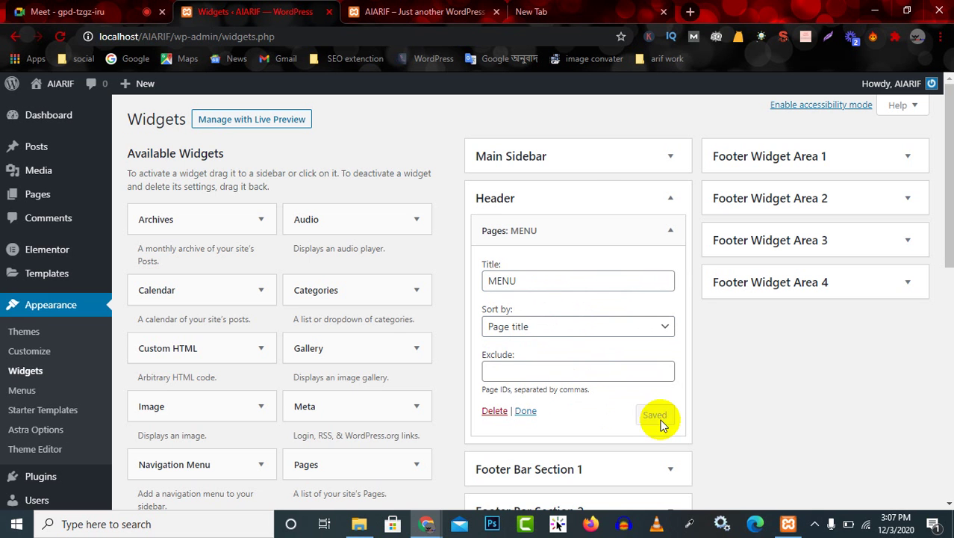
Reload the live front page to check its header, and review the MENU Pages widget's settings on the Widgets screen
{"action": "left_click", "coordinate": [441, 7]}
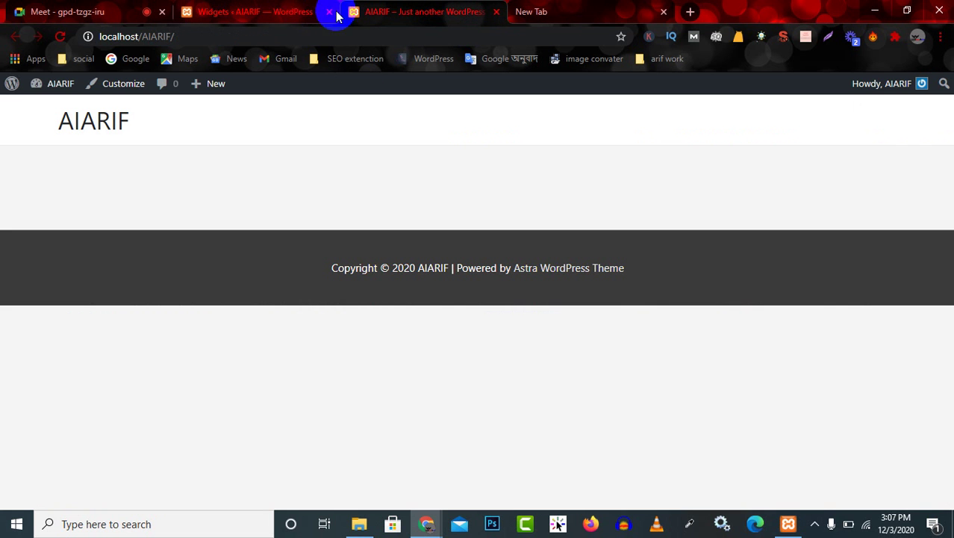
{"action": "left_click", "coordinate": [60, 38]}
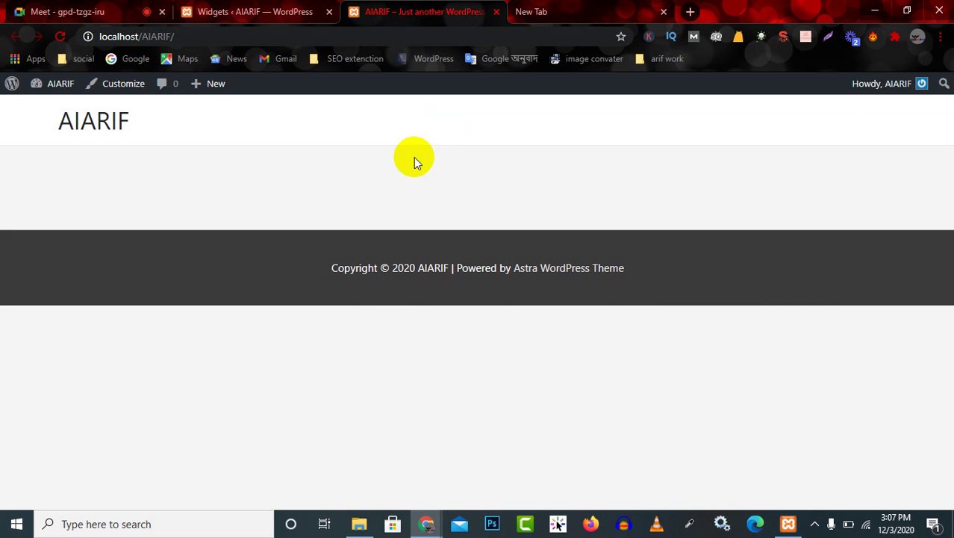
{"action": "left_click", "coordinate": [234, 6]}
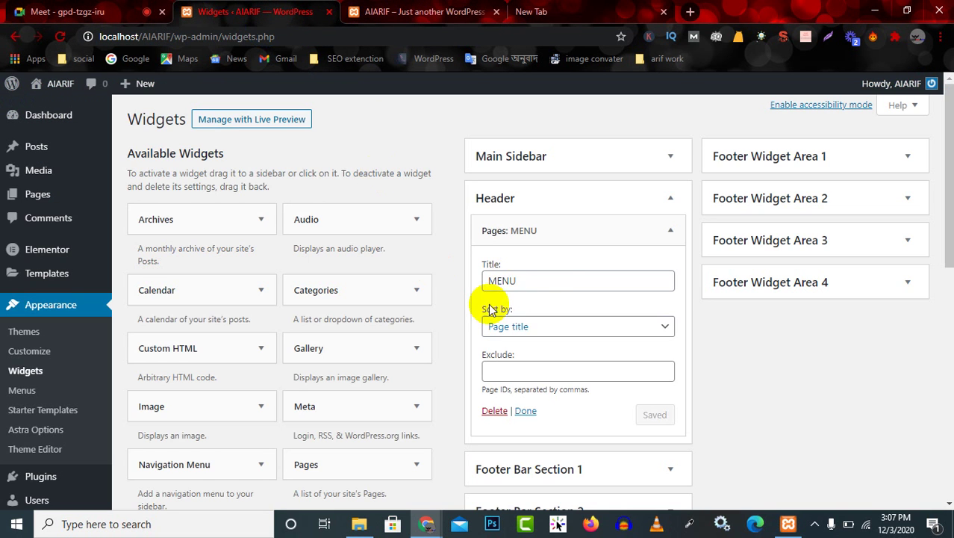
{"action": "left_click", "coordinate": [575, 224]}
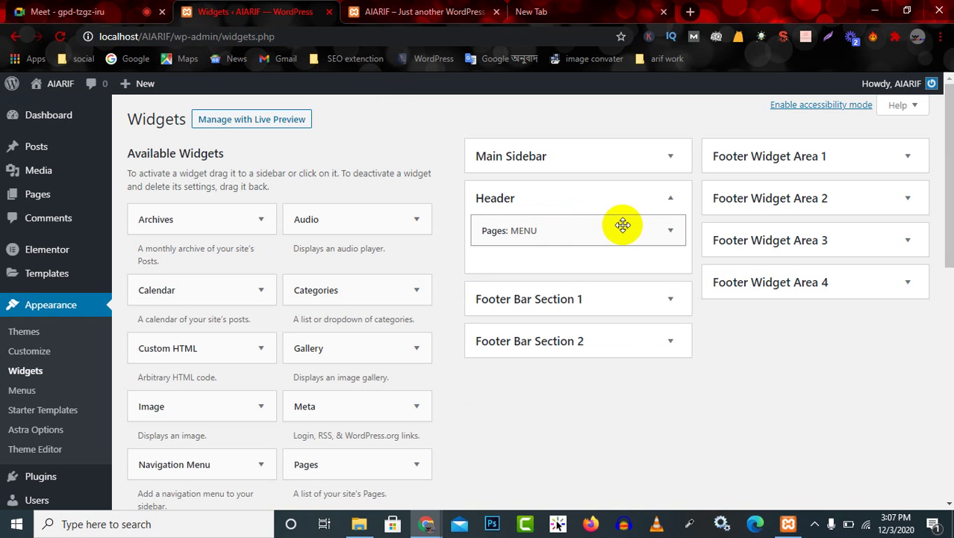
{"action": "left_click", "coordinate": [629, 228]}
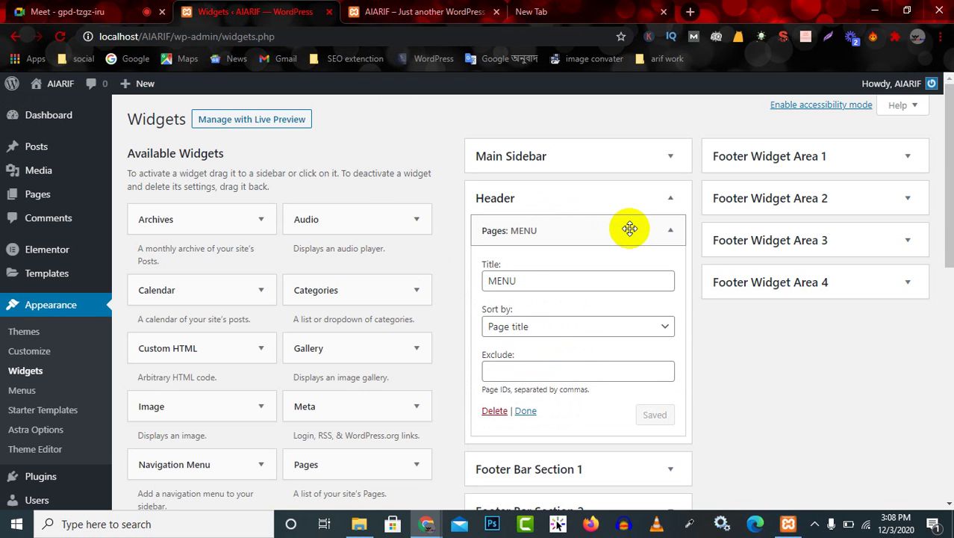
{"action": "left_click", "coordinate": [630, 228]}
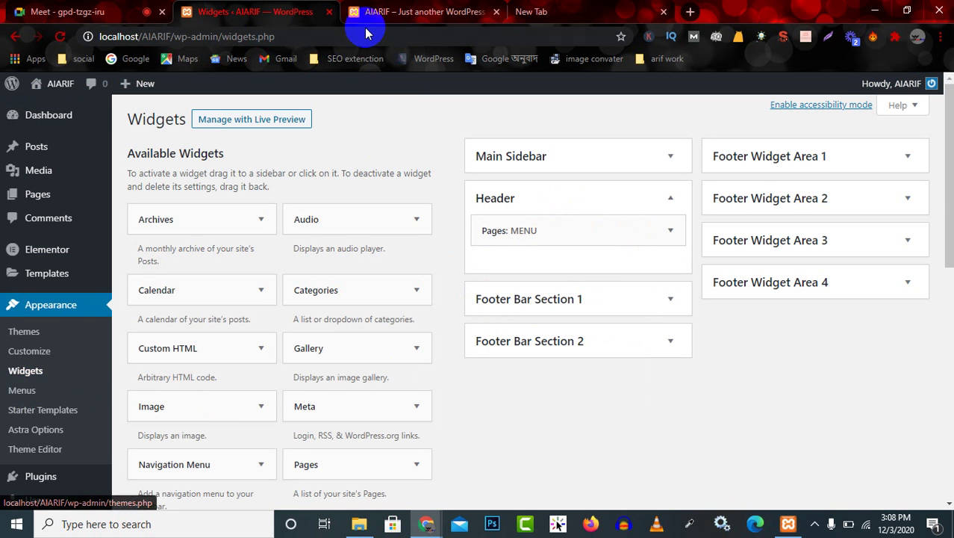
View the live front page's header again and switch to the empty browser tab's Google search
{"action": "left_click", "coordinate": [396, 11]}
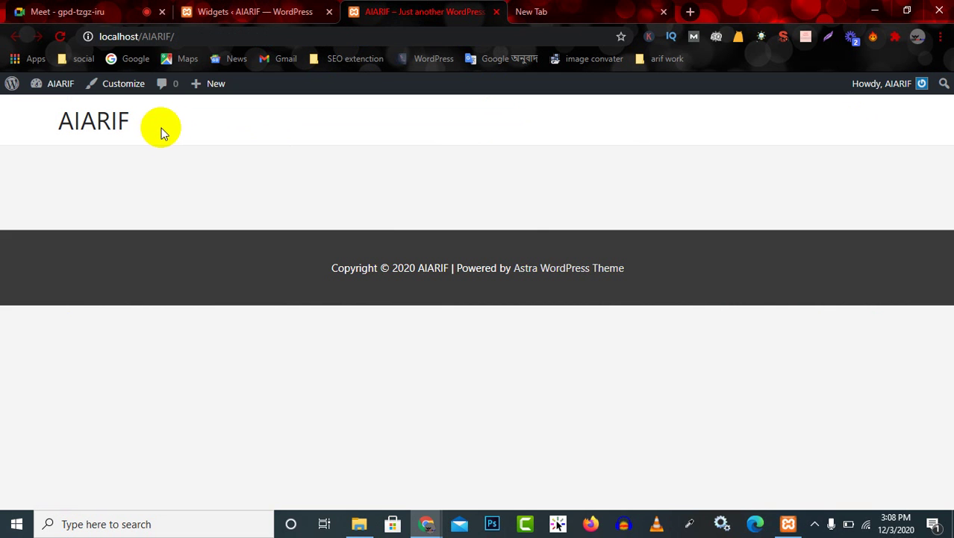
{"action": "left_click", "coordinate": [595, 9]}
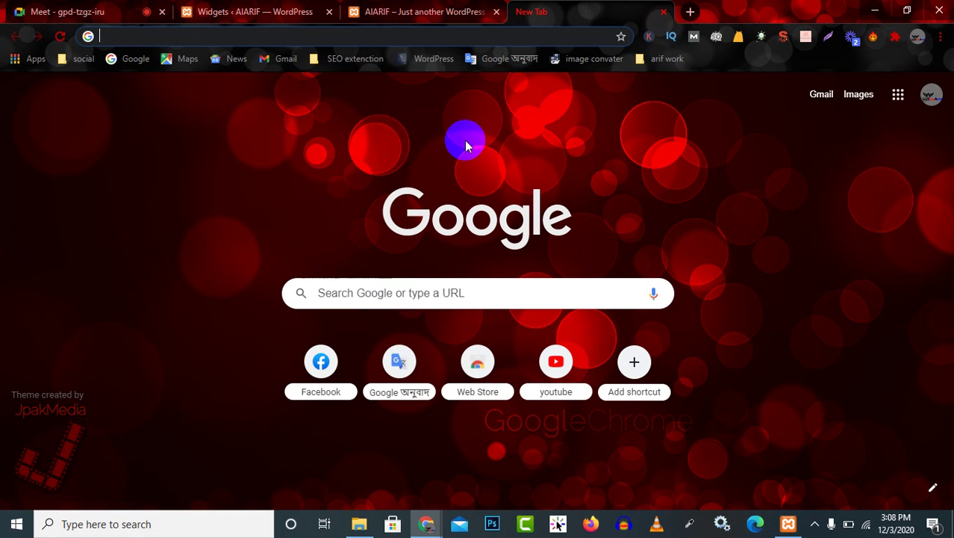
{"action": "left_click", "coordinate": [455, 294]}
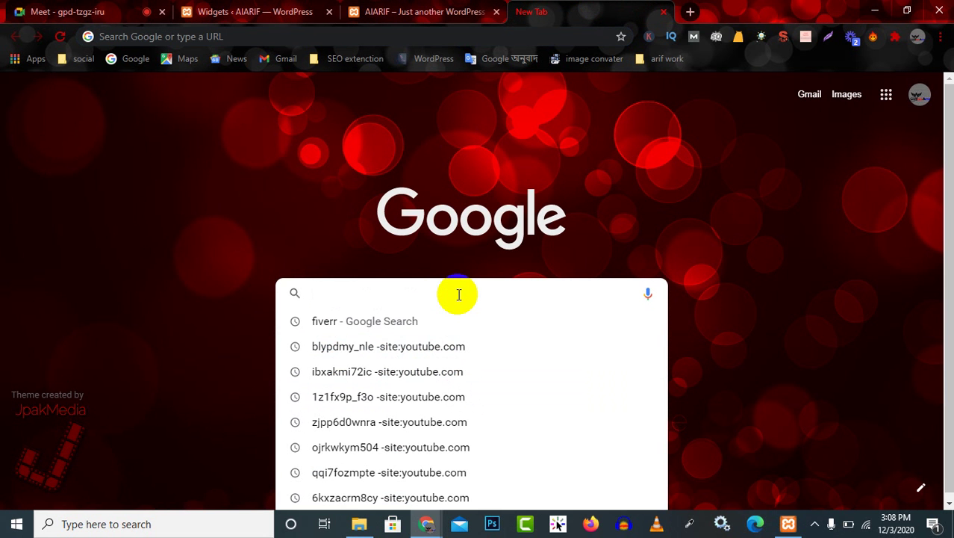
{"action": "type", "text": "WEBSITE"}
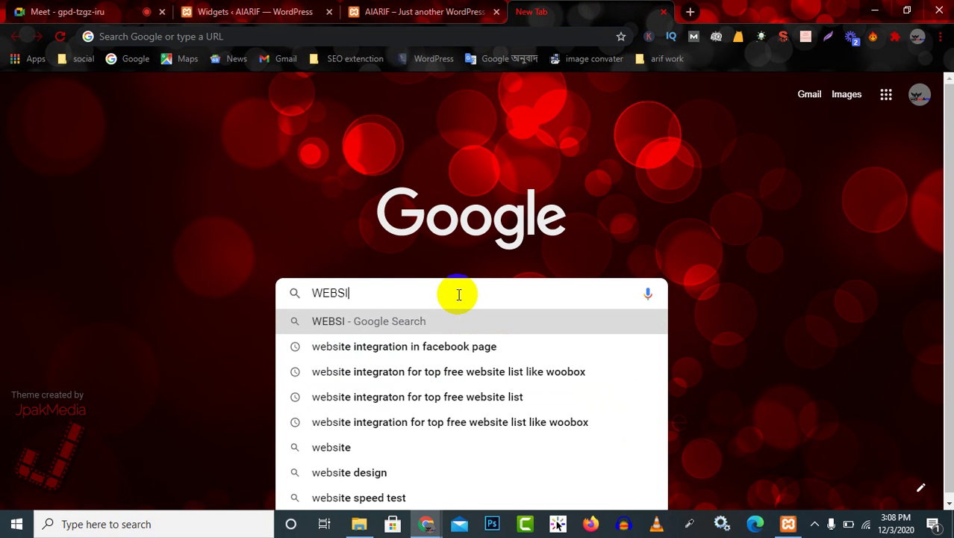
{"action": "key", "text": "BackSpace"}
{"action": "key", "text": "BackSpace"}
{"action": "key", "text": "BackSpace"}
{"action": "key", "text": "BackSpace"}
{"action": "key", "text": "BackSpace"}
{"action": "key", "text": "BackSpace"}
{"action": "key", "text": "BackSpace"}
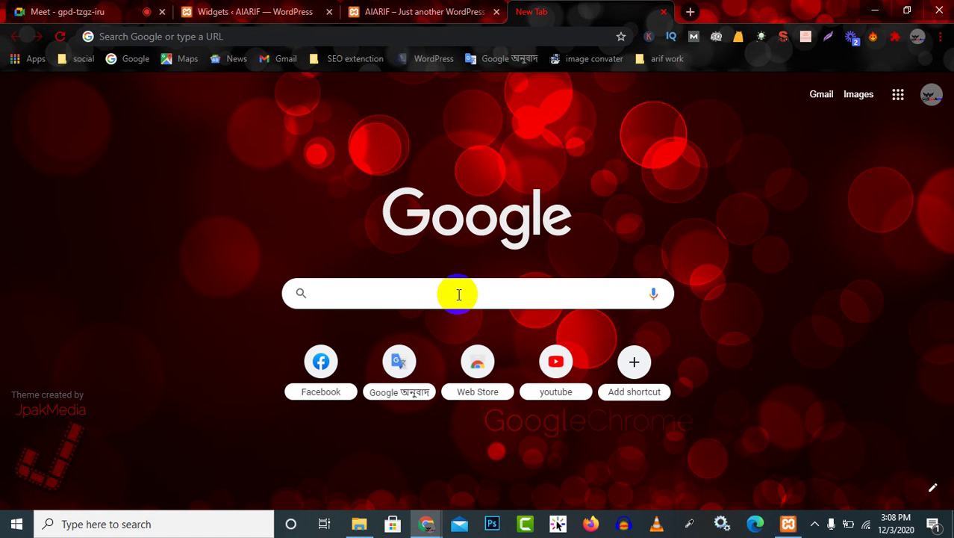
Search Google for "blog site", refine the query to "blogs site", and look through the results
{"action": "type", "text": "b"}
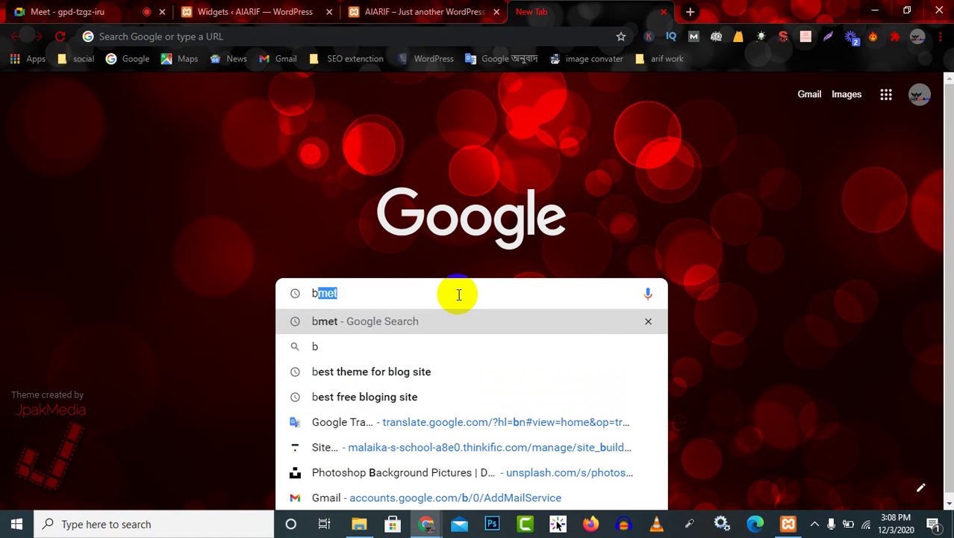
{"action": "type", "text": "log site"}
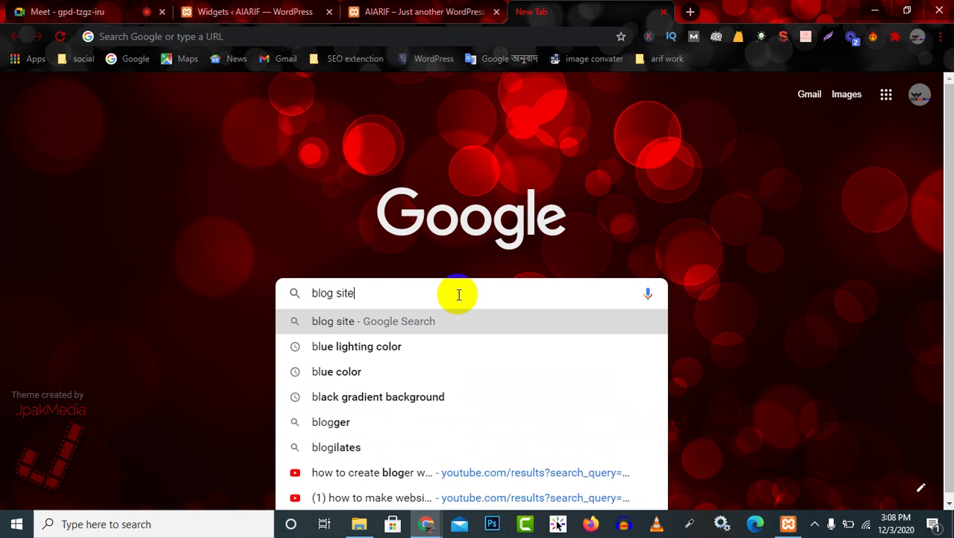
{"action": "key", "text": "Return"}
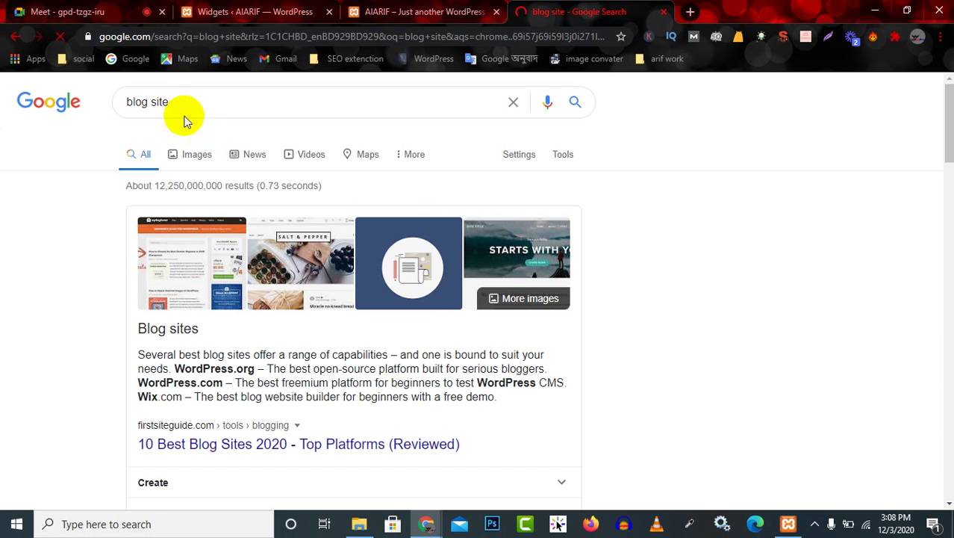
{"action": "left_click", "coordinate": [148, 102]}
{"action": "type", "text": "s"}
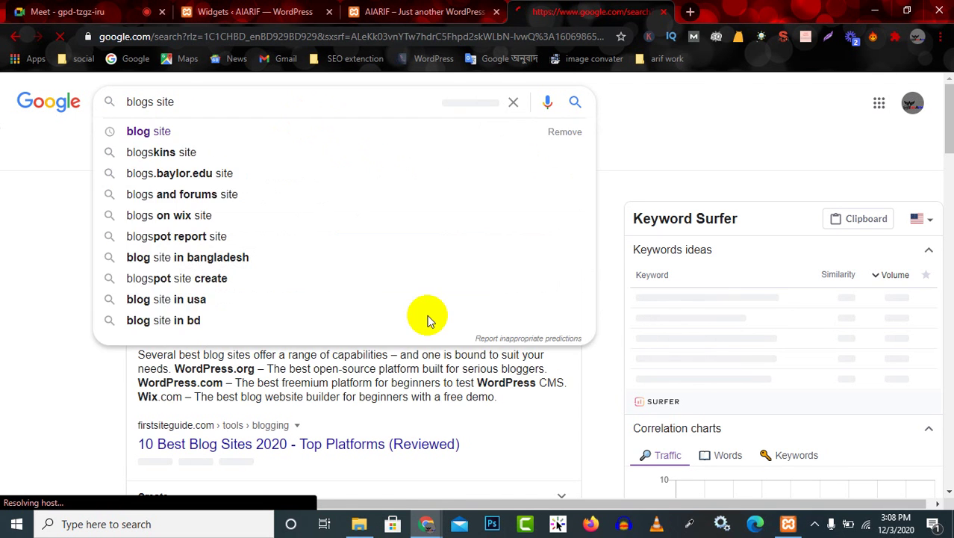
{"action": "scroll", "coordinate": [410, 321], "scroll_direction": "down", "scroll_amount": 3}
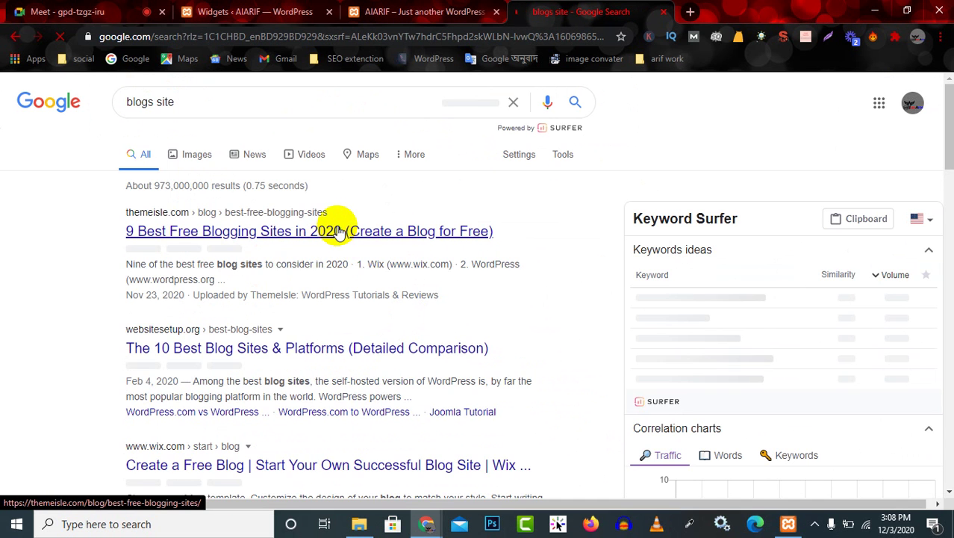
{"action": "scroll", "coordinate": [330, 385], "scroll_direction": "down", "scroll_amount": 3}
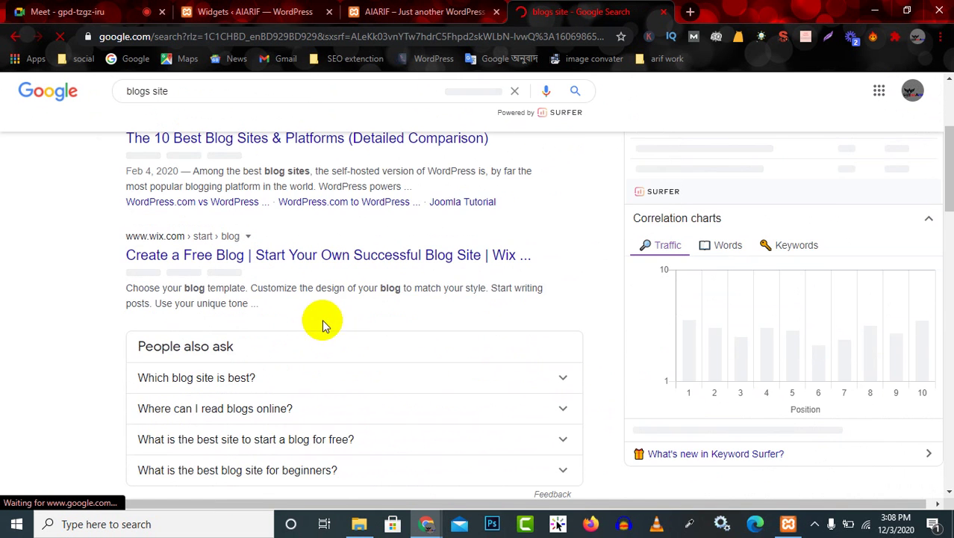
{"action": "scroll", "coordinate": [330, 254], "scroll_direction": "up", "scroll_amount": 4}
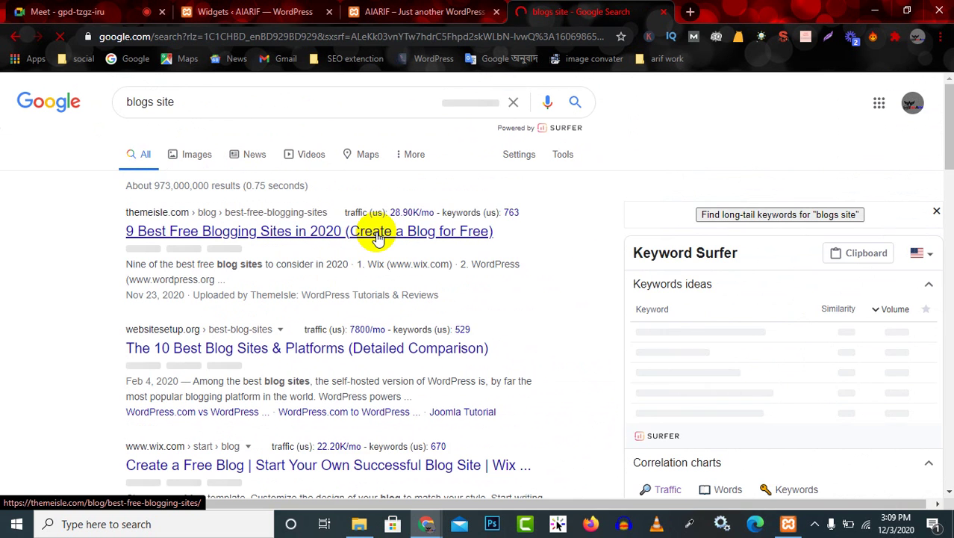
Open the ThemeIsle article on the 9 best free blogging sites, examine its page layout, and return to the search results
{"action": "left_click", "coordinate": [377, 233]}
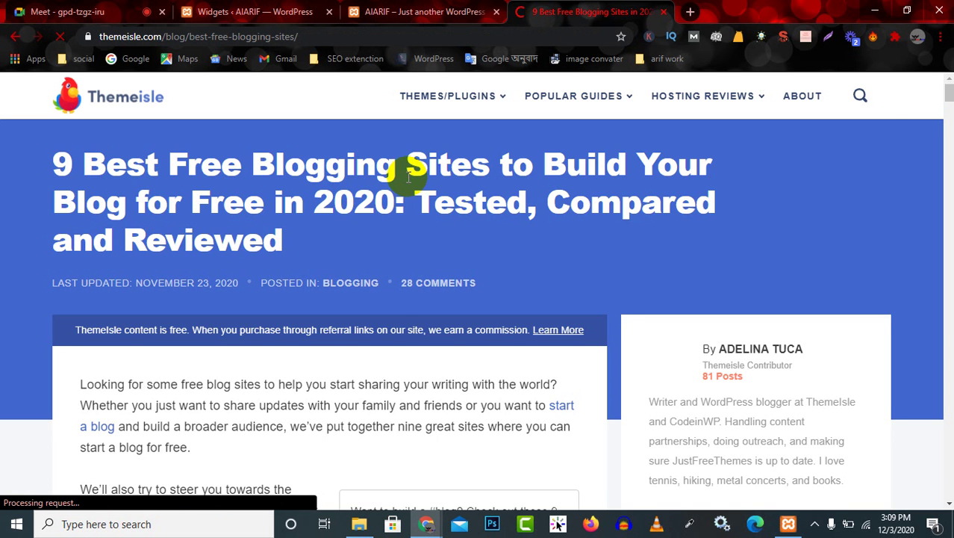
{"action": "scroll", "coordinate": [397, 305], "scroll_direction": "down", "scroll_amount": 4}
{"action": "scroll", "coordinate": [418, 272], "scroll_direction": "down", "scroll_amount": 15}
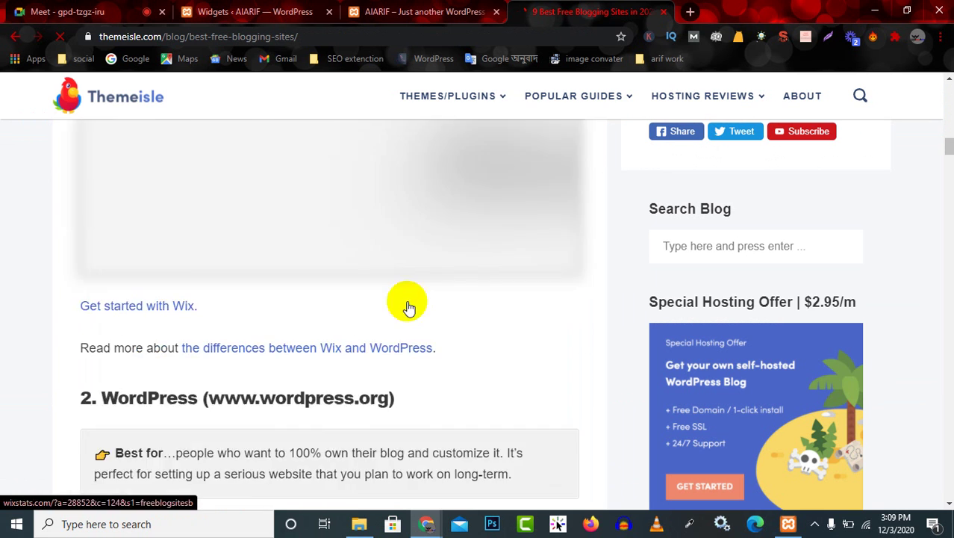
{"action": "scroll", "coordinate": [400, 298], "scroll_direction": "up", "scroll_amount": 4}
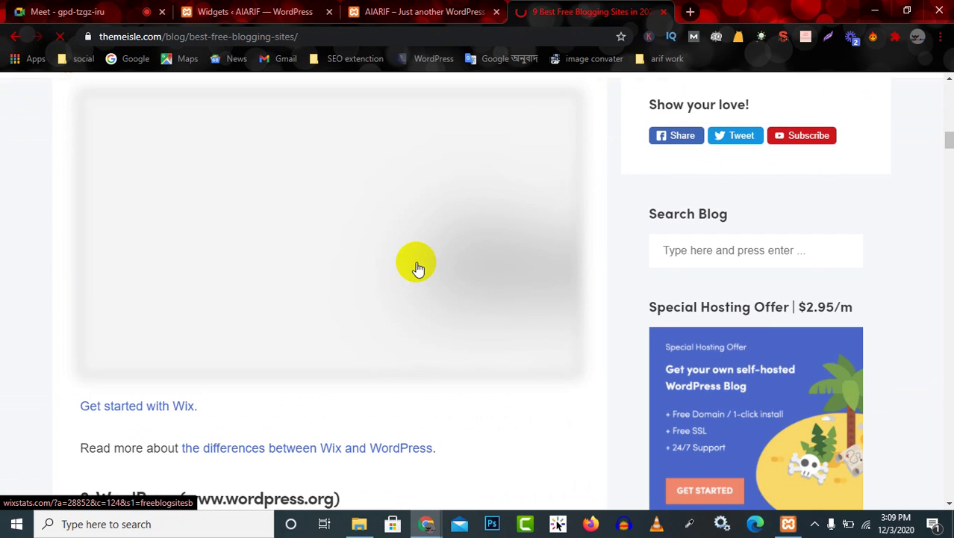
{"action": "scroll", "coordinate": [414, 269], "scroll_direction": "up", "scroll_amount": 3}
{"action": "scroll", "coordinate": [391, 284], "scroll_direction": "down", "scroll_amount": 10}
{"action": "scroll", "coordinate": [405, 282], "scroll_direction": "down", "scroll_amount": 10}
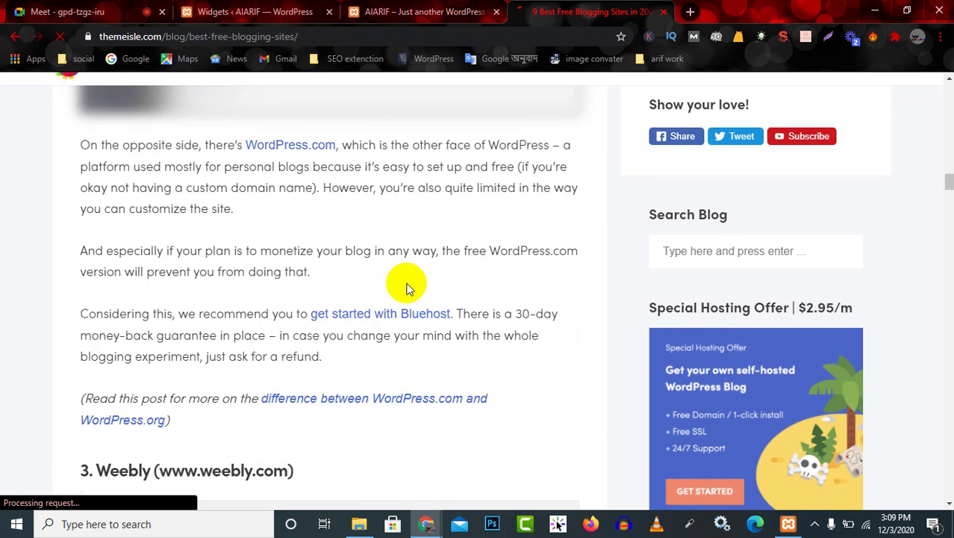
{"action": "scroll", "coordinate": [437, 111], "scroll_direction": "up", "scroll_amount": 12}
{"action": "scroll", "coordinate": [89, 123], "scroll_direction": "up", "scroll_amount": 15}
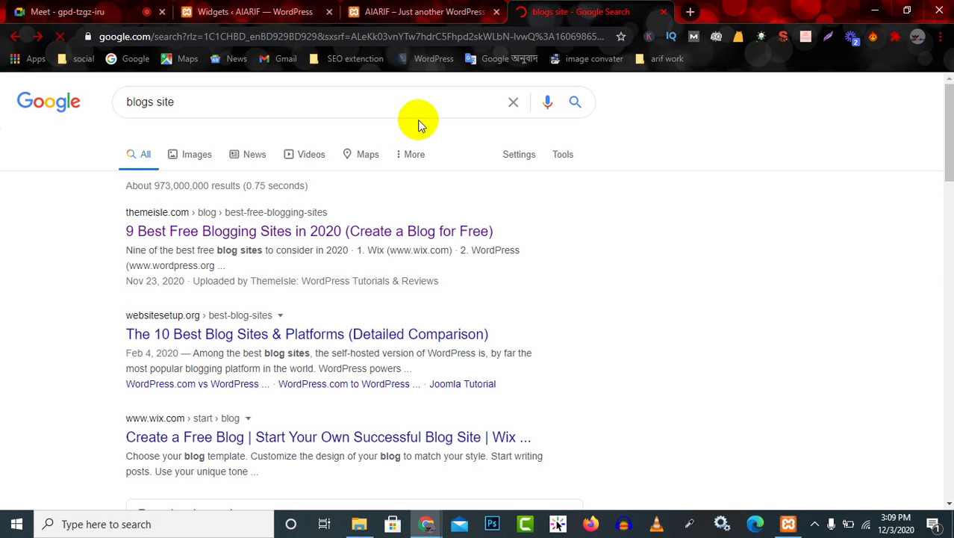
Search Google for "digital marketing" and look through the results for an example blog site
{"action": "left_click", "coordinate": [266, 105]}
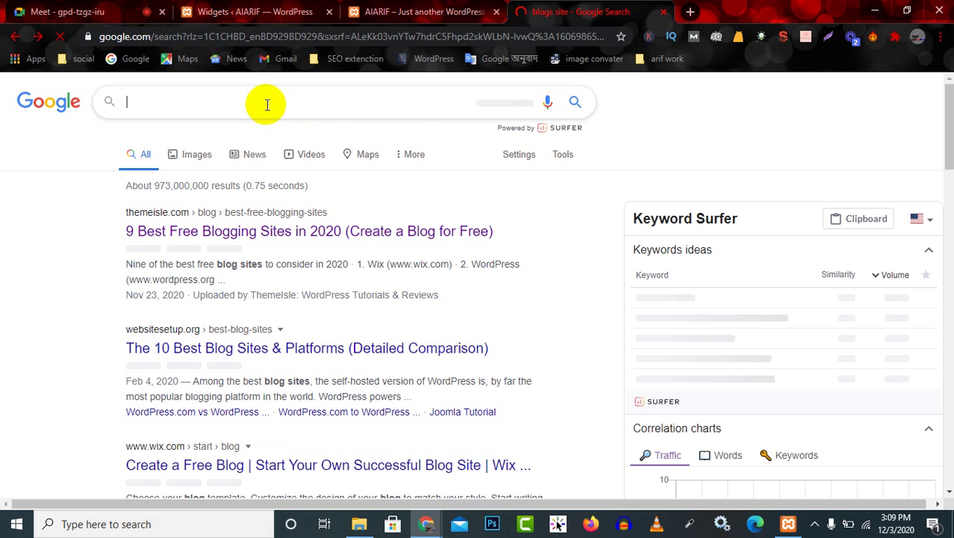
{"action": "type", "text": "digi"}
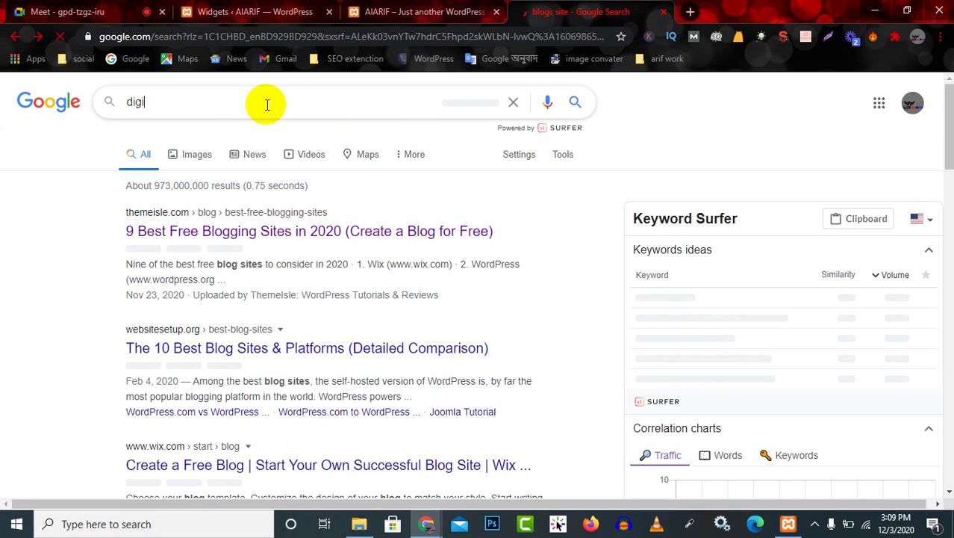
{"action": "type", "text": "tal marketing"}
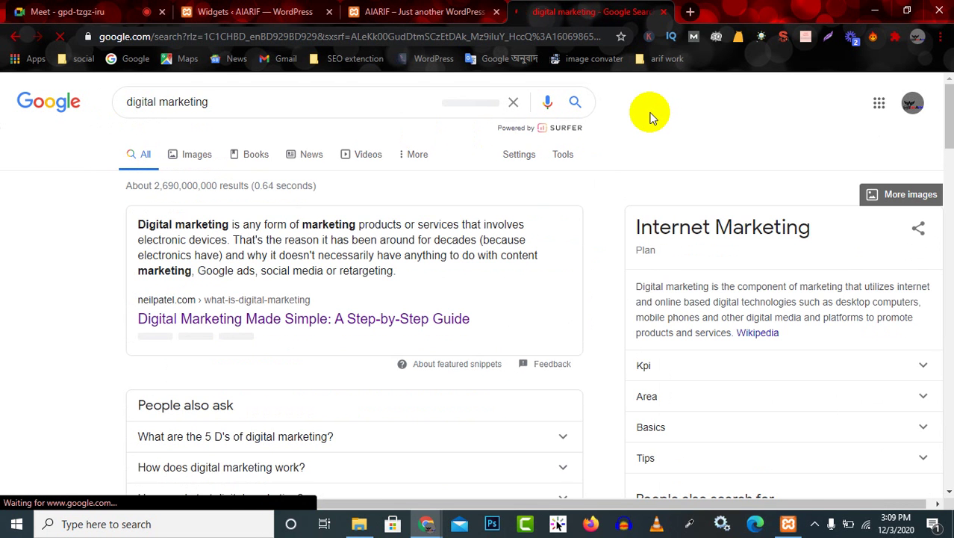
{"action": "scroll", "coordinate": [216, 387], "scroll_direction": "down", "scroll_amount": 3}
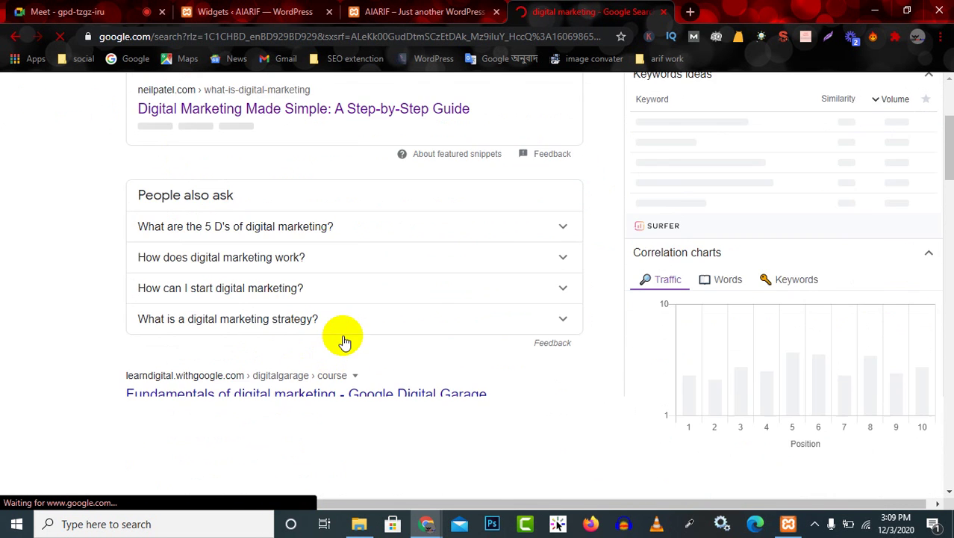
{"action": "scroll", "coordinate": [261, 210], "scroll_direction": "down", "scroll_amount": 3}
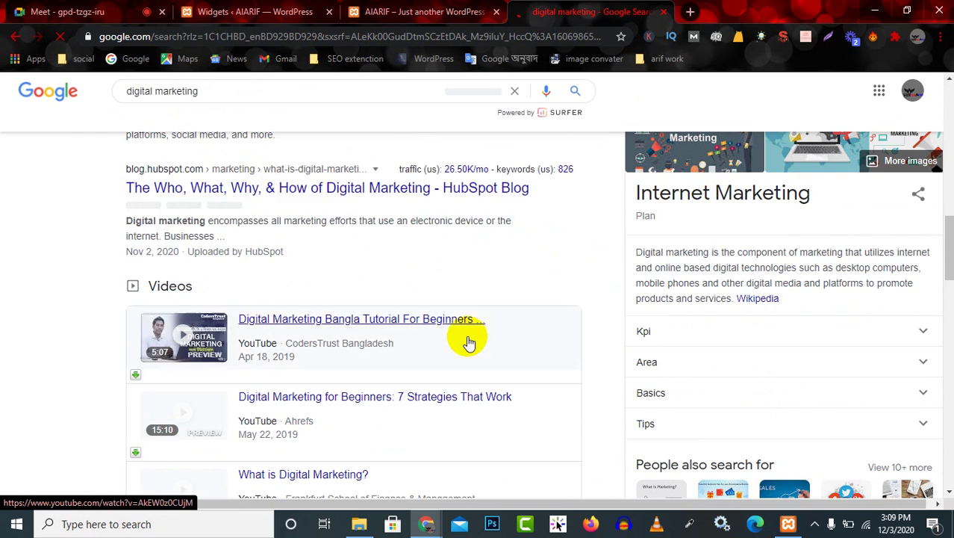
{"action": "scroll", "coordinate": [467, 337], "scroll_direction": "down", "scroll_amount": 5}
{"action": "scroll", "coordinate": [426, 348], "scroll_direction": "down", "scroll_amount": 15}
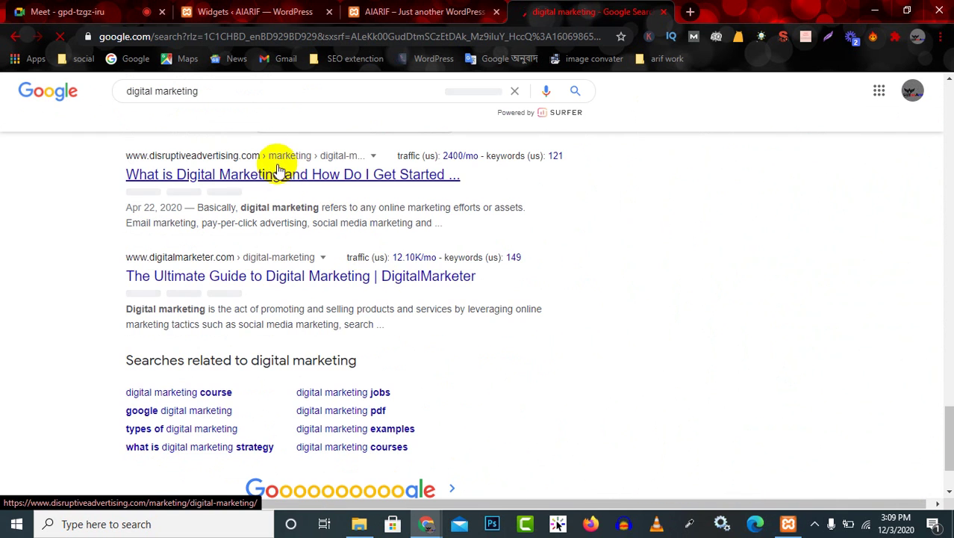
Open DigitalMarketer's "The Ultimate Guide to Digital Marketing" from the search results and examine its page layout down to the footer
{"action": "left_click", "coordinate": [329, 278]}
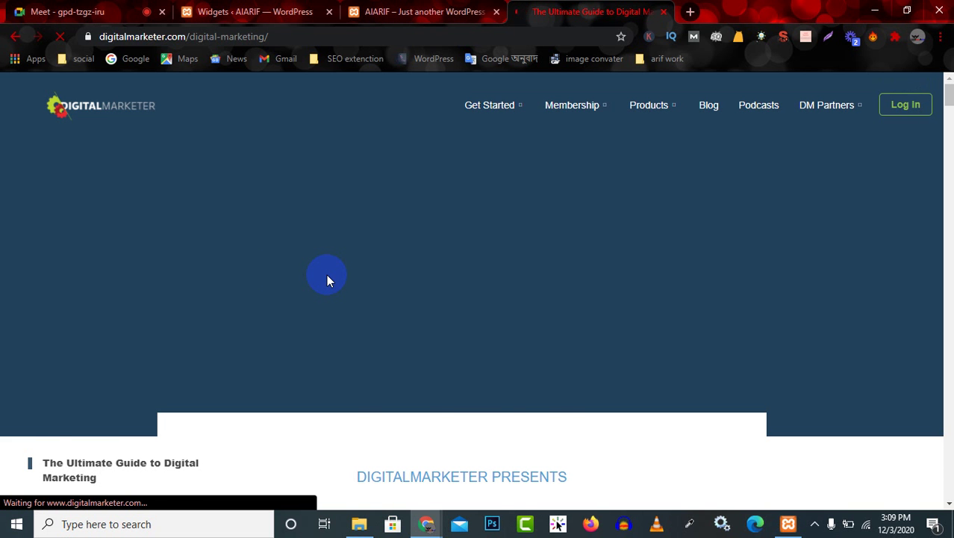
{"action": "scroll", "coordinate": [280, 244], "scroll_direction": "down", "scroll_amount": 1}
{"action": "scroll", "coordinate": [319, 320], "scroll_direction": "down", "scroll_amount": 20}
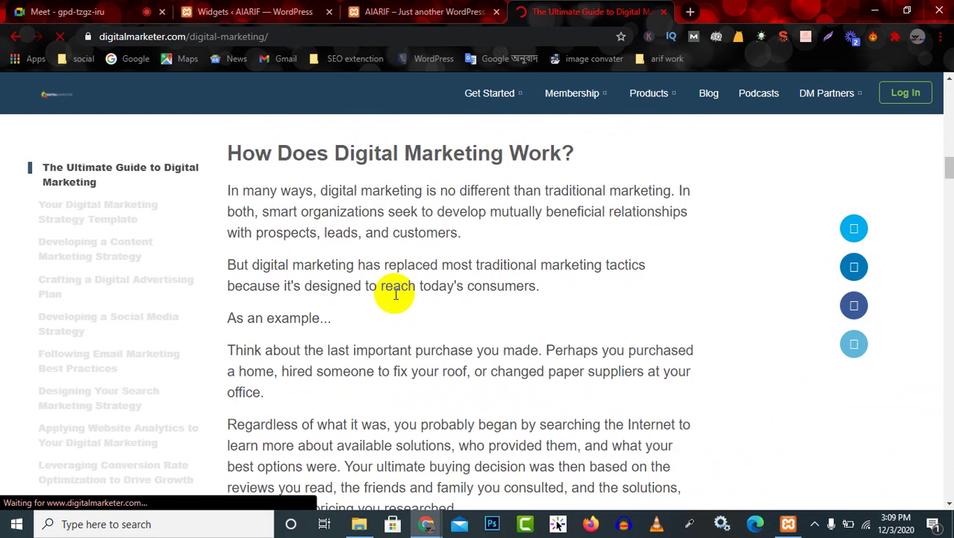
{"action": "scroll", "coordinate": [482, 317], "scroll_direction": "down", "scroll_amount": 15}
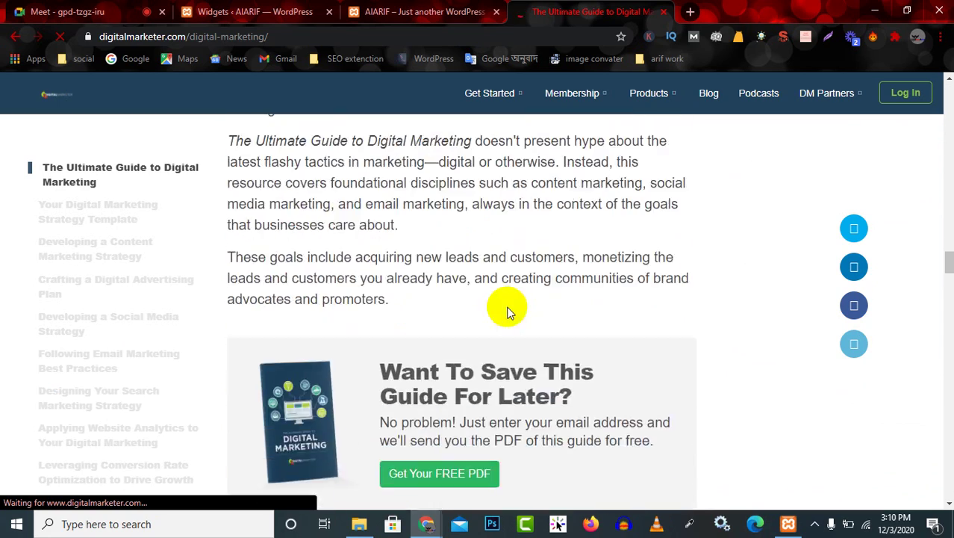
{"action": "scroll", "coordinate": [508, 306], "scroll_direction": "down", "scroll_amount": 20}
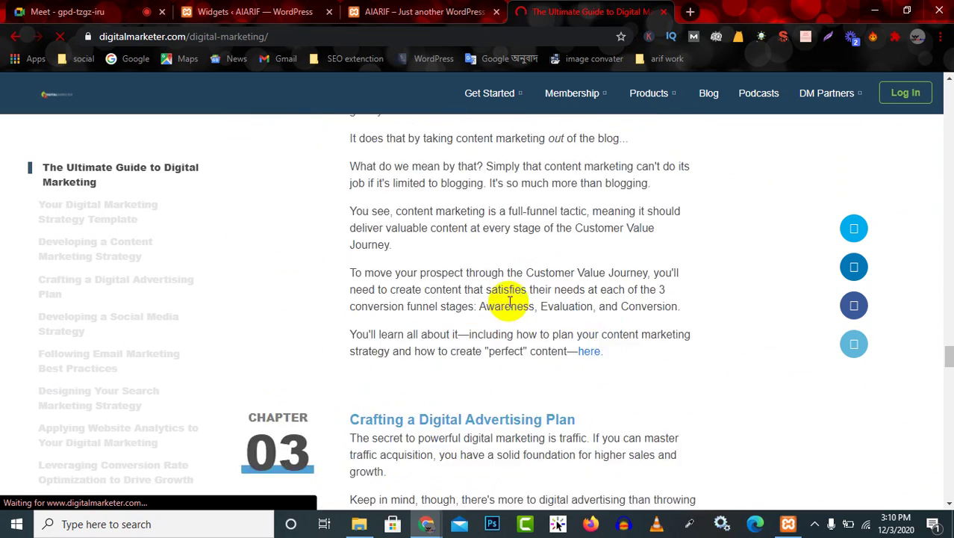
{"action": "scroll", "coordinate": [510, 307], "scroll_direction": "up", "scroll_amount": 7}
{"action": "scroll", "coordinate": [510, 307], "scroll_direction": "down", "scroll_amount": 20}
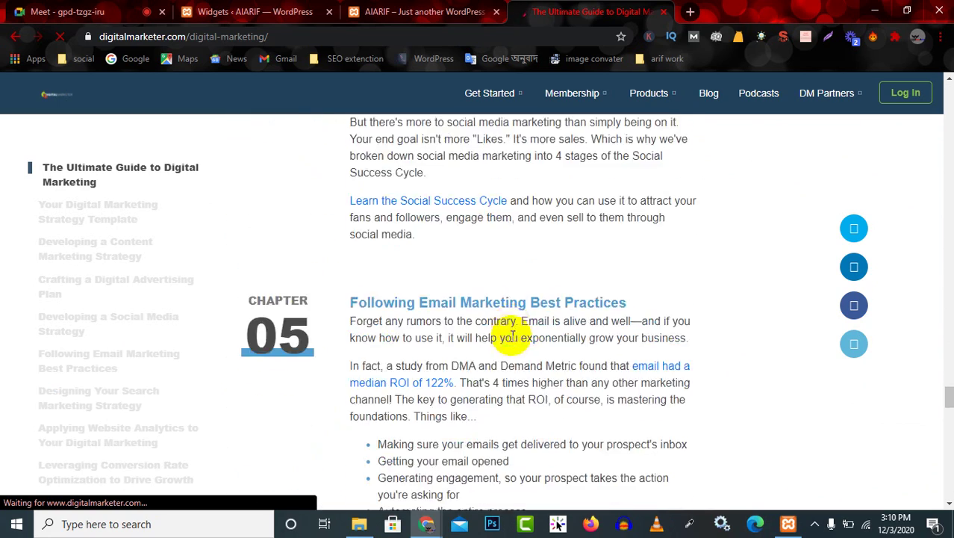
{"action": "scroll", "coordinate": [529, 310], "scroll_direction": "down", "scroll_amount": 10}
{"action": "scroll", "coordinate": [532, 309], "scroll_direction": "up", "scroll_amount": 10}
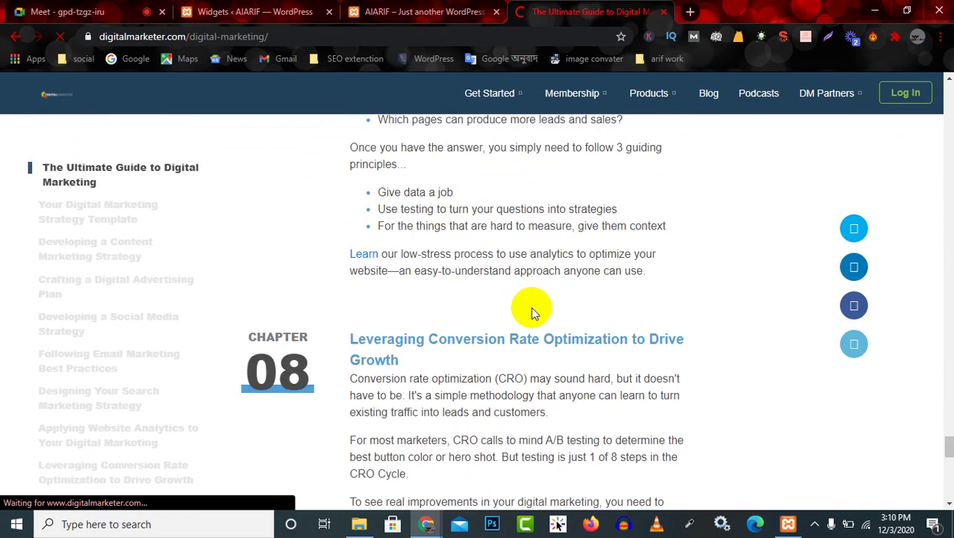
{"action": "scroll", "coordinate": [532, 310], "scroll_direction": "down", "scroll_amount": 10}
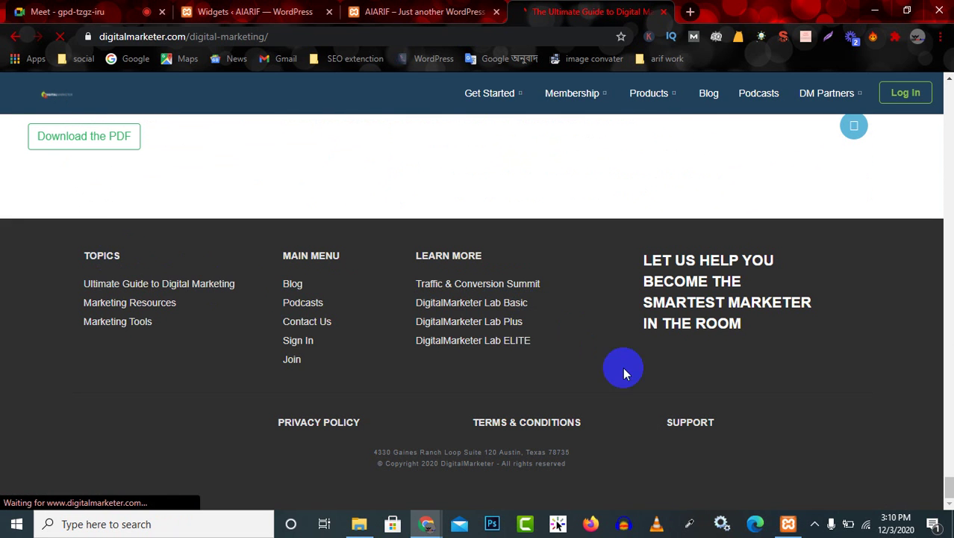
{"action": "scroll", "coordinate": [661, 220], "scroll_direction": "up", "scroll_amount": 15}
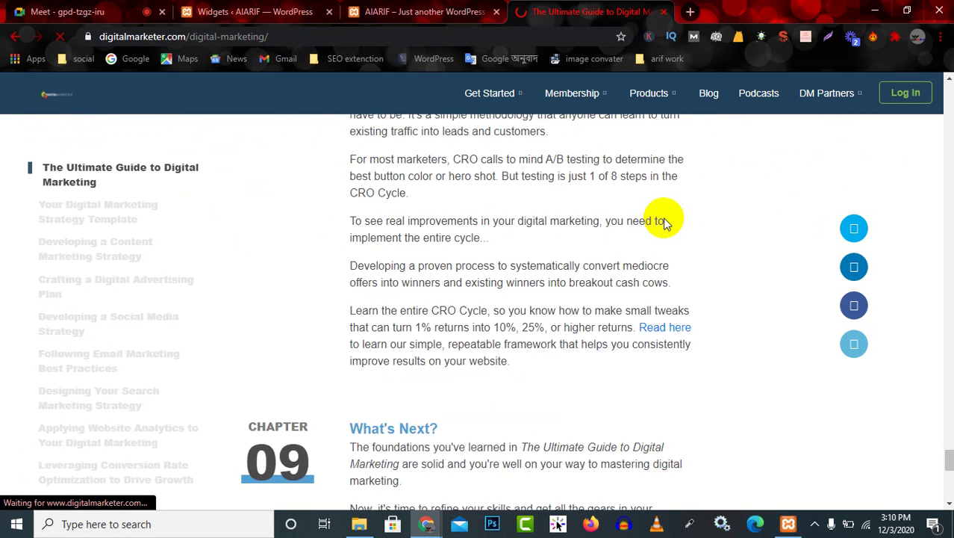
{"action": "scroll", "coordinate": [558, 472], "scroll_direction": "up", "scroll_amount": 15}
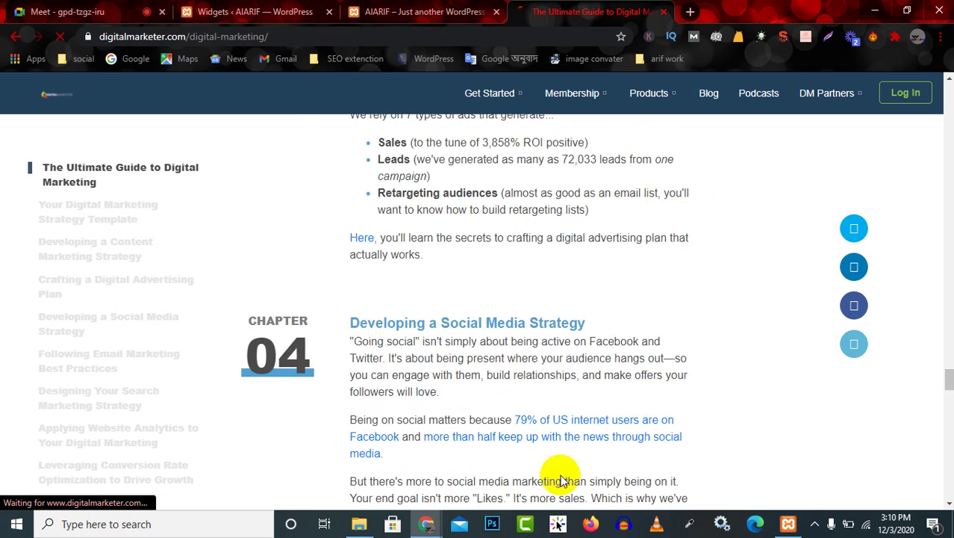
{"action": "scroll", "coordinate": [602, 307], "scroll_direction": "up", "scroll_amount": 15}
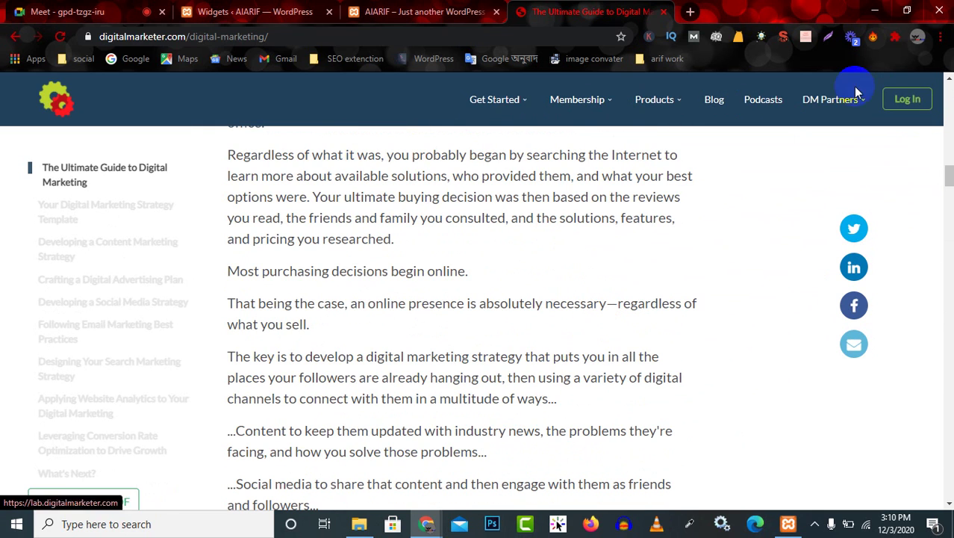
Examine the DigitalMarketer header navigation and its dropdown submenus, including Get Started, Products and DM Partners
{"action": "left_click", "coordinate": [508, 105]}
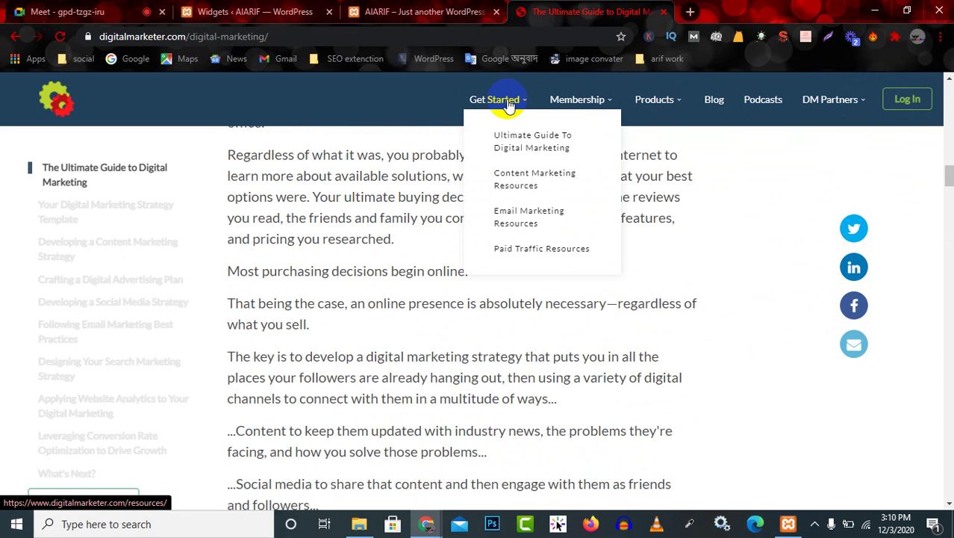
{"action": "mouse_move", "coordinate": [505, 98]}
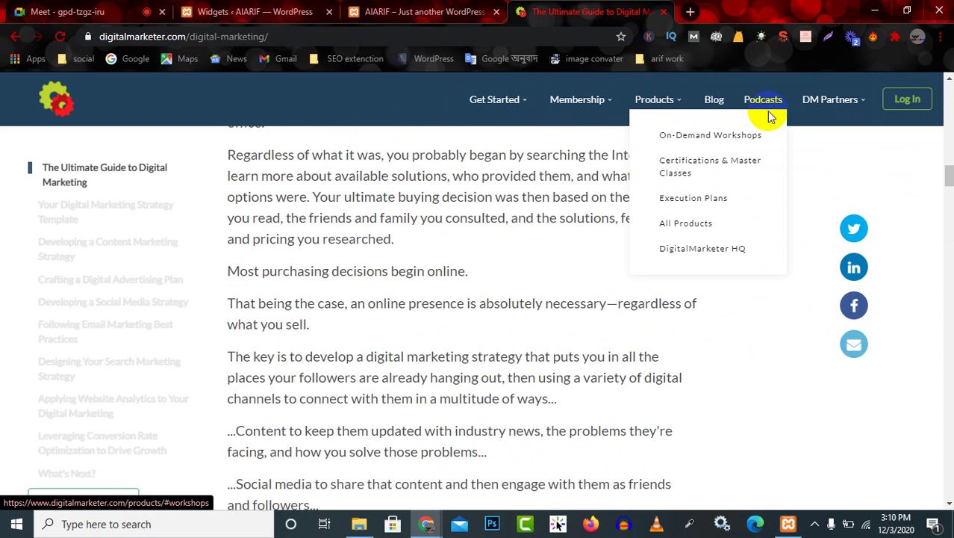
{"action": "mouse_move", "coordinate": [826, 104]}
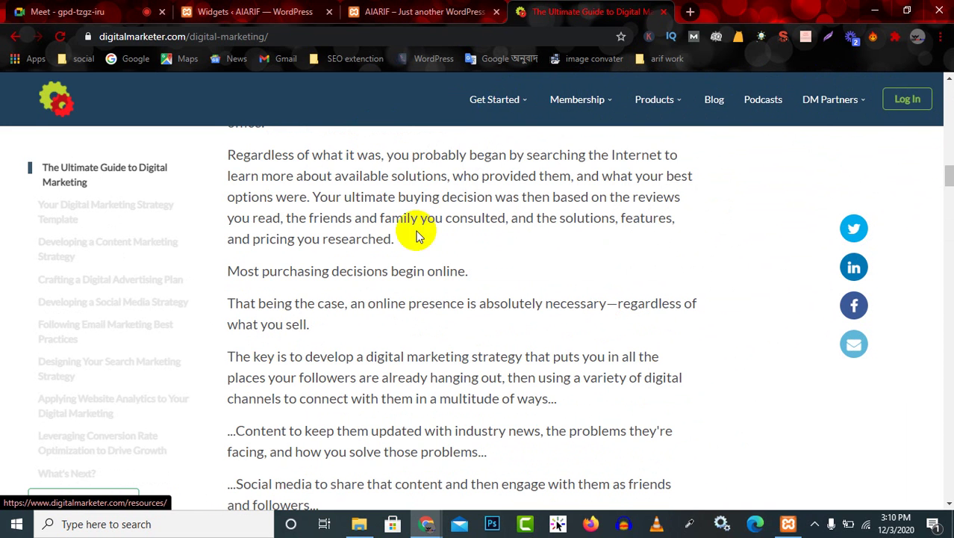
{"action": "mouse_move", "coordinate": [651, 103]}
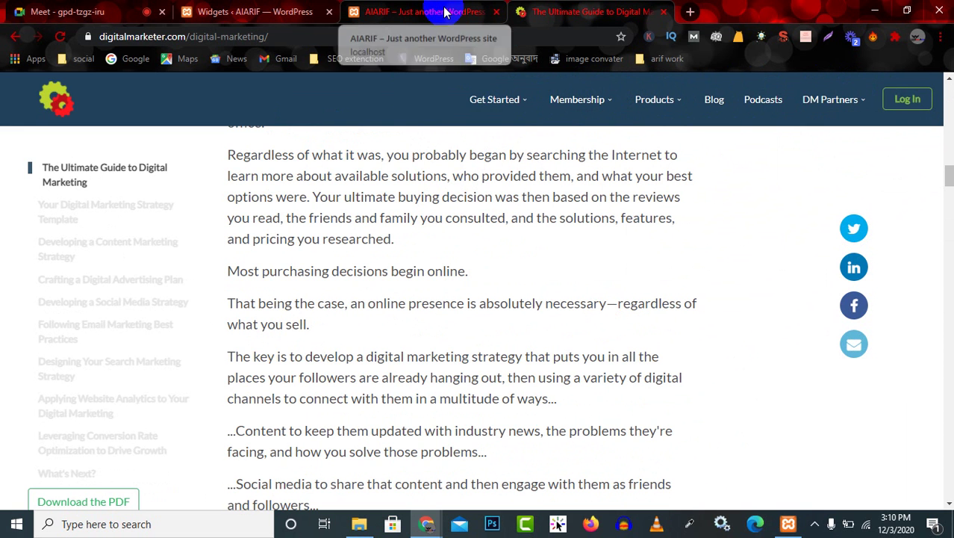
{"action": "mouse_move", "coordinate": [614, 91]}
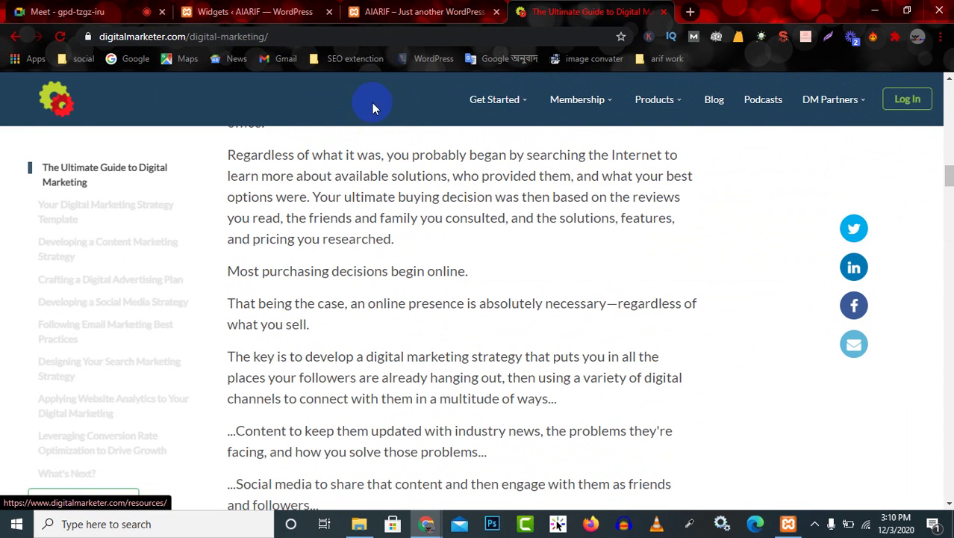
View the local AIARIF front page's header for comparison, checking the Google Meet tab briefly in between
{"action": "left_click", "coordinate": [422, 9]}
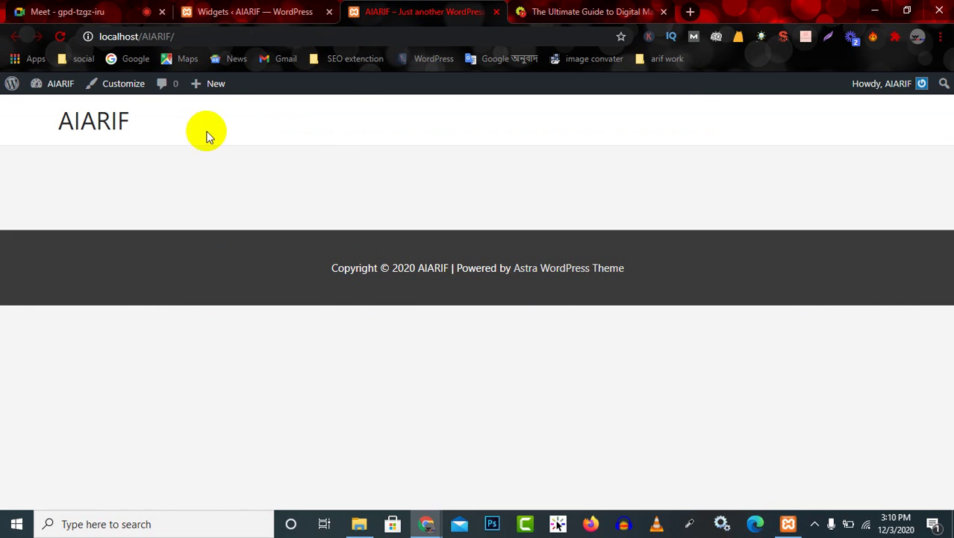
{"action": "left_click", "coordinate": [112, 9]}
{"action": "left_click", "coordinate": [431, 9]}
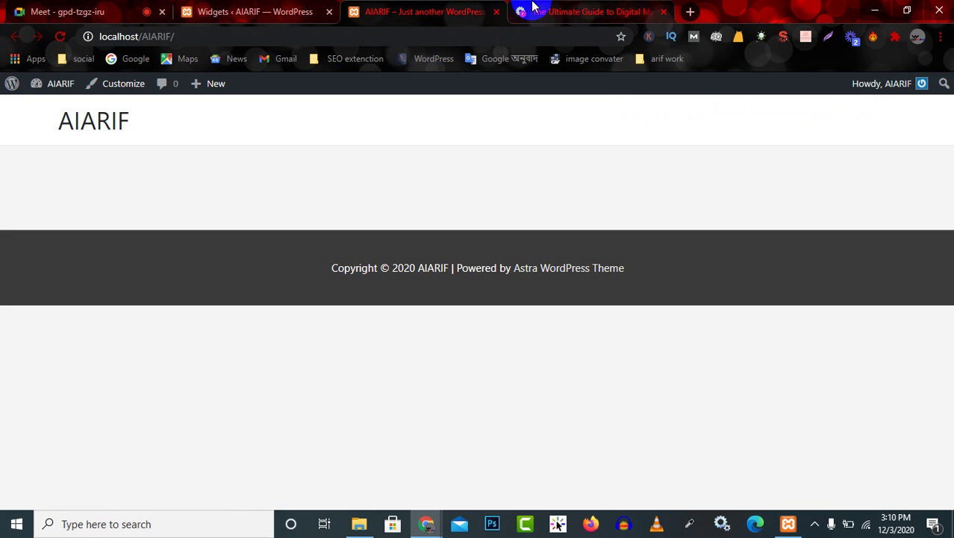
{"action": "mouse_move", "coordinate": [50, 88]}
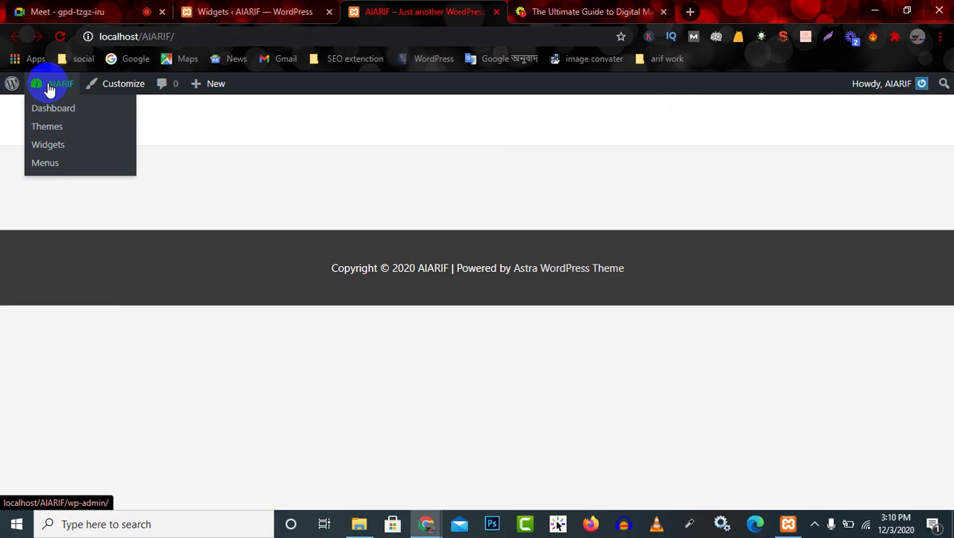
Open the Menus page in the AIARIF WordPress admin and look over its menu items, structure and settings
{"action": "left_click", "coordinate": [251, 10]}
{"action": "mouse_move", "coordinate": [68, 288]}
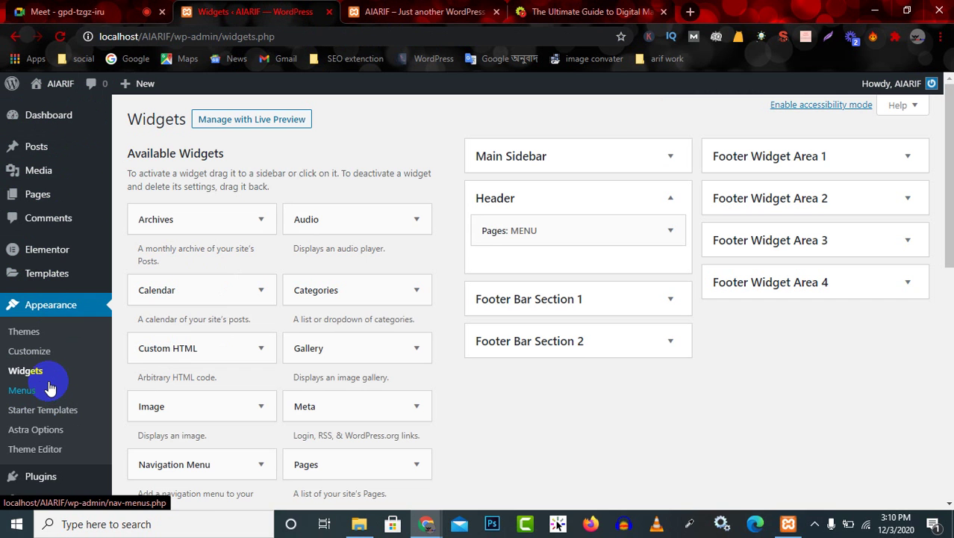
{"action": "left_click", "coordinate": [23, 390]}
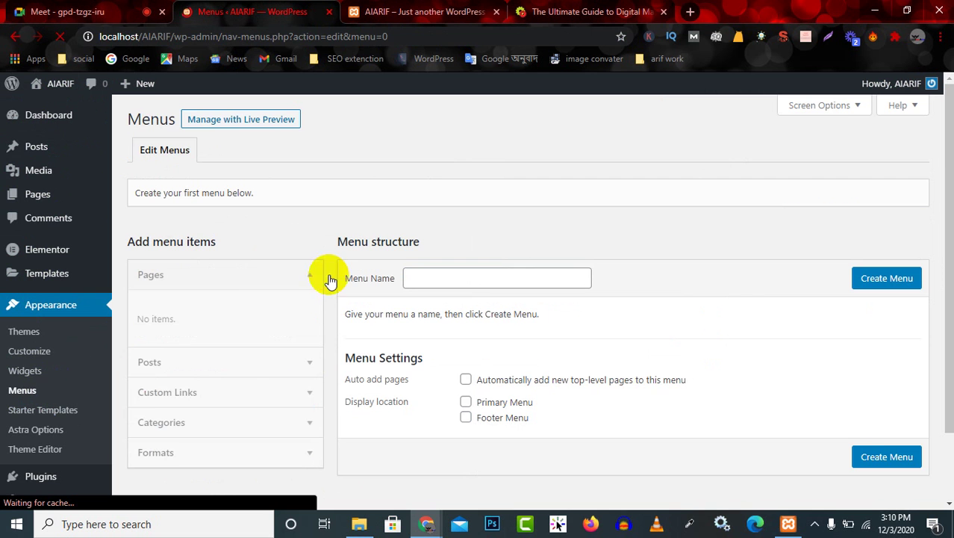
{"action": "scroll", "coordinate": [231, 295], "scroll_direction": "down", "scroll_amount": 1}
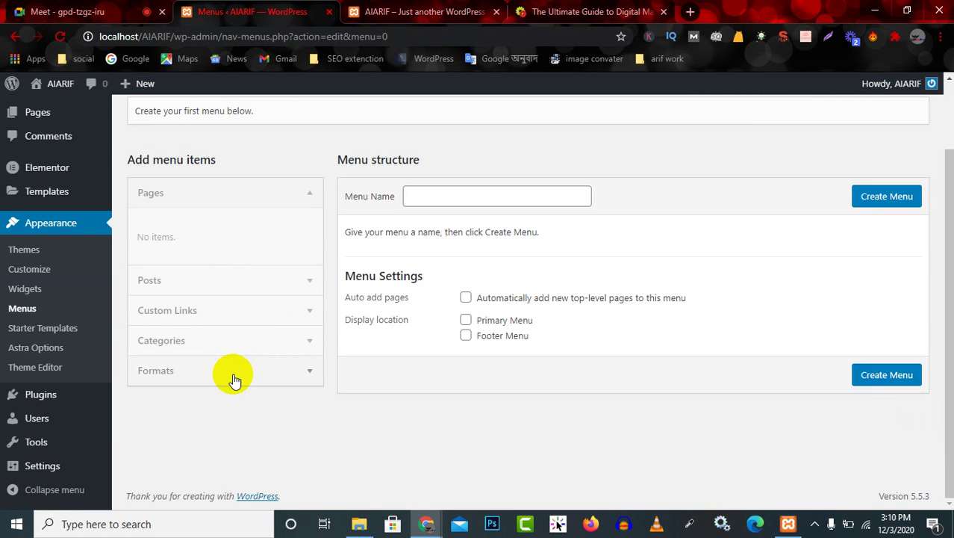
{"action": "scroll", "coordinate": [234, 349], "scroll_direction": "up", "scroll_amount": 1}
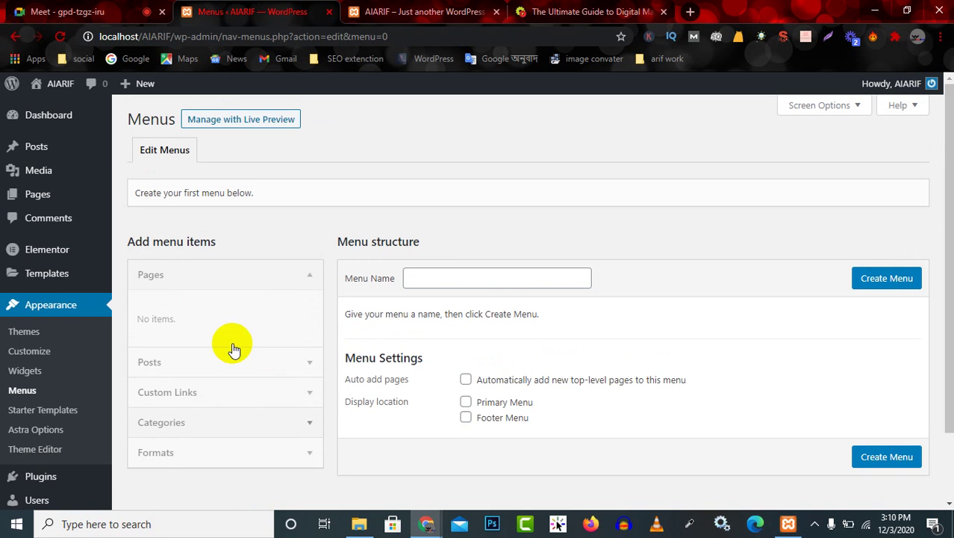
{"action": "scroll", "coordinate": [227, 252], "scroll_direction": "down", "scroll_amount": 1}
{"action": "scroll", "coordinate": [224, 285], "scroll_direction": "up", "scroll_amount": 1}
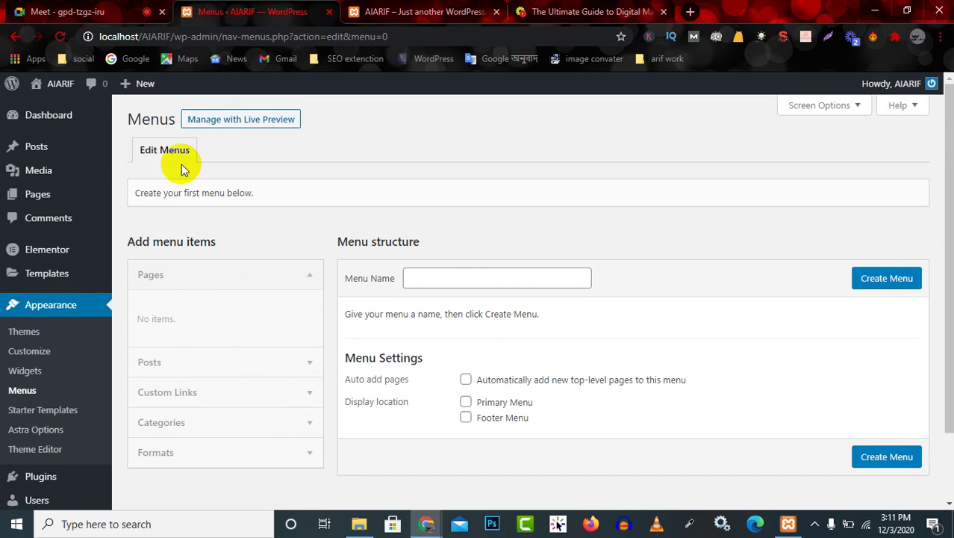
Compare the DigitalMarketer header navigation with the local AIARIF front page and return to the Menus admin page
{"action": "left_click", "coordinate": [40, 373]}
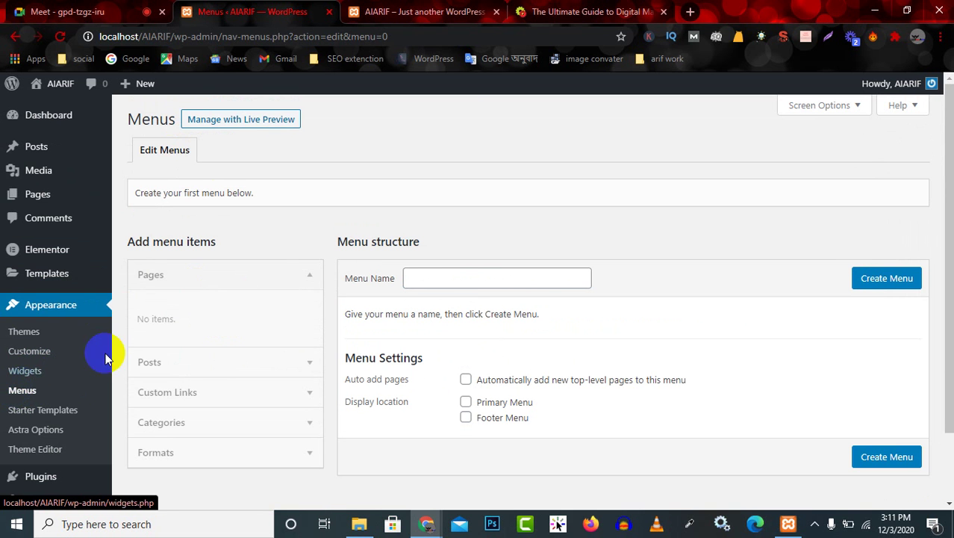
{"action": "left_click", "coordinate": [590, 11]}
{"action": "mouse_move", "coordinate": [494, 103]}
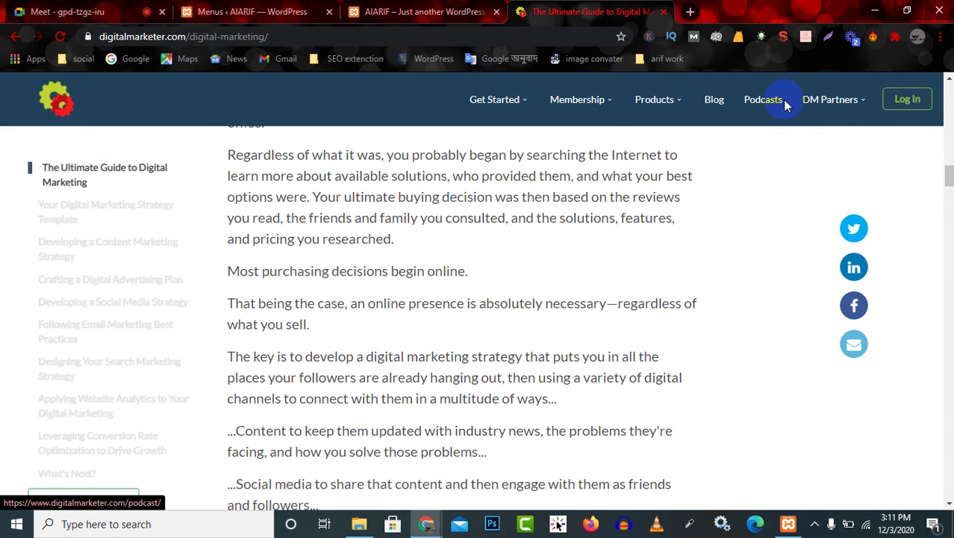
{"action": "left_click", "coordinate": [110, 11]}
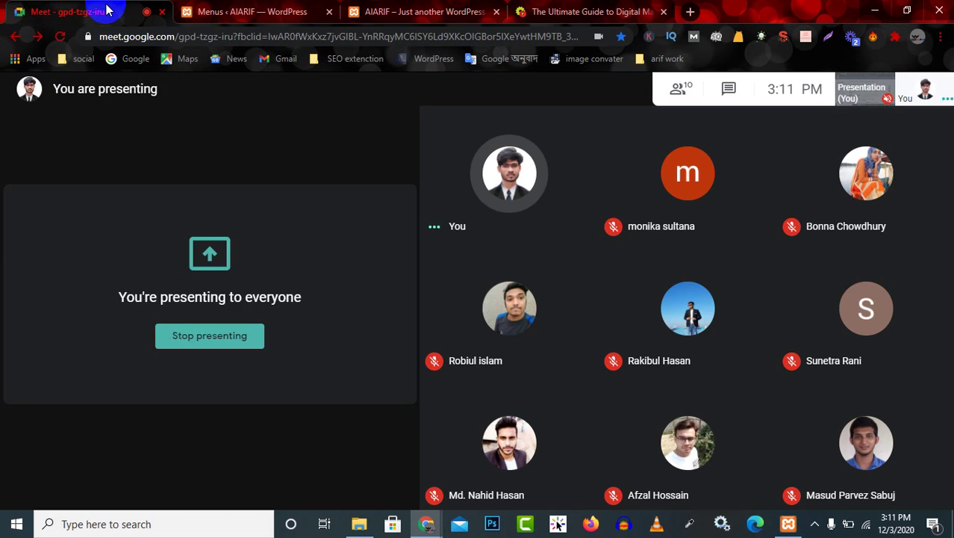
{"action": "left_click", "coordinate": [455, 11]}
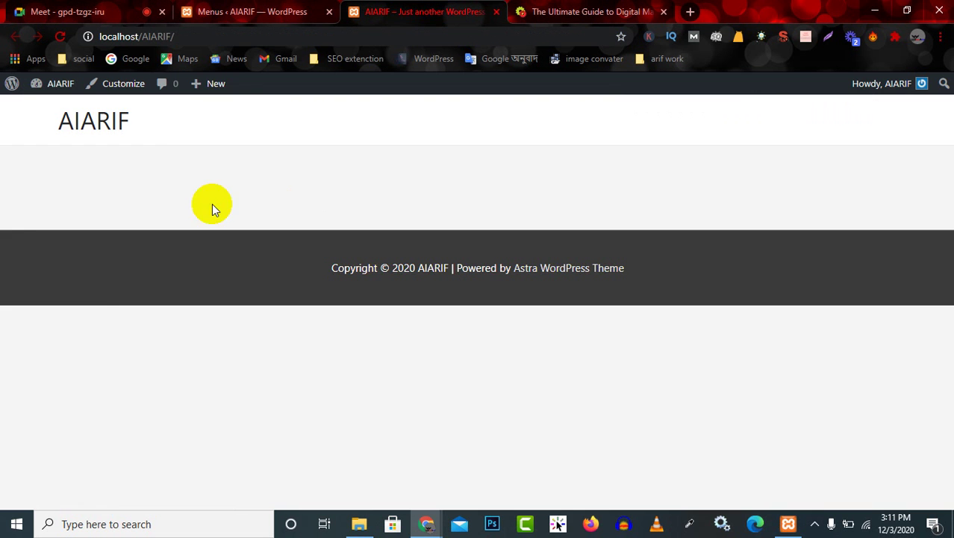
{"action": "left_click", "coordinate": [240, 9]}
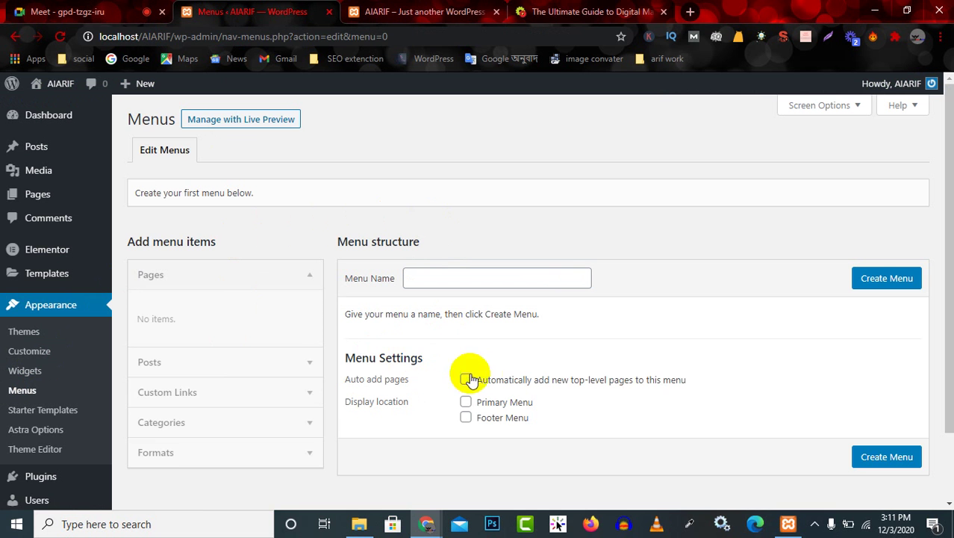
Examine the DigitalMarketer guide's header menu and the link columns in its footer
{"action": "left_click", "coordinate": [561, 8]}
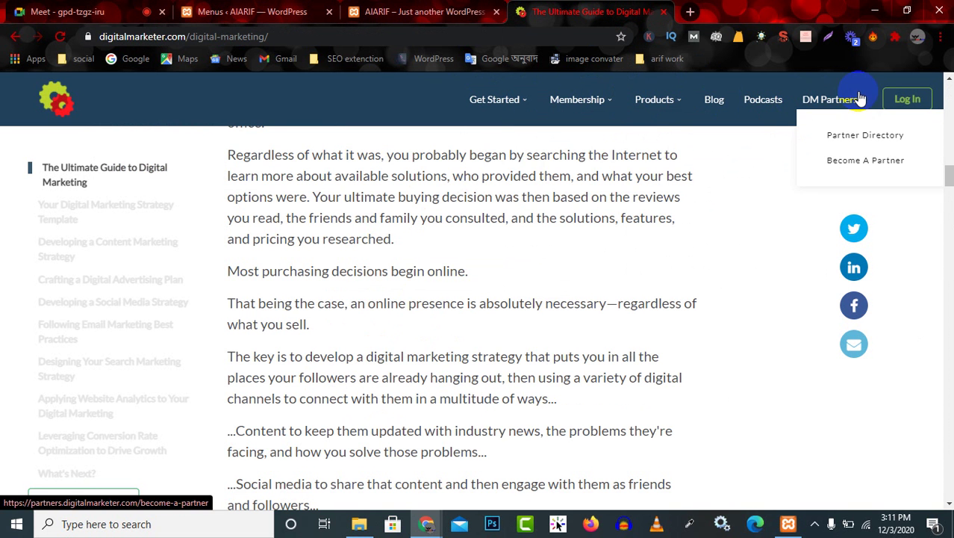
{"action": "scroll", "coordinate": [341, 320], "scroll_direction": "down", "scroll_amount": 12}
{"action": "scroll", "coordinate": [473, 433], "scroll_direction": "down", "scroll_amount": 15}
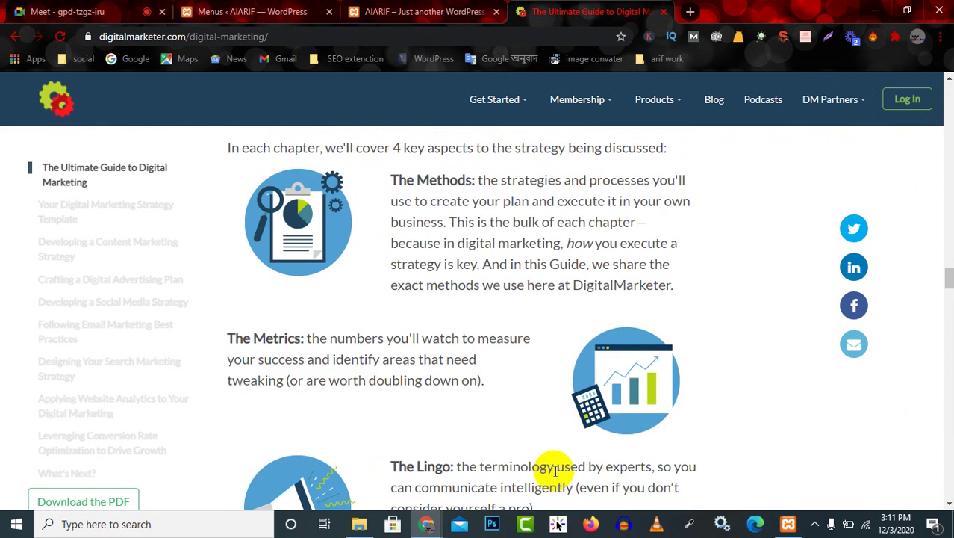
{"action": "left_click_drag", "start_coordinate": [949, 329], "coordinate": [949, 487]}
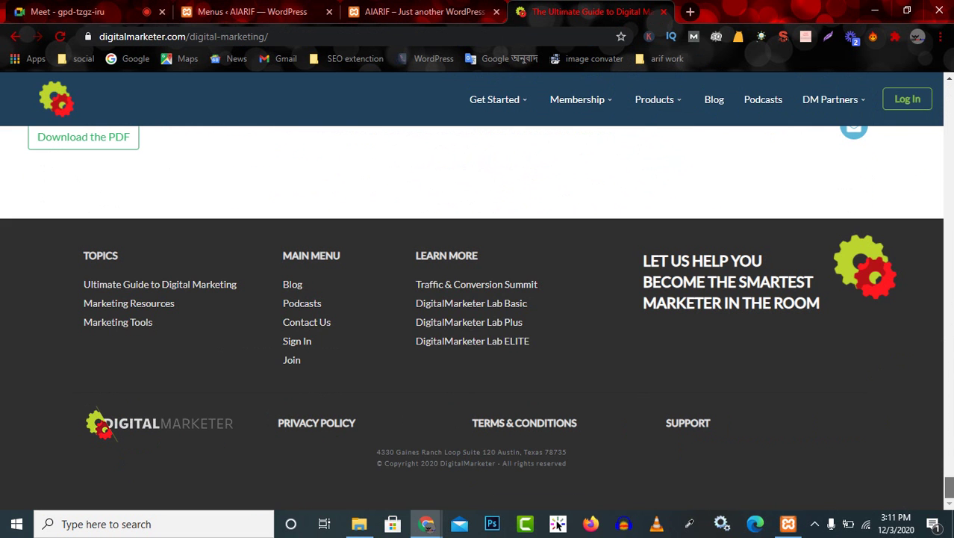
Review the Menu Settings section on the WordPress Menus page and return to the DigitalMarketer footer
{"action": "left_click", "coordinate": [247, 8]}
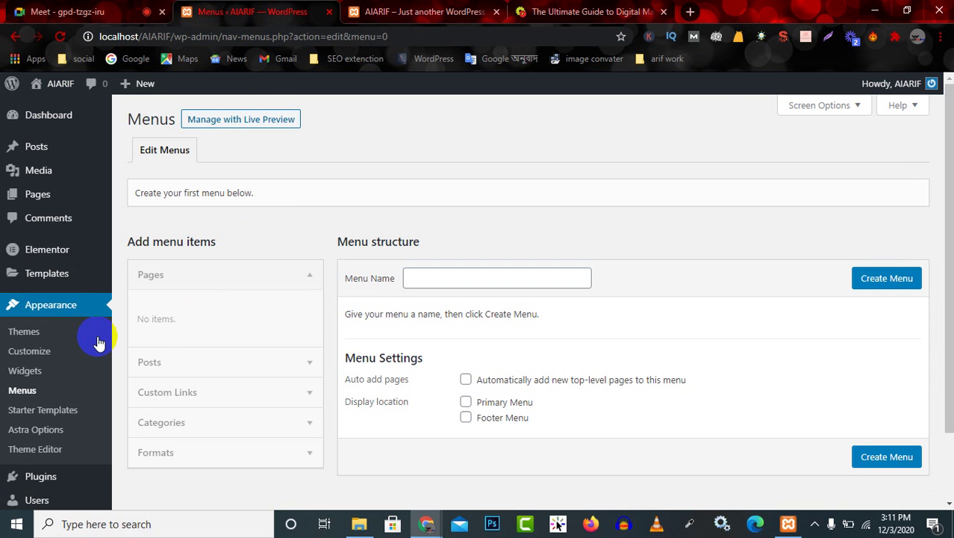
{"action": "left_click", "coordinate": [22, 389]}
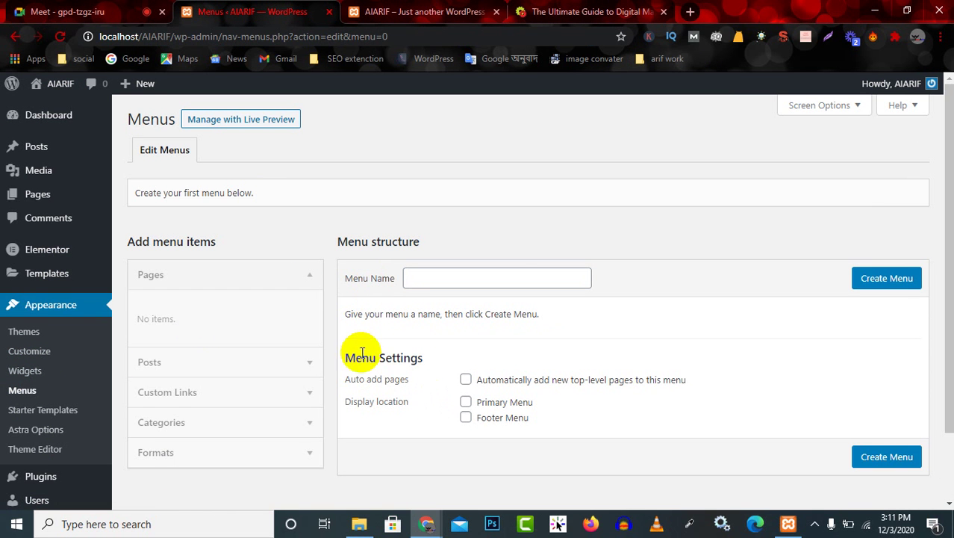
{"action": "left_click_drag", "start_coordinate": [353, 357], "coordinate": [404, 358]}
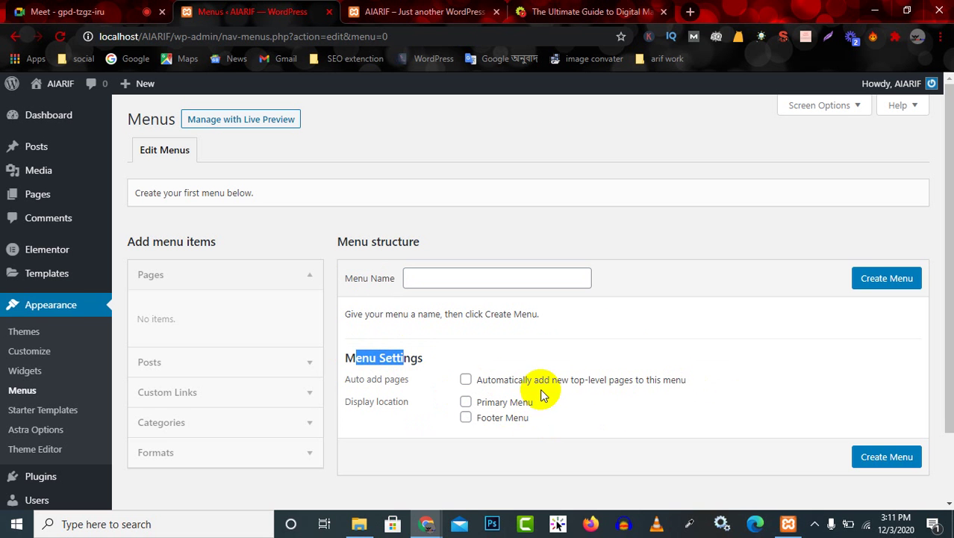
{"action": "left_click", "coordinate": [577, 14]}
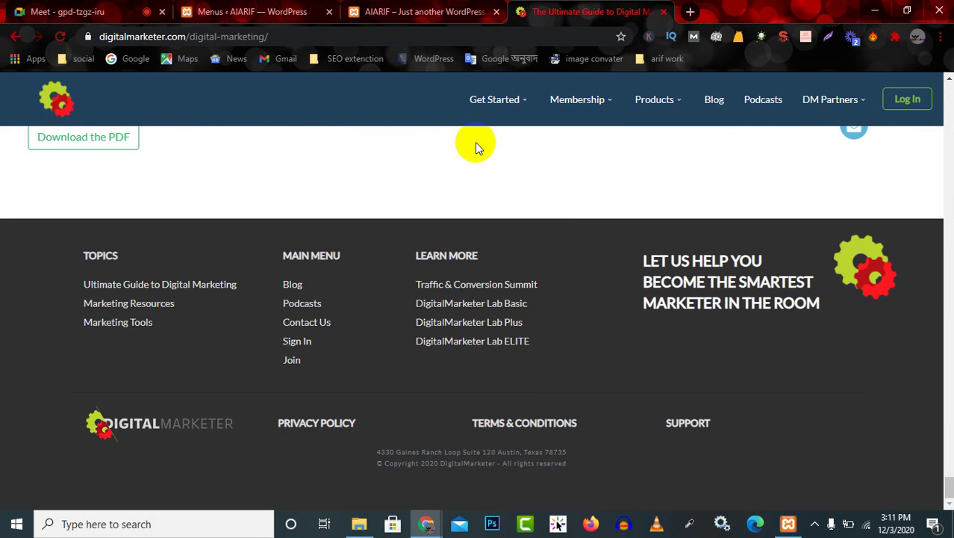
Return from the DigitalMarketer footer to the AIARIF WordPress admin and open the list of all pages
{"action": "left_click", "coordinate": [412, 7]}
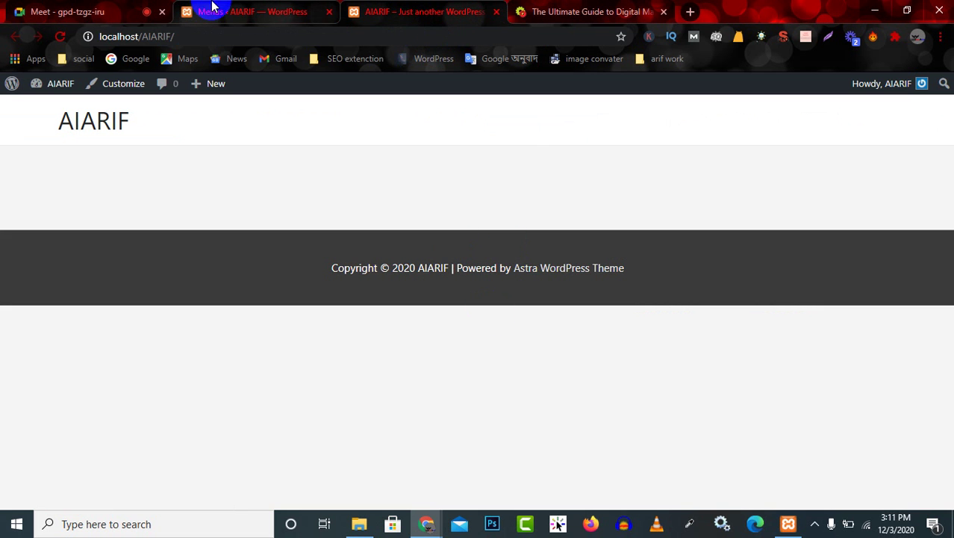
{"action": "left_click", "coordinate": [213, 9]}
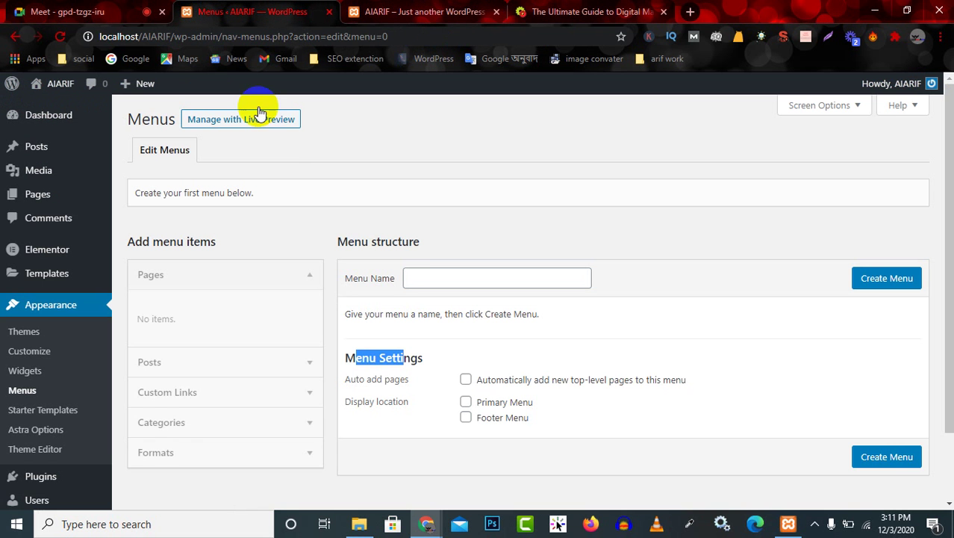
{"action": "left_click", "coordinate": [654, 284]}
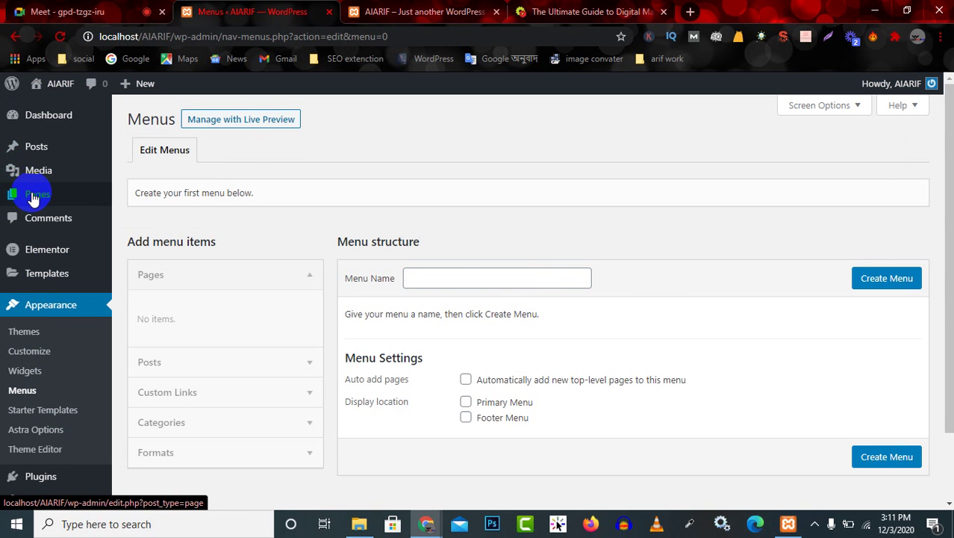
{"action": "mouse_move", "coordinate": [33, 201]}
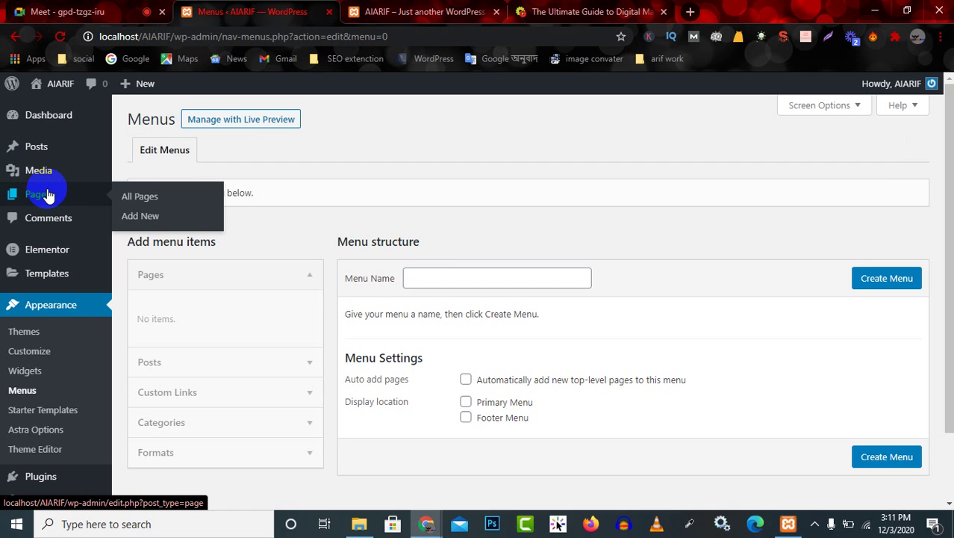
{"action": "left_click", "coordinate": [46, 195]}
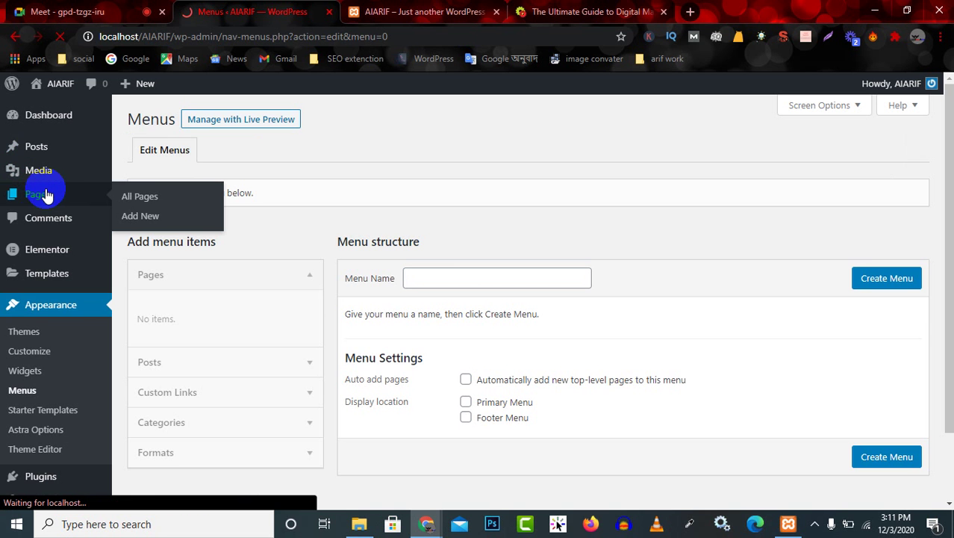
Examine the DigitalMarketer header's dropdown menus and scan the Ultimate Guide to Digital Marketing page content
{"action": "left_click", "coordinate": [545, 11]}
{"action": "mouse_move", "coordinate": [488, 112]}
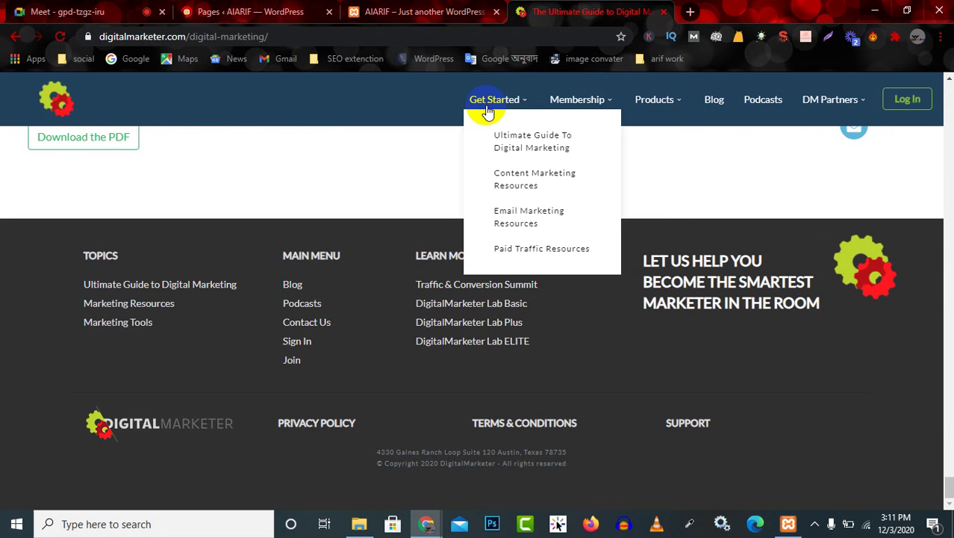
{"action": "mouse_move", "coordinate": [560, 100]}
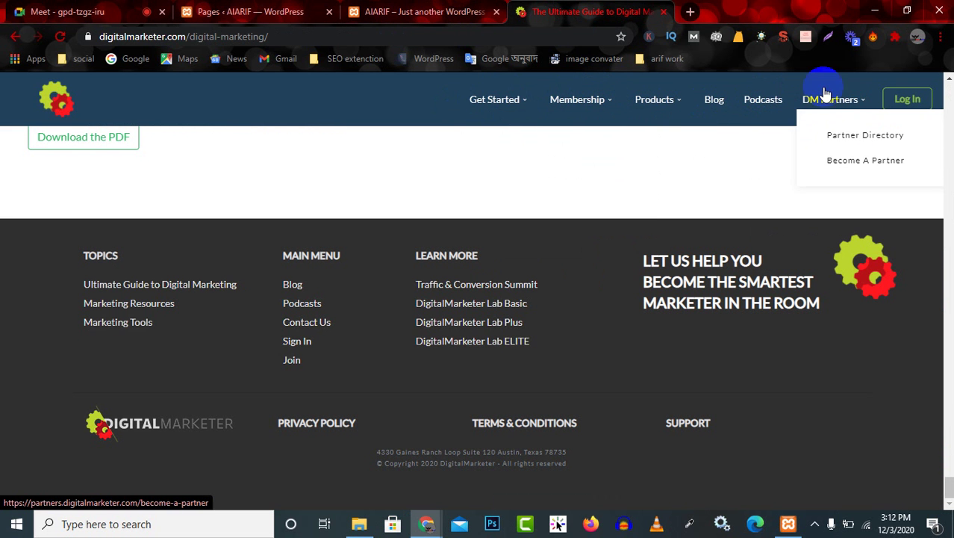
{"action": "scroll", "coordinate": [516, 341], "scroll_direction": "up", "scroll_amount": 2}
{"action": "scroll", "coordinate": [508, 299], "scroll_direction": "up", "scroll_amount": 15}
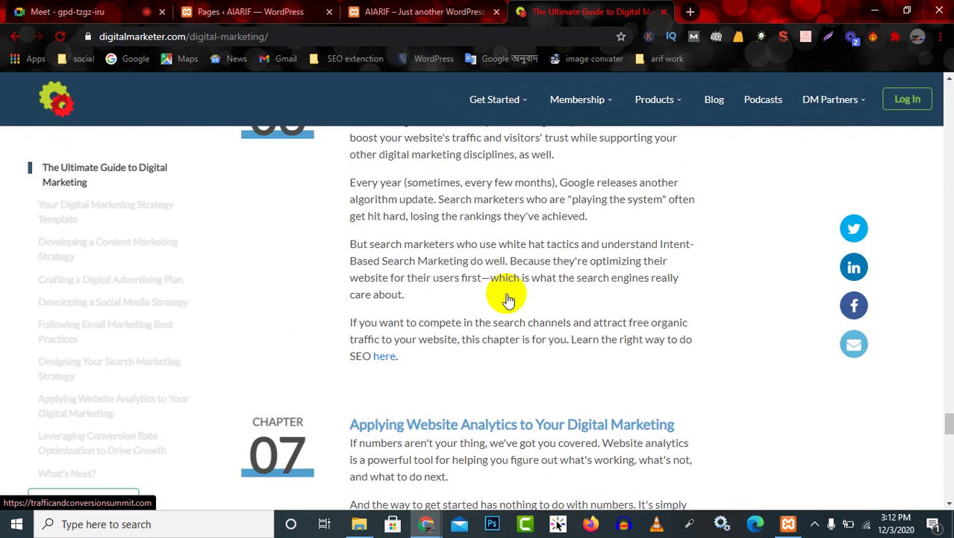
{"action": "scroll", "coordinate": [507, 299], "scroll_direction": "up", "scroll_amount": 15}
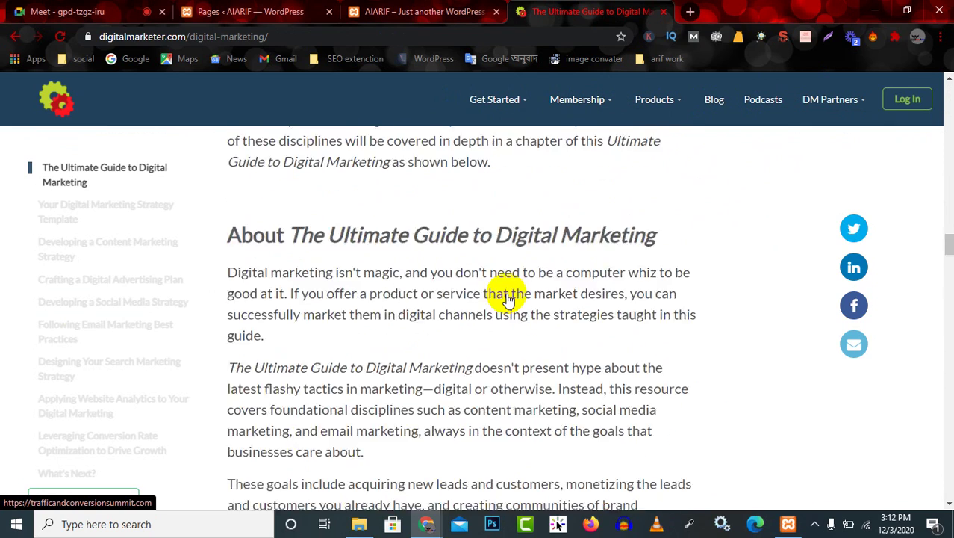
{"action": "scroll", "coordinate": [507, 298], "scroll_direction": "up", "scroll_amount": 8}
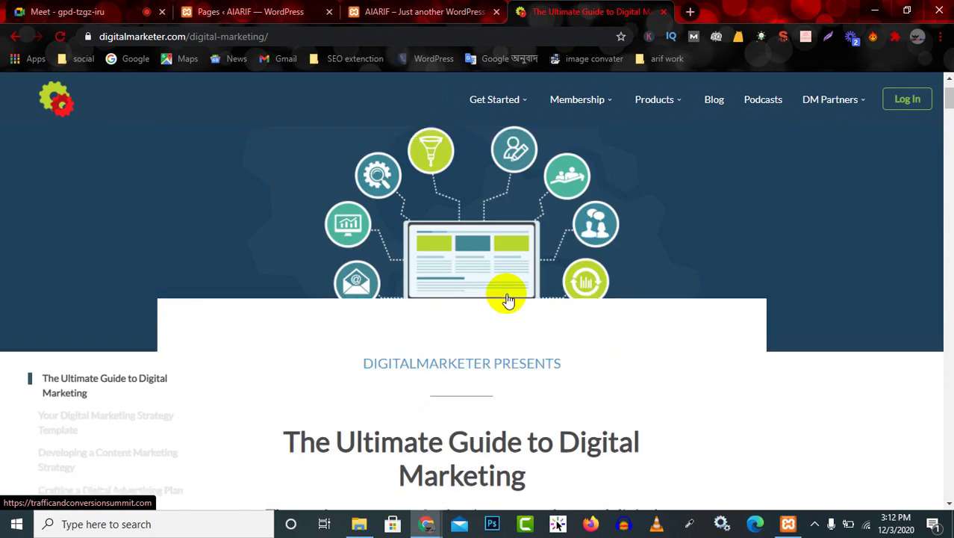
{"action": "scroll", "coordinate": [537, 246], "scroll_direction": "down", "scroll_amount": 5}
{"action": "scroll", "coordinate": [578, 217], "scroll_direction": "down", "scroll_amount": 5}
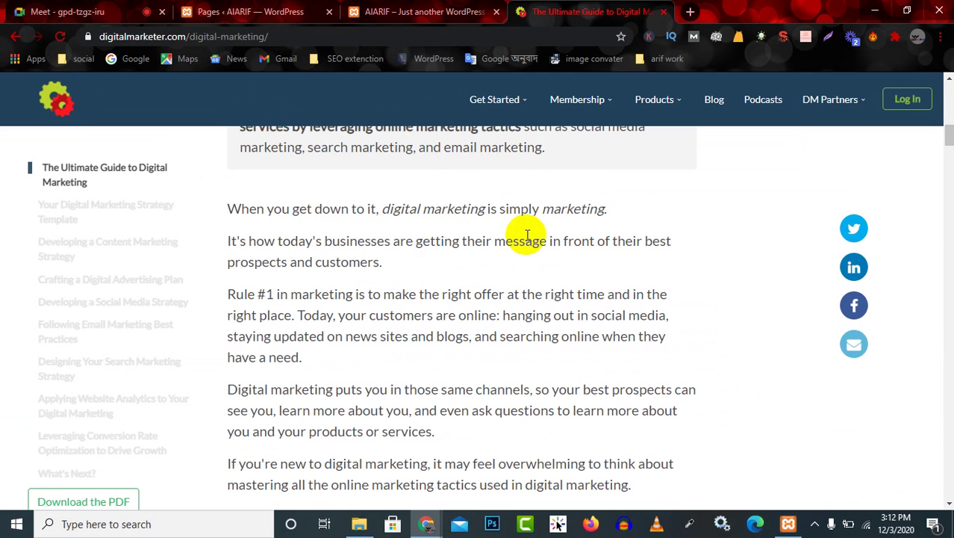
{"action": "scroll", "coordinate": [457, 234], "scroll_direction": "up", "scroll_amount": 8}
{"action": "scroll", "coordinate": [614, 200], "scroll_direction": "down", "scroll_amount": 5}
{"action": "scroll", "coordinate": [614, 200], "scroll_direction": "down", "scroll_amount": 10}
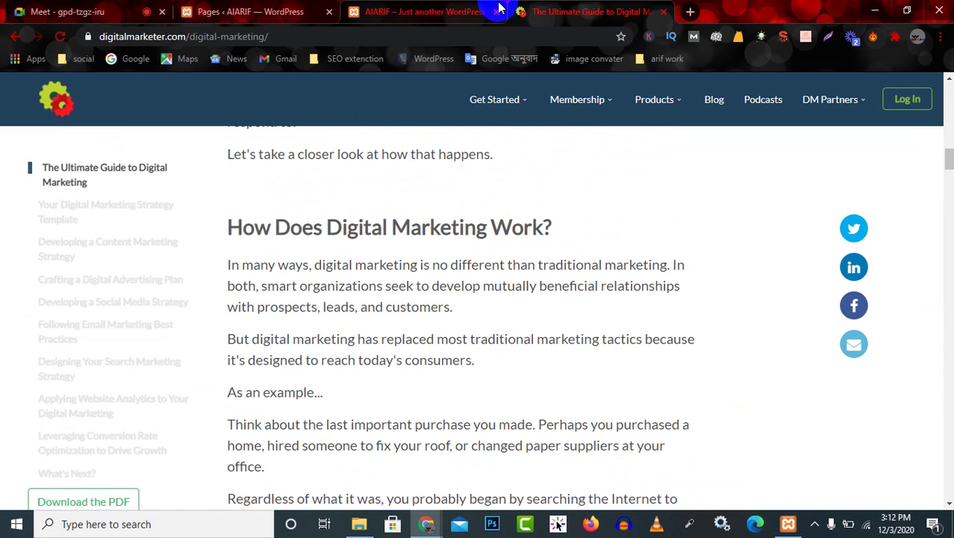
Open a new browser tab, revisit the DigitalMarketer guide and the AIARIF front page, and return to the WordPress Pages list
{"action": "left_click", "coordinate": [692, 13]}
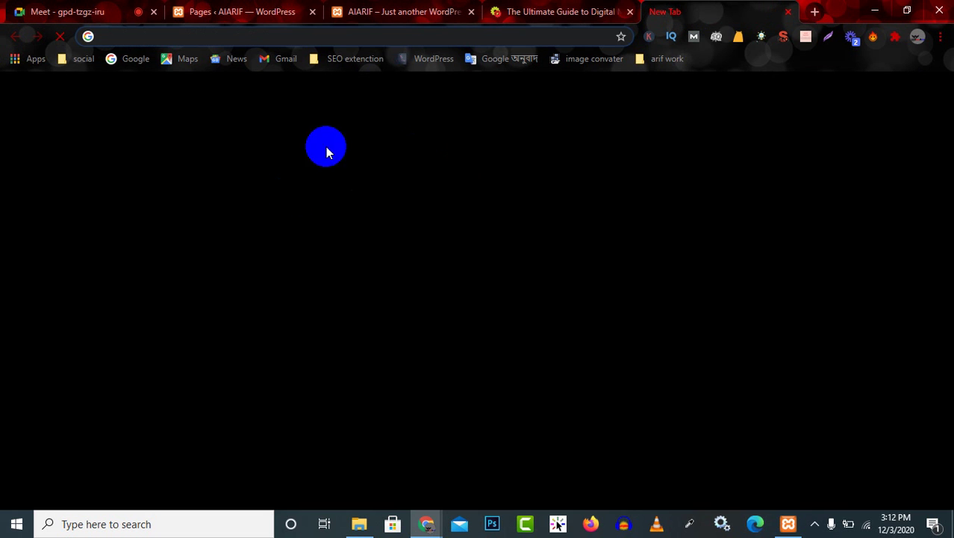
{"action": "left_click", "coordinate": [556, 12]}
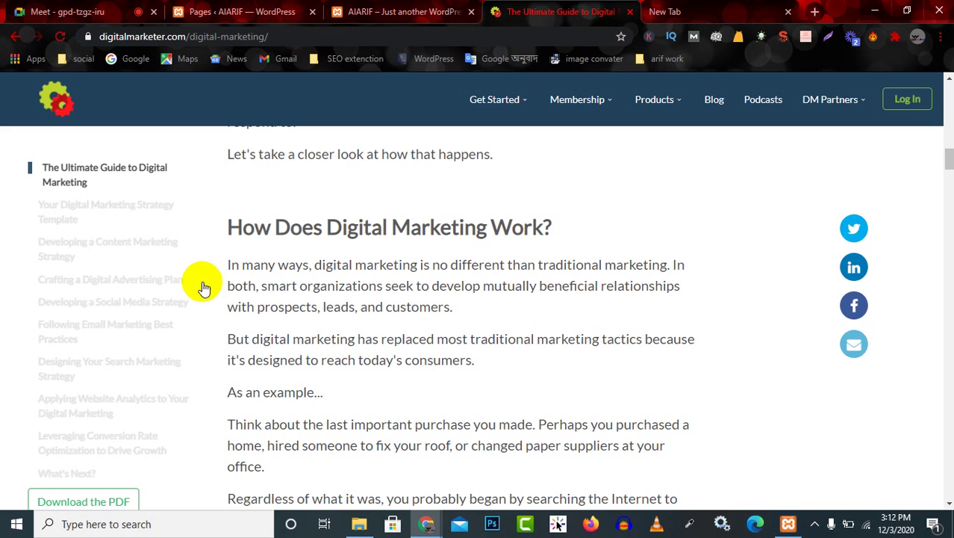
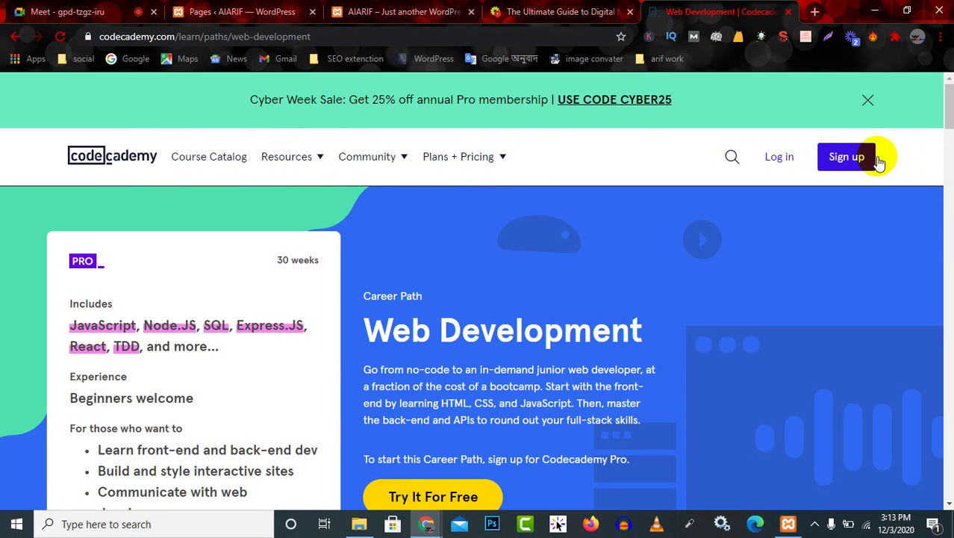
{"action": "left_click", "coordinate": [551, 9]}
{"action": "left_click", "coordinate": [377, 9]}
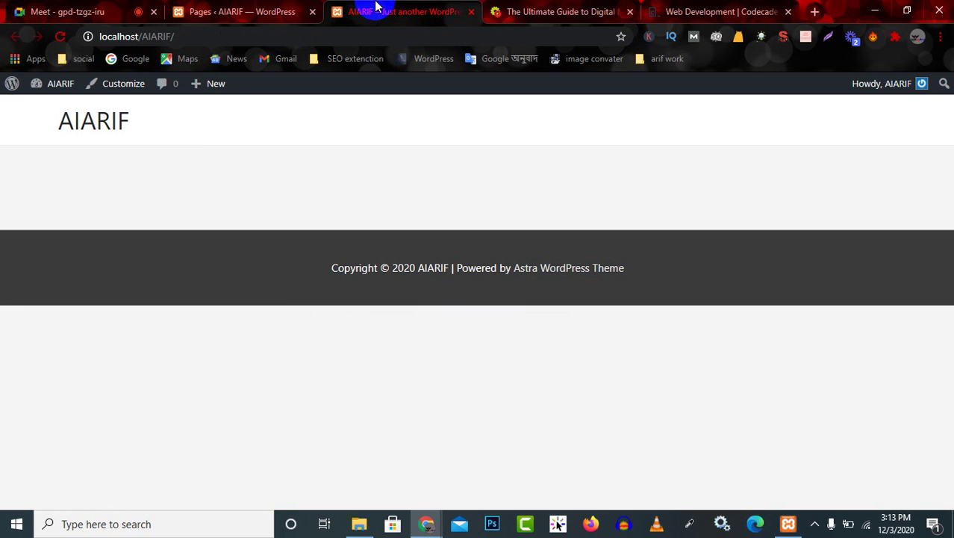
{"action": "left_click", "coordinate": [241, 11]}
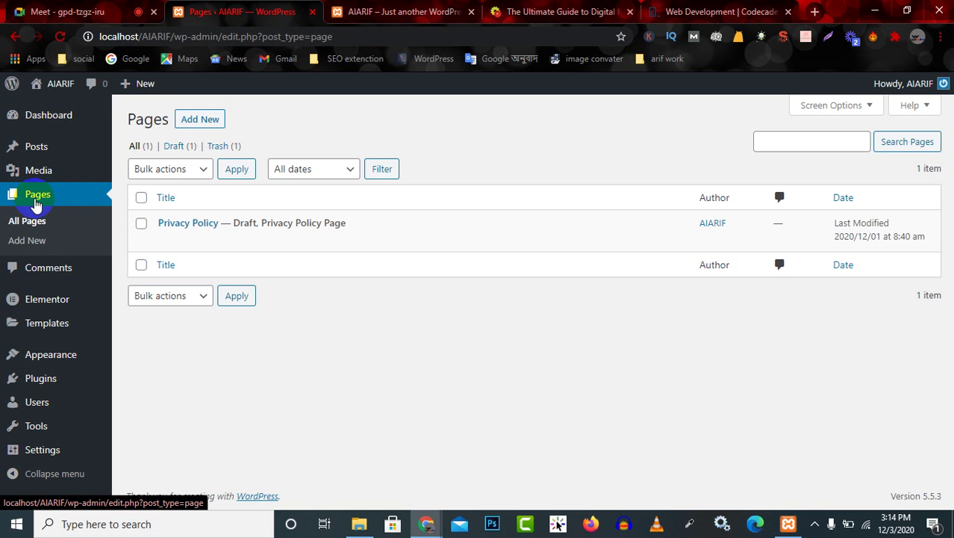
Compare the DigitalMarketer header menu entries with the AIARIF front page and its WordPress Pages list
{"action": "left_click", "coordinate": [539, 9]}
{"action": "mouse_move", "coordinate": [487, 103]}
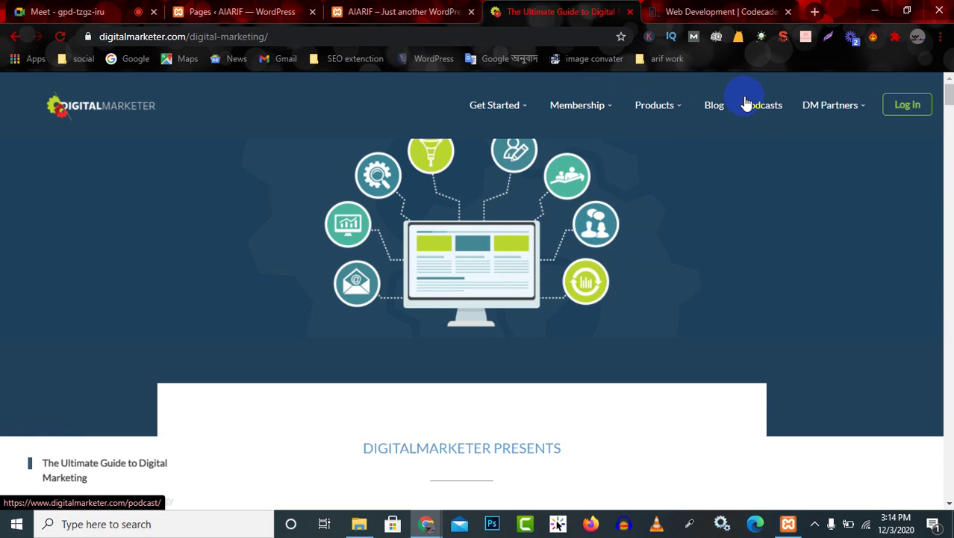
{"action": "mouse_move", "coordinate": [827, 106]}
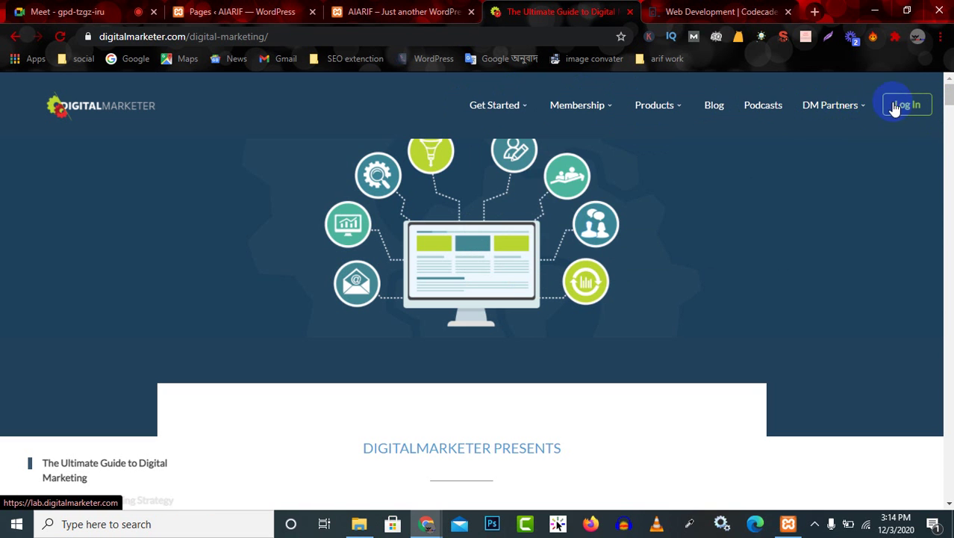
{"action": "left_click", "coordinate": [498, 112]}
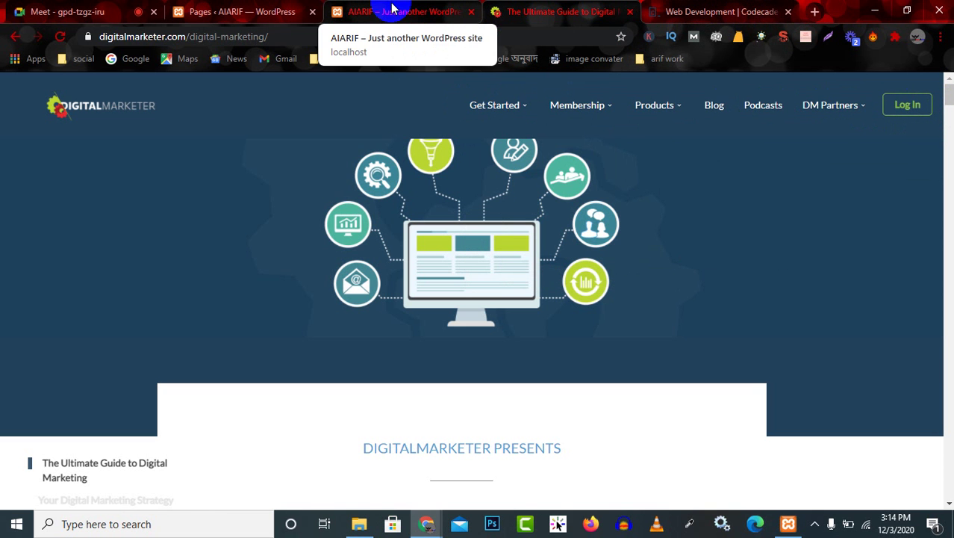
{"action": "left_click", "coordinate": [393, 9]}
{"action": "left_click", "coordinate": [255, 11]}
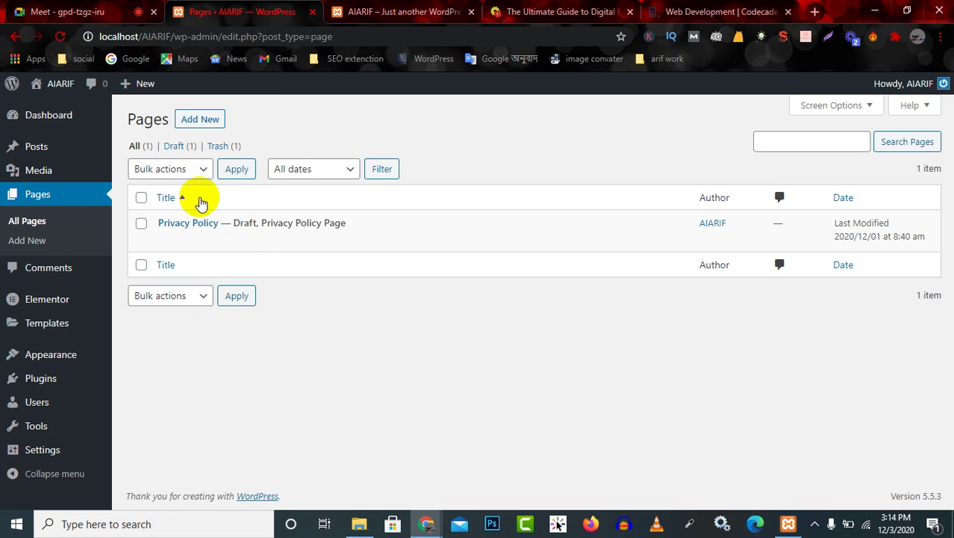
{"action": "mouse_move", "coordinate": [156, 243]}
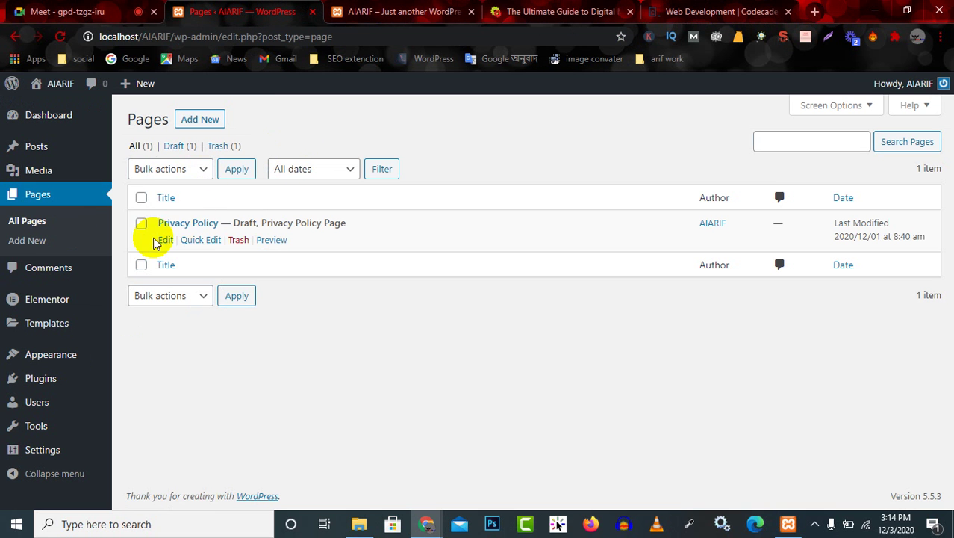
Move the Privacy Policy draft page to the trash and reload the AIARIF front page
{"action": "left_click", "coordinate": [582, 12]}
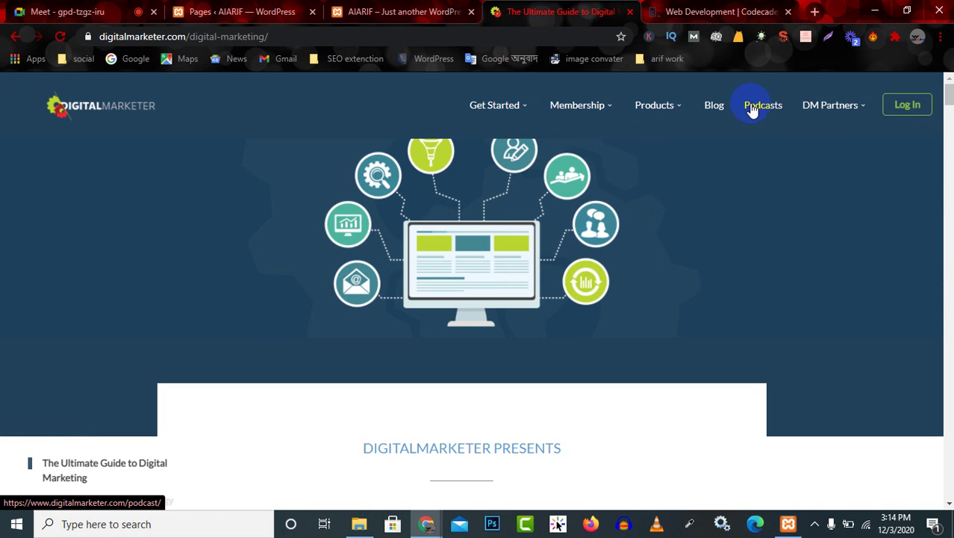
{"action": "mouse_move", "coordinate": [632, 109]}
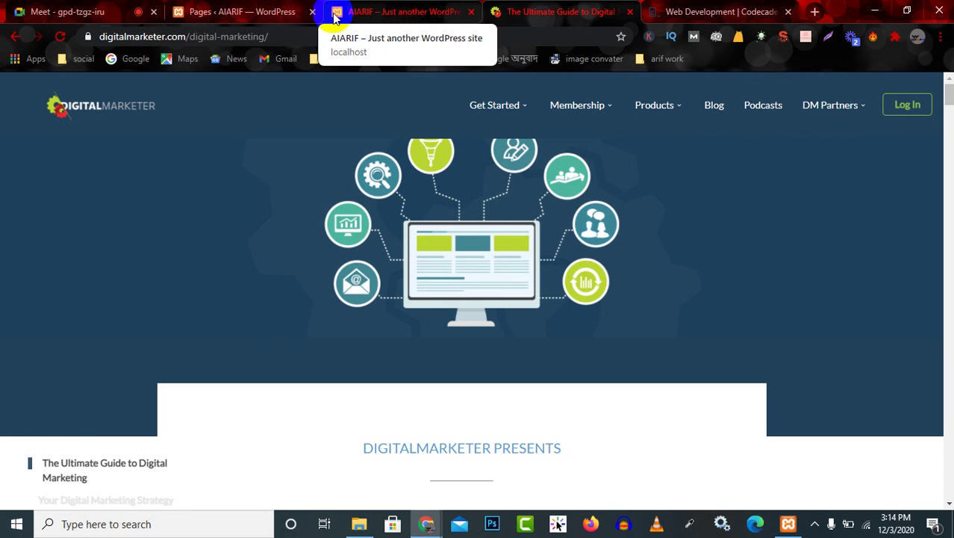
{"action": "left_click", "coordinate": [396, 9]}
{"action": "left_click", "coordinate": [239, 9]}
{"action": "mouse_move", "coordinate": [222, 217]}
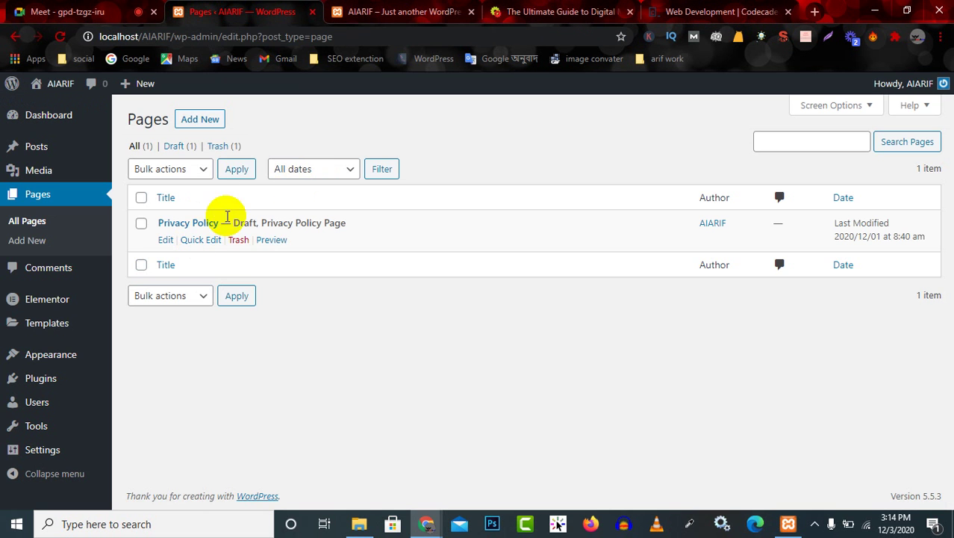
{"action": "left_click", "coordinate": [240, 242]}
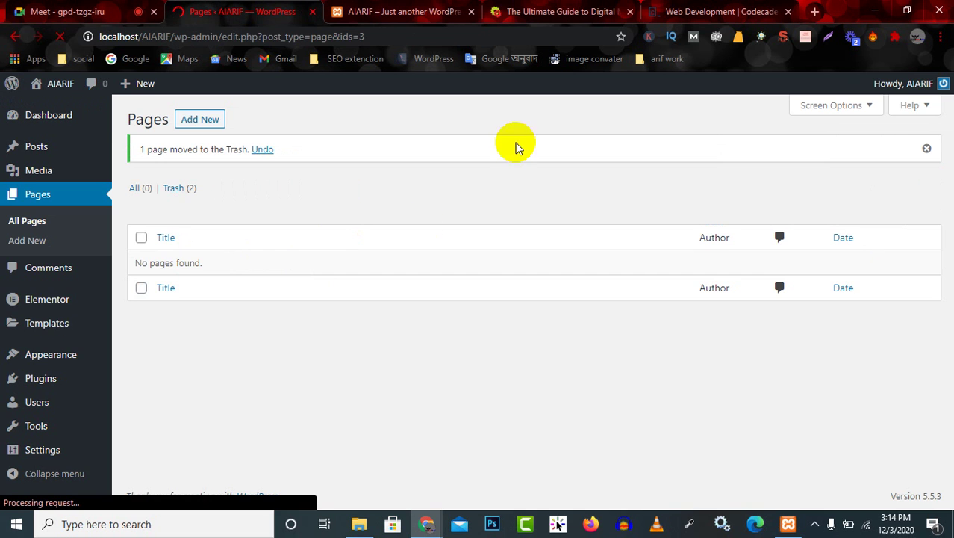
{"action": "left_click", "coordinate": [418, 11]}
{"action": "left_click", "coordinate": [57, 37]}
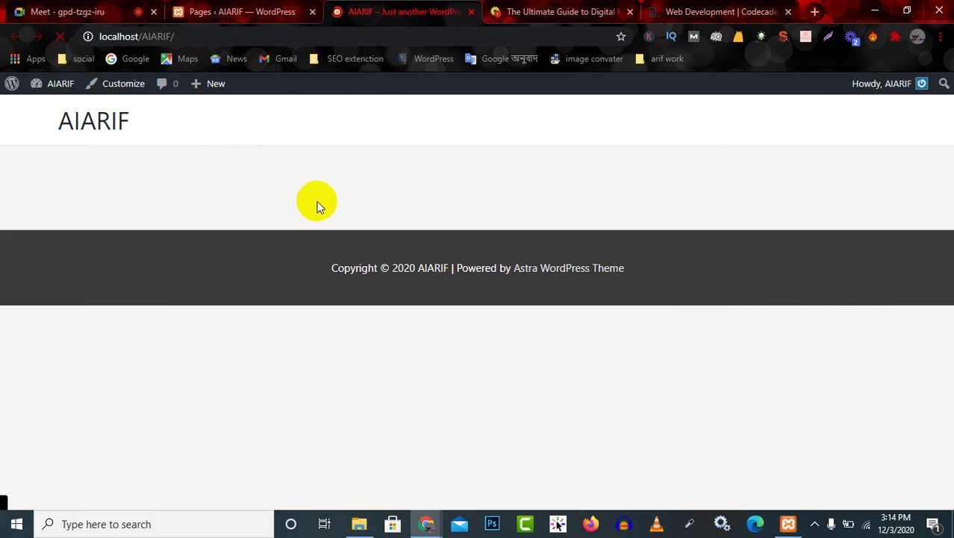
Start a new WordPress page and look over the DigitalMarketer header menu for a page name
{"action": "left_click", "coordinate": [222, 7]}
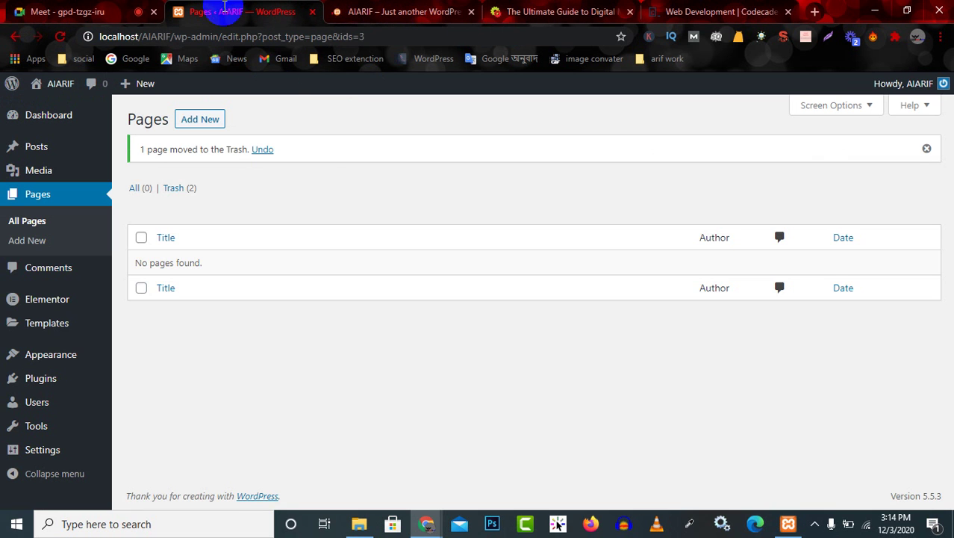
{"action": "left_click", "coordinate": [198, 123]}
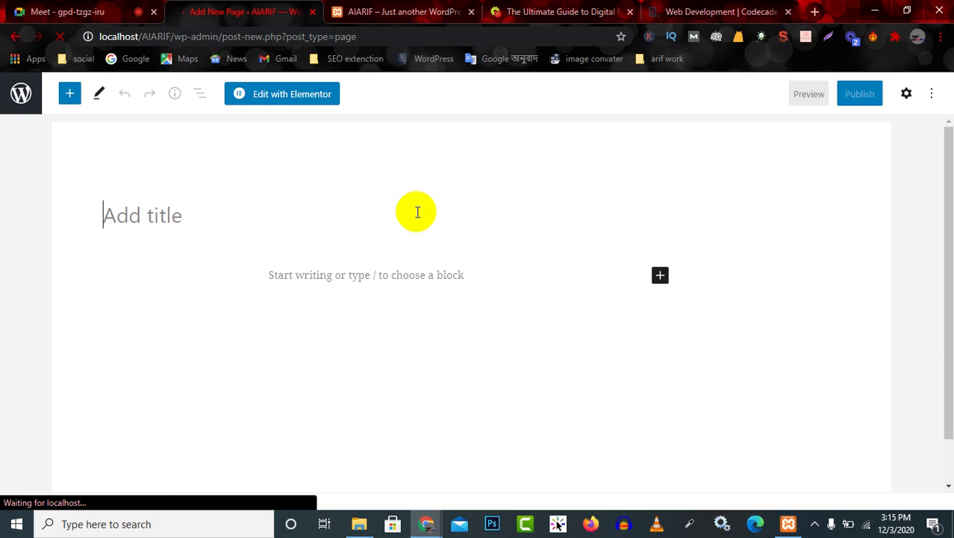
{"action": "left_click", "coordinate": [572, 6]}
{"action": "mouse_move", "coordinate": [502, 112]}
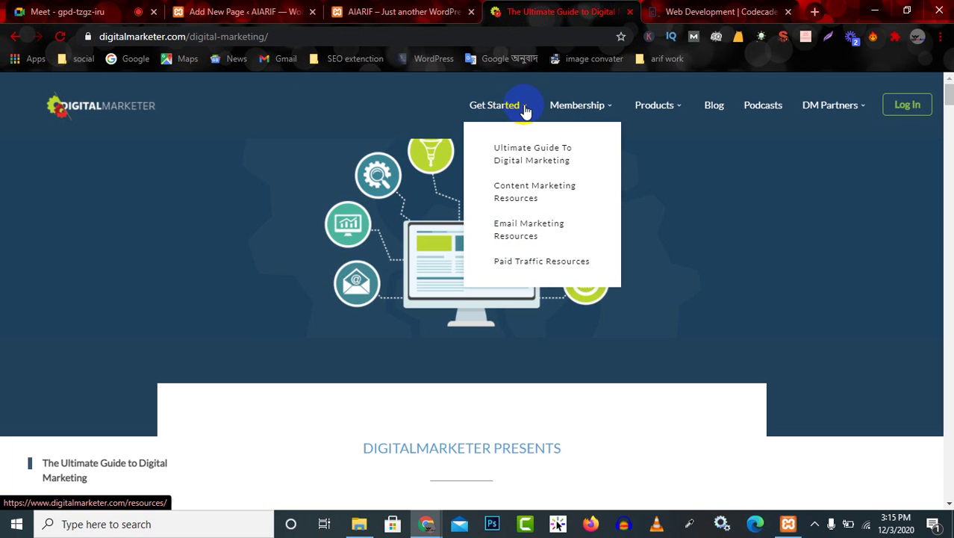
{"action": "left_click_drag", "start_coordinate": [398, 95], "coordinate": [511, 103]}
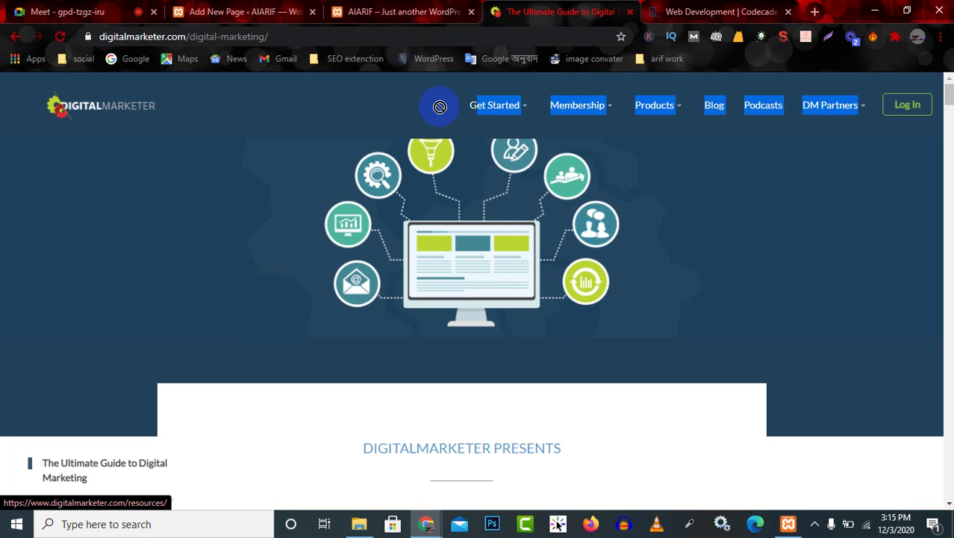
{"action": "left_click", "coordinate": [378, 97]}
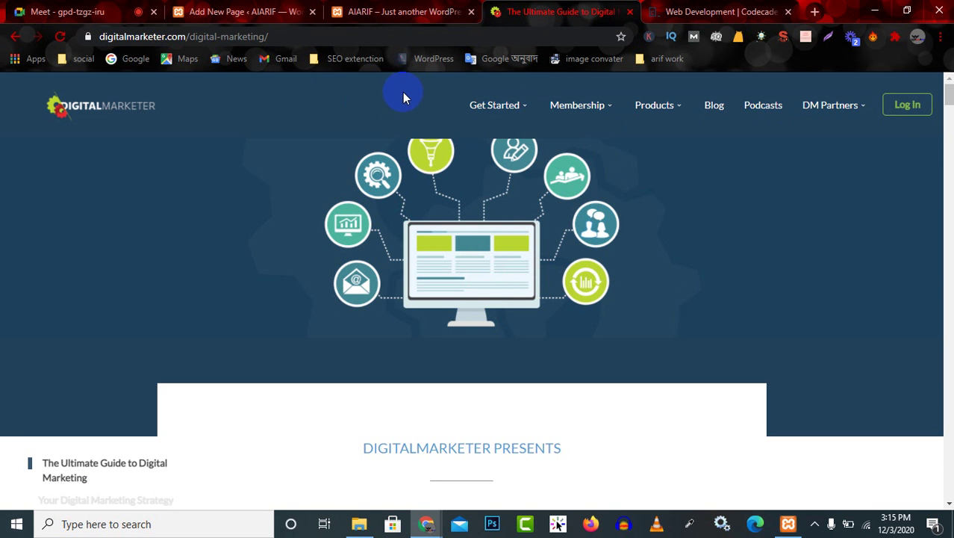
Title the new page Get Started, copied from the DigitalMarketer header menu, and open it for editing with Elementor
{"action": "triple_click", "coordinate": [507, 104]}
{"action": "key", "text": "ctrl+c"}
{"action": "mouse_move", "coordinate": [571, 103]}
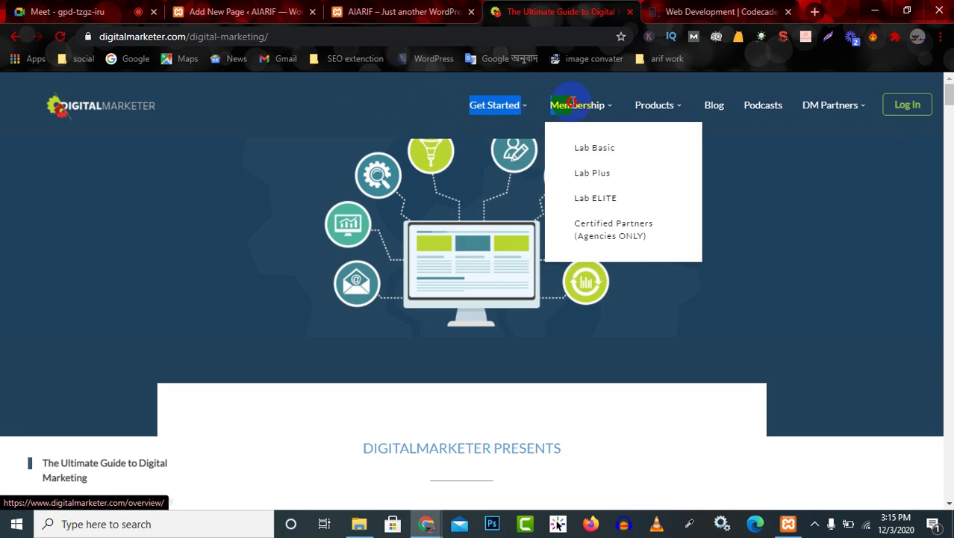
{"action": "mouse_move", "coordinate": [519, 112]}
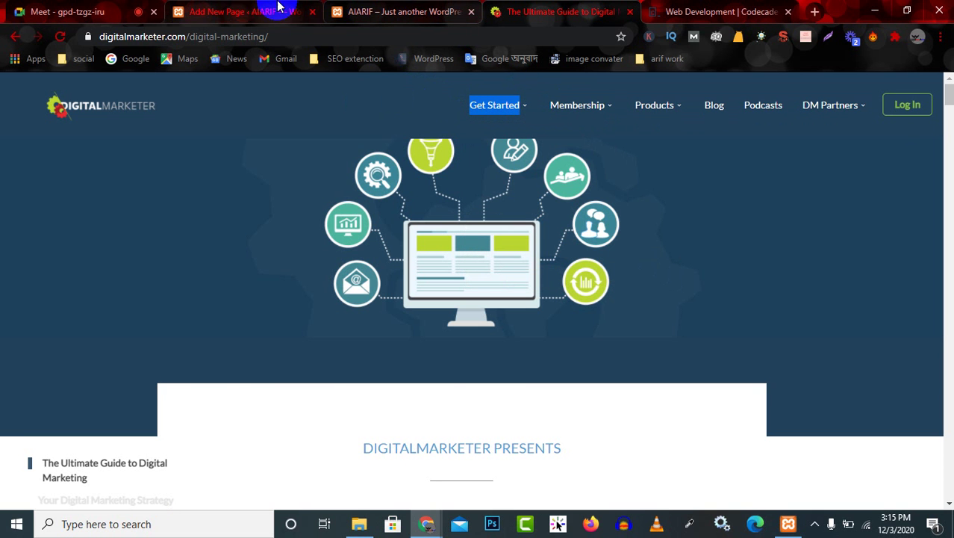
{"action": "left_click", "coordinate": [248, 11]}
{"action": "left_click", "coordinate": [159, 215]}
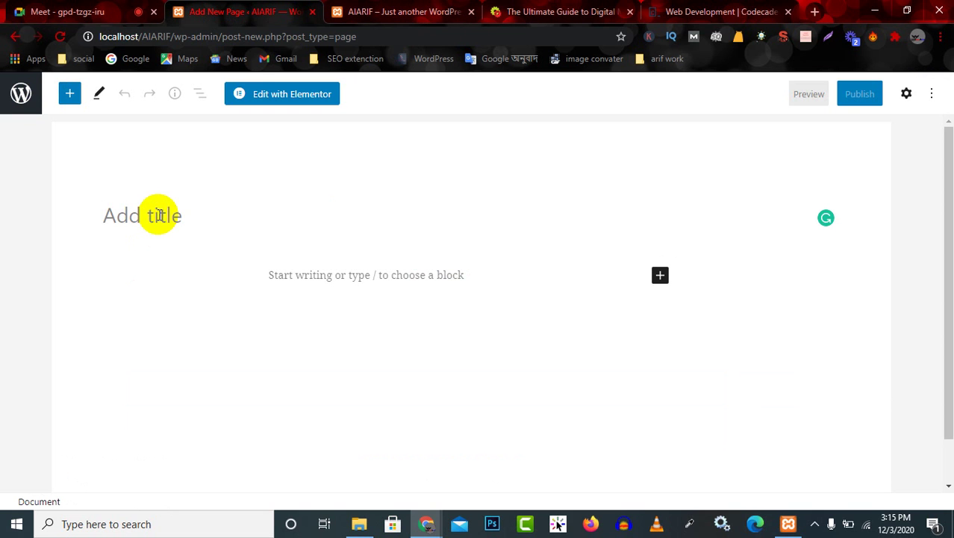
{"action": "key", "text": "ctrl+v"}
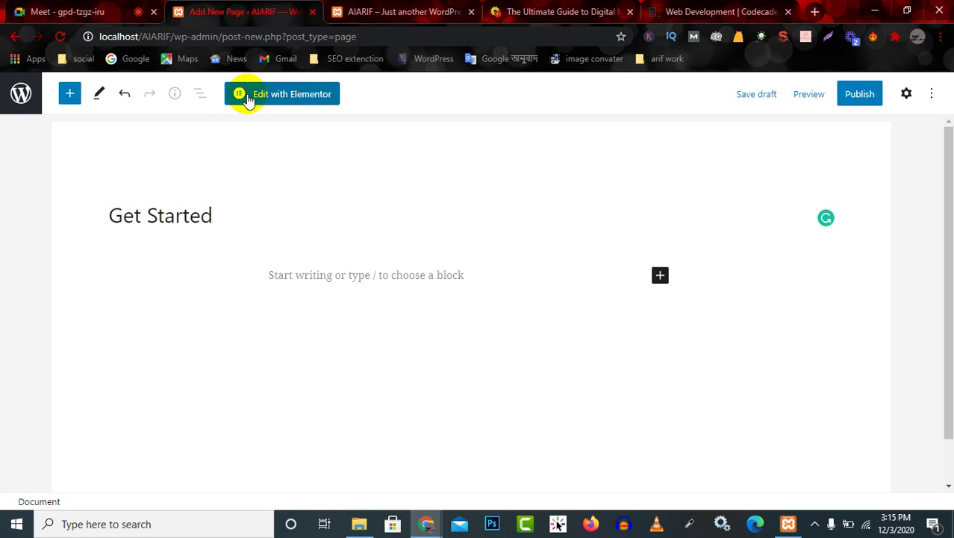
{"action": "left_click", "coordinate": [288, 94]}
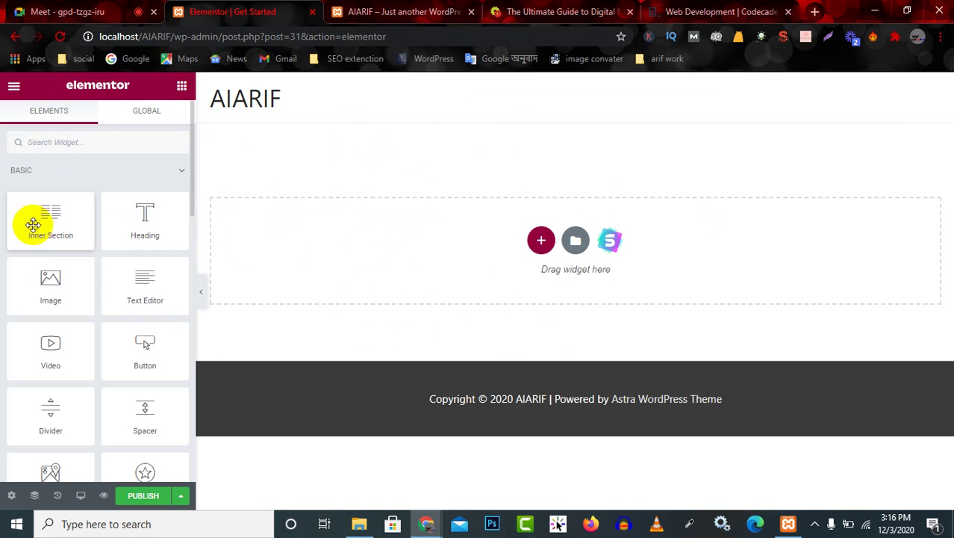
Look through Elementor's widget list, its global widgets section and its settings and navigation options
{"action": "scroll", "coordinate": [58, 352], "scroll_direction": "down", "scroll_amount": 15}
{"action": "scroll", "coordinate": [95, 342], "scroll_direction": "up", "scroll_amount": 15}
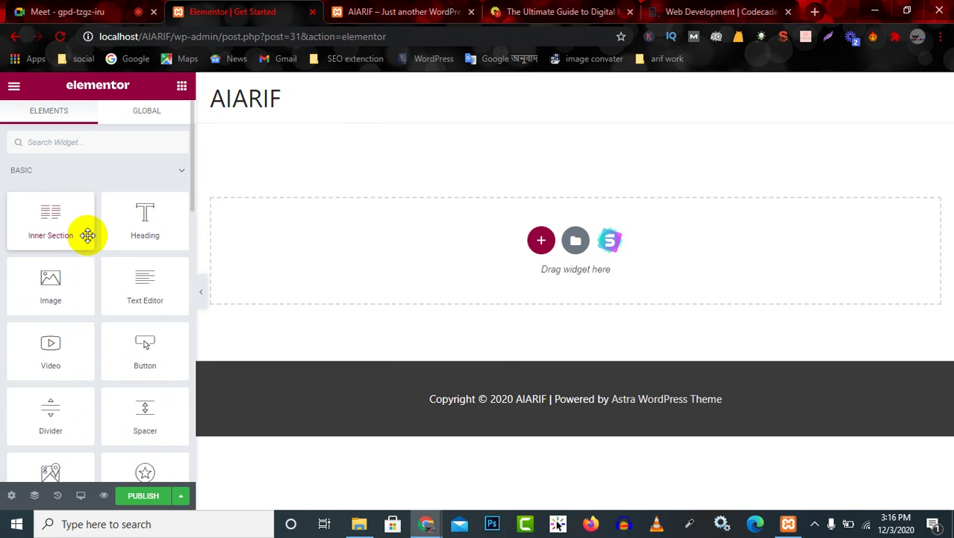
{"action": "left_click", "coordinate": [154, 113]}
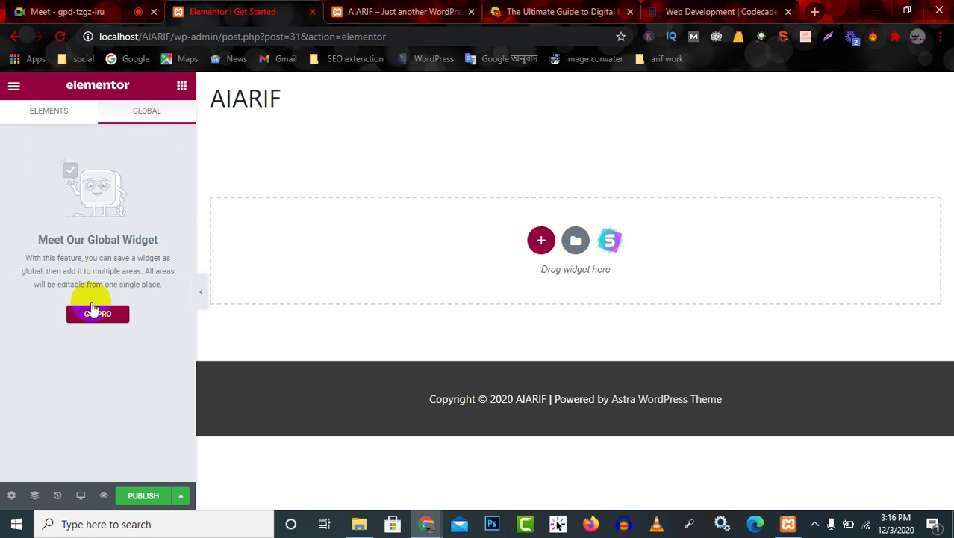
{"action": "left_click", "coordinate": [49, 118]}
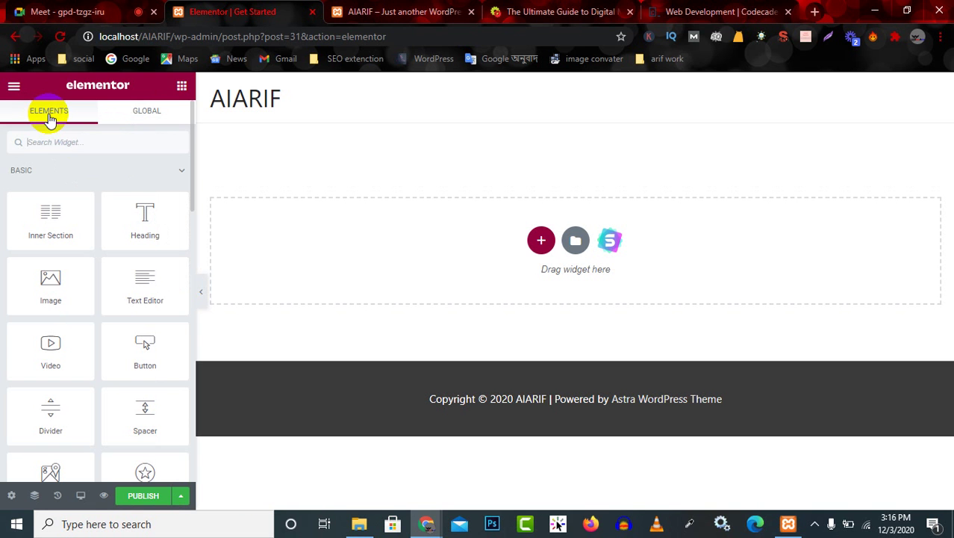
{"action": "left_click", "coordinate": [14, 85]}
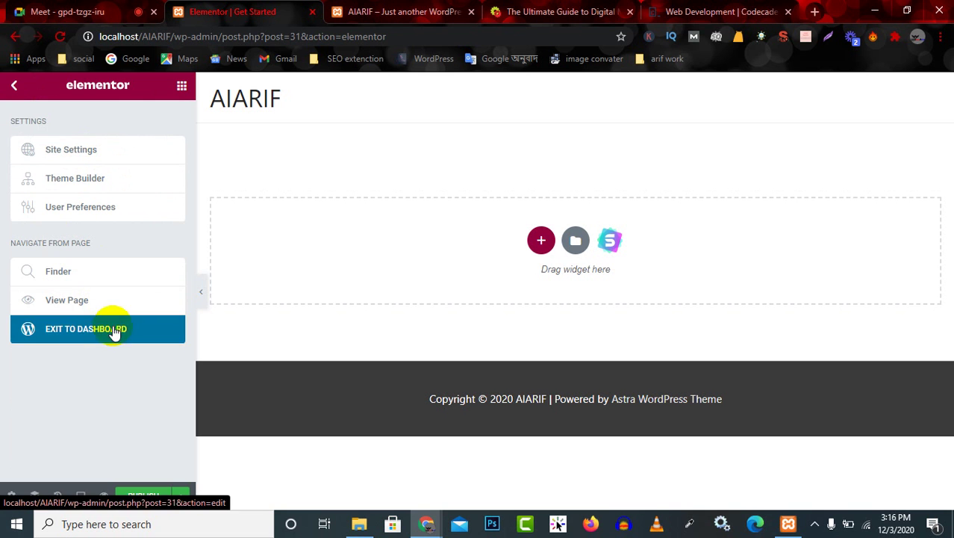
{"action": "left_click", "coordinate": [16, 90]}
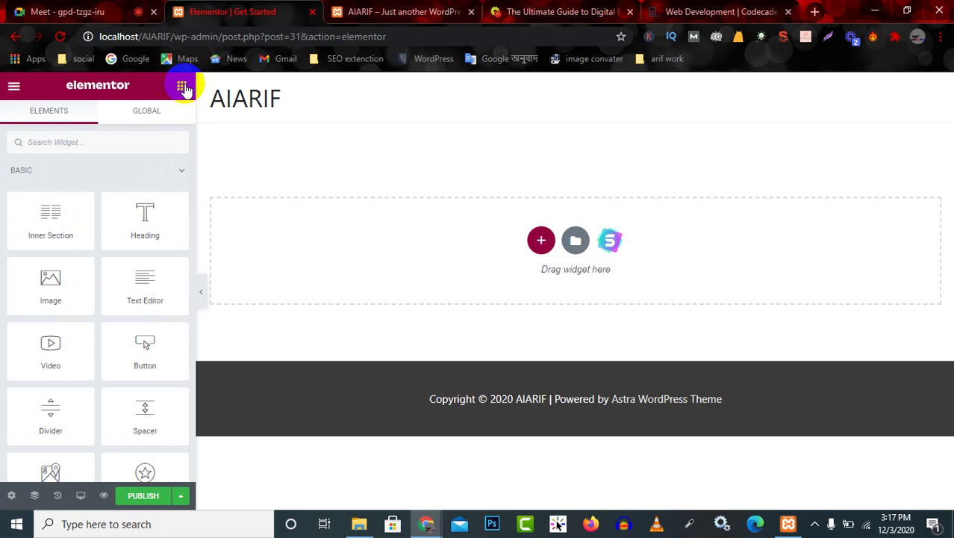
{"action": "scroll", "coordinate": [89, 358], "scroll_direction": "down", "scroll_amount": 5}
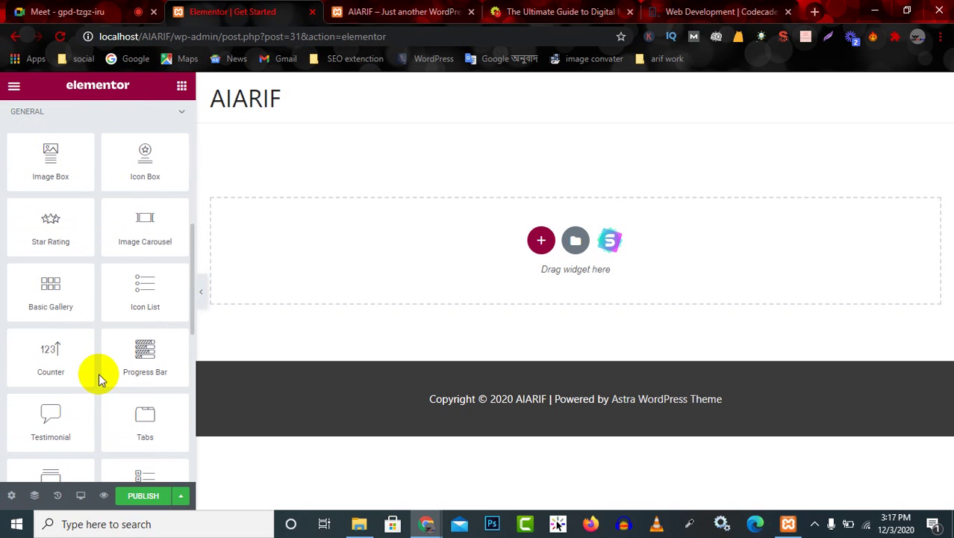
{"action": "left_click", "coordinate": [184, 87]}
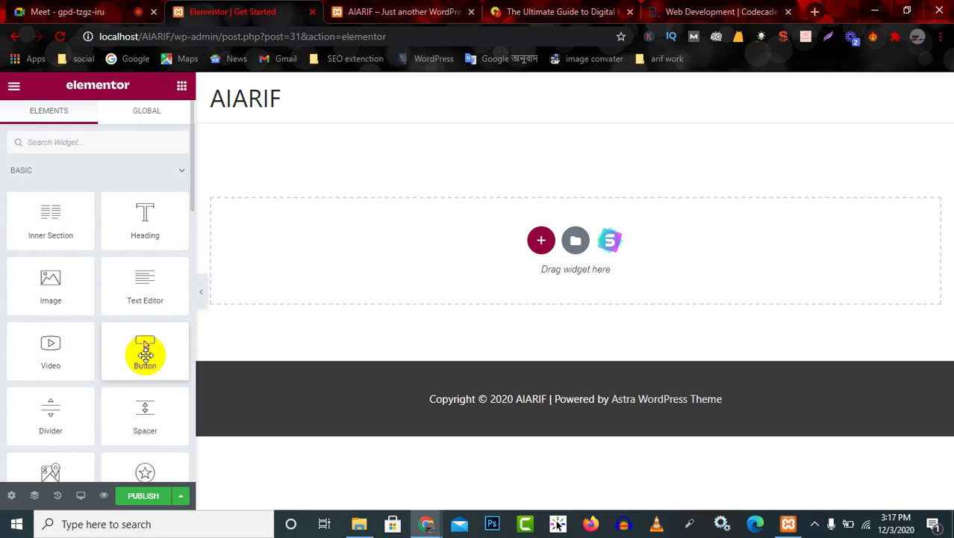
Examine the buttons on the Codecademy Web Development page and the DigitalMarketer guide, and return to the Elementor widget list
{"action": "left_click", "coordinate": [710, 12]}
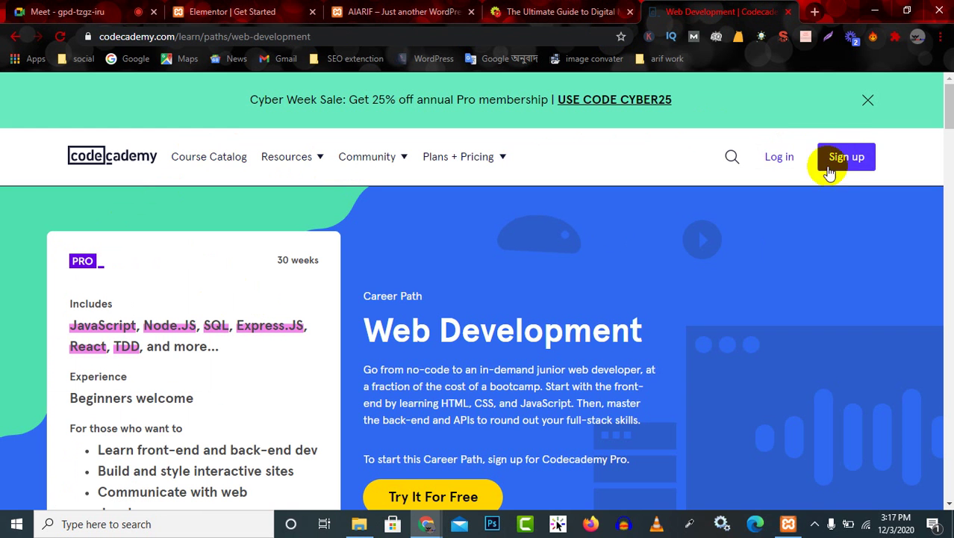
{"action": "scroll", "coordinate": [732, 192], "scroll_direction": "down", "scroll_amount": 5}
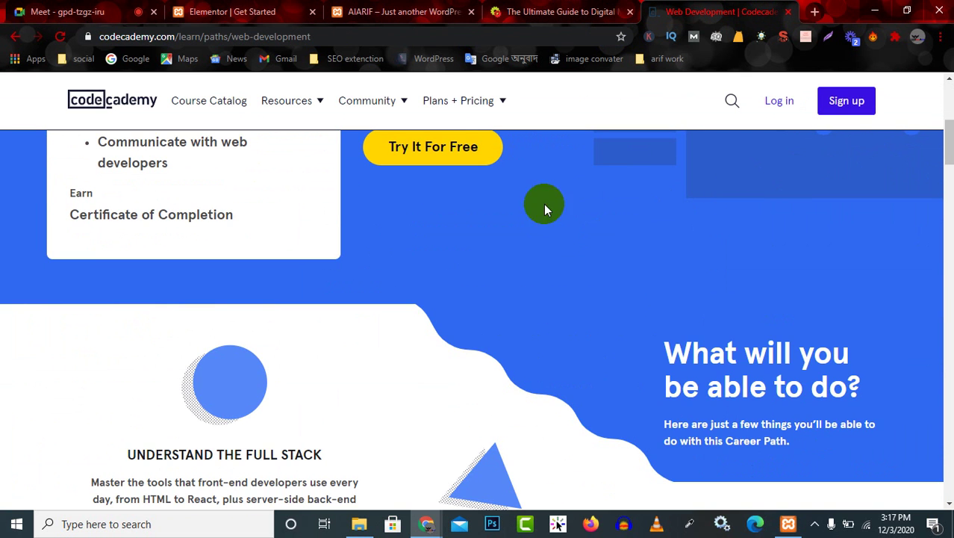
{"action": "scroll", "coordinate": [448, 209], "scroll_direction": "up", "scroll_amount": 1}
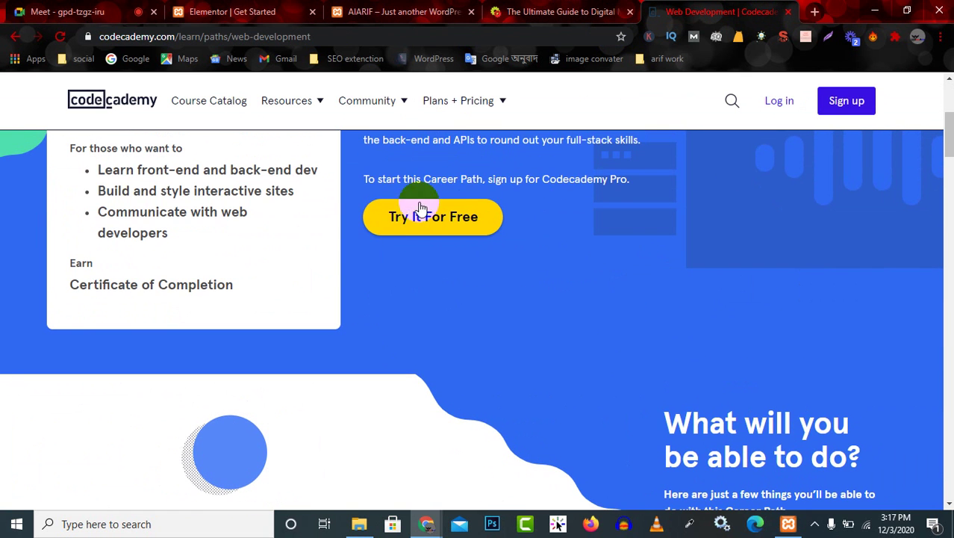
{"action": "left_click", "coordinate": [560, 11]}
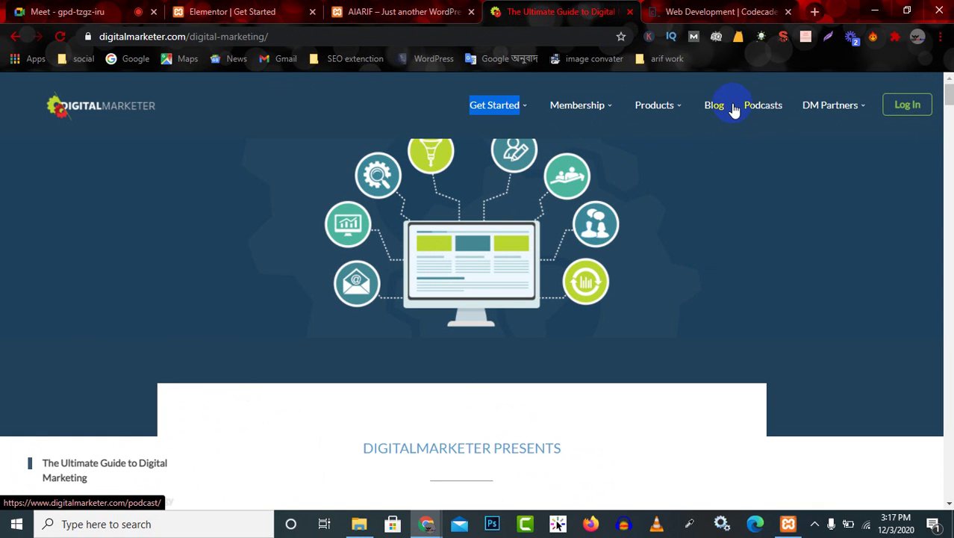
{"action": "scroll", "coordinate": [543, 132], "scroll_direction": "down", "scroll_amount": 5}
{"action": "scroll", "coordinate": [478, 236], "scroll_direction": "down", "scroll_amount": 12}
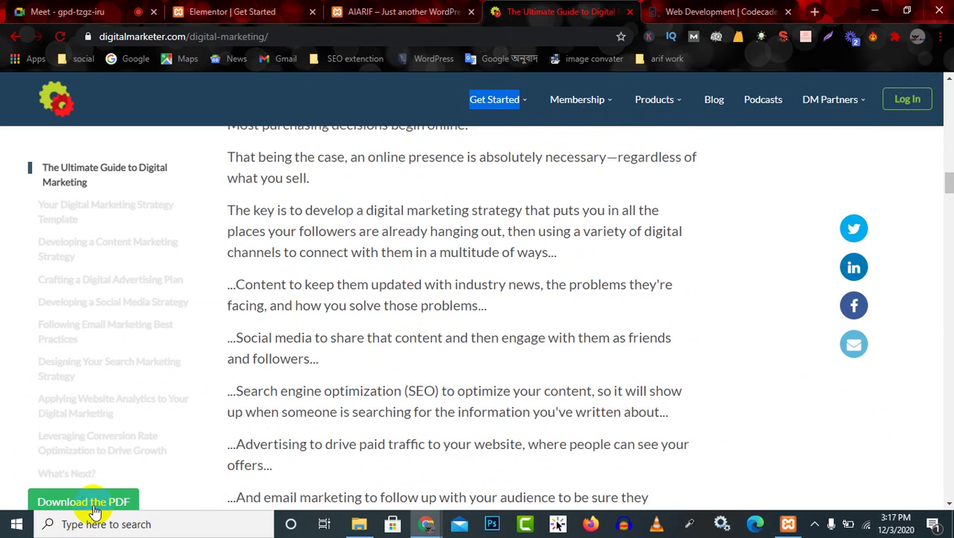
{"action": "scroll", "coordinate": [96, 507], "scroll_direction": "up", "scroll_amount": 1}
{"action": "scroll", "coordinate": [473, 174], "scroll_direction": "down", "scroll_amount": 15}
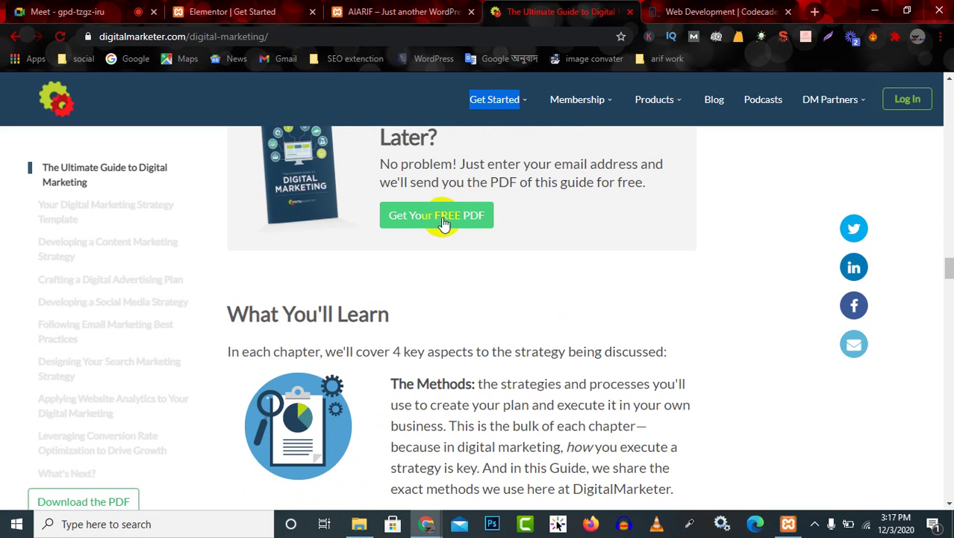
{"action": "scroll", "coordinate": [490, 340], "scroll_direction": "down", "scroll_amount": 15}
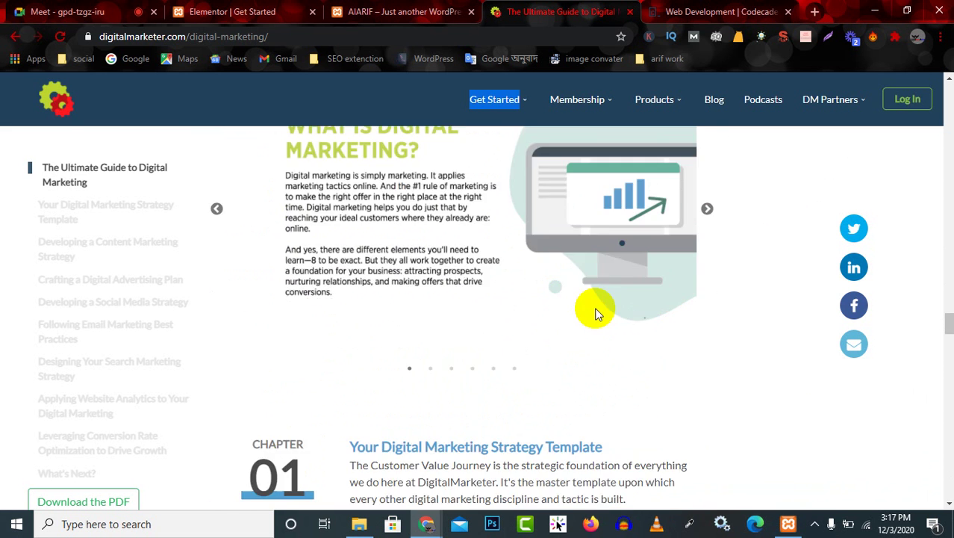
{"action": "left_click", "coordinate": [82, 11]}
{"action": "left_click", "coordinate": [254, 11]}
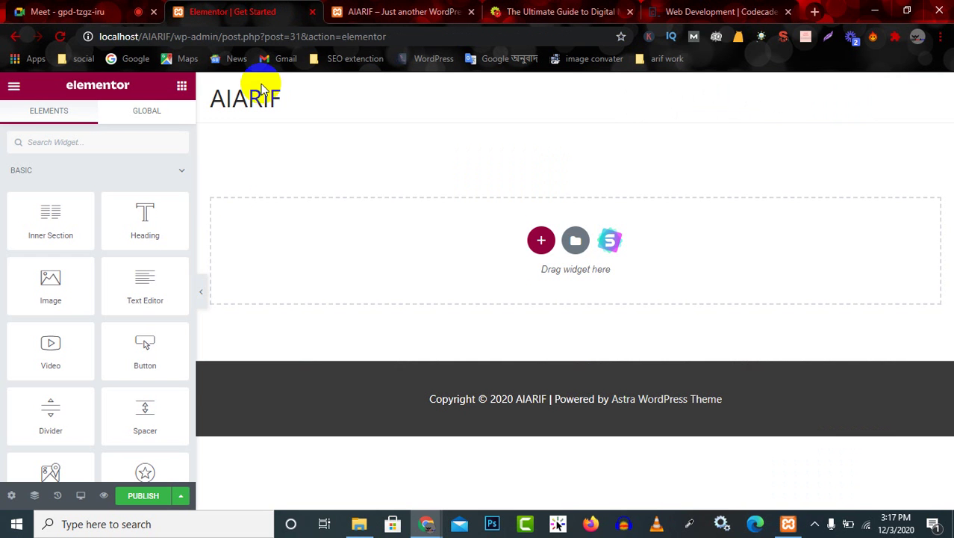
{"action": "scroll", "coordinate": [175, 366], "scroll_direction": "down", "scroll_amount": 2}
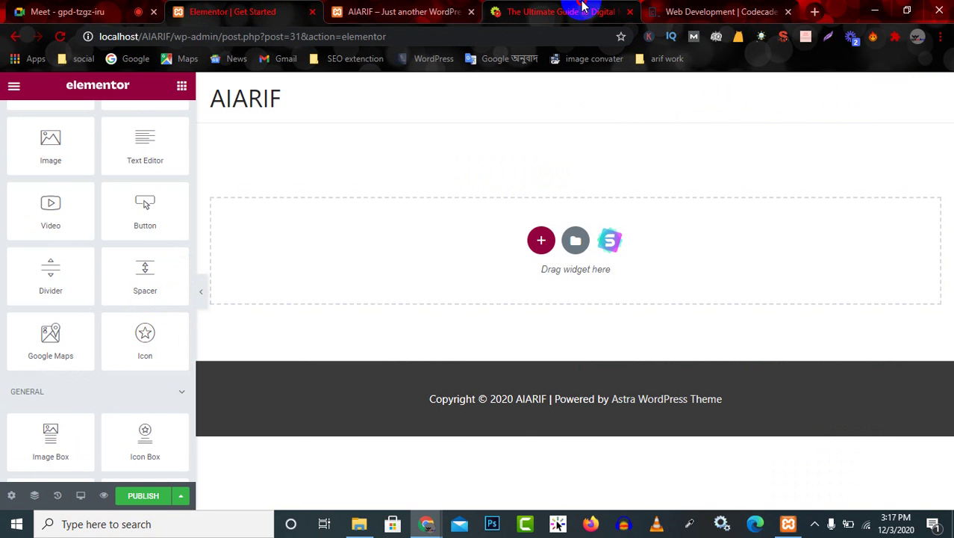
Compare the DigitalMarketer header and social icons with the Elementor widgets, and examine the feature sections on the Codecademy page
{"action": "left_click", "coordinate": [579, 9]}
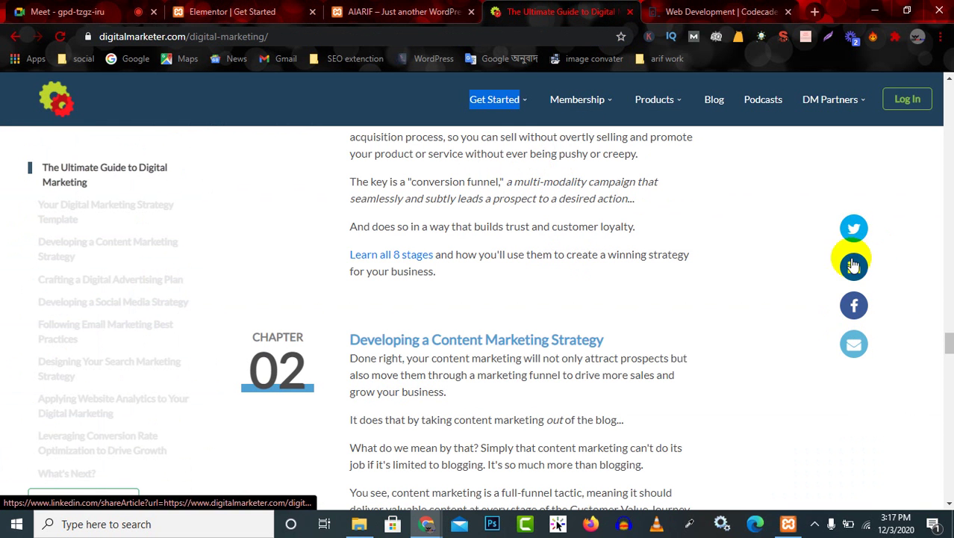
{"action": "left_click", "coordinate": [904, 108]}
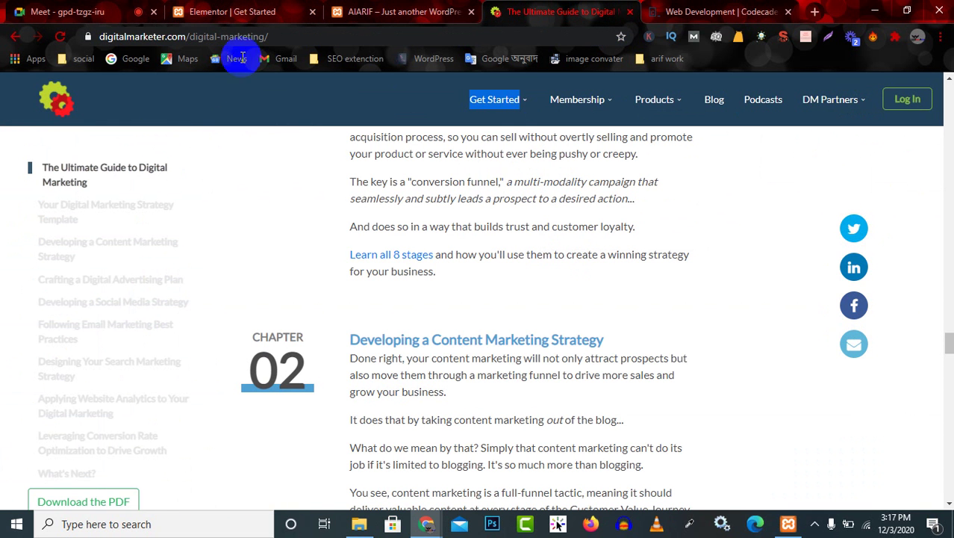
{"action": "left_click", "coordinate": [224, 11]}
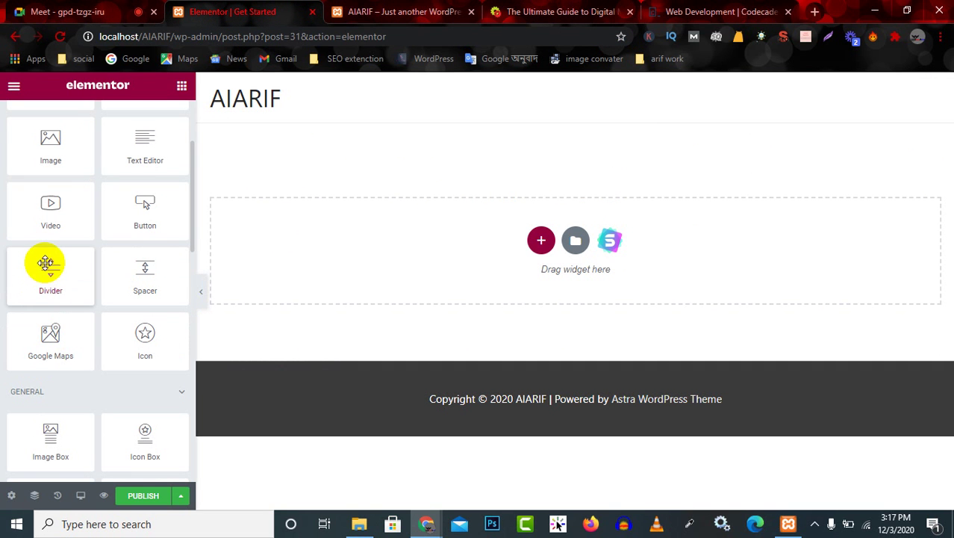
{"action": "left_click", "coordinate": [702, 9]}
{"action": "scroll", "coordinate": [379, 279], "scroll_direction": "down", "scroll_amount": 7}
{"action": "scroll", "coordinate": [511, 277], "scroll_direction": "up", "scroll_amount": 3}
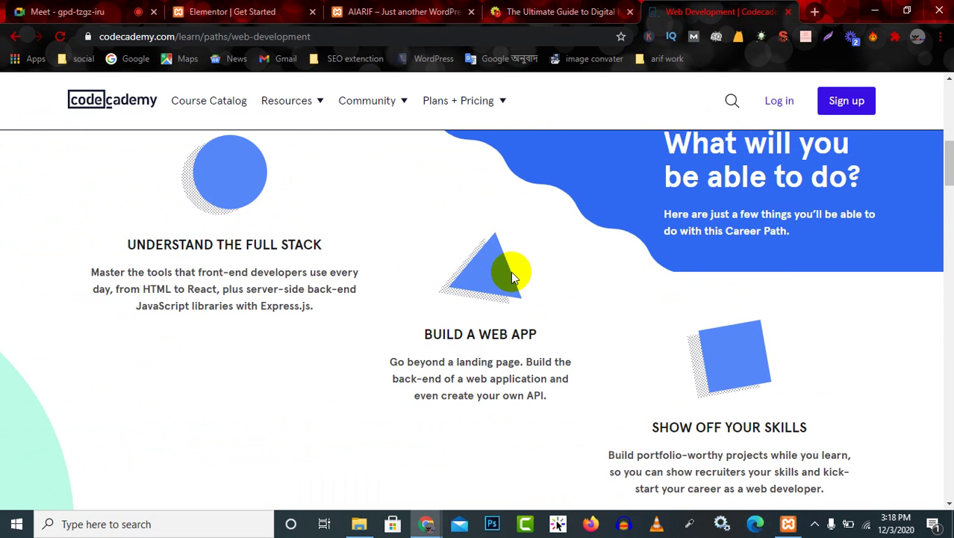
Examine the DigitalMarketer guide's chapter sections and the spacing around Start Chapter 1, and return to Elementor's basic widgets
{"action": "left_click", "coordinate": [551, 12]}
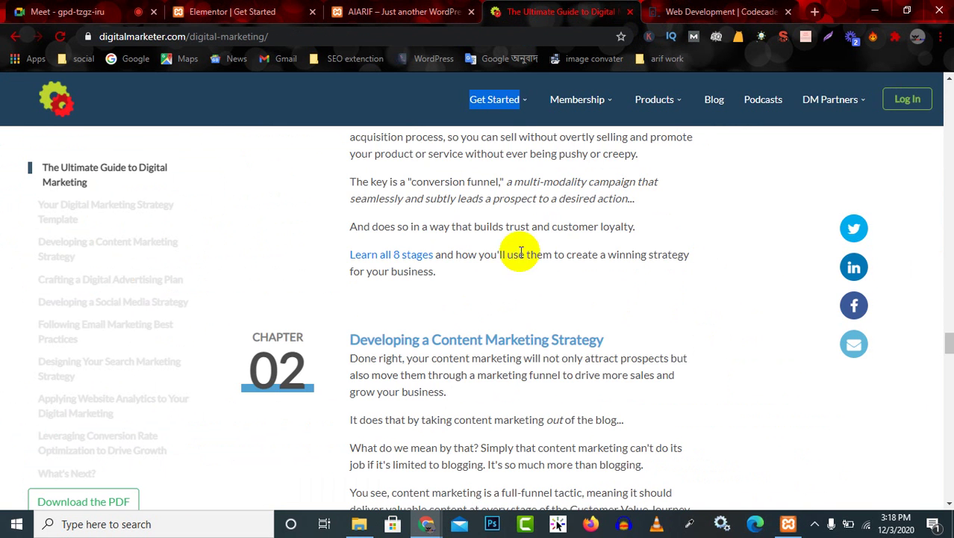
{"action": "scroll", "coordinate": [454, 267], "scroll_direction": "down", "scroll_amount": 20}
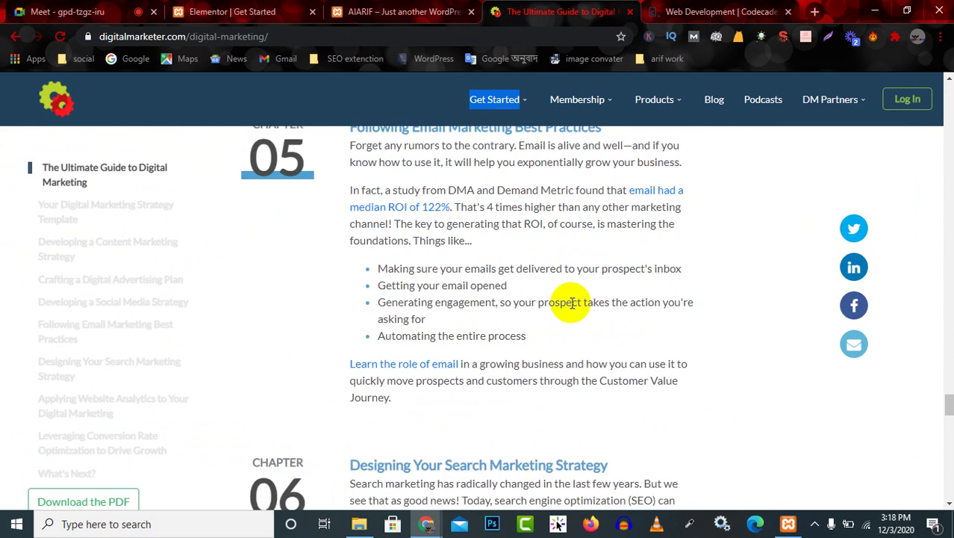
{"action": "scroll", "coordinate": [572, 308], "scroll_direction": "down", "scroll_amount": 8}
{"action": "scroll", "coordinate": [467, 317], "scroll_direction": "up", "scroll_amount": 4}
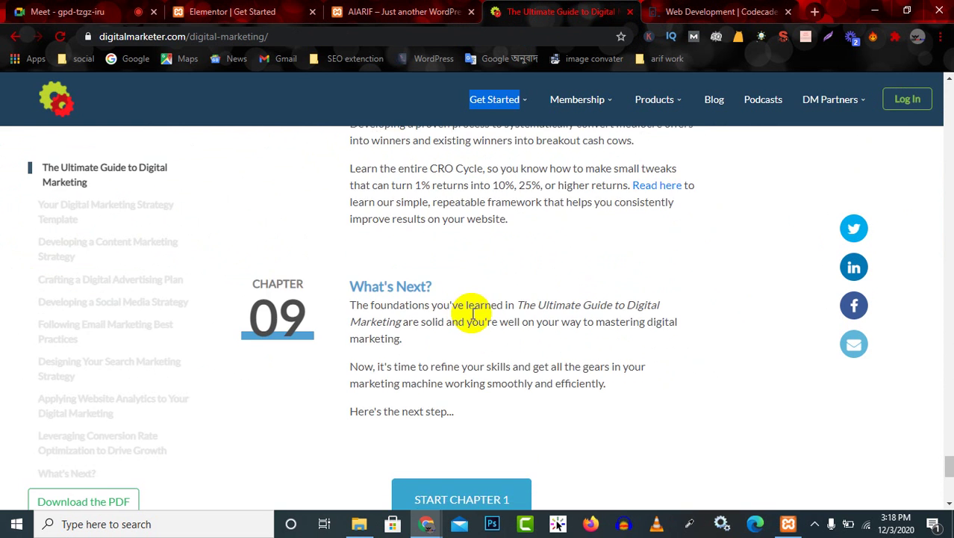
{"action": "scroll", "coordinate": [471, 318], "scroll_direction": "down", "scroll_amount": 3}
{"action": "left_click", "coordinate": [419, 501]}
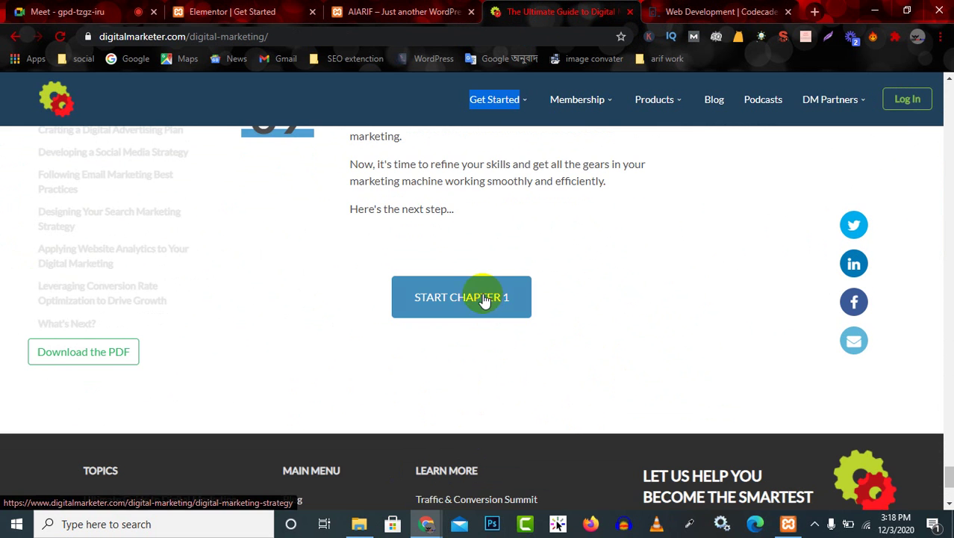
{"action": "scroll", "coordinate": [460, 256], "scroll_direction": "up", "scroll_amount": 5}
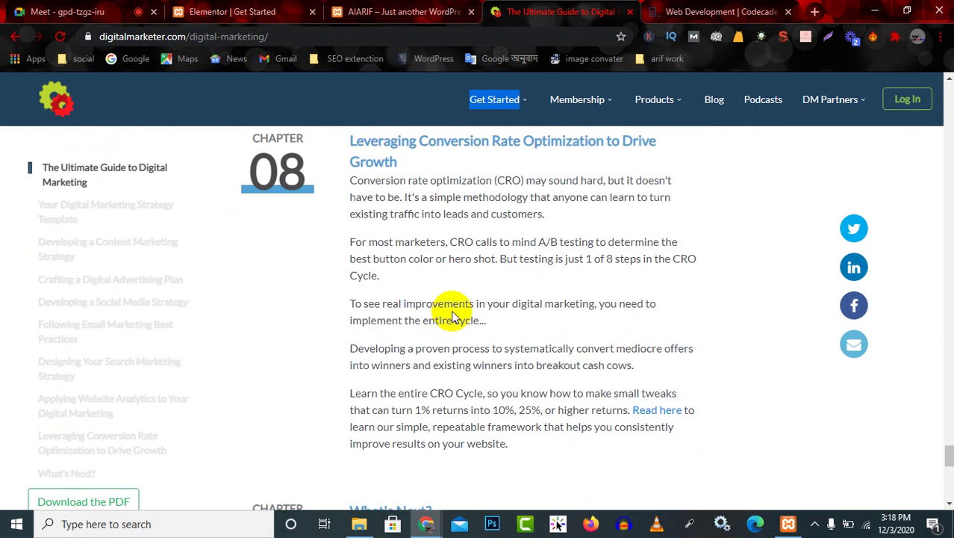
{"action": "scroll", "coordinate": [437, 306], "scroll_direction": "down", "scroll_amount": 2}
{"action": "scroll", "coordinate": [384, 351], "scroll_direction": "up", "scroll_amount": 3}
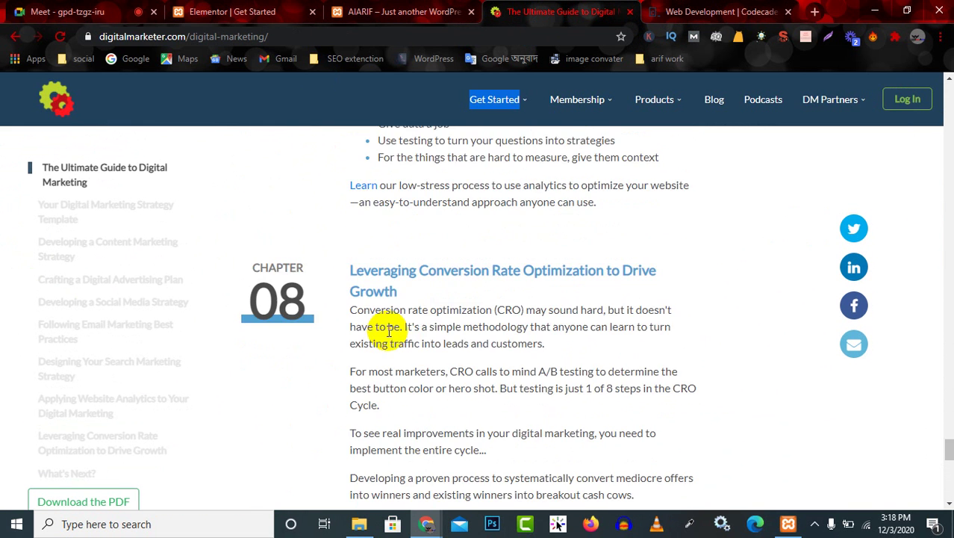
{"action": "scroll", "coordinate": [611, 336], "scroll_direction": "down", "scroll_amount": 5}
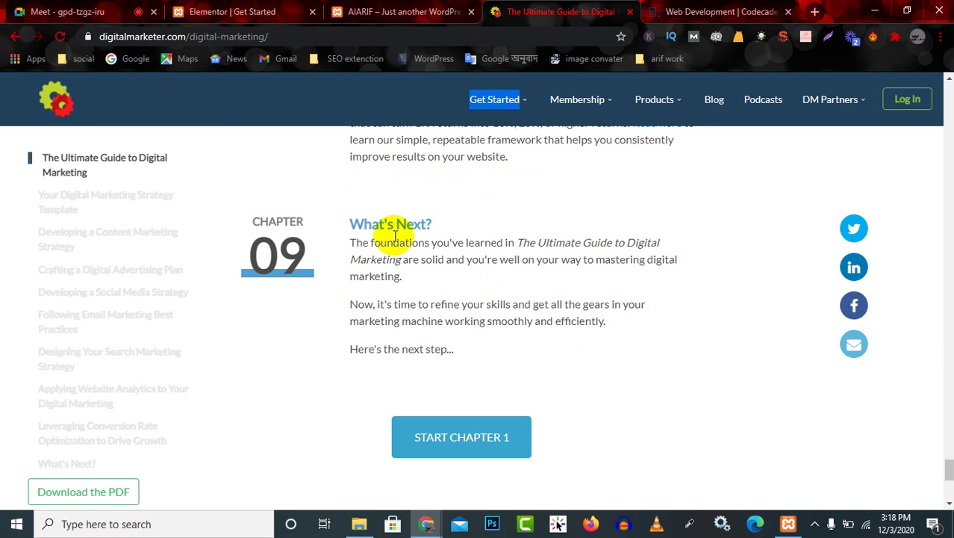
{"action": "scroll", "coordinate": [373, 241], "scroll_direction": "up", "scroll_amount": 1}
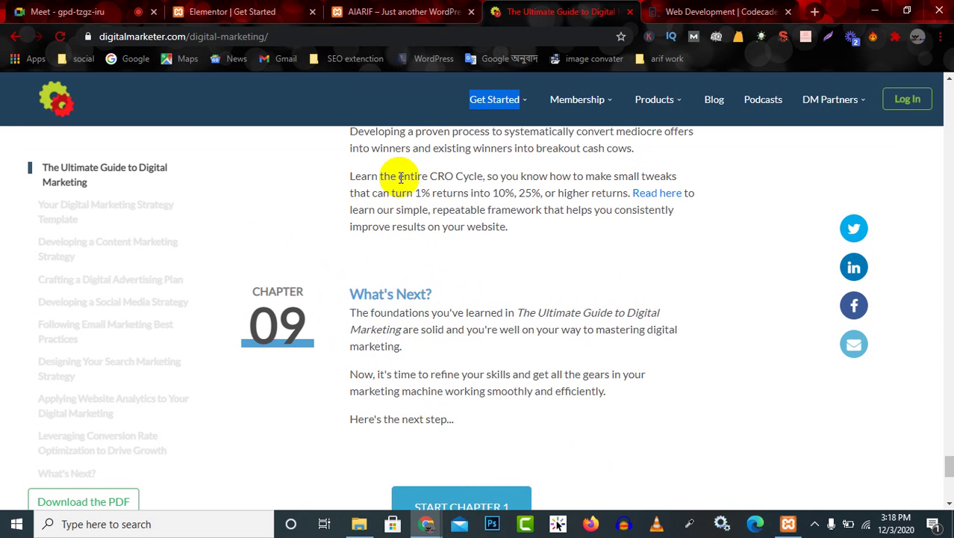
{"action": "left_click", "coordinate": [237, 8]}
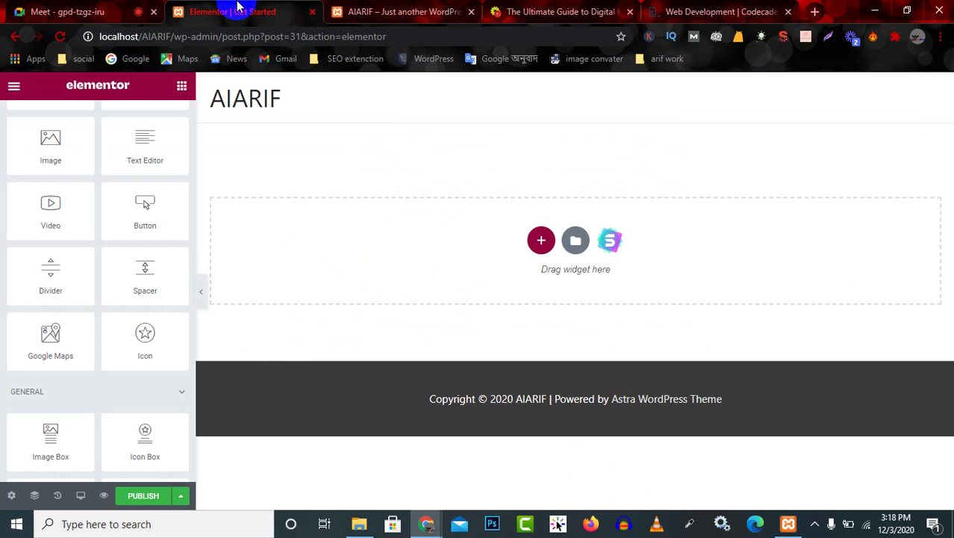
{"action": "scroll", "coordinate": [144, 188], "scroll_direction": "up", "scroll_amount": 3}
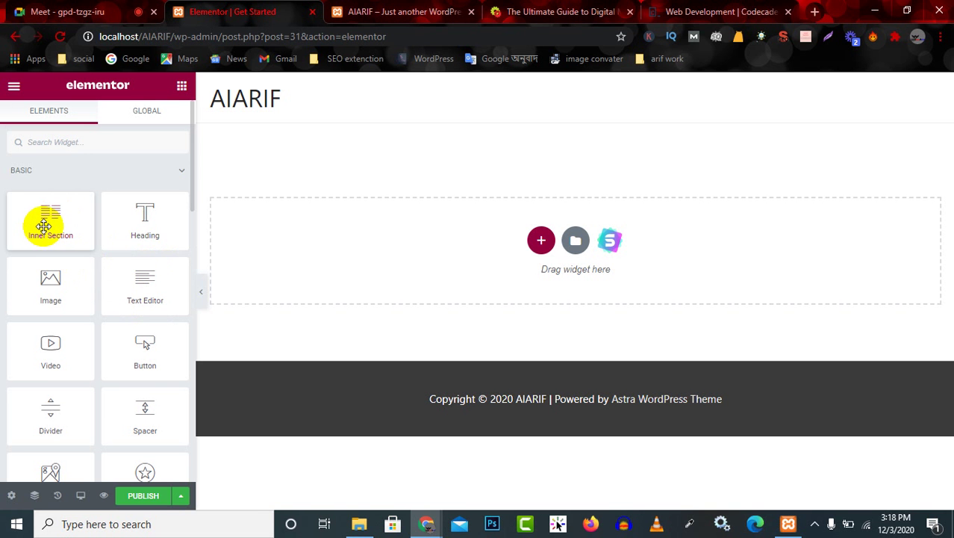
Examine the numbered chapter headings and text blocks of the DigitalMarketer guide, from Chapter 09 back to Chapters 02 to 05
{"action": "left_click", "coordinate": [560, 11]}
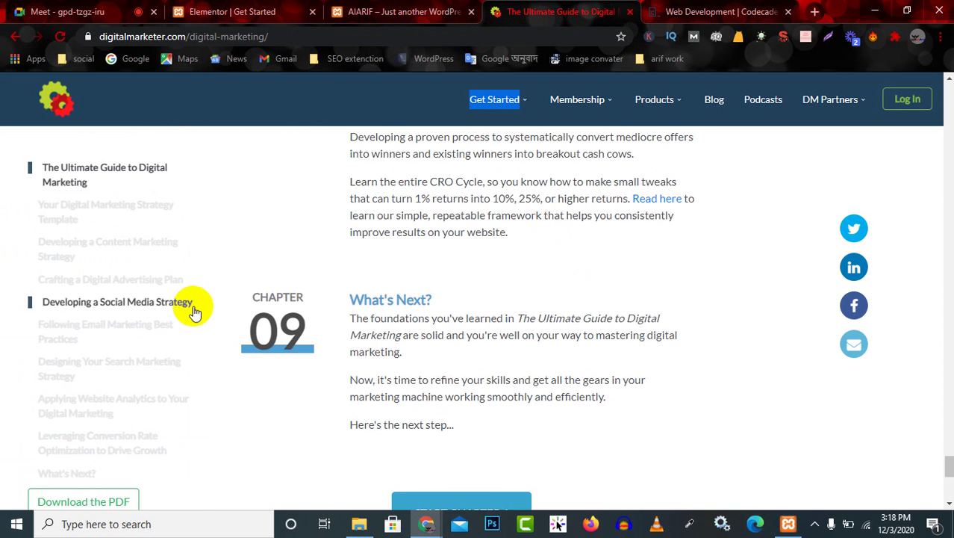
{"action": "scroll", "coordinate": [415, 309], "scroll_direction": "up", "scroll_amount": 20}
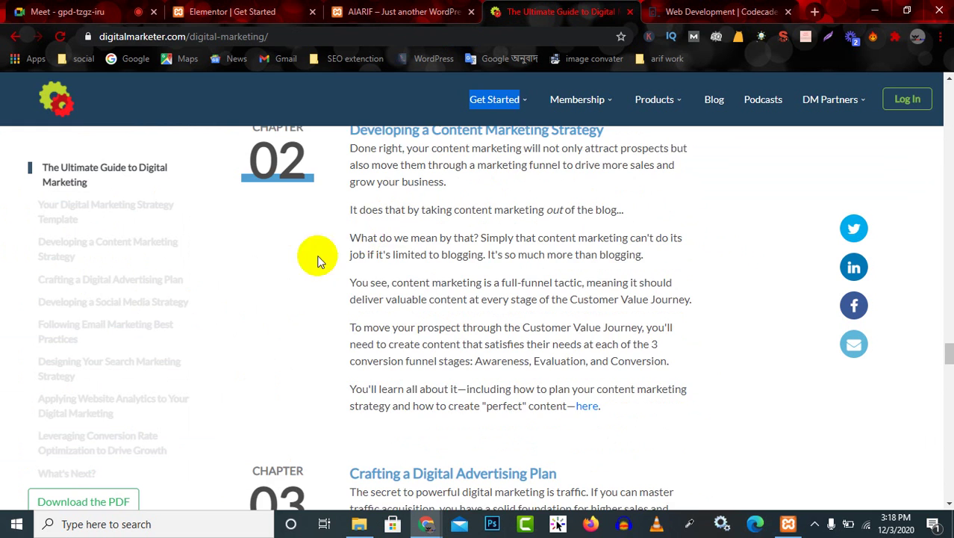
{"action": "scroll", "coordinate": [317, 259], "scroll_direction": "down", "scroll_amount": 6}
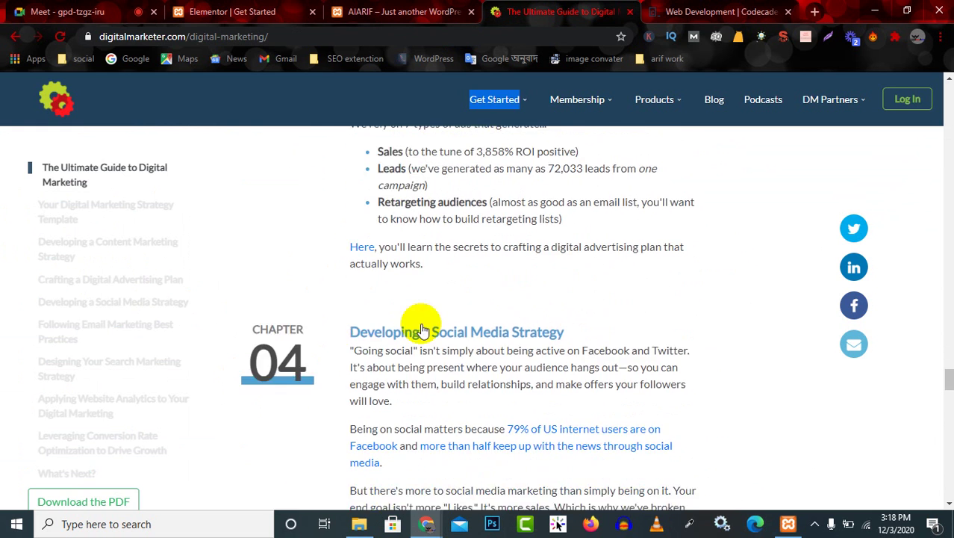
{"action": "scroll", "coordinate": [422, 330], "scroll_direction": "down", "scroll_amount": 6}
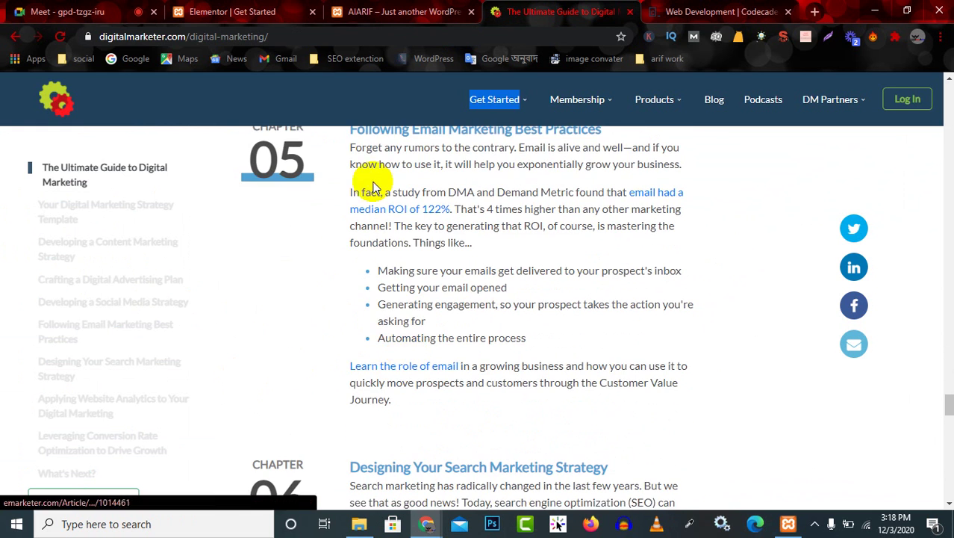
{"action": "scroll", "coordinate": [389, 351], "scroll_direction": "up", "scroll_amount": 1}
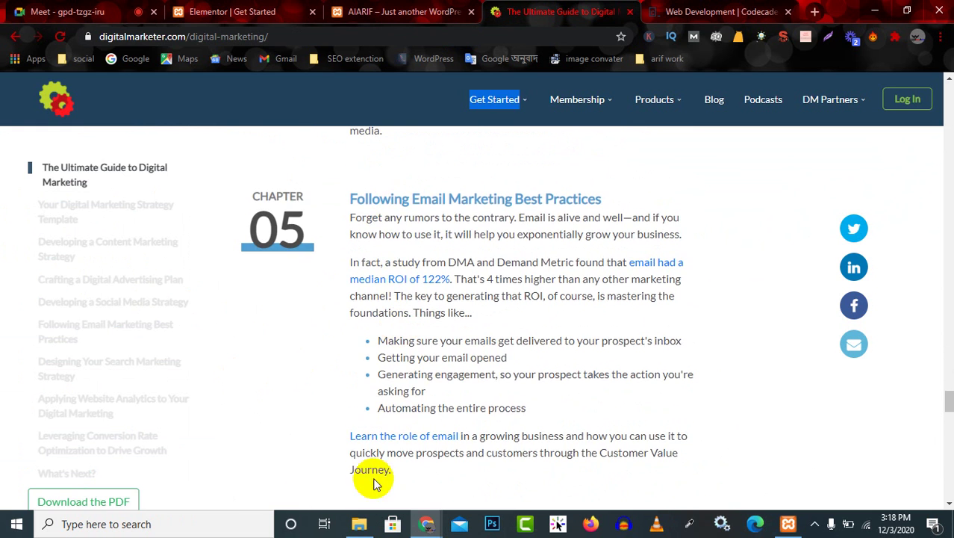
Examine the "What projects will you build?" cards and the embedded TL;DR video on the Codecademy Web Development page
{"action": "left_click", "coordinate": [221, 7]}
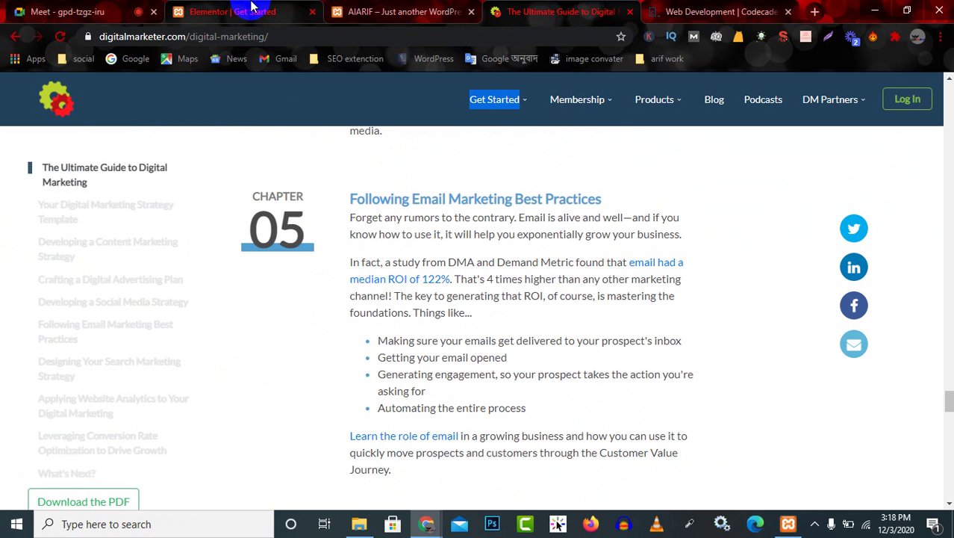
{"action": "left_click", "coordinate": [742, 10]}
{"action": "scroll", "coordinate": [448, 261], "scroll_direction": "down", "scroll_amount": 3}
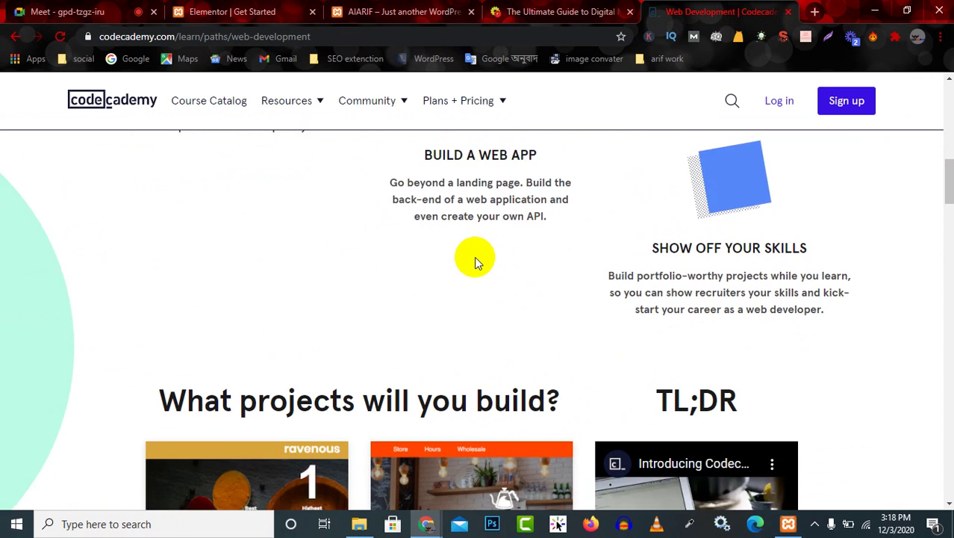
{"action": "scroll", "coordinate": [294, 281], "scroll_direction": "down", "scroll_amount": 4}
{"action": "scroll", "coordinate": [290, 269], "scroll_direction": "up", "scroll_amount": 1}
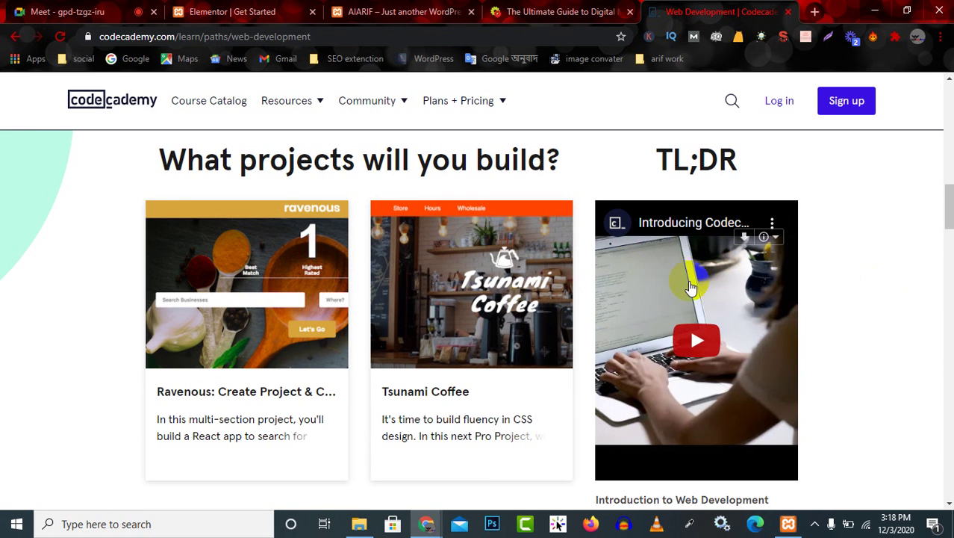
{"action": "scroll", "coordinate": [695, 298], "scroll_direction": "down", "scroll_amount": 2}
{"action": "scroll", "coordinate": [695, 247], "scroll_direction": "up", "scroll_amount": 2}
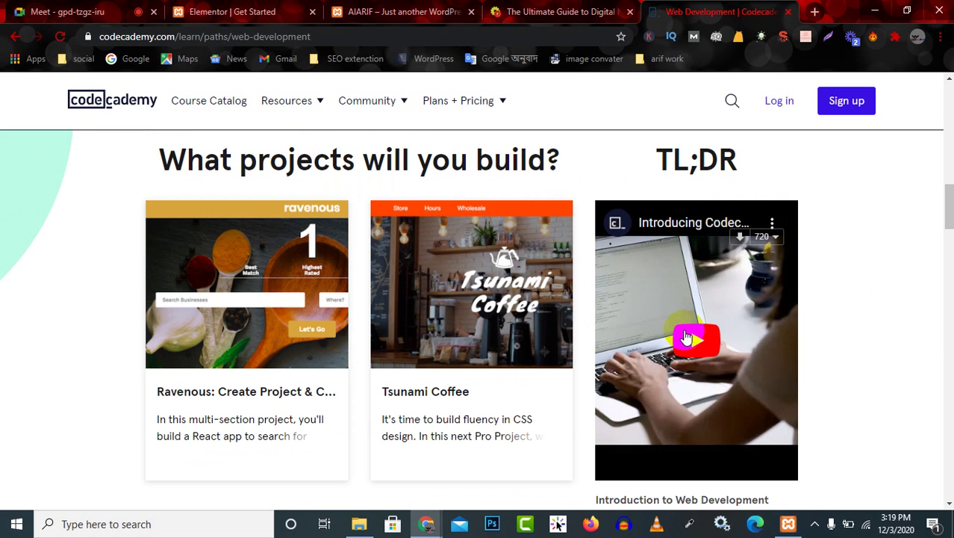
Return to the Elementor editor and look through its General widgets, from Image Box to Read More
{"action": "left_click", "coordinate": [384, 6]}
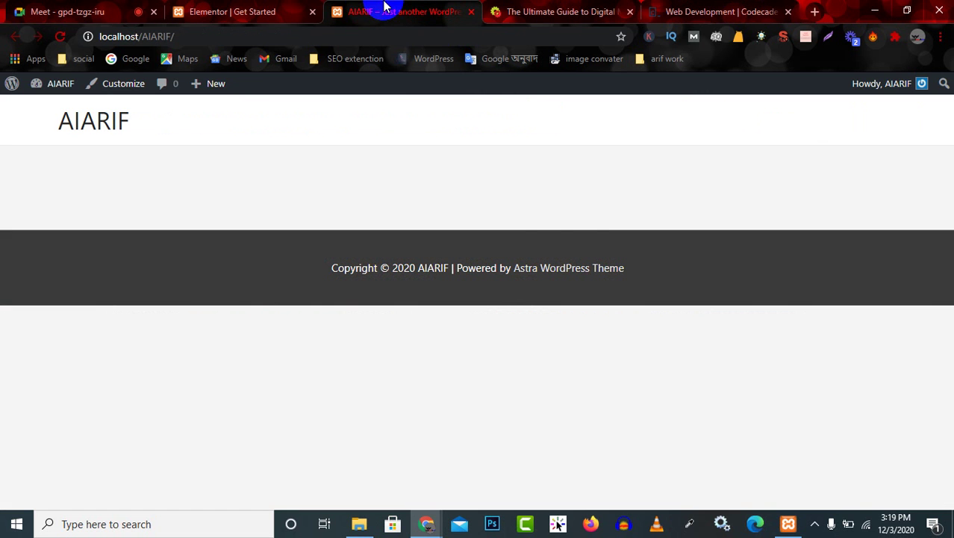
{"action": "left_click", "coordinate": [259, 9]}
{"action": "scroll", "coordinate": [127, 326], "scroll_direction": "down", "scroll_amount": 4}
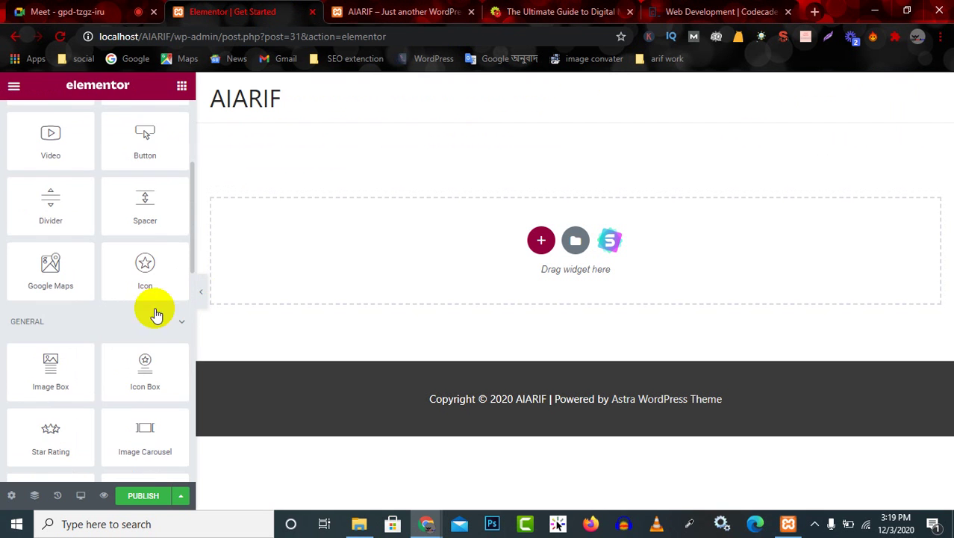
{"action": "scroll", "coordinate": [74, 362], "scroll_direction": "down", "scroll_amount": 3}
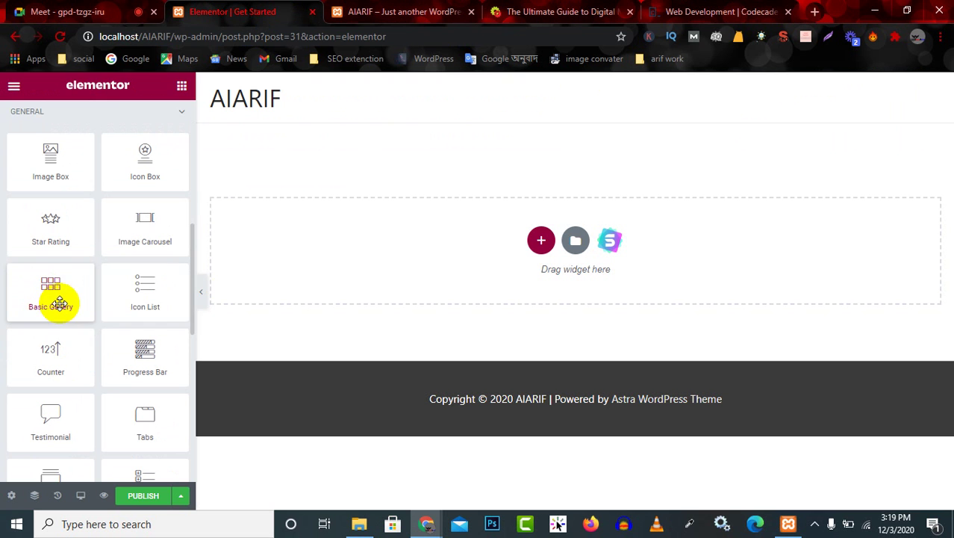
{"action": "scroll", "coordinate": [140, 392], "scroll_direction": "down", "scroll_amount": 2}
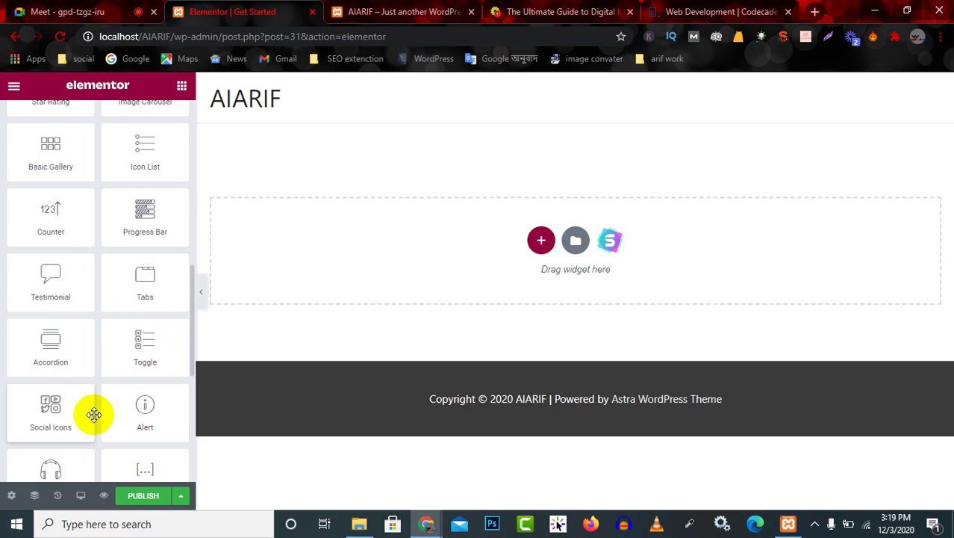
{"action": "scroll", "coordinate": [83, 403], "scroll_direction": "up", "scroll_amount": 1}
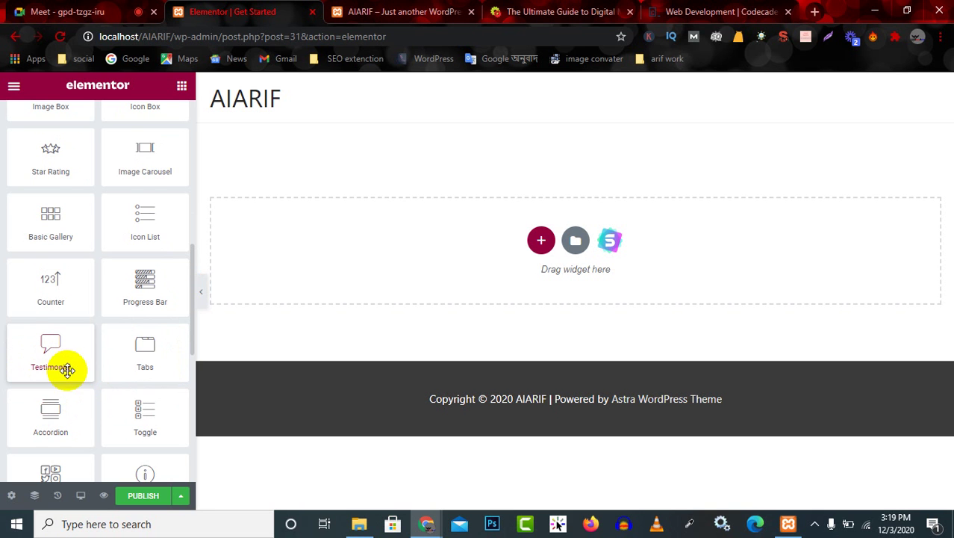
{"action": "scroll", "coordinate": [96, 374], "scroll_direction": "down", "scroll_amount": 1}
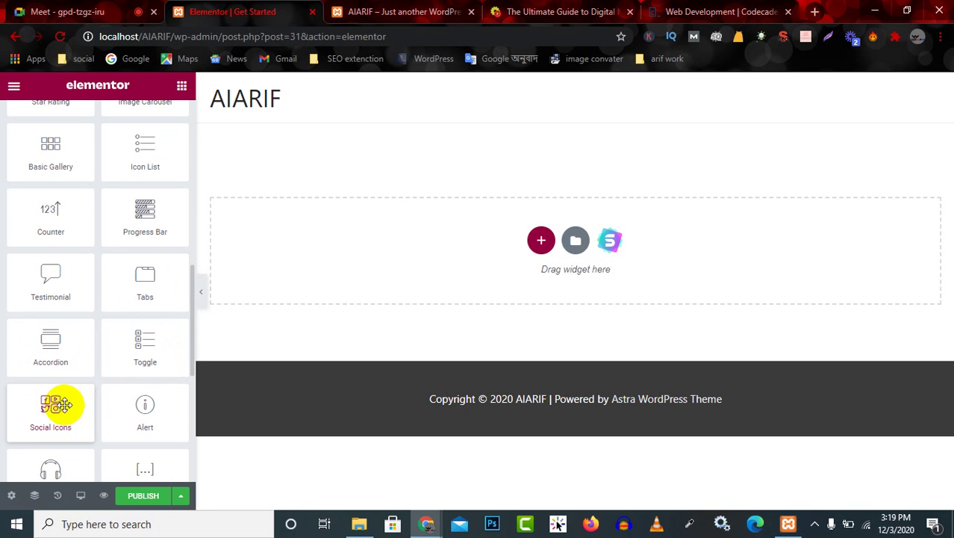
{"action": "scroll", "coordinate": [52, 403], "scroll_direction": "down", "scroll_amount": 1}
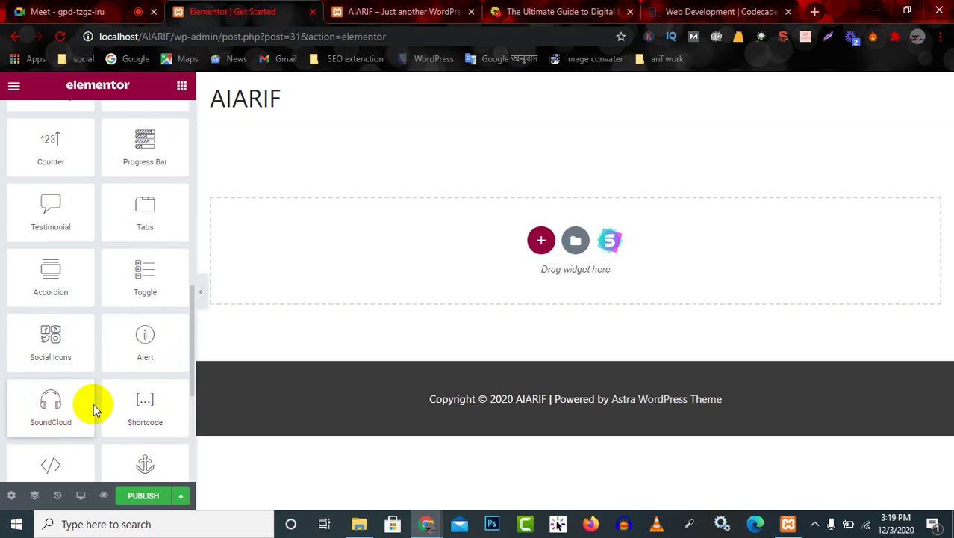
{"action": "scroll", "coordinate": [142, 396], "scroll_direction": "down", "scroll_amount": 1}
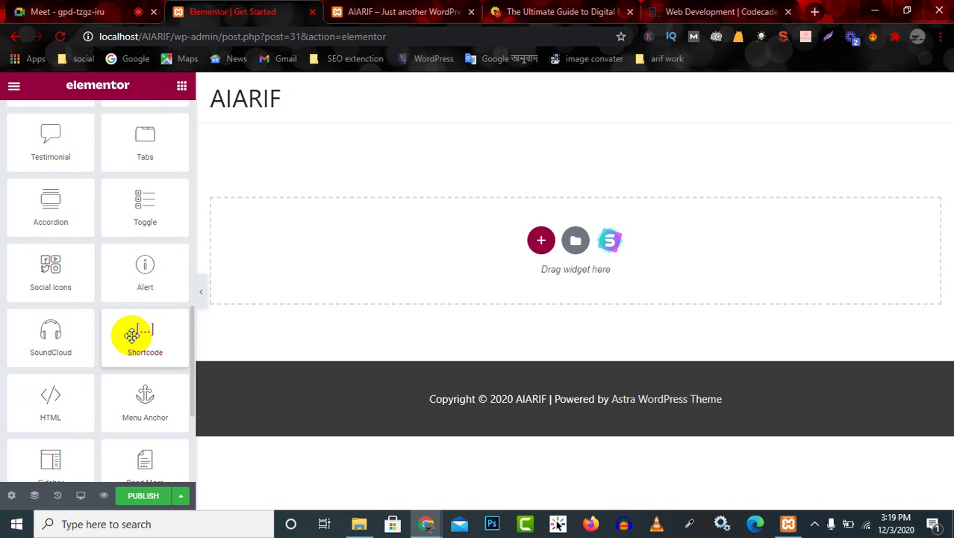
{"action": "scroll", "coordinate": [126, 351], "scroll_direction": "down", "scroll_amount": 1}
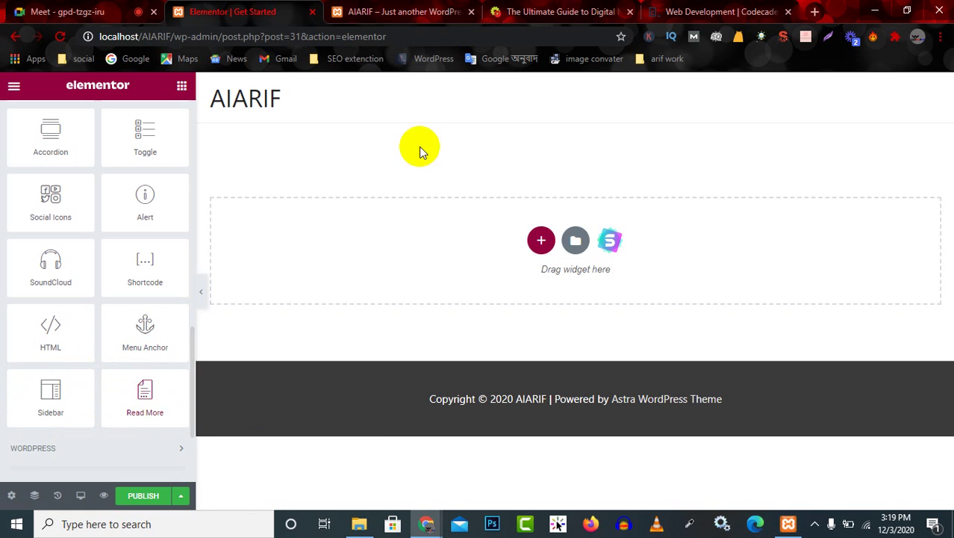
Examine Chapters 06 to 09 of the DigitalMarketer guide, the "Customer Value" text and the Start Chapter 1 button
{"action": "left_click", "coordinate": [601, 11]}
{"action": "scroll", "coordinate": [511, 286], "scroll_direction": "down", "scroll_amount": 4}
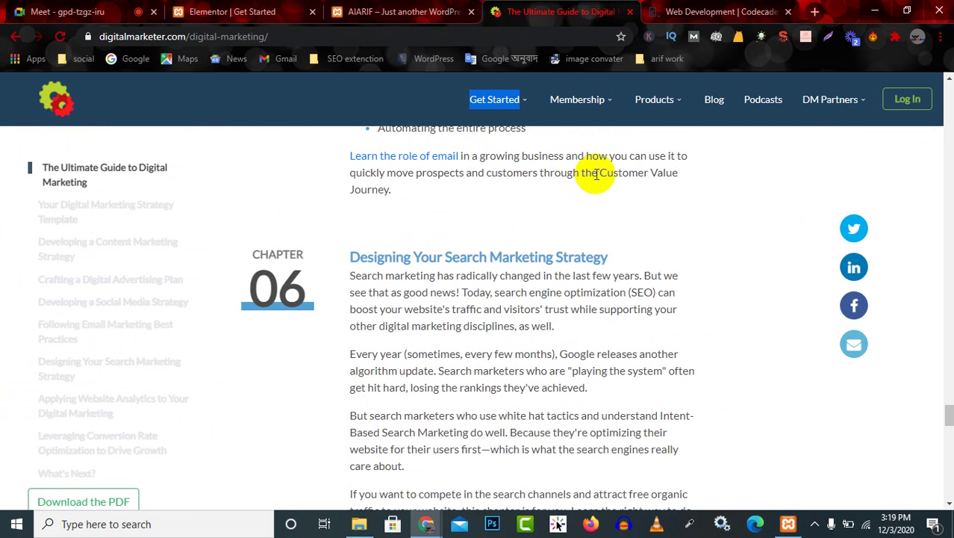
{"action": "left_click_drag", "start_coordinate": [601, 172], "coordinate": [678, 178]}
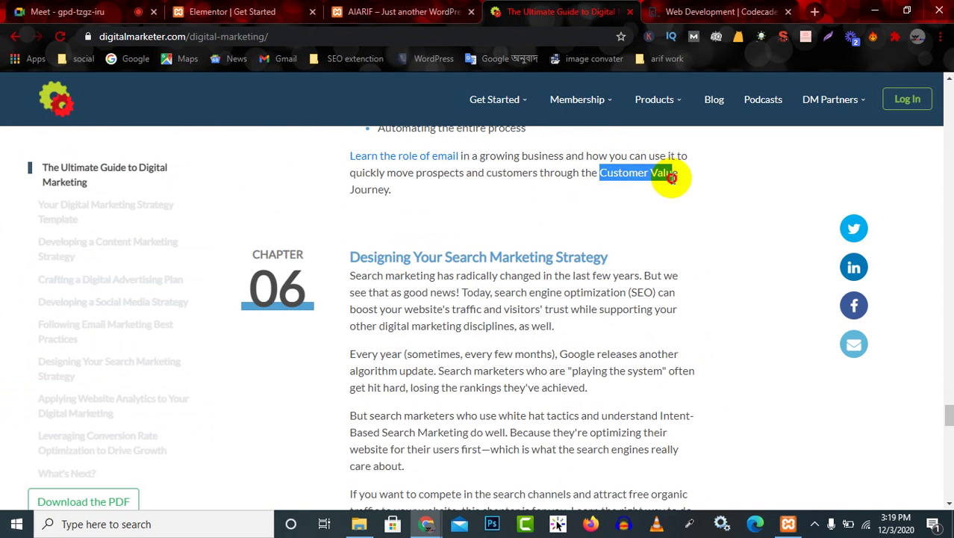
{"action": "scroll", "coordinate": [626, 279], "scroll_direction": "down", "scroll_amount": 20}
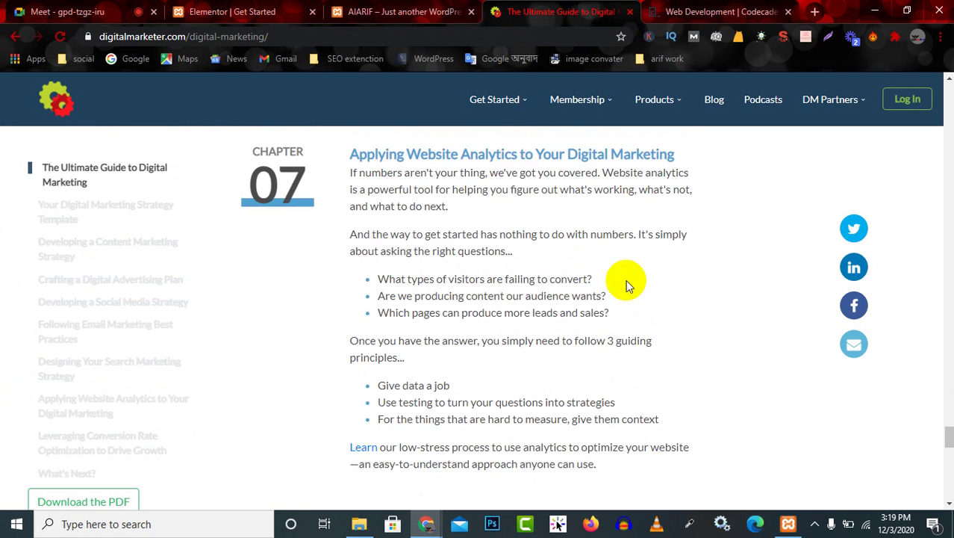
{"action": "scroll", "coordinate": [626, 305], "scroll_direction": "up", "scroll_amount": 2}
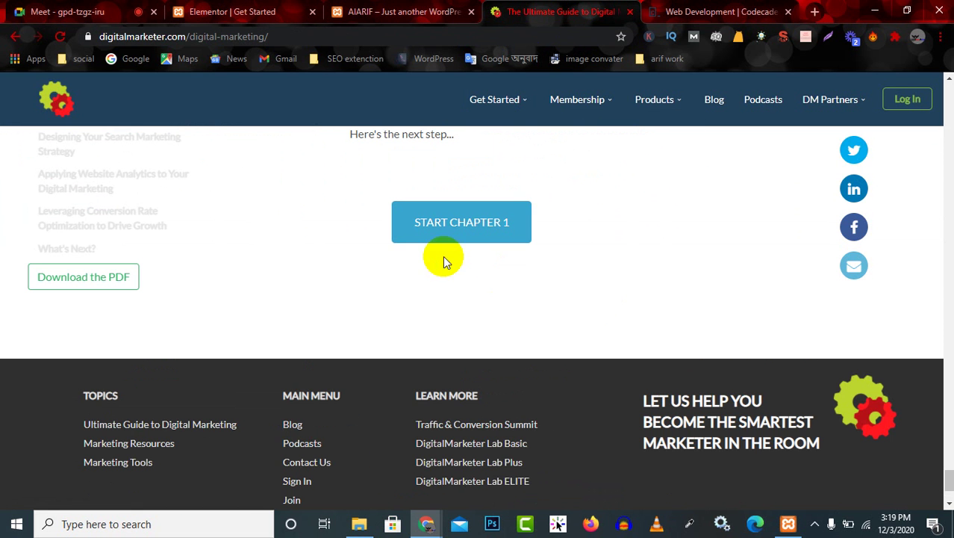
{"action": "scroll", "coordinate": [486, 258], "scroll_direction": "up", "scroll_amount": 4}
{"action": "scroll", "coordinate": [491, 347], "scroll_direction": "down", "scroll_amount": 1}
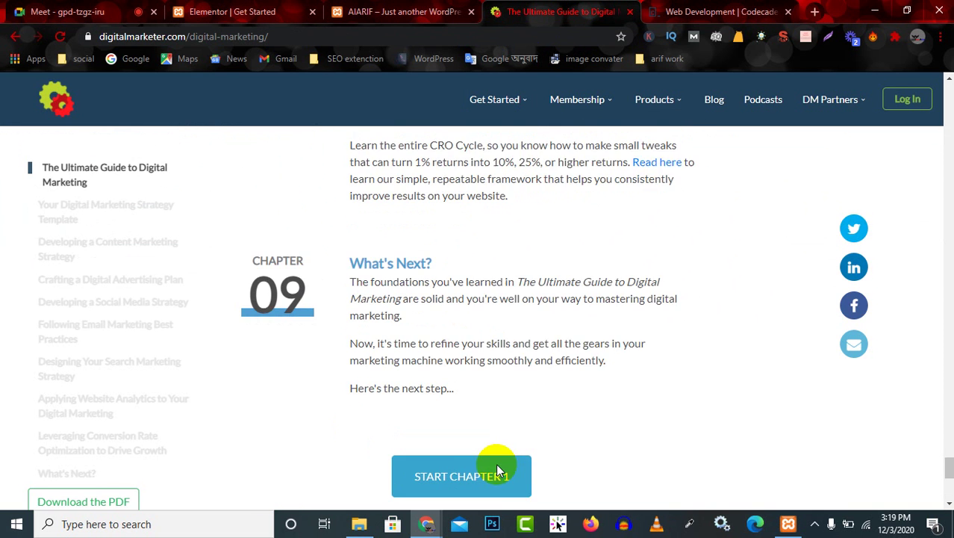
{"action": "left_click", "coordinate": [437, 436]}
{"action": "scroll", "coordinate": [441, 427], "scroll_direction": "up", "scroll_amount": 5}
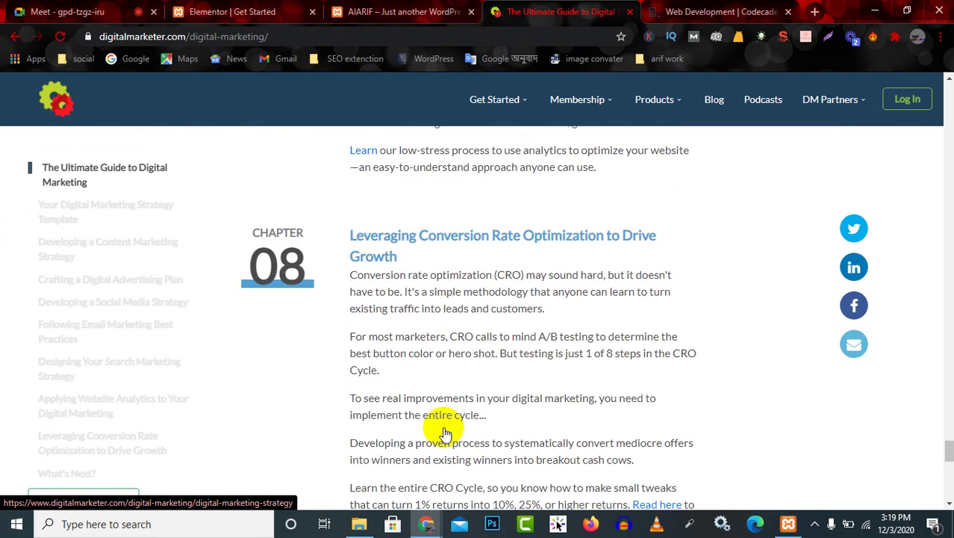
Compare Elementor's Sidebar widget with the chapter list beside the DigitalMarketer guide
{"action": "left_click", "coordinate": [231, 12]}
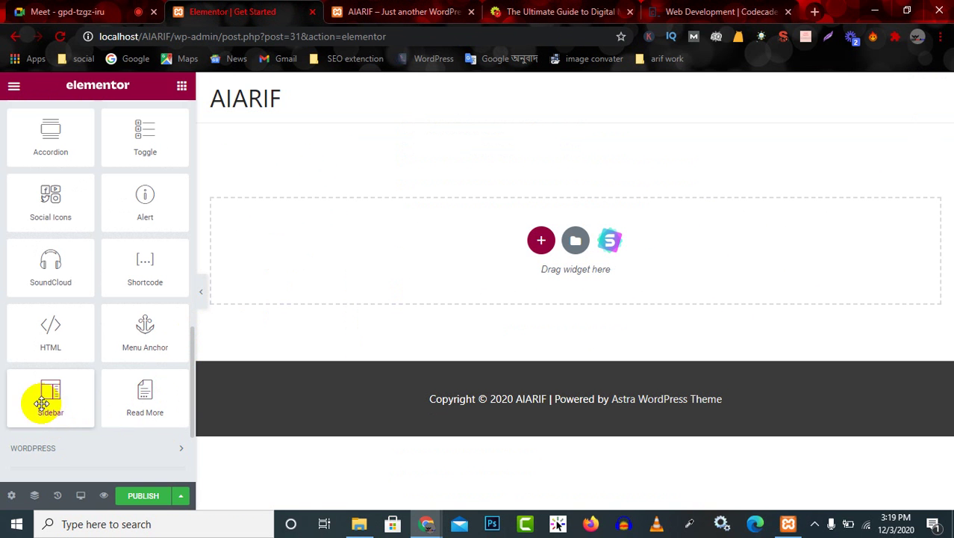
{"action": "left_click", "coordinate": [571, 14]}
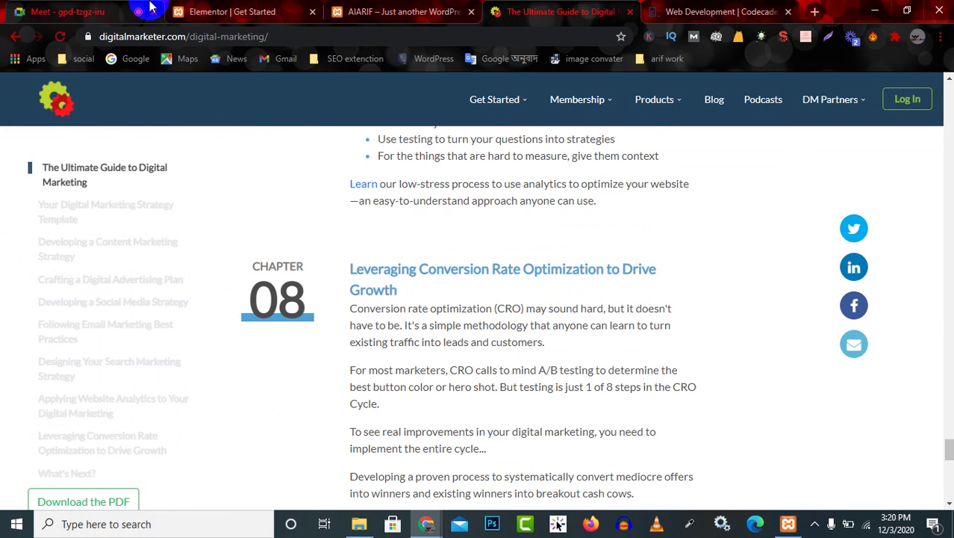
{"action": "left_click", "coordinate": [224, 12]}
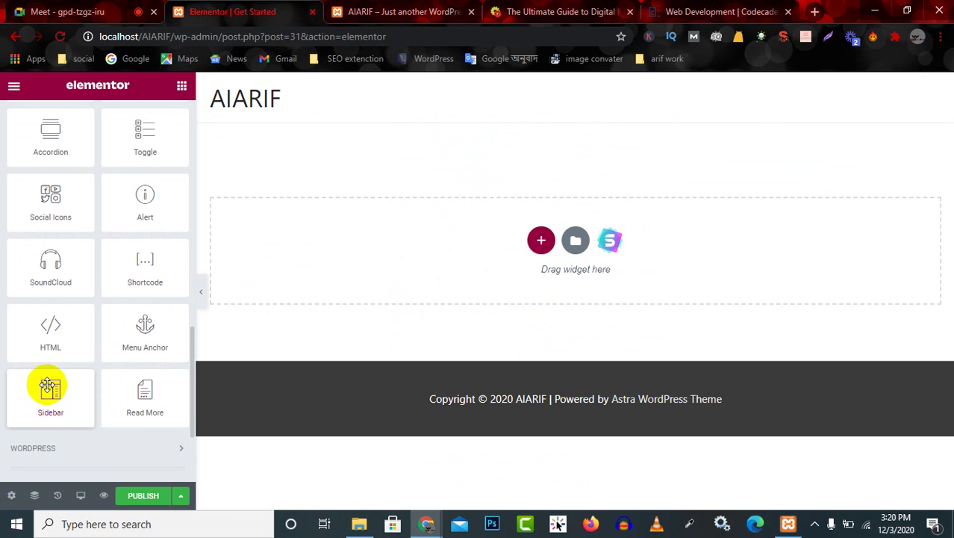
Review Elementor's whole widget list, from the WordPress section back to the Basic widgets
{"action": "scroll", "coordinate": [122, 392], "scroll_direction": "down", "scroll_amount": 2}
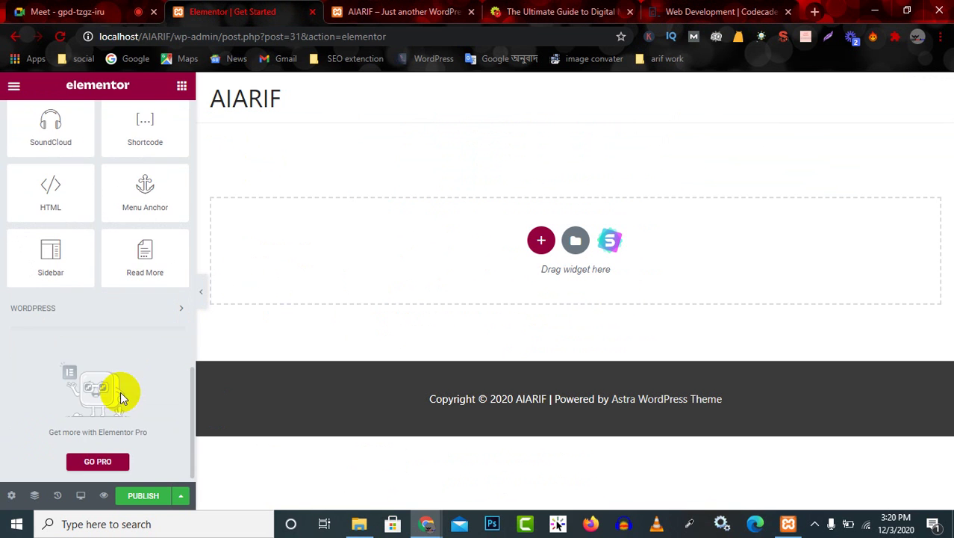
{"action": "scroll", "coordinate": [93, 370], "scroll_direction": "up", "scroll_amount": 8}
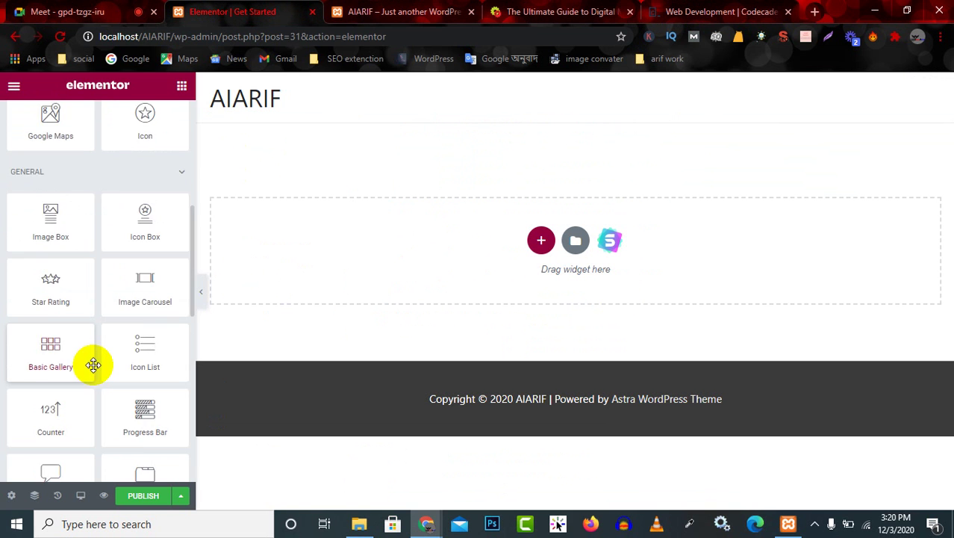
{"action": "scroll", "coordinate": [94, 364], "scroll_direction": "up", "scroll_amount": 5}
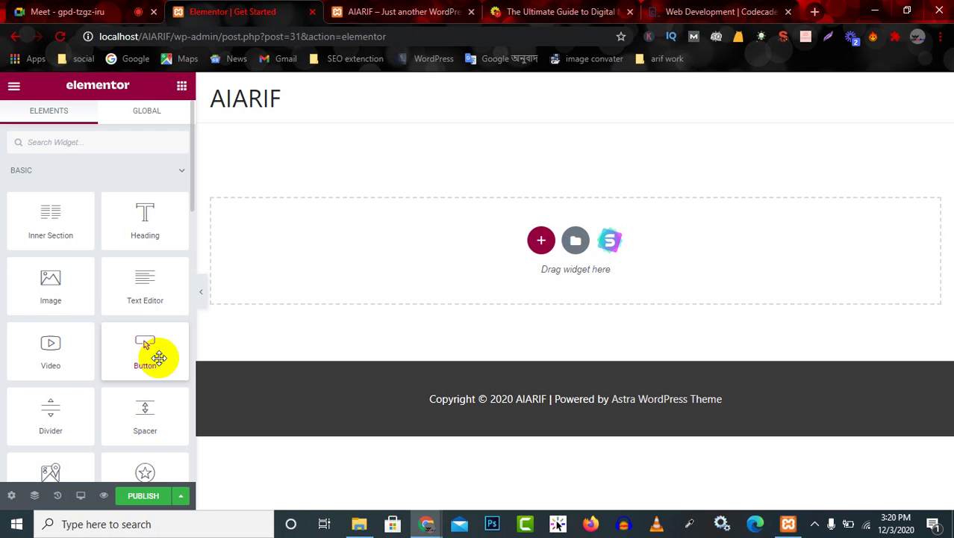
{"action": "scroll", "coordinate": [67, 217], "scroll_direction": "down", "scroll_amount": 3}
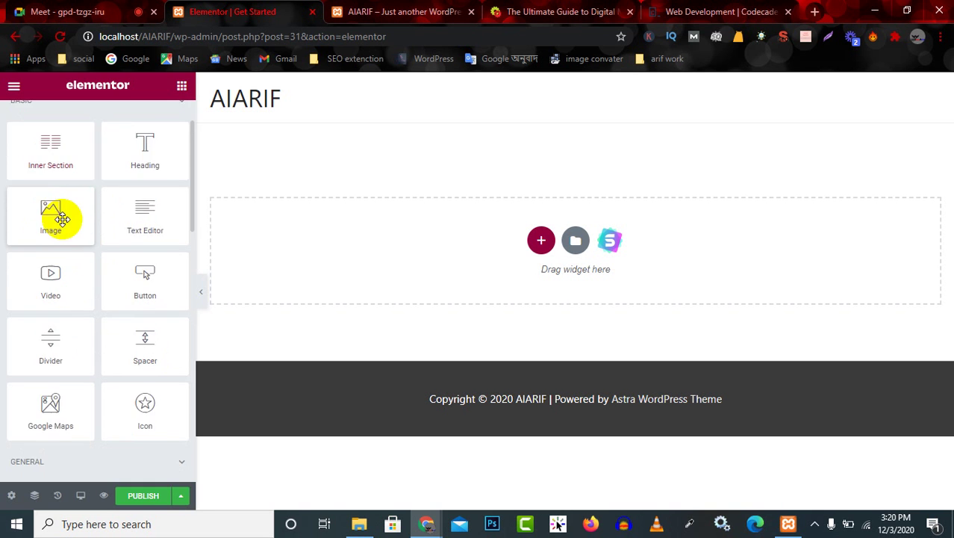
{"action": "scroll", "coordinate": [75, 243], "scroll_direction": "down", "scroll_amount": 5}
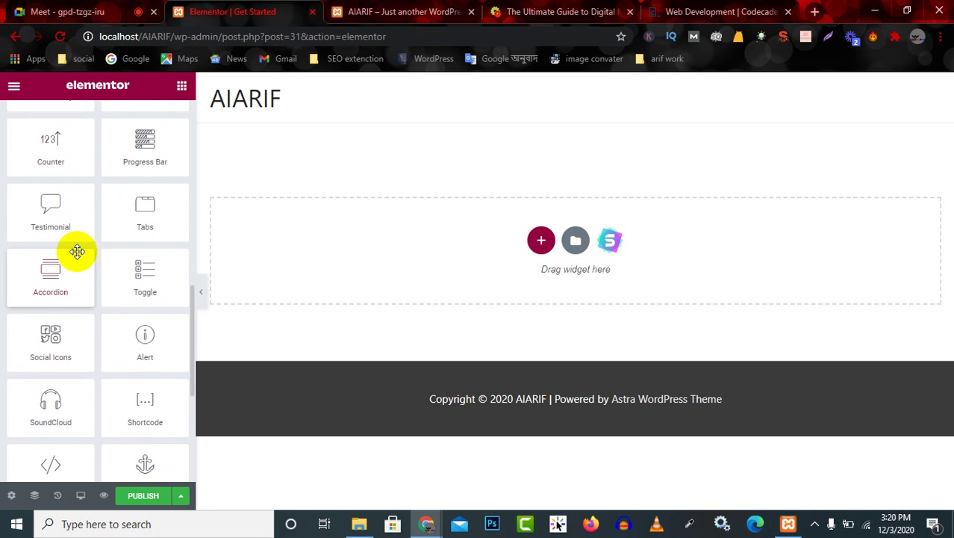
{"action": "scroll", "coordinate": [77, 251], "scroll_direction": "down", "scroll_amount": 4}
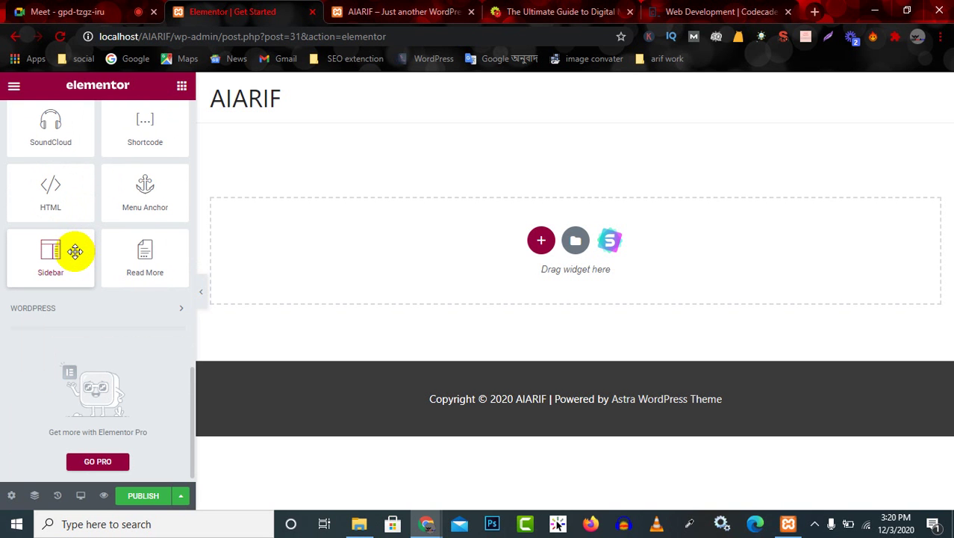
{"action": "scroll", "coordinate": [66, 270], "scroll_direction": "up", "scroll_amount": 5}
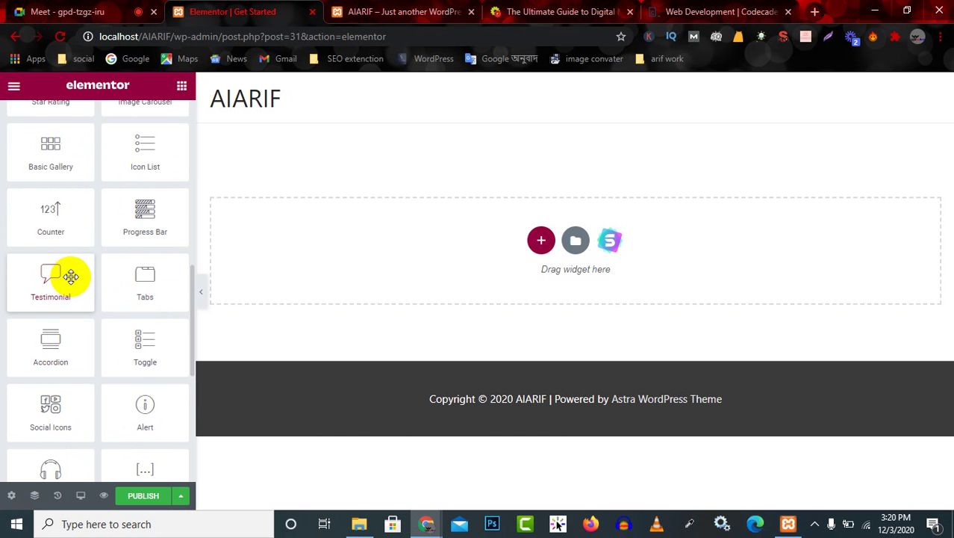
{"action": "scroll", "coordinate": [73, 280], "scroll_direction": "up", "scroll_amount": 10}
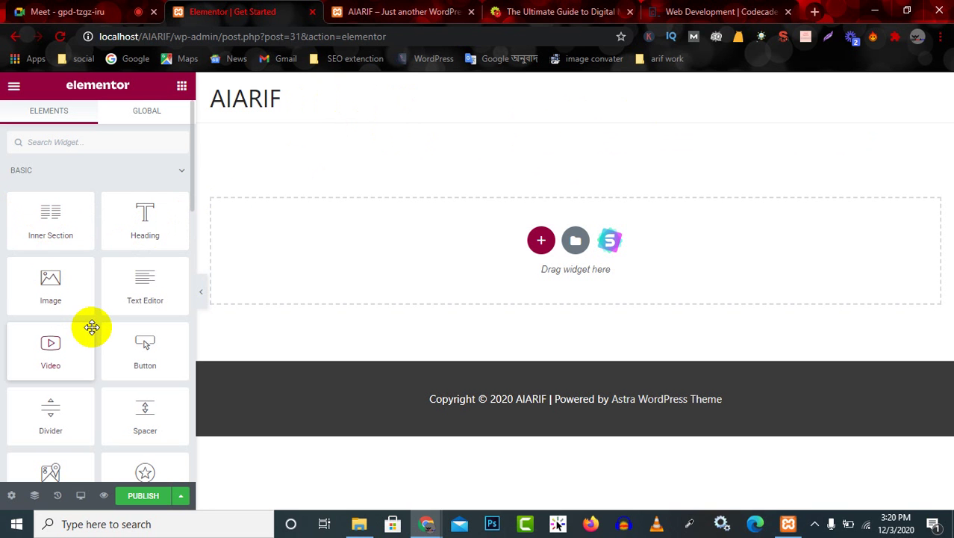
Add a single-column section to the Get Started page and delete it again
{"action": "scroll", "coordinate": [93, 327], "scroll_direction": "down", "scroll_amount": 1}
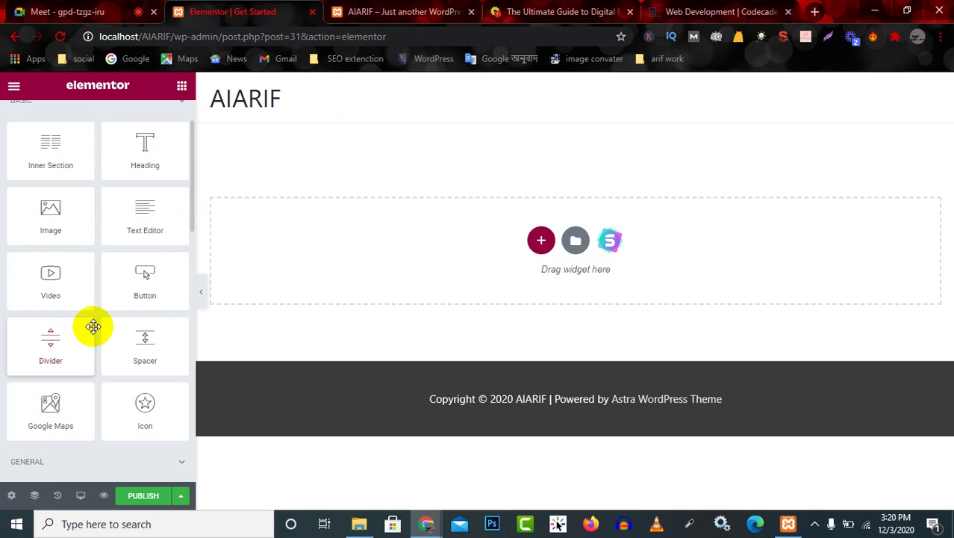
{"action": "scroll", "coordinate": [92, 327], "scroll_direction": "up", "scroll_amount": 1}
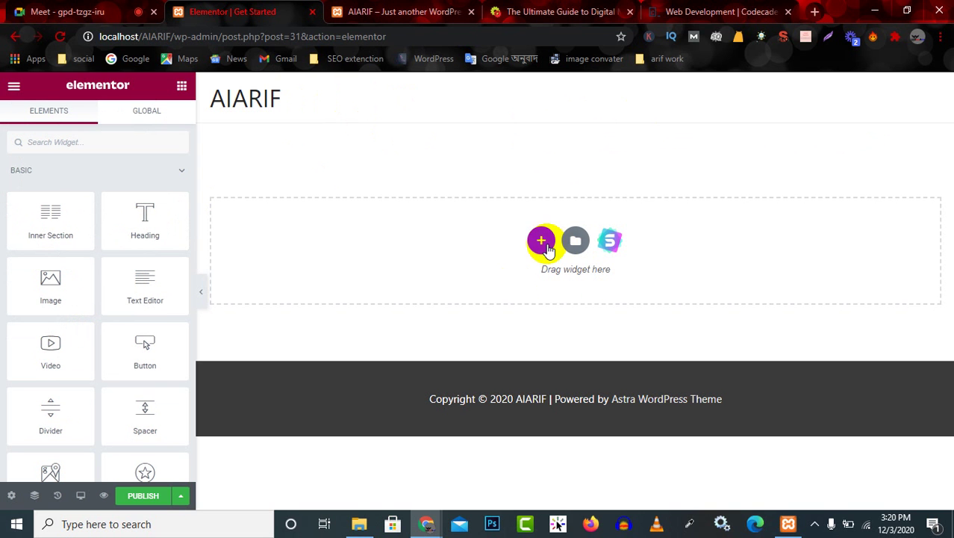
{"action": "left_click", "coordinate": [542, 241]}
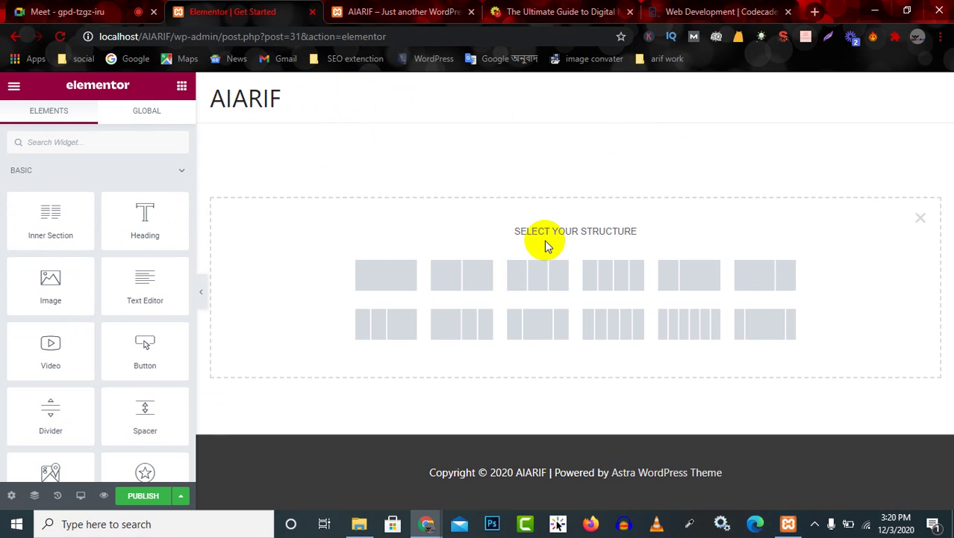
{"action": "left_click", "coordinate": [396, 283]}
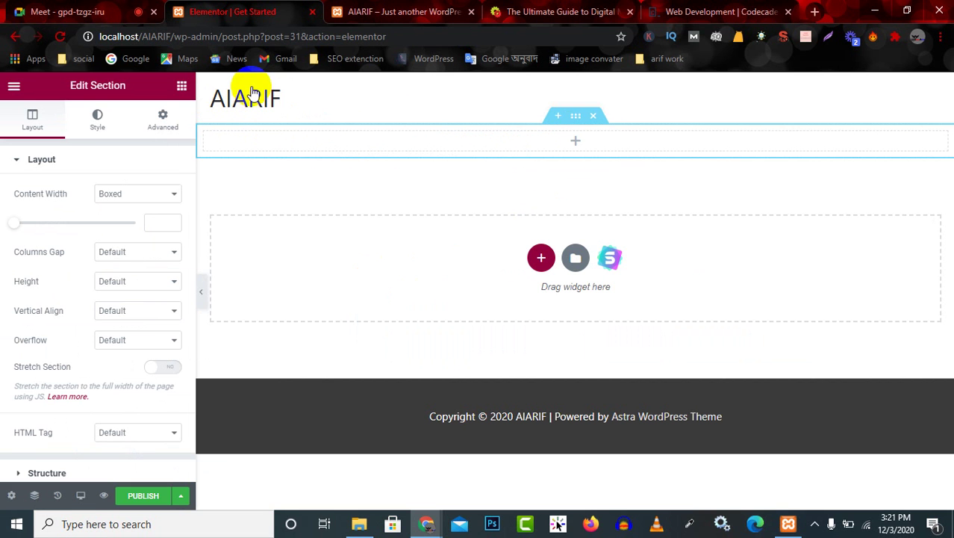
{"action": "left_click", "coordinate": [594, 115]}
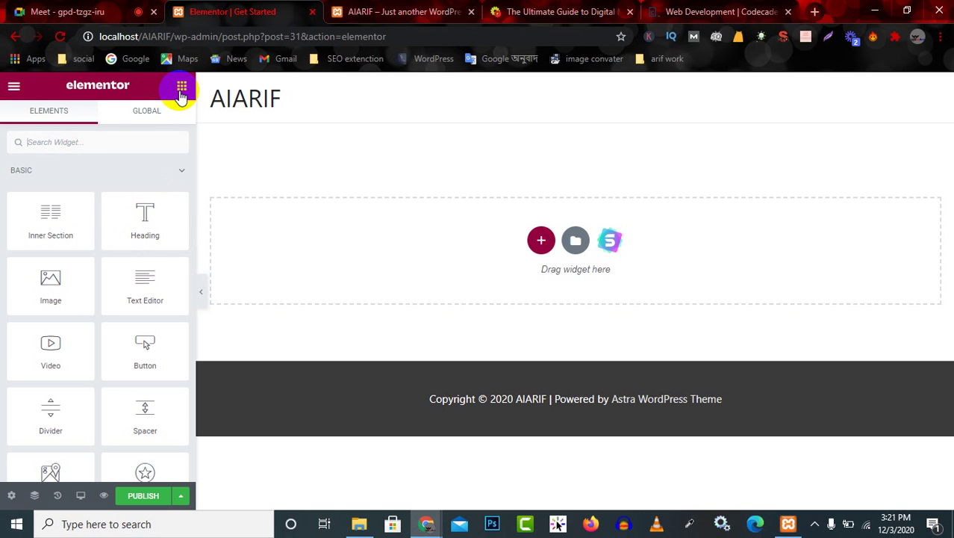
Look over the Global and Elements widget lists, and open Elementor's Site Settings
{"action": "left_click", "coordinate": [157, 109]}
{"action": "left_click", "coordinate": [52, 111]}
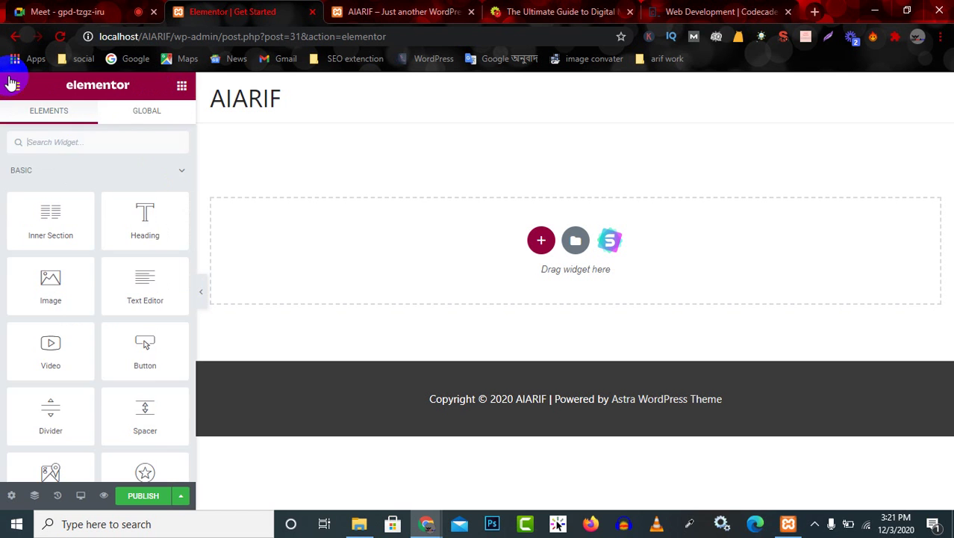
{"action": "left_click", "coordinate": [12, 84]}
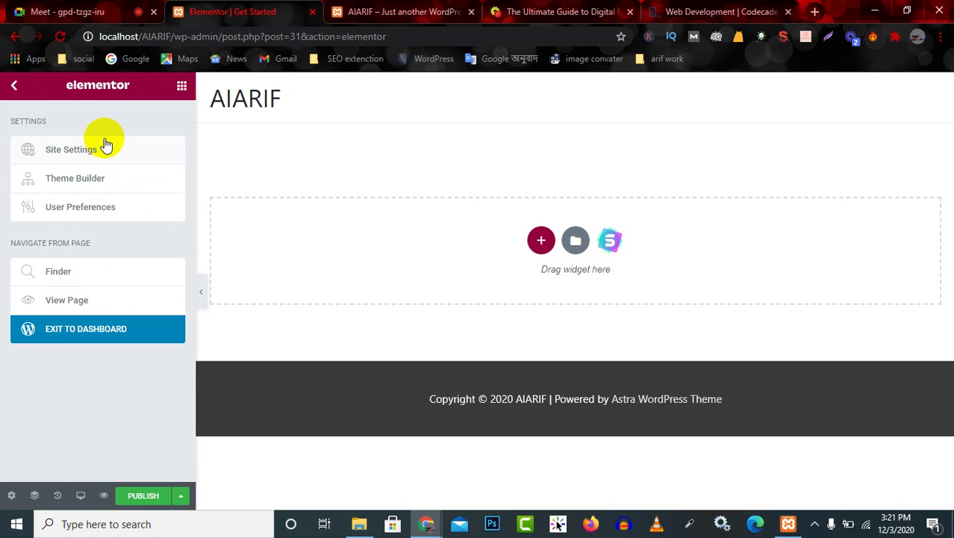
{"action": "left_click", "coordinate": [16, 87]}
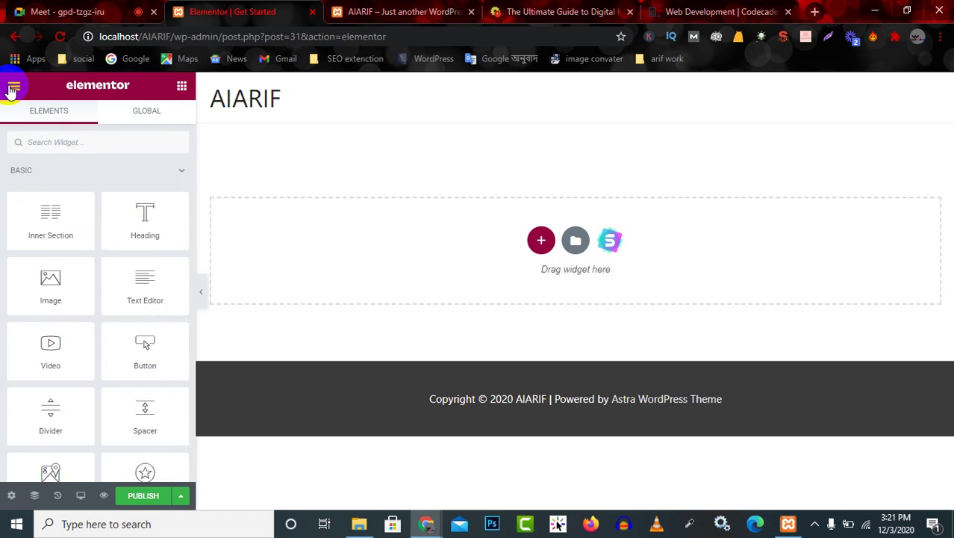
{"action": "scroll", "coordinate": [75, 234], "scroll_direction": "down", "scroll_amount": 10}
{"action": "scroll", "coordinate": [74, 284], "scroll_direction": "up", "scroll_amount": 10}
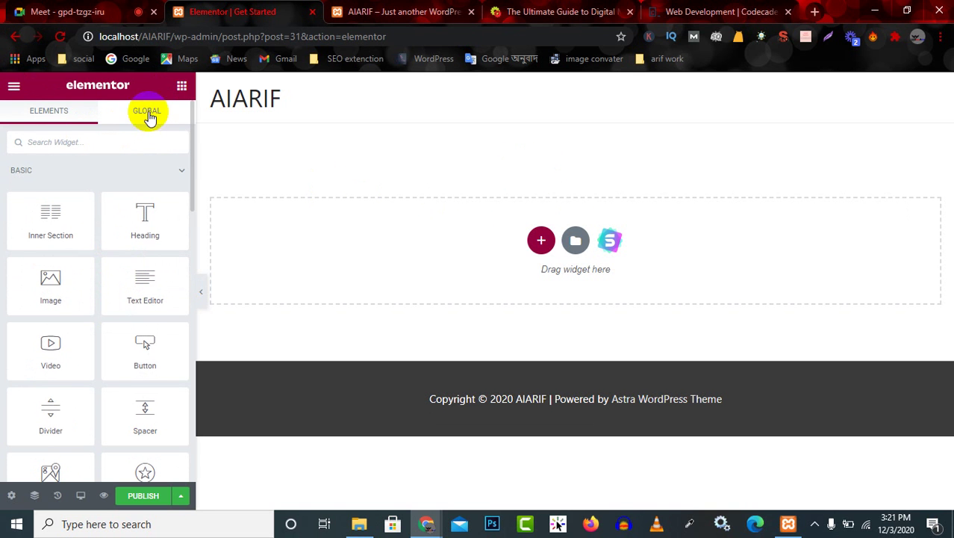
{"action": "left_click", "coordinate": [13, 87]}
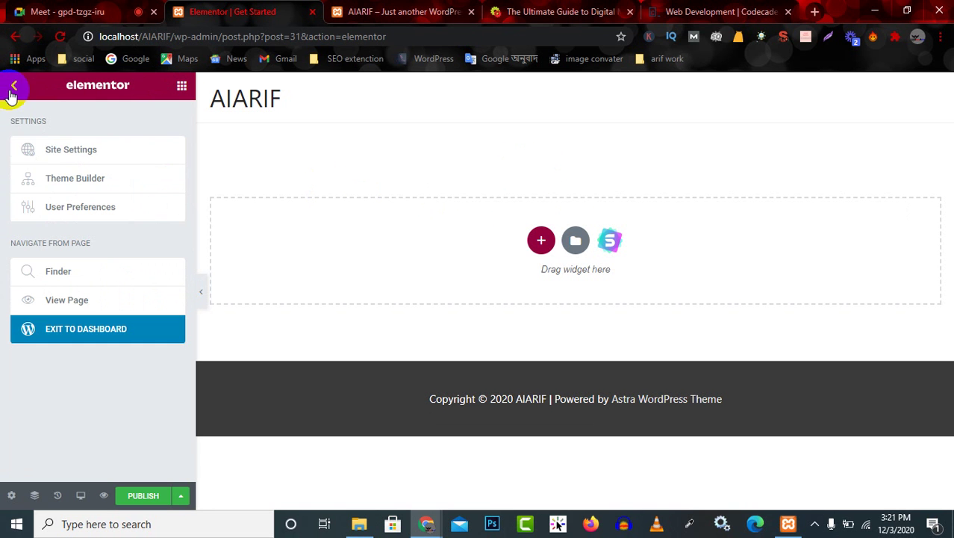
{"action": "left_click", "coordinate": [71, 149]}
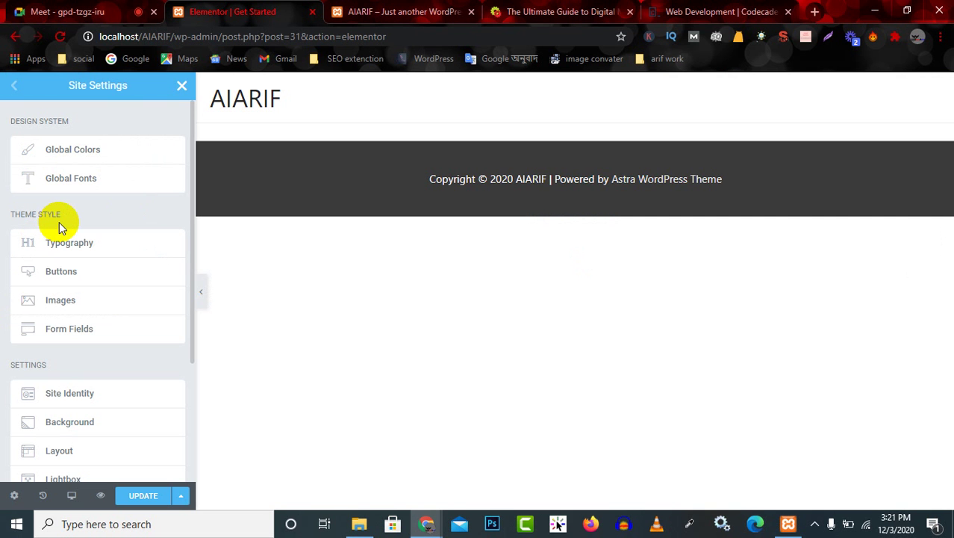
Switch to the Codecademy Web Development page and examine its colors and typography, from the Career Path banner to "What will you be able to do?"
{"action": "left_click", "coordinate": [660, 11]}
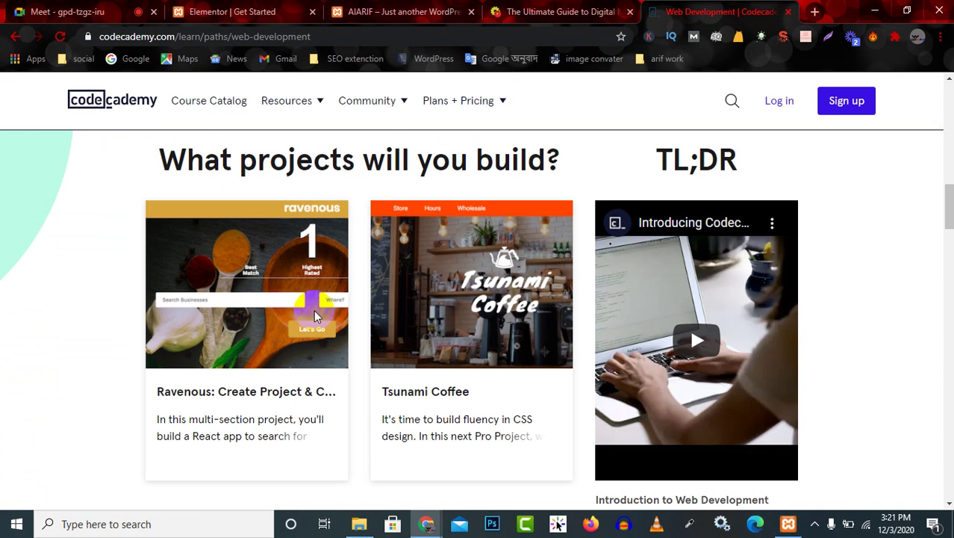
{"action": "scroll", "coordinate": [366, 277], "scroll_direction": "up", "scroll_amount": 15}
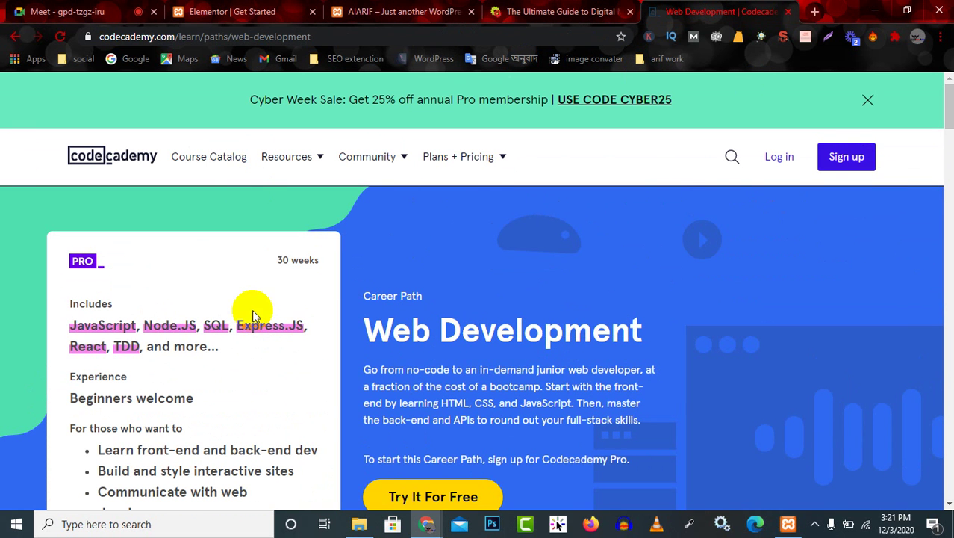
{"action": "scroll", "coordinate": [739, 299], "scroll_direction": "down", "scroll_amount": 5}
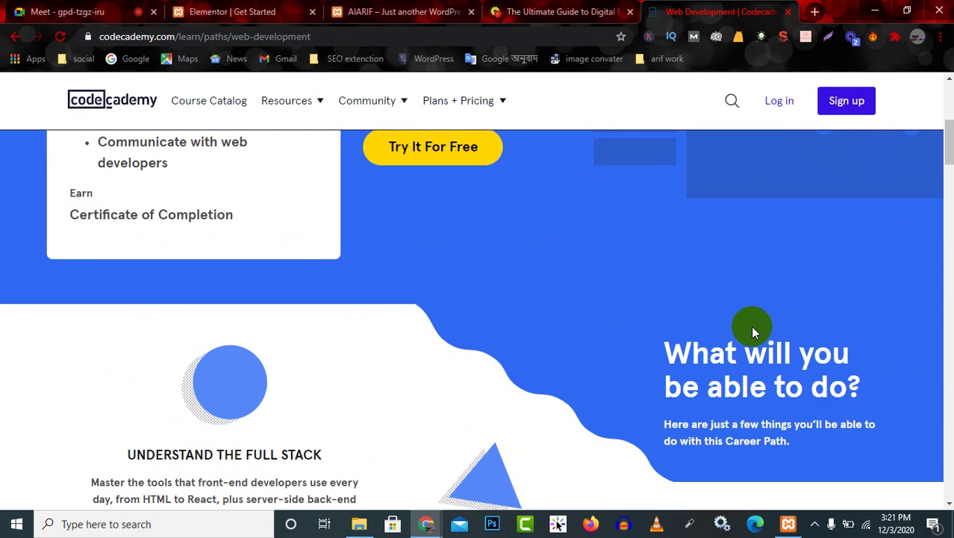
{"action": "scroll", "coordinate": [750, 325], "scroll_direction": "up", "scroll_amount": 5}
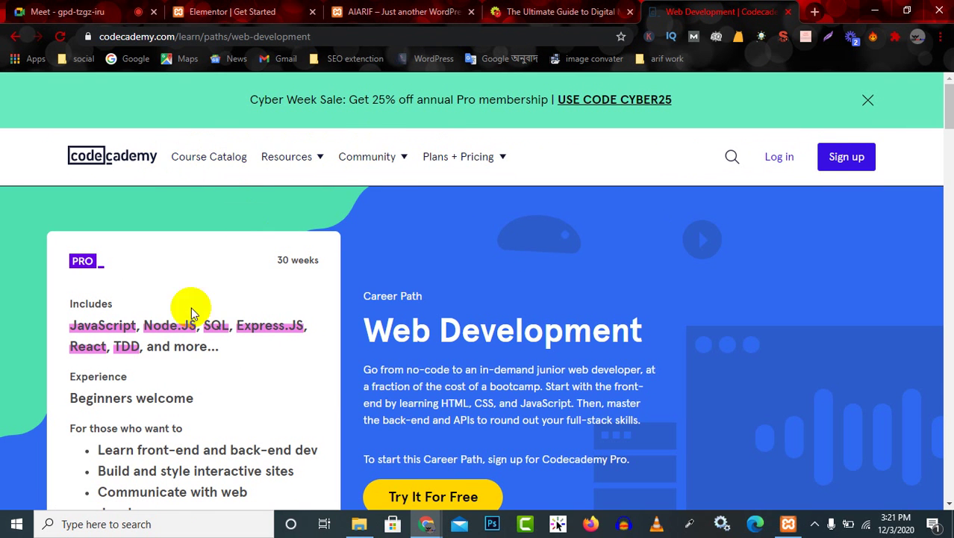
{"action": "scroll", "coordinate": [410, 398], "scroll_direction": "down", "scroll_amount": 6}
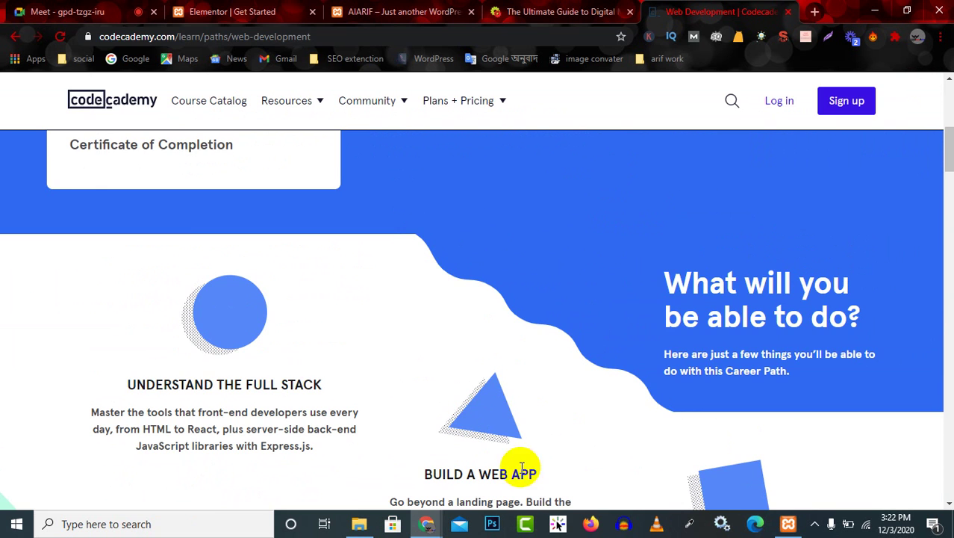
Return to Elementor's Site Settings and review the Primary, Secondary, Text and Accent entries under Global Colors
{"action": "left_click", "coordinate": [247, 9]}
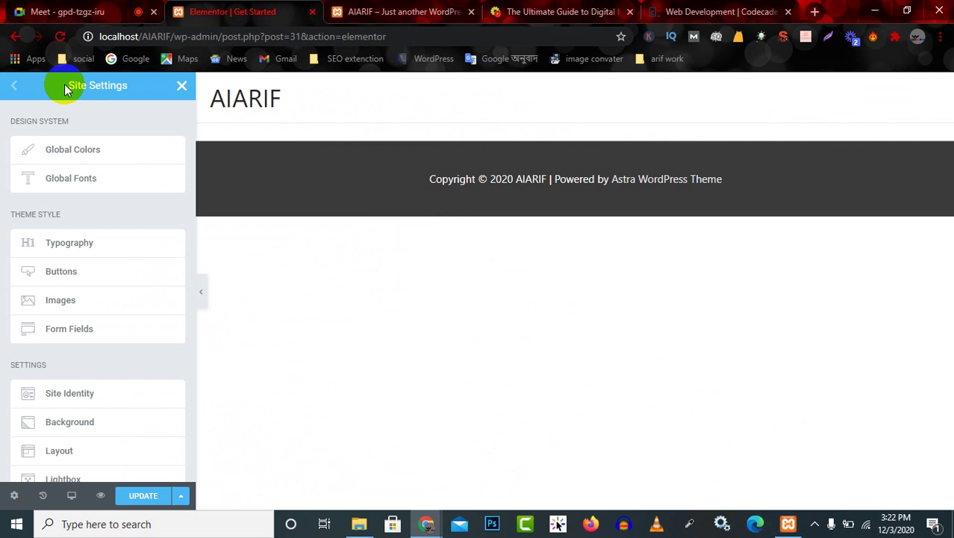
{"action": "left_click_drag", "start_coordinate": [64, 84], "coordinate": [138, 89]}
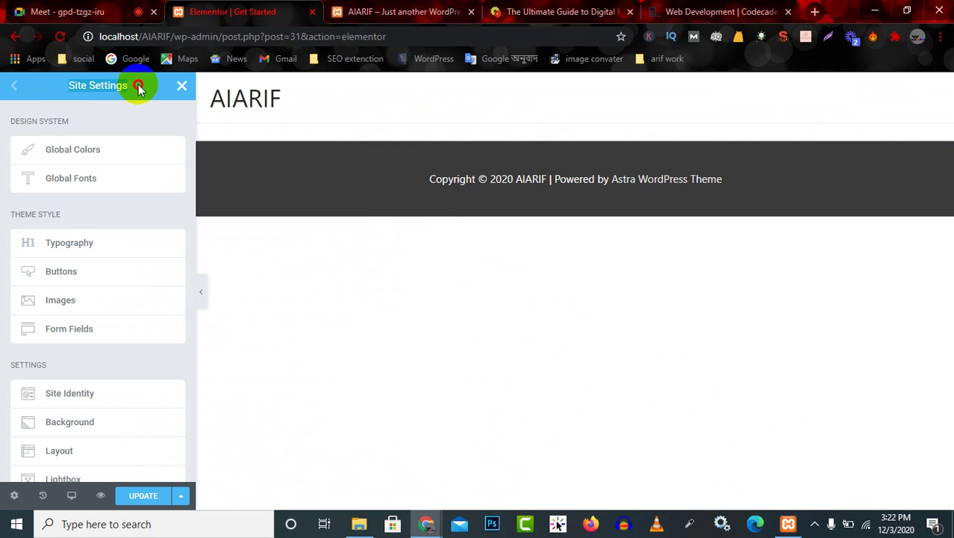
{"action": "left_click", "coordinate": [105, 154]}
{"action": "double_click", "coordinate": [35, 156]}
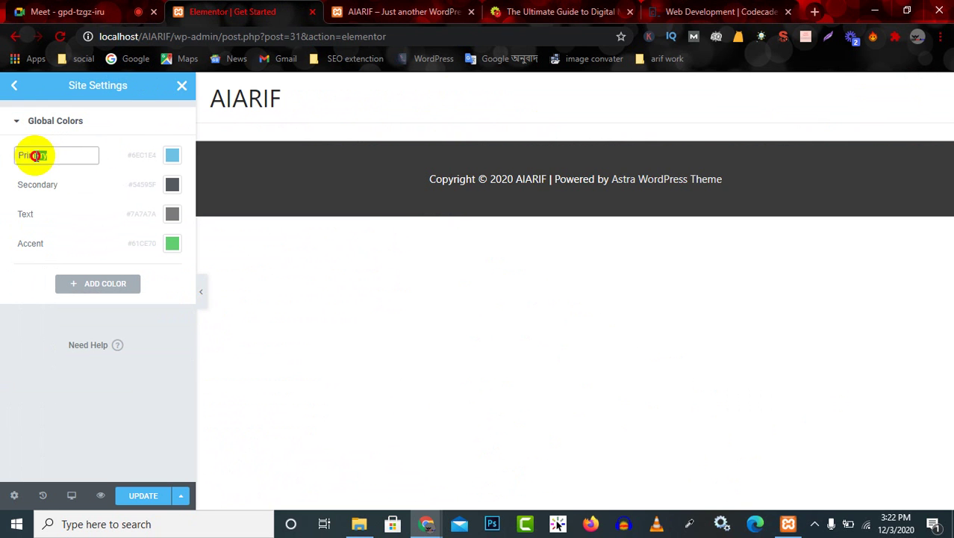
{"action": "double_click", "coordinate": [60, 190]}
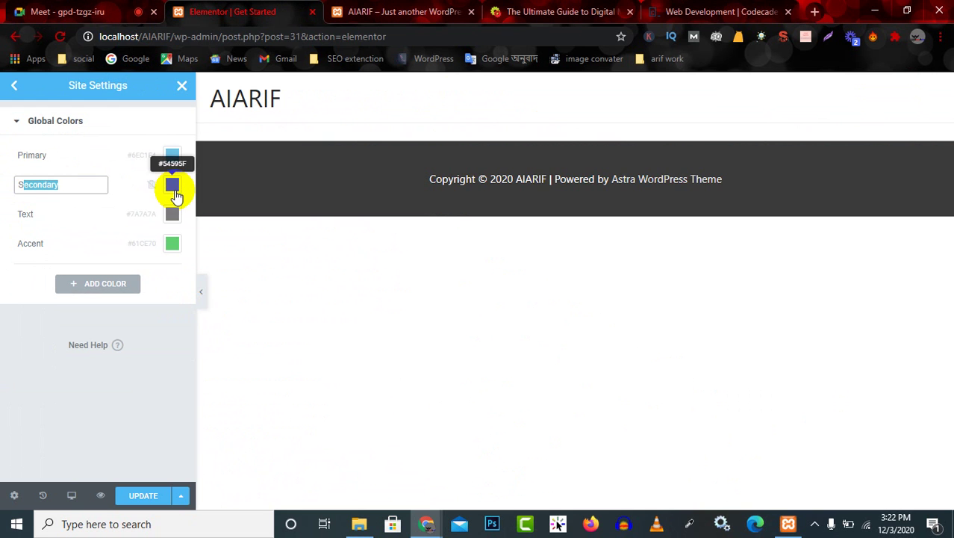
{"action": "double_click", "coordinate": [43, 213]}
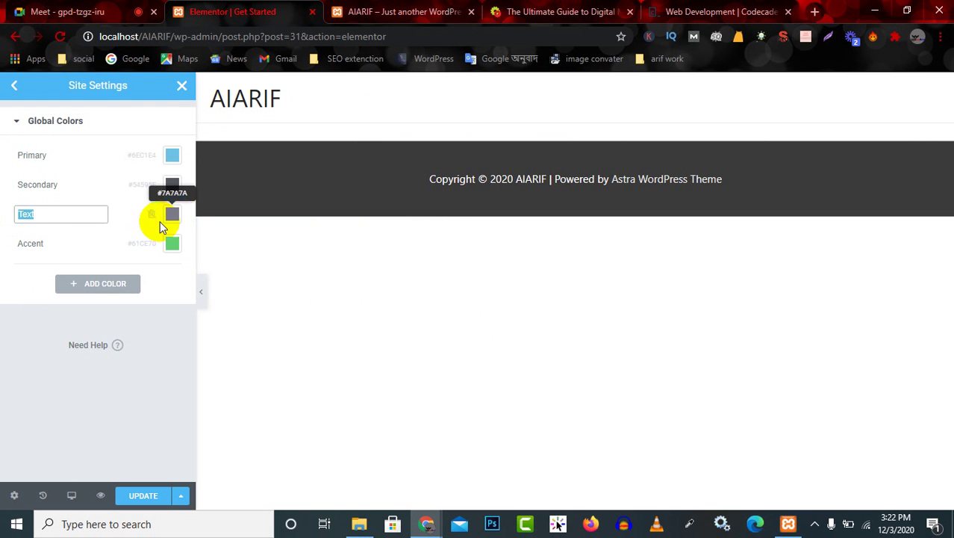
{"action": "double_click", "coordinate": [30, 242]}
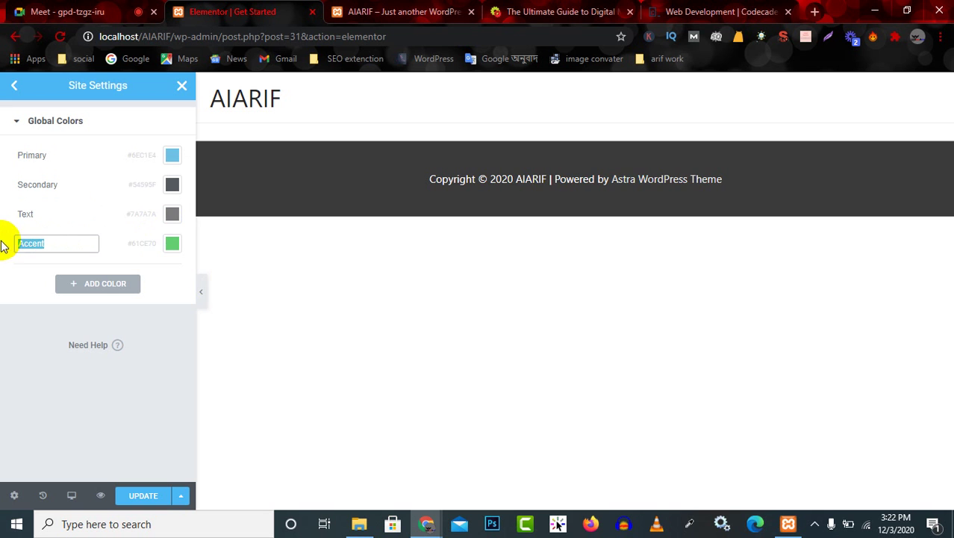
Add a new global color, look at its color picker, and delete the added color
{"action": "left_click", "coordinate": [98, 292]}
{"action": "double_click", "coordinate": [78, 272]}
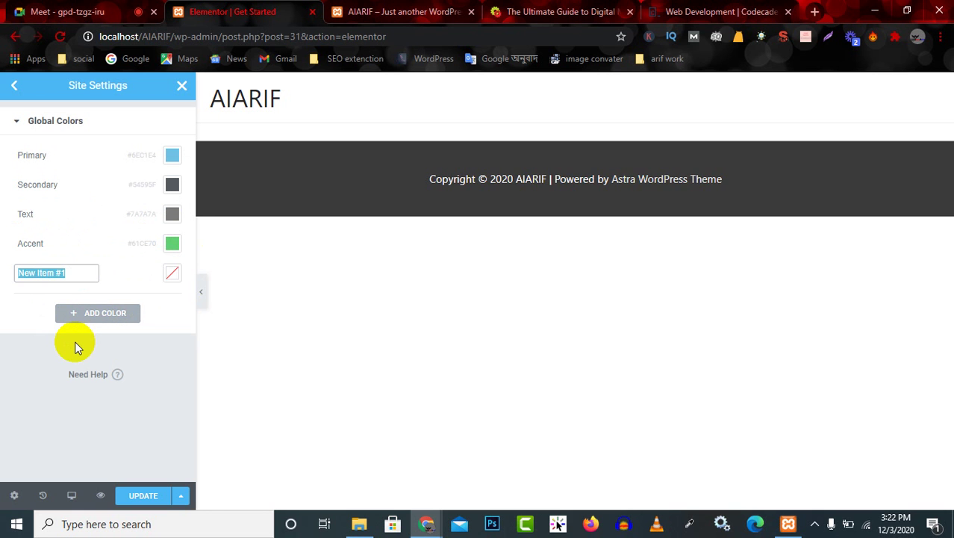
{"action": "key", "text": "BackSpace"}
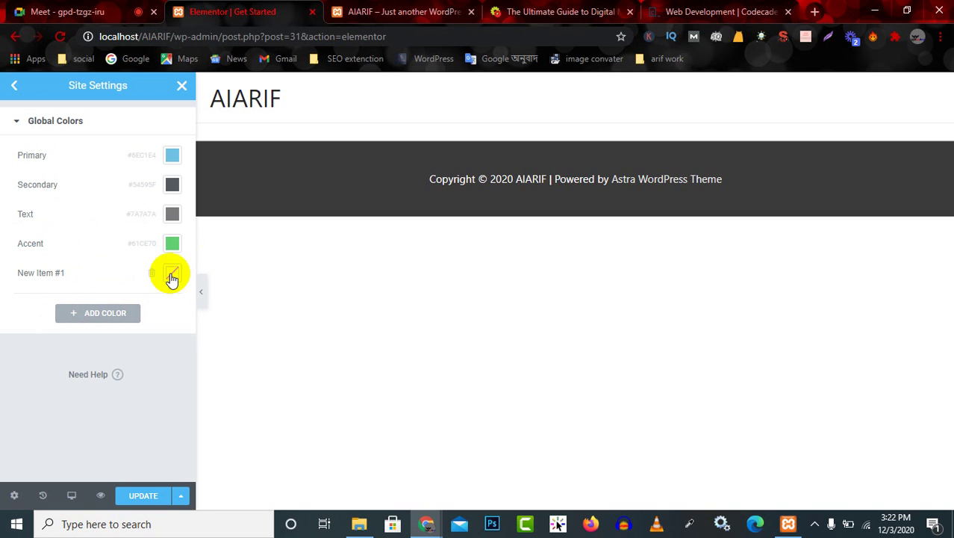
{"action": "left_click", "coordinate": [170, 274]}
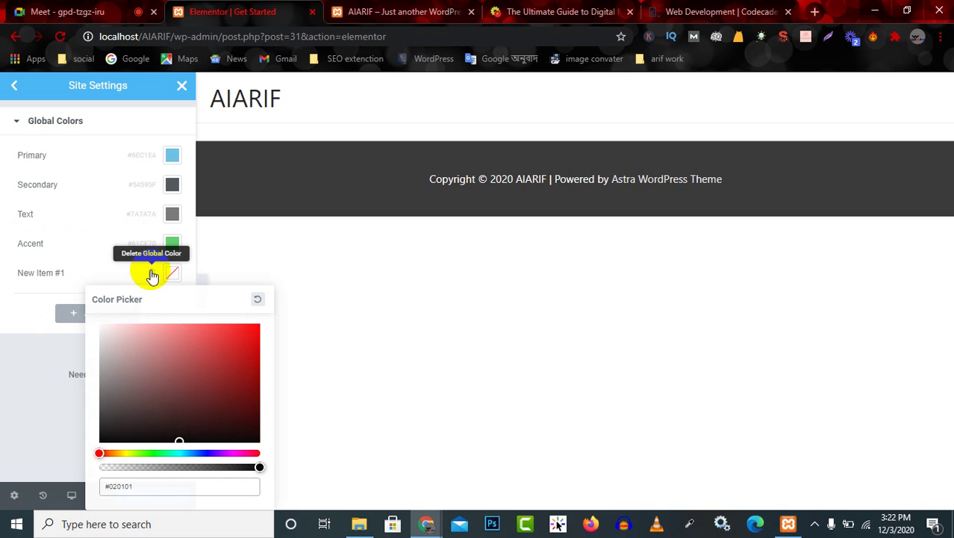
{"action": "left_click", "coordinate": [153, 273]}
{"action": "left_click", "coordinate": [531, 341]}
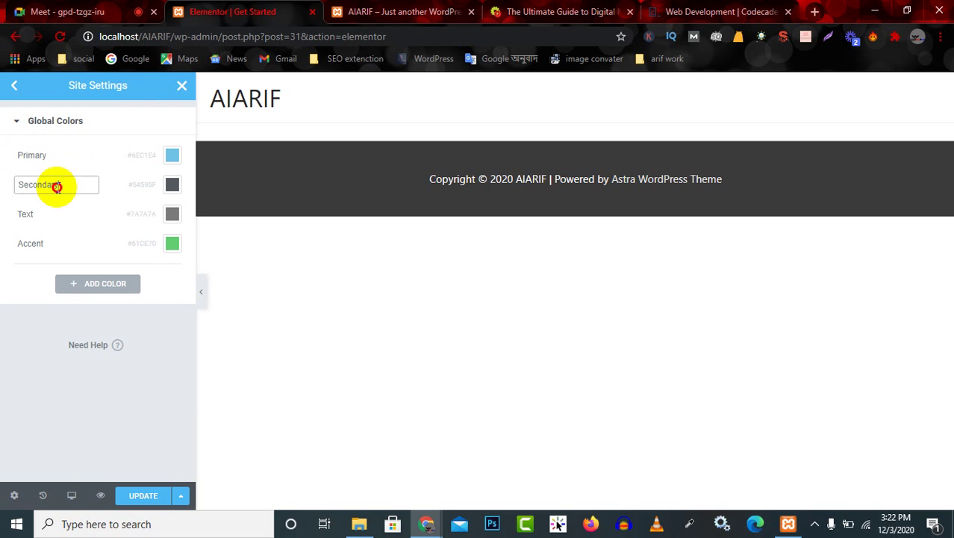
Go over the Secondary, Text and Accent global colors again and return to the Site Settings overview
{"action": "left_click_drag", "start_coordinate": [57, 186], "coordinate": [2, 195]}
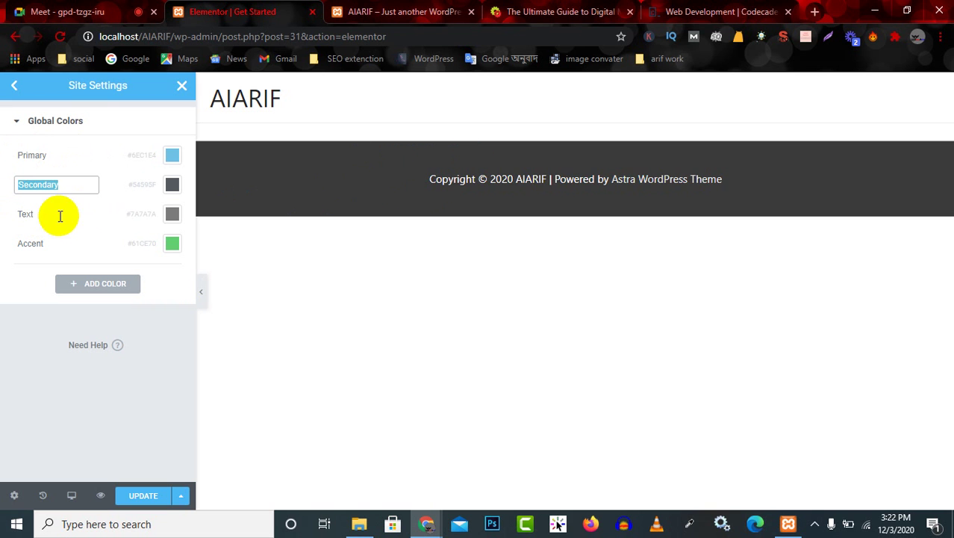
{"action": "left_click_drag", "start_coordinate": [64, 214], "coordinate": [5, 217]}
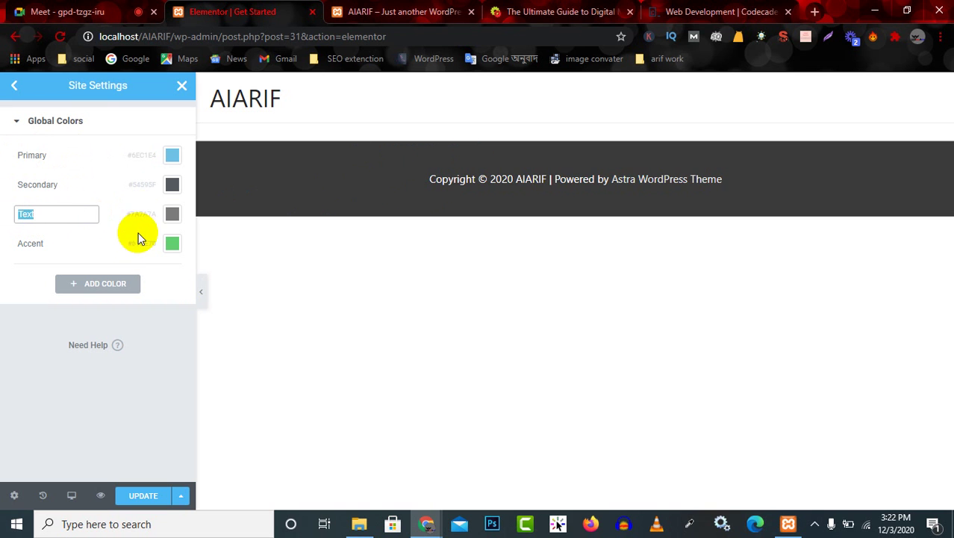
{"action": "left_click", "coordinate": [47, 246]}
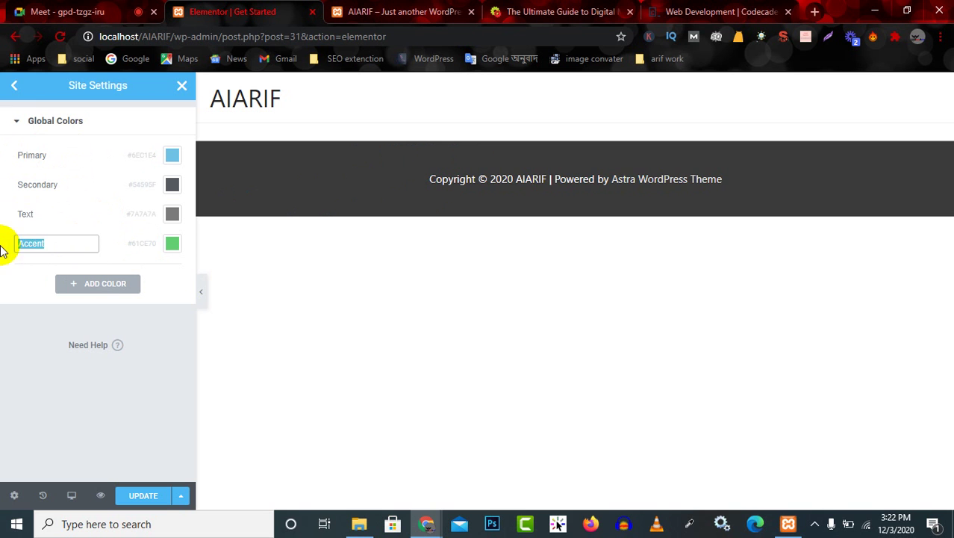
{"action": "left_click", "coordinate": [16, 88]}
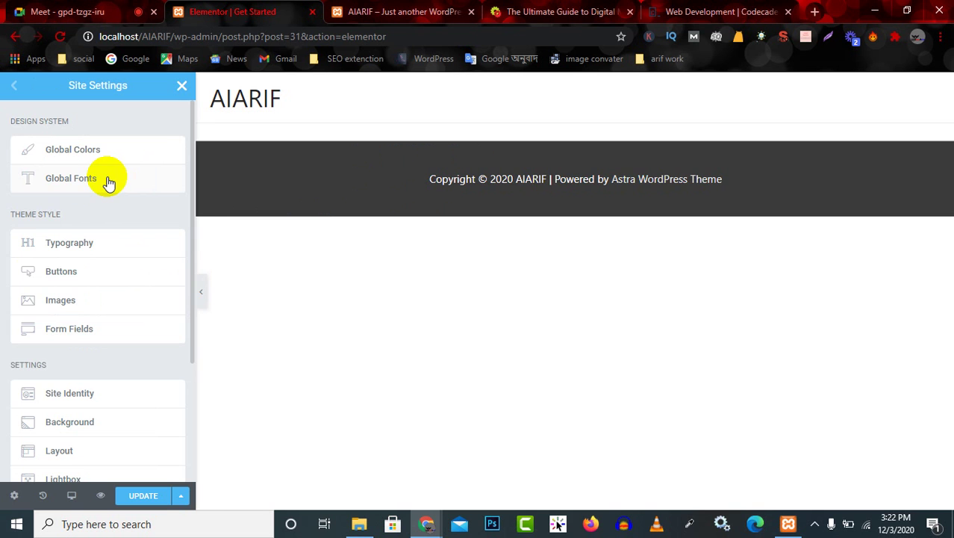
Open Global Fonts and review the Primary, Secondary, Text and Accent font styles
{"action": "left_click", "coordinate": [71, 177]}
{"action": "left_click_drag", "start_coordinate": [51, 154], "coordinate": [2, 161]}
{"action": "left_click_drag", "start_coordinate": [68, 181], "coordinate": [5, 186]}
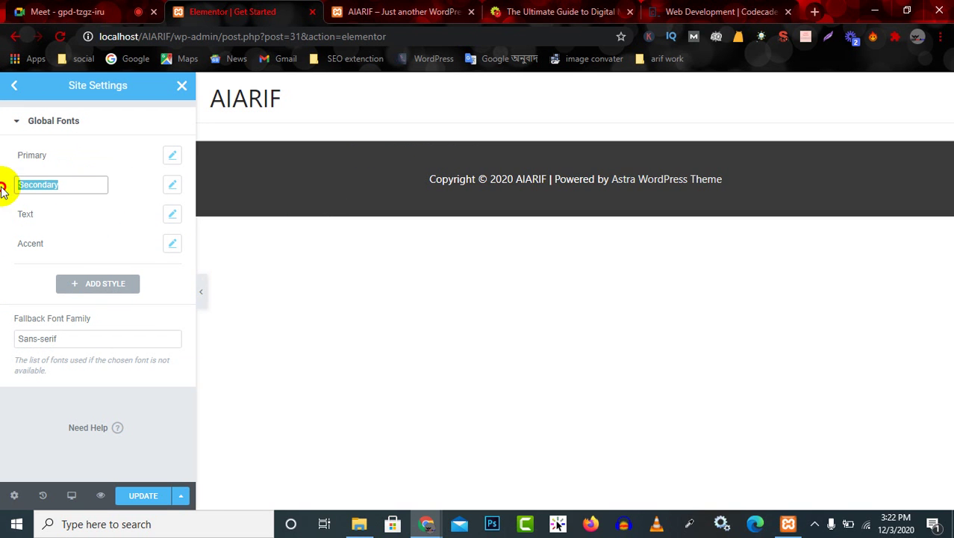
{"action": "left_click", "coordinate": [33, 215]}
{"action": "left_click_drag", "start_coordinate": [33, 214], "coordinate": [2, 242]}
{"action": "left_click", "coordinate": [34, 241]}
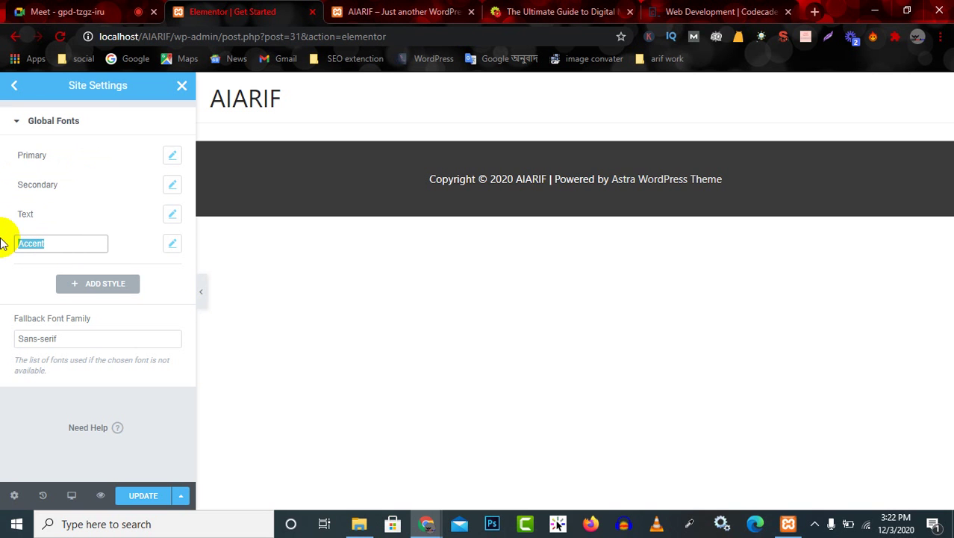
Examine the typography options of the Accent global font, from Family to Letter Spacing, and close them
{"action": "left_click", "coordinate": [173, 250]}
{"action": "scroll", "coordinate": [97, 309], "scroll_direction": "down", "scroll_amount": 2}
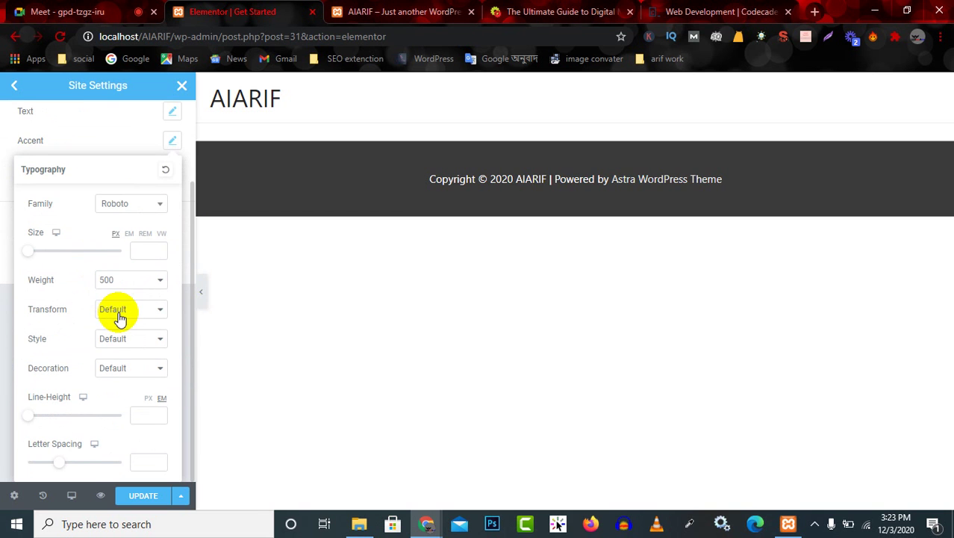
{"action": "scroll", "coordinate": [85, 398], "scroll_direction": "up", "scroll_amount": 2}
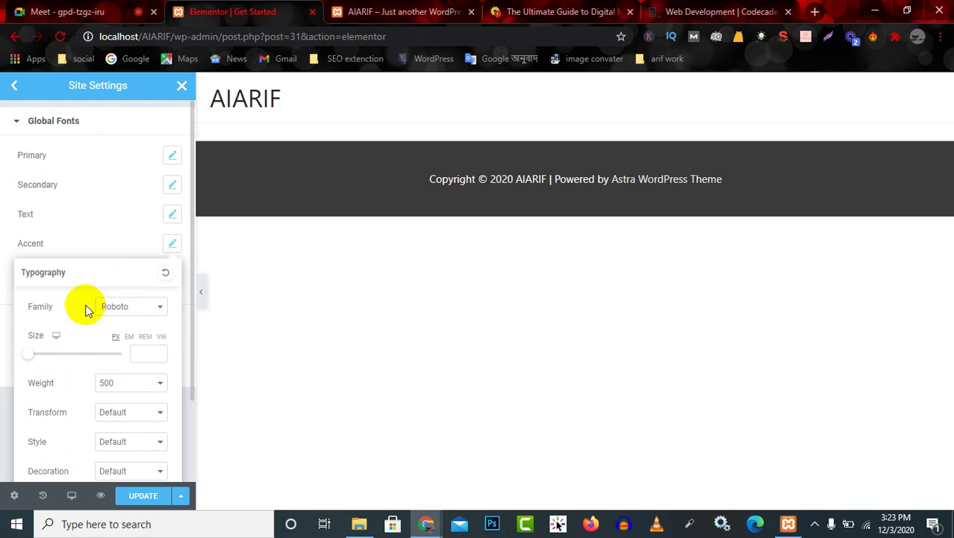
{"action": "left_click", "coordinate": [174, 249]}
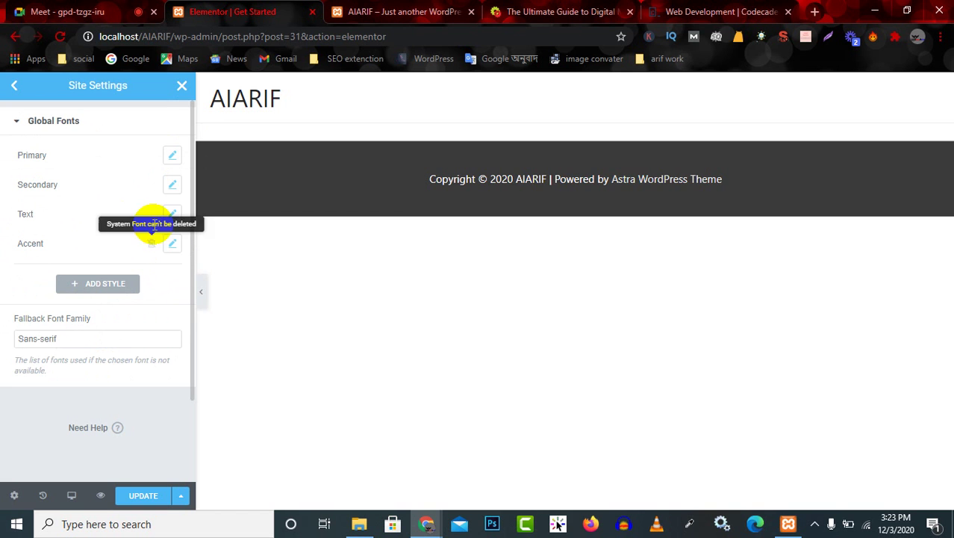
Open the font family choices in the Primary global font's typography settings
{"action": "left_click", "coordinate": [173, 157]}
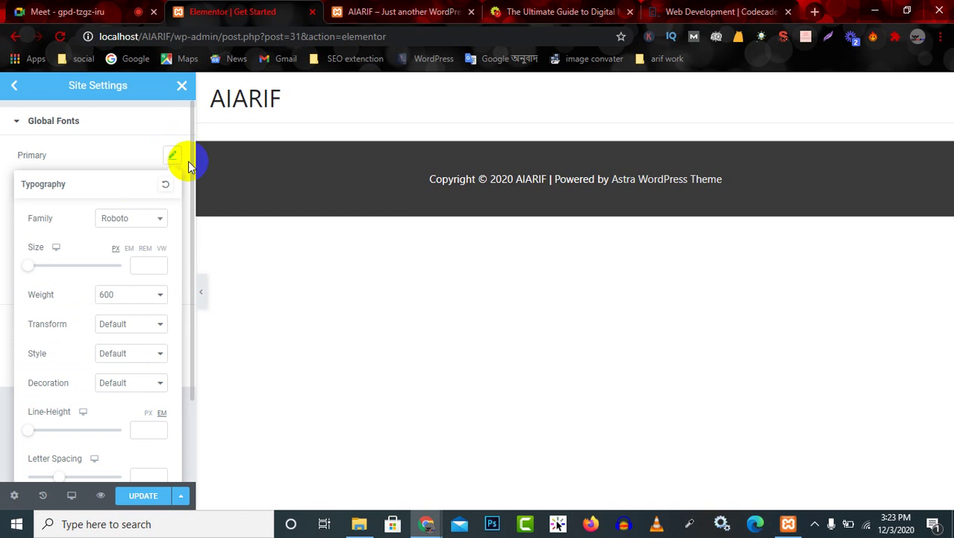
{"action": "left_click", "coordinate": [159, 220]}
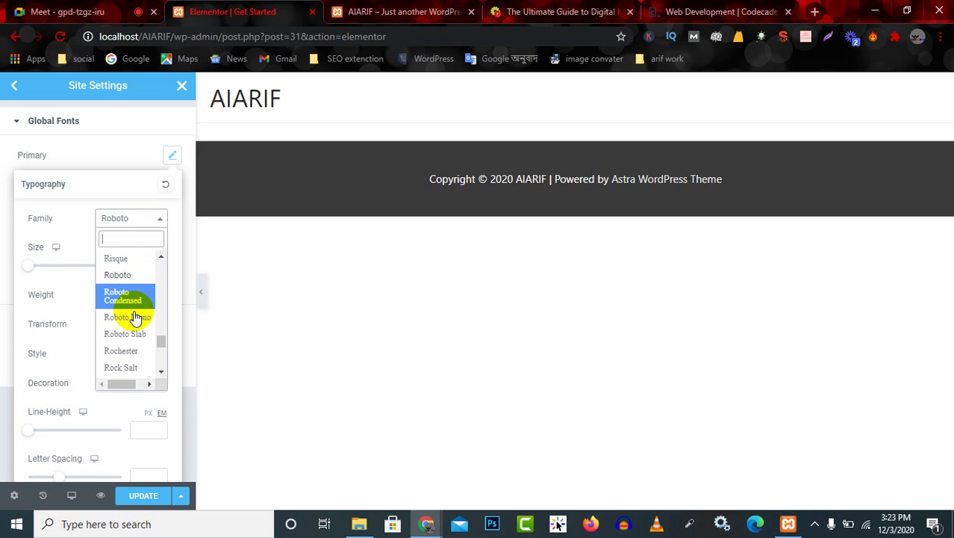
Browse the font families for the primary global font, keep Roboto, and set the size to 1 px
{"action": "scroll", "coordinate": [148, 329], "scroll_direction": "down", "scroll_amount": 10}
{"action": "left_click_drag", "start_coordinate": [161, 349], "coordinate": [157, 263]}
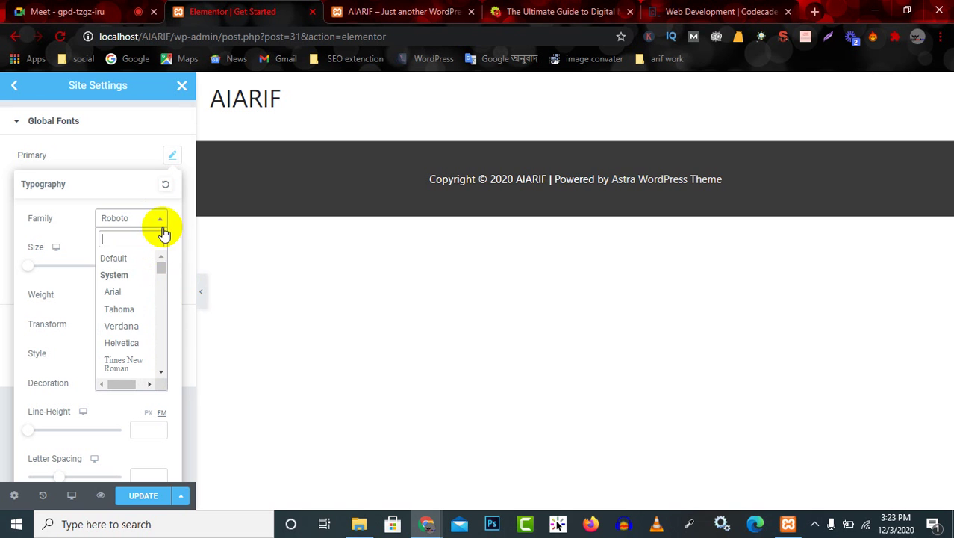
{"action": "left_click", "coordinate": [161, 224]}
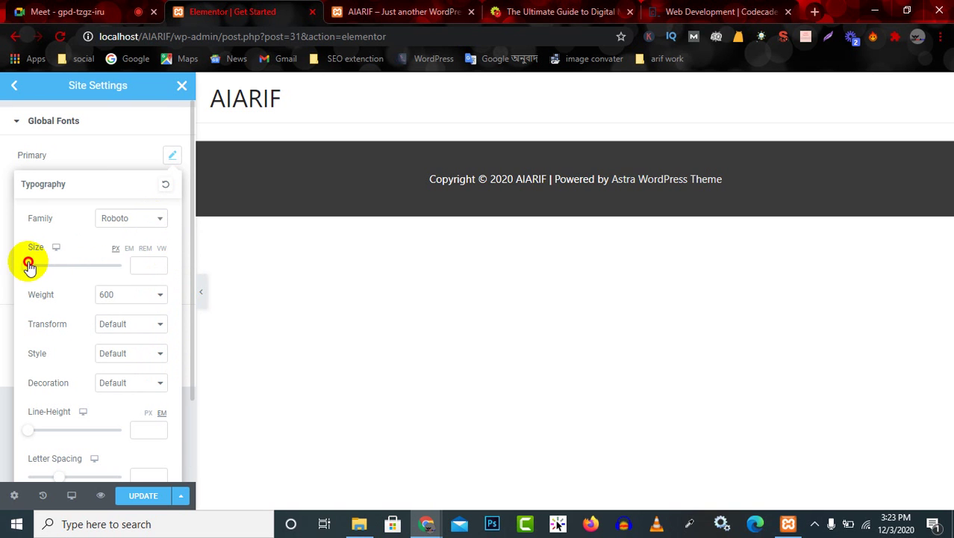
{"action": "mouse_move", "coordinate": [28, 265]}
{"action": "left_mouse_down"}
{"action": "mouse_move", "coordinate": [107, 266]}
{"action": "mouse_move", "coordinate": [19, 267]}
{"action": "left_mouse_up"}
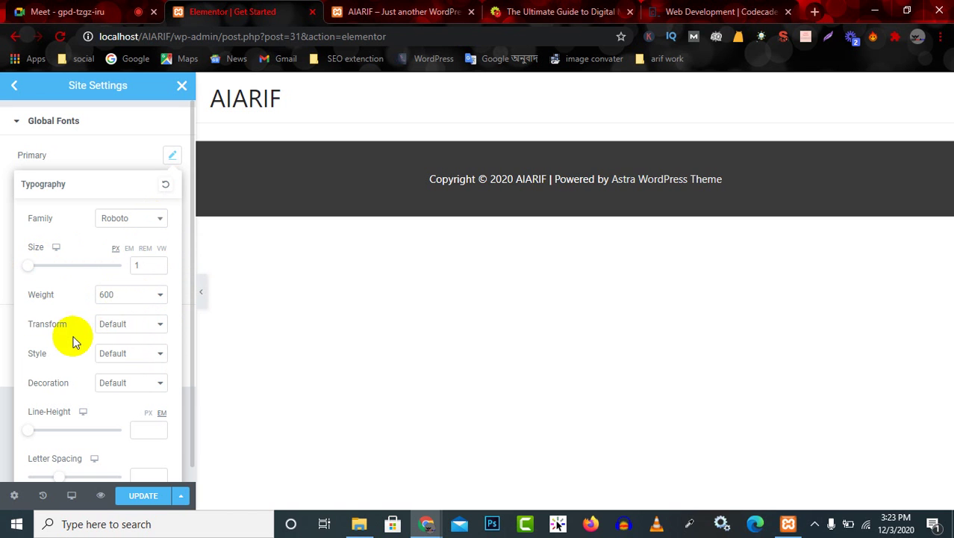
Examine the Transform, Style and Decoration options of the primary global font, then close its typography settings
{"action": "left_click", "coordinate": [131, 325]}
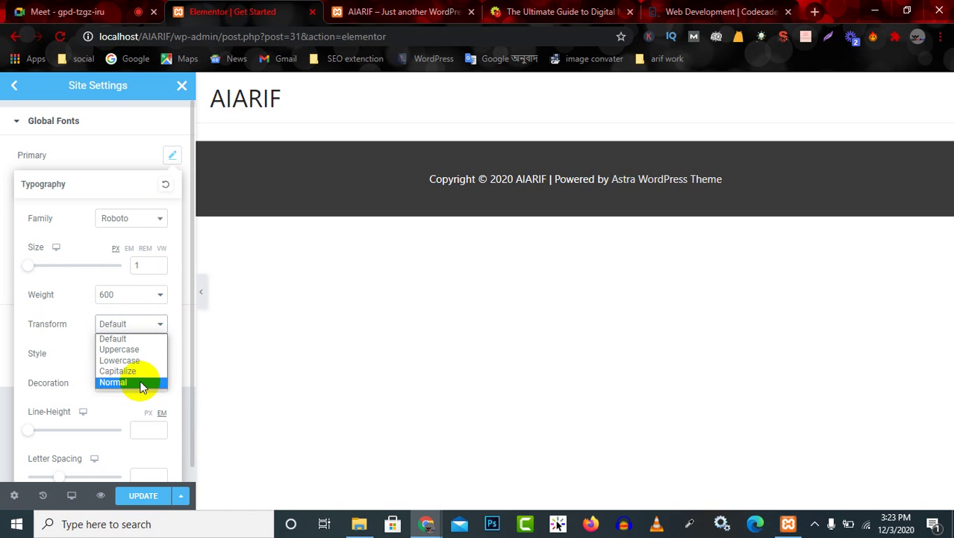
{"action": "left_click", "coordinate": [85, 300]}
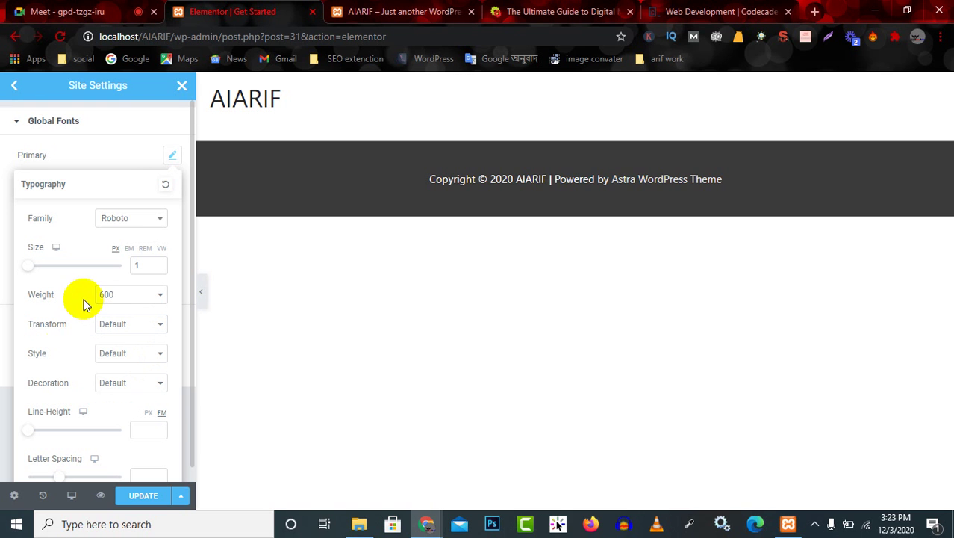
{"action": "left_click", "coordinate": [133, 354]}
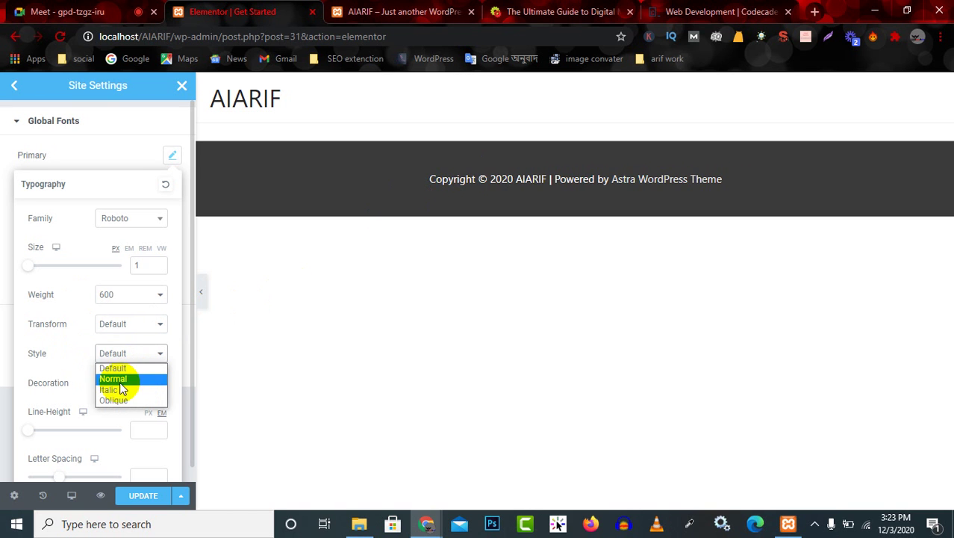
{"action": "left_click", "coordinate": [81, 347]}
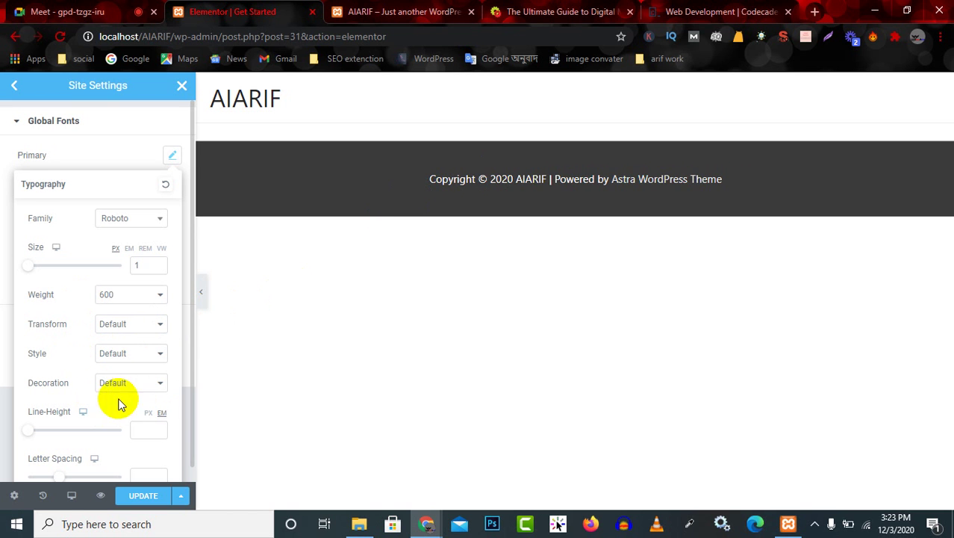
{"action": "left_click", "coordinate": [153, 383]}
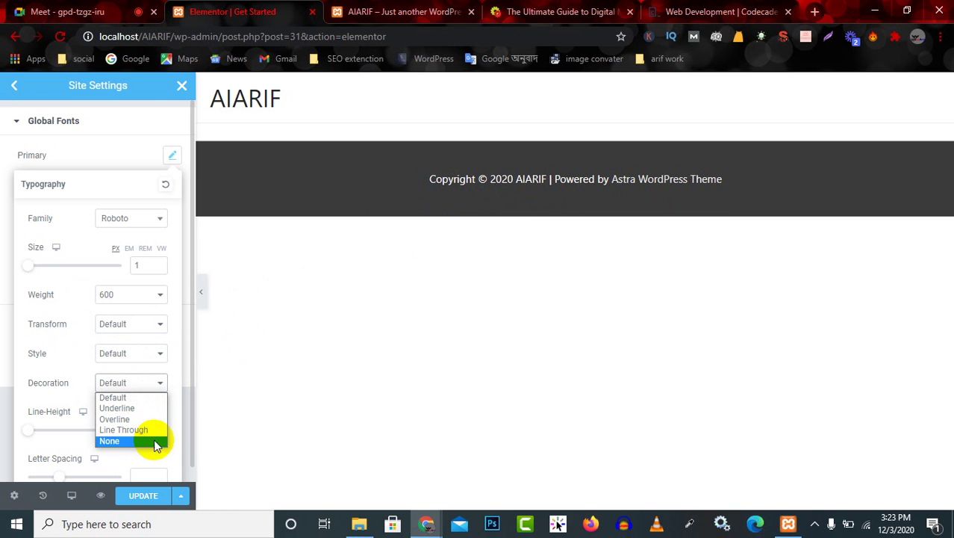
{"action": "left_click", "coordinate": [78, 358]}
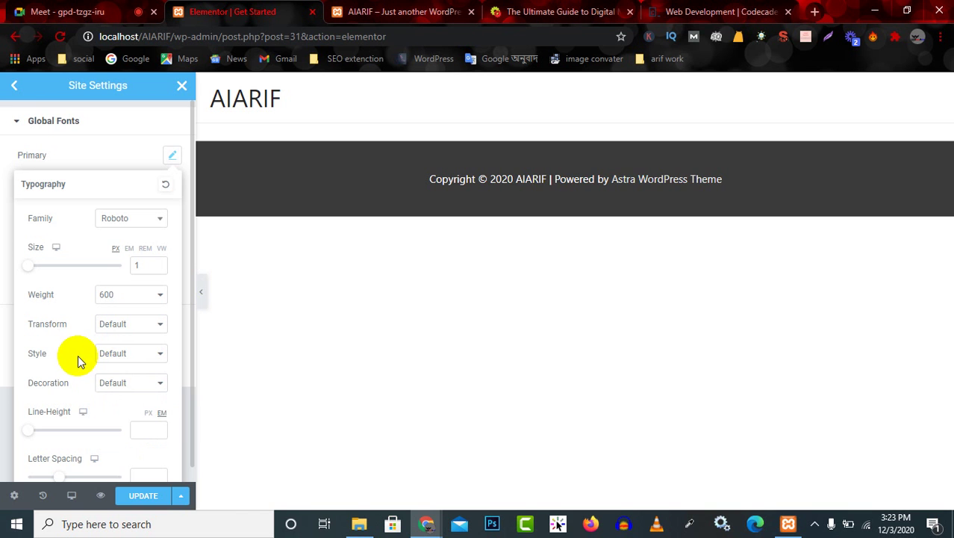
{"action": "scroll", "coordinate": [90, 437], "scroll_direction": "down", "scroll_amount": 1}
{"action": "scroll", "coordinate": [149, 377], "scroll_direction": "up", "scroll_amount": 1}
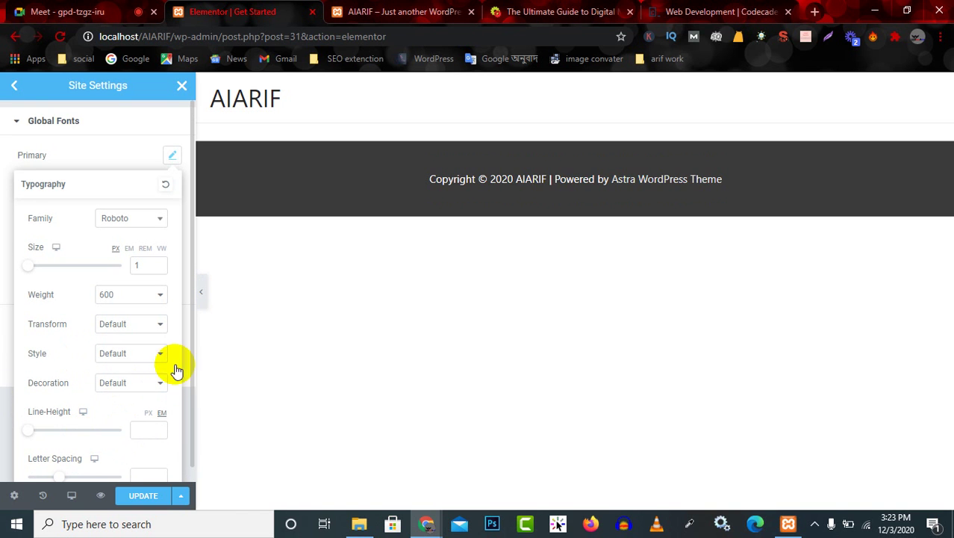
{"action": "left_click", "coordinate": [173, 158]}
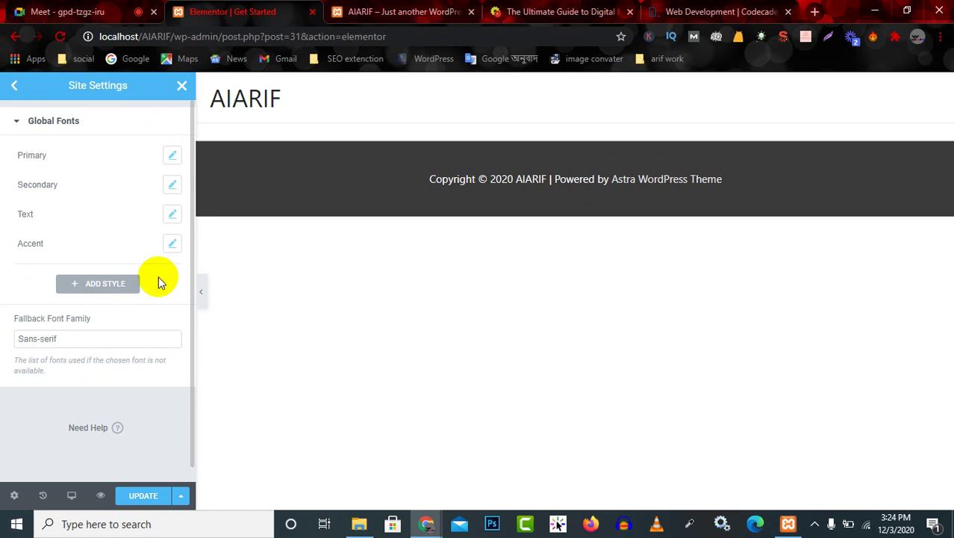
Examine the theme style Typography settings for body, links and headings H1 to H6, then return to the site settings overview
{"action": "left_click", "coordinate": [16, 87]}
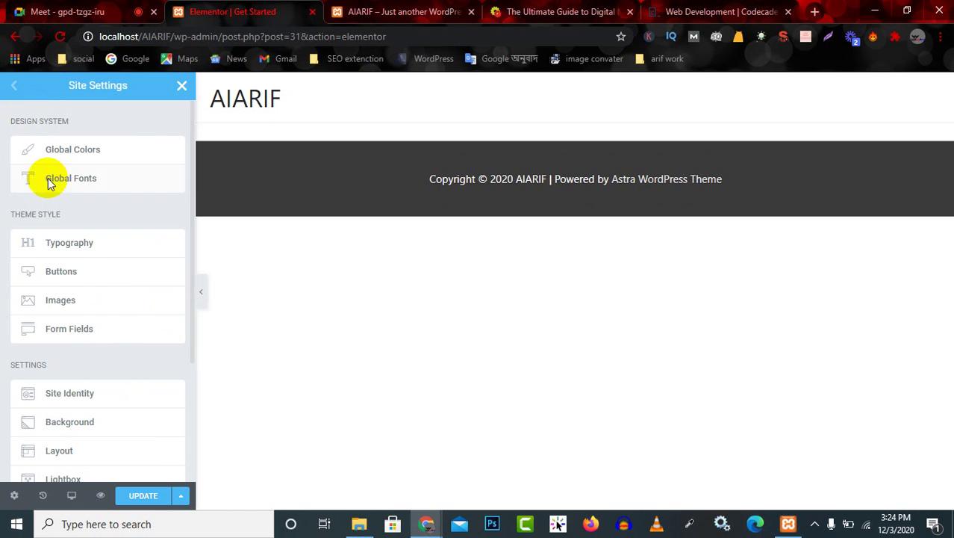
{"action": "left_click", "coordinate": [105, 247]}
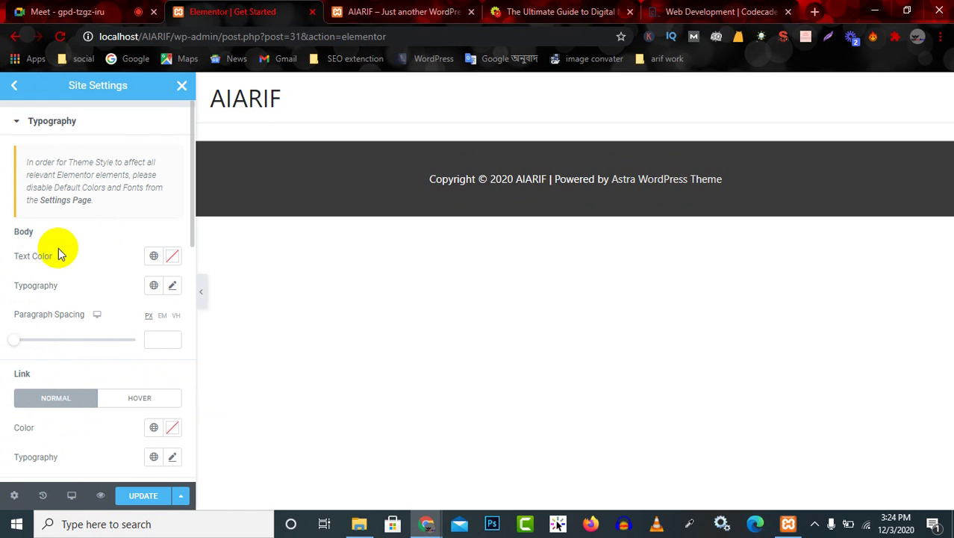
{"action": "scroll", "coordinate": [67, 355], "scroll_direction": "down", "scroll_amount": 3}
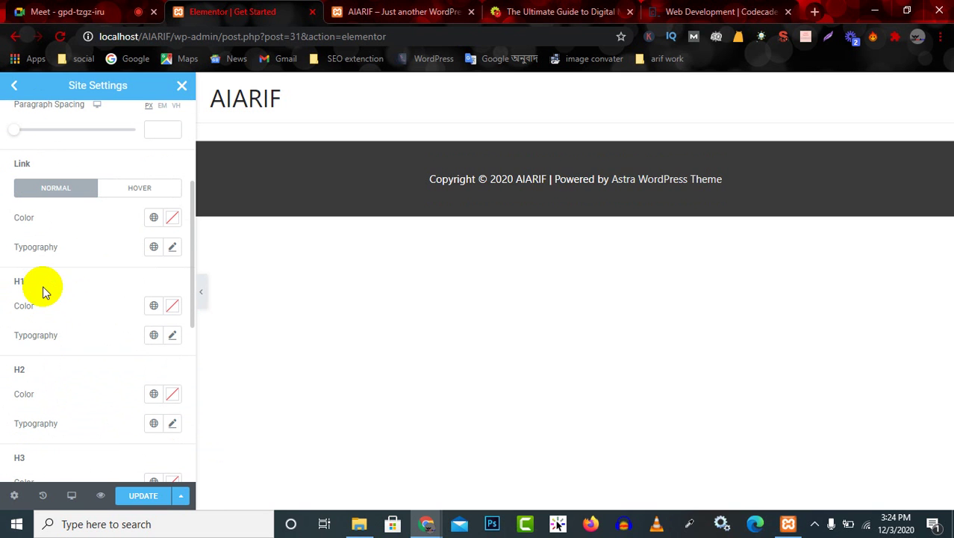
{"action": "double_click", "coordinate": [20, 281]}
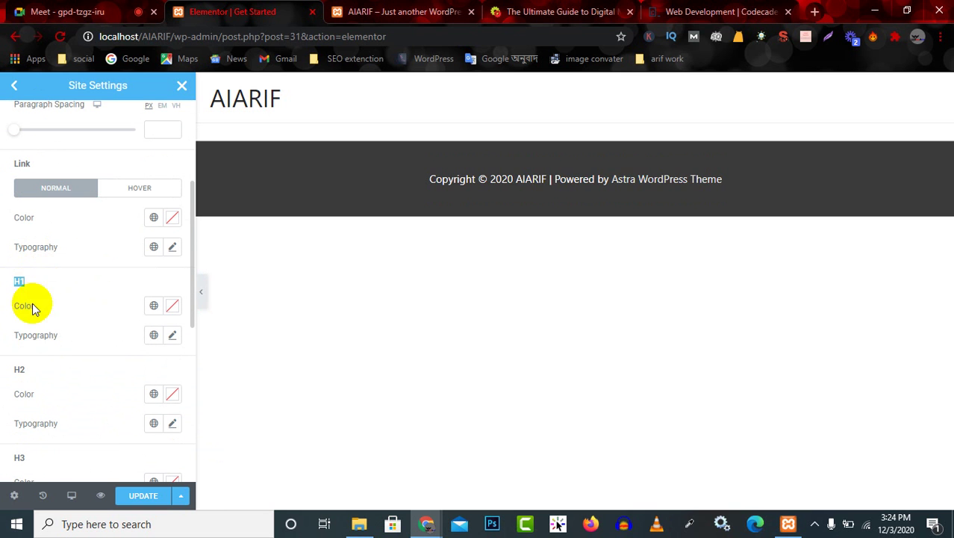
{"action": "double_click", "coordinate": [23, 368]}
{"action": "double_click", "coordinate": [21, 458]}
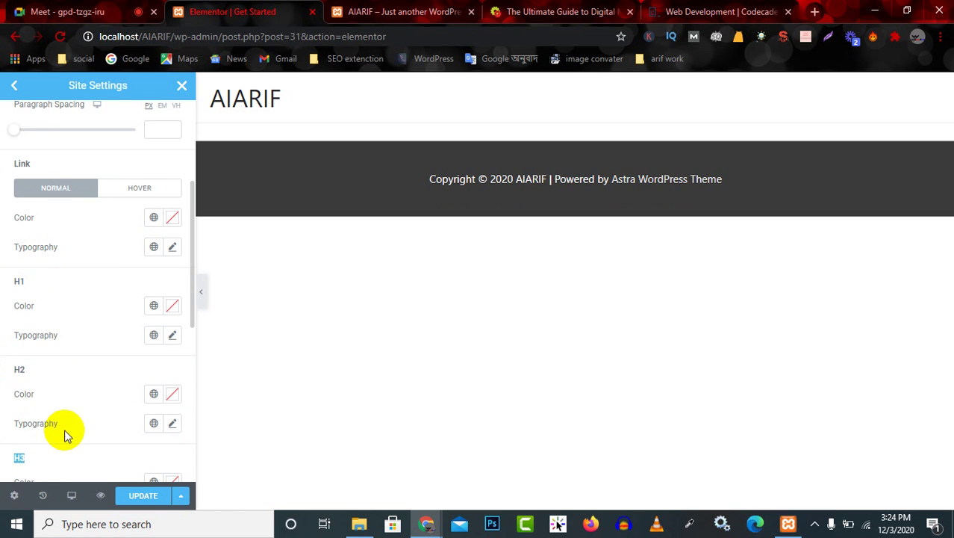
{"action": "scroll", "coordinate": [75, 425], "scroll_direction": "down", "scroll_amount": 3}
{"action": "left_click", "coordinate": [37, 342]}
{"action": "double_click", "coordinate": [8, 332]}
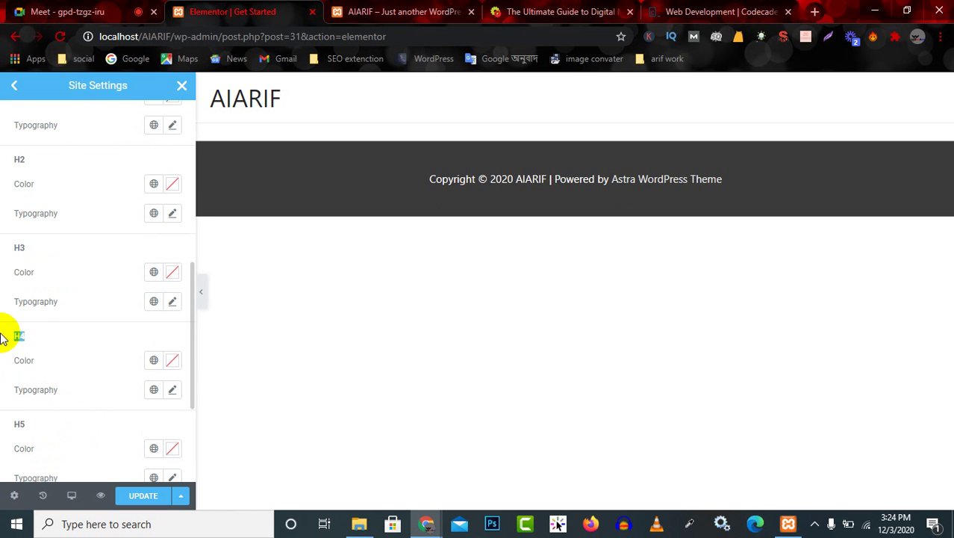
{"action": "double_click", "coordinate": [18, 423]}
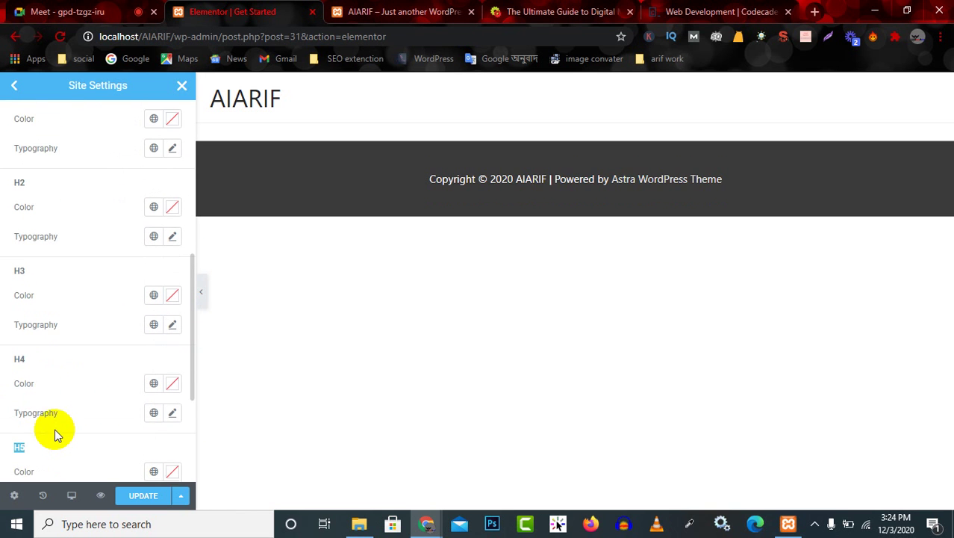
{"action": "scroll", "coordinate": [45, 359], "scroll_direction": "down", "scroll_amount": 3}
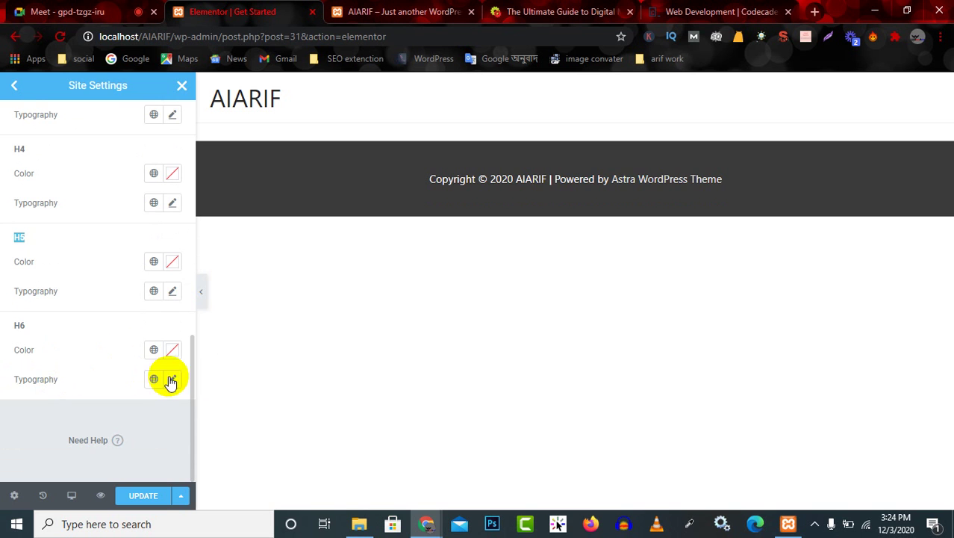
{"action": "scroll", "coordinate": [155, 363], "scroll_direction": "up", "scroll_amount": 10}
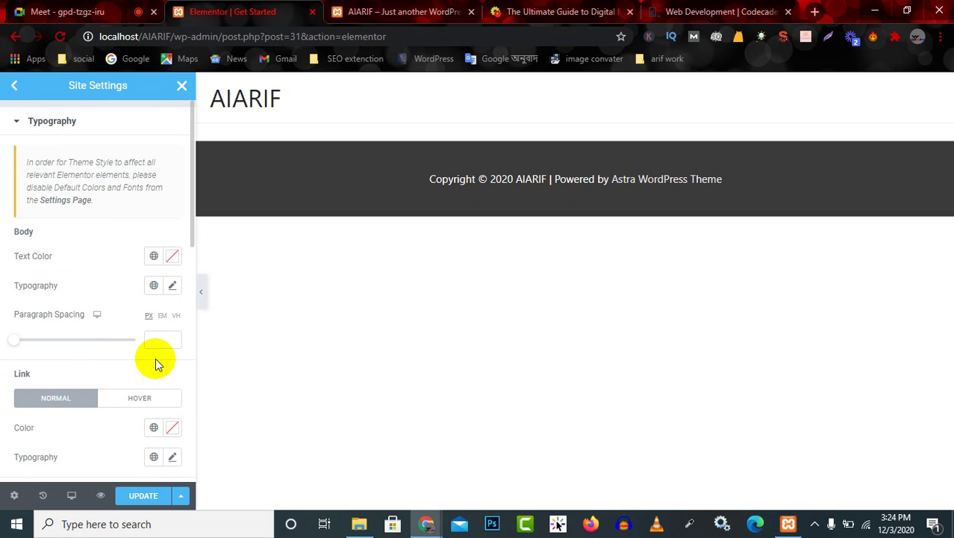
{"action": "left_click", "coordinate": [18, 122]}
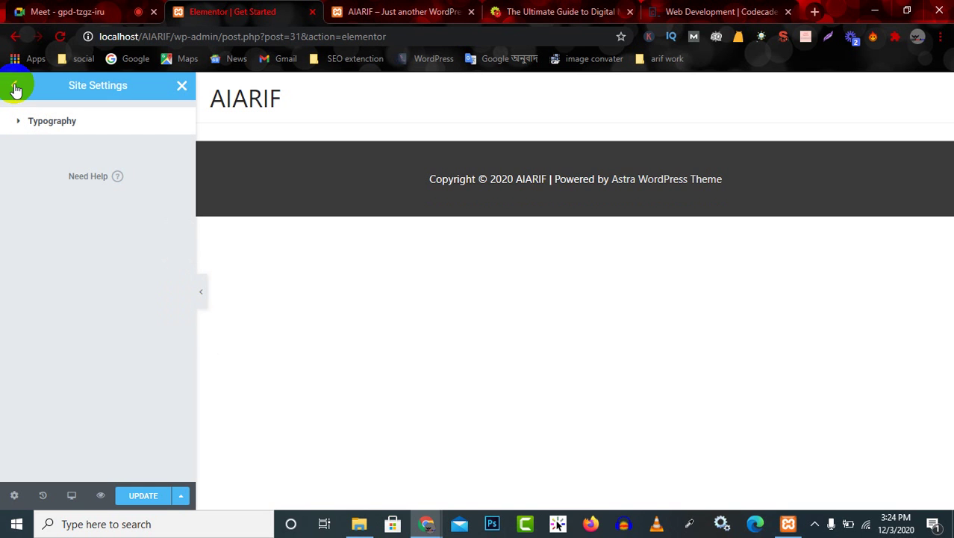
{"action": "left_click", "coordinate": [15, 88]}
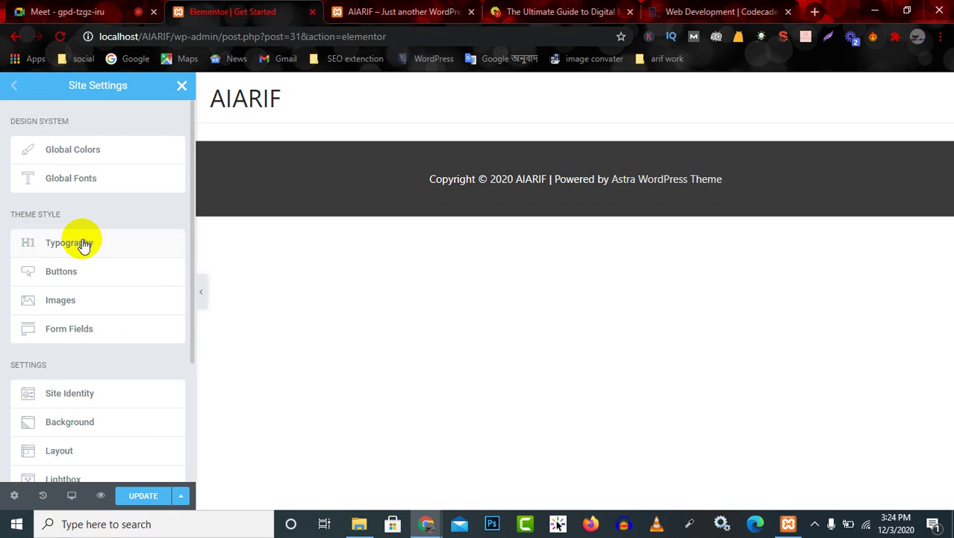
Open the theme style settings for Buttons and examine the Typography, Text Shadow, Text Color and Background Color options
{"action": "left_click", "coordinate": [111, 275]}
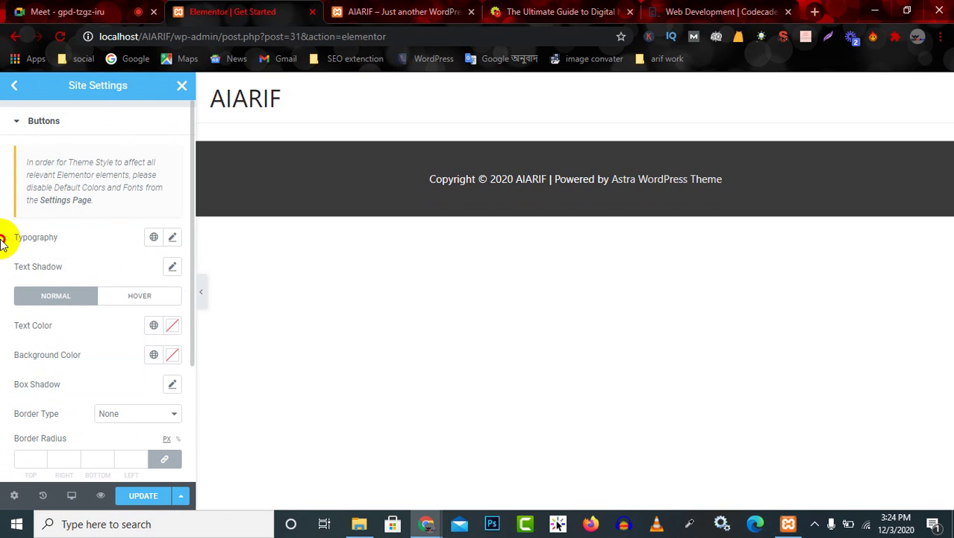
{"action": "left_click_drag", "start_coordinate": [66, 266], "coordinate": [15, 272]}
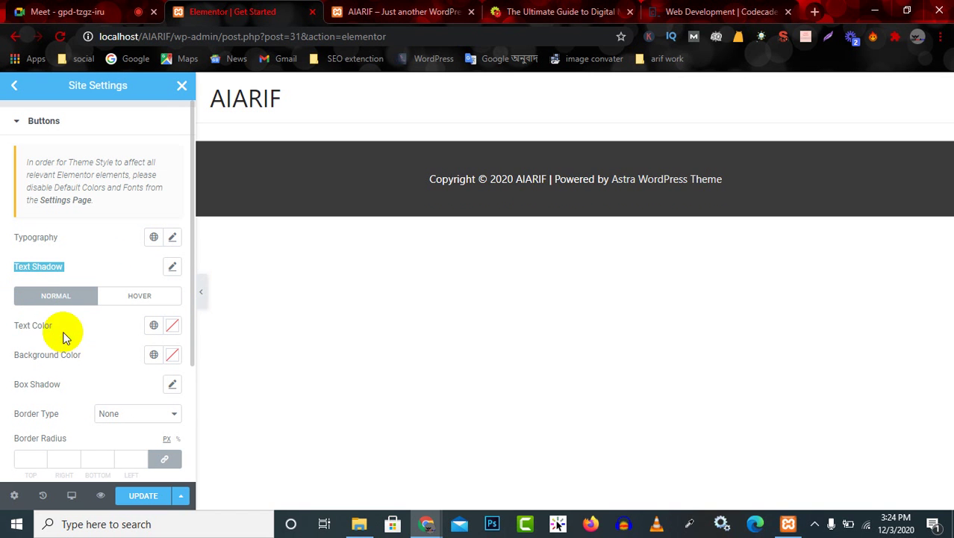
{"action": "left_click", "coordinate": [92, 357]}
{"action": "left_click_drag", "start_coordinate": [92, 356], "coordinate": [26, 352]}
{"action": "left_click", "coordinate": [12, 348]}
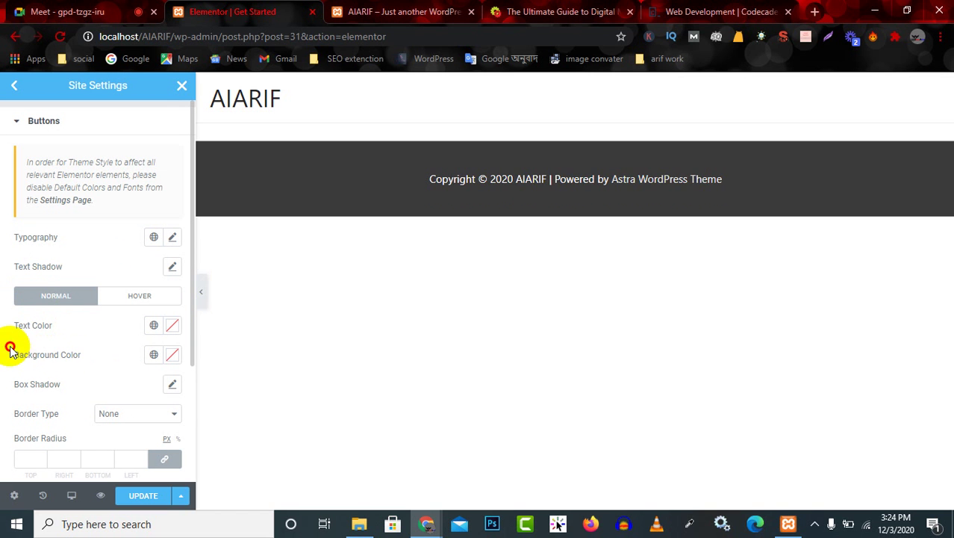
Look at the Sign up button on the Codecademy web development page as a button style example, then return to the Elementor editor
{"action": "left_click", "coordinate": [696, 12]}
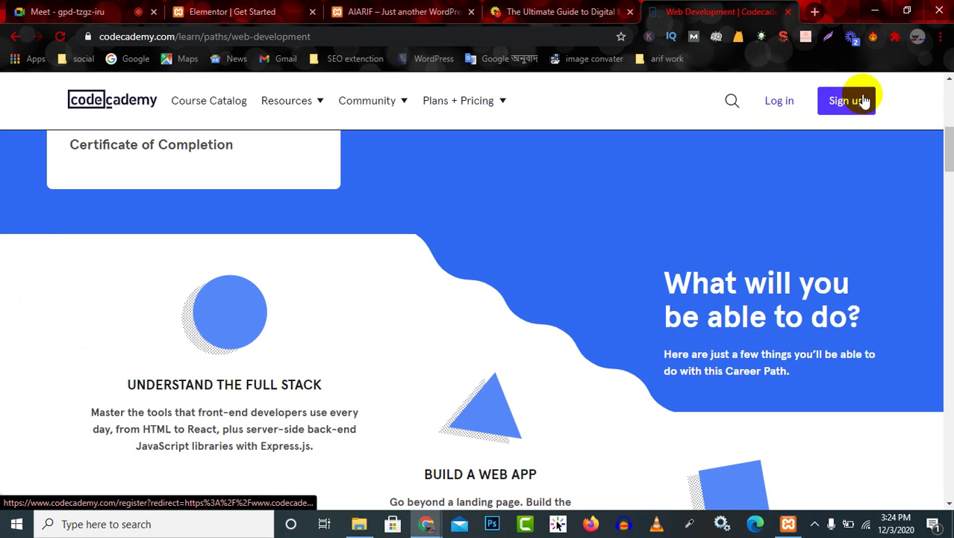
{"action": "left_click", "coordinate": [81, 9]}
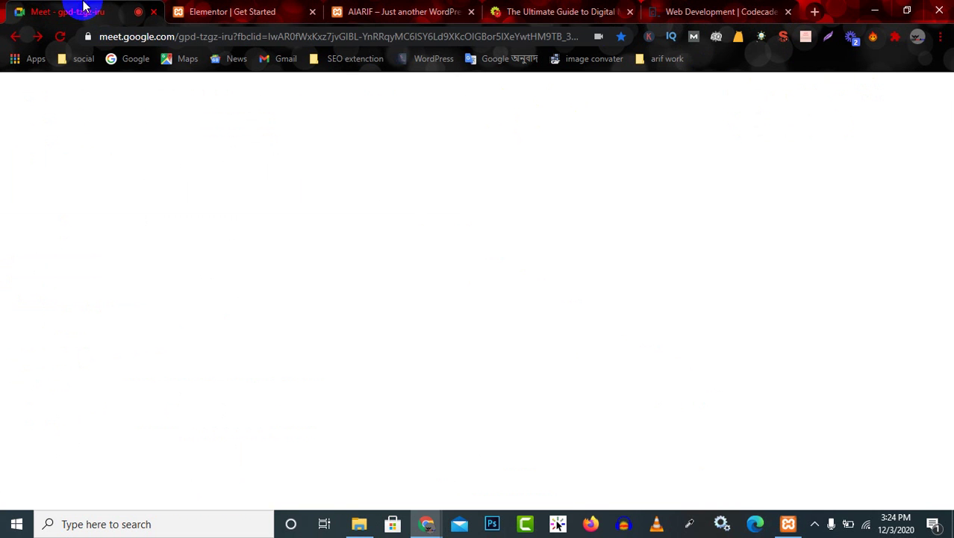
{"action": "left_click", "coordinate": [376, 11]}
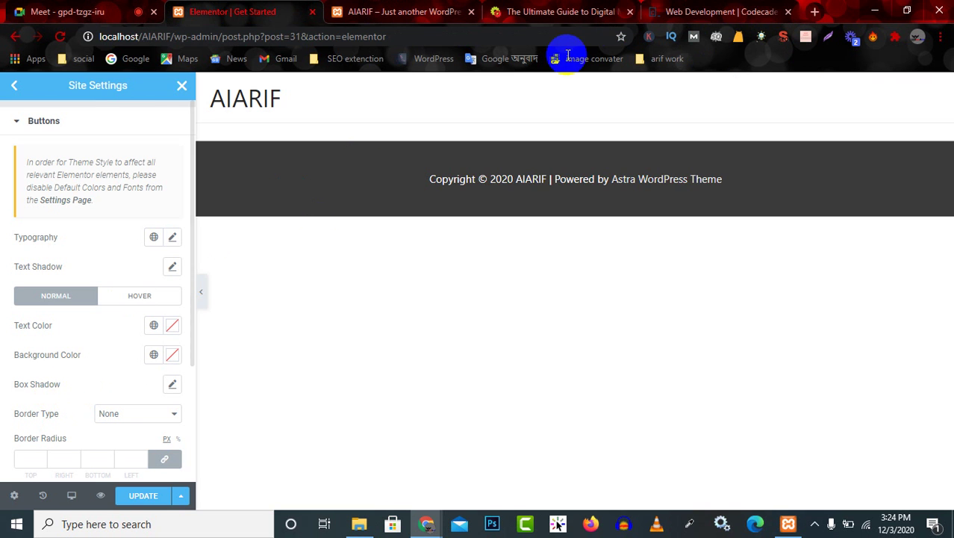
{"action": "left_click", "coordinate": [723, 11]}
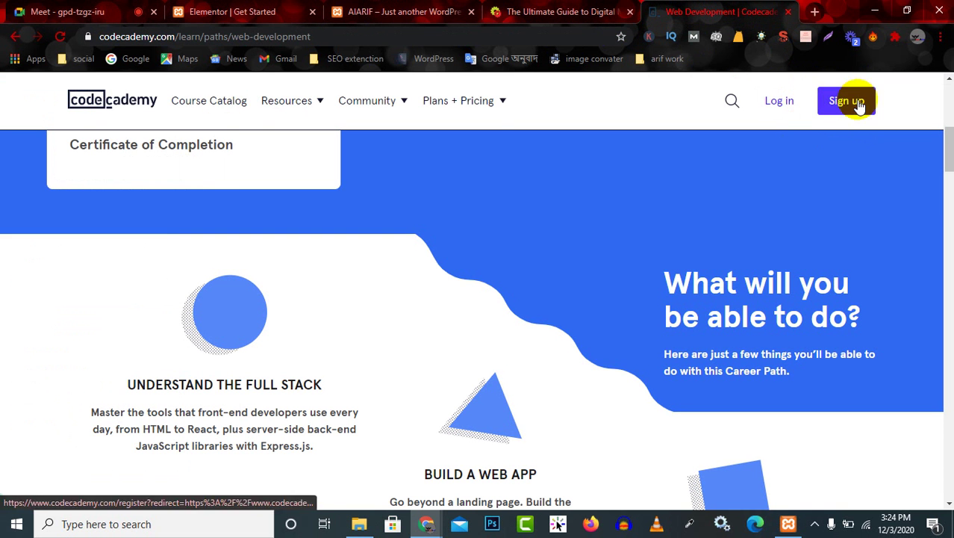
{"action": "left_click", "coordinate": [248, 9]}
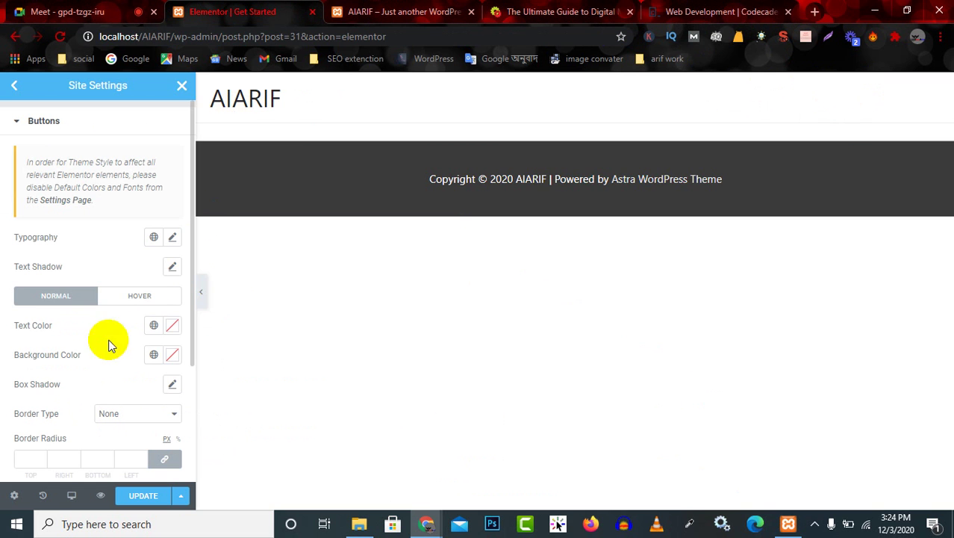
Examine the buttons' Border Radius and Padding settings, using the Log In button on the DigitalMarketer page as a bordered example
{"action": "scroll", "coordinate": [59, 414], "scroll_direction": "down", "scroll_amount": 1}
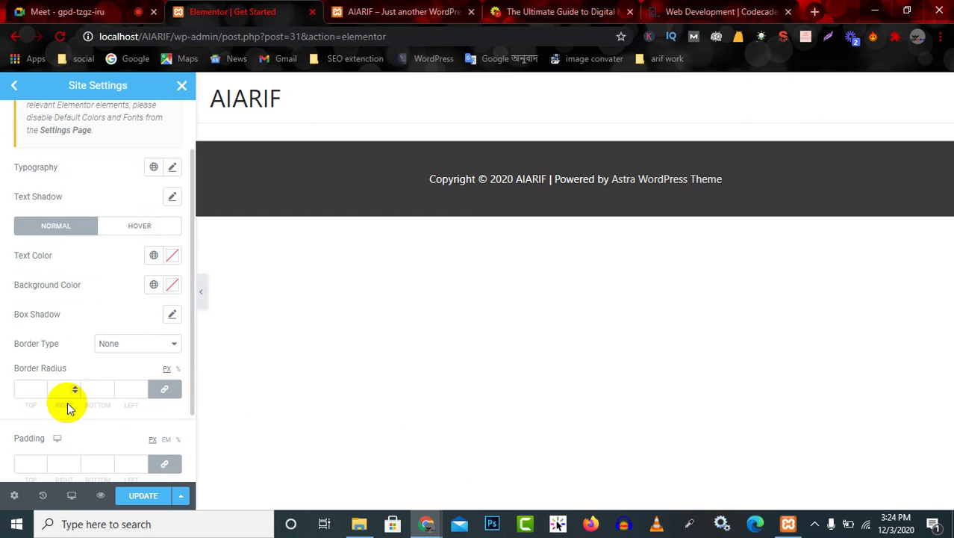
{"action": "left_click", "coordinate": [527, 11]}
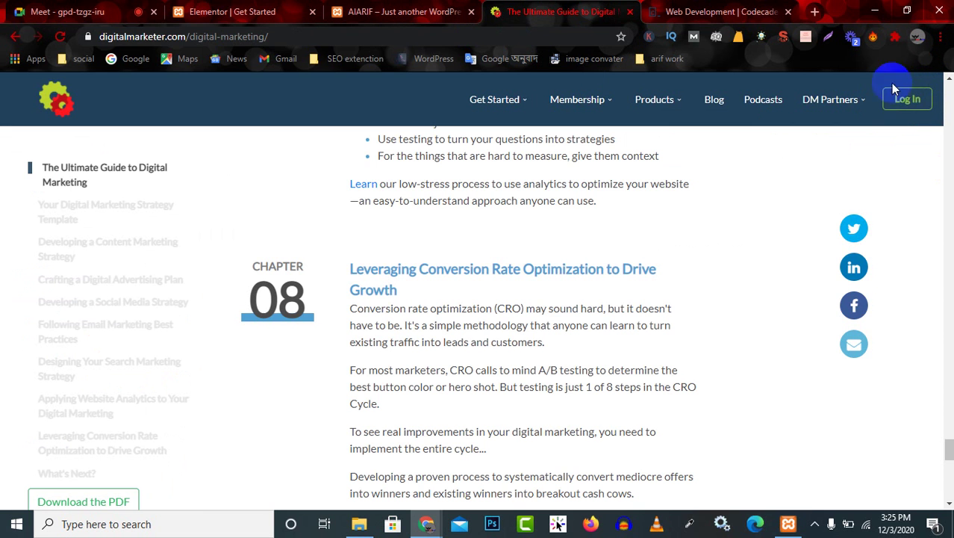
{"action": "left_click", "coordinate": [220, 10]}
{"action": "scroll", "coordinate": [35, 436], "scroll_direction": "down", "scroll_amount": 2}
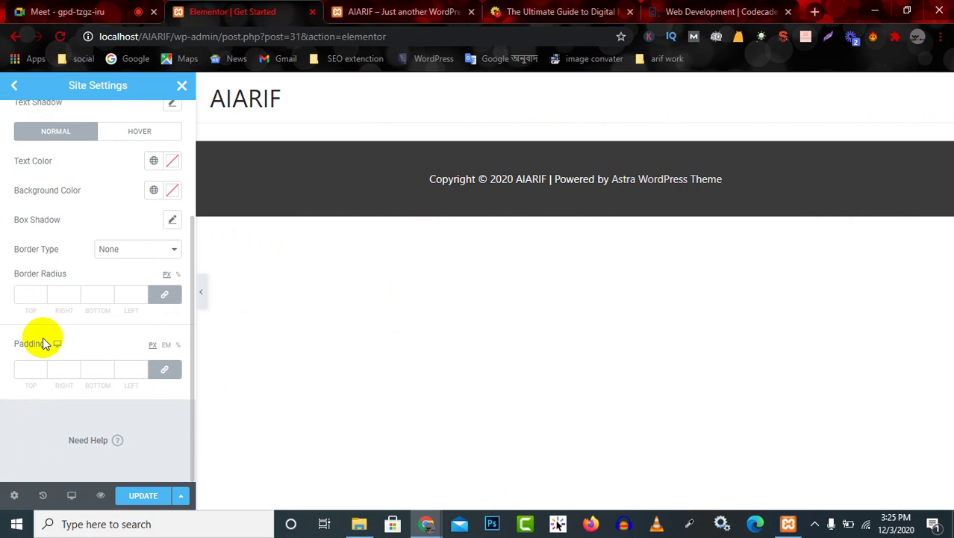
{"action": "scroll", "coordinate": [65, 295], "scroll_direction": "up", "scroll_amount": 2}
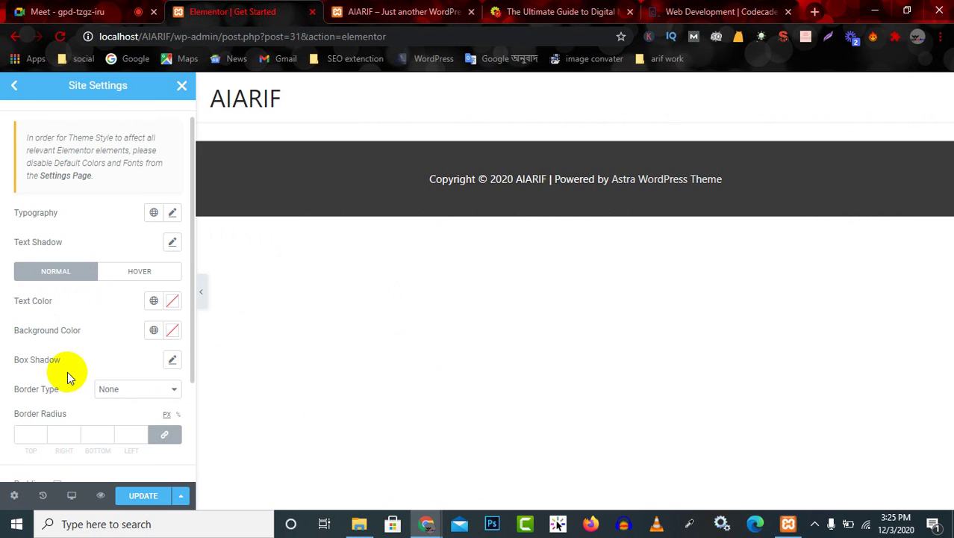
Examine the buttons' Box Shadow setting and switch to the Codecademy web development page for comparison
{"action": "scroll", "coordinate": [68, 377], "scroll_direction": "down", "scroll_amount": 1}
{"action": "left_click_drag", "start_coordinate": [66, 351], "coordinate": [5, 337]}
{"action": "left_click", "coordinate": [724, 9]}
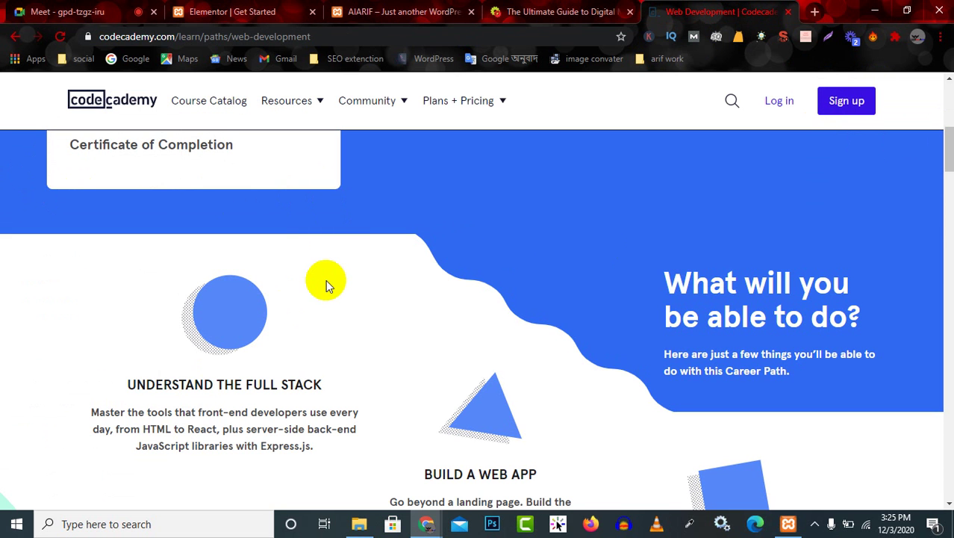
Return to the Elementor editor, leave the Buttons settings and open the Site Identity settings
{"action": "left_click", "coordinate": [247, 12]}
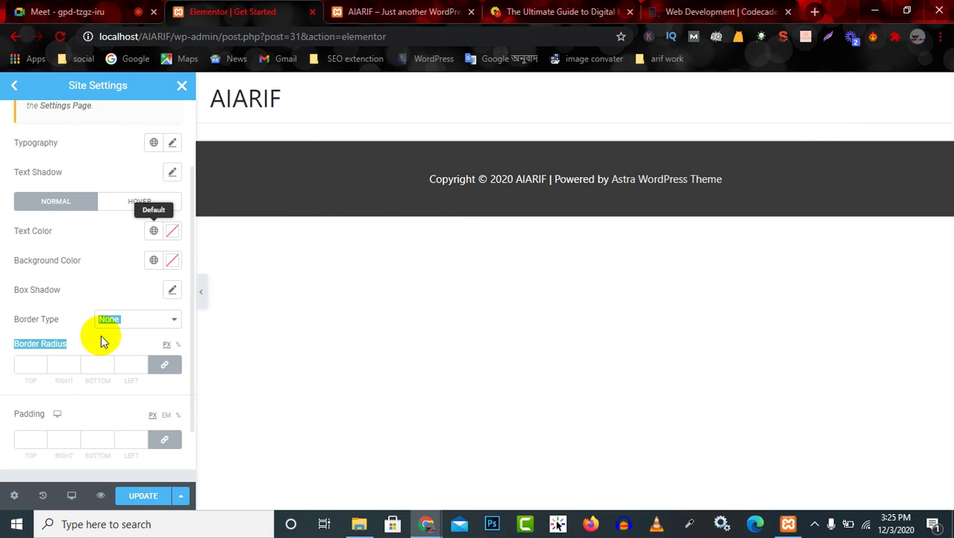
{"action": "left_click", "coordinate": [14, 86]}
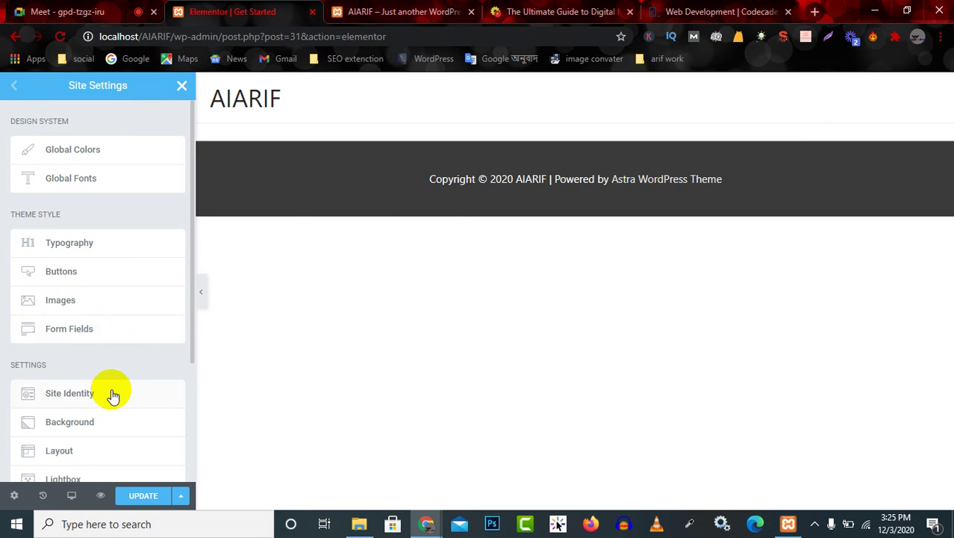
{"action": "scroll", "coordinate": [100, 334], "scroll_direction": "down", "scroll_amount": 2}
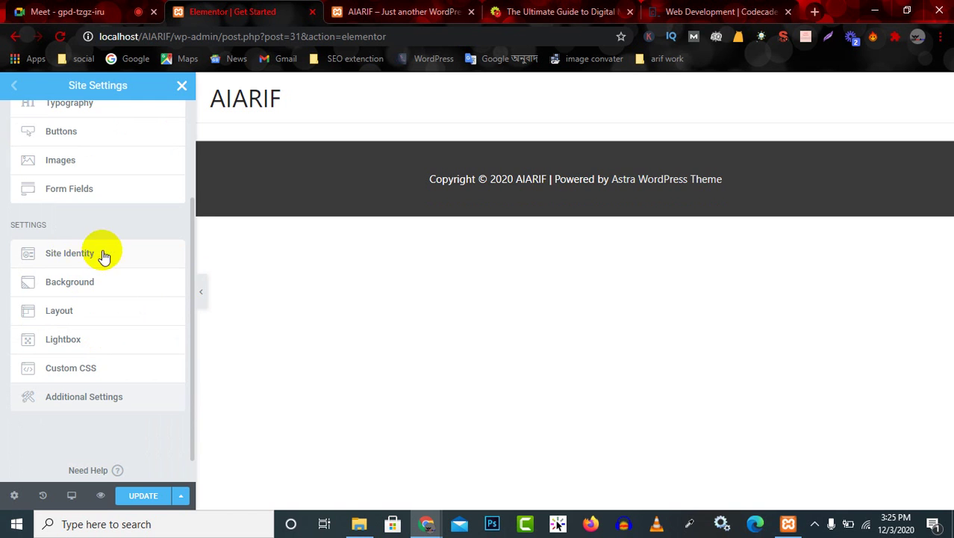
{"action": "left_click", "coordinate": [69, 252]}
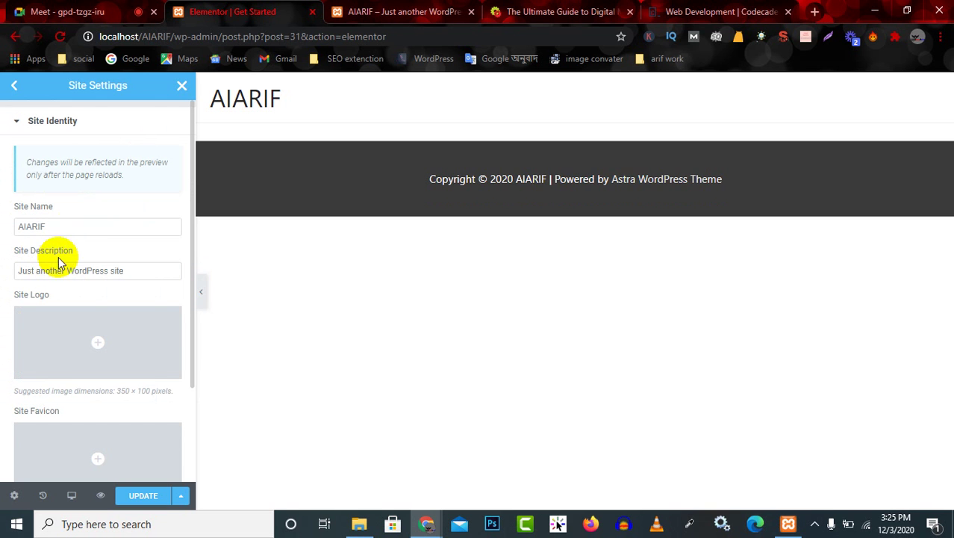
Review the Site Name field and clear the default text from the Site Description
{"action": "left_click_drag", "start_coordinate": [58, 207], "coordinate": [9, 209]}
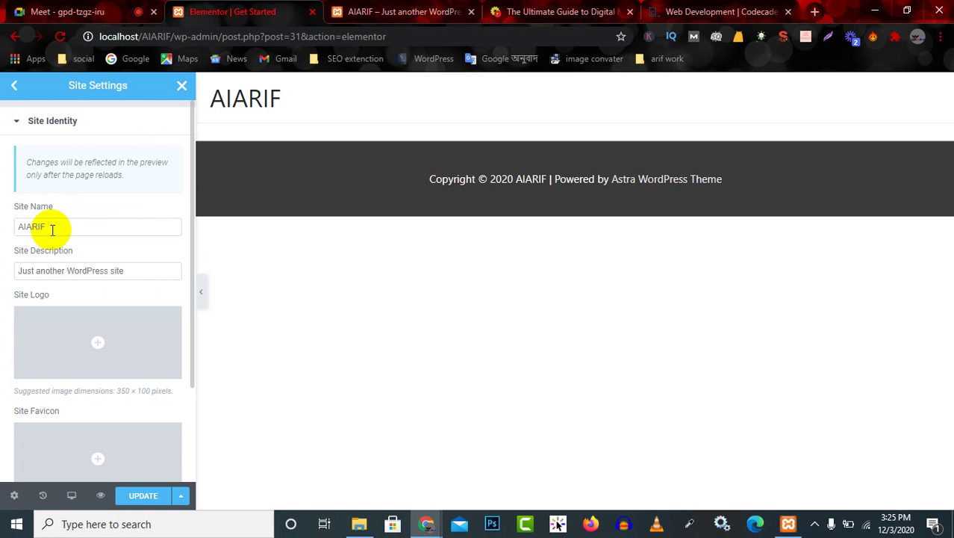
{"action": "left_click_drag", "start_coordinate": [60, 225], "coordinate": [8, 229]}
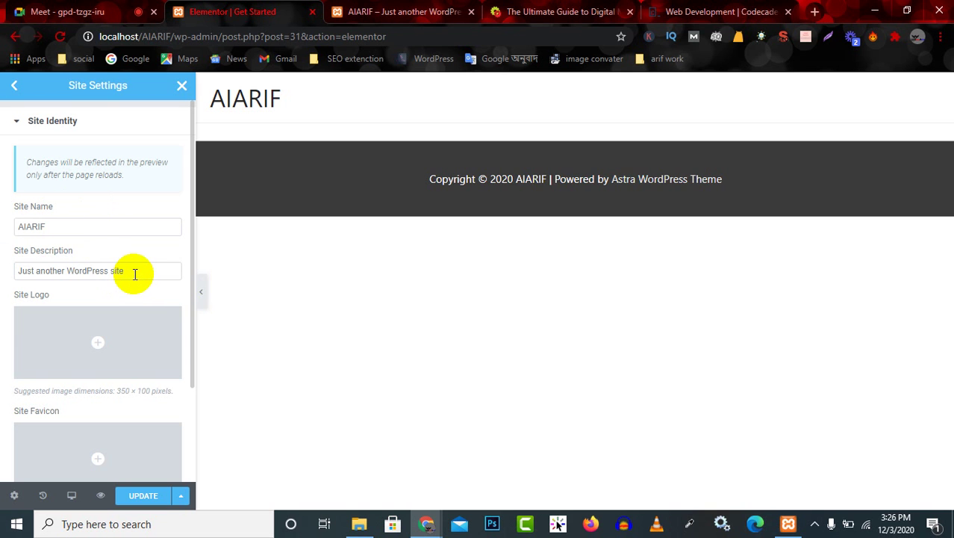
{"action": "left_click_drag", "start_coordinate": [138, 272], "coordinate": [2, 271]}
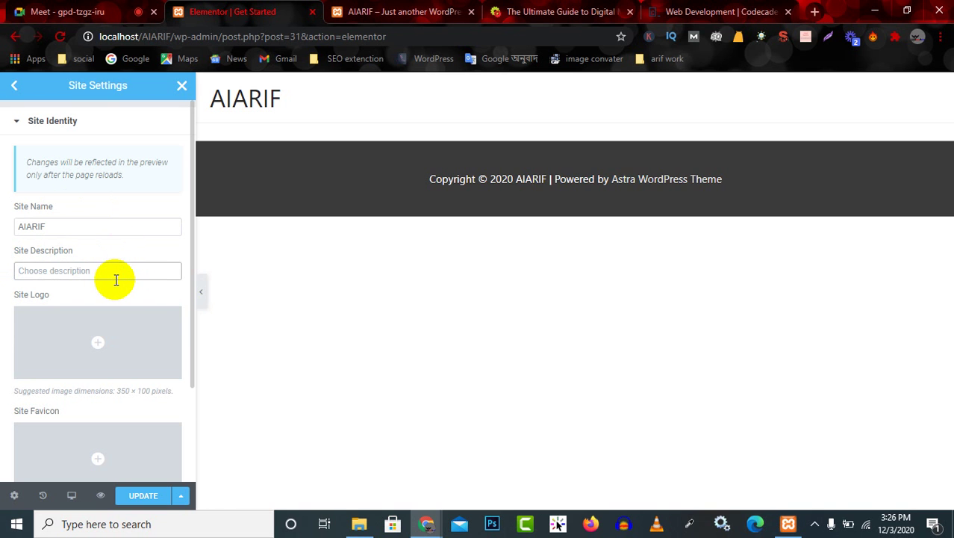
Begin a new media upload for the Site Logo and open the file chooser
{"action": "mouse_move", "coordinate": [123, 340]}
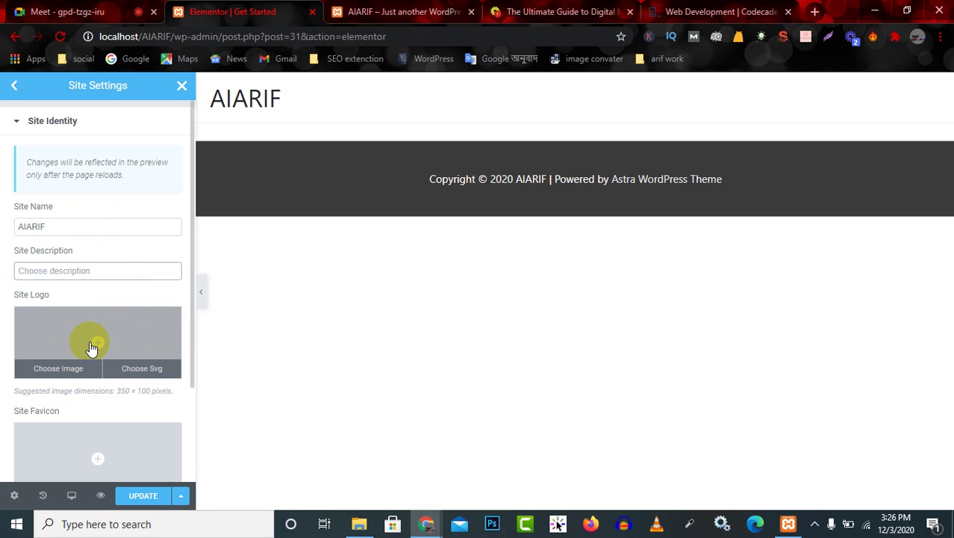
{"action": "left_click", "coordinate": [100, 347]}
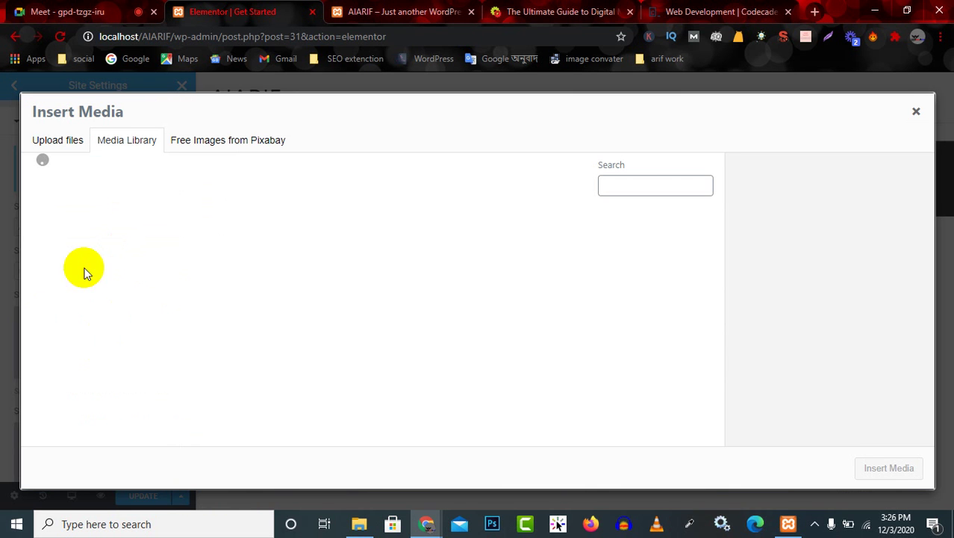
{"action": "left_click", "coordinate": [63, 139]}
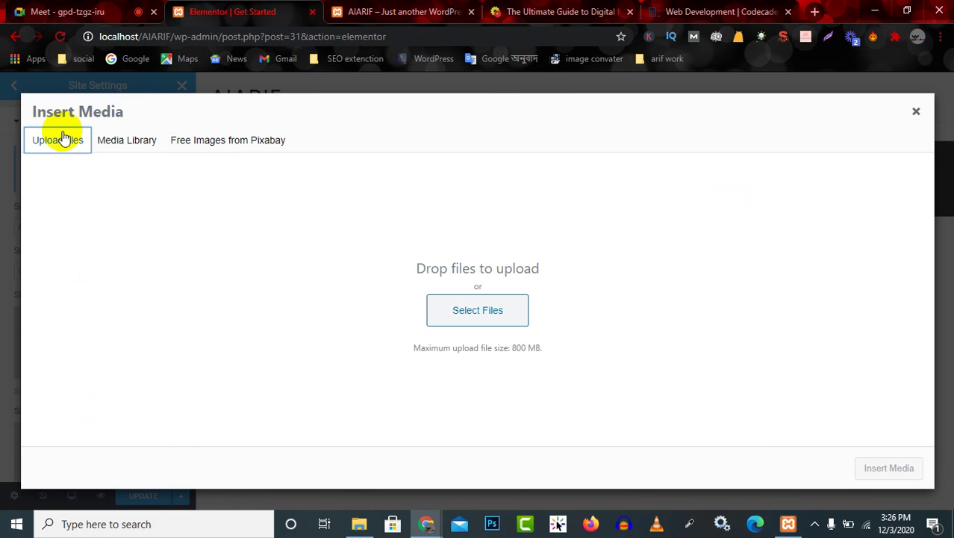
{"action": "left_click", "coordinate": [461, 308]}
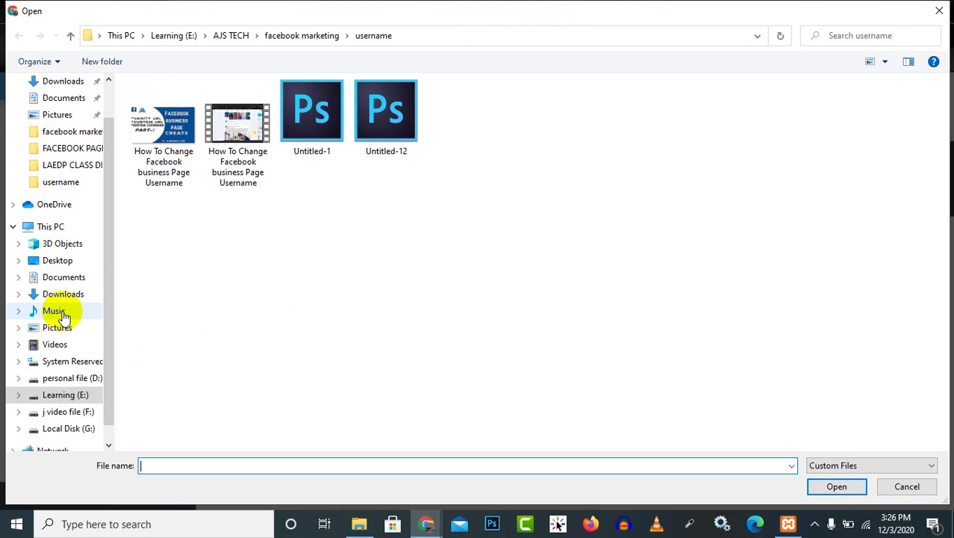
Look for a logo image in the AJS TECH folder on Learning (E:), checking its facebook marketing, FACEBOOK PAGE CREATE and font subfolders
{"action": "left_click", "coordinate": [65, 394]}
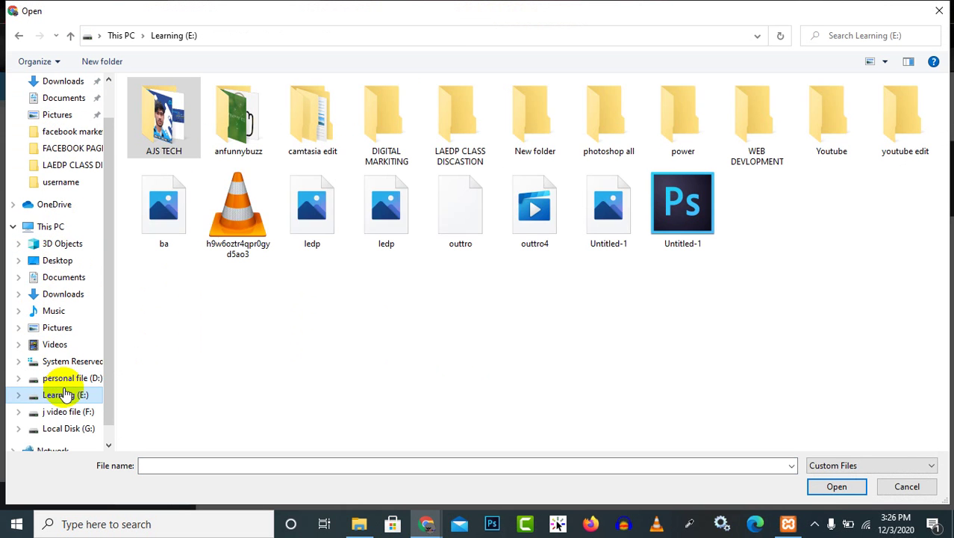
{"action": "double_click", "coordinate": [163, 123]}
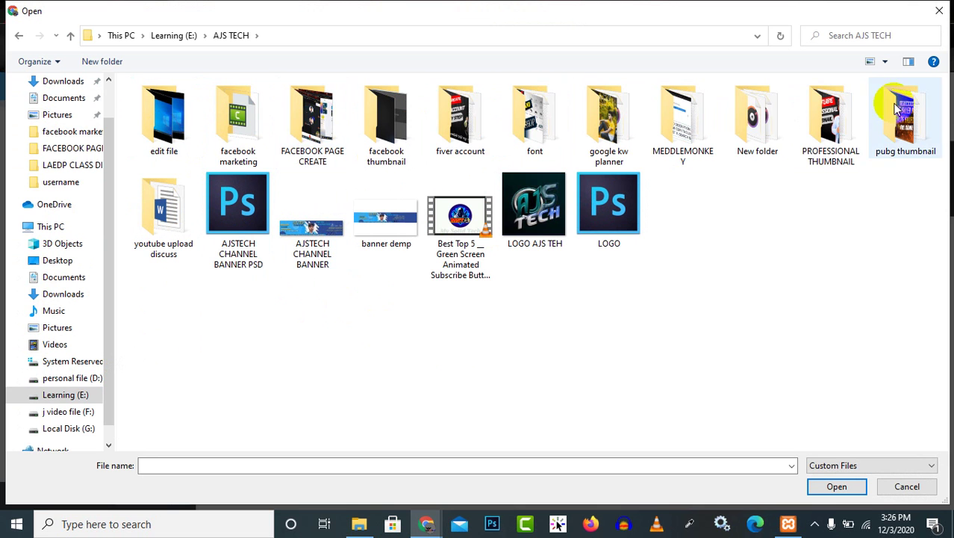
{"action": "double_click", "coordinate": [237, 122]}
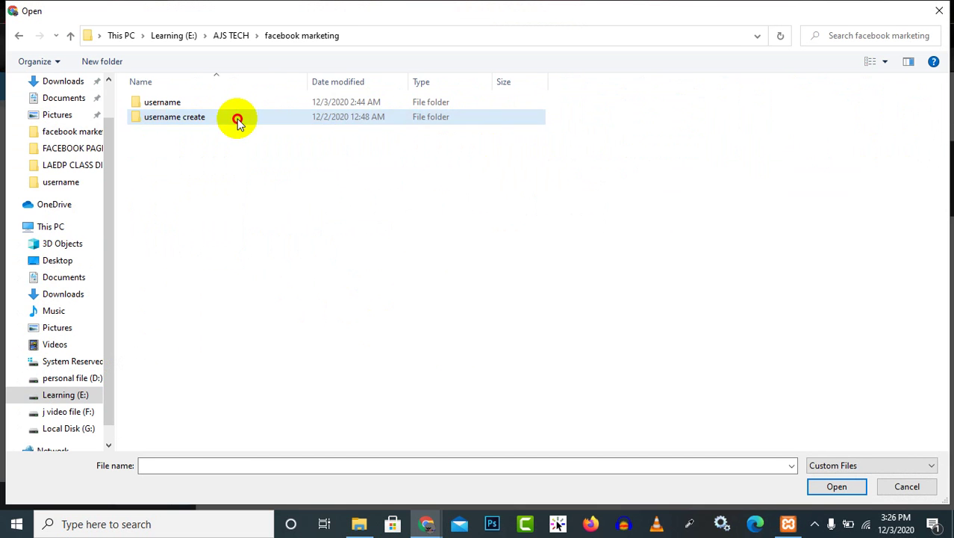
{"action": "double_click", "coordinate": [232, 117]}
{"action": "left_click", "coordinate": [227, 117]}
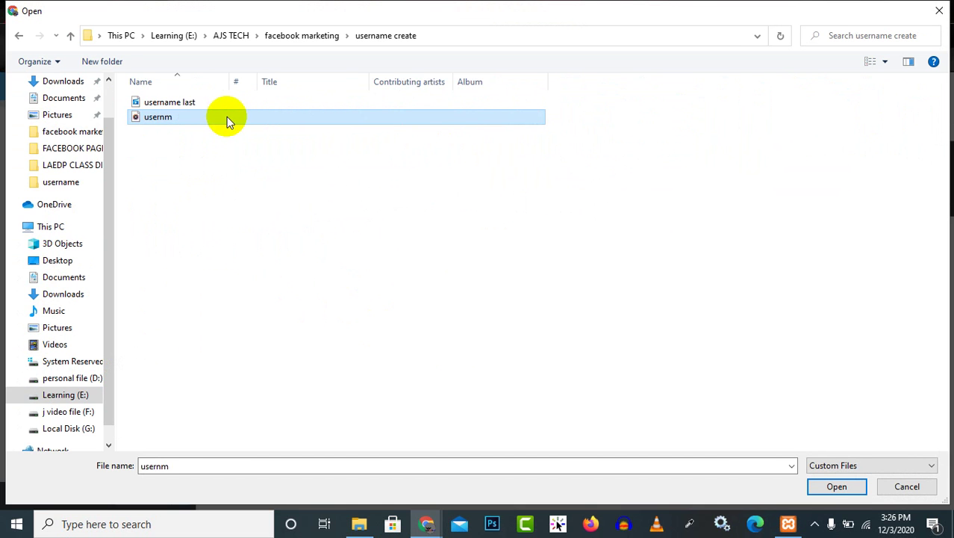
{"action": "left_click", "coordinate": [72, 35]}
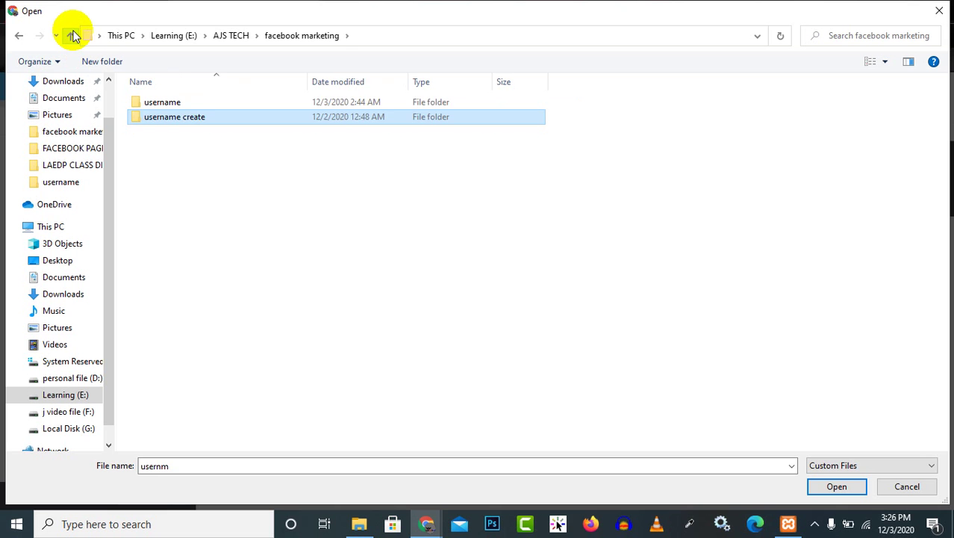
{"action": "left_click", "coordinate": [72, 35]}
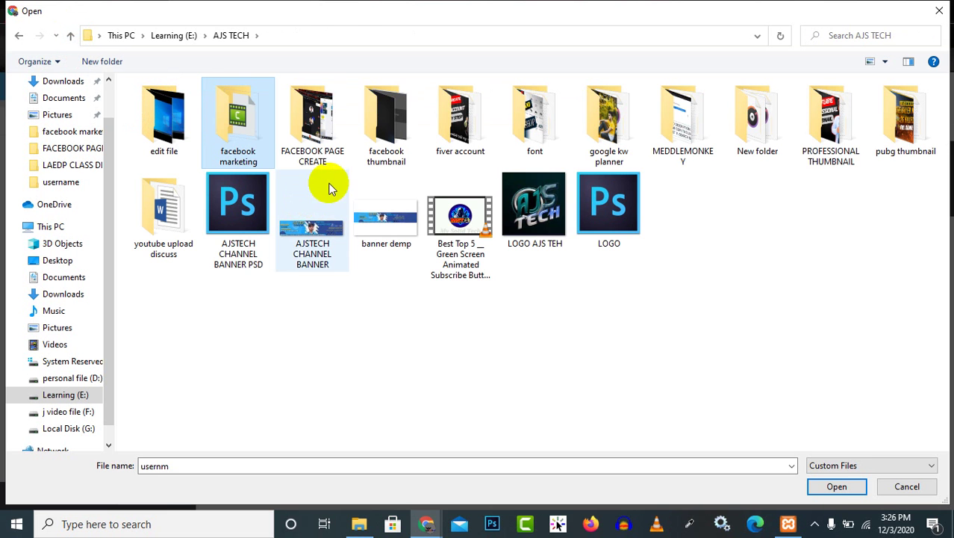
{"action": "double_click", "coordinate": [313, 123]}
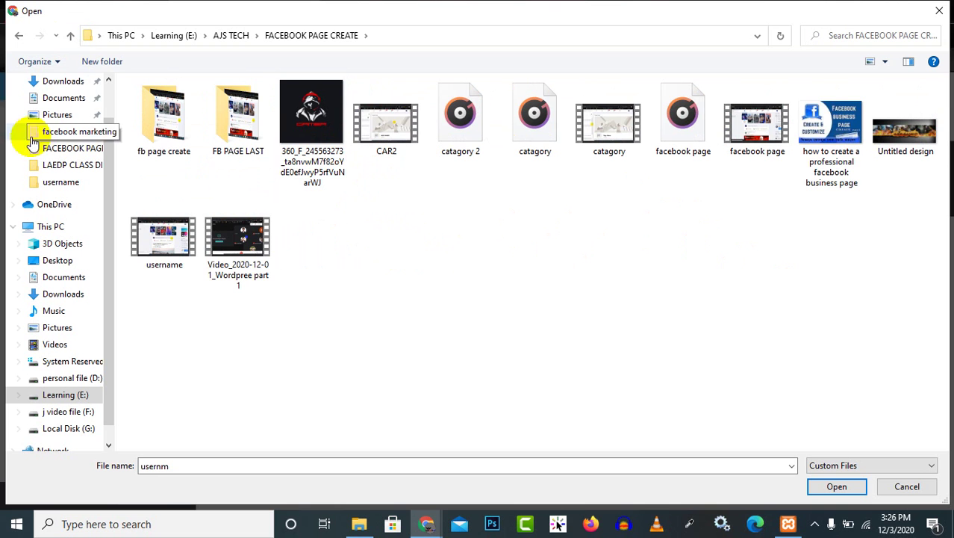
{"action": "left_click", "coordinate": [71, 36]}
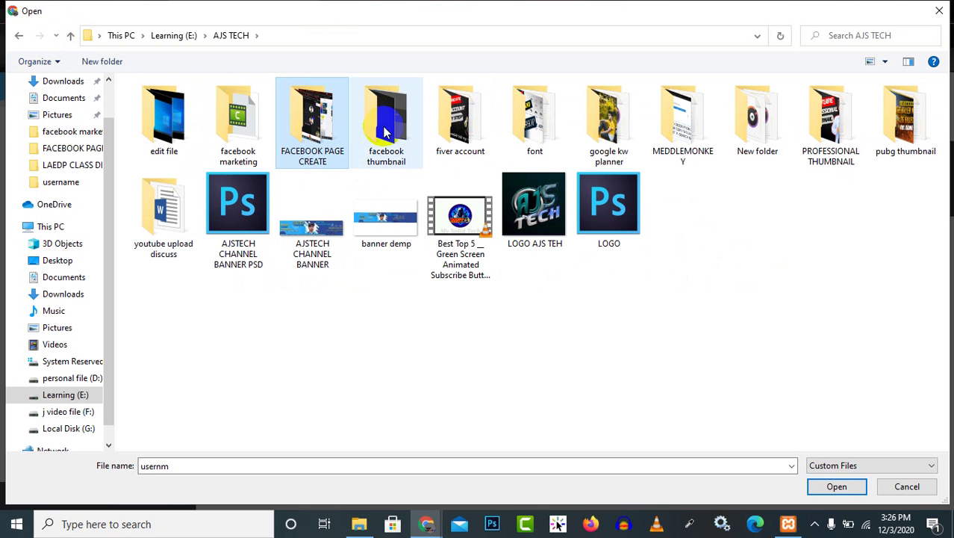
{"action": "double_click", "coordinate": [534, 117]}
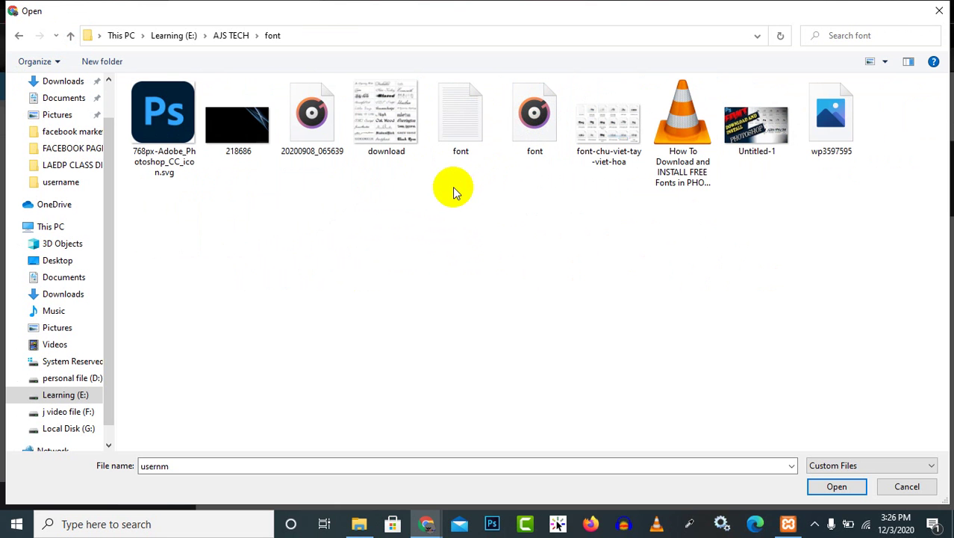
{"action": "left_click", "coordinate": [70, 35]}
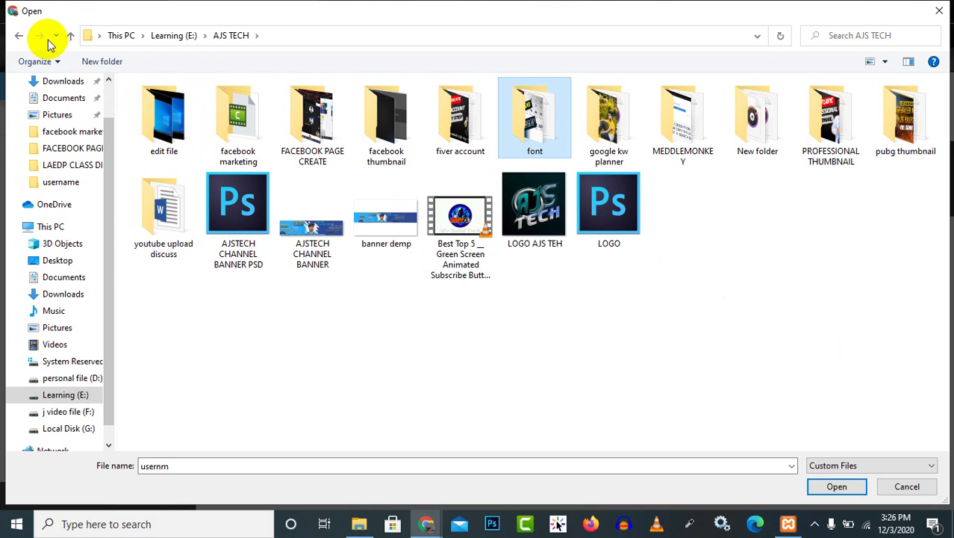
{"action": "left_click", "coordinate": [70, 36]}
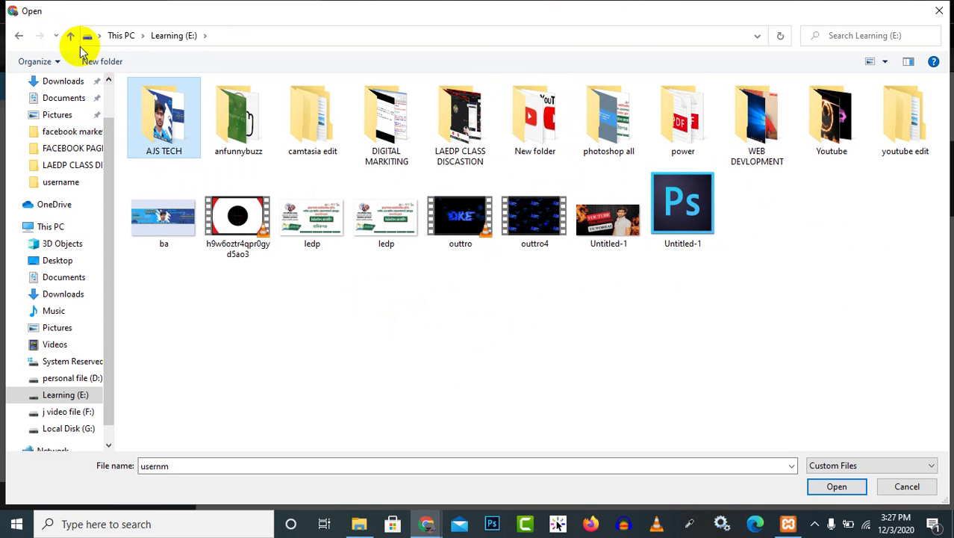
Look for a logo image in the photoshop all folder, including its poster and New folder (2) subfolders
{"action": "double_click", "coordinate": [608, 120]}
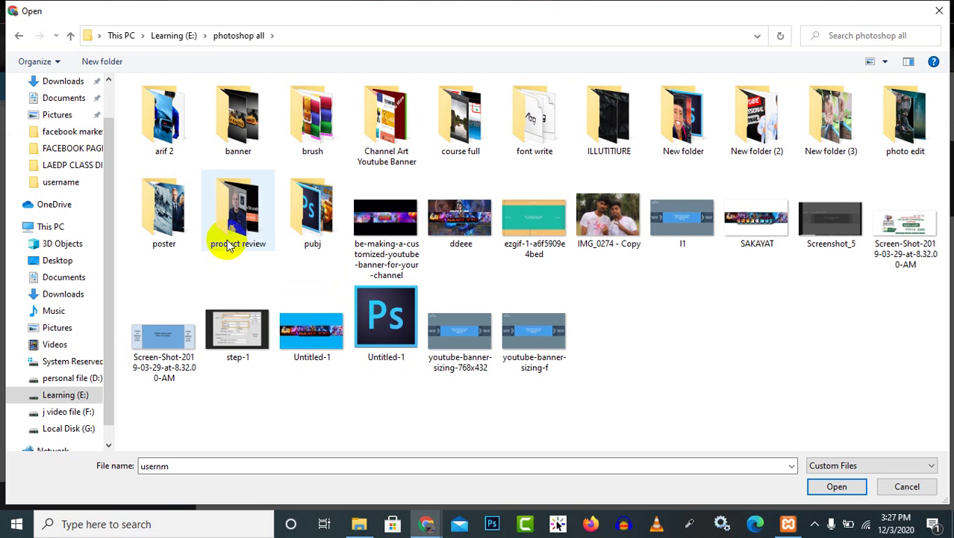
{"action": "double_click", "coordinate": [168, 140]}
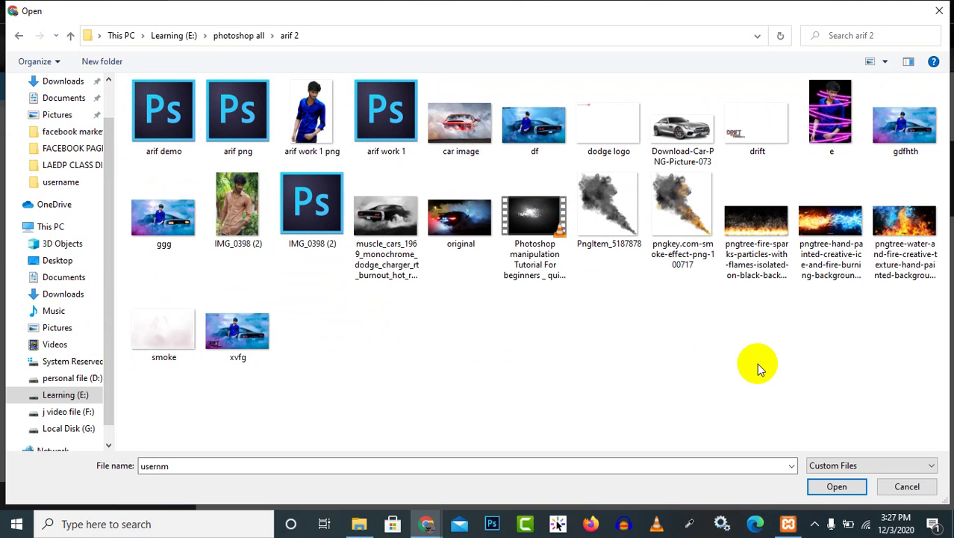
{"action": "left_click", "coordinate": [71, 37]}
{"action": "left_click", "coordinate": [155, 210]}
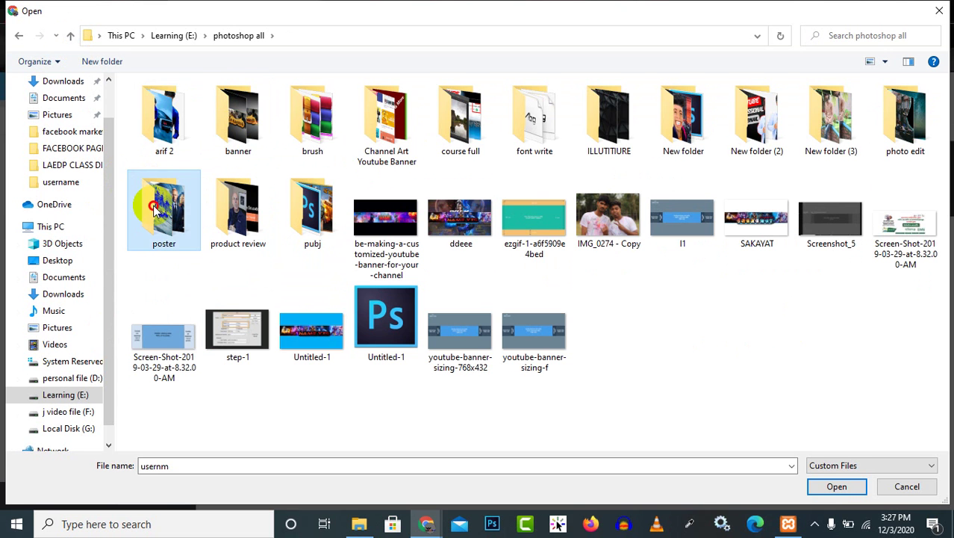
{"action": "double_click", "coordinate": [153, 210]}
{"action": "left_click", "coordinate": [153, 205]}
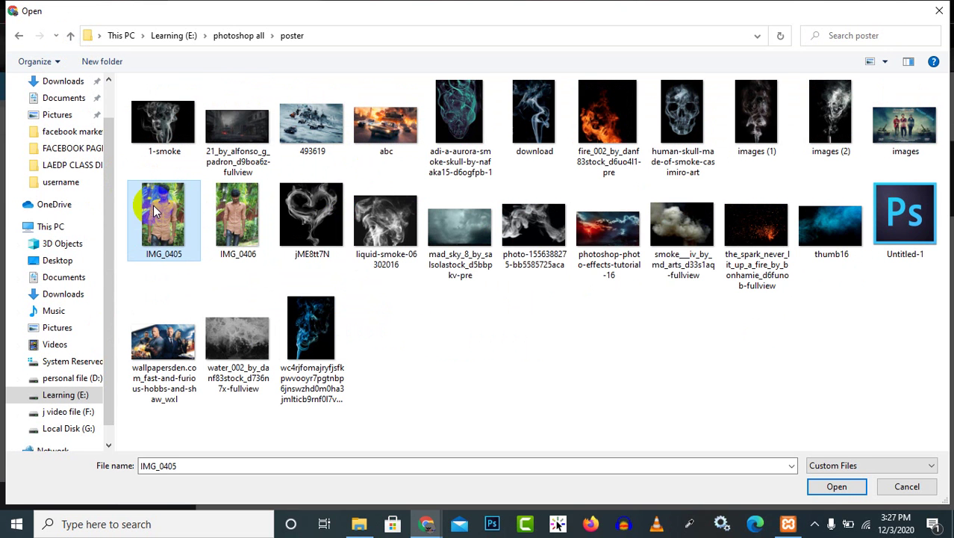
{"action": "left_click", "coordinate": [71, 35]}
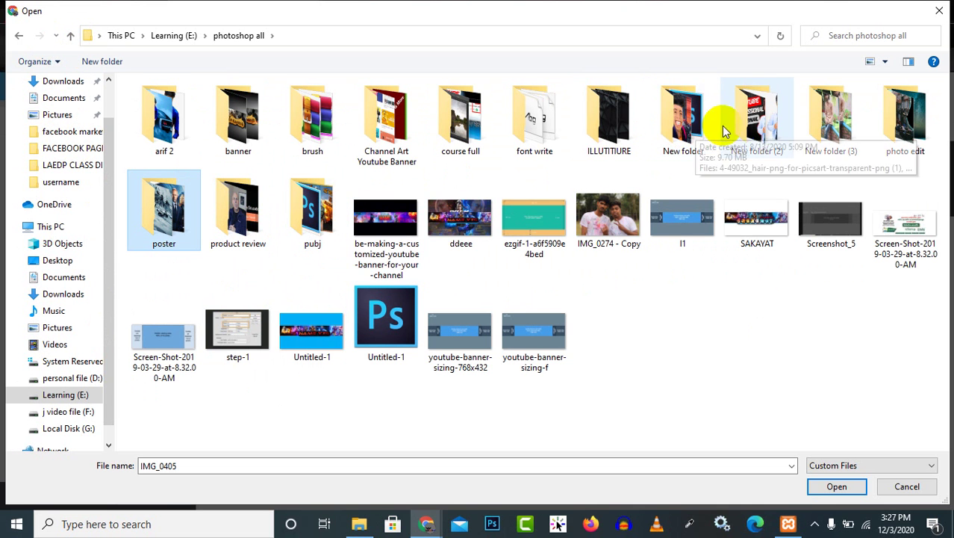
{"action": "double_click", "coordinate": [756, 123]}
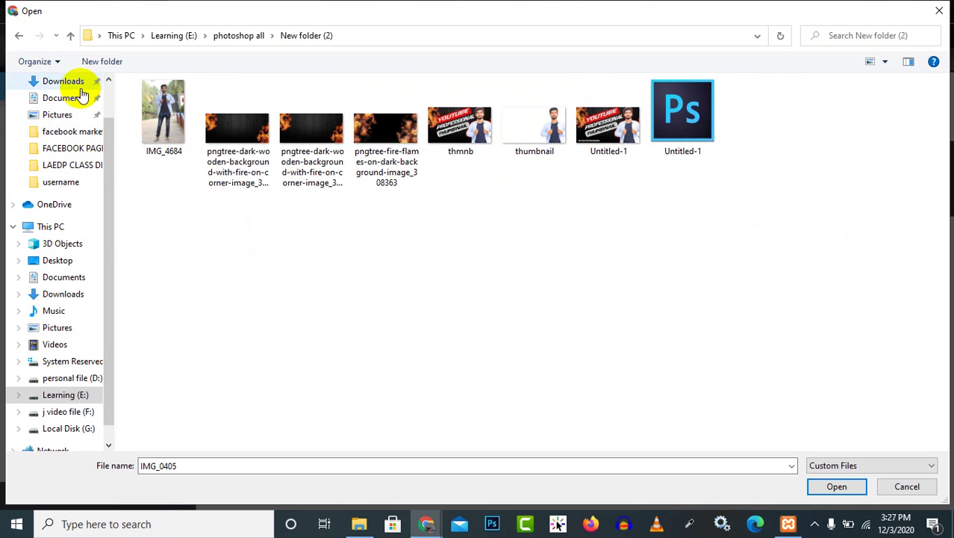
{"action": "left_click", "coordinate": [71, 37]}
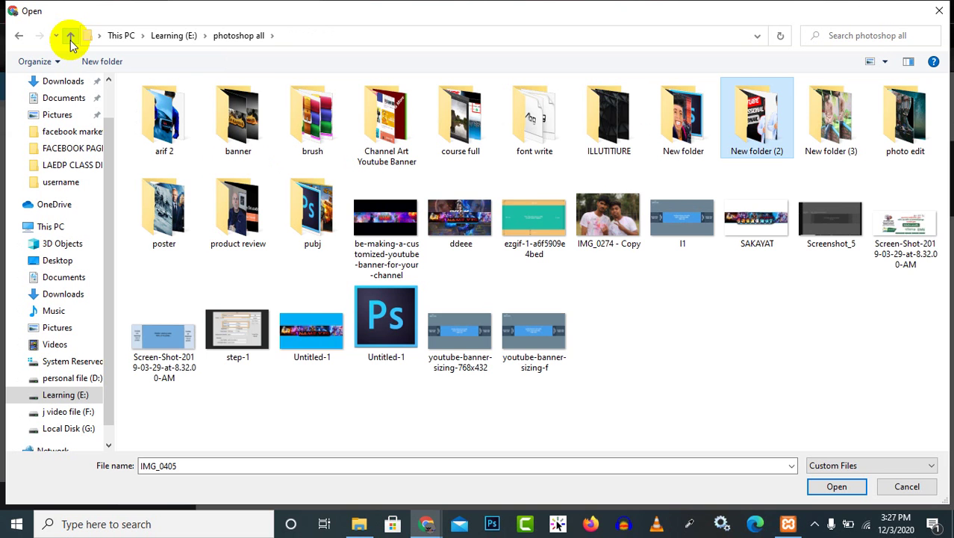
{"action": "left_click", "coordinate": [71, 38]}
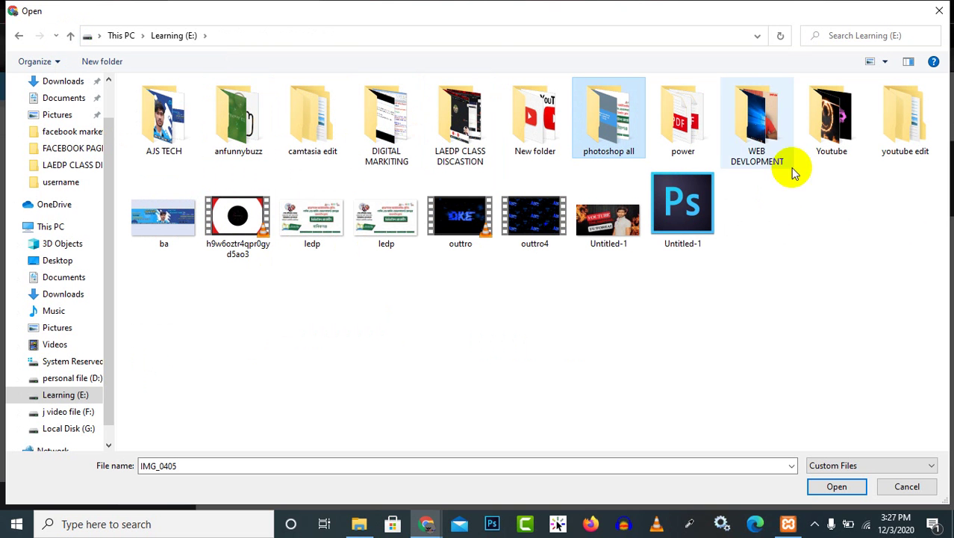
Look for a logo image in the AJS TECH folder, checking its PROFESSIONAL THUMBNAIL and edit file subfolders
{"action": "left_click", "coordinate": [165, 121]}
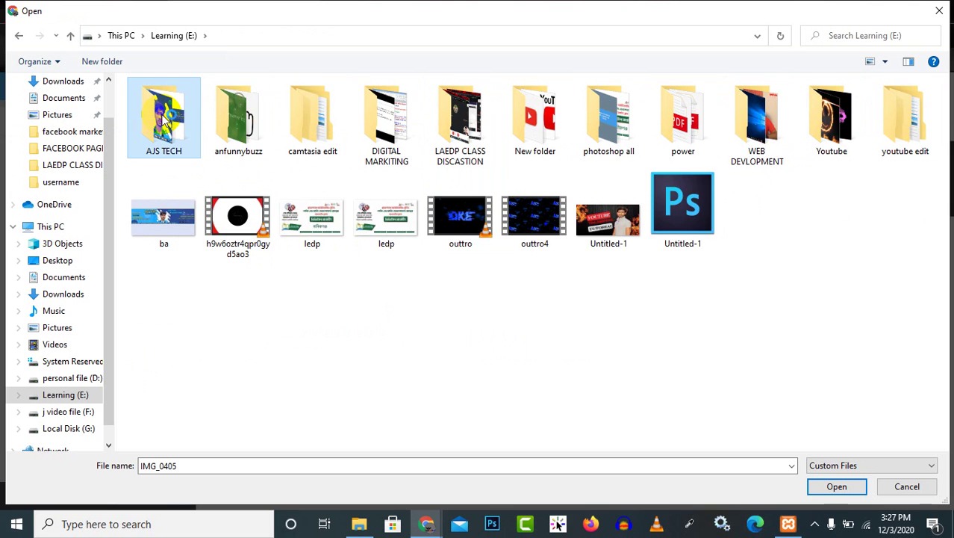
{"action": "double_click", "coordinate": [165, 121]}
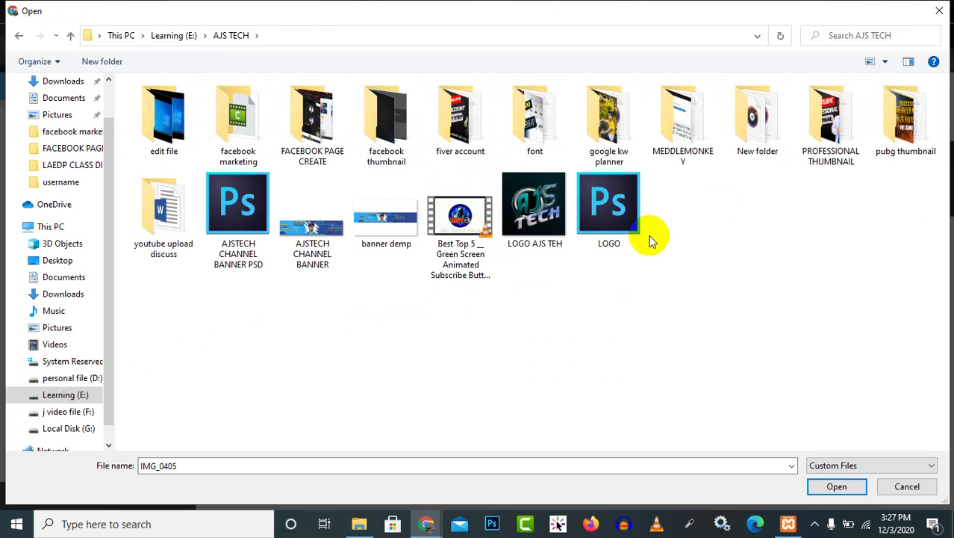
{"action": "double_click", "coordinate": [819, 132]}
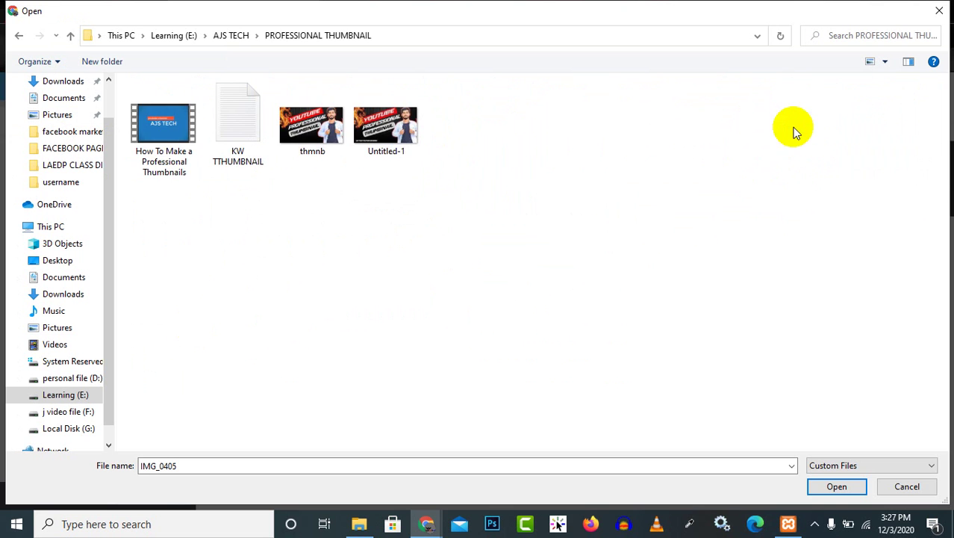
{"action": "left_click", "coordinate": [70, 36]}
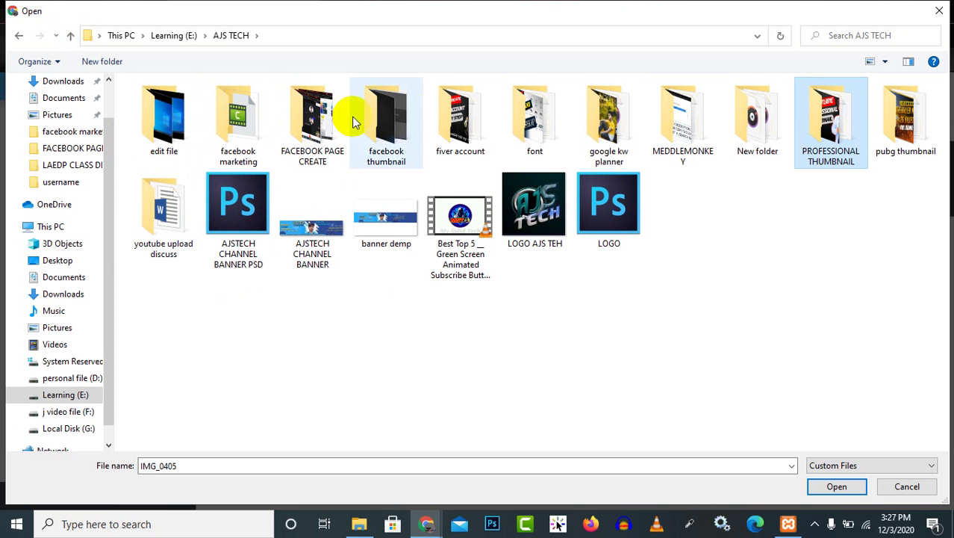
{"action": "double_click", "coordinate": [160, 120]}
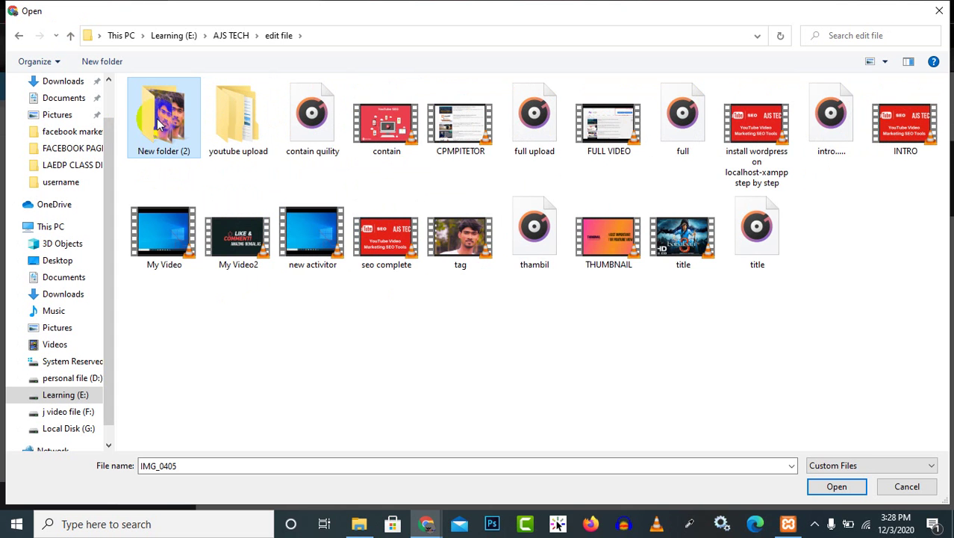
{"action": "left_click", "coordinate": [69, 36]}
{"action": "left_click", "coordinate": [70, 37]}
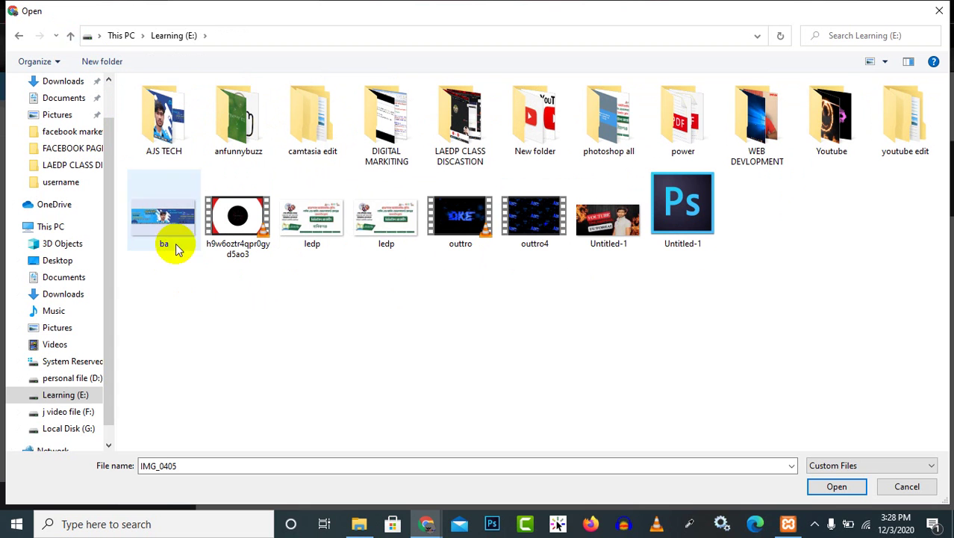
Look for a logo image on the personal file (D:) drive
{"action": "left_click", "coordinate": [70, 37]}
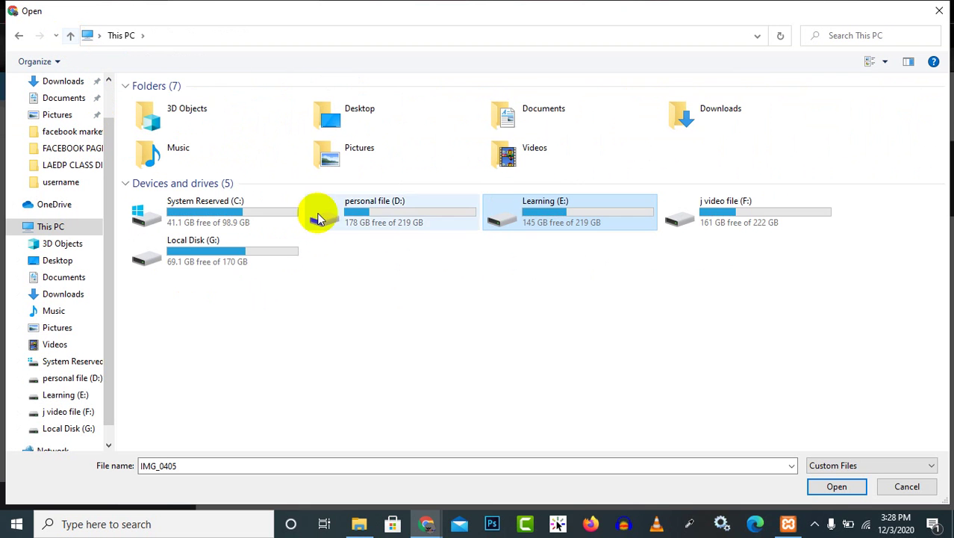
{"action": "left_click", "coordinate": [389, 224]}
{"action": "double_click", "coordinate": [402, 212]}
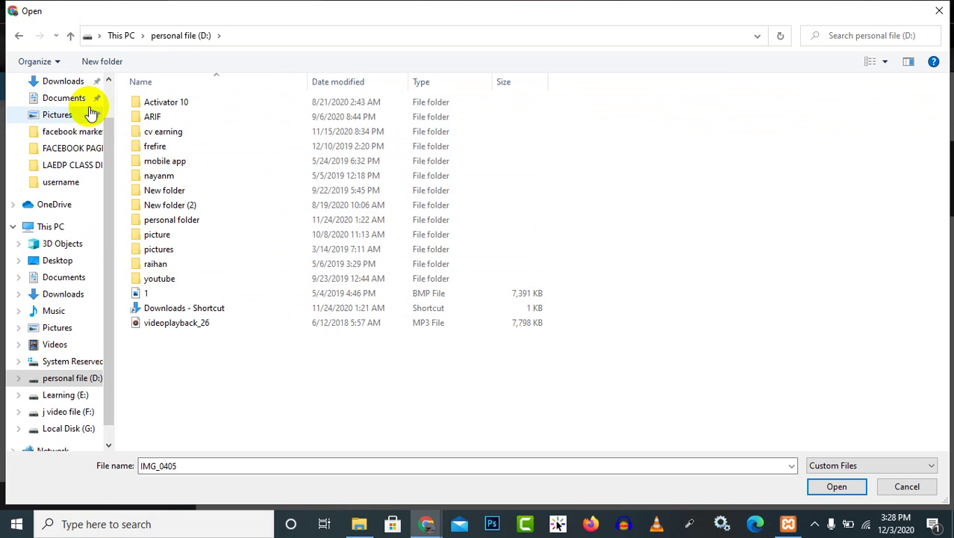
Find the initial-aj-logo-design-initial-aj-logo-design-vector-31038007 image in the Downloads folder and upload it to the media library
{"action": "left_click", "coordinate": [69, 84]}
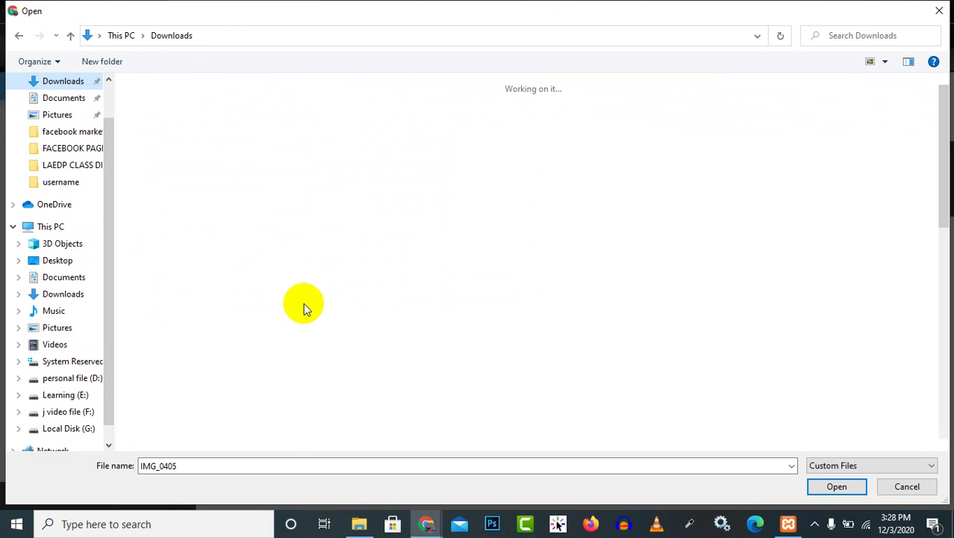
{"action": "scroll", "coordinate": [591, 283], "scroll_direction": "down", "scroll_amount": 10}
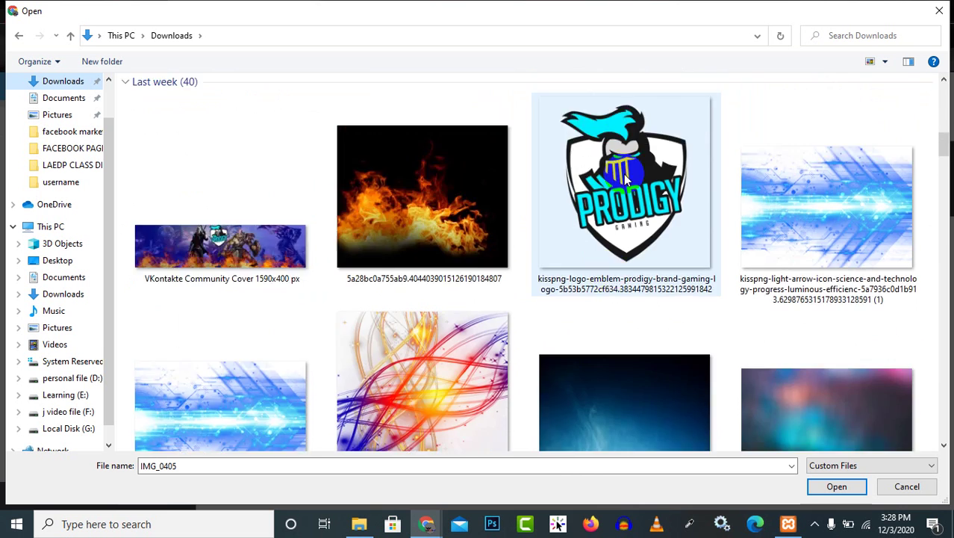
{"action": "scroll", "coordinate": [612, 268], "scroll_direction": "down", "scroll_amount": 5}
{"action": "scroll", "coordinate": [632, 254], "scroll_direction": "down", "scroll_amount": 5}
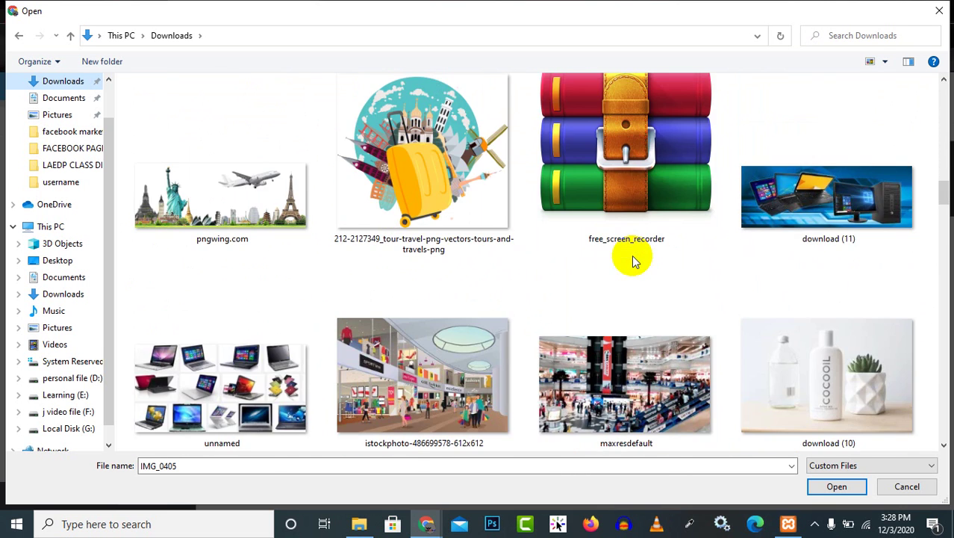
{"action": "scroll", "coordinate": [598, 260], "scroll_direction": "down", "scroll_amount": 4}
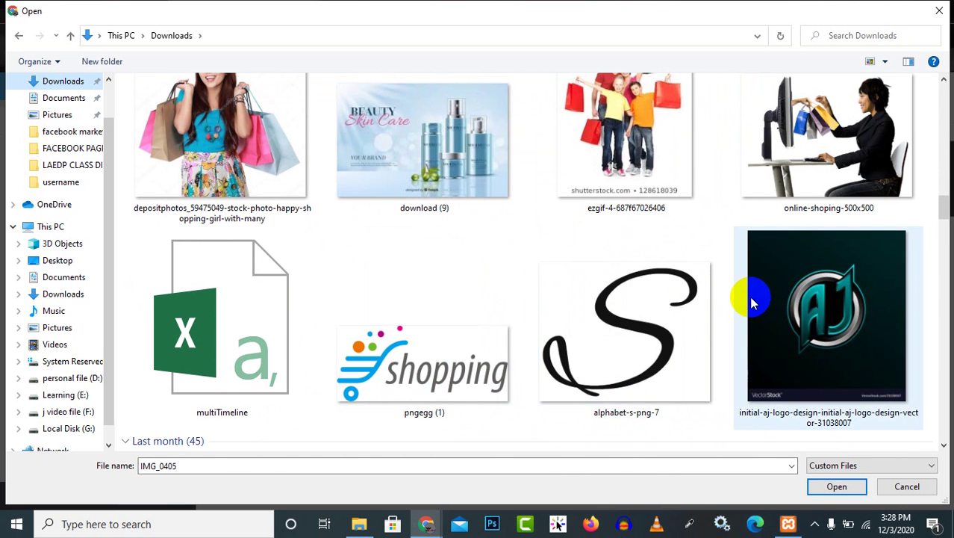
{"action": "scroll", "coordinate": [762, 306], "scroll_direction": "down", "scroll_amount": 3}
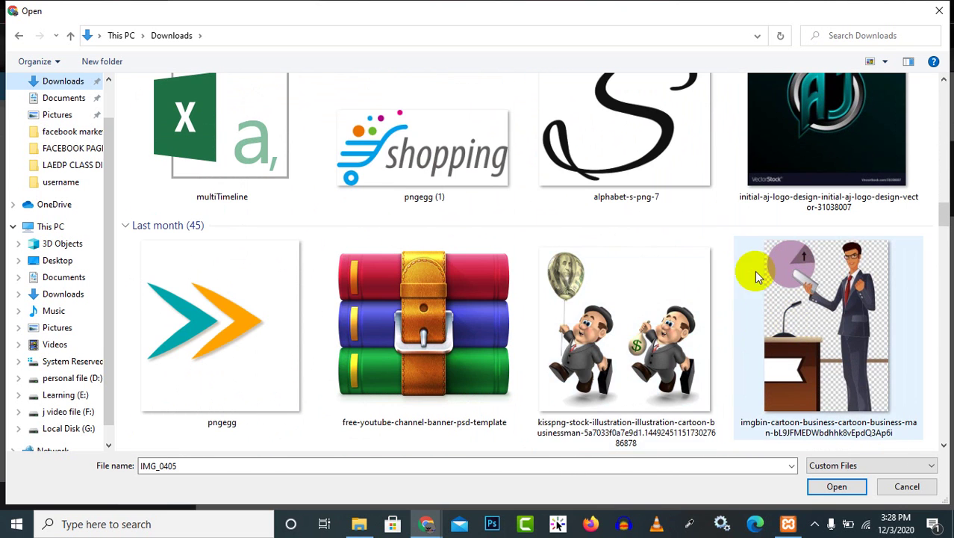
{"action": "scroll", "coordinate": [754, 270], "scroll_direction": "up", "scroll_amount": 6}
{"action": "scroll", "coordinate": [775, 262], "scroll_direction": "down", "scroll_amount": 2}
{"action": "scroll", "coordinate": [775, 262], "scroll_direction": "down", "scroll_amount": 15}
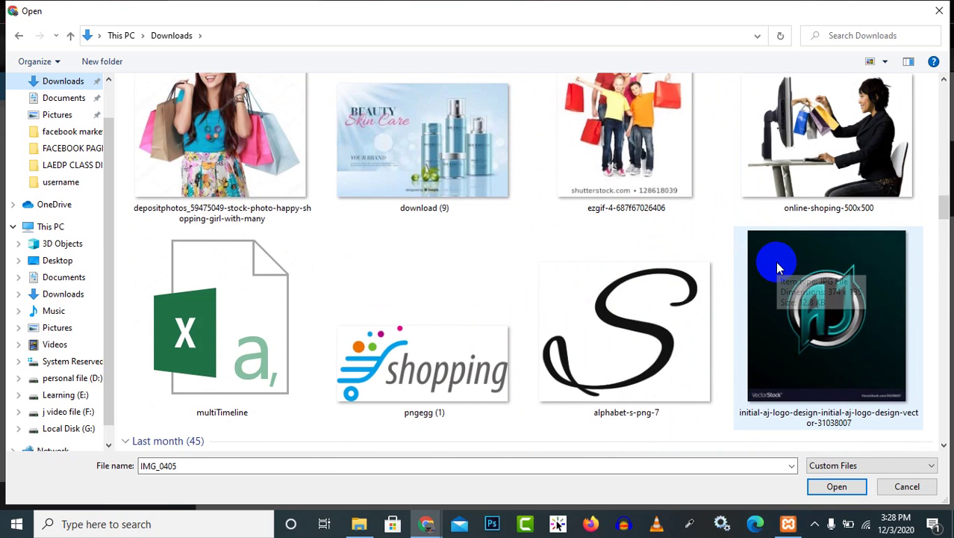
{"action": "scroll", "coordinate": [775, 261], "scroll_direction": "up", "scroll_amount": 3}
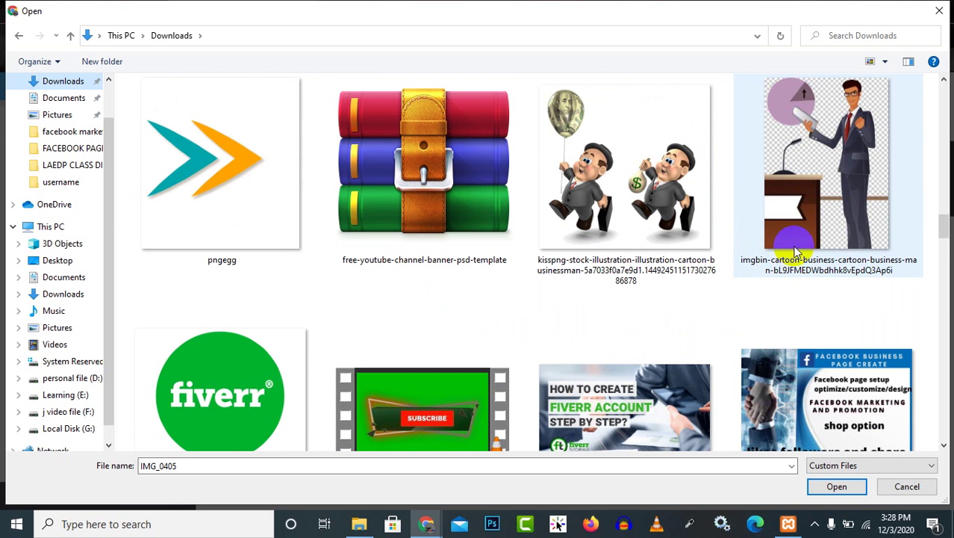
{"action": "scroll", "coordinate": [400, 295], "scroll_direction": "up", "scroll_amount": 3}
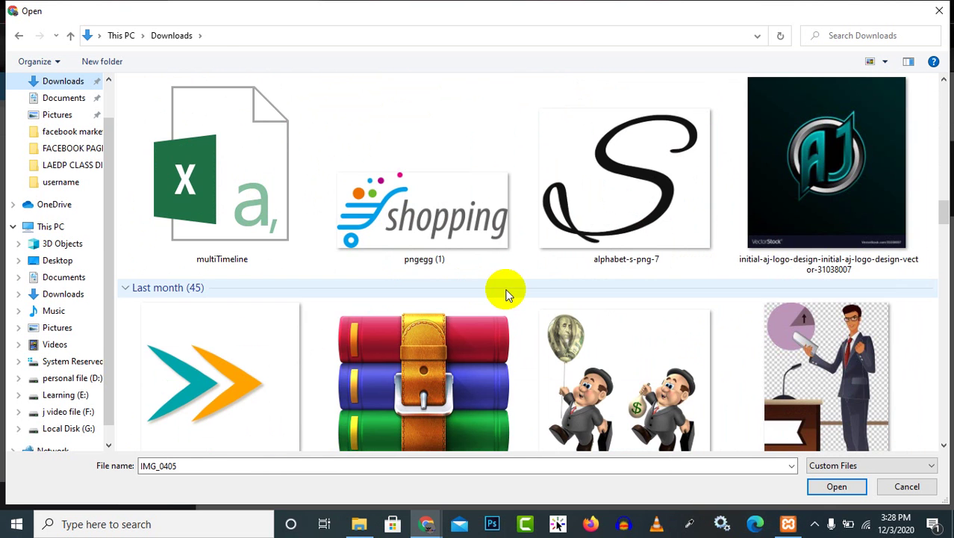
{"action": "scroll", "coordinate": [697, 200], "scroll_direction": "up", "scroll_amount": 3}
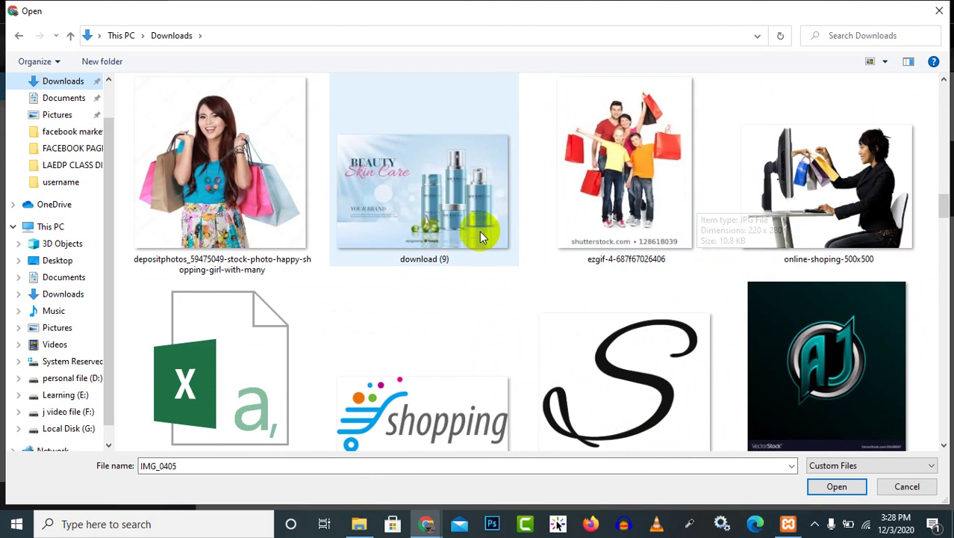
{"action": "scroll", "coordinate": [484, 231], "scroll_direction": "down", "scroll_amount": 6}
{"action": "scroll", "coordinate": [567, 233], "scroll_direction": "up", "scroll_amount": 3}
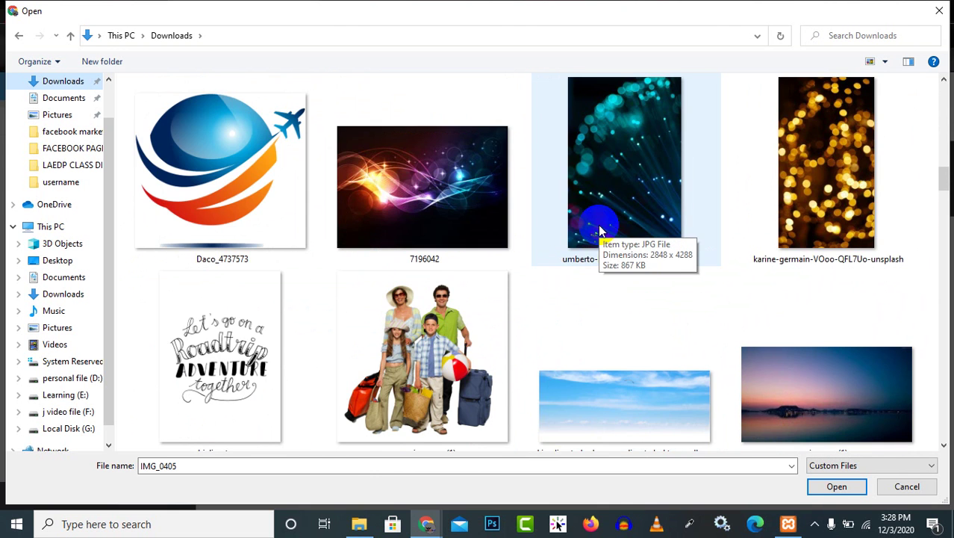
{"action": "scroll", "coordinate": [597, 228], "scroll_direction": "up", "scroll_amount": 3}
{"action": "scroll", "coordinate": [602, 221], "scroll_direction": "down", "scroll_amount": 6}
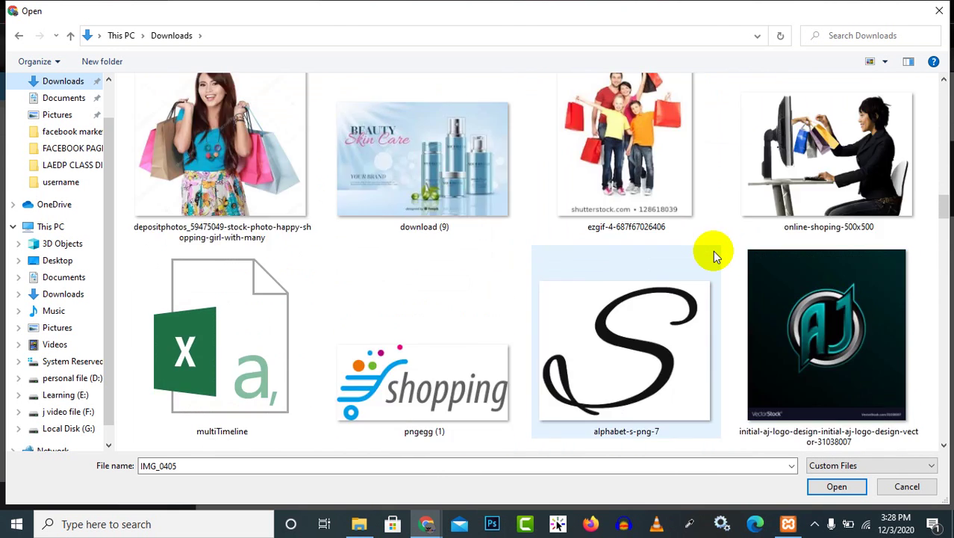
{"action": "scroll", "coordinate": [724, 253], "scroll_direction": "up", "scroll_amount": 3}
{"action": "scroll", "coordinate": [763, 259], "scroll_direction": "down", "scroll_amount": 6}
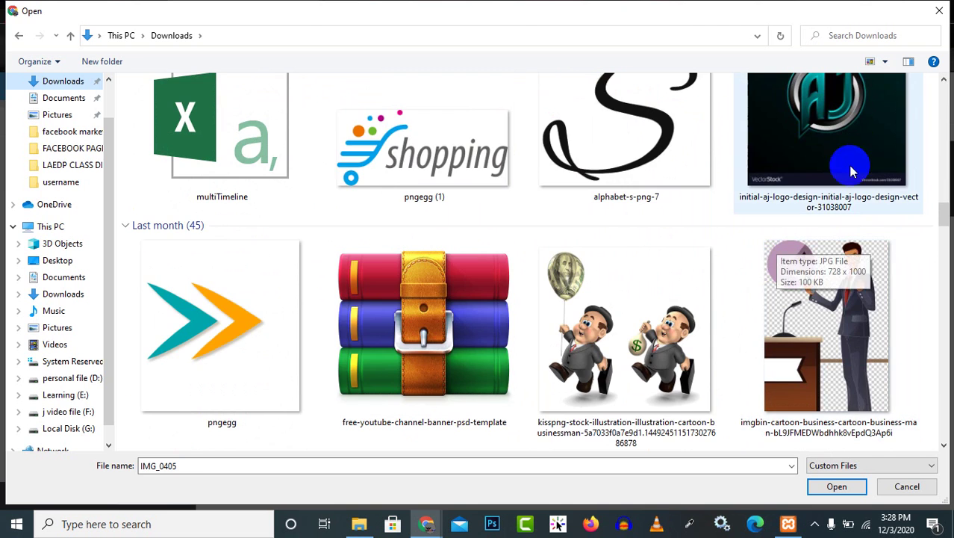
{"action": "double_click", "coordinate": [851, 171]}
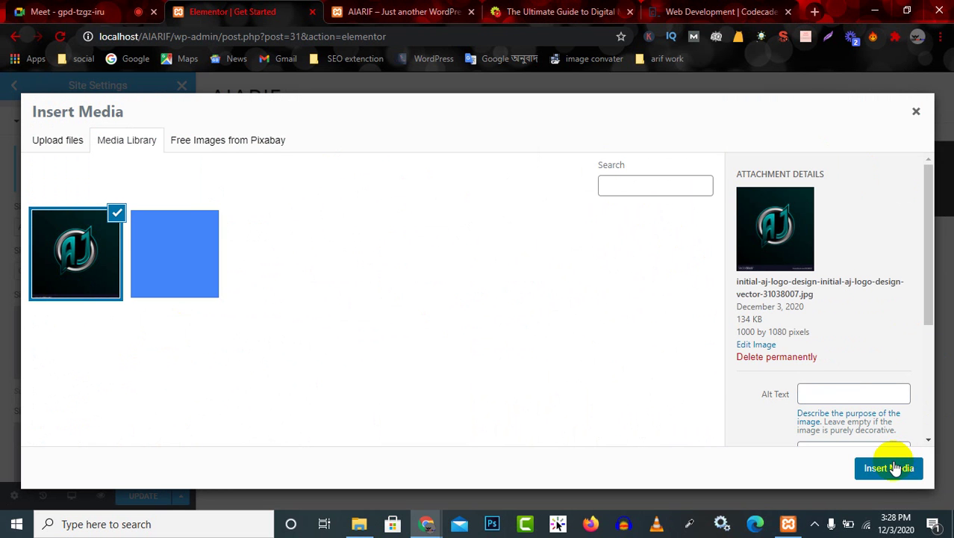
Review the uploaded logo's Alt Text, Title, Caption and File URL fields, and insert the image as the Site Logo
{"action": "scroll", "coordinate": [811, 306], "scroll_direction": "down", "scroll_amount": 2}
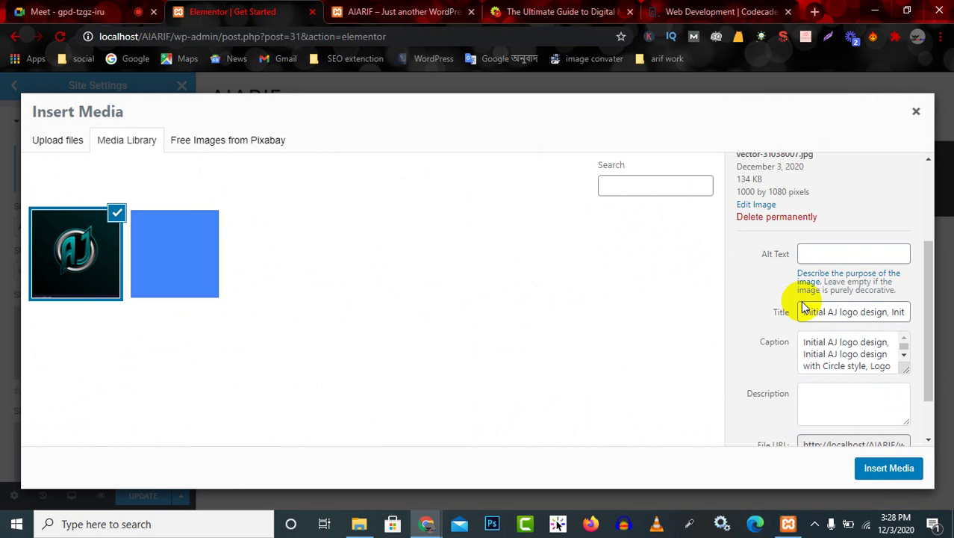
{"action": "left_click", "coordinate": [844, 256]}
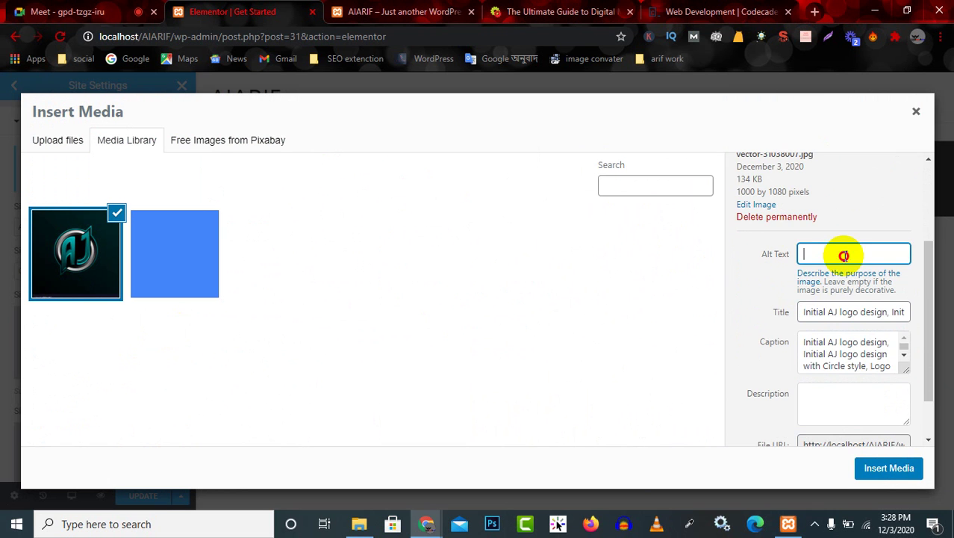
{"action": "scroll", "coordinate": [825, 256], "scroll_direction": "up", "scroll_amount": 2}
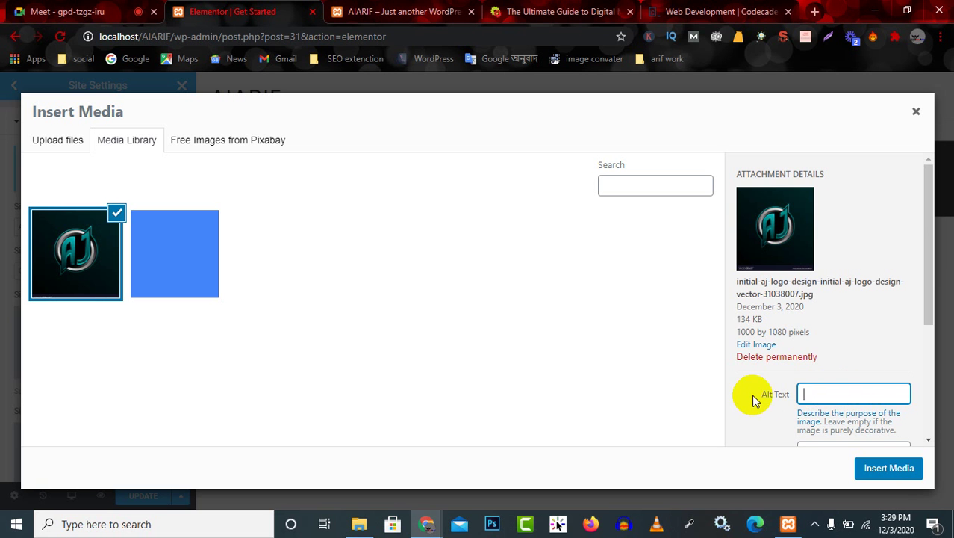
{"action": "scroll", "coordinate": [844, 393], "scroll_direction": "down", "scroll_amount": 3}
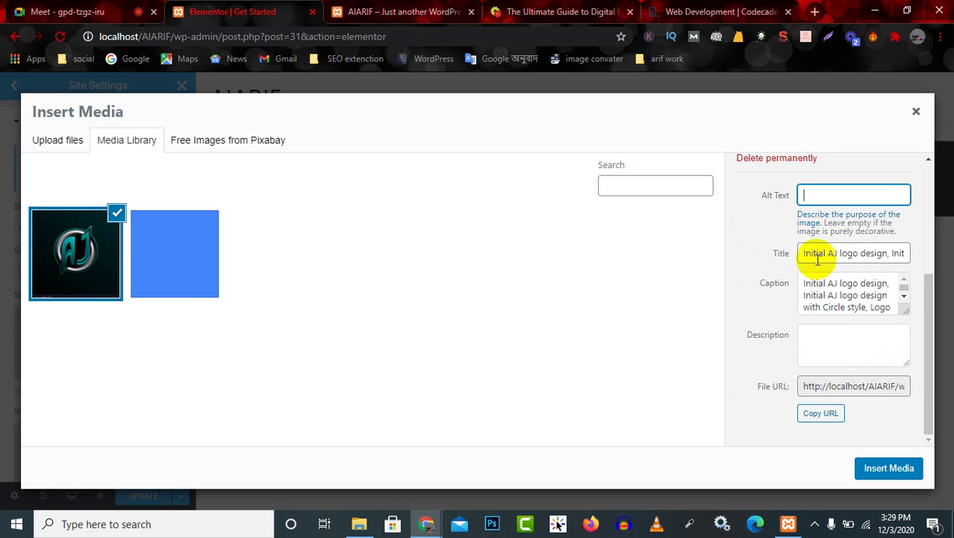
{"action": "left_click_drag", "start_coordinate": [817, 254], "coordinate": [931, 260]}
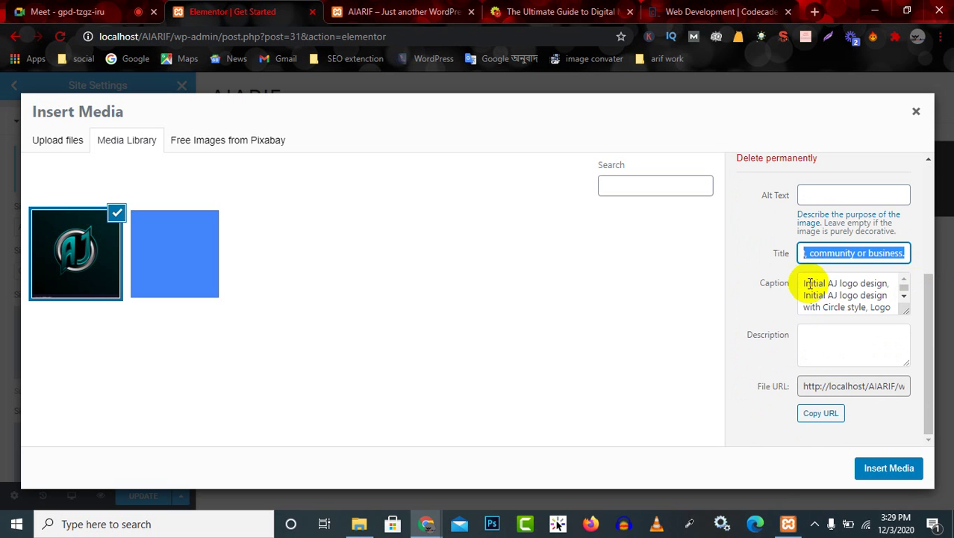
{"action": "left_click_drag", "start_coordinate": [807, 284], "coordinate": [872, 313]}
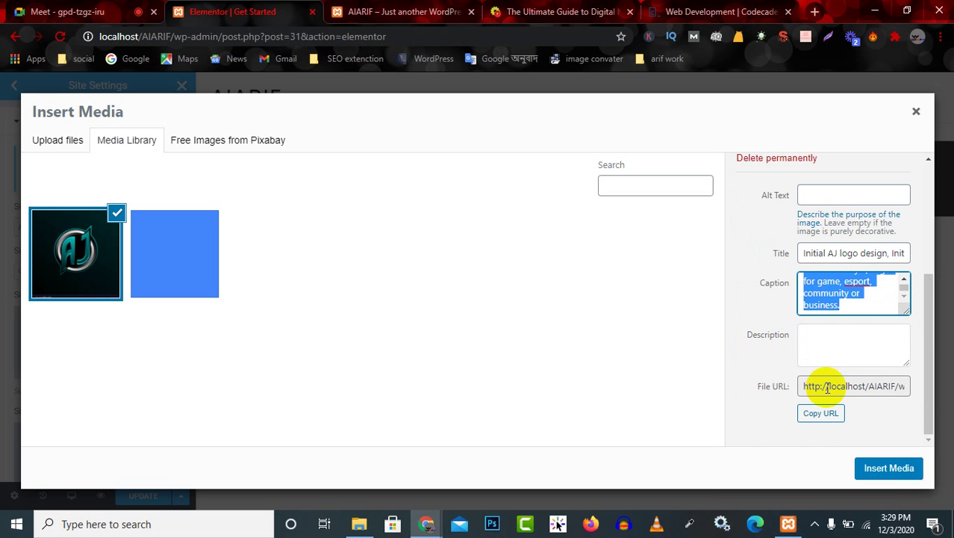
{"action": "left_click_drag", "start_coordinate": [826, 390], "coordinate": [904, 387]}
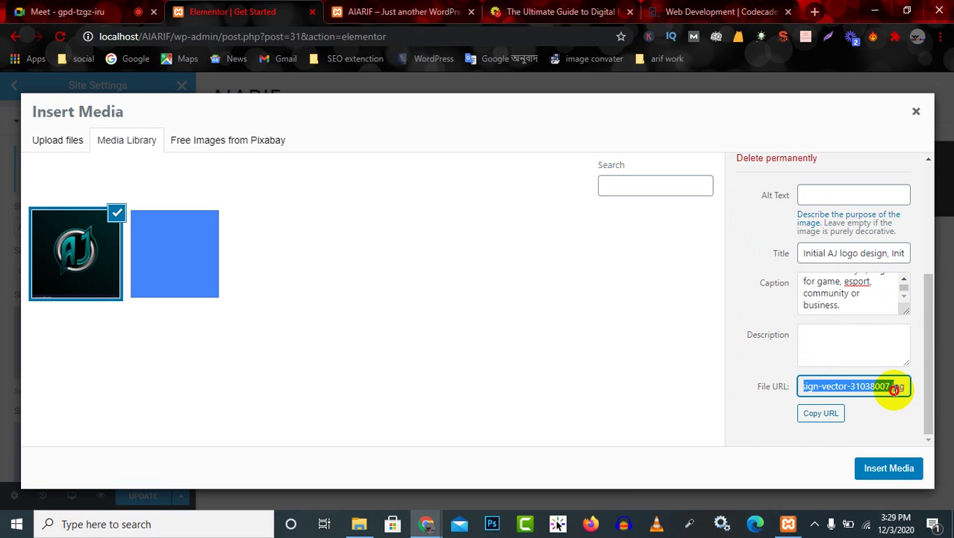
{"action": "left_click", "coordinate": [891, 469]}
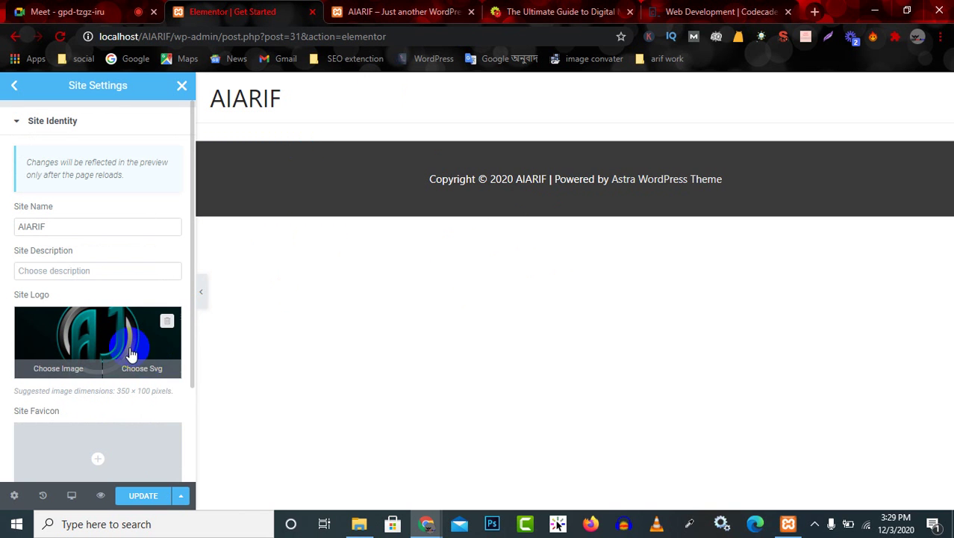
Set the uploaded AJ logo from the media library as the Site Favicon and update the site settings
{"action": "scroll", "coordinate": [149, 374], "scroll_direction": "down", "scroll_amount": 2}
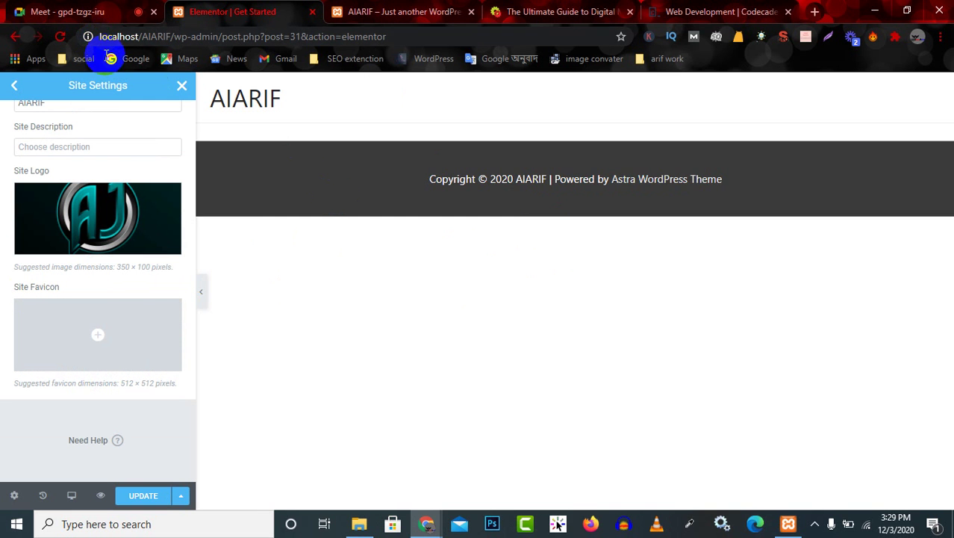
{"action": "left_click", "coordinate": [100, 335]}
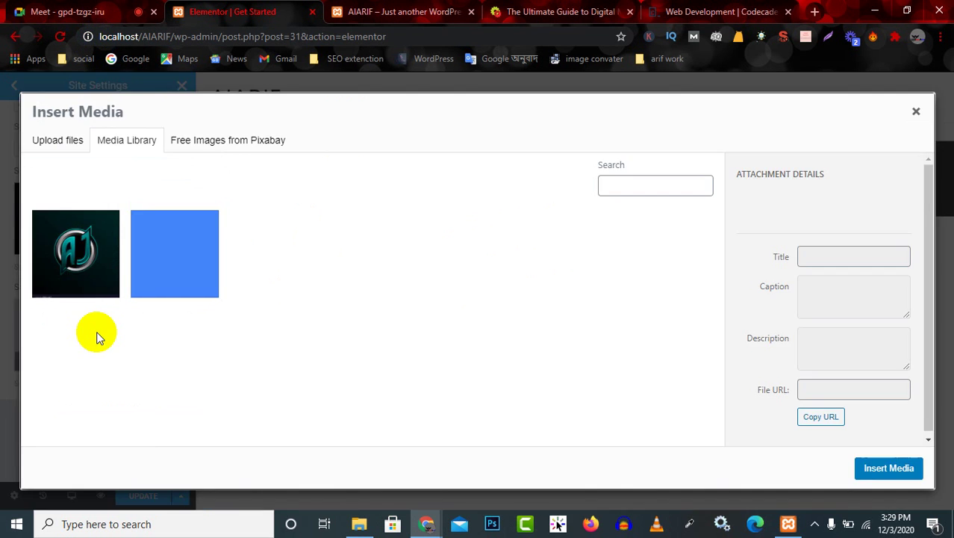
{"action": "left_click", "coordinate": [72, 255]}
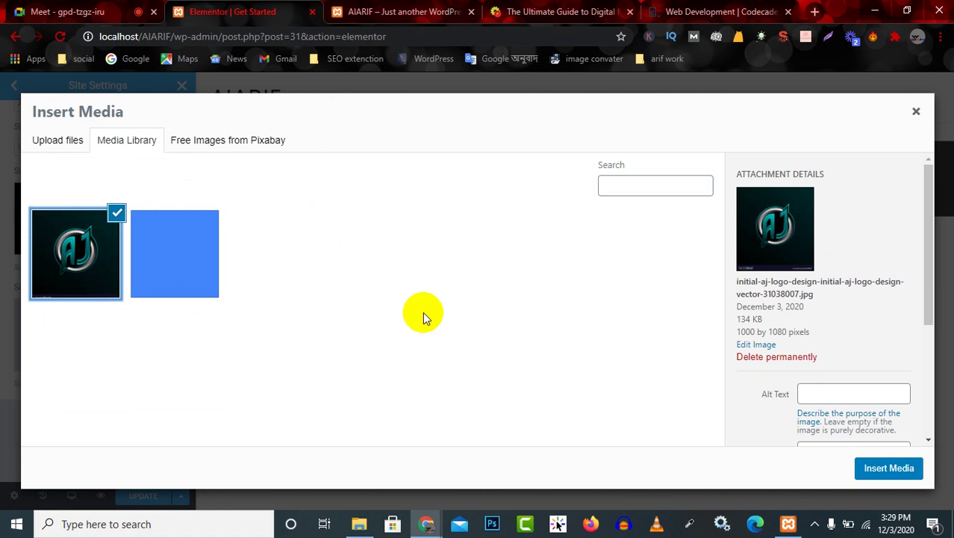
{"action": "left_click", "coordinate": [889, 468]}
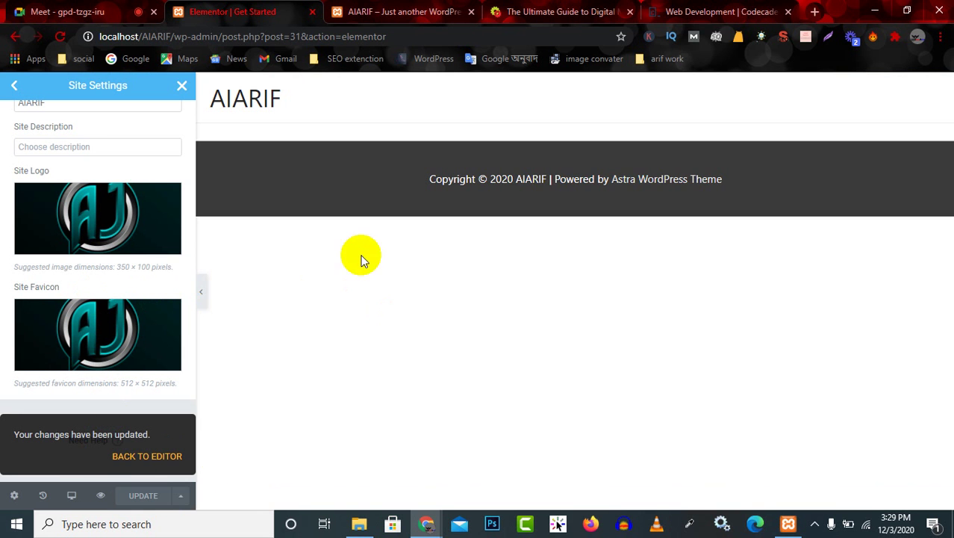
Reload the live site at localhost/AIARIF and examine the logo and favicon, viewing the page down to its footer
{"action": "left_click", "coordinate": [349, 11]}
{"action": "left_click", "coordinate": [62, 35]}
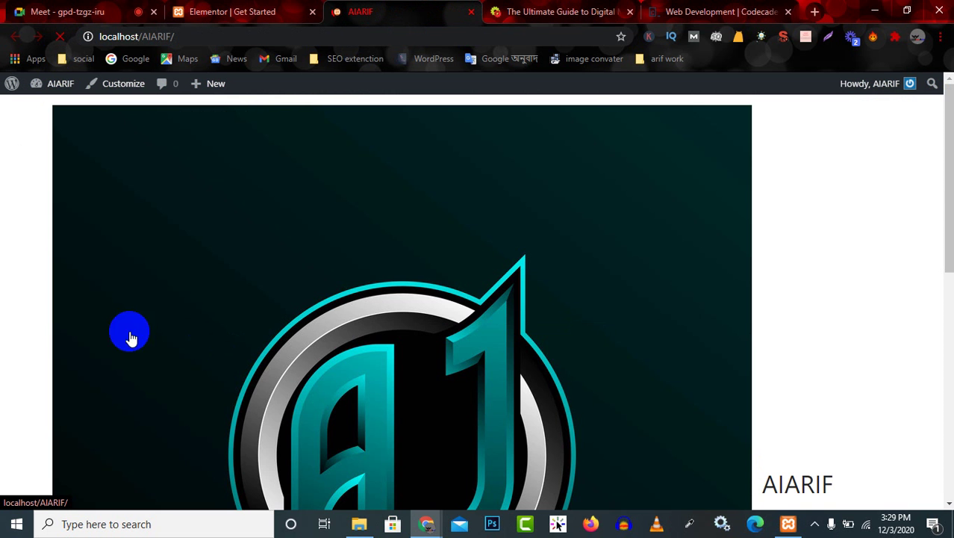
{"action": "scroll", "coordinate": [463, 321], "scroll_direction": "down", "scroll_amount": 6}
{"action": "scroll", "coordinate": [523, 340], "scroll_direction": "down", "scroll_amount": 1}
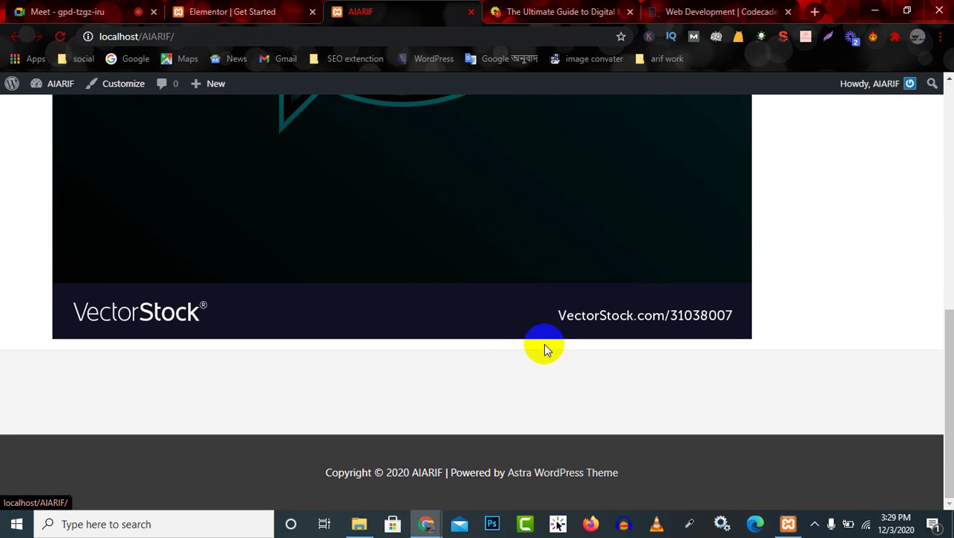
Examine how large the AJ logo appears on the live site, from the header down to the footer
{"action": "scroll", "coordinate": [401, 287], "scroll_direction": "up", "scroll_amount": 7}
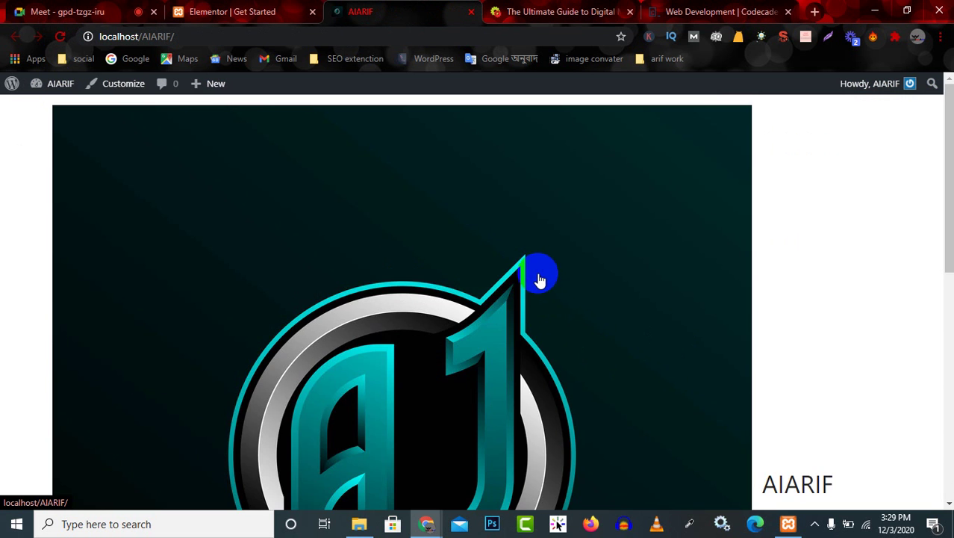
{"action": "scroll", "coordinate": [539, 277], "scroll_direction": "down", "scroll_amount": 6}
{"action": "scroll", "coordinate": [540, 277], "scroll_direction": "up", "scroll_amount": 6}
{"action": "scroll", "coordinate": [542, 280], "scroll_direction": "down", "scroll_amount": 5}
Return to the Elementor Site Identity settings and check the suggested pixel dimensions for the Site Logo and Site Favicon
{"action": "left_click", "coordinate": [211, 12]}
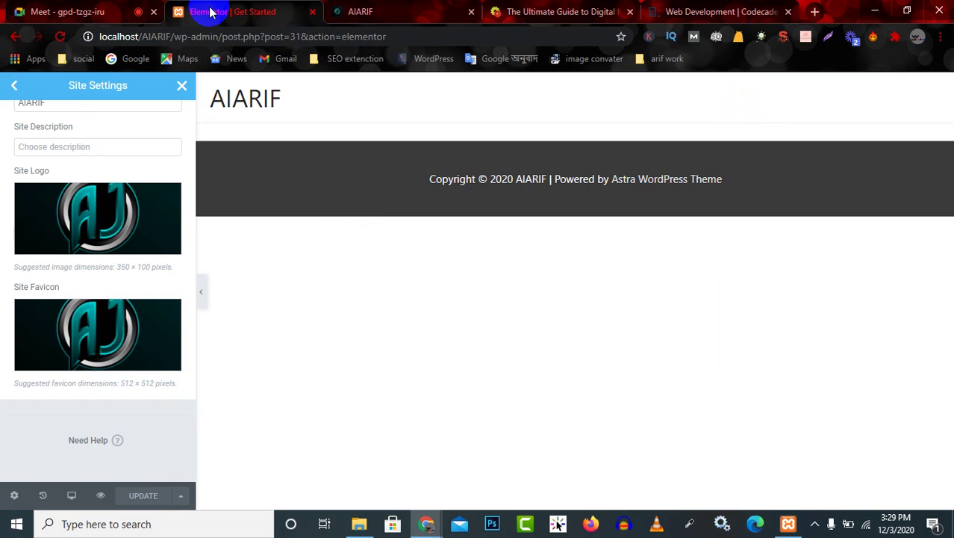
{"action": "scroll", "coordinate": [103, 215], "scroll_direction": "up", "scroll_amount": 2}
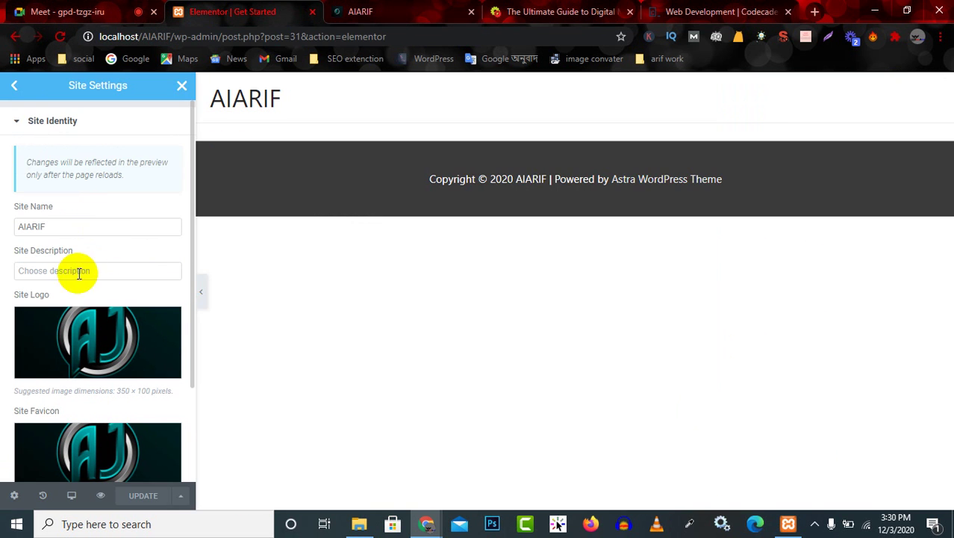
{"action": "scroll", "coordinate": [110, 277], "scroll_direction": "down", "scroll_amount": 1}
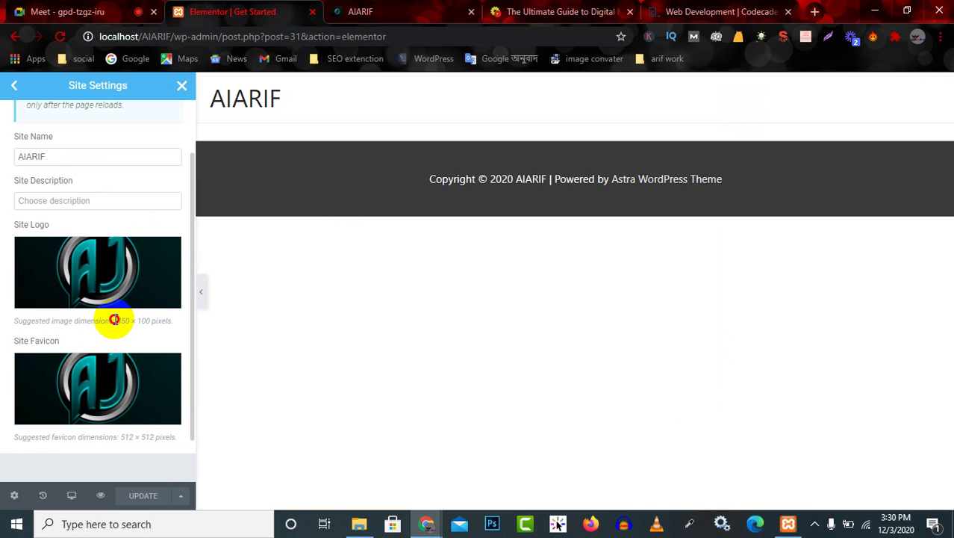
{"action": "left_click_drag", "start_coordinate": [128, 320], "coordinate": [153, 321]}
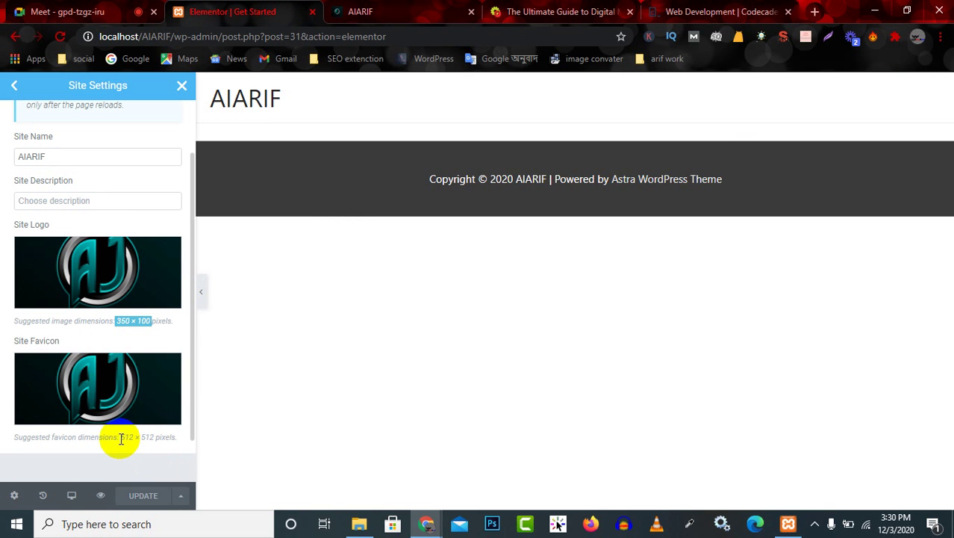
{"action": "left_click_drag", "start_coordinate": [119, 439], "coordinate": [165, 441]}
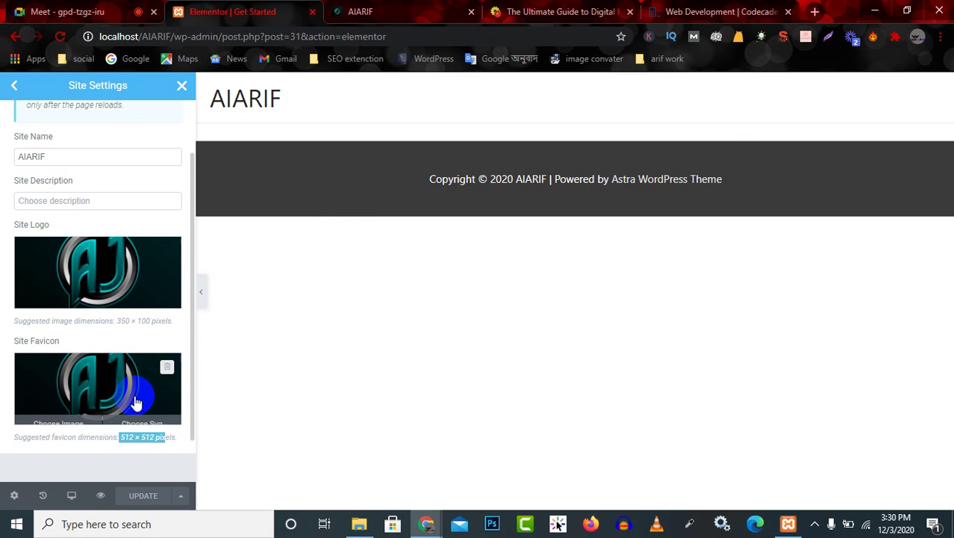
{"action": "scroll", "coordinate": [136, 404], "scroll_direction": "down", "scroll_amount": 1}
{"action": "scroll", "coordinate": [132, 373], "scroll_direction": "up", "scroll_amount": 3}
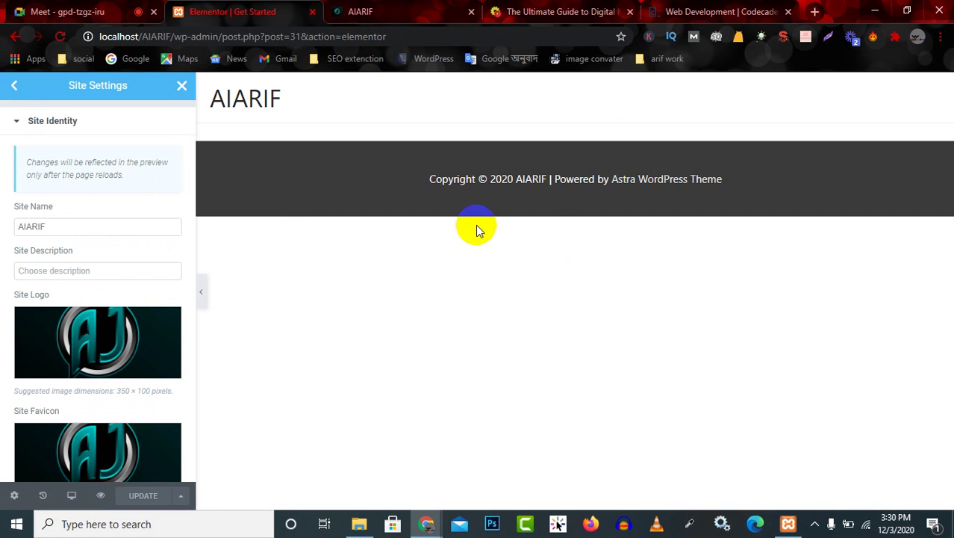
{"action": "left_click", "coordinate": [135, 351]}
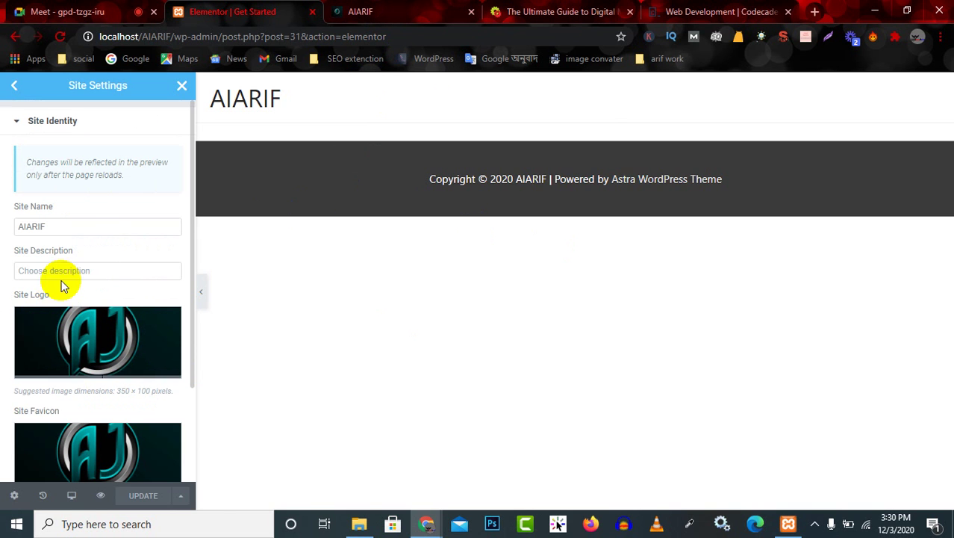
{"action": "left_click", "coordinate": [11, 121]}
{"action": "left_click", "coordinate": [46, 126]}
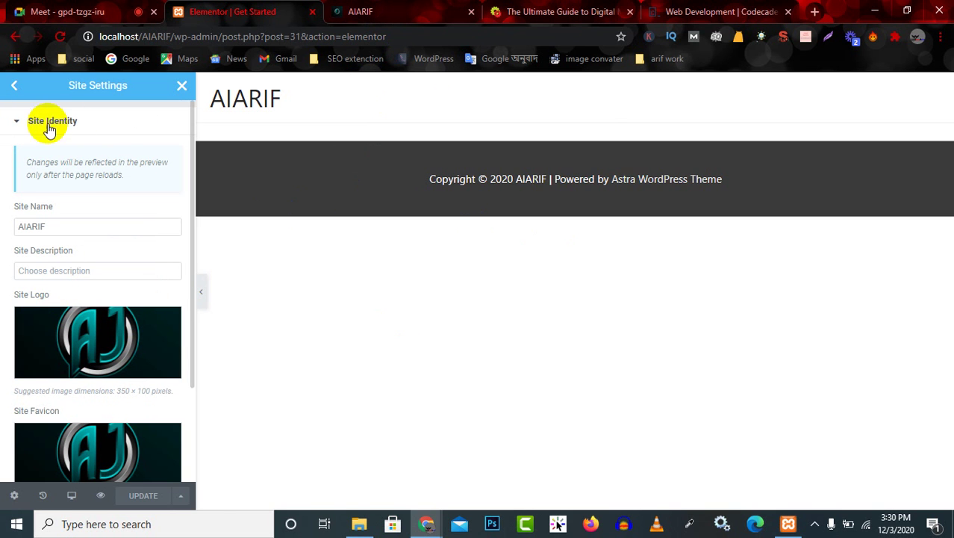
{"action": "scroll", "coordinate": [117, 343], "scroll_direction": "down", "scroll_amount": 2}
{"action": "scroll", "coordinate": [122, 366], "scroll_direction": "up", "scroll_amount": 2}
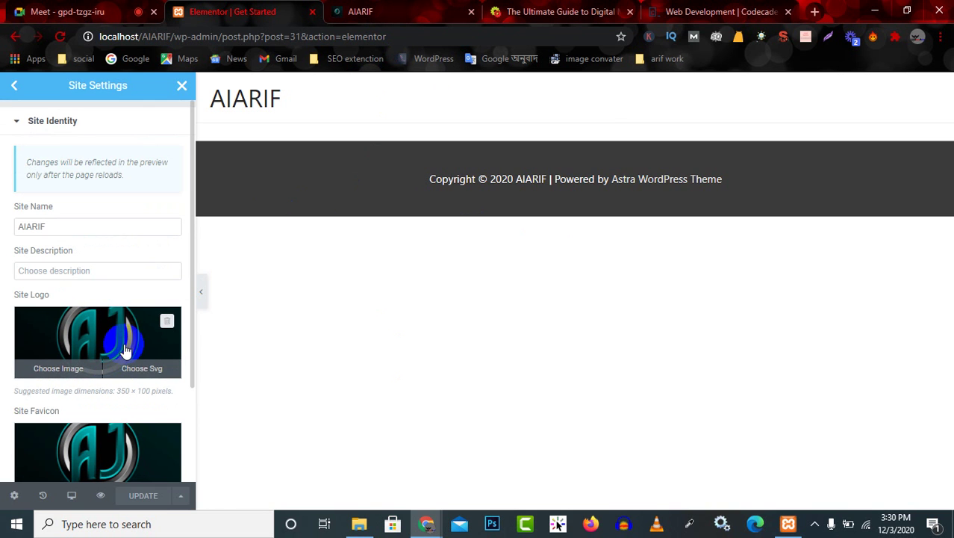
Go back to the Site Settings overview and recheck the logo's size in the live site's header
{"action": "left_click", "coordinate": [13, 86]}
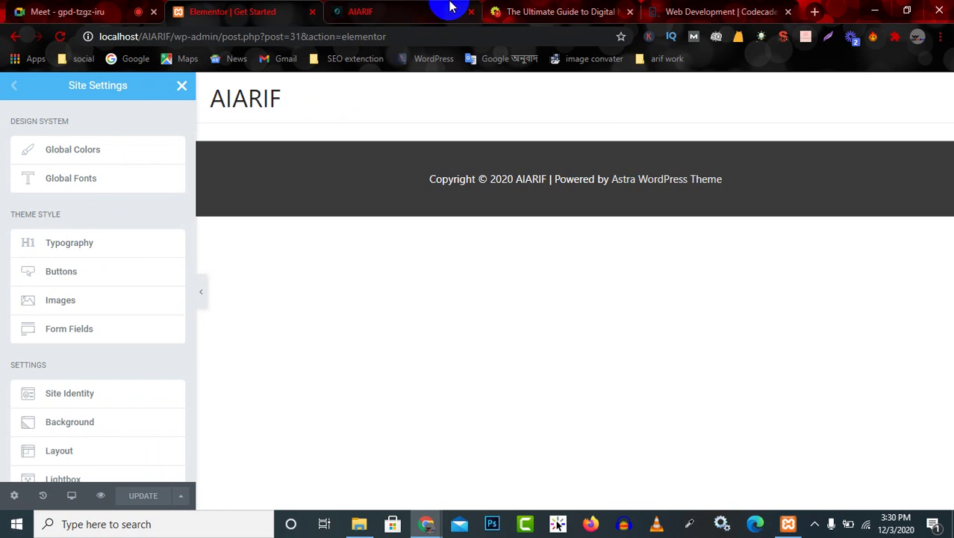
{"action": "left_click", "coordinate": [419, 9]}
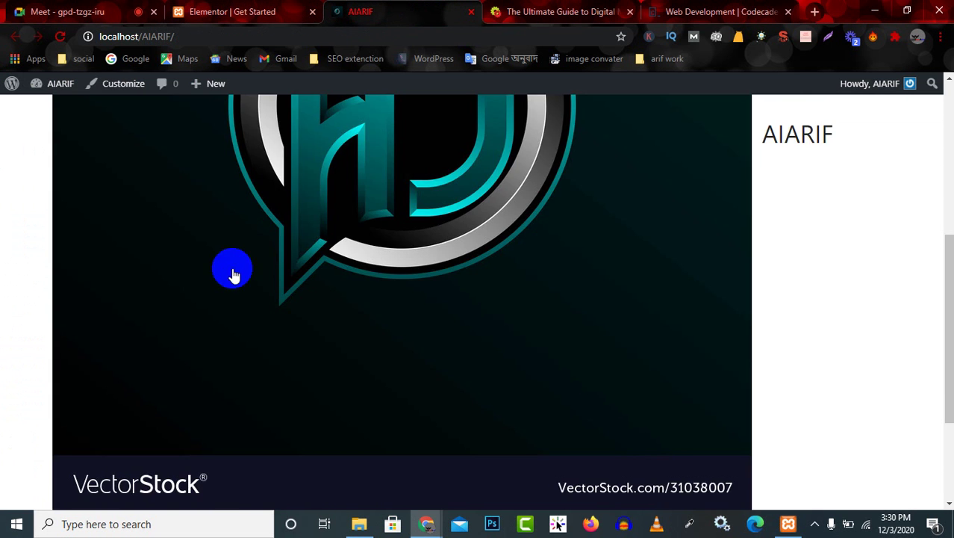
{"action": "scroll", "coordinate": [326, 329], "scroll_direction": "up", "scroll_amount": 5}
{"action": "scroll", "coordinate": [514, 267], "scroll_direction": "down", "scroll_amount": 7}
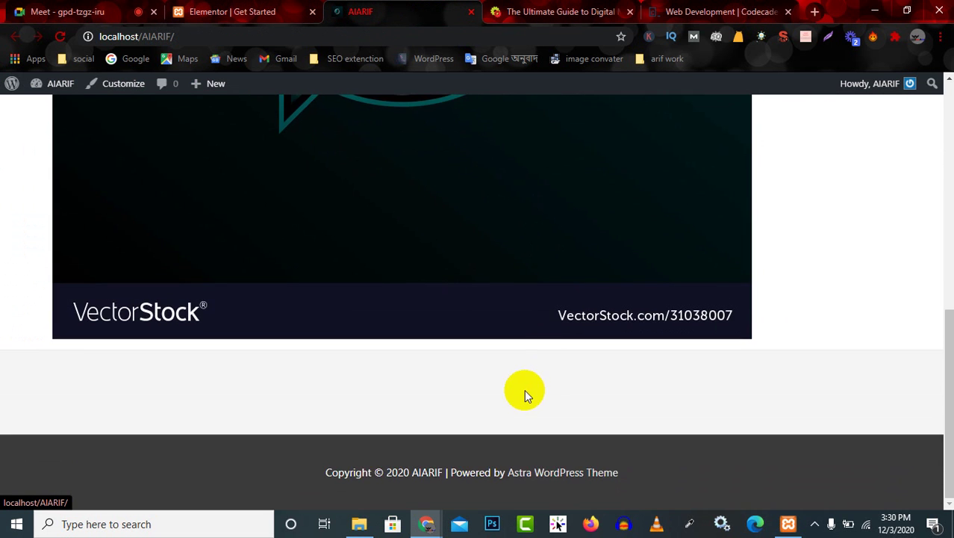
{"action": "scroll", "coordinate": [525, 377], "scroll_direction": "up", "scroll_amount": 6}
Reopen Site Identity in Elementor, open the Site Logo's media library and check the AJ logo's pixel dimensions
{"action": "left_click", "coordinate": [65, 10]}
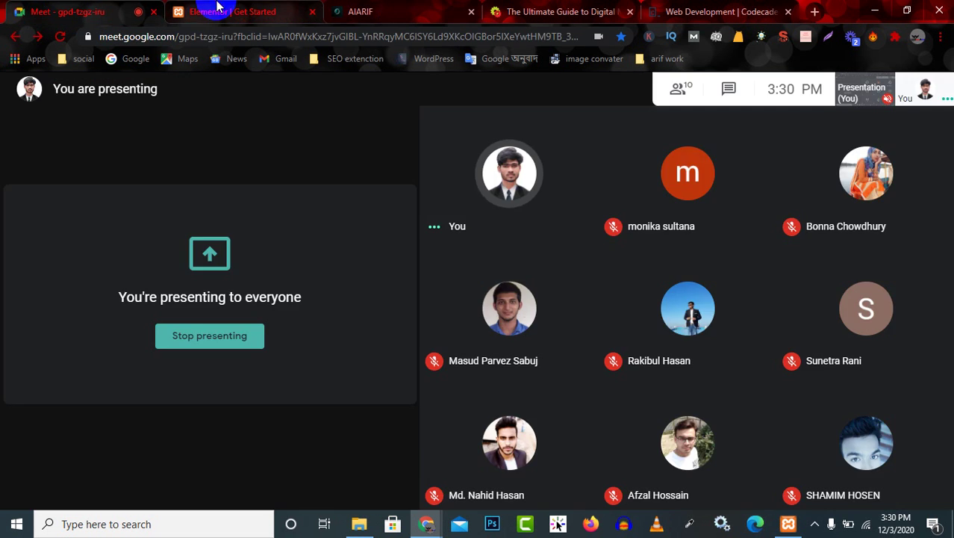
{"action": "left_click", "coordinate": [219, 7]}
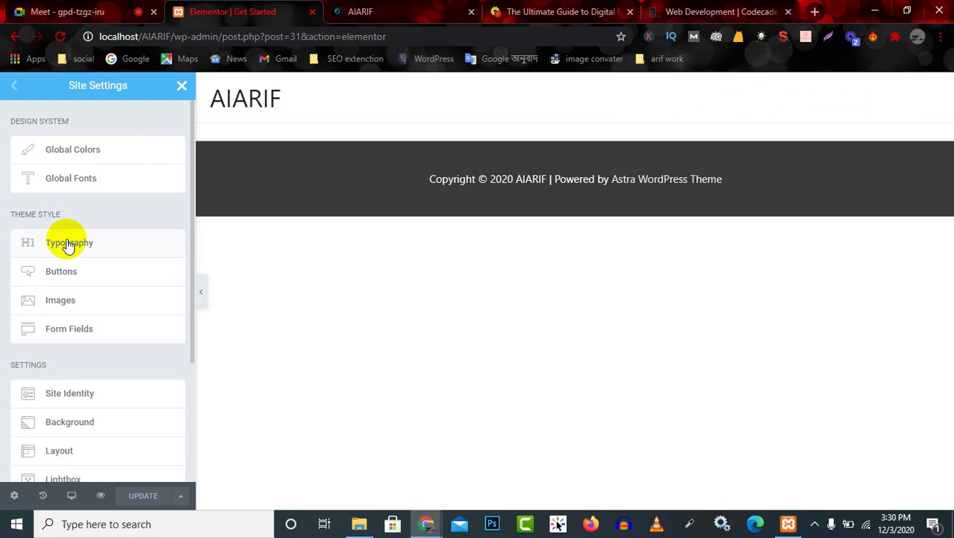
{"action": "left_click", "coordinate": [82, 402]}
{"action": "scroll", "coordinate": [70, 335], "scroll_direction": "down", "scroll_amount": 2}
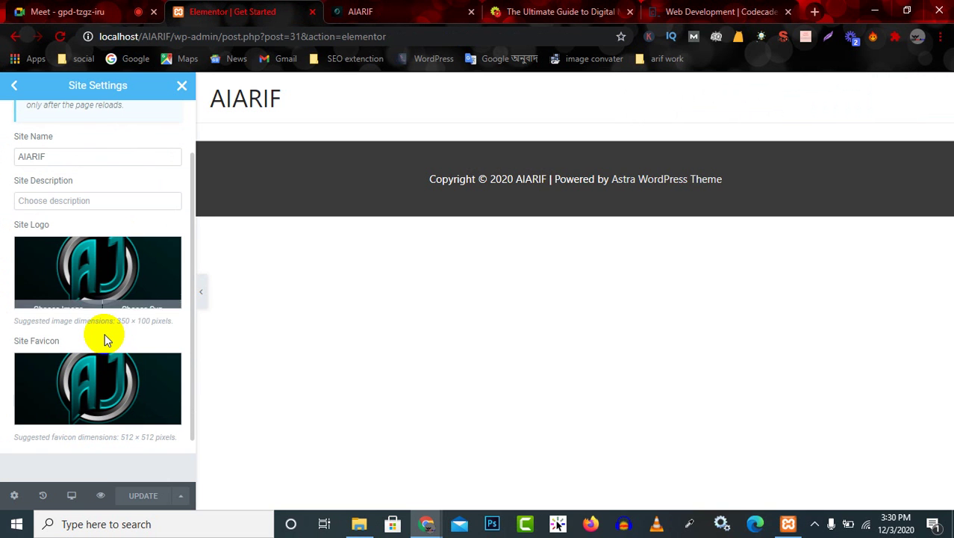
{"action": "mouse_move", "coordinate": [147, 252]}
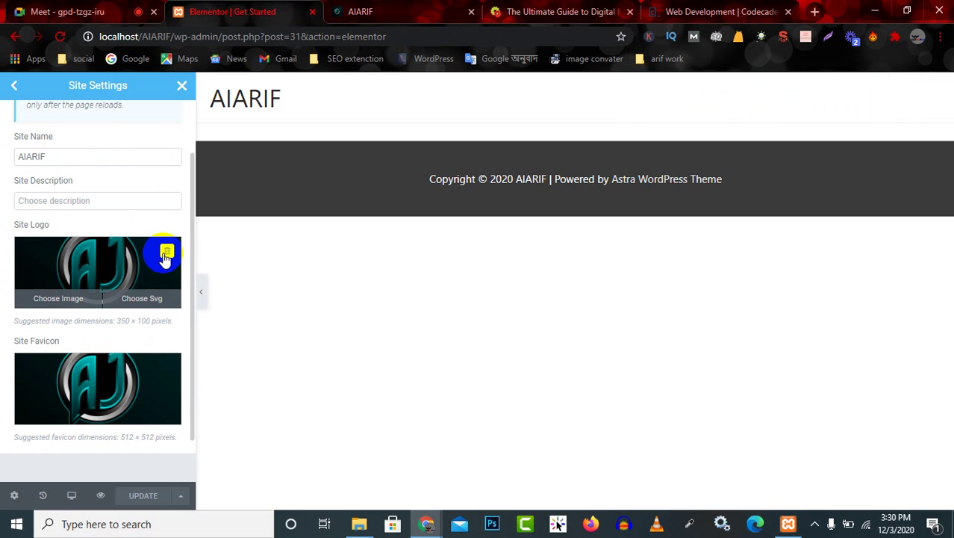
{"action": "left_click", "coordinate": [62, 298]}
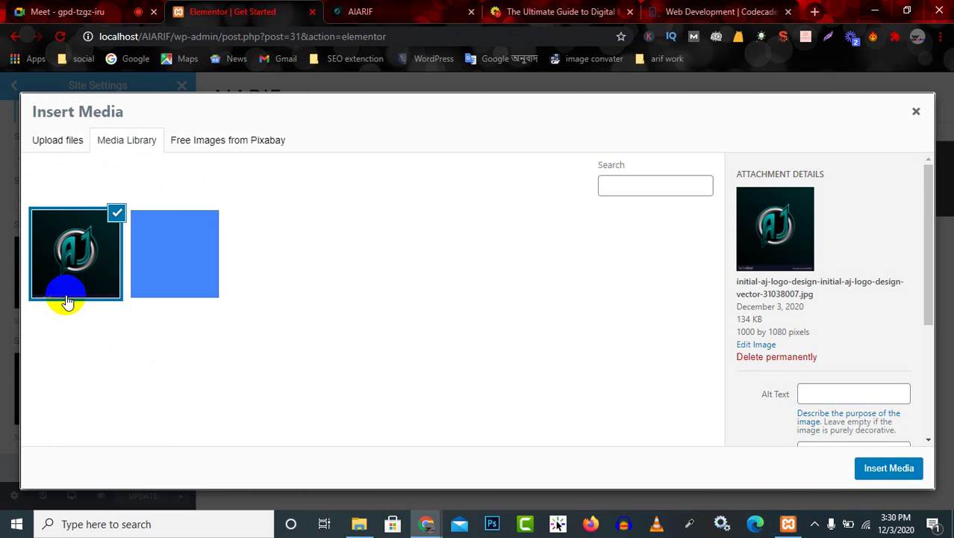
{"action": "left_click", "coordinate": [780, 243]}
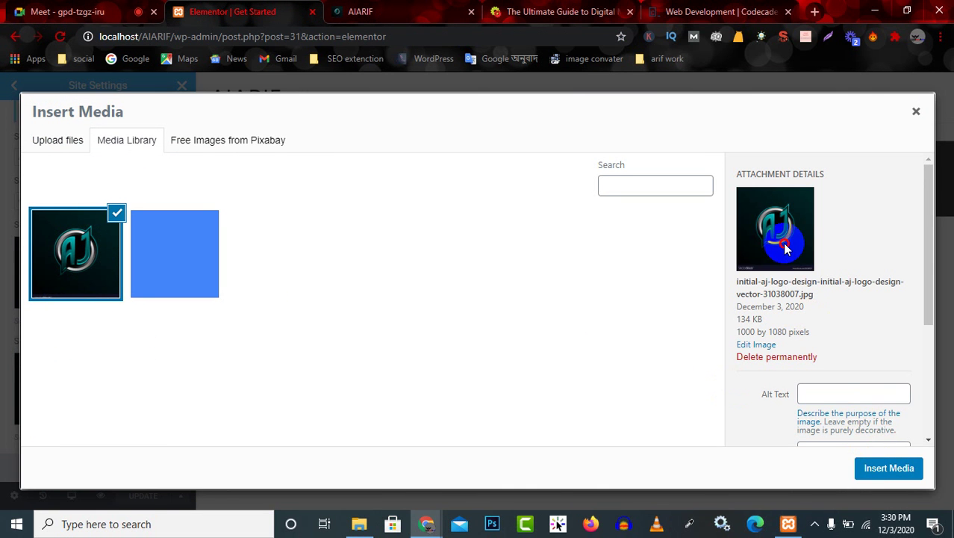
{"action": "left_click", "coordinate": [785, 243]}
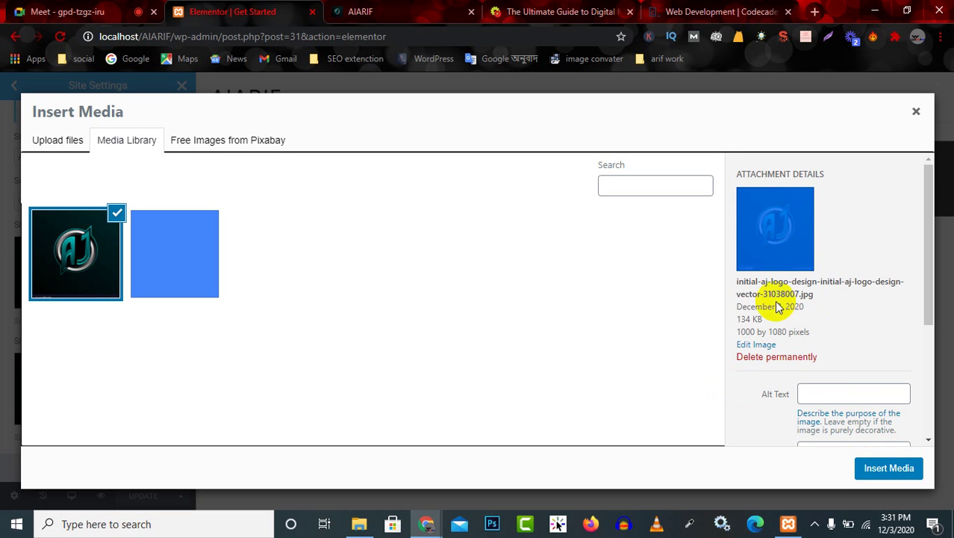
{"action": "left_click_drag", "start_coordinate": [768, 333], "coordinate": [866, 346]}
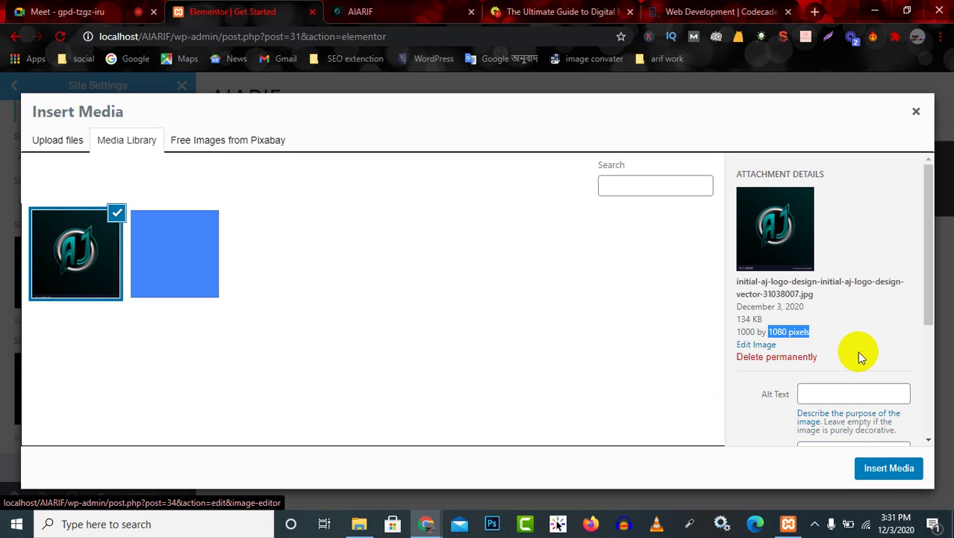
Open the AJ logo in the WordPress image editor and review its Scale Image, Image Crop and Thumbnail Settings options
{"action": "left_click", "coordinate": [755, 348]}
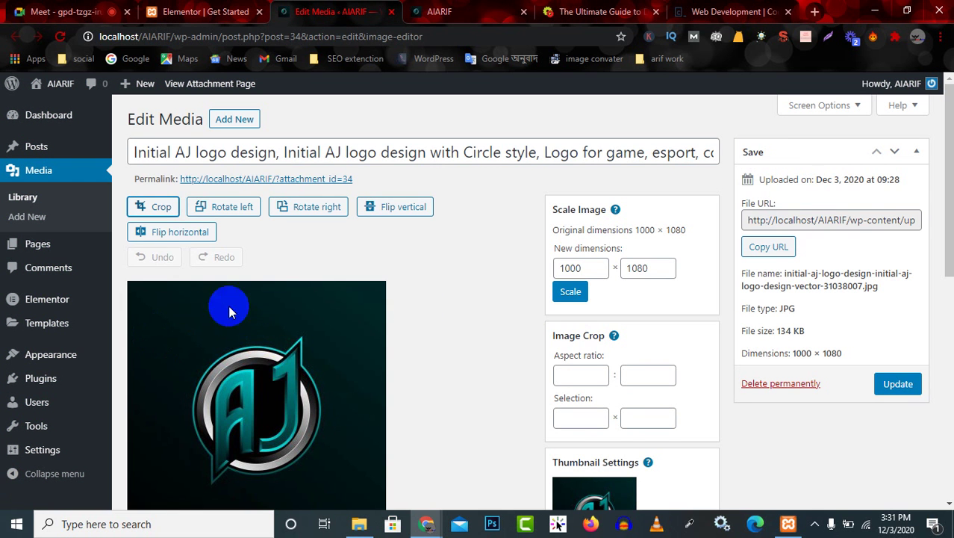
{"action": "scroll", "coordinate": [336, 370], "scroll_direction": "down", "scroll_amount": 3}
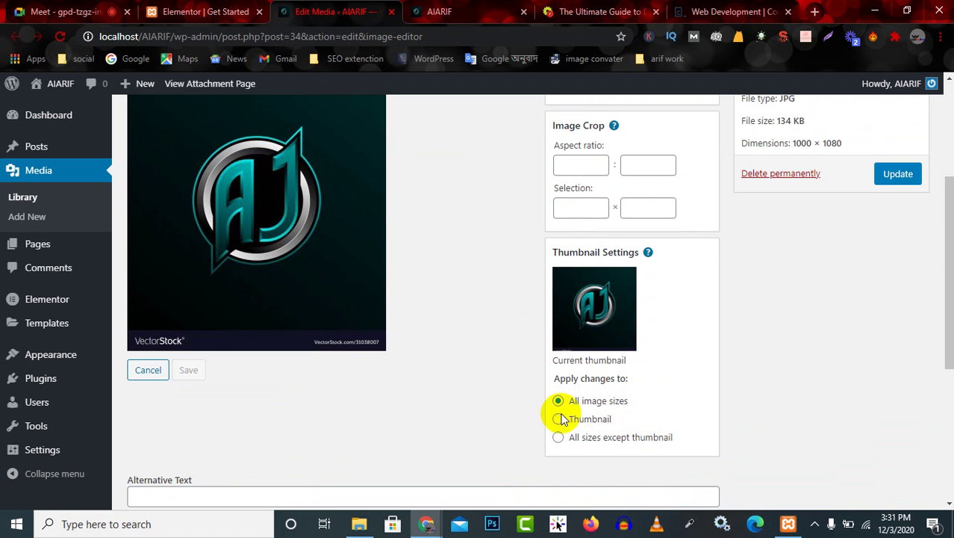
{"action": "scroll", "coordinate": [438, 340], "scroll_direction": "up", "scroll_amount": 1}
{"action": "scroll", "coordinate": [438, 339], "scroll_direction": "up", "scroll_amount": 1}
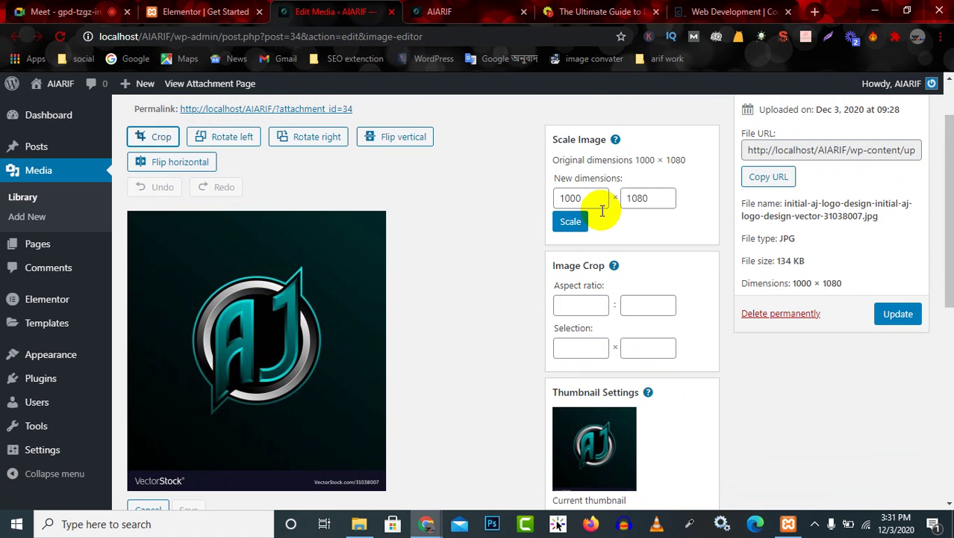
{"action": "left_click_drag", "start_coordinate": [597, 199], "coordinate": [549, 207]}
Compare Elementor's suggested Site Logo dimensions with the image's size in its attachment details and image editor, leaving the media library without inserting anything
{"action": "left_click", "coordinate": [201, 11]}
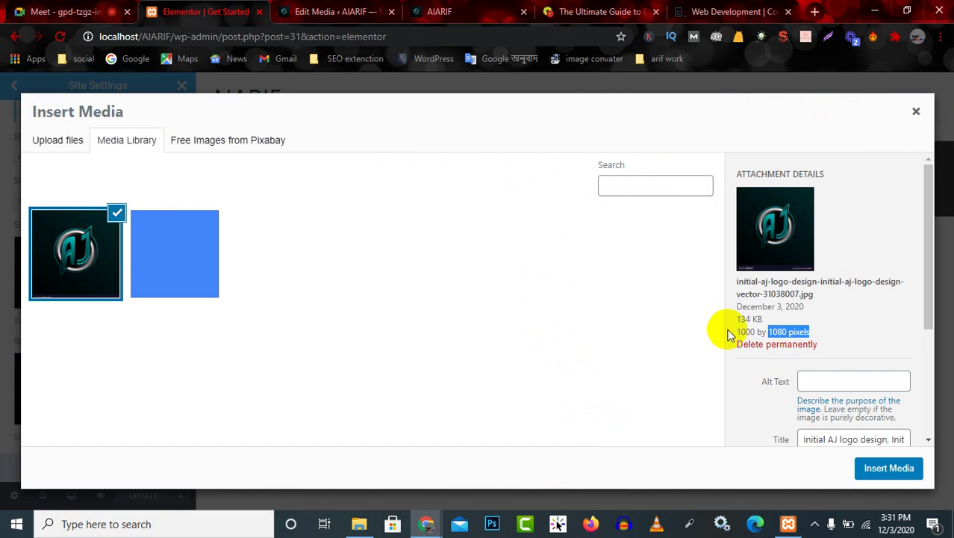
{"action": "left_click", "coordinate": [916, 112]}
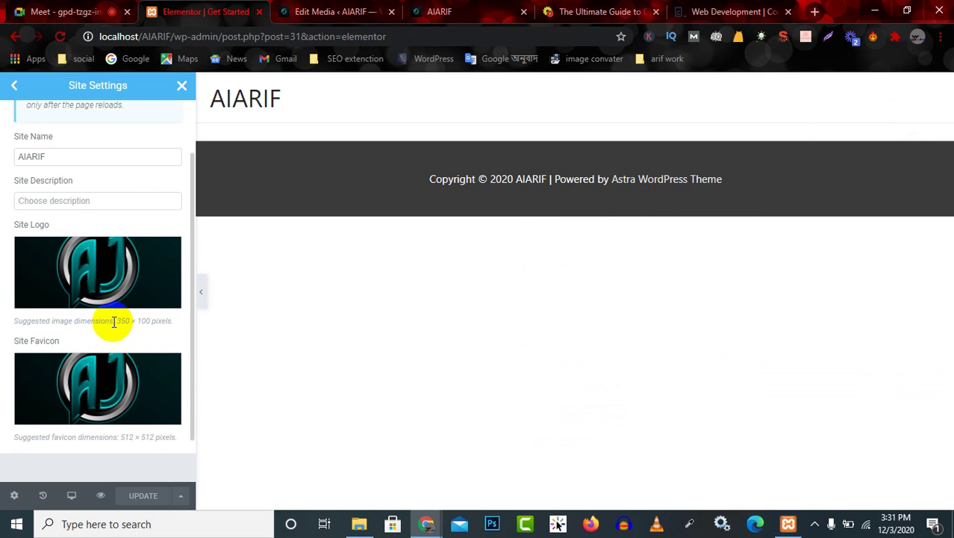
{"action": "left_click_drag", "start_coordinate": [113, 319], "coordinate": [152, 323]}
{"action": "left_click", "coordinate": [342, 9]}
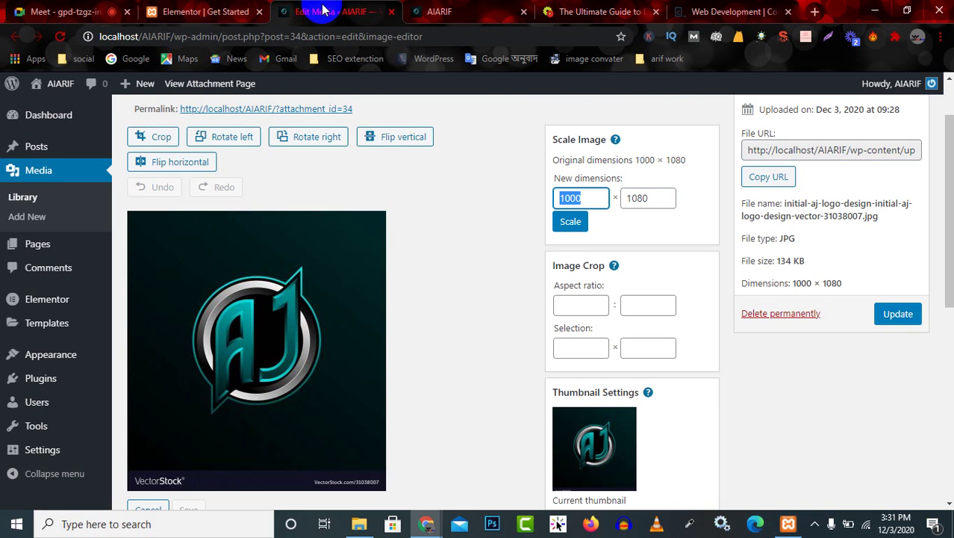
{"action": "left_click", "coordinate": [236, 9]}
{"action": "mouse_move", "coordinate": [140, 264]}
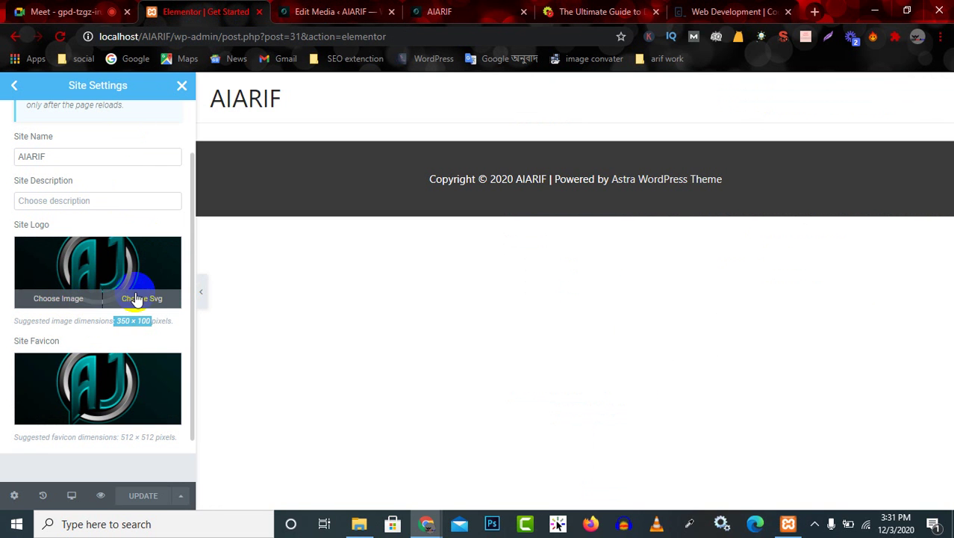
{"action": "left_click", "coordinate": [75, 300]}
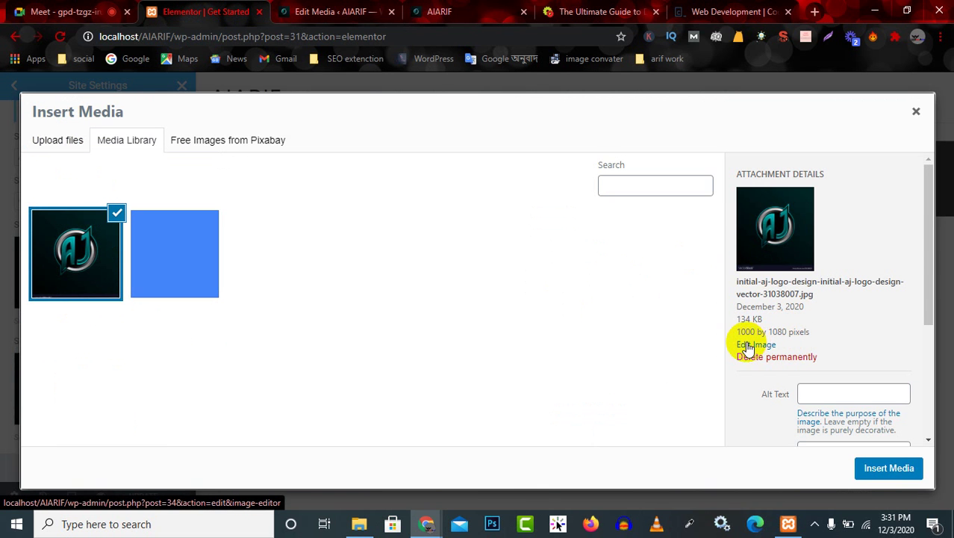
{"action": "left_click", "coordinate": [322, 13]}
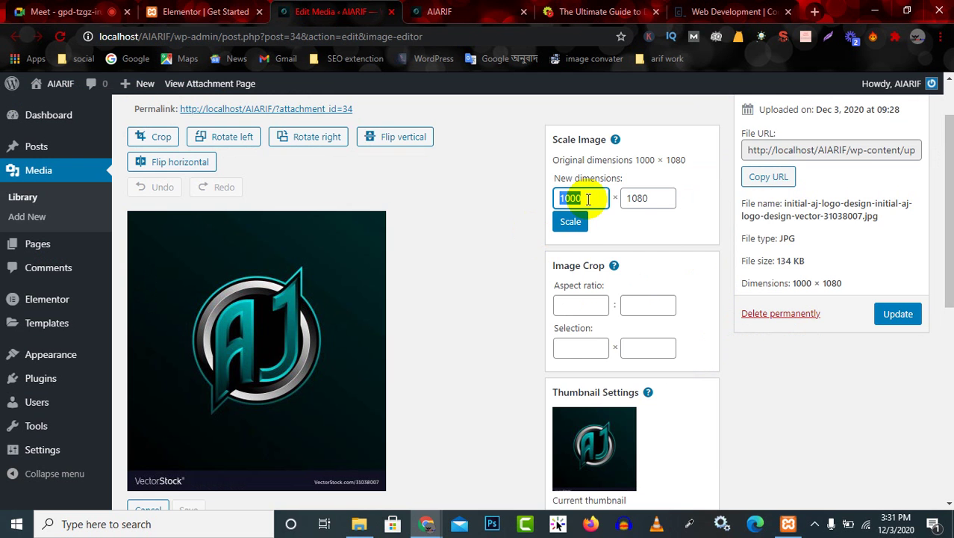
{"action": "left_click", "coordinate": [213, 9]}
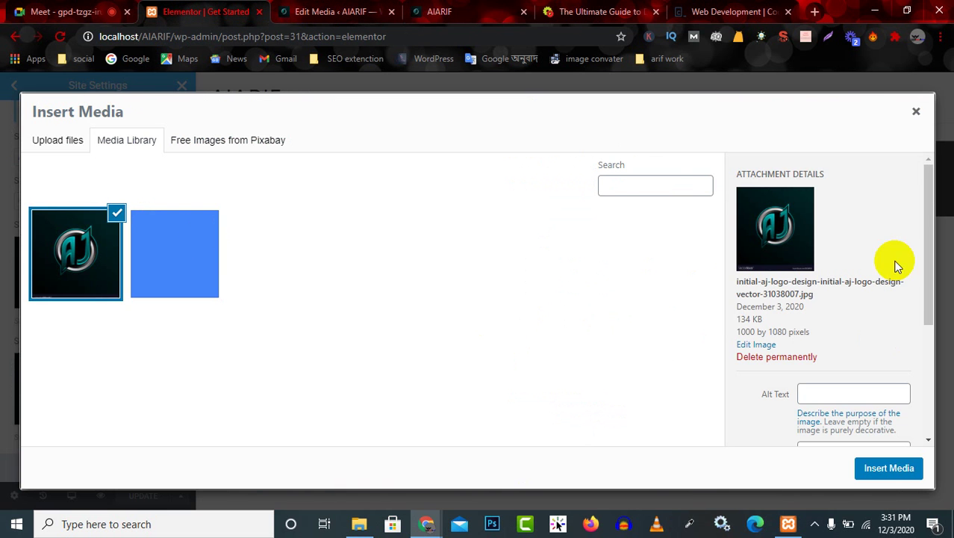
{"action": "left_click", "coordinate": [915, 112]}
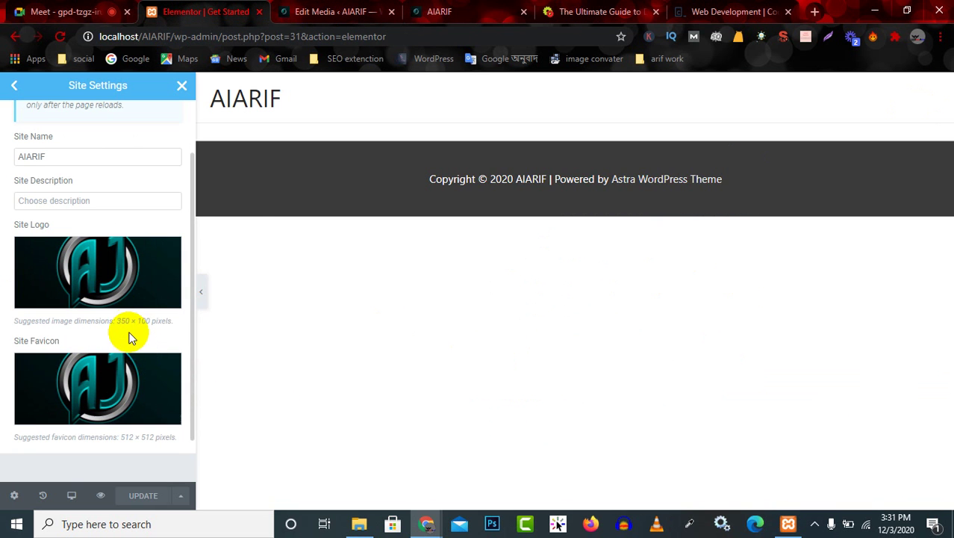
Return to the AJ logo's WordPress image editor and try a new width of 100 in Scale Image
{"action": "left_click", "coordinate": [311, 9]}
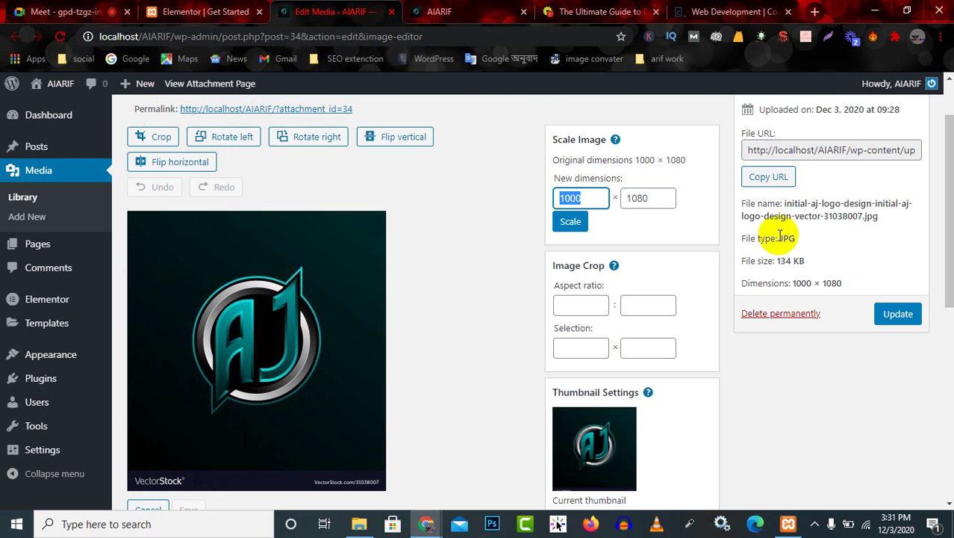
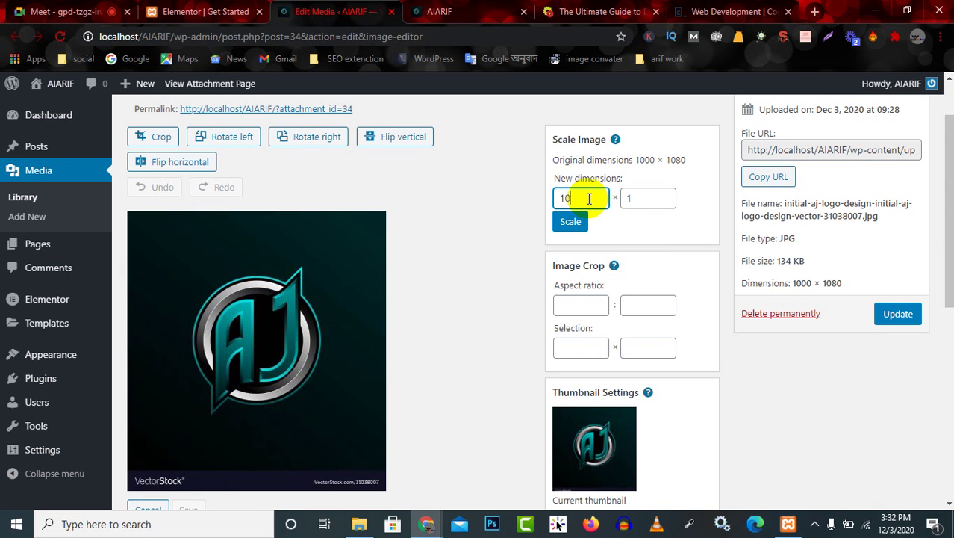
{"action": "left_click", "coordinate": [641, 197]}
{"action": "left_click_drag", "start_coordinate": [641, 197], "coordinate": [628, 198]}
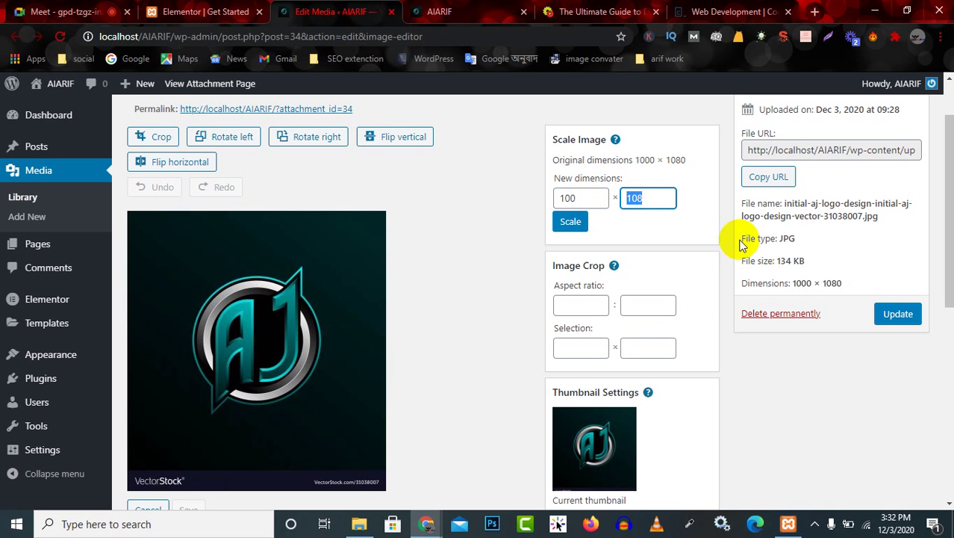
Set the Image Crop aspect ratio to 350:100 and review the Thumbnail Settings choices
{"action": "left_click", "coordinate": [583, 306]}
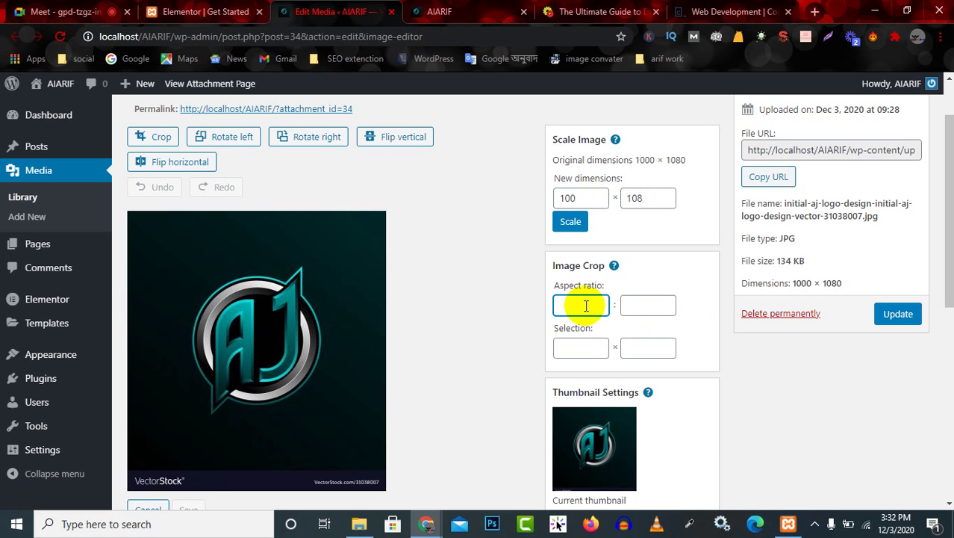
{"action": "left_click", "coordinate": [658, 306]}
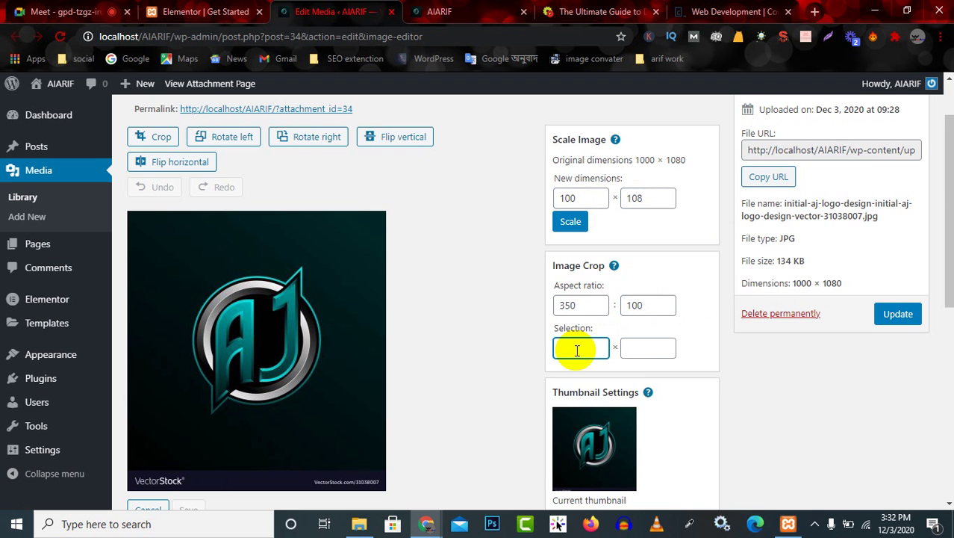
{"action": "scroll", "coordinate": [650, 413], "scroll_direction": "down", "scroll_amount": 3}
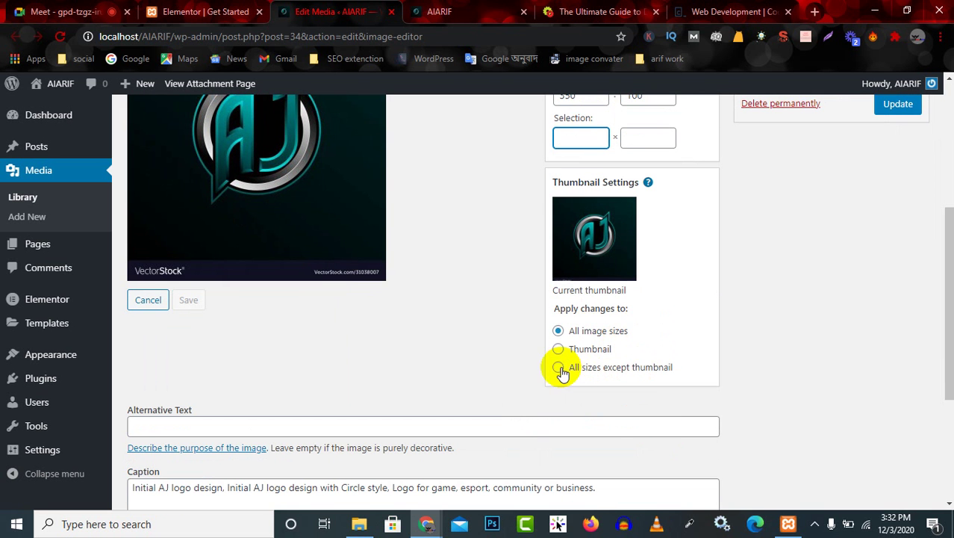
{"action": "scroll", "coordinate": [649, 312], "scroll_direction": "up", "scroll_amount": 3}
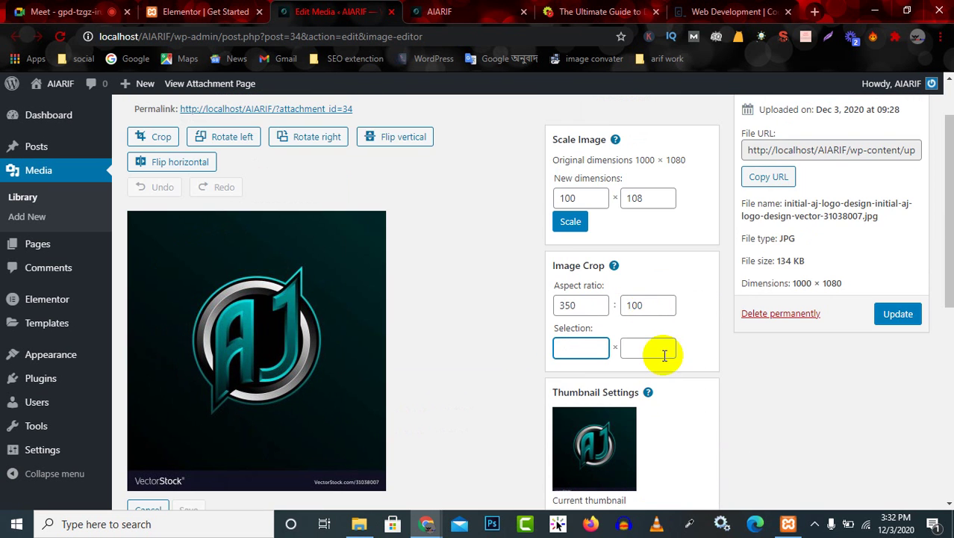
{"action": "left_click_drag", "start_coordinate": [598, 197], "coordinate": [507, 193]}
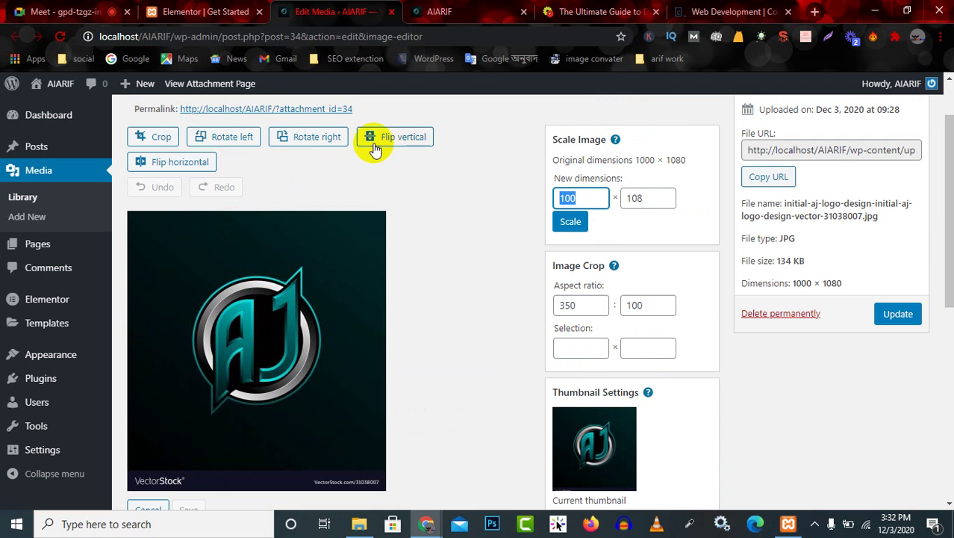
Try fitting a 350:100 crop selection over the AJ emblem, resizing it to about 888 × 254, and clear the selection
{"action": "left_click", "coordinate": [175, 141]}
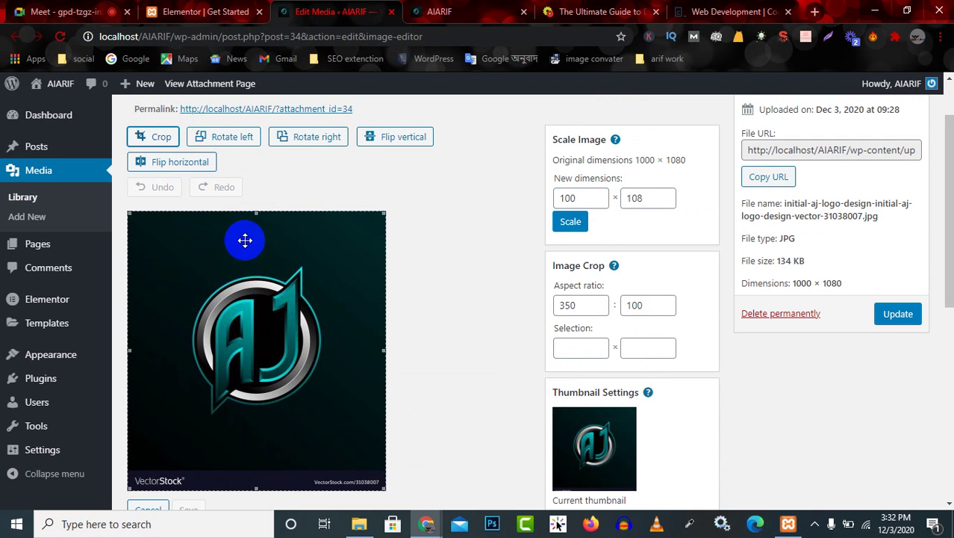
{"action": "left_click_drag", "start_coordinate": [384, 212], "coordinate": [420, 170]}
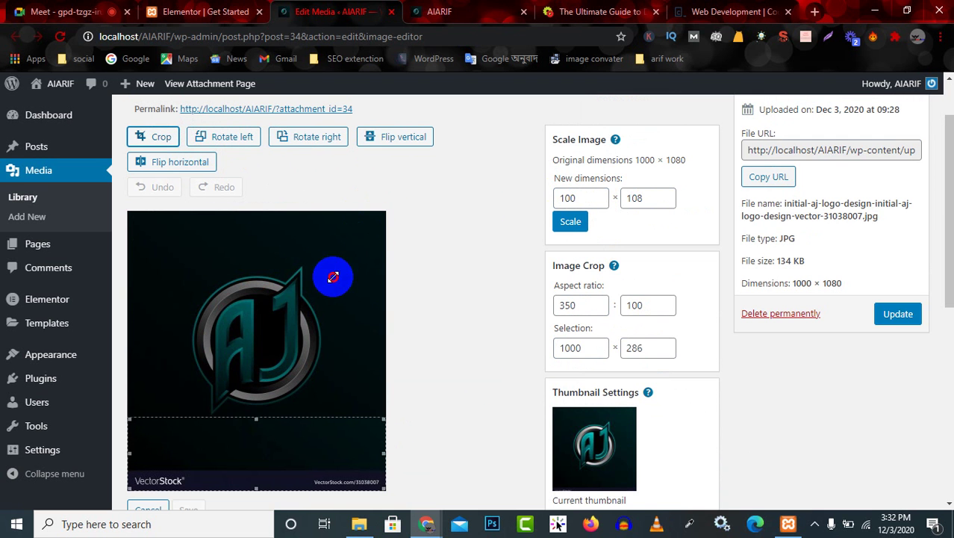
{"action": "left_click_drag", "start_coordinate": [289, 438], "coordinate": [306, 286]}
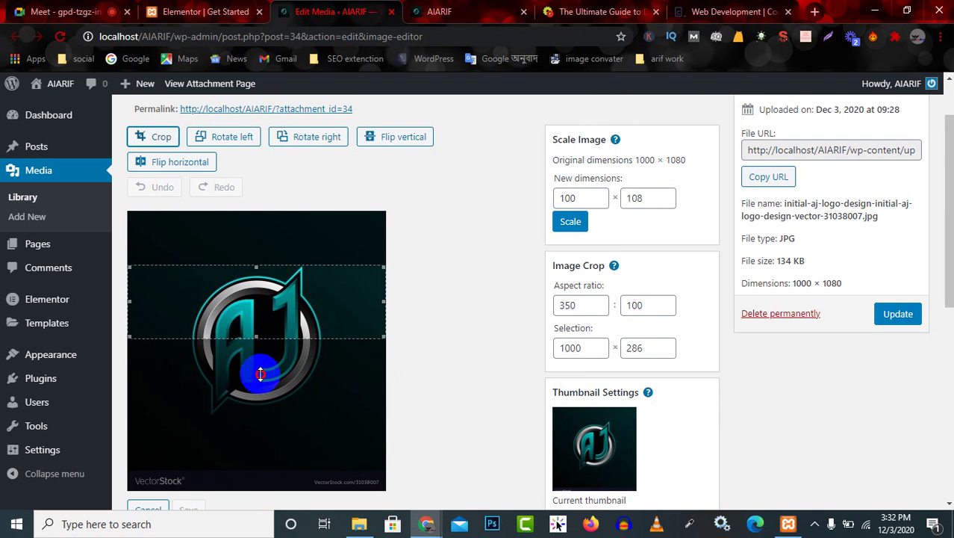
{"action": "left_click_drag", "start_coordinate": [255, 386], "coordinate": [326, 400]}
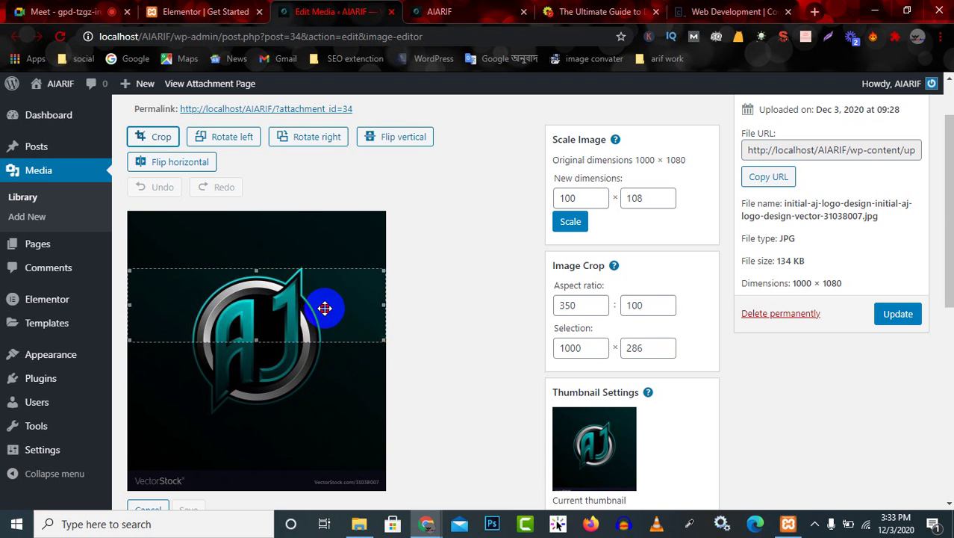
{"action": "left_click_drag", "start_coordinate": [324, 310], "coordinate": [324, 334]}
{"action": "left_click_drag", "start_coordinate": [383, 368], "coordinate": [322, 354]}
{"action": "left_click_drag", "start_coordinate": [257, 324], "coordinate": [257, 272]}
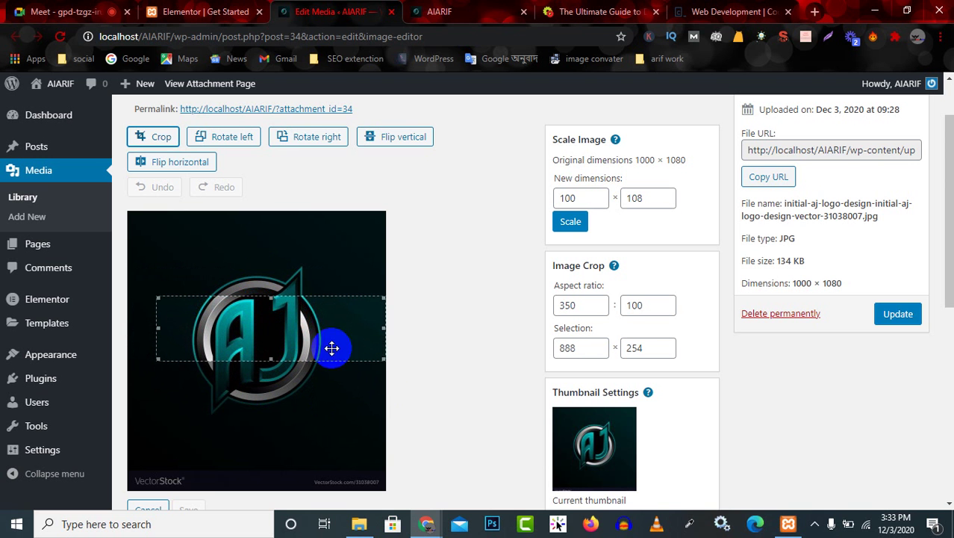
{"action": "left_click", "coordinate": [300, 402]}
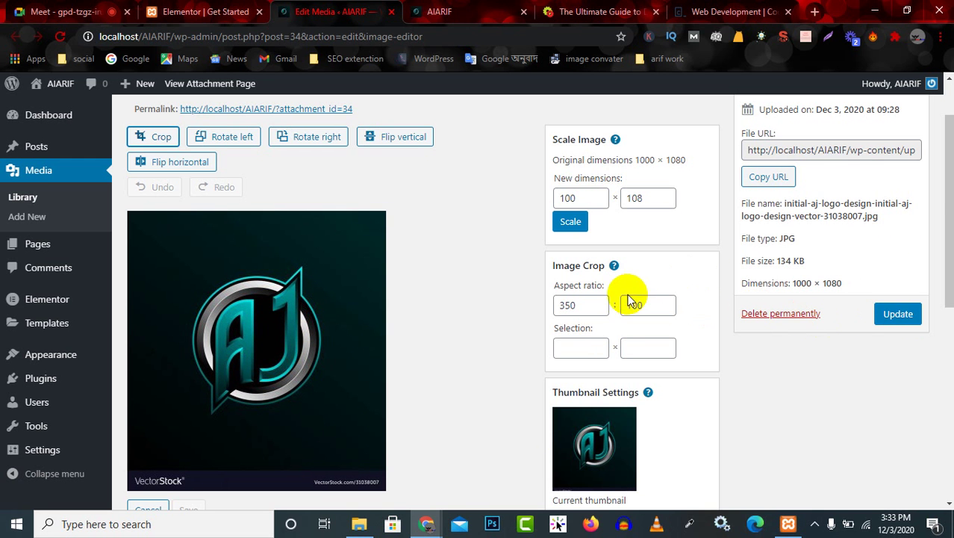
Try 350 as the new width and 100 as the new height in Scale Image, comparing them with the original dimensions
{"action": "double_click", "coordinate": [589, 198]}
{"action": "mouse_move", "coordinate": [571, 198]}
{"action": "left_mouse_down"}
{"action": "mouse_move", "coordinate": [532, 200]}
{"action": "mouse_move", "coordinate": [574, 198]}
{"action": "left_mouse_up"}
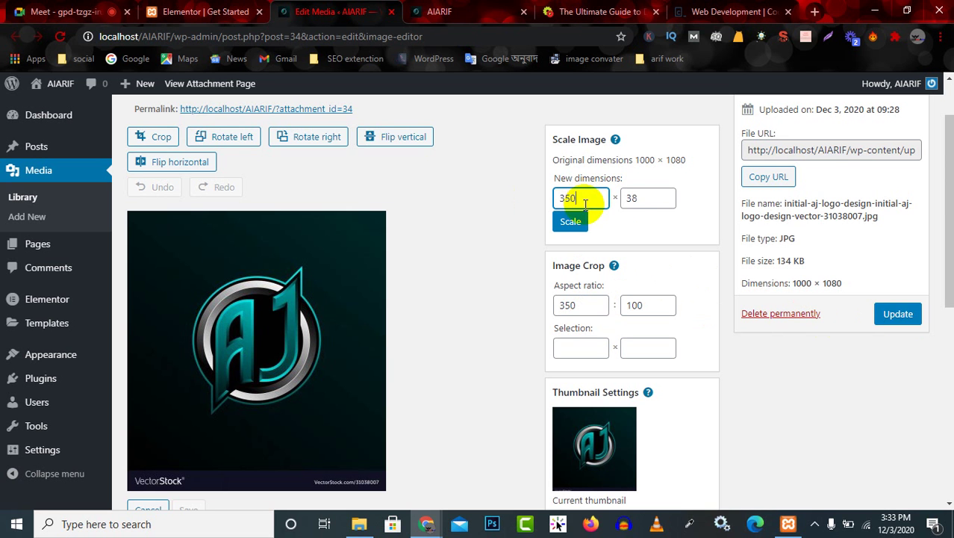
{"action": "left_click_drag", "start_coordinate": [662, 197], "coordinate": [617, 198]}
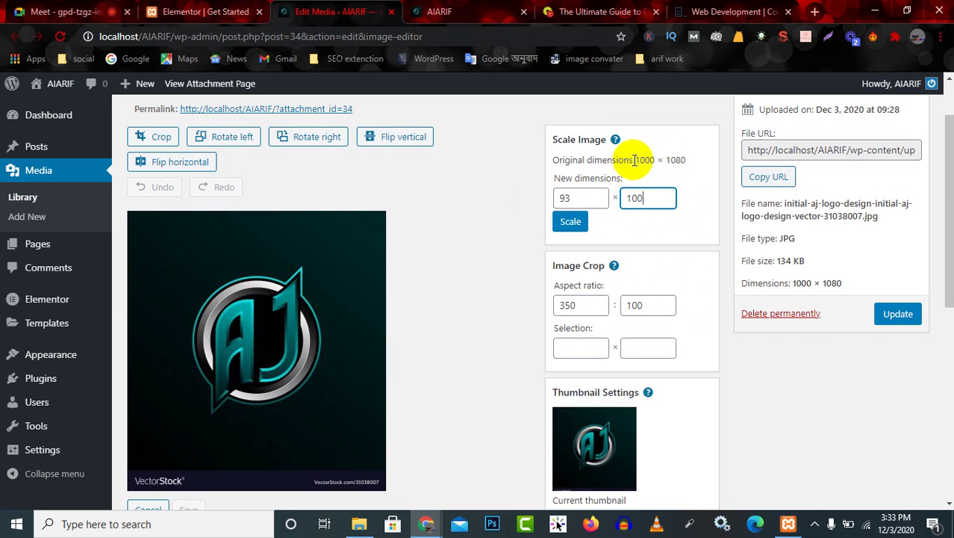
{"action": "left_click_drag", "start_coordinate": [635, 160], "coordinate": [678, 160]}
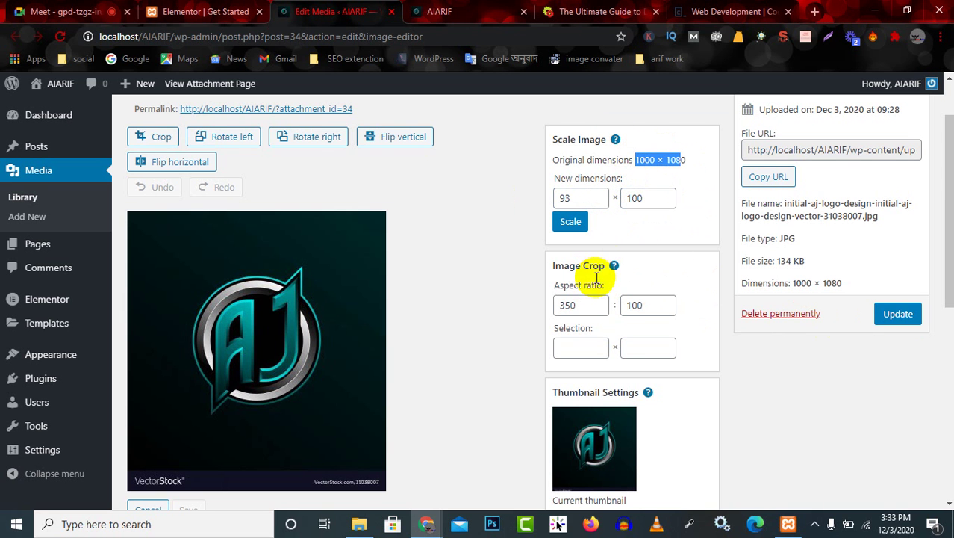
Try to set the Image Crop selection to 350 × 100 and review the settings for applying the changes
{"action": "scroll", "coordinate": [626, 333], "scroll_direction": "down", "scroll_amount": 1}
{"action": "scroll", "coordinate": [626, 333], "scroll_direction": "down", "scroll_amount": 3}
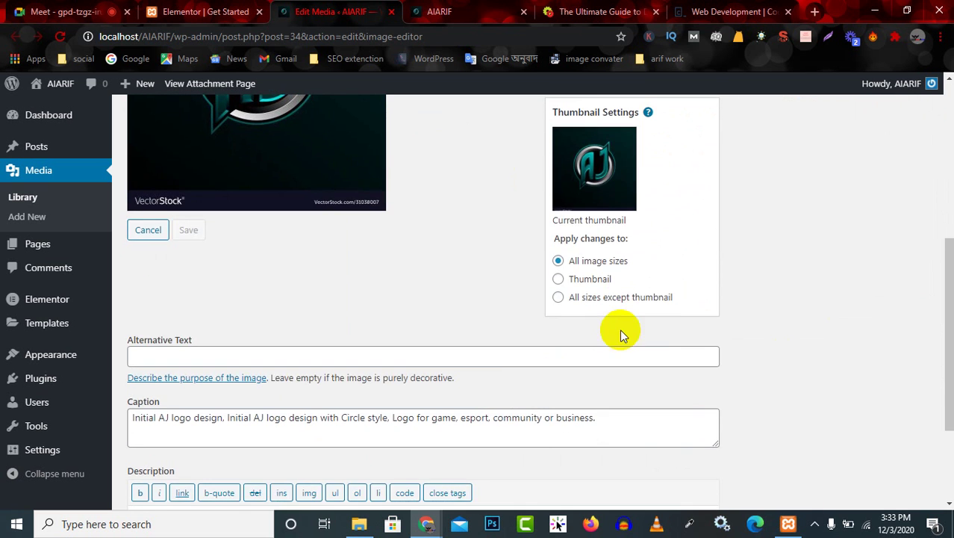
{"action": "scroll", "coordinate": [622, 330], "scroll_direction": "up", "scroll_amount": 2}
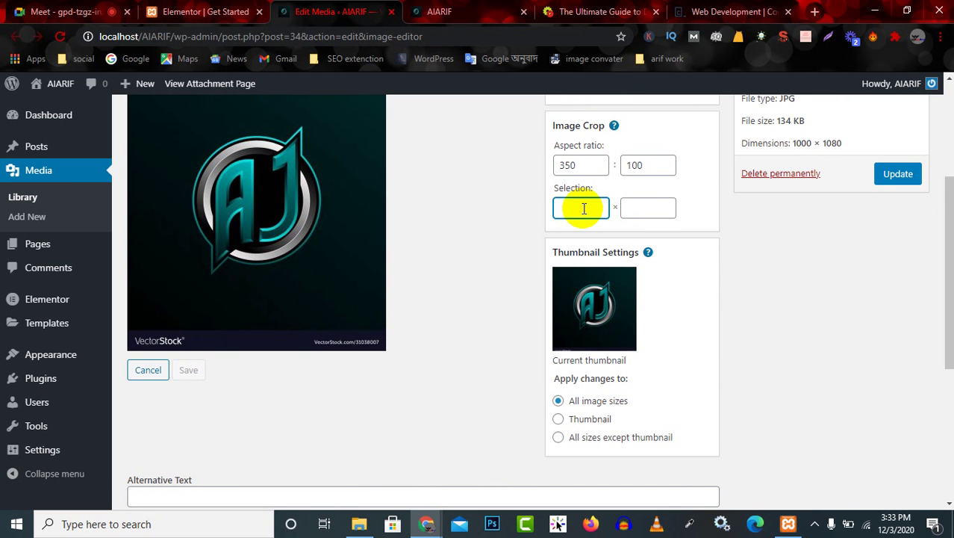
{"action": "left_click", "coordinate": [581, 215]}
{"action": "type", "text": "350"}
{"action": "left_click", "coordinate": [642, 207]}
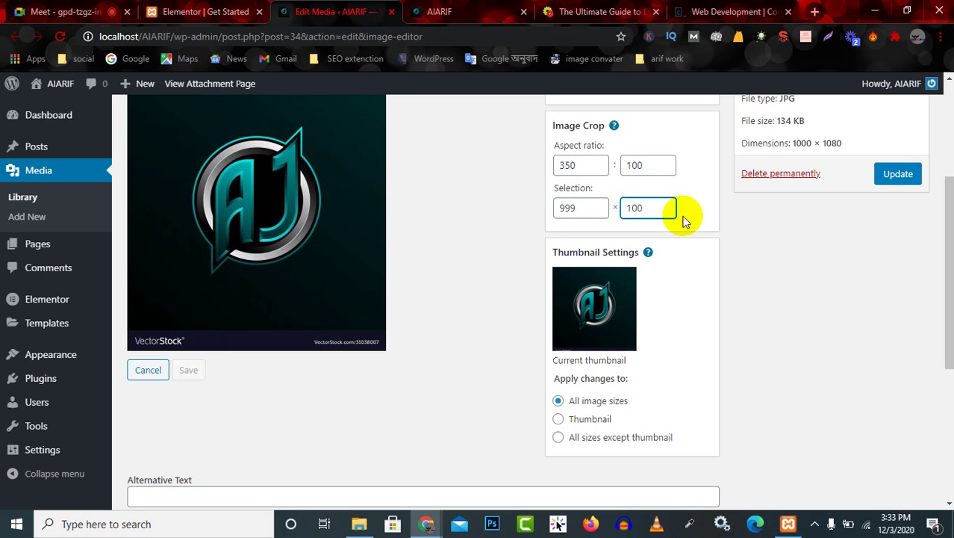
{"action": "scroll", "coordinate": [685, 209], "scroll_direction": "up", "scroll_amount": 3}
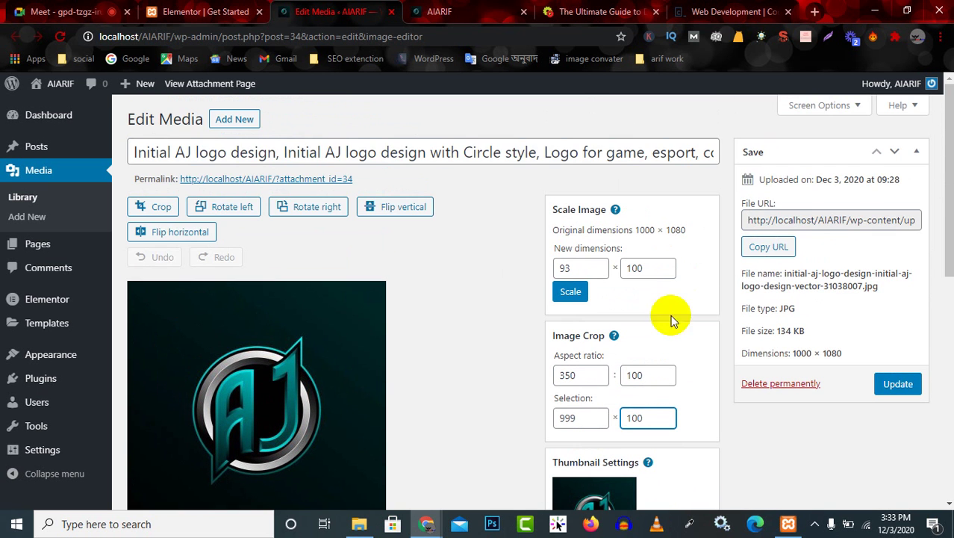
{"action": "scroll", "coordinate": [602, 314], "scroll_direction": "down", "scroll_amount": 4}
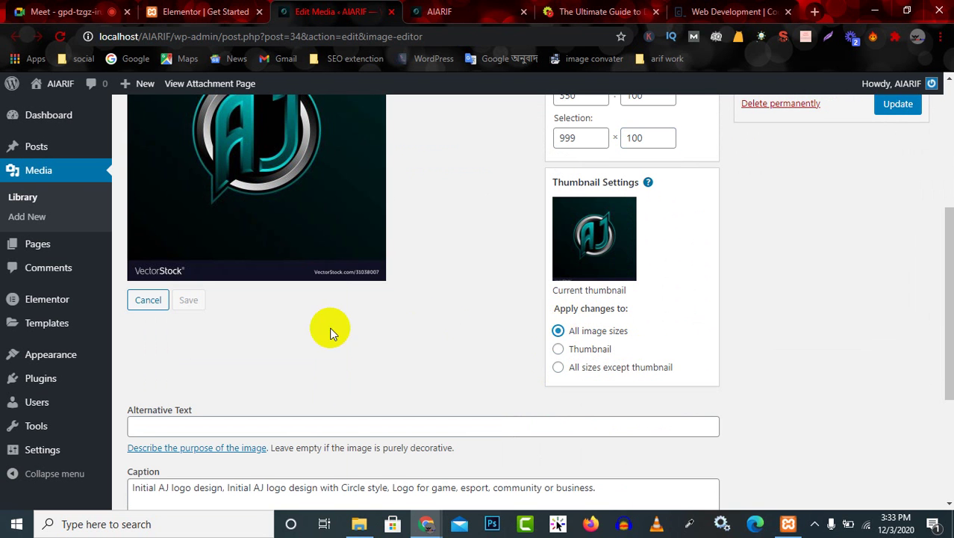
Try to save the edited AJ logo image and update its media entry
{"action": "scroll", "coordinate": [315, 326], "scroll_direction": "up", "scroll_amount": 2}
{"action": "left_click", "coordinate": [180, 439]}
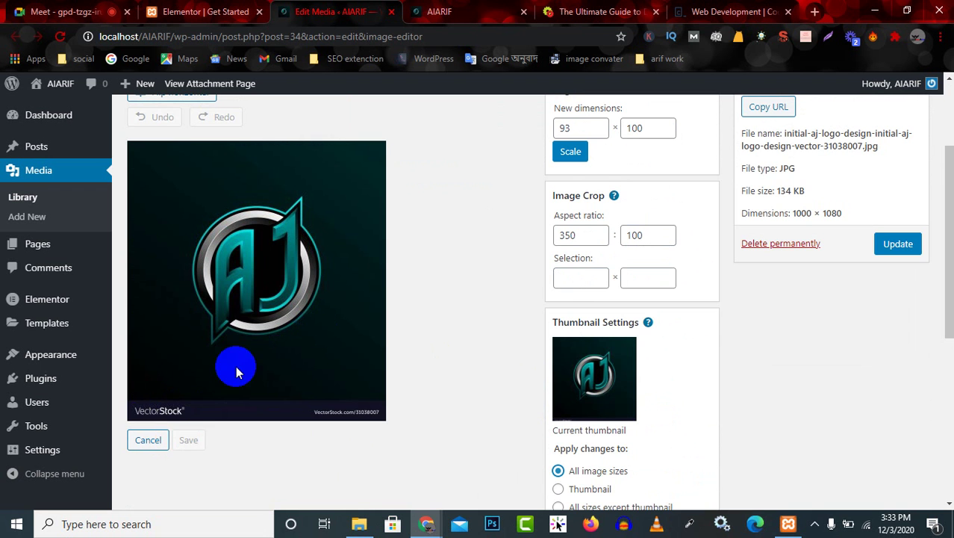
{"action": "scroll", "coordinate": [234, 366], "scroll_direction": "up", "scroll_amount": 2}
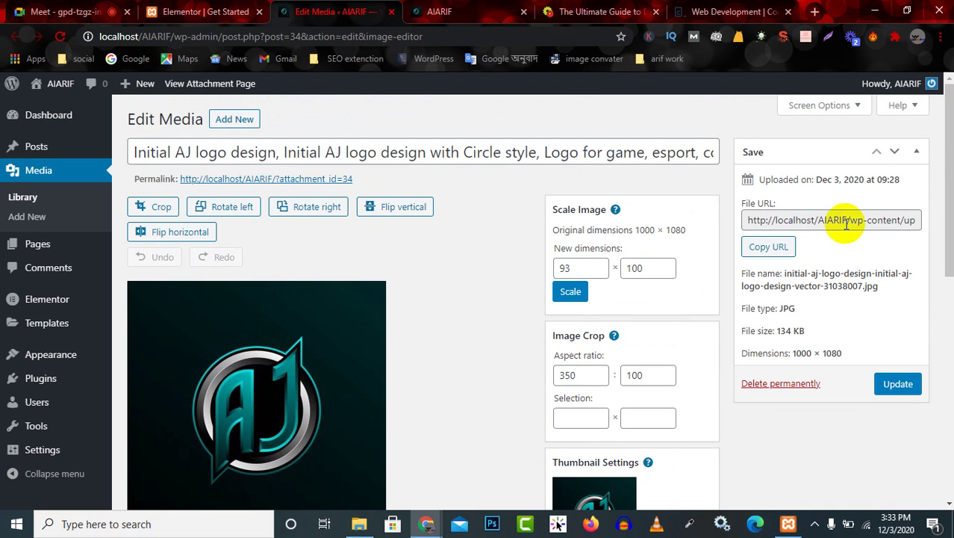
{"action": "left_click", "coordinate": [898, 385]}
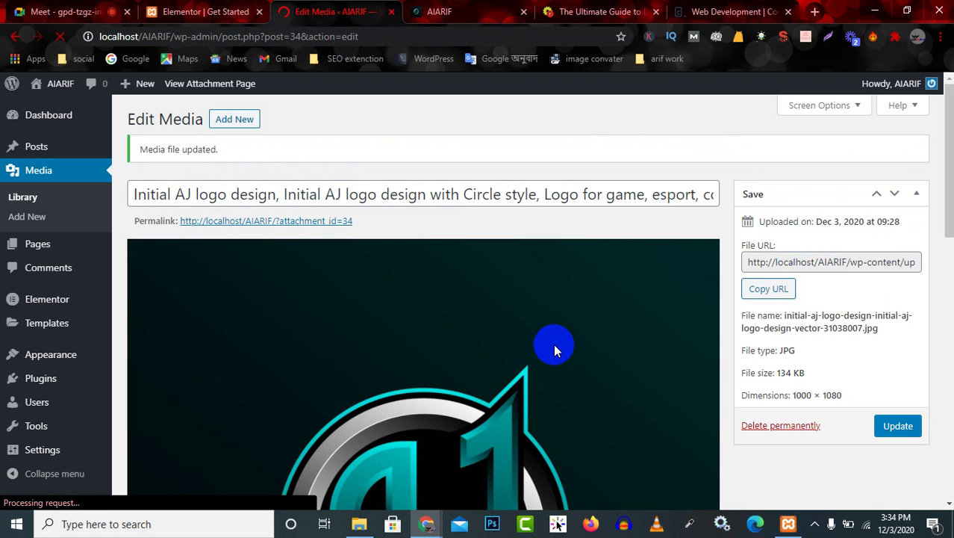
Reopen the AJ logo for image editing and draw a crop selection of about 560 × 618 around the emblem
{"action": "scroll", "coordinate": [554, 344], "scroll_direction": "down", "scroll_amount": 6}
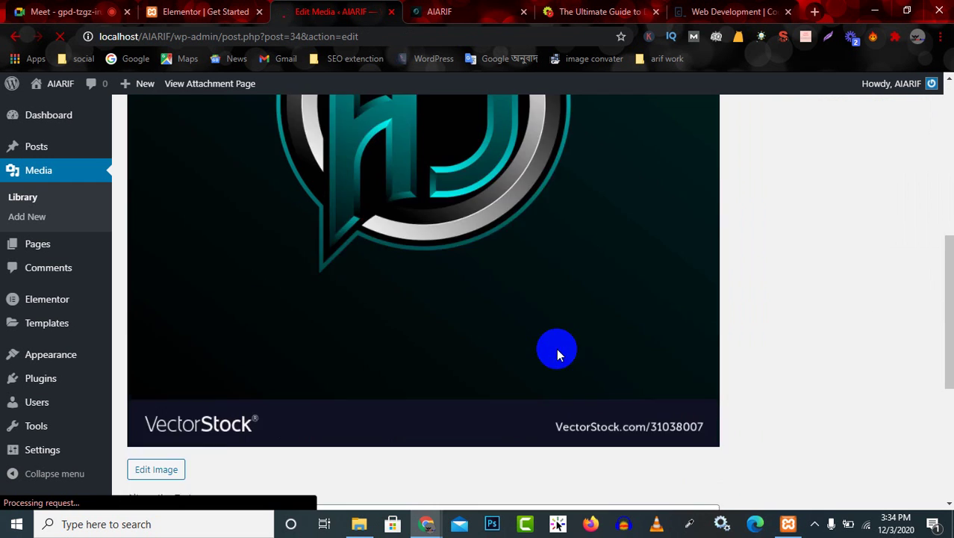
{"action": "left_click", "coordinate": [149, 413]}
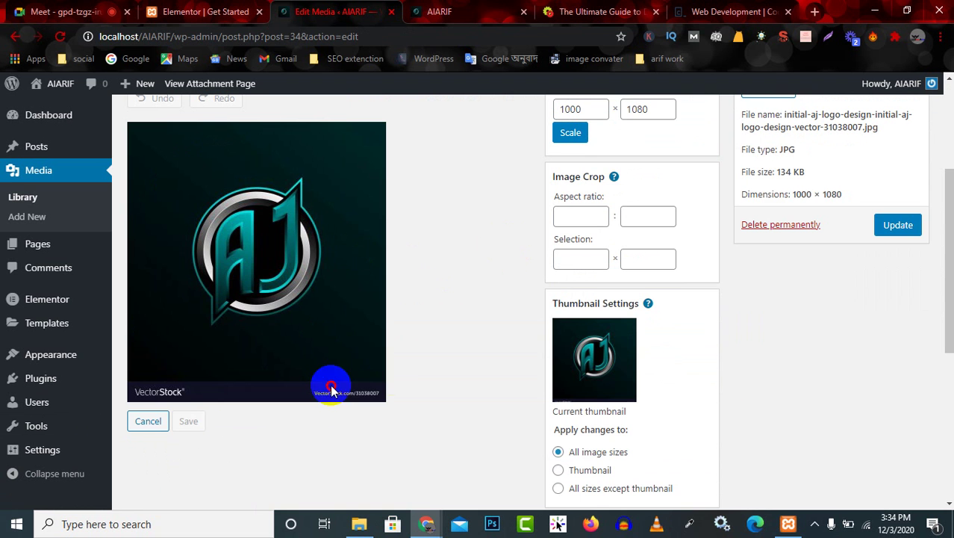
{"action": "left_click", "coordinate": [348, 352]}
{"action": "left_click_drag", "start_coordinate": [342, 325], "coordinate": [181, 172]}
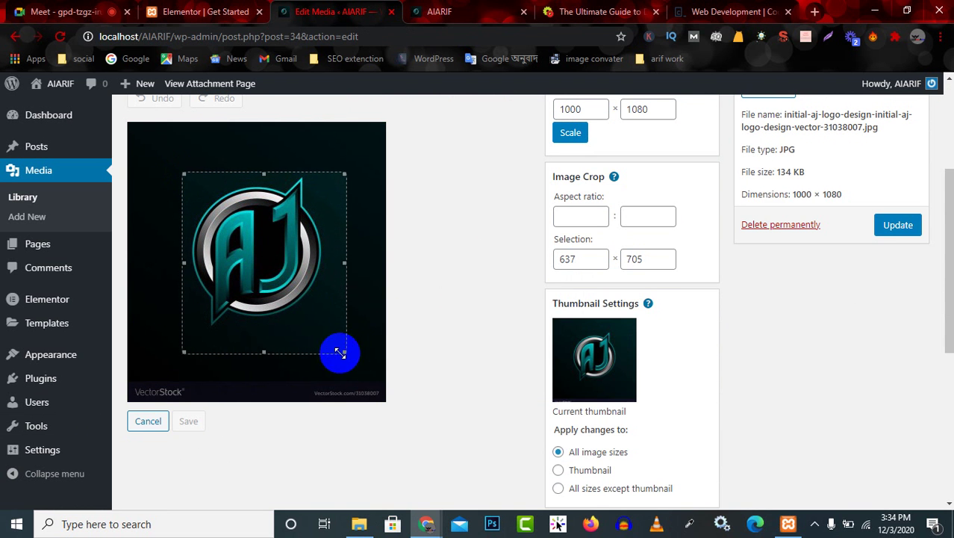
{"action": "left_click_drag", "start_coordinate": [341, 353], "coordinate": [318, 326]}
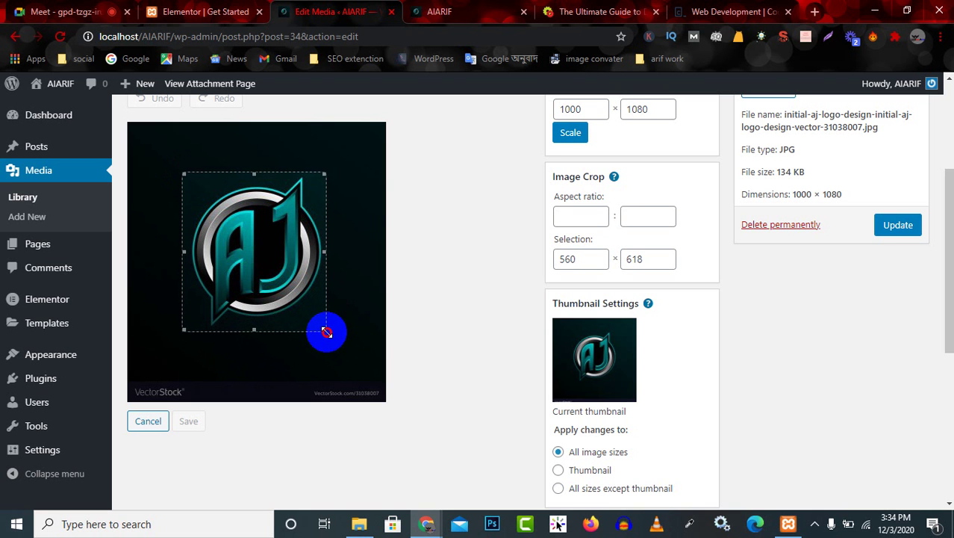
Try to apply Scale to the AJ logo with the crop selection in place and look for a way to save it
{"action": "left_click", "coordinate": [575, 132]}
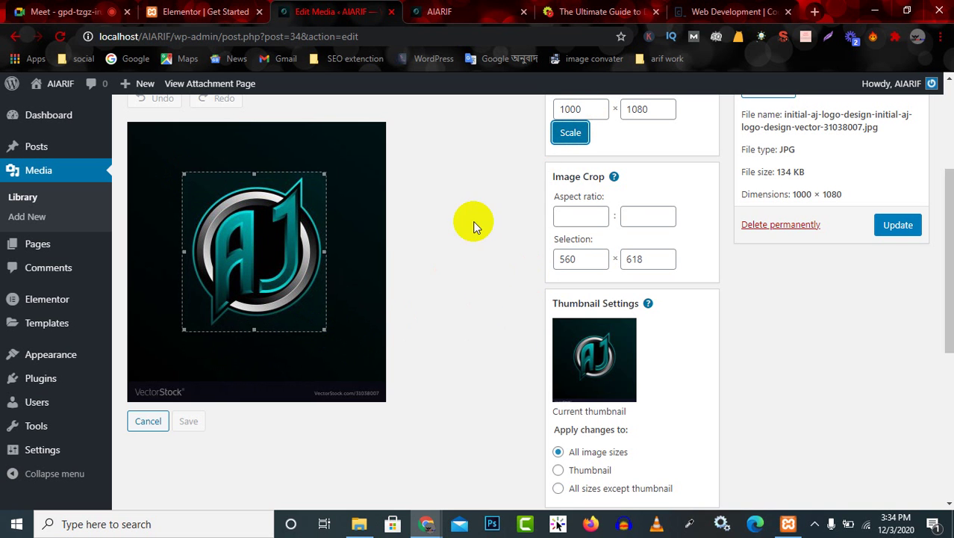
{"action": "scroll", "coordinate": [224, 373], "scroll_direction": "down", "scroll_amount": 3}
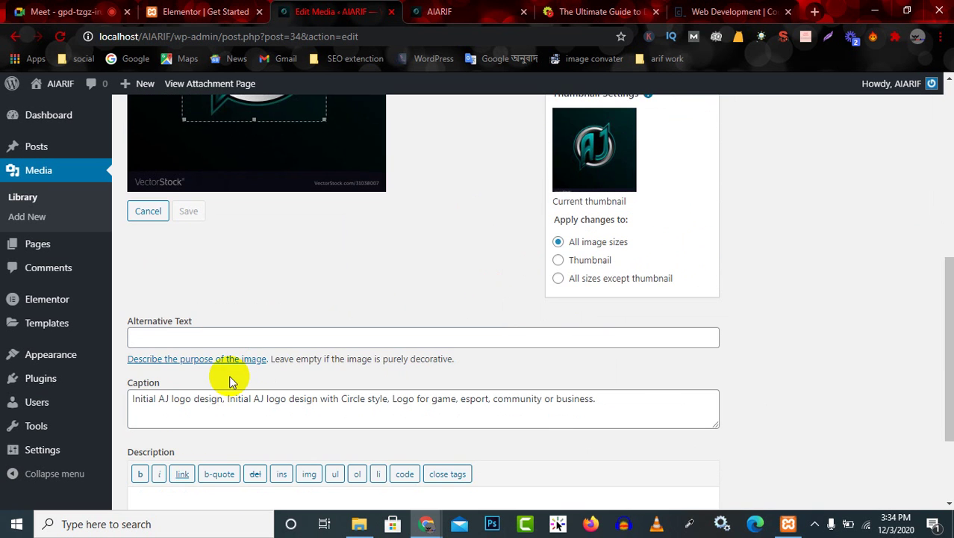
{"action": "scroll", "coordinate": [246, 384], "scroll_direction": "up", "scroll_amount": 1}
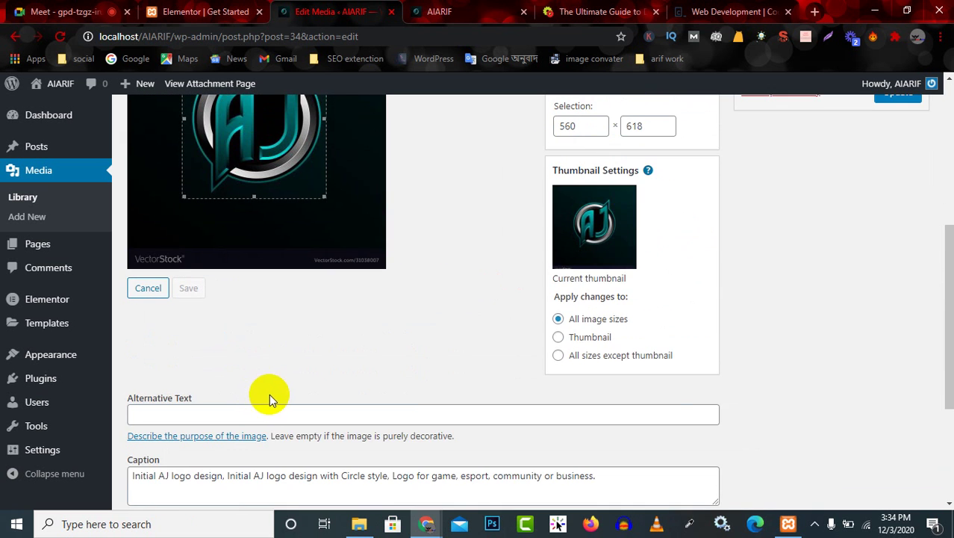
{"action": "scroll", "coordinate": [269, 394], "scroll_direction": "up", "scroll_amount": 5}
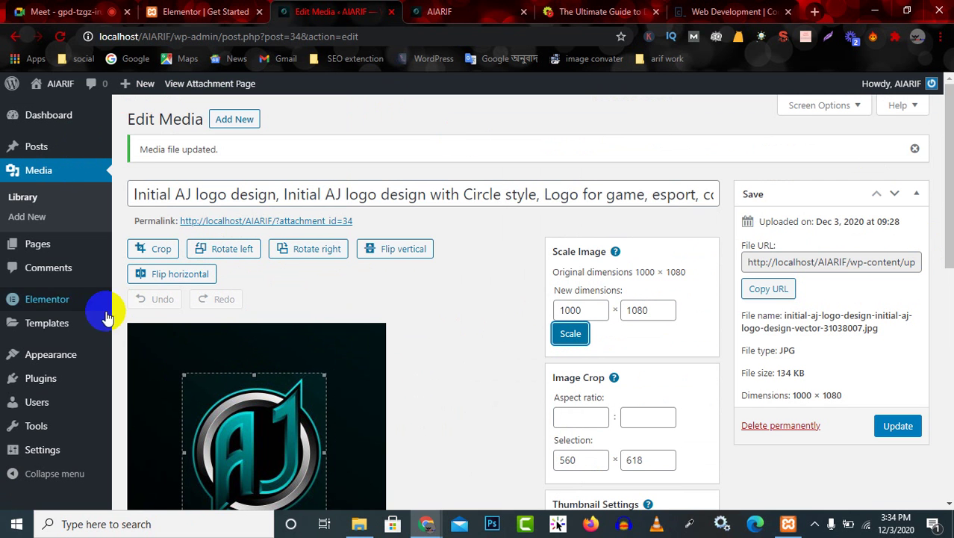
Switch back to Elementor's Site Identity settings and close the Edit Media page
{"action": "left_click", "coordinate": [216, 11]}
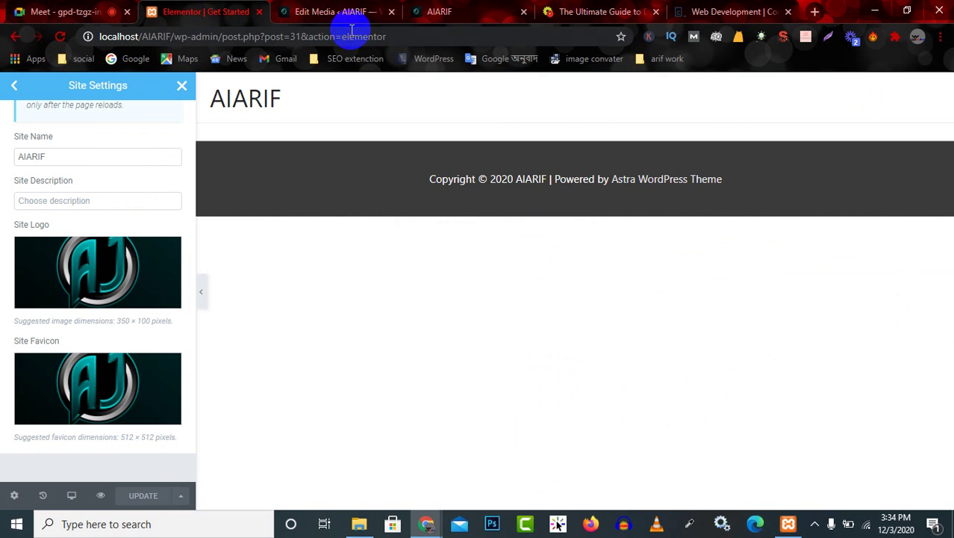
{"action": "left_click", "coordinate": [393, 12]}
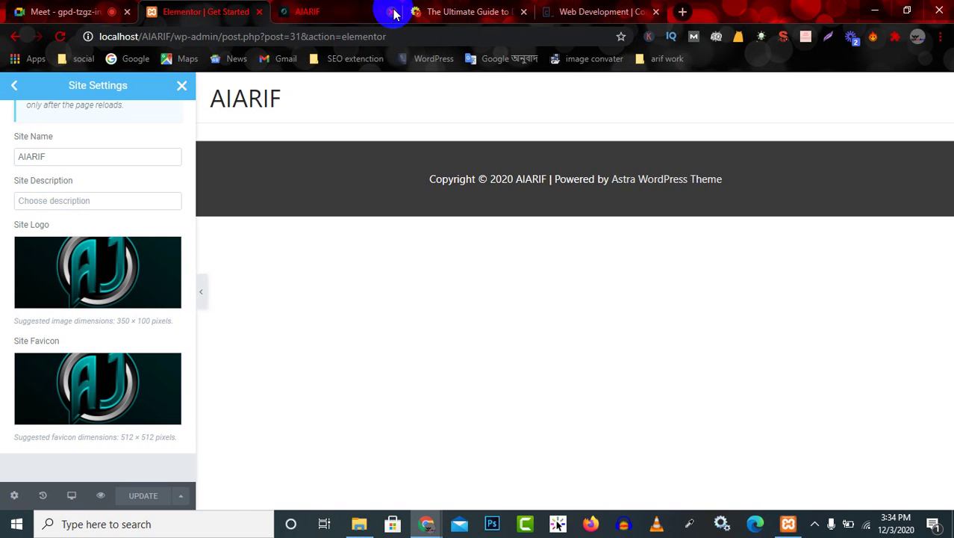
Clear the site logo and site favicon in Elementor's Site Identity, update the settings, and reload the live site to check the header
{"action": "left_click", "coordinate": [326, 14]}
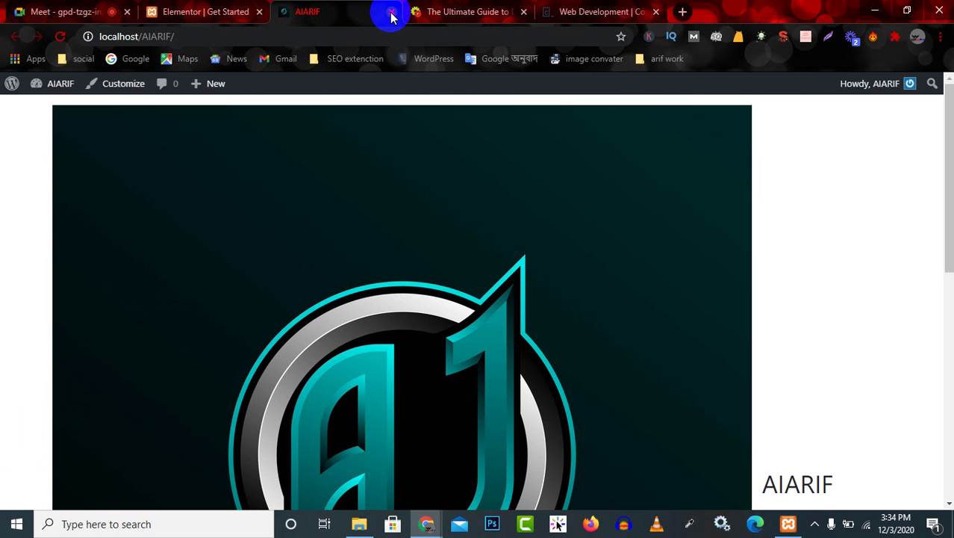
{"action": "left_click", "coordinate": [245, 9]}
{"action": "left_click", "coordinate": [171, 257]}
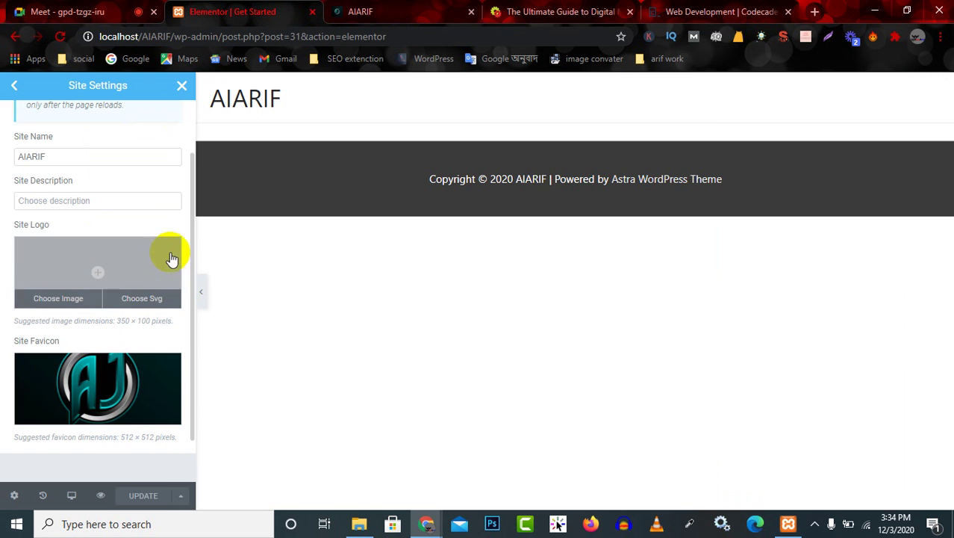
{"action": "left_click", "coordinate": [166, 369]}
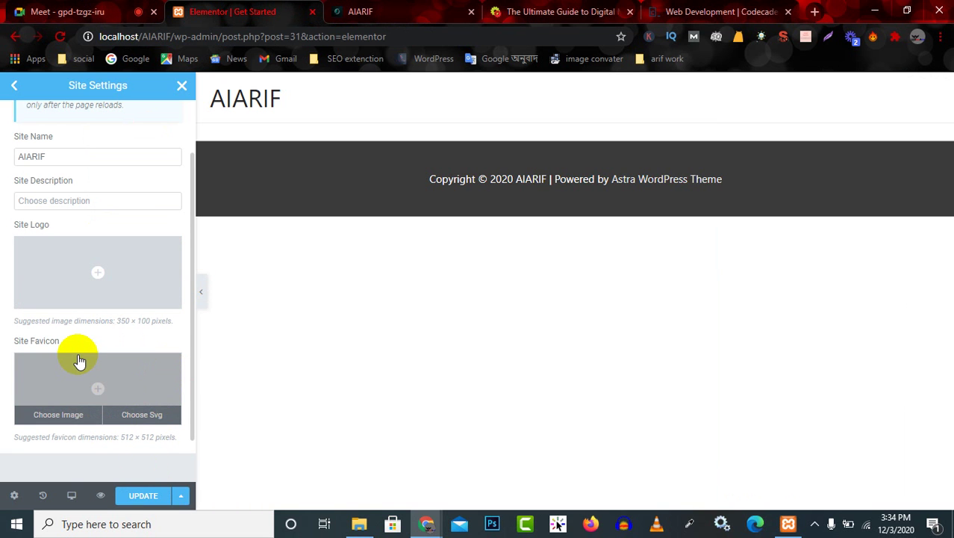
{"action": "left_click", "coordinate": [147, 496]}
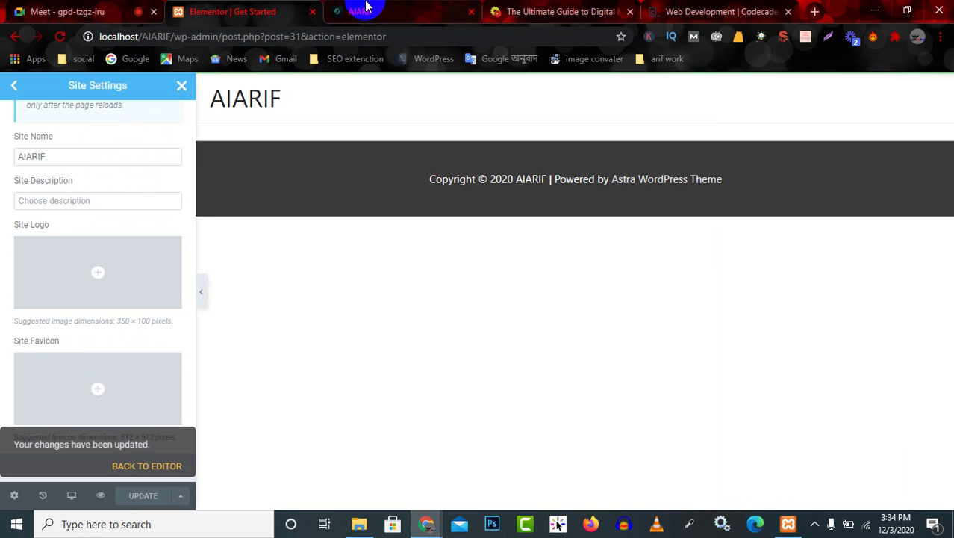
{"action": "left_click", "coordinate": [403, 12]}
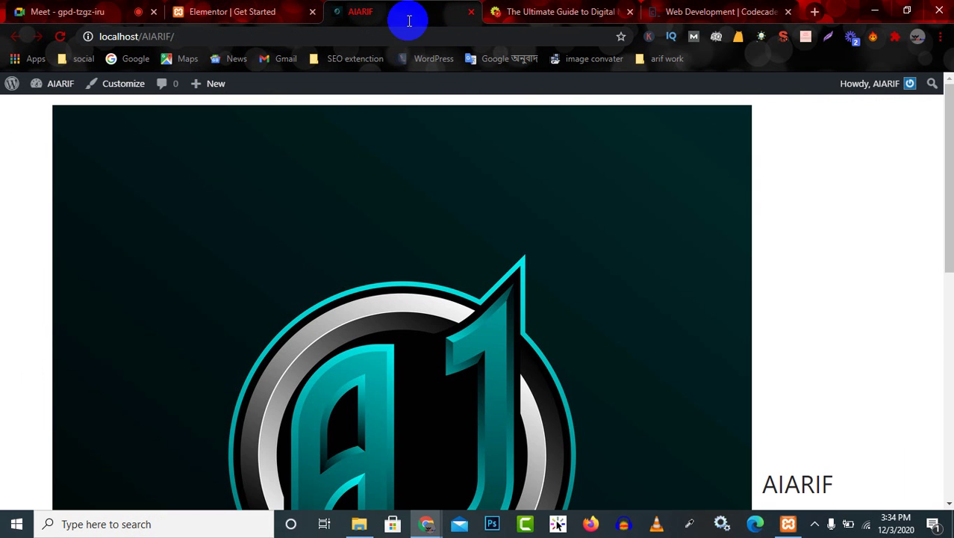
{"action": "left_click", "coordinate": [61, 36]}
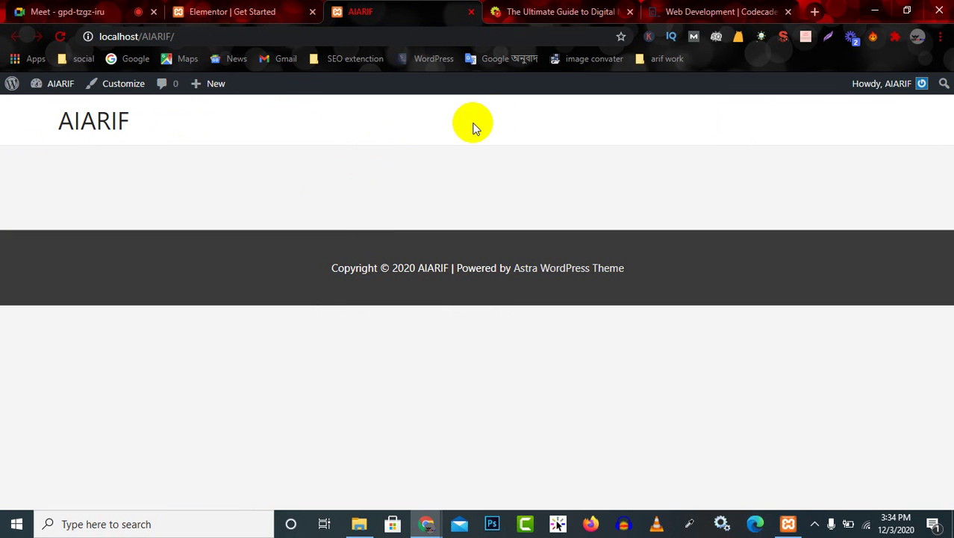
Switch back to Elementor, look over the emptied Site Identity fields, and return to the main Site Settings list
{"action": "left_click", "coordinate": [221, 11]}
{"action": "scroll", "coordinate": [92, 211], "scroll_direction": "down", "scroll_amount": 1}
{"action": "scroll", "coordinate": [93, 211], "scroll_direction": "up", "scroll_amount": 1}
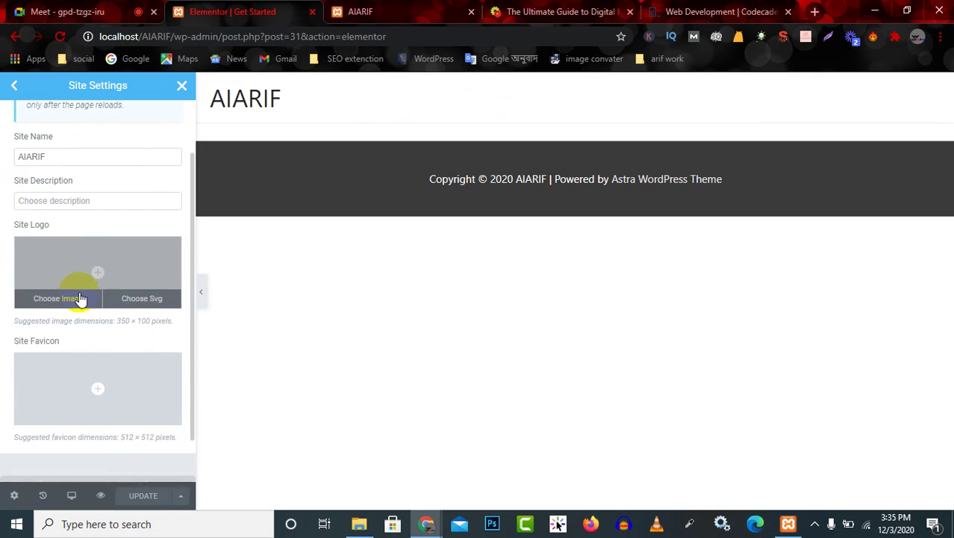
{"action": "scroll", "coordinate": [79, 298], "scroll_direction": "down", "scroll_amount": 1}
{"action": "scroll", "coordinate": [102, 326], "scroll_direction": "up", "scroll_amount": 3}
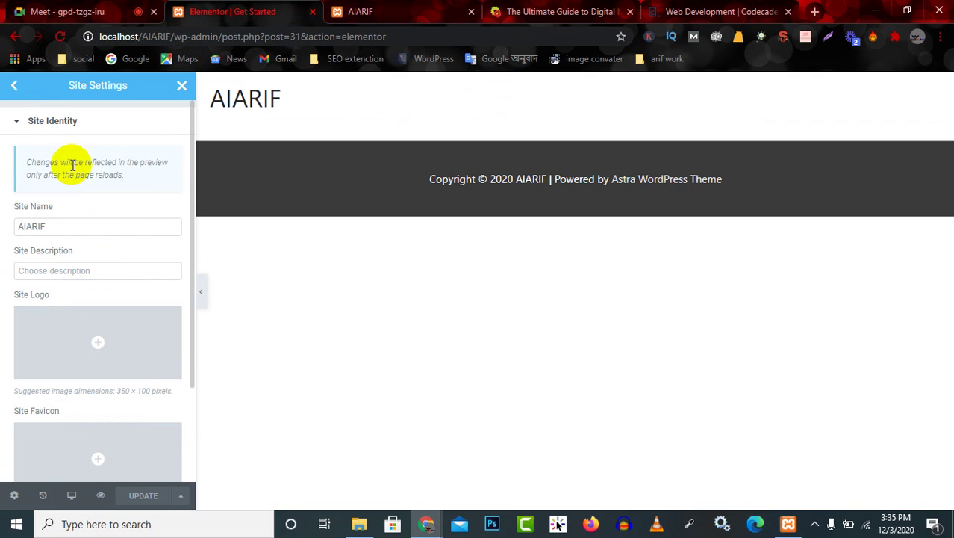
{"action": "left_click", "coordinate": [15, 86]}
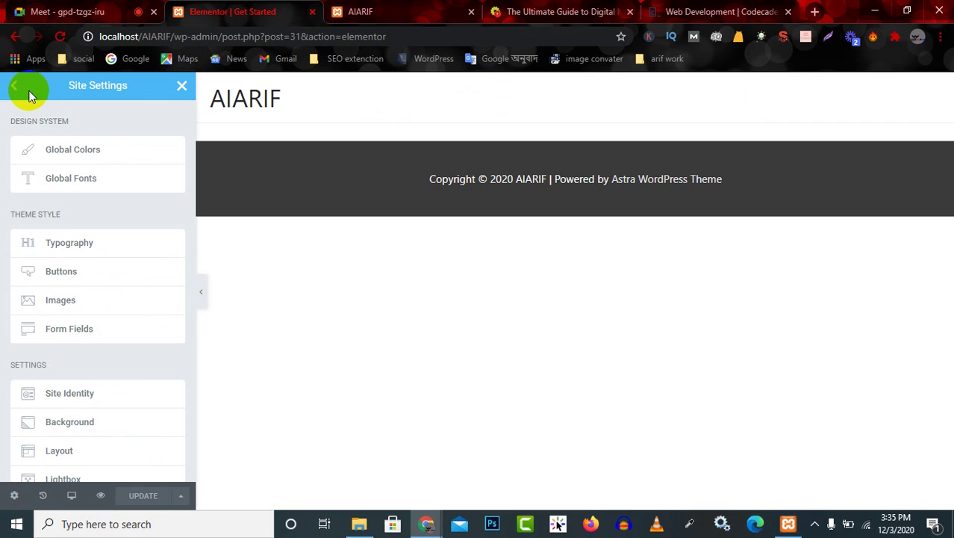
Open the WordPress Customizer from the live AIARIF site and compare it with Elementor's Site Settings
{"action": "left_click", "coordinate": [387, 6]}
{"action": "mouse_move", "coordinate": [59, 90]}
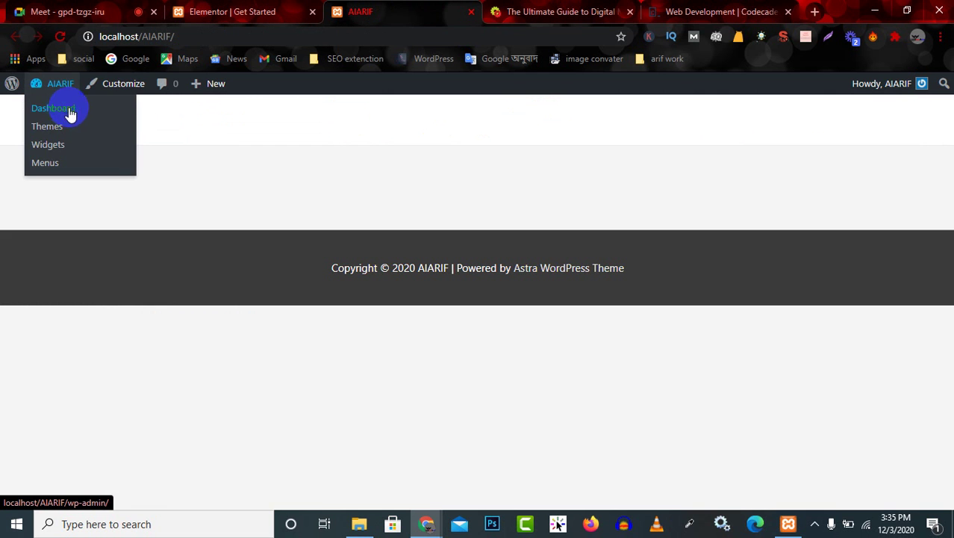
{"action": "left_click", "coordinate": [112, 88]}
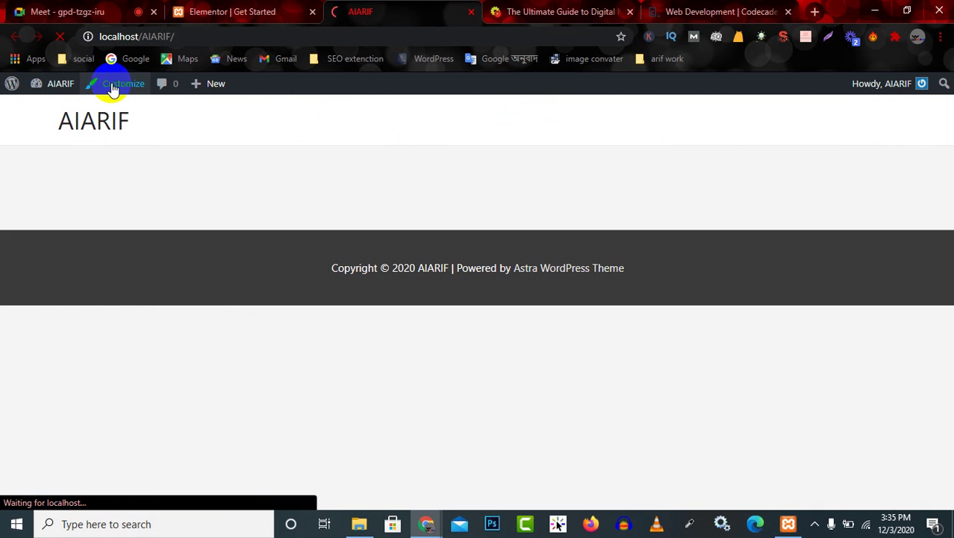
{"action": "left_click", "coordinate": [234, 9]}
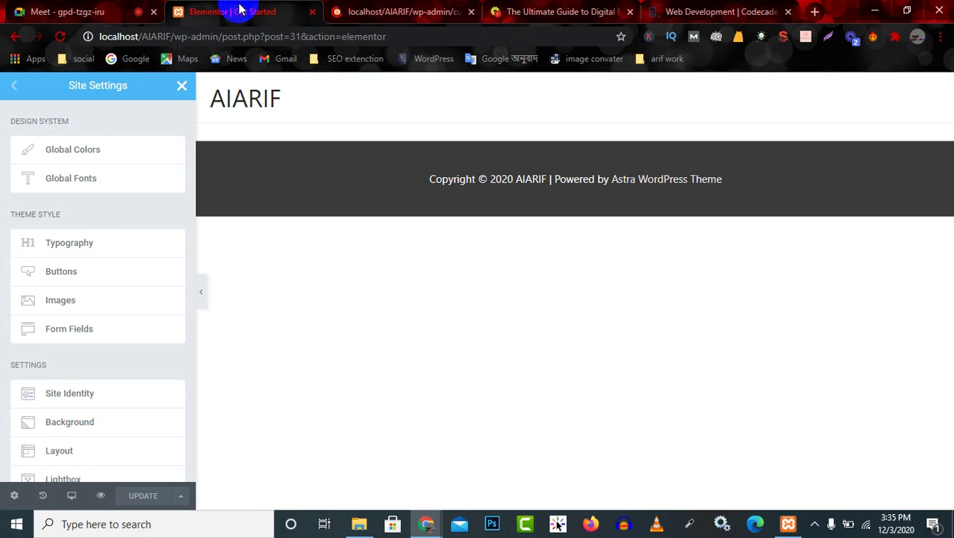
{"action": "left_click", "coordinate": [356, 6]}
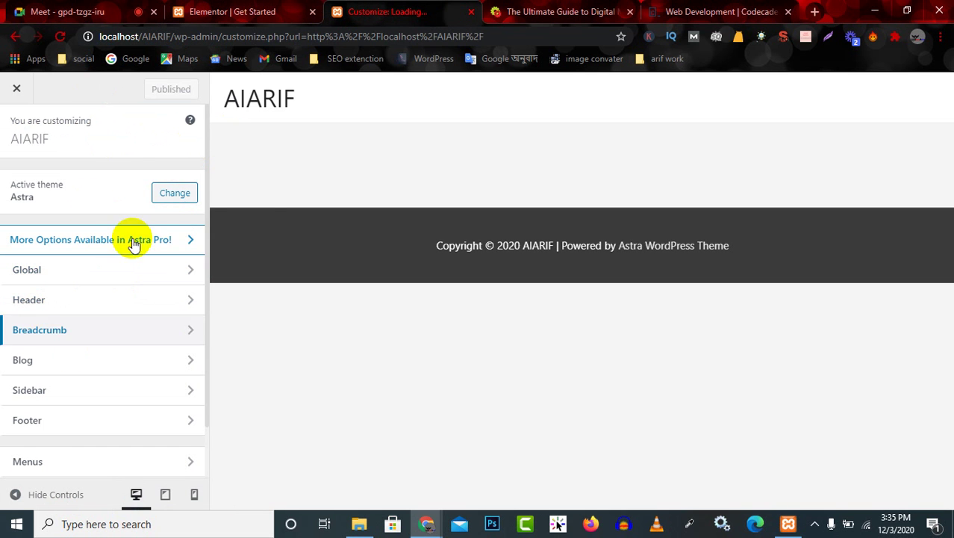
{"action": "left_click", "coordinate": [243, 12]}
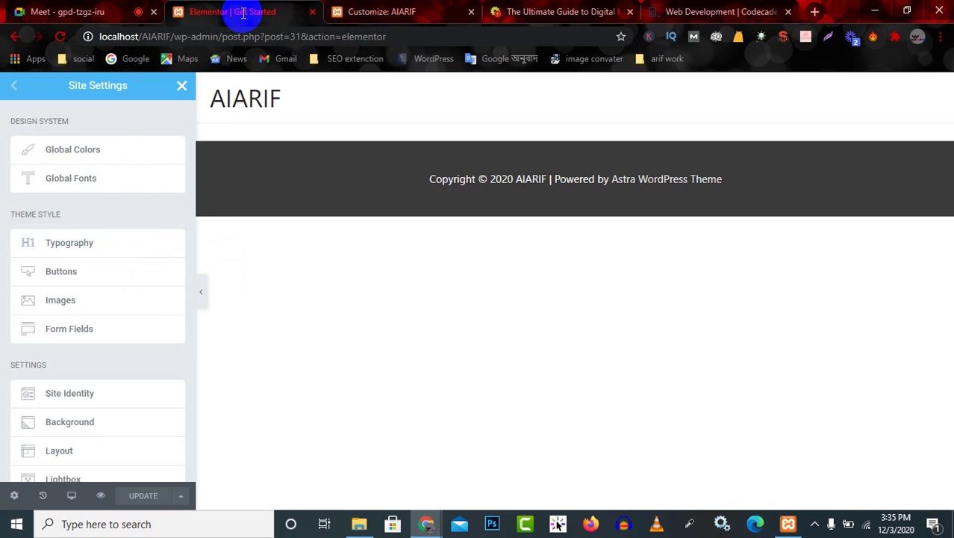
{"action": "left_click", "coordinate": [383, 9]}
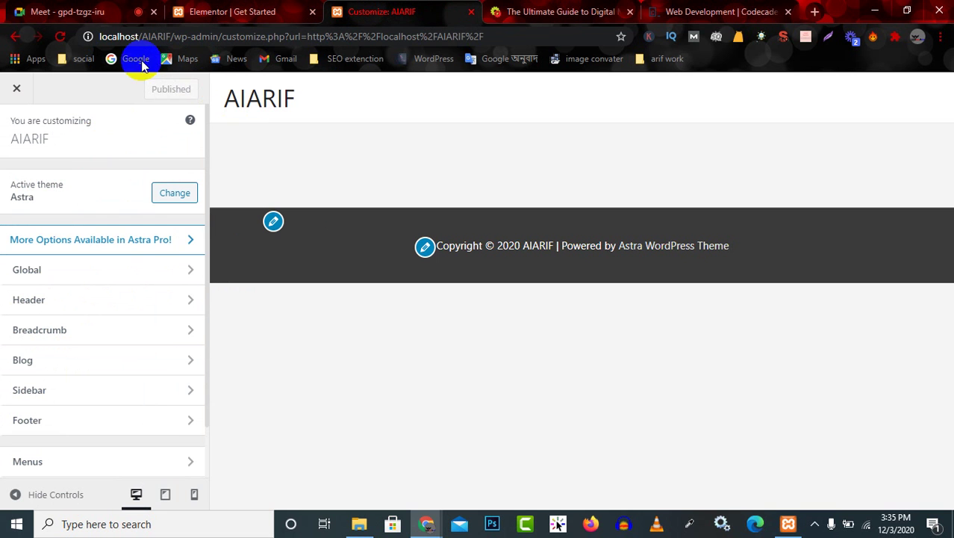
Open the Site Identity settings within the Customizer's Header section
{"action": "left_click", "coordinate": [95, 306]}
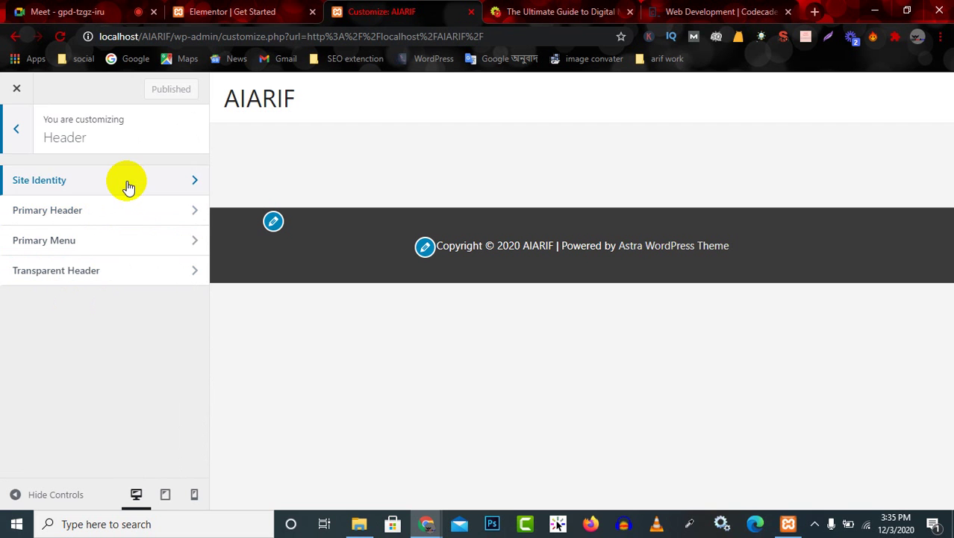
{"action": "left_click", "coordinate": [16, 130]}
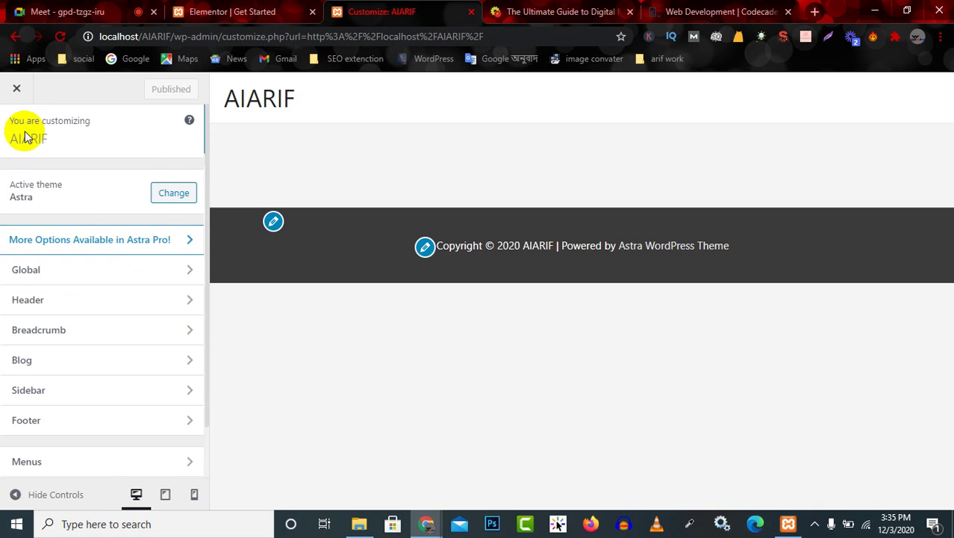
{"action": "left_click", "coordinate": [111, 302]}
{"action": "left_click", "coordinate": [110, 182]}
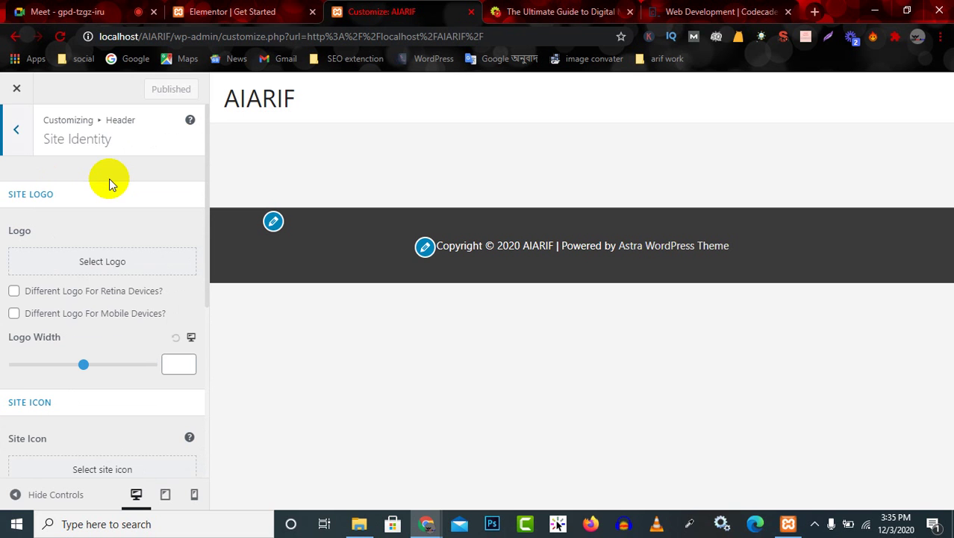
Choose the AJ image from the media library as the logo and crop it to a full-width band across the emblem
{"action": "left_click", "coordinate": [86, 265]}
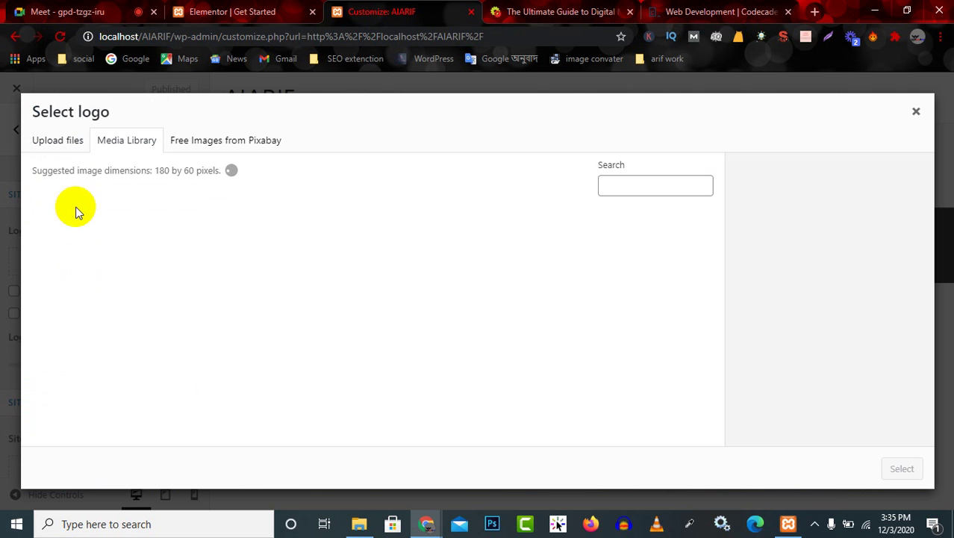
{"action": "left_click", "coordinate": [81, 250]}
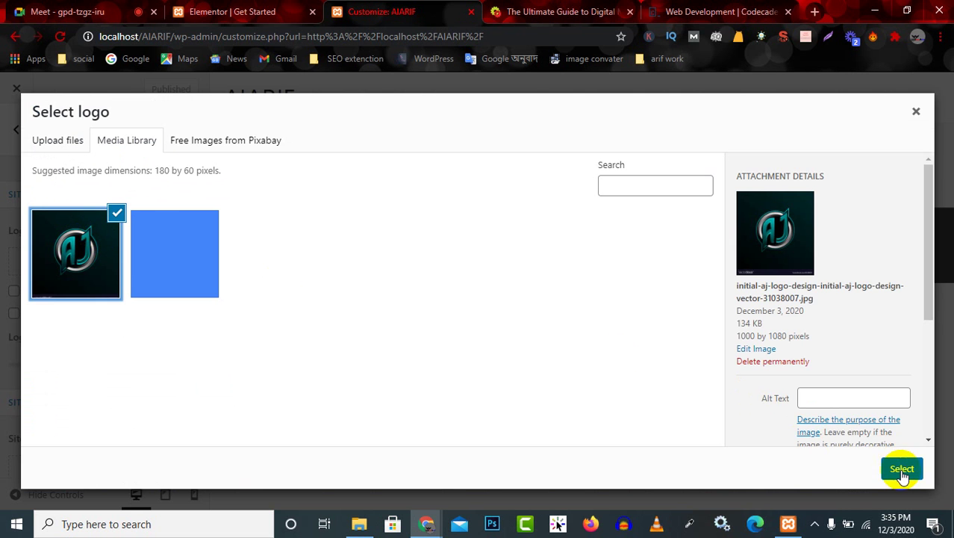
{"action": "left_click", "coordinate": [902, 469]}
{"action": "left_click_drag", "start_coordinate": [511, 292], "coordinate": [530, 279]}
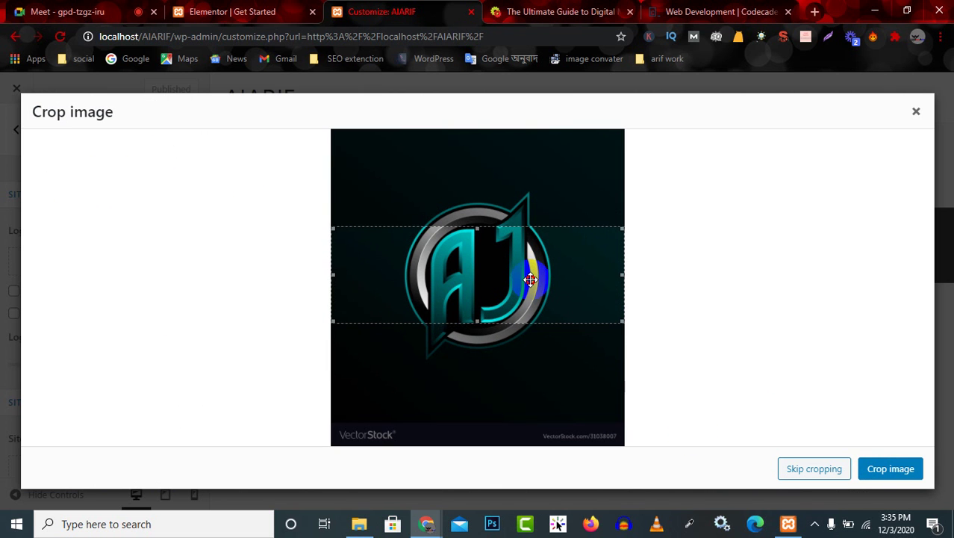
{"action": "left_click", "coordinate": [892, 470]}
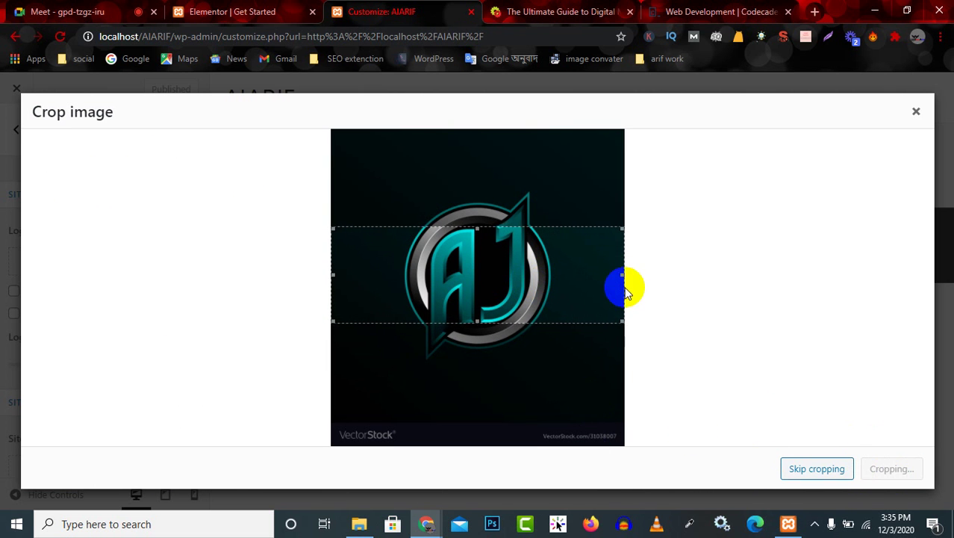
{"action": "left_click_drag", "start_coordinate": [617, 275], "coordinate": [566, 277]}
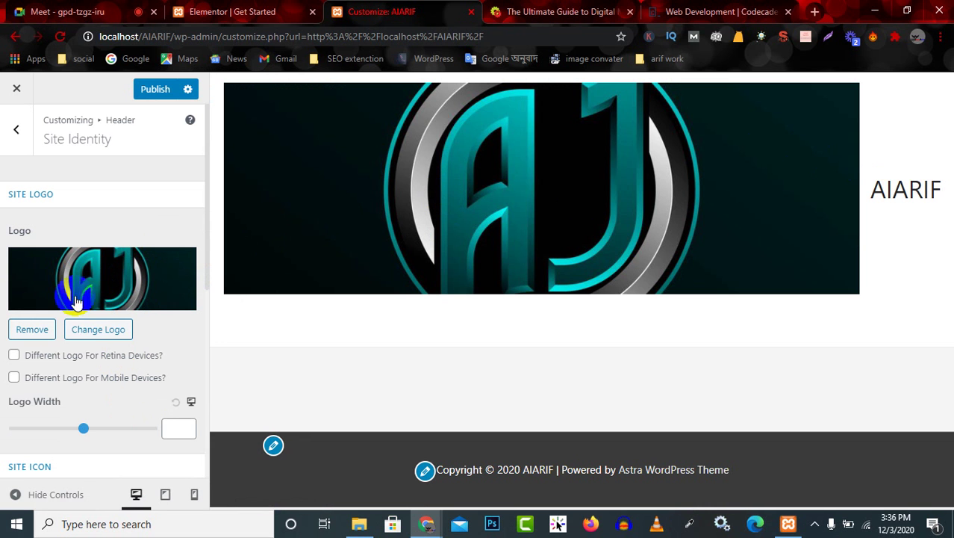
Replace the logo with the AJ image again, narrowing both sides of the crop to the AJ letters
{"action": "left_click", "coordinate": [112, 265]}
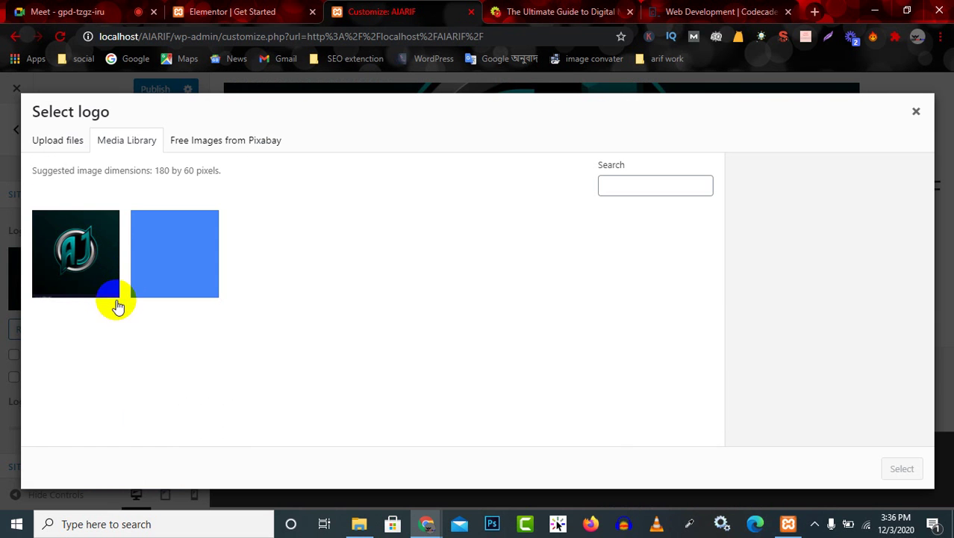
{"action": "left_click", "coordinate": [78, 256]}
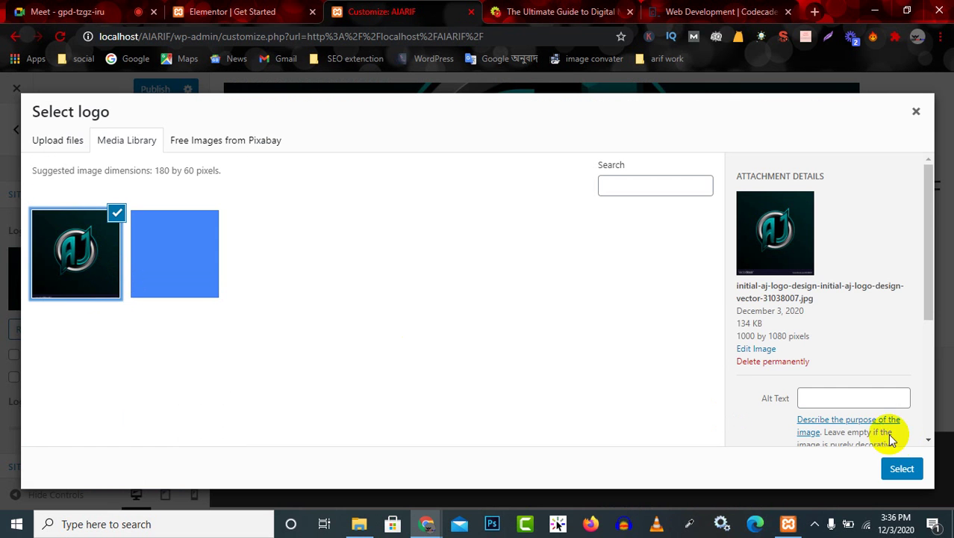
{"action": "left_click", "coordinate": [902, 467]}
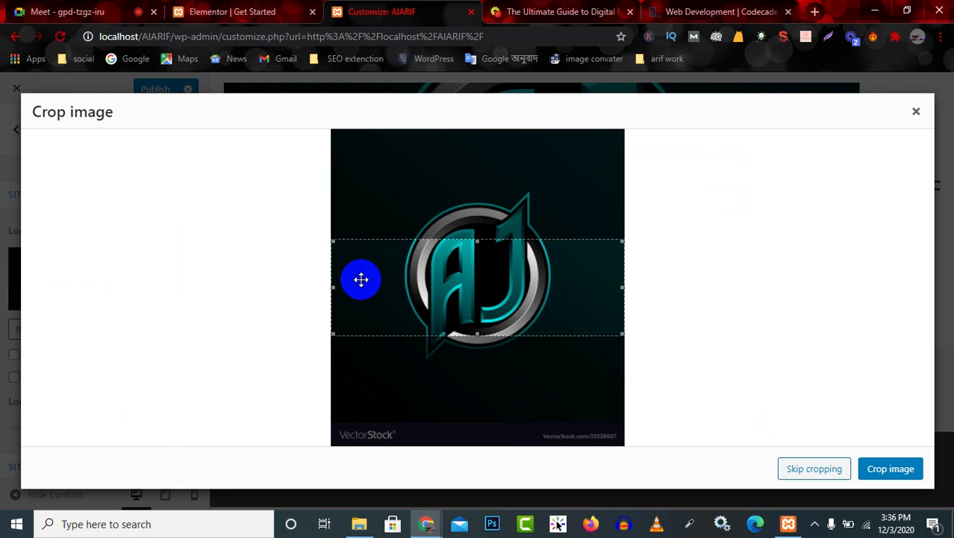
{"action": "left_click_drag", "start_coordinate": [335, 287], "coordinate": [413, 294]}
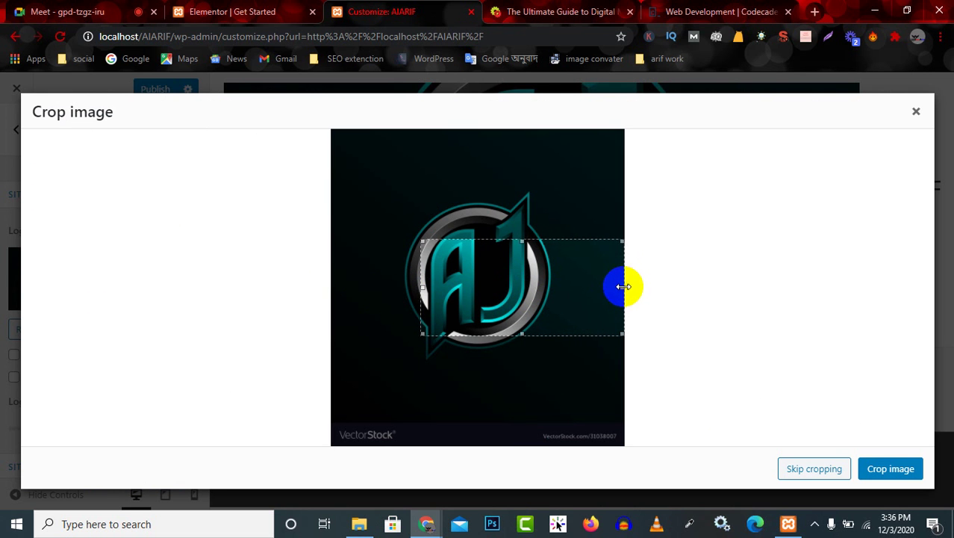
{"action": "left_click_drag", "start_coordinate": [624, 286], "coordinate": [538, 277]}
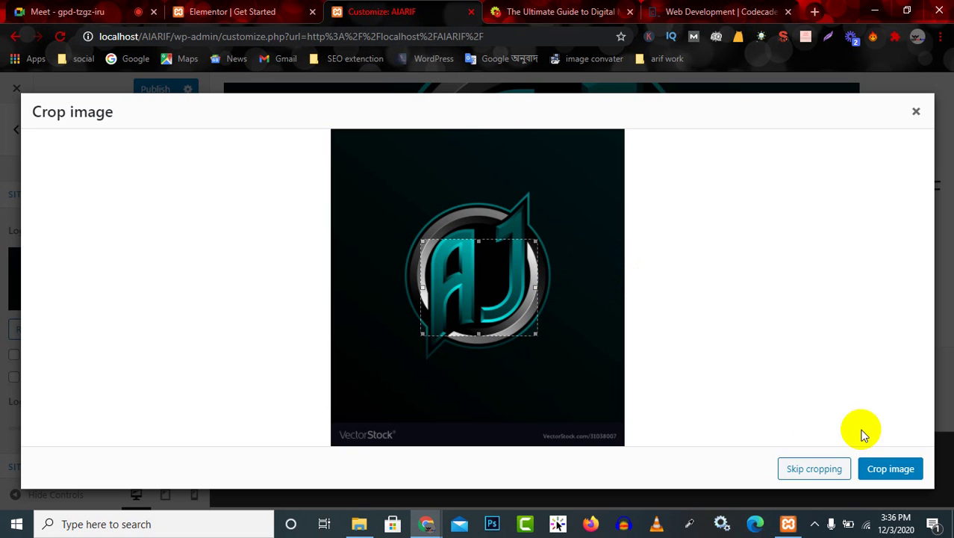
{"action": "left_click", "coordinate": [902, 468]}
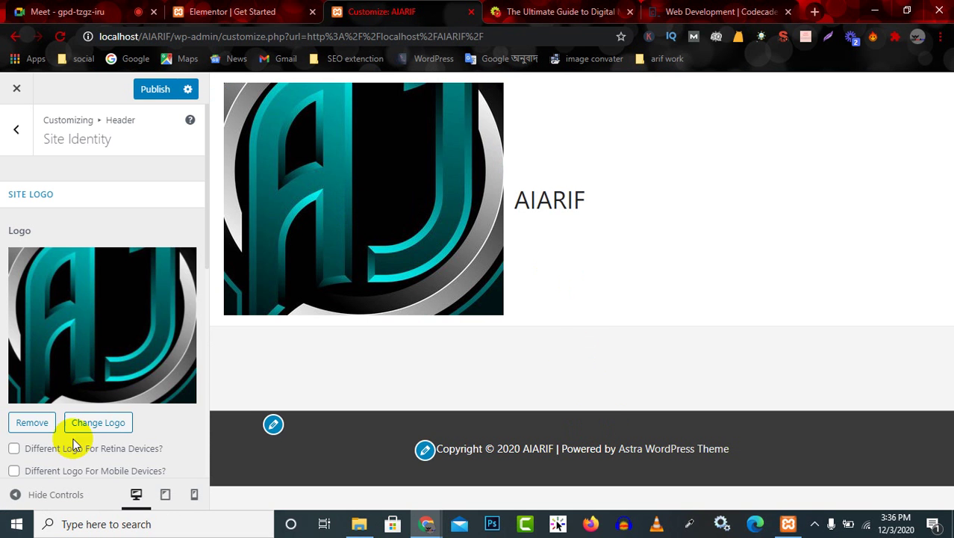
Remove the cropped logo and set the Logo Width to 263
{"action": "left_click", "coordinate": [28, 421]}
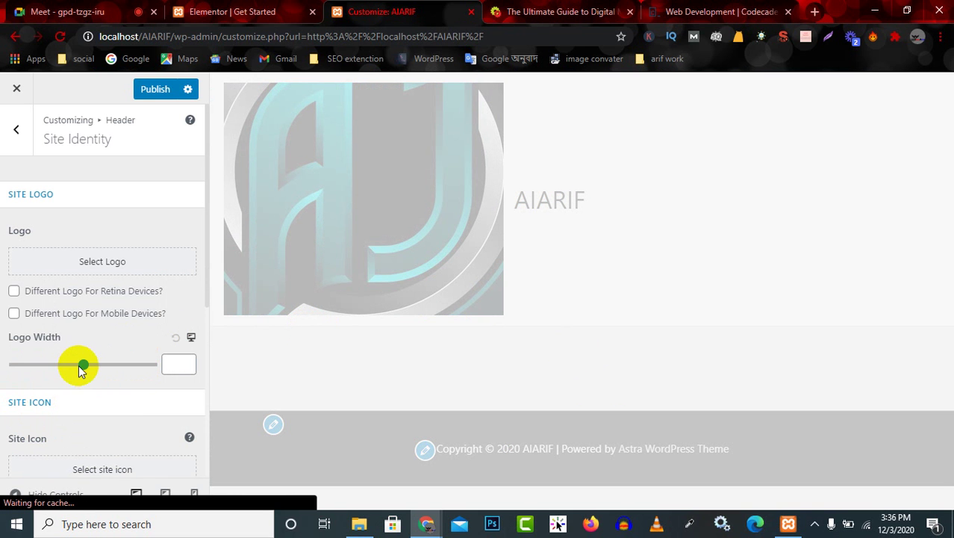
{"action": "mouse_move", "coordinate": [84, 368]}
{"action": "left_mouse_down"}
{"action": "mouse_move", "coordinate": [124, 367]}
{"action": "mouse_move", "coordinate": [26, 369]}
{"action": "mouse_move", "coordinate": [75, 378]}
{"action": "left_mouse_up"}
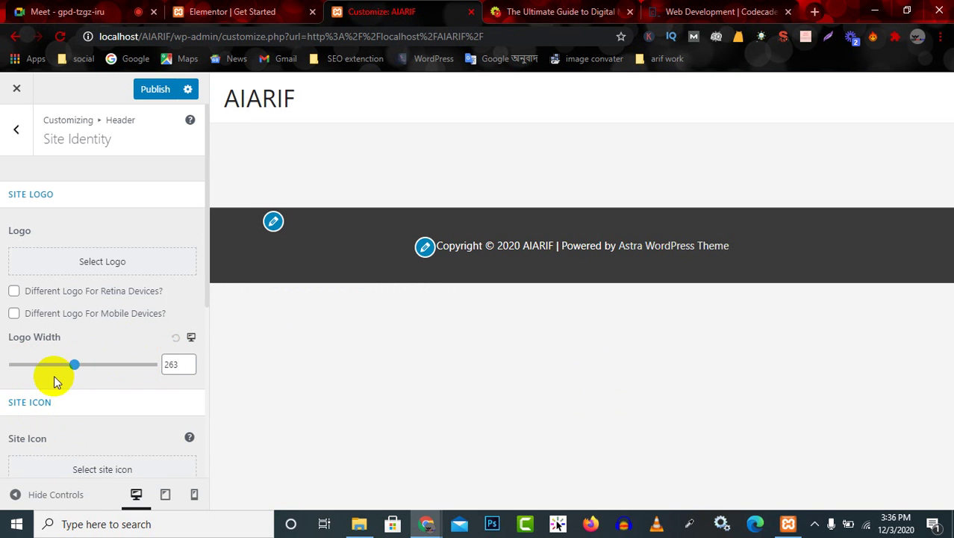
Select the AJ image as the logo again, crop it closely around the centre of the emblem, and bring up the Logo Width setting
{"action": "left_click", "coordinate": [100, 268]}
{"action": "left_click", "coordinate": [102, 265]}
{"action": "left_click", "coordinate": [901, 467]}
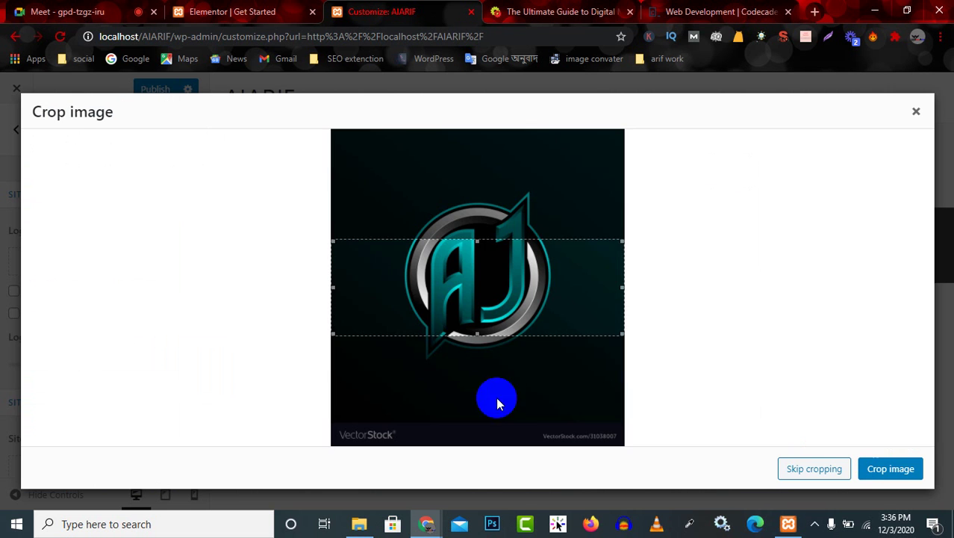
{"action": "left_click_drag", "start_coordinate": [624, 286], "coordinate": [536, 281]}
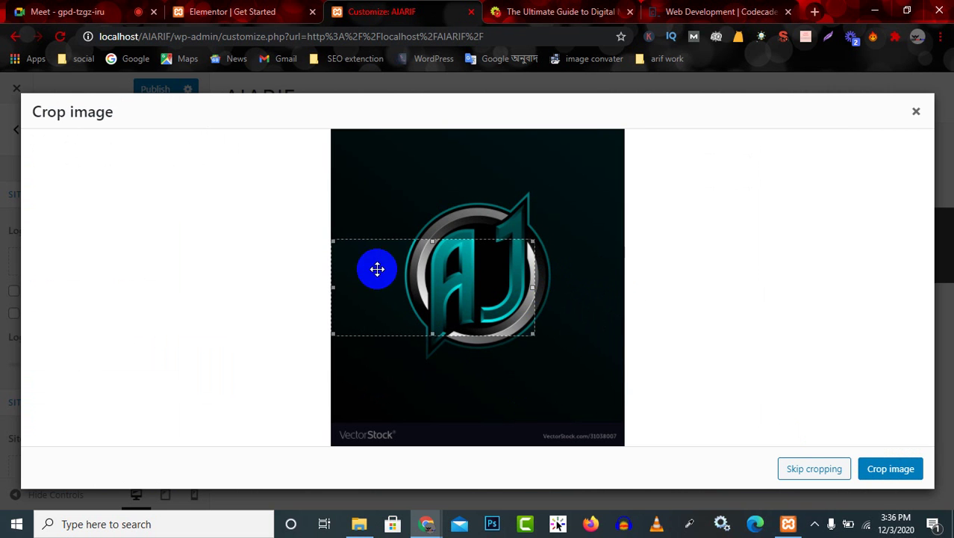
{"action": "left_click_drag", "start_coordinate": [331, 284], "coordinate": [387, 283]}
{"action": "left_click_drag", "start_coordinate": [501, 288], "coordinate": [523, 277]}
{"action": "left_click", "coordinate": [883, 471]}
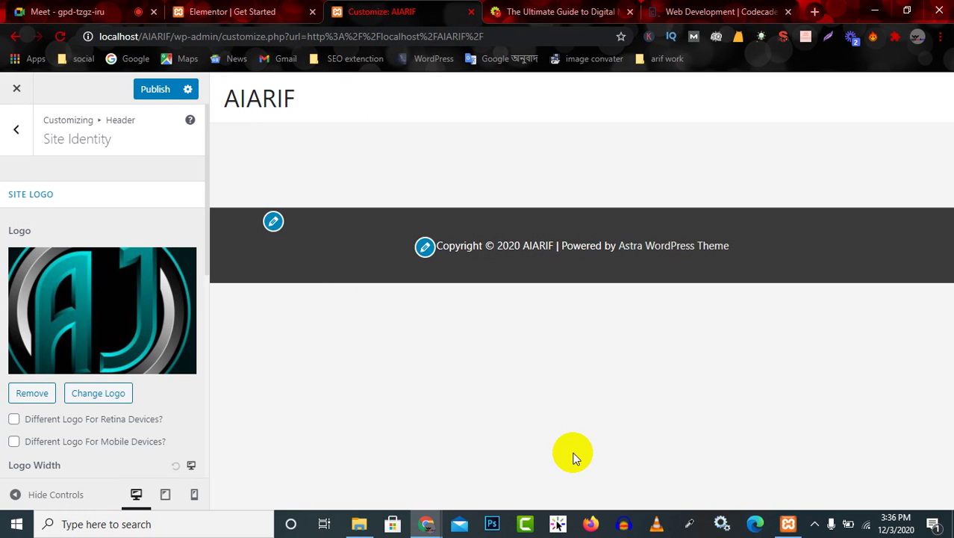
{"action": "scroll", "coordinate": [85, 396], "scroll_direction": "down", "scroll_amount": 3}
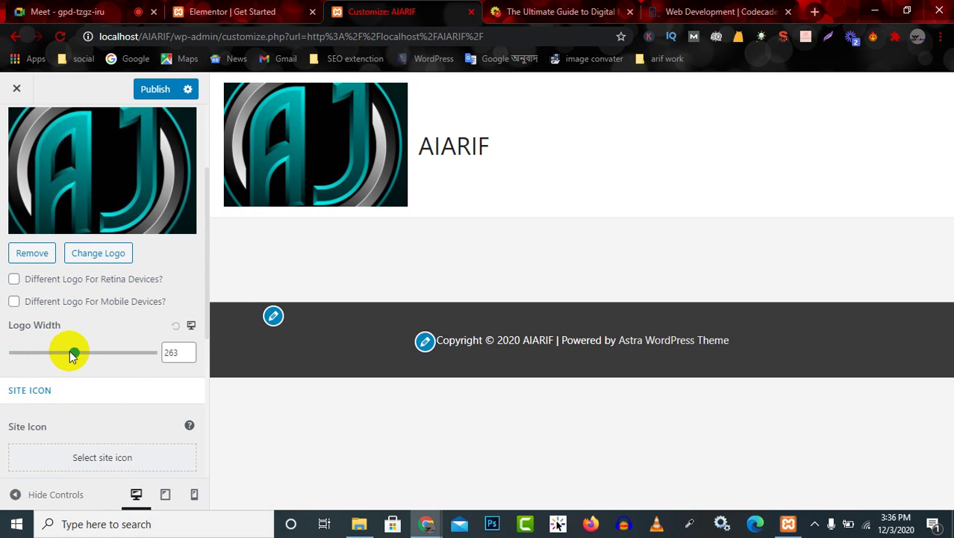
Set the Logo Width to 75 and replace the logo with the AJ image, cropped full-width around the whole emblem
{"action": "left_click_drag", "start_coordinate": [72, 356], "coordinate": [32, 359]}
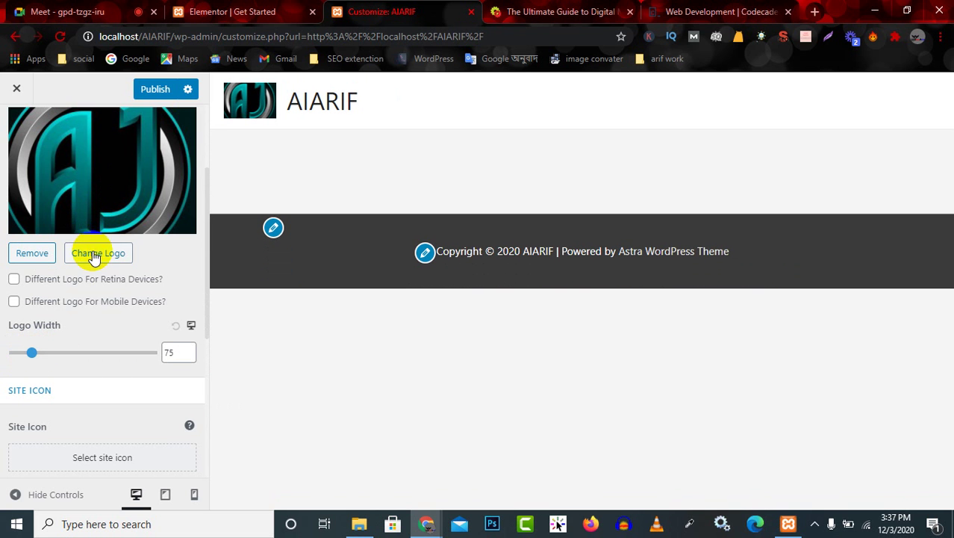
{"action": "left_click", "coordinate": [95, 254]}
{"action": "left_click", "coordinate": [112, 243]}
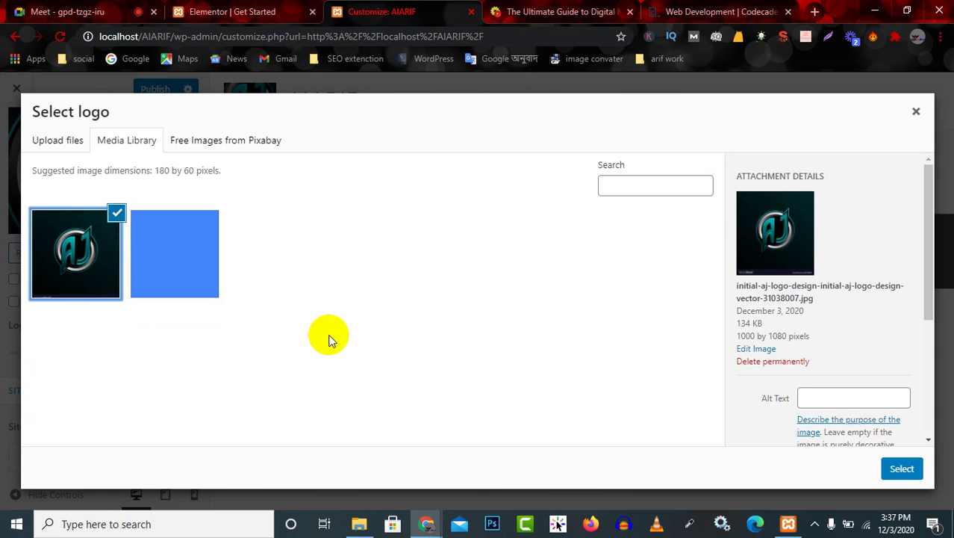
{"action": "left_click", "coordinate": [901, 469]}
{"action": "left_click_drag", "start_coordinate": [548, 314], "coordinate": [569, 267]}
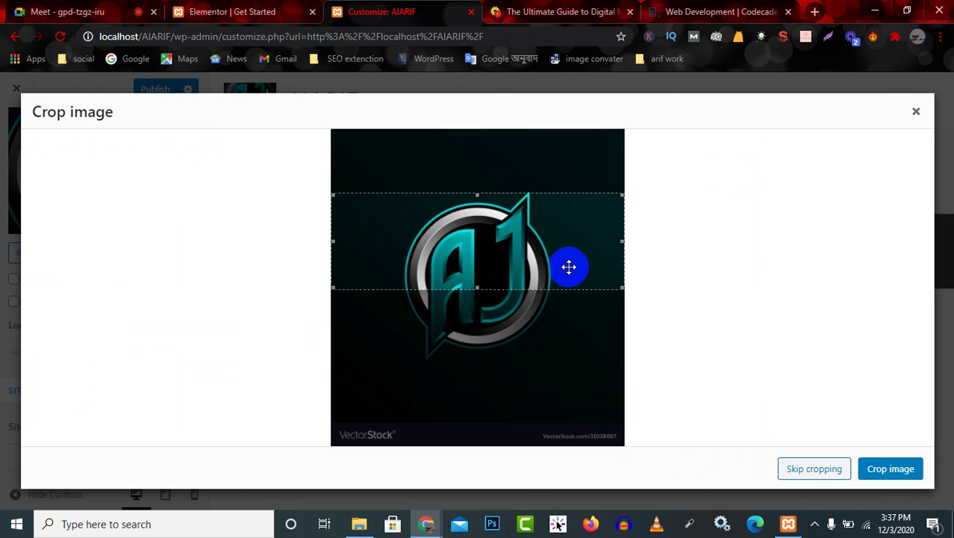
{"action": "left_click", "coordinate": [479, 305]}
{"action": "left_click_drag", "start_coordinate": [478, 290], "coordinate": [485, 385]}
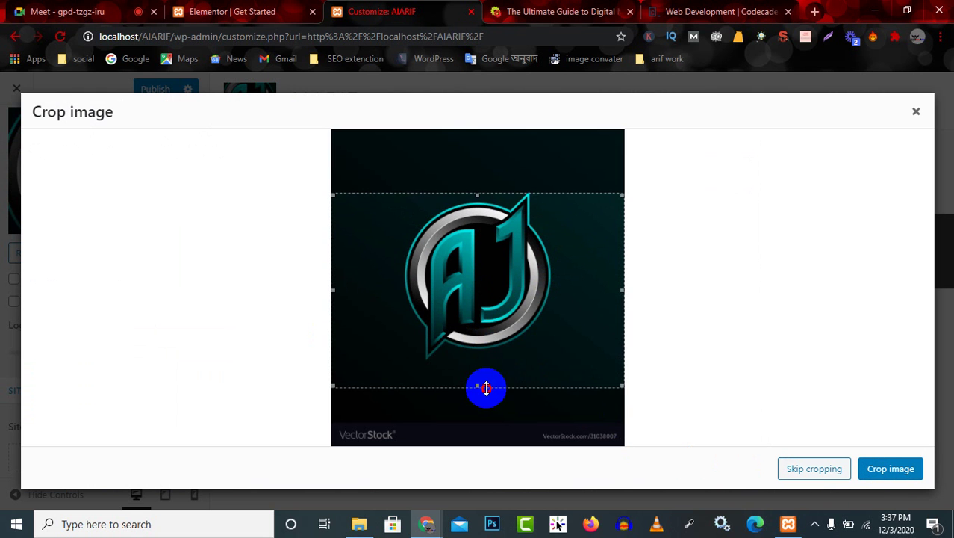
{"action": "left_click_drag", "start_coordinate": [485, 310], "coordinate": [506, 307]}
{"action": "left_click", "coordinate": [896, 468]}
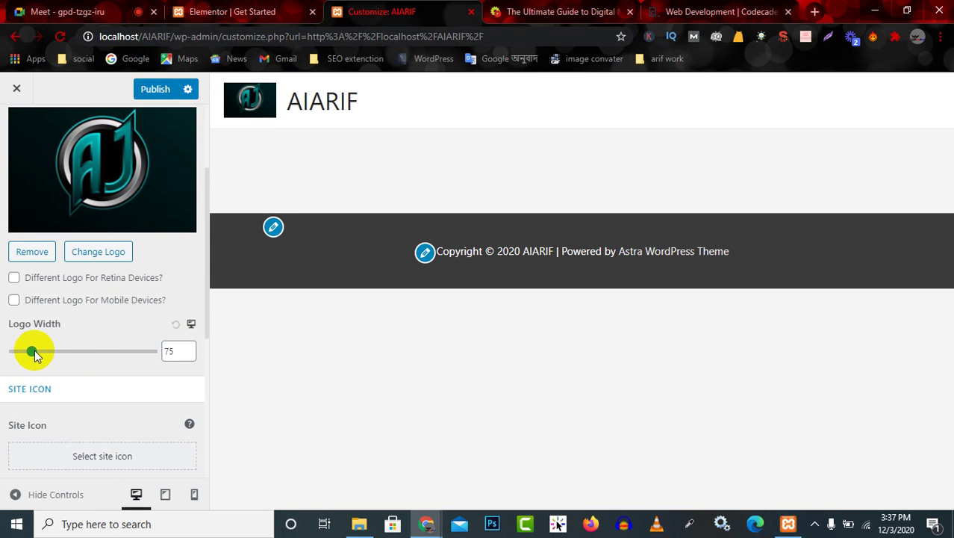
Set the Logo Width to 72 and remove the AJ logo
{"action": "mouse_move", "coordinate": [32, 351]}
{"action": "left_mouse_down"}
{"action": "mouse_move", "coordinate": [137, 356]}
{"action": "mouse_move", "coordinate": [13, 363]}
{"action": "mouse_move", "coordinate": [31, 364]}
{"action": "left_mouse_up"}
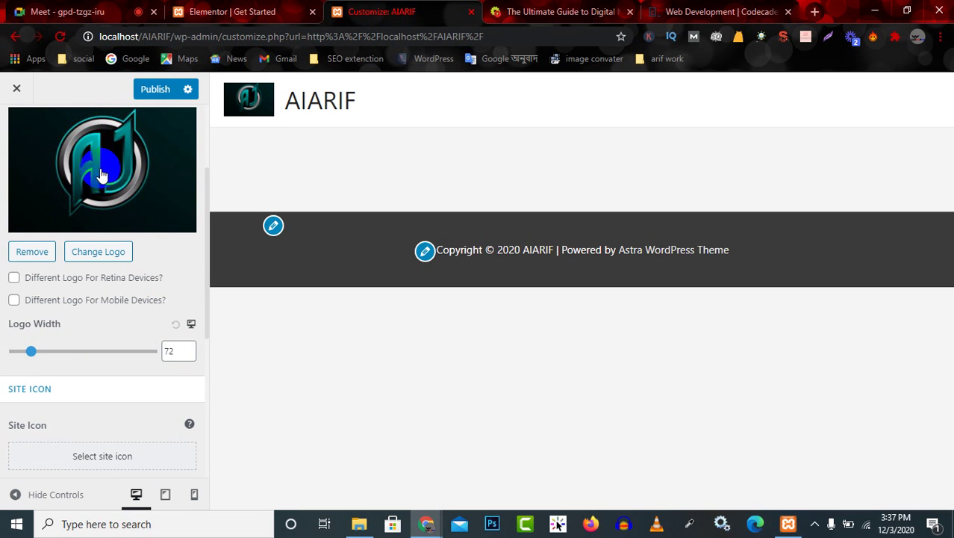
{"action": "left_click", "coordinate": [254, 116]}
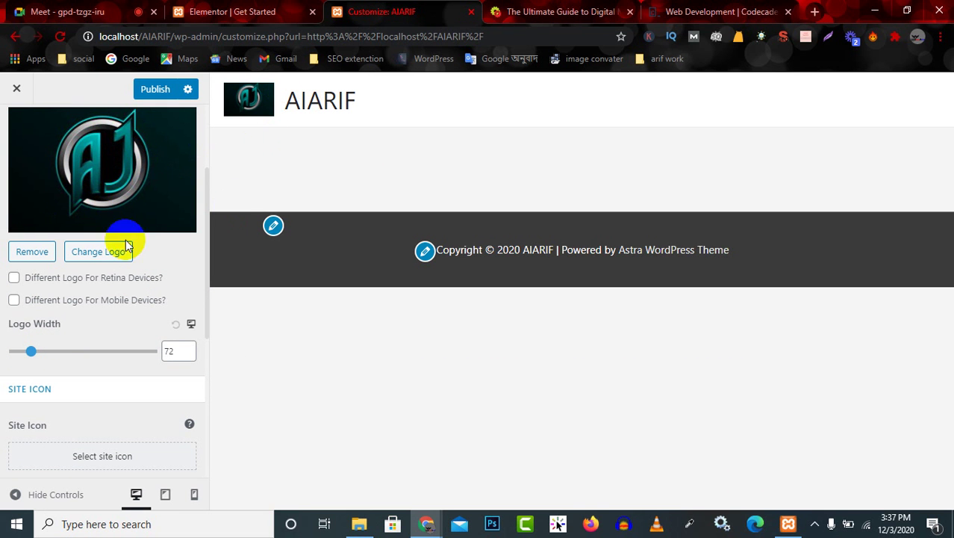
{"action": "left_click", "coordinate": [32, 251]}
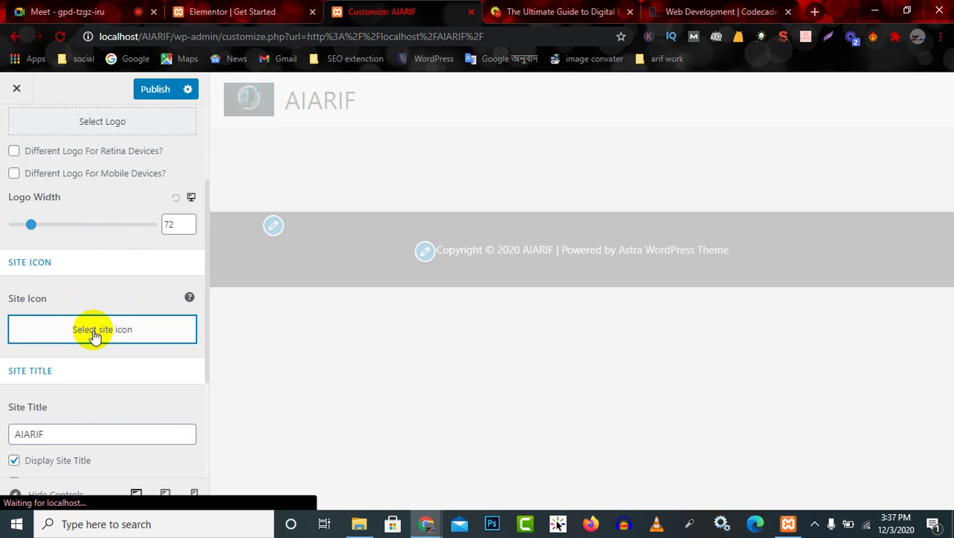
Upload Daco_4737573 from the Downloads folder as the site icon, accepting the default square crop
{"action": "left_click", "coordinate": [93, 331]}
{"action": "left_click", "coordinate": [59, 142]}
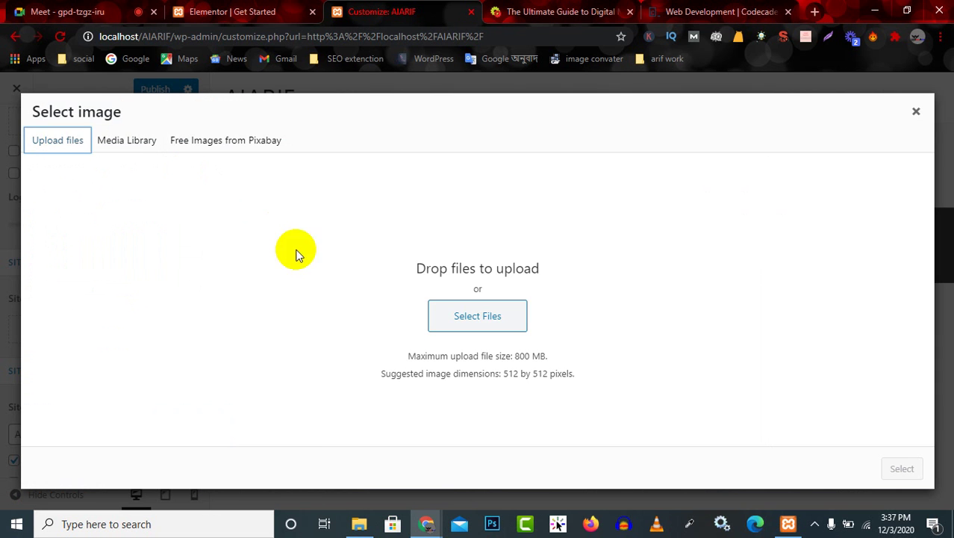
{"action": "left_click", "coordinate": [481, 317]}
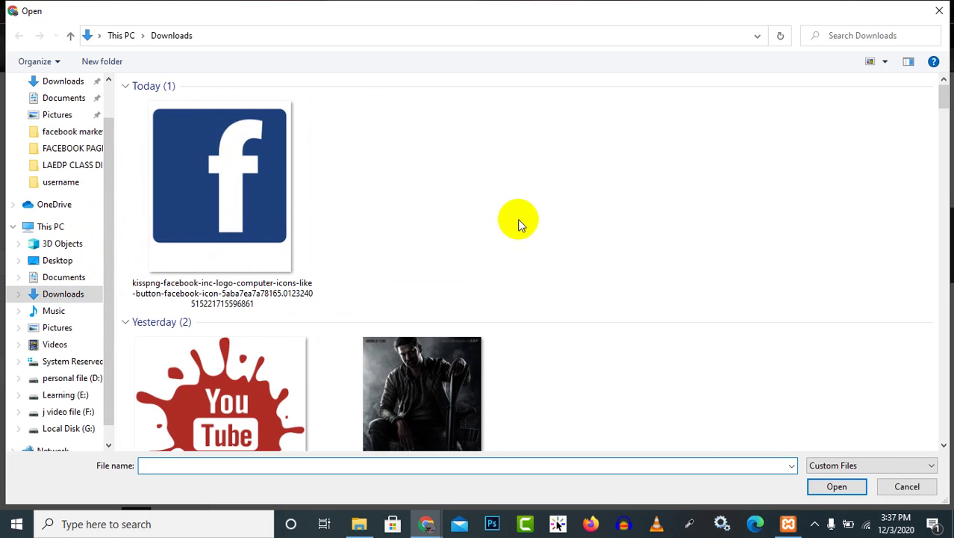
{"action": "scroll", "coordinate": [574, 262], "scroll_direction": "down", "scroll_amount": 10}
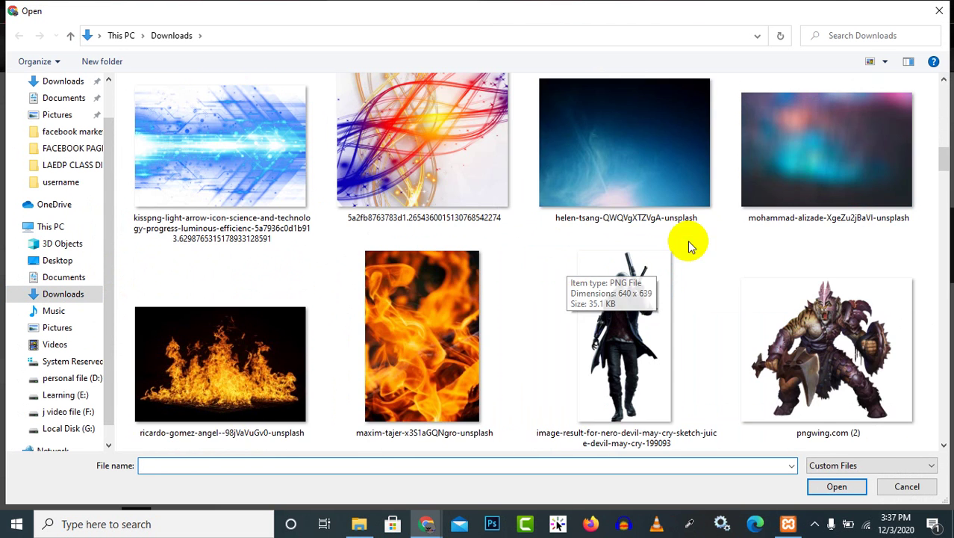
{"action": "scroll", "coordinate": [648, 283], "scroll_direction": "down", "scroll_amount": 2}
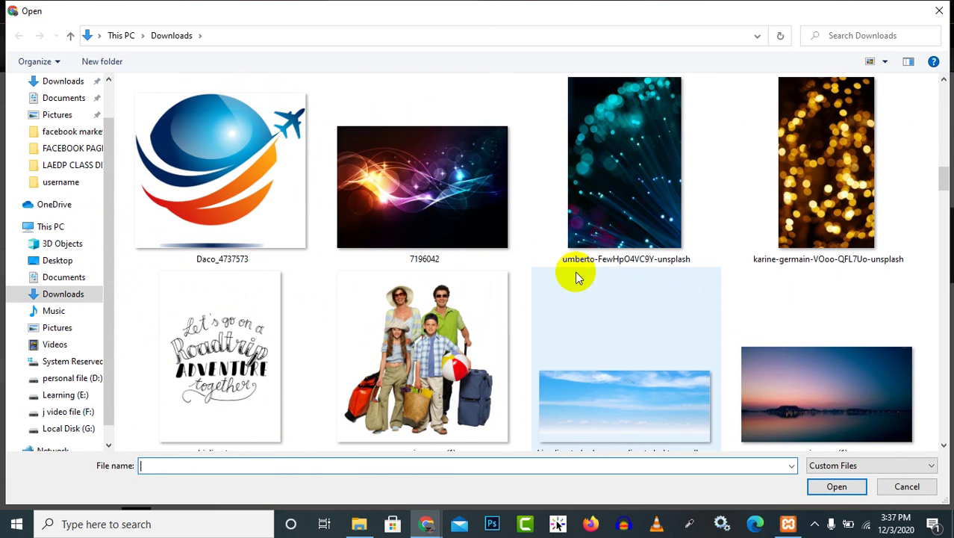
{"action": "double_click", "coordinate": [273, 196]}
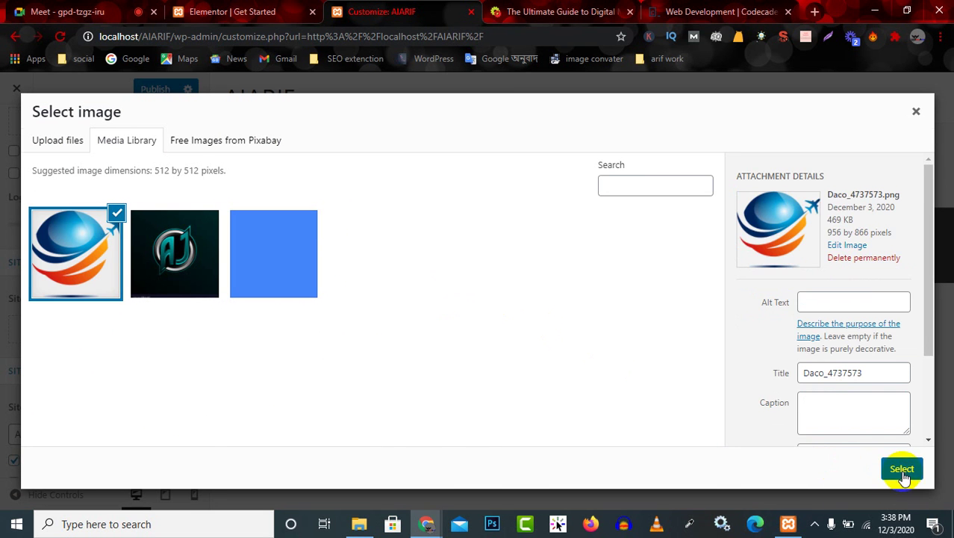
{"action": "left_click", "coordinate": [903, 472]}
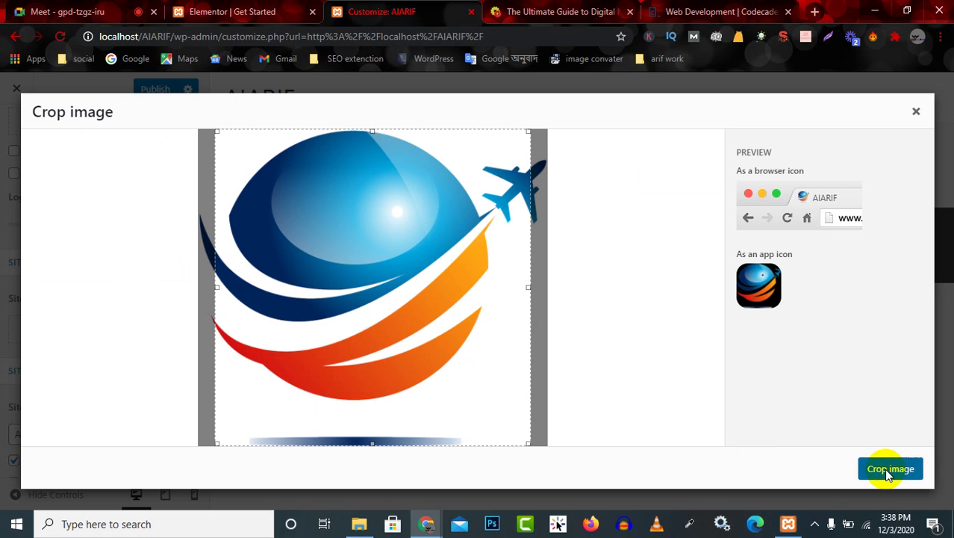
{"action": "left_click", "coordinate": [888, 472]}
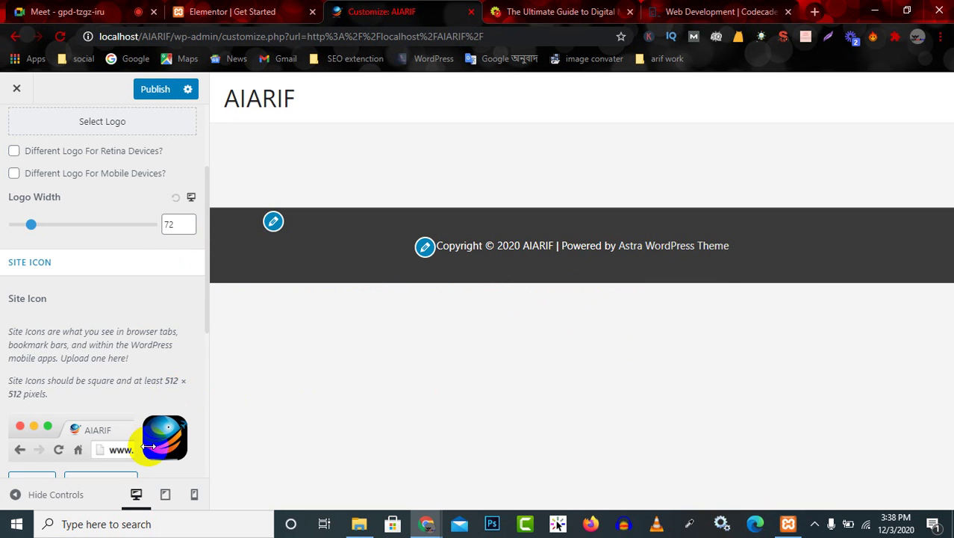
{"action": "scroll", "coordinate": [150, 448], "scroll_direction": "down", "scroll_amount": 3}
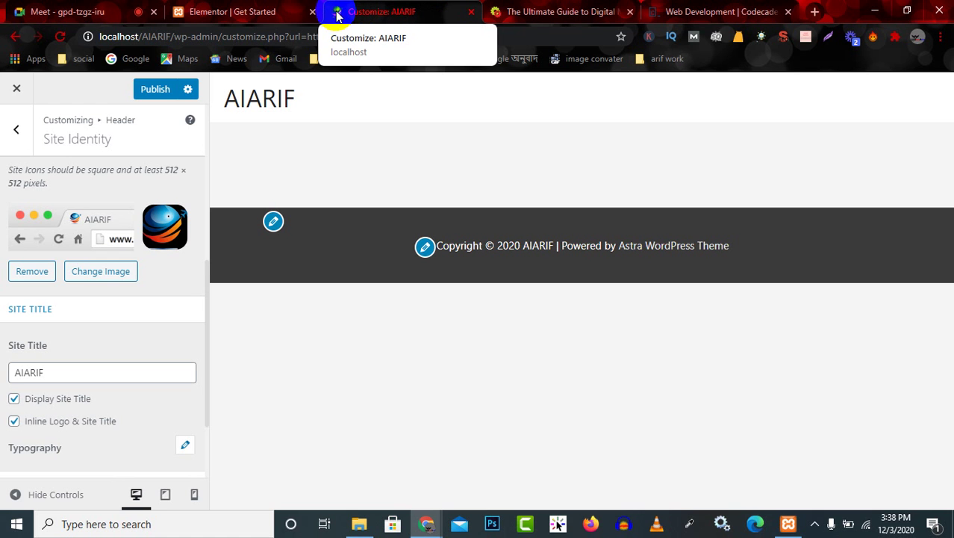
Choose the Daco_4737573 image as the site logo, cropping it full-width to leave out the dark strip beneath the globe
{"action": "scroll", "coordinate": [86, 352], "scroll_direction": "up", "scroll_amount": 5}
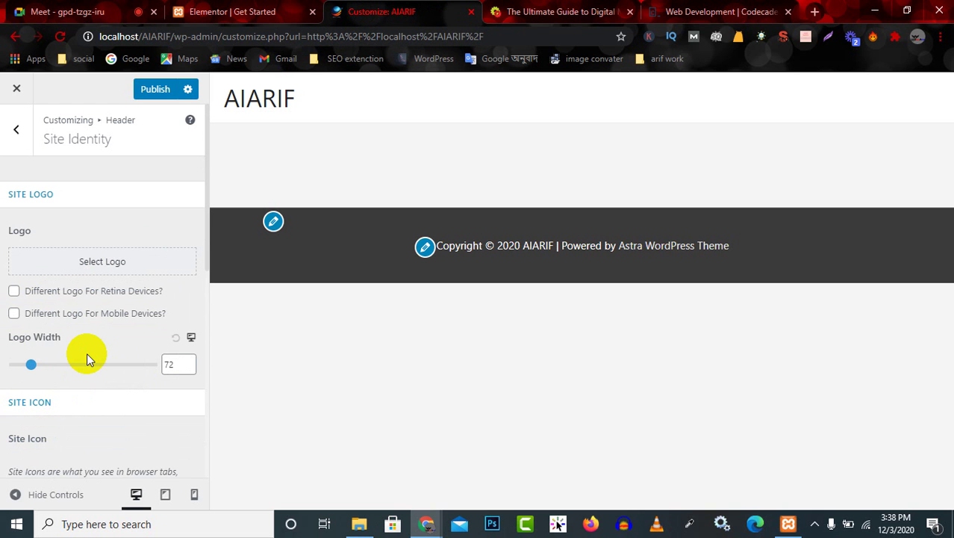
{"action": "left_click", "coordinate": [116, 275]}
{"action": "left_click", "coordinate": [78, 251]}
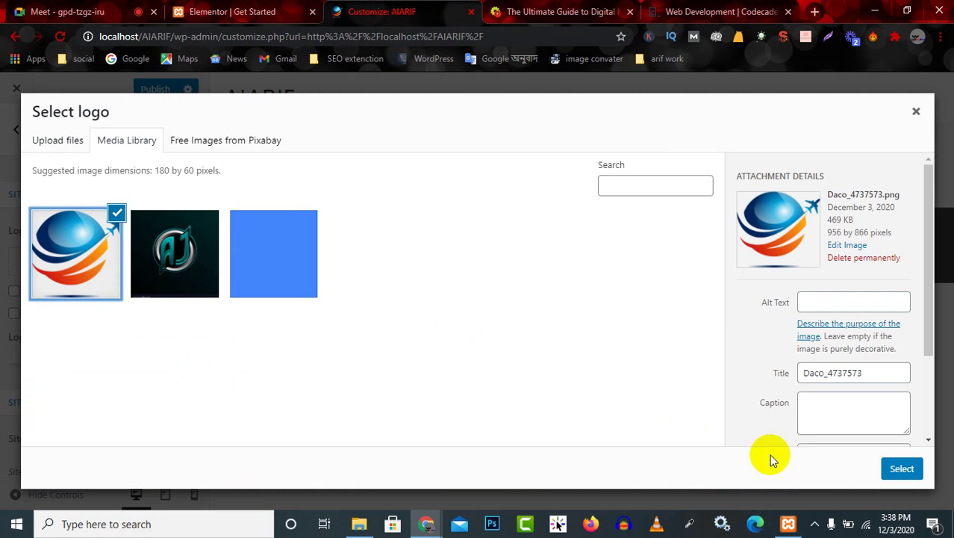
{"action": "left_click", "coordinate": [896, 470]}
{"action": "left_click_drag", "start_coordinate": [432, 288], "coordinate": [497, 188]}
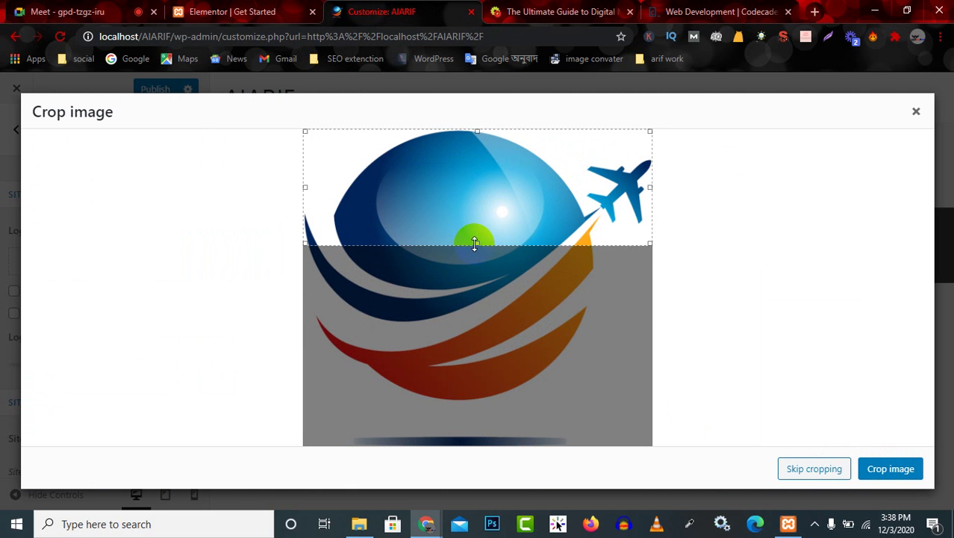
{"action": "left_click_drag", "start_coordinate": [472, 245], "coordinate": [454, 422]}
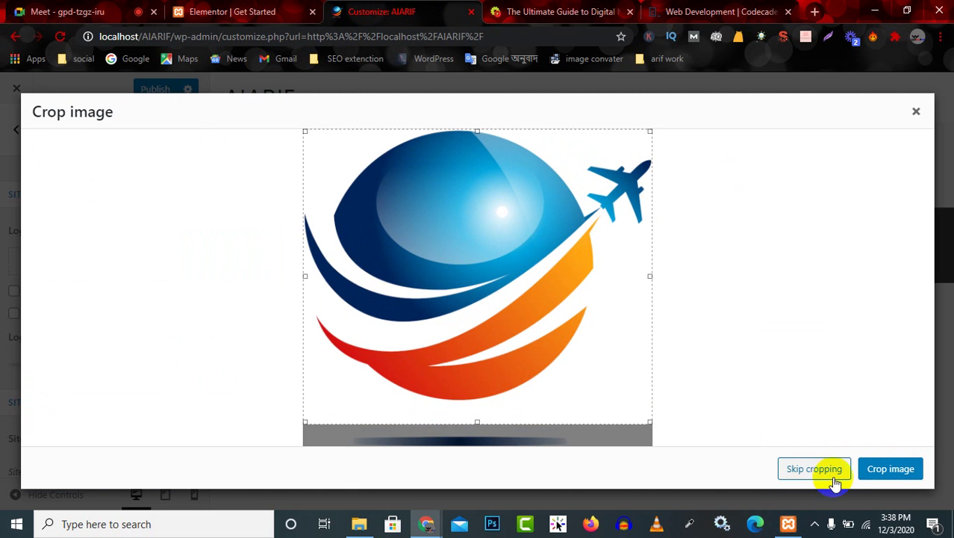
{"action": "left_click", "coordinate": [906, 472]}
Reduce the Logo Width to 53 for the globe logo
{"action": "mouse_move", "coordinate": [377, 528]}
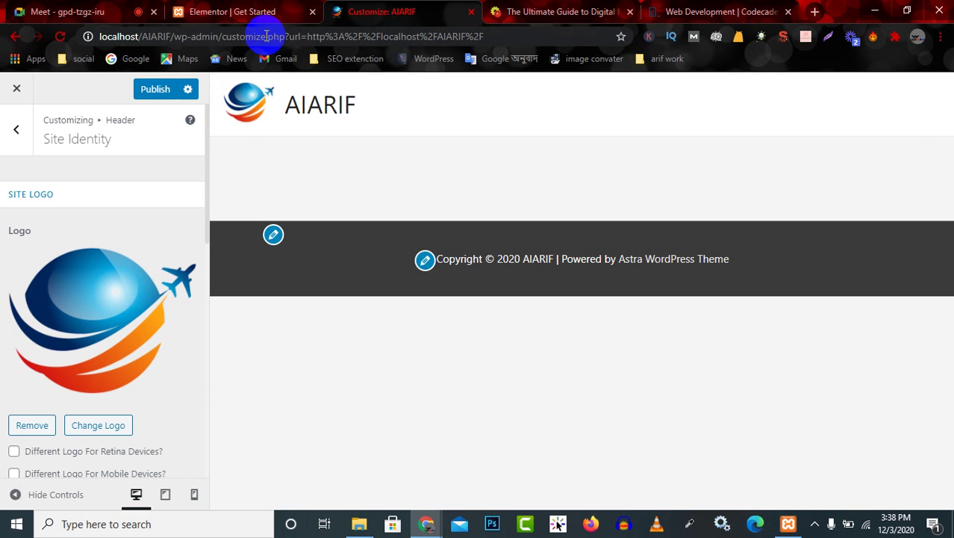
{"action": "scroll", "coordinate": [81, 448], "scroll_direction": "down", "scroll_amount": 2}
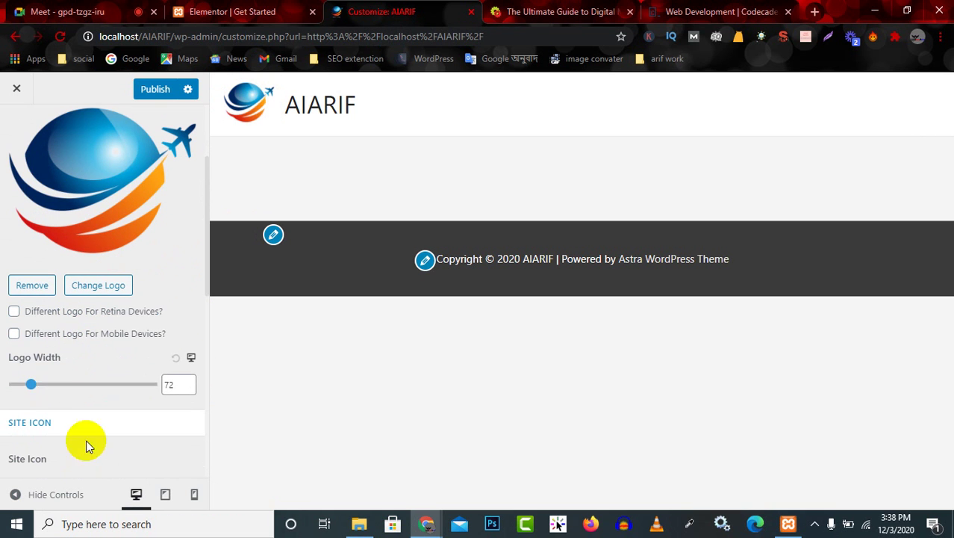
{"action": "mouse_move", "coordinate": [33, 386]}
{"action": "left_mouse_down"}
{"action": "mouse_move", "coordinate": [15, 384]}
{"action": "mouse_move", "coordinate": [27, 393]}
{"action": "left_mouse_up"}
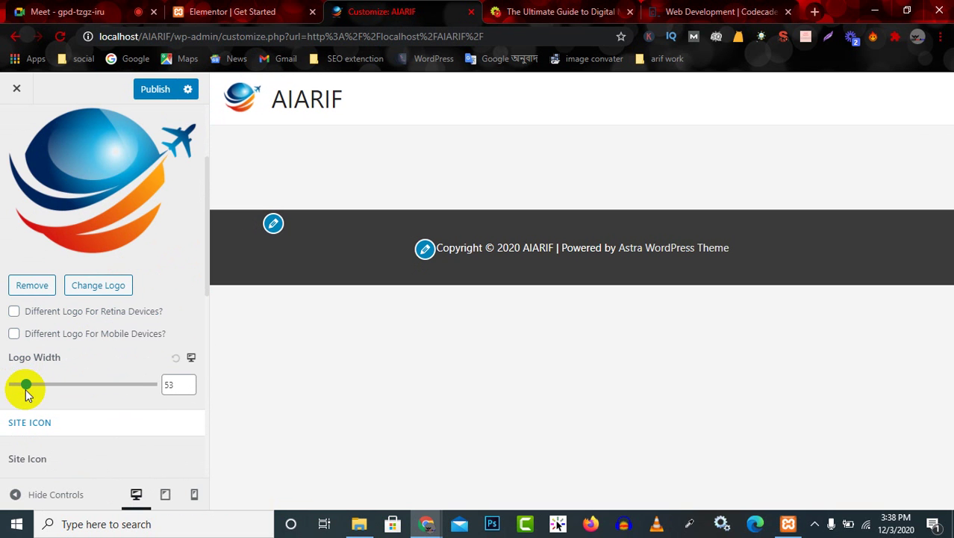
Fill the tagline with the suggested text "Try Eq Culture learning for $1.00/- USD" and enable Display Site Tagline
{"action": "scroll", "coordinate": [85, 411], "scroll_direction": "down", "scroll_amount": 2}
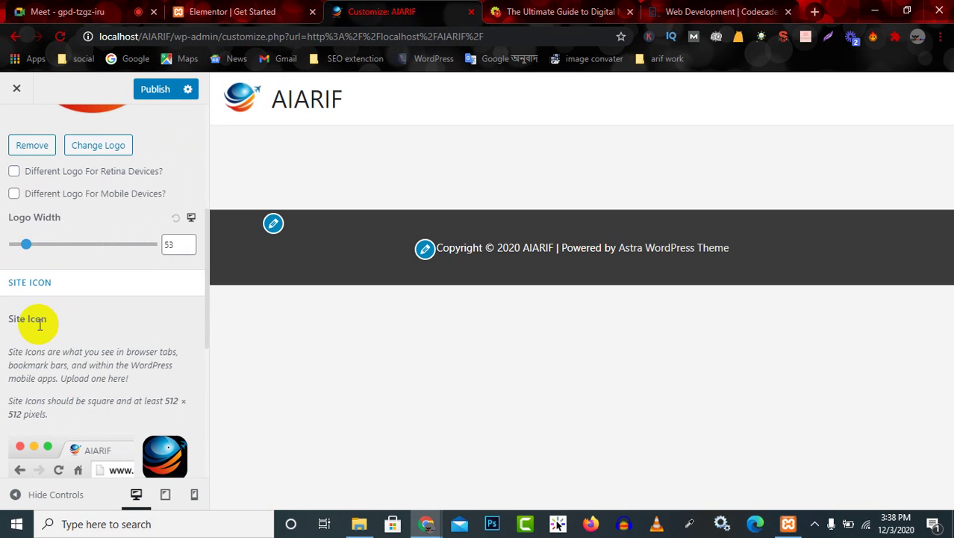
{"action": "scroll", "coordinate": [97, 358], "scroll_direction": "down", "scroll_amount": 5}
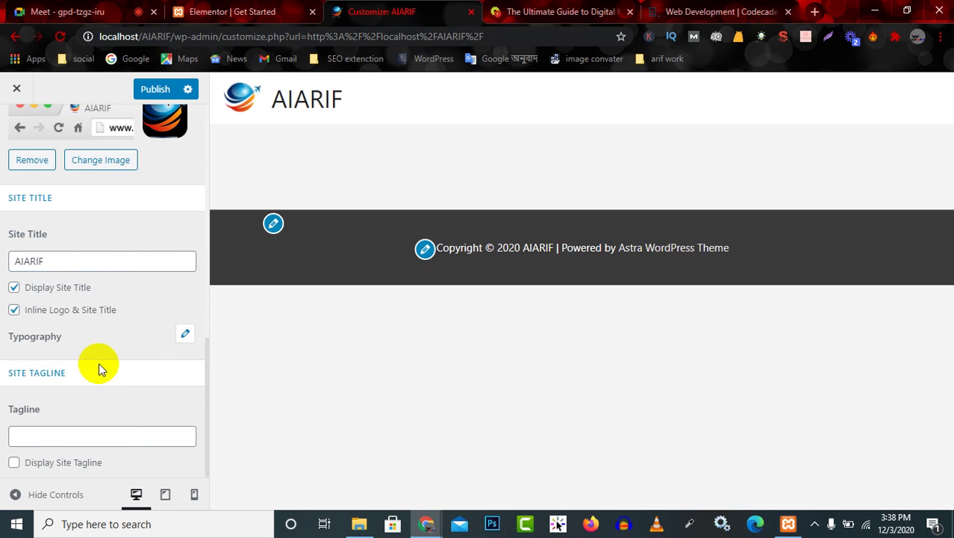
{"action": "scroll", "coordinate": [84, 291], "scroll_direction": "up", "scroll_amount": 2}
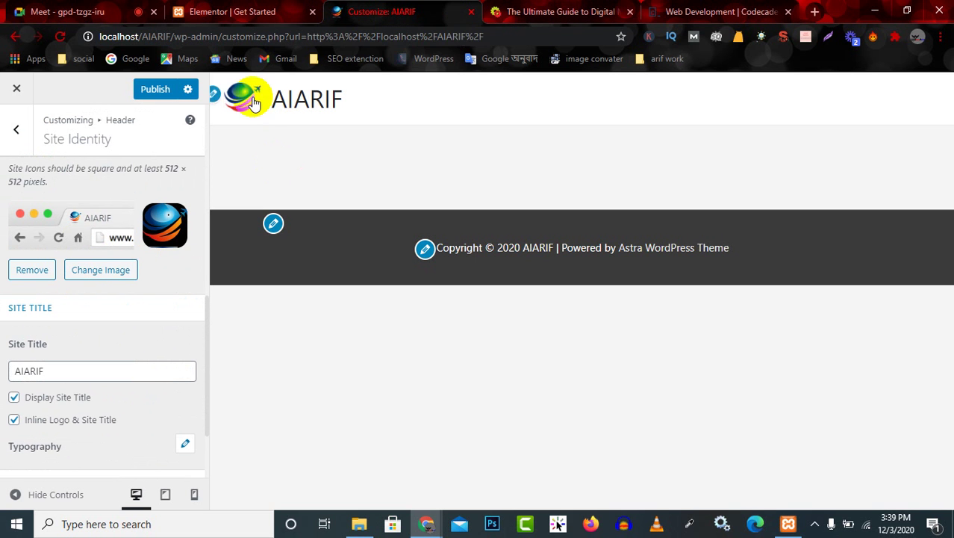
{"action": "scroll", "coordinate": [93, 224], "scroll_direction": "up", "scroll_amount": 3}
{"action": "scroll", "coordinate": [119, 299], "scroll_direction": "down", "scroll_amount": 5}
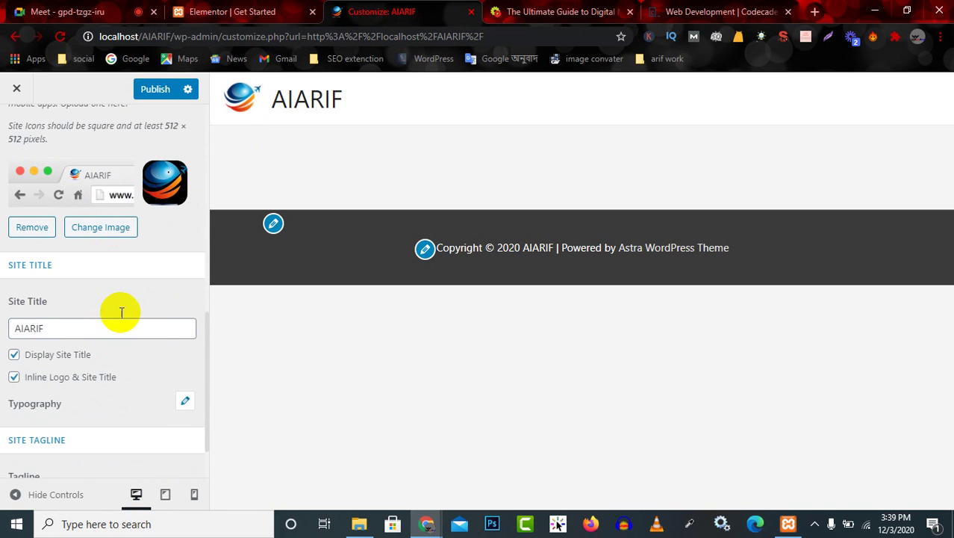
{"action": "scroll", "coordinate": [126, 336], "scroll_direction": "up", "scroll_amount": 2}
{"action": "scroll", "coordinate": [124, 342], "scroll_direction": "down", "scroll_amount": 2}
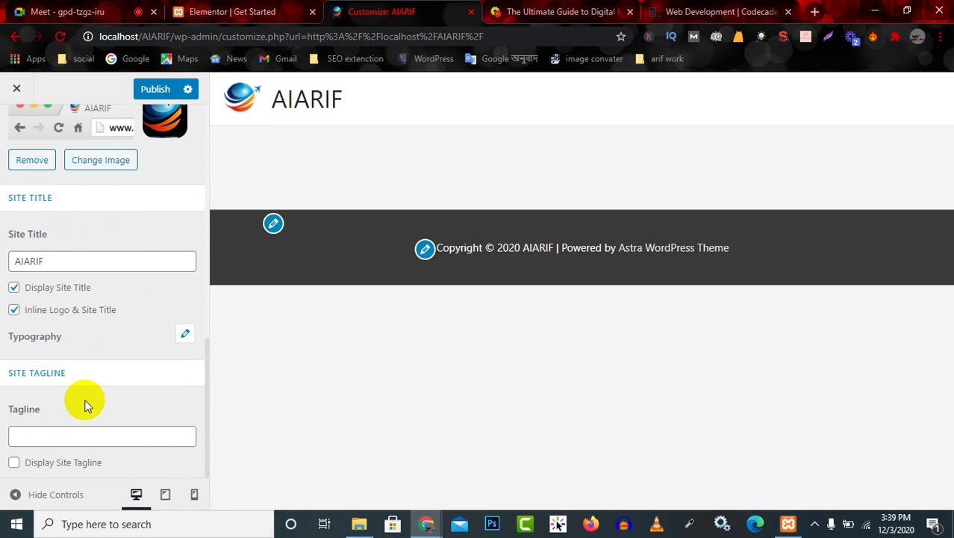
{"action": "left_click", "coordinate": [64, 434]}
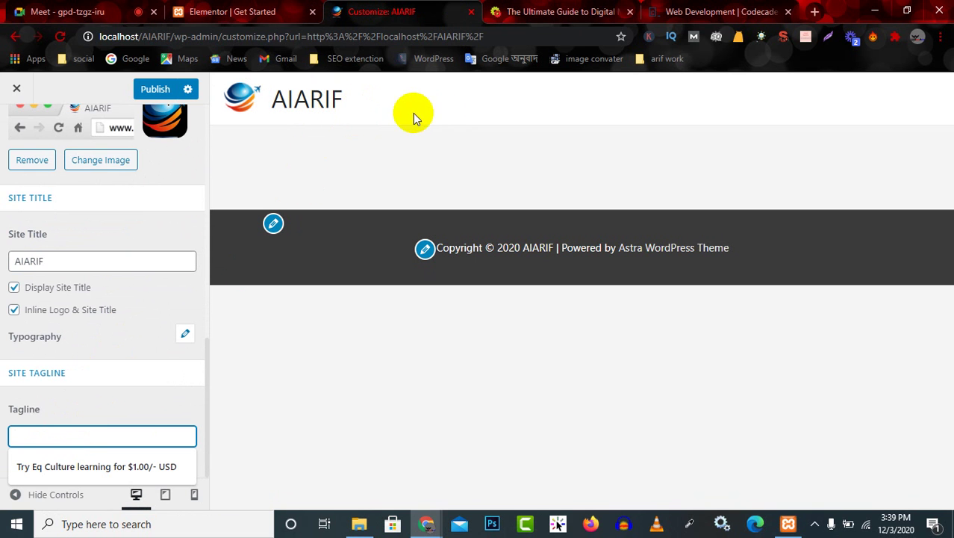
{"action": "left_click", "coordinate": [102, 474]}
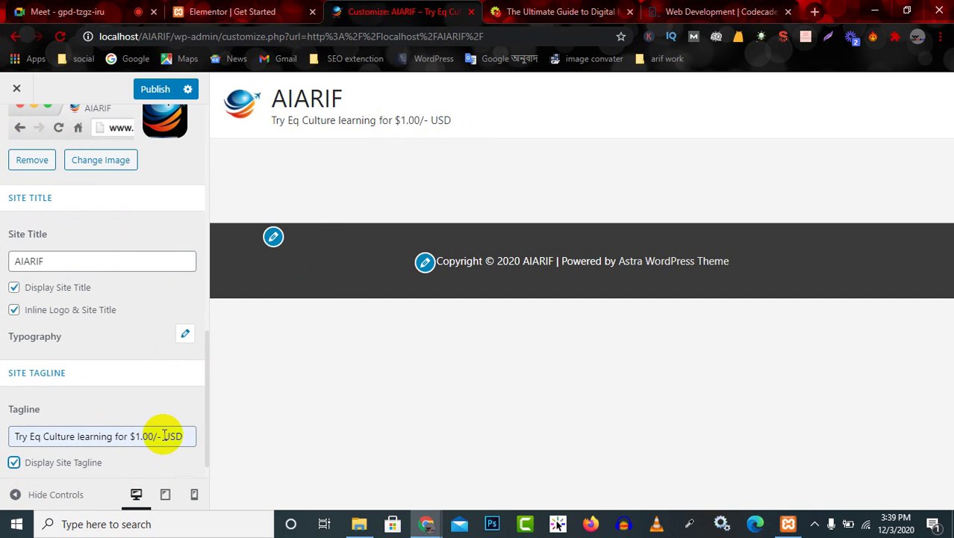
Replace the whole site tagline with "my first website"
{"action": "left_click_drag", "start_coordinate": [185, 436], "coordinate": [3, 438]}
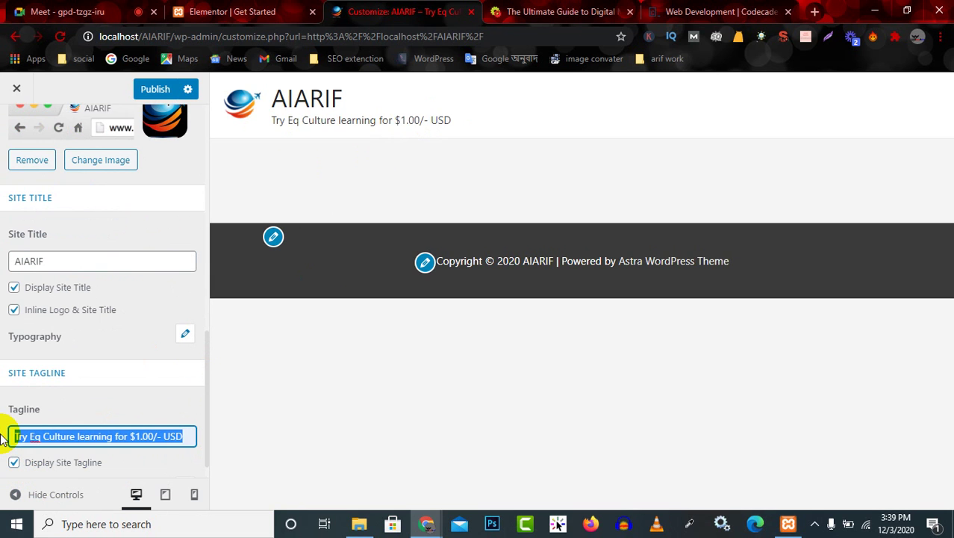
{"action": "key", "text": "BackSpace"}
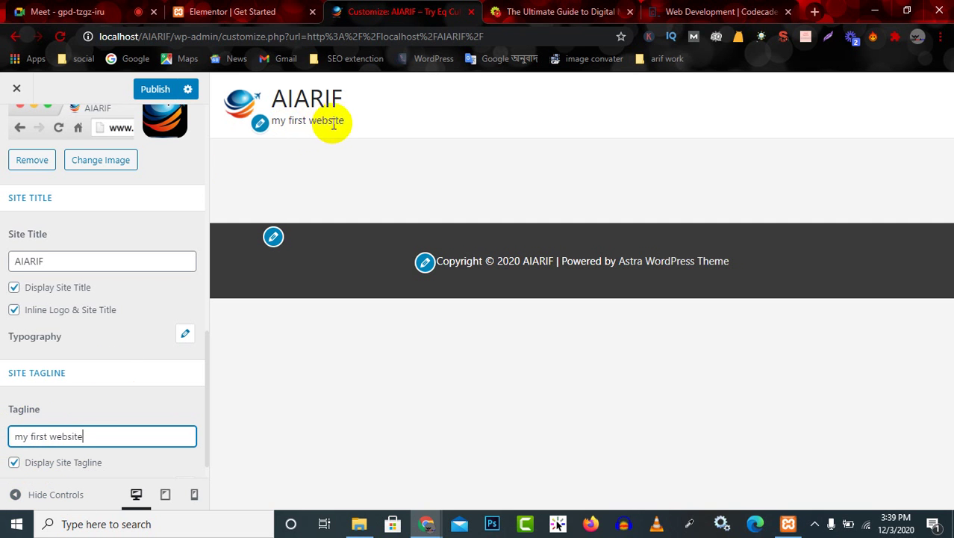
{"action": "left_click", "coordinate": [260, 124]}
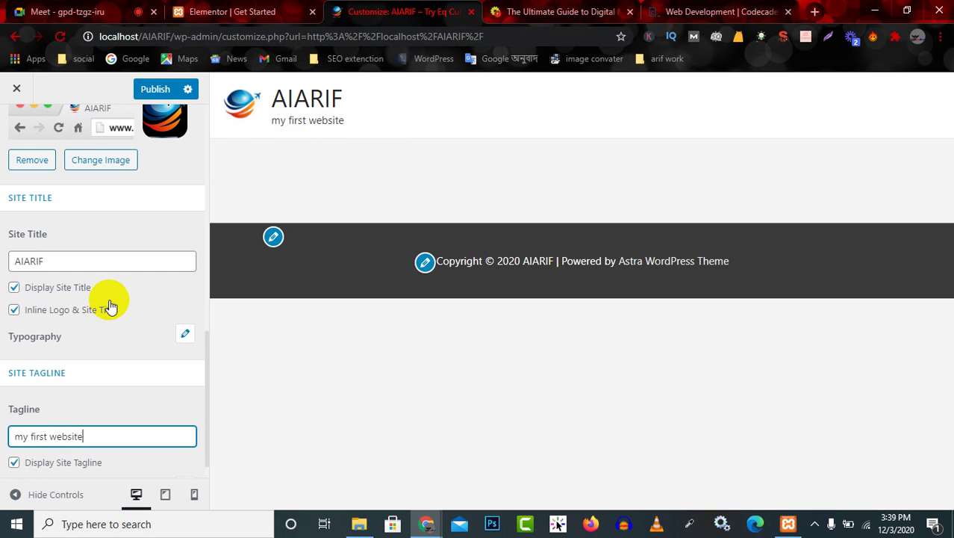
Switch to the browser tab with the Elementor Site Settings
{"action": "scroll", "coordinate": [115, 194], "scroll_direction": "down", "scroll_amount": 4}
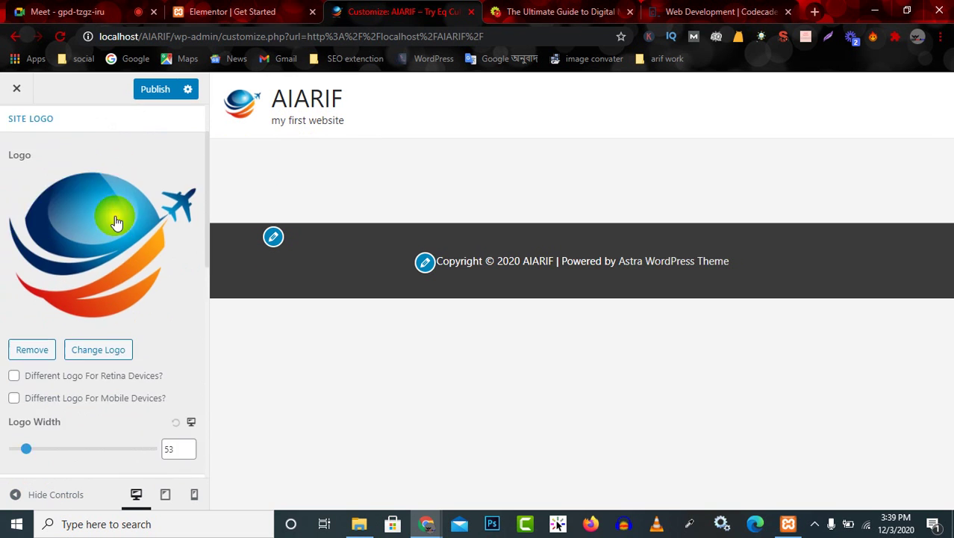
{"action": "left_click", "coordinate": [190, 11]}
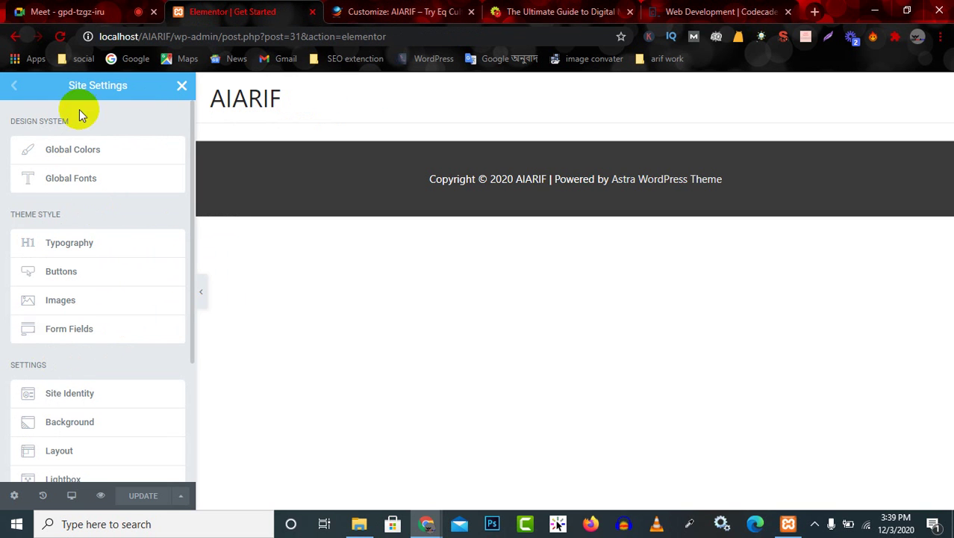
Return to the Customizer tab and publish the Site Identity changes after going through the logo, icon, title and tagline settings
{"action": "left_click", "coordinate": [381, 6]}
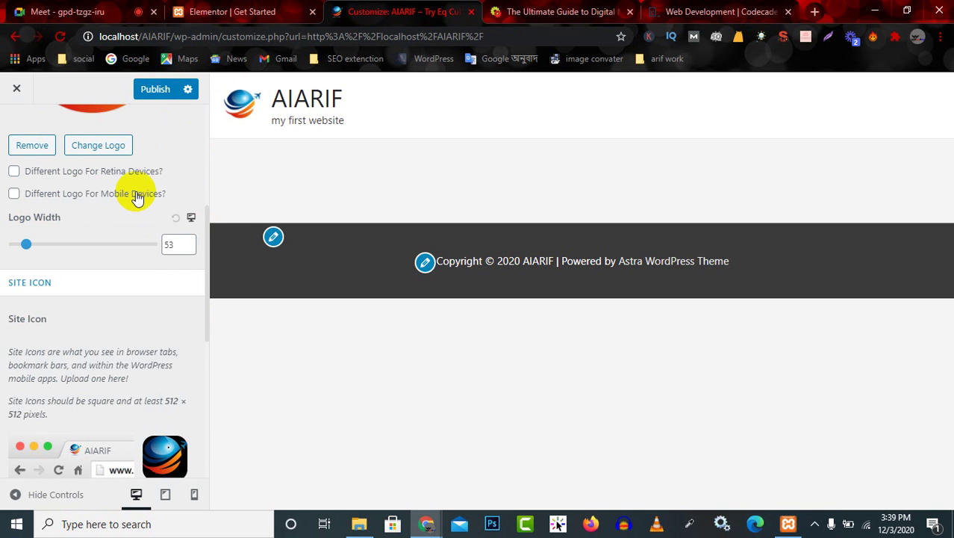
{"action": "scroll", "coordinate": [17, 277], "scroll_direction": "down", "scroll_amount": 5}
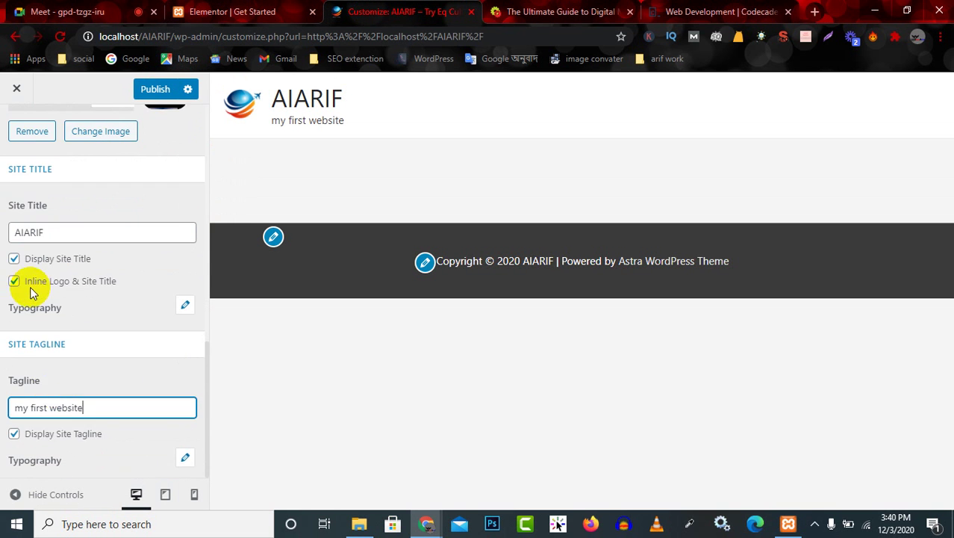
{"action": "scroll", "coordinate": [79, 412], "scroll_direction": "up", "scroll_amount": 5}
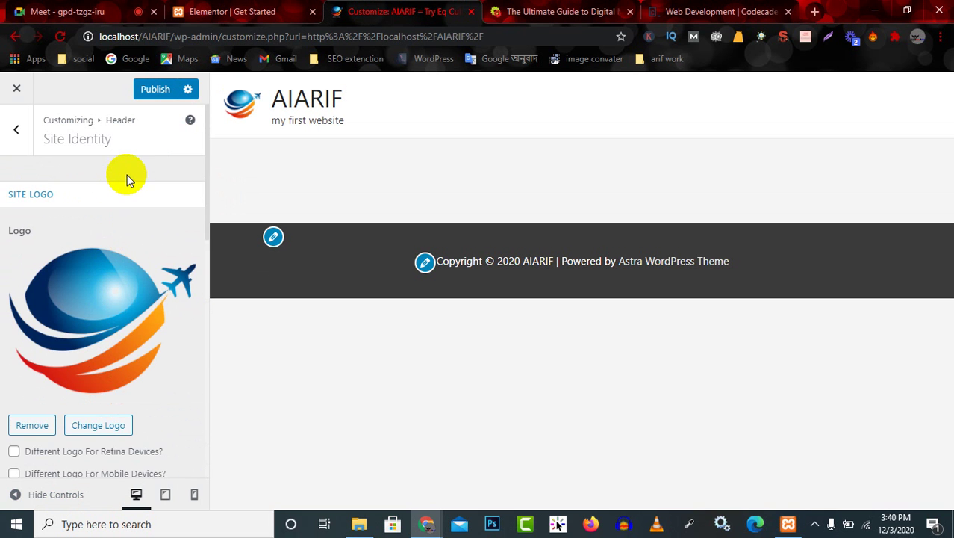
{"action": "scroll", "coordinate": [127, 321], "scroll_direction": "down", "scroll_amount": 2}
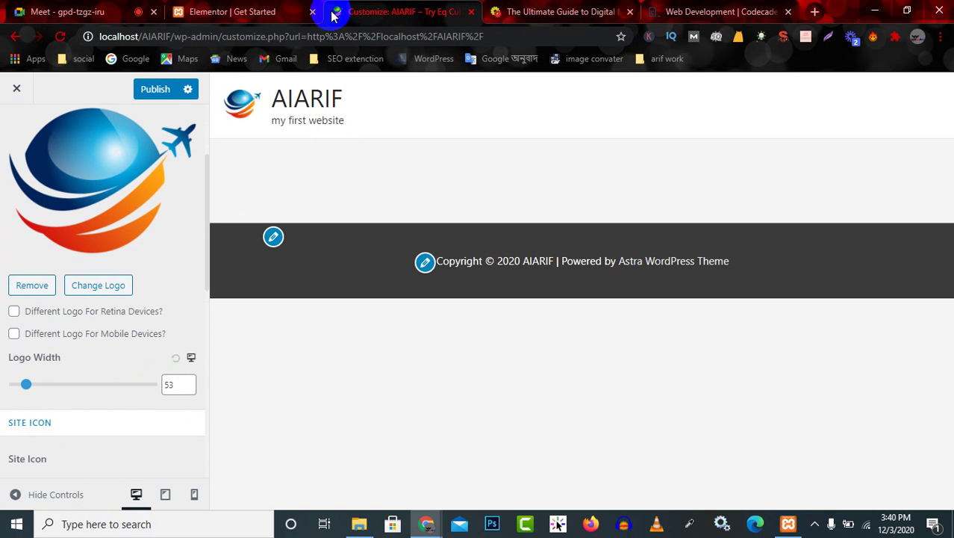
{"action": "scroll", "coordinate": [57, 341], "scroll_direction": "down", "scroll_amount": 3}
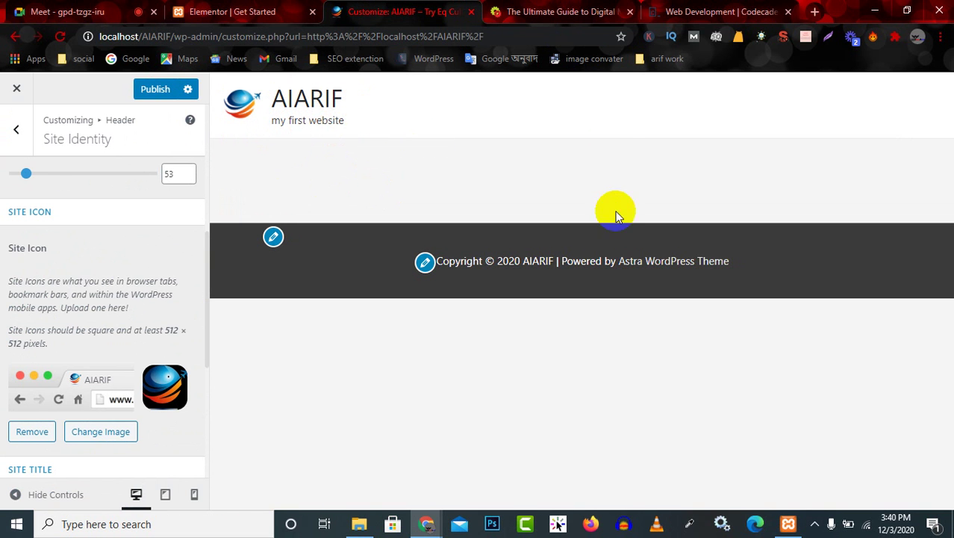
{"action": "scroll", "coordinate": [55, 365], "scroll_direction": "down", "scroll_amount": 4}
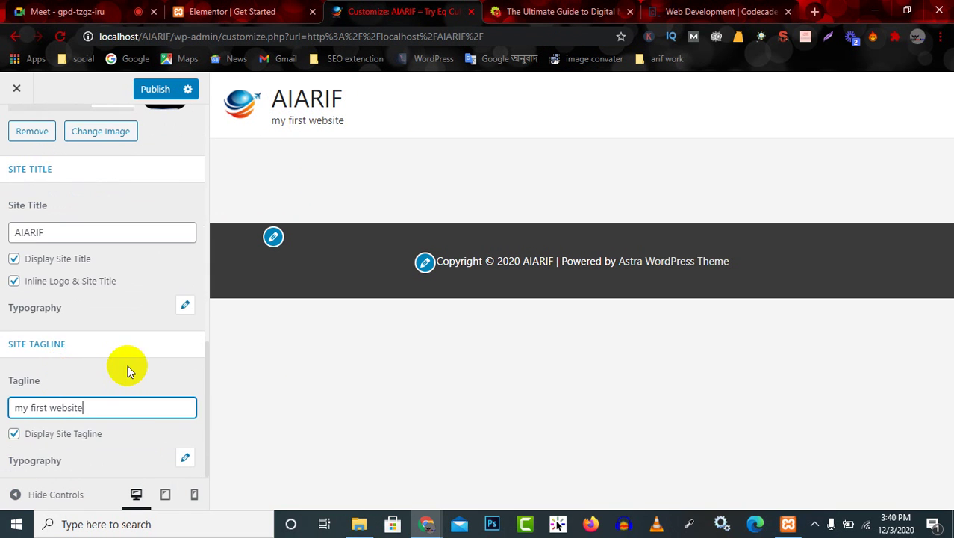
{"action": "scroll", "coordinate": [149, 284], "scroll_direction": "up", "scroll_amount": 10}
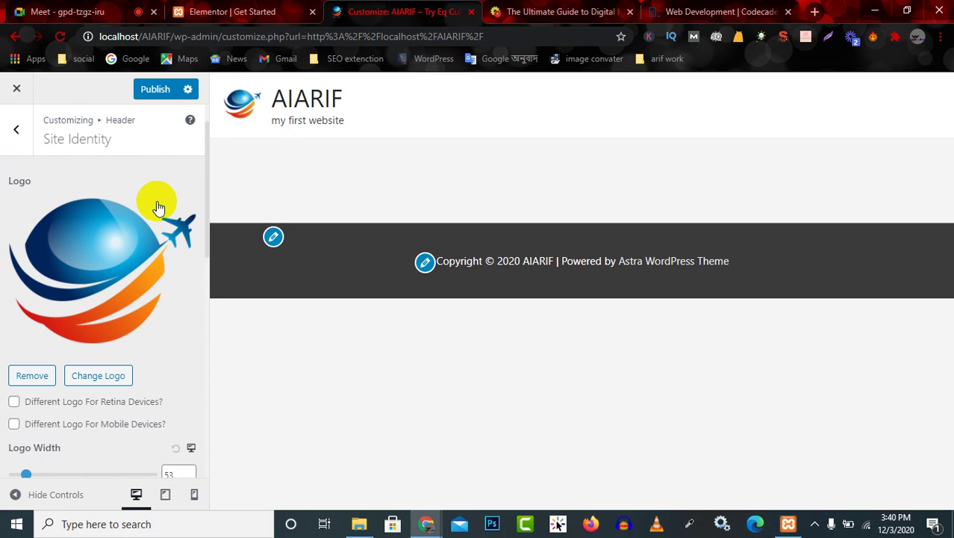
{"action": "left_click", "coordinate": [151, 90]}
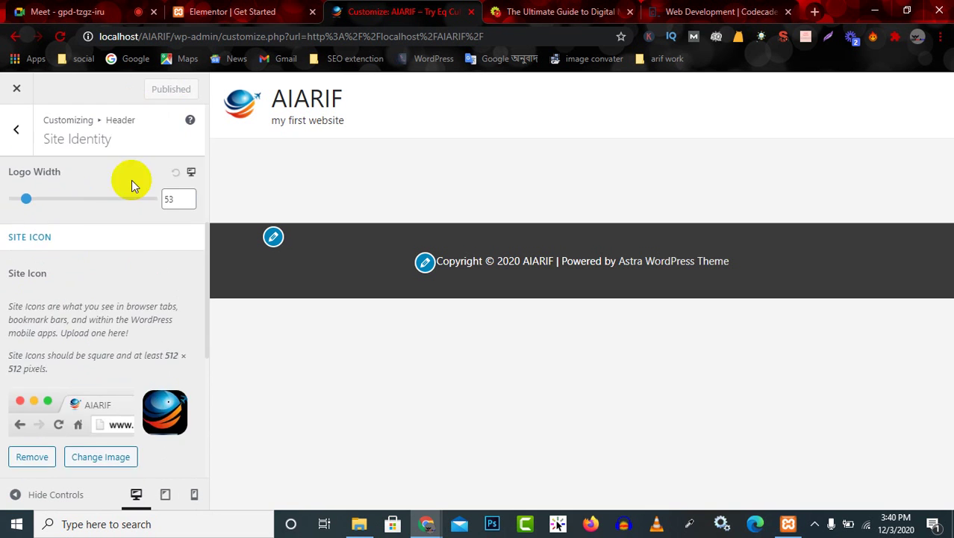
Open the site's home page from the header logo in a new tab and view the published header
{"action": "scroll", "coordinate": [25, 283], "scroll_direction": "down", "scroll_amount": 5}
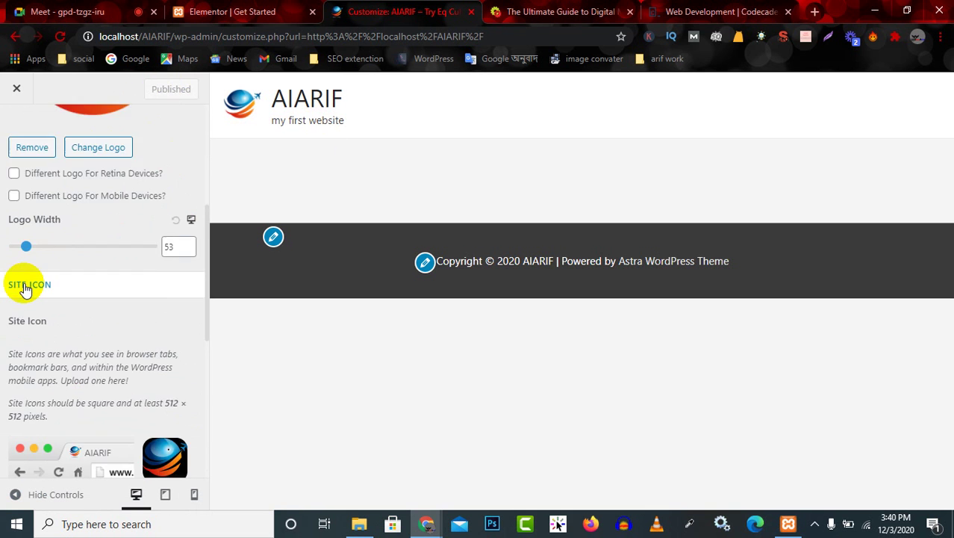
{"action": "scroll", "coordinate": [85, 180], "scroll_direction": "up", "scroll_amount": 5}
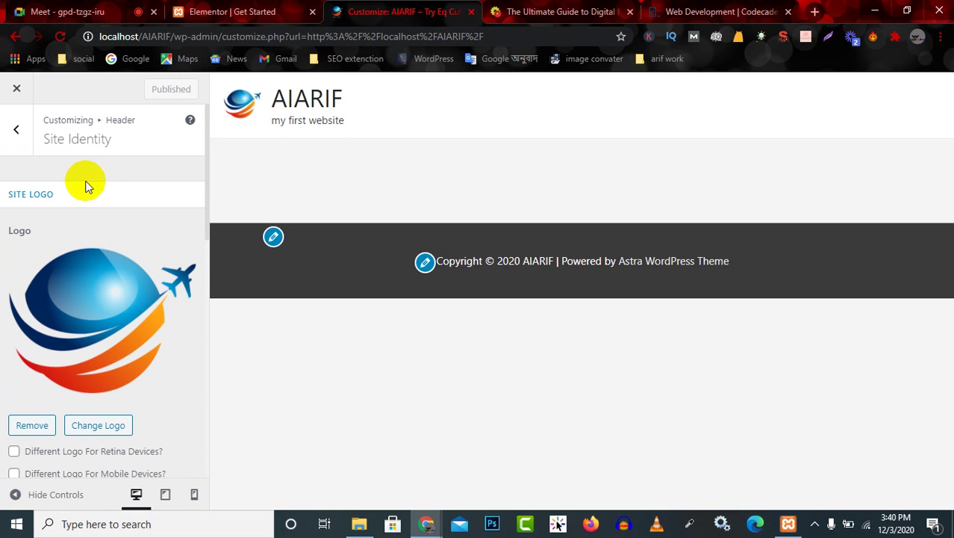
{"action": "right_click", "coordinate": [247, 98]}
{"action": "left_click", "coordinate": [265, 109]}
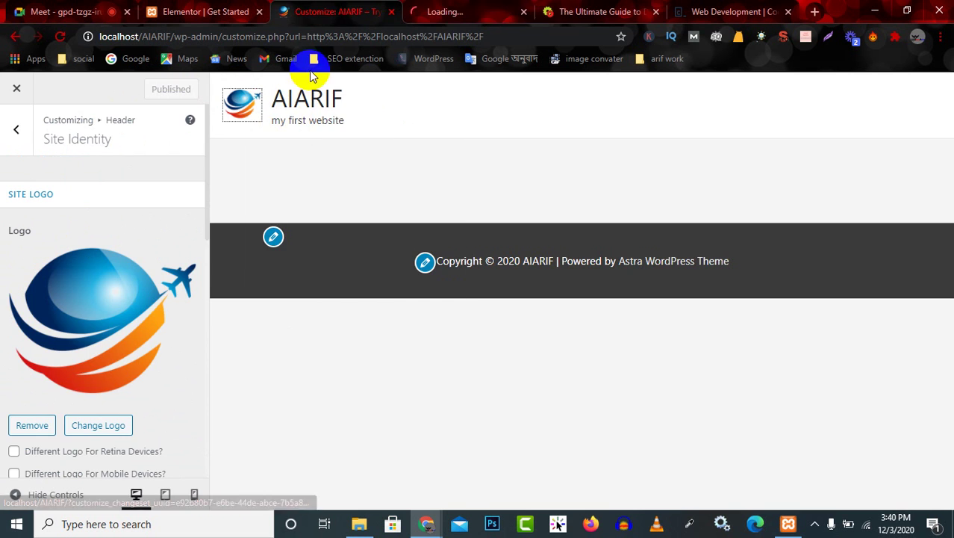
{"action": "left_click", "coordinate": [463, 8]}
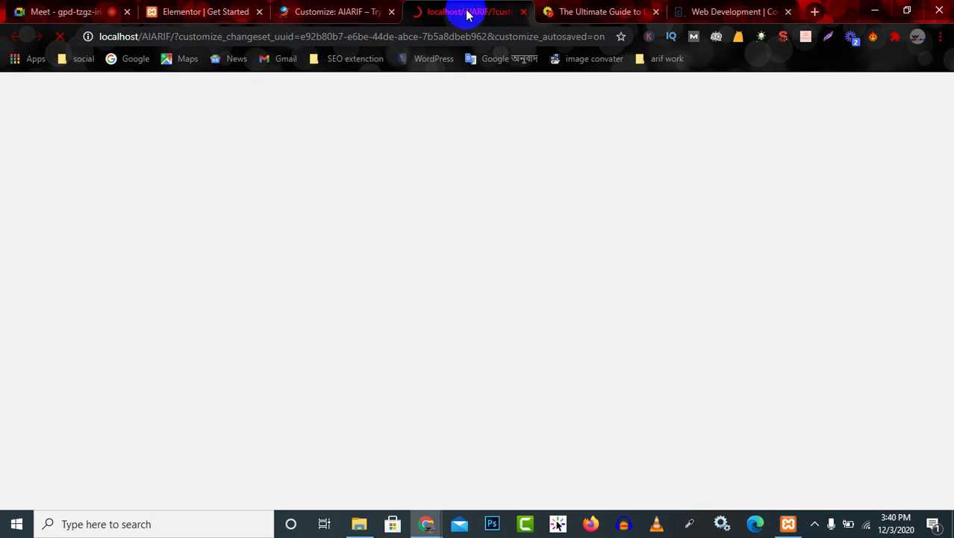
{"action": "left_click", "coordinate": [329, 12]}
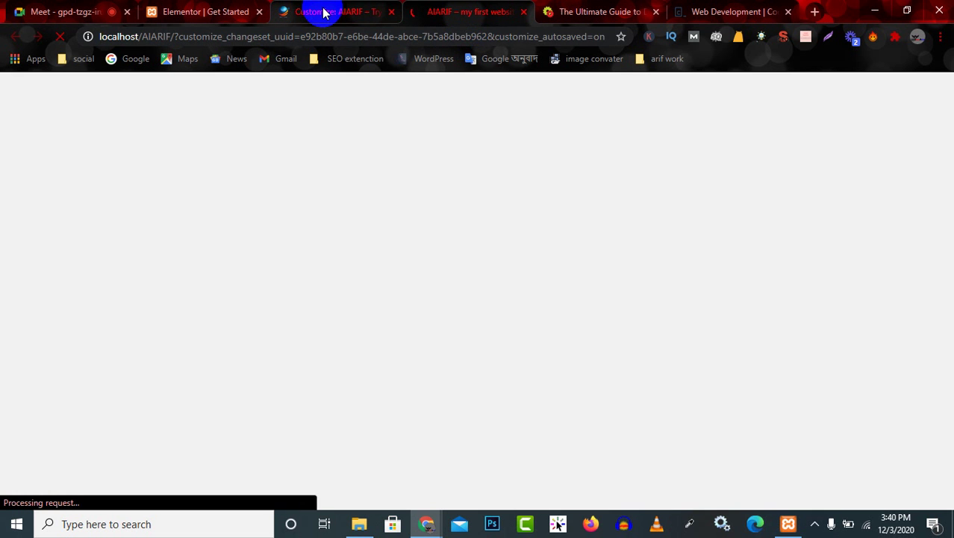
{"action": "left_click", "coordinate": [497, 8]}
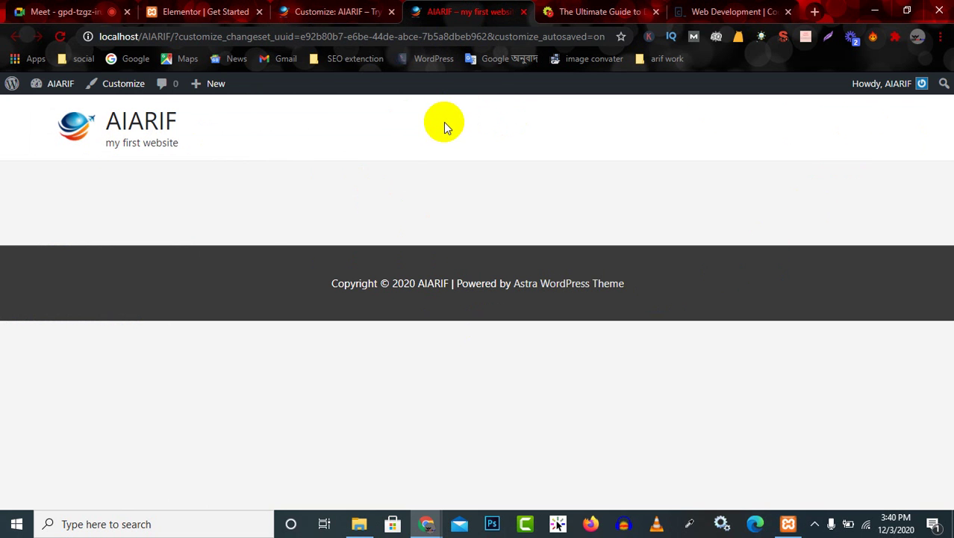
Return to the Customizer tab and review the logo, site icon, site title and tagline settings
{"action": "left_click", "coordinate": [316, 10]}
{"action": "scroll", "coordinate": [114, 190], "scroll_direction": "down", "scroll_amount": 4}
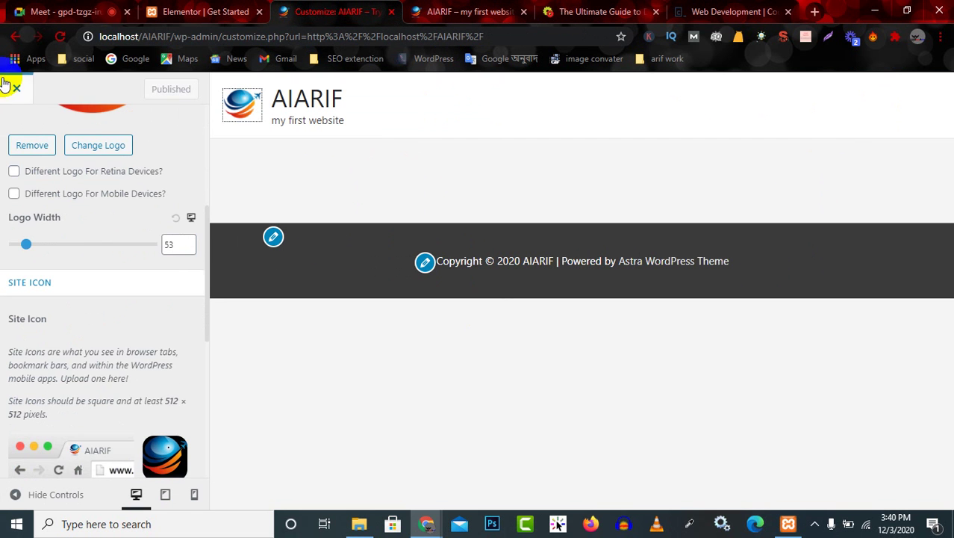
{"action": "scroll", "coordinate": [96, 324], "scroll_direction": "down", "scroll_amount": 5}
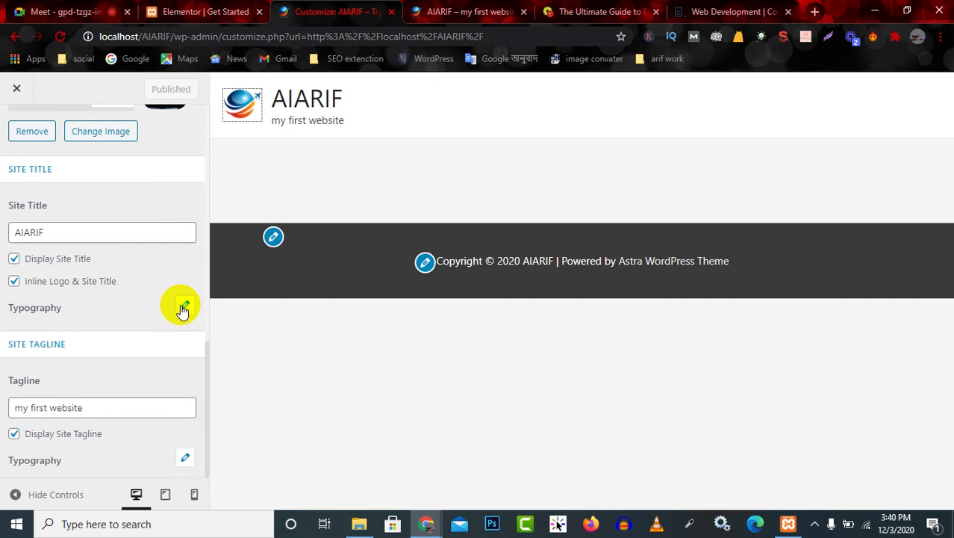
{"action": "scroll", "coordinate": [93, 252], "scroll_direction": "up", "scroll_amount": 7}
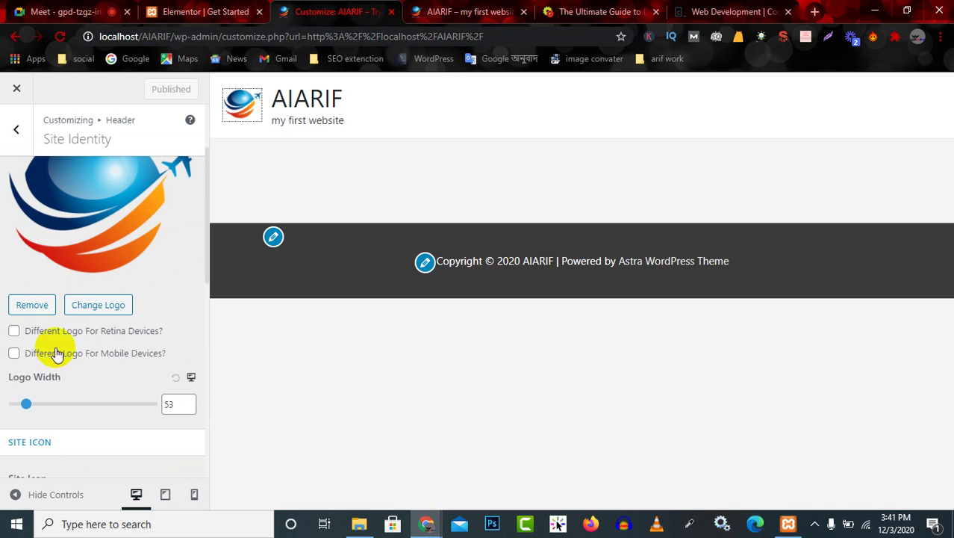
{"action": "scroll", "coordinate": [111, 357], "scroll_direction": "down", "scroll_amount": 6}
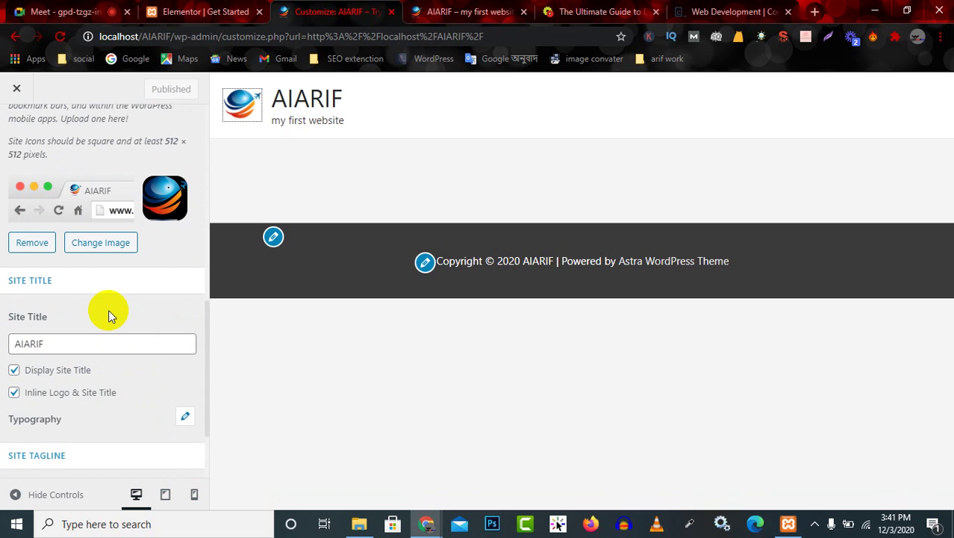
{"action": "scroll", "coordinate": [93, 260], "scroll_direction": "up", "scroll_amount": 1}
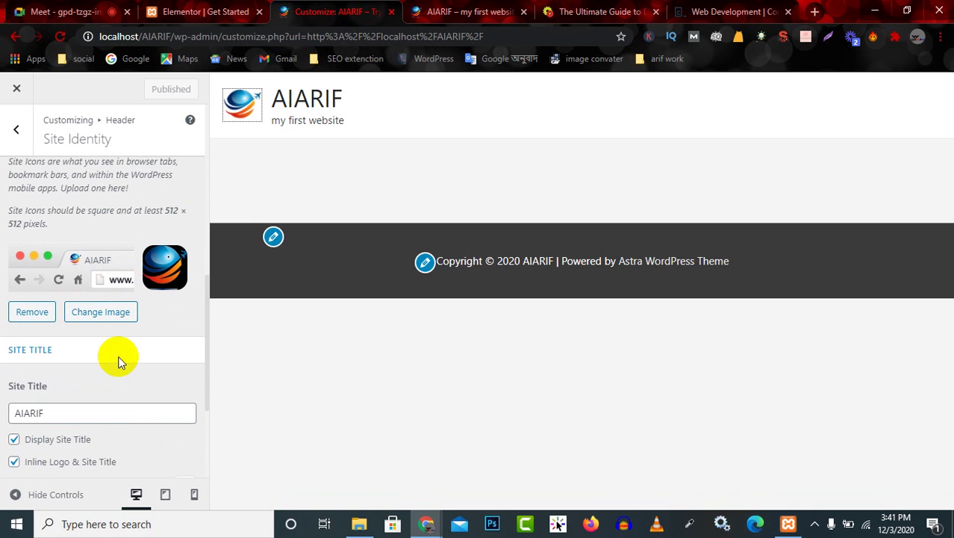
{"action": "scroll", "coordinate": [118, 362], "scroll_direction": "down", "scroll_amount": 1}
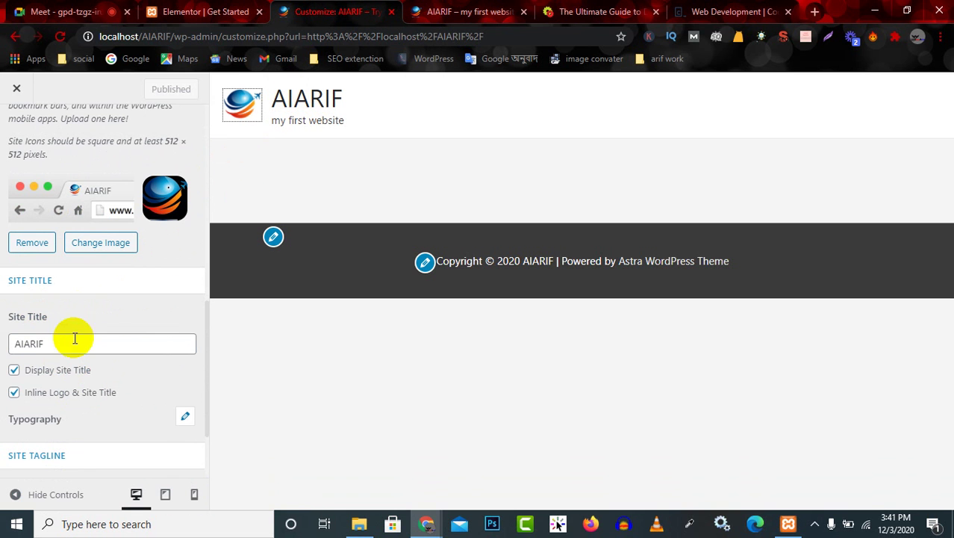
Replace the site title with "ajstech"
{"action": "left_click_drag", "start_coordinate": [64, 345], "coordinate": [3, 348]}
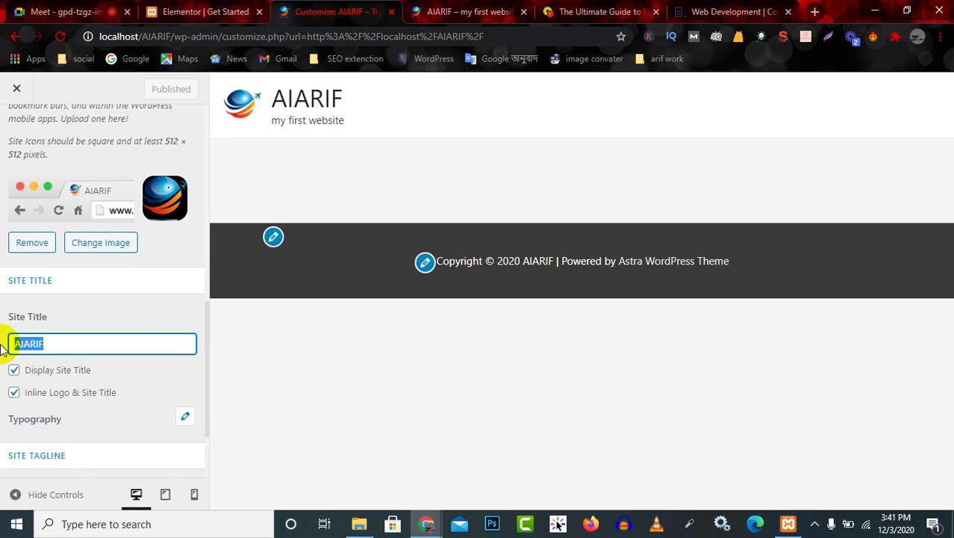
{"action": "key", "text": "BackSpace"}
{"action": "type", "text": "ai"}
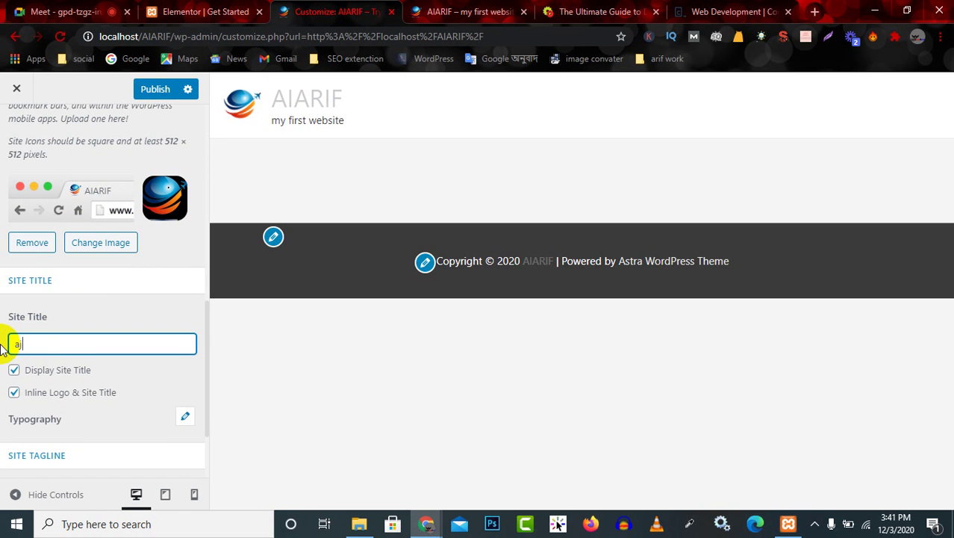
{"action": "type", "text": "stech"}
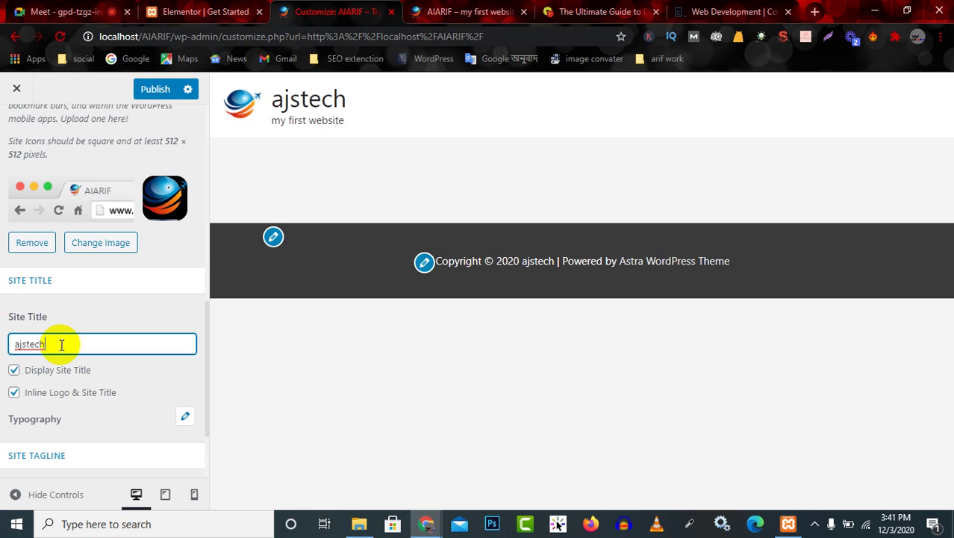
Clear the site title and re-enter it in capitals as "AJSTECH"
{"action": "key", "text": "BackSpace"}
{"action": "key", "text": "BackSpace"}
{"action": "key", "text": "BackSpace"}
{"action": "key", "text": "BackSpace"}
{"action": "key", "text": "BackSpace"}
{"action": "key", "text": "BackSpace"}
{"action": "key", "text": "BackSpace"}
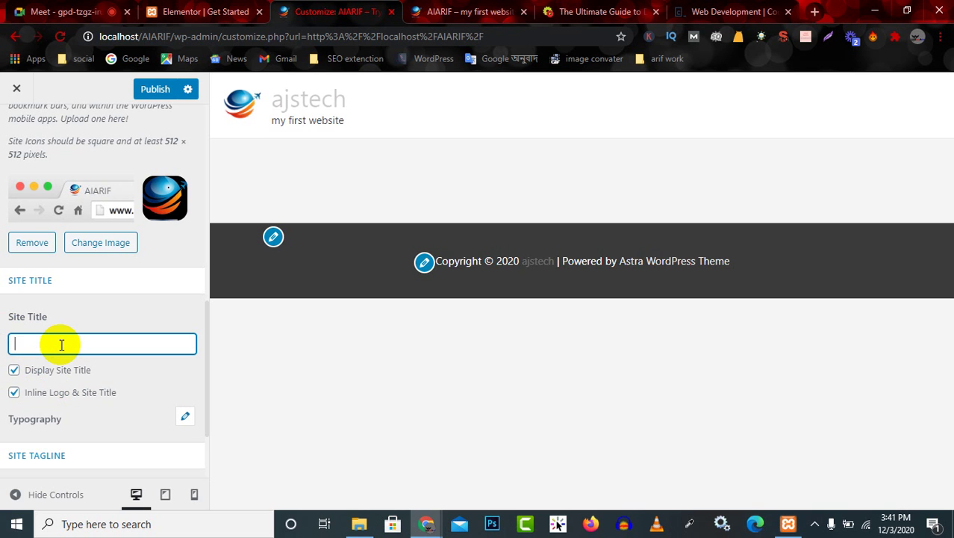
{"action": "type", "text": "A"}
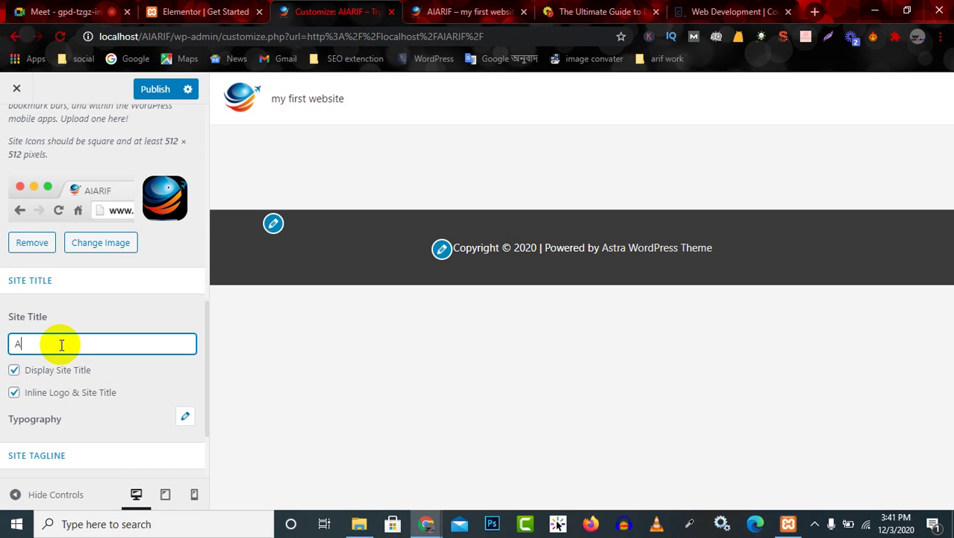
{"action": "type", "text": "JSTECH"}
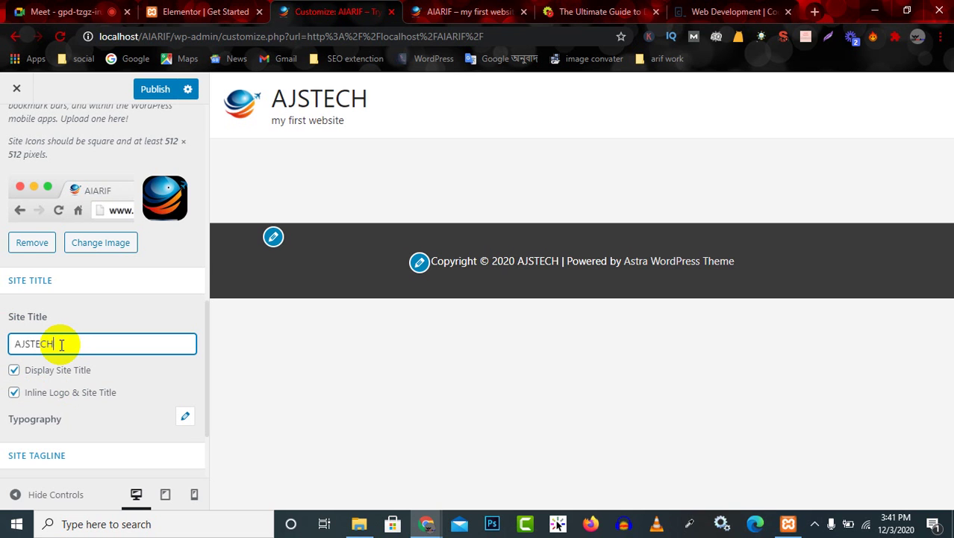
Change the site title to "AJS Tech Ltd"
{"action": "key", "text": "BackSpace"}
{"action": "key", "text": "BackSpace"}
{"action": "key", "text": "BackSpace"}
{"action": "key", "text": "BackSpace"}
{"action": "key", "text": "BackSpace"}
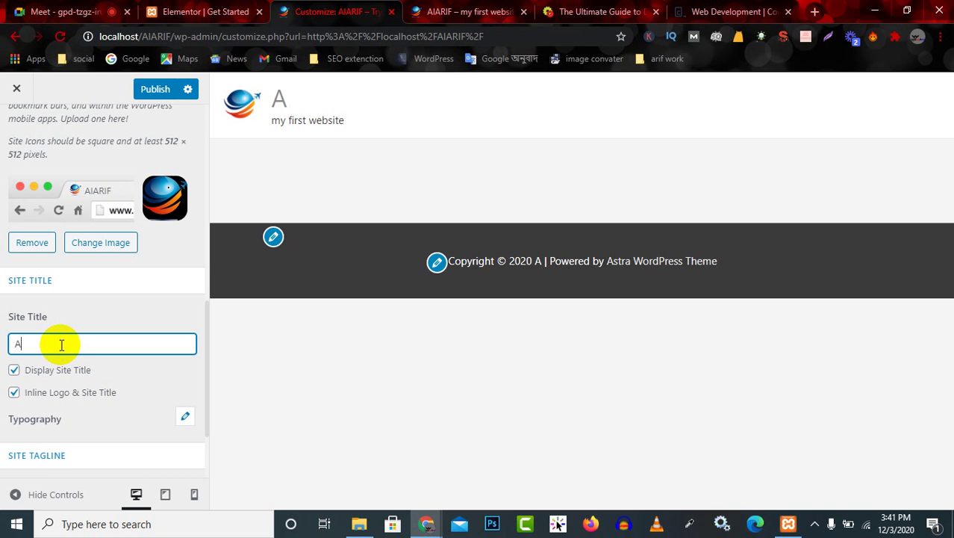
{"action": "type", "text": "js ech"}
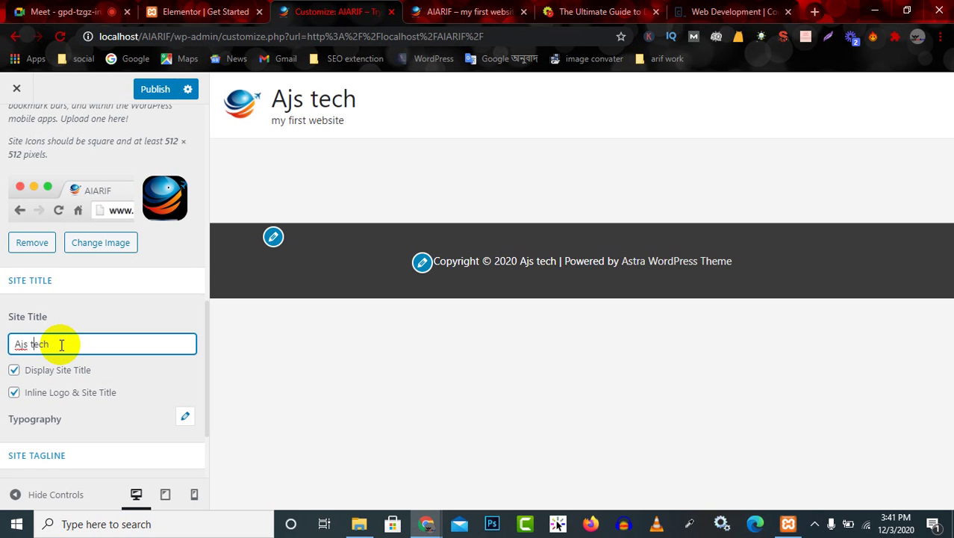
{"action": "key", "text": "BackSpace"}
{"action": "type", "text": "T"}
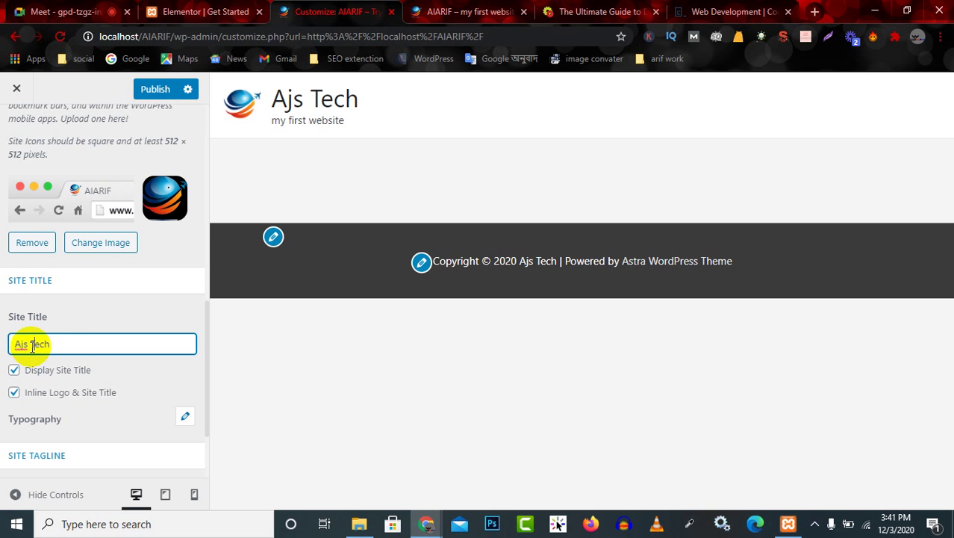
{"action": "key", "text": "BackSpace"}
{"action": "key", "text": "Delete"}
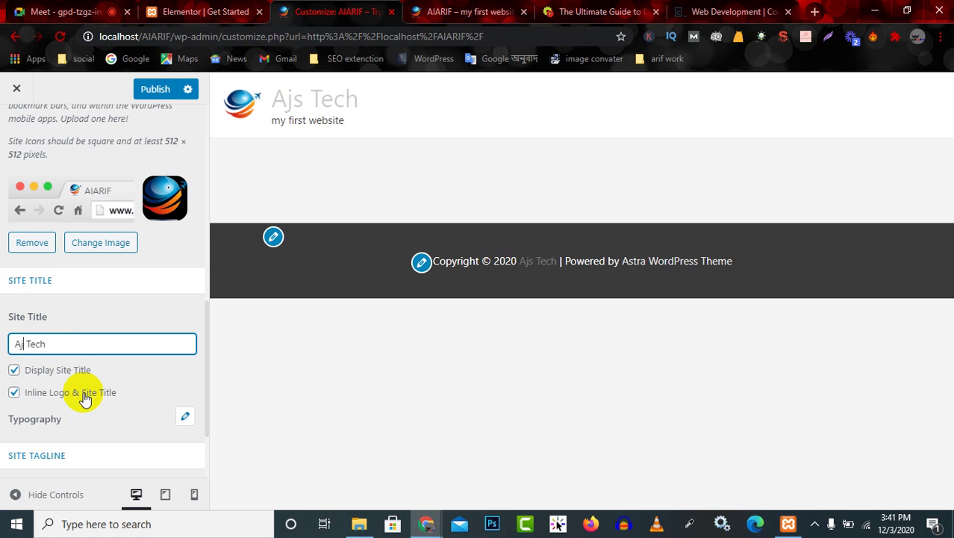
{"action": "type", "text": "JS"}
{"action": "left_click", "coordinate": [100, 345]}
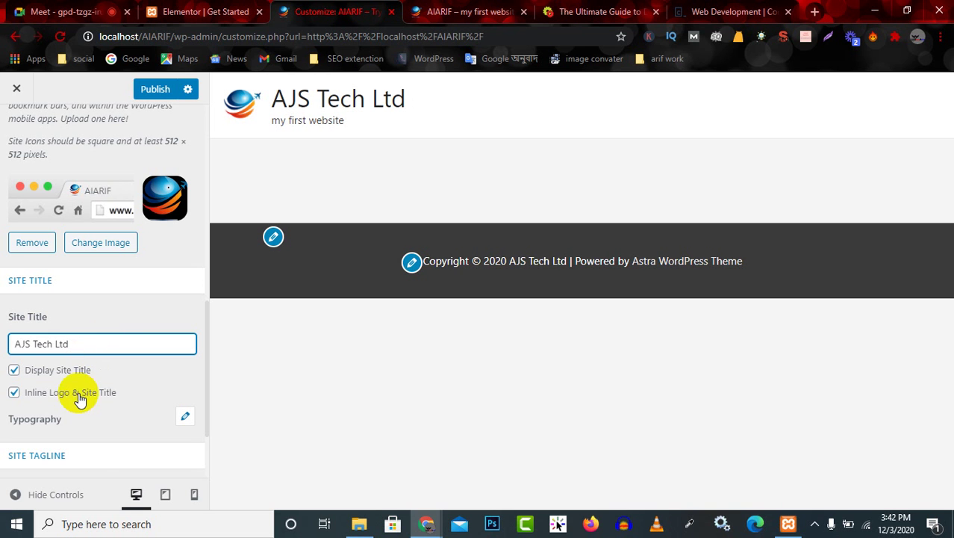
Open the site title's typography settings and view the available font size units
{"action": "scroll", "coordinate": [94, 407], "scroll_direction": "down", "scroll_amount": 2}
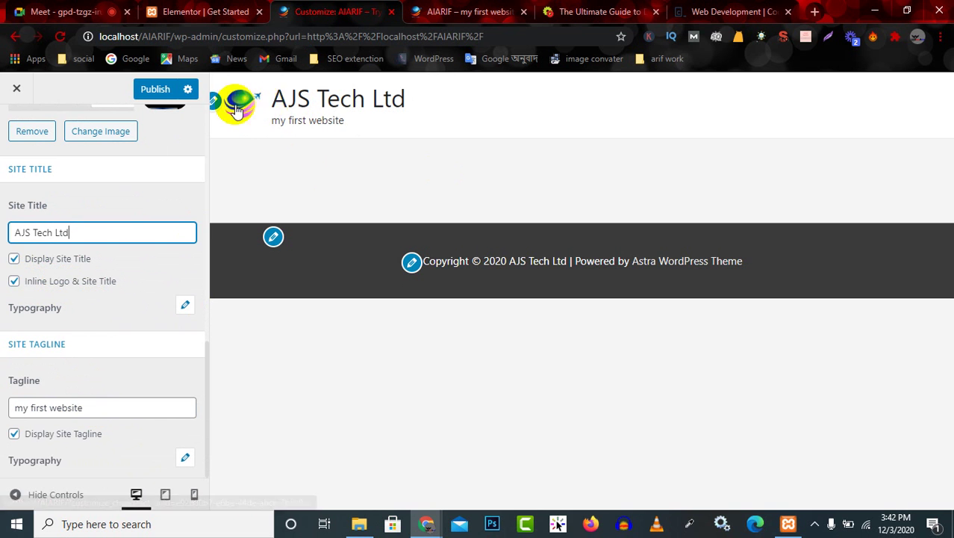
{"action": "left_click", "coordinate": [17, 283]}
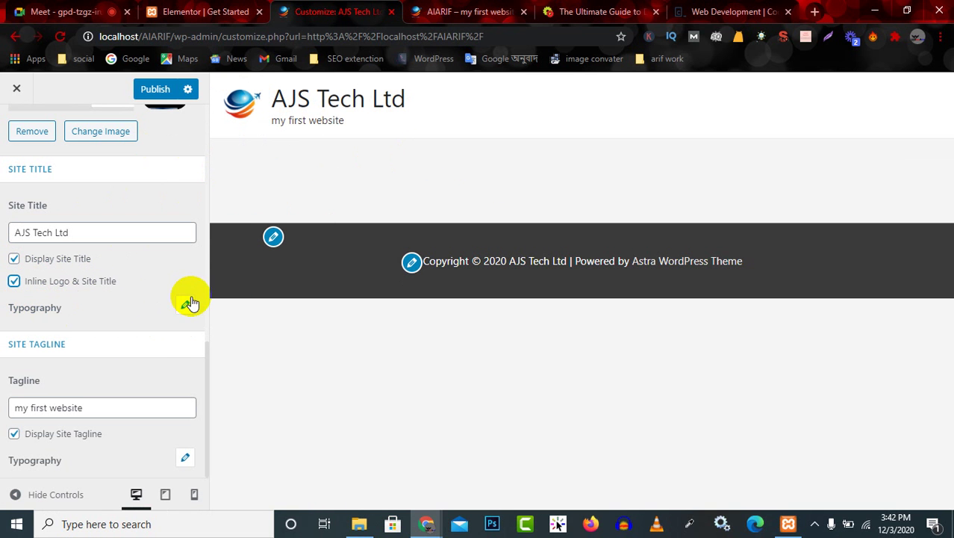
{"action": "left_click", "coordinate": [186, 306]}
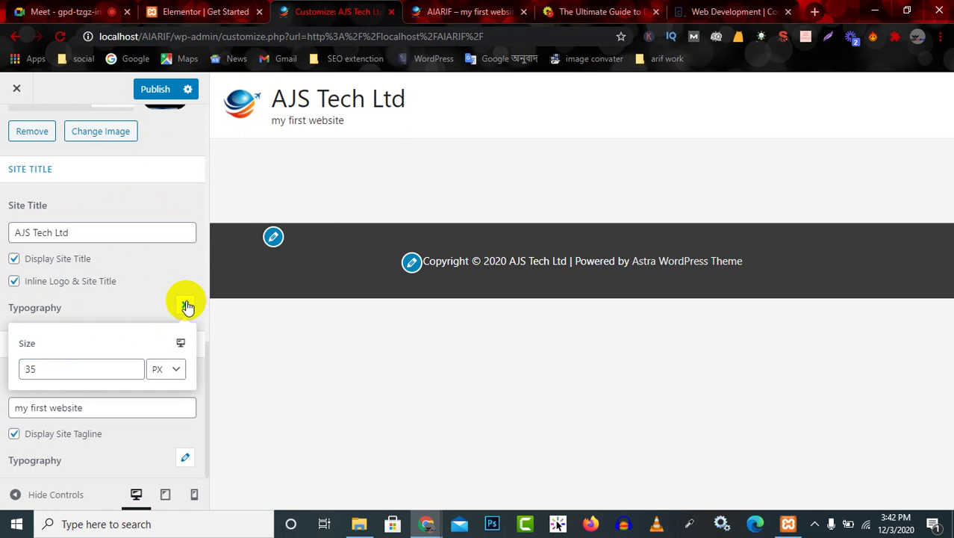
{"action": "left_click", "coordinate": [171, 369]}
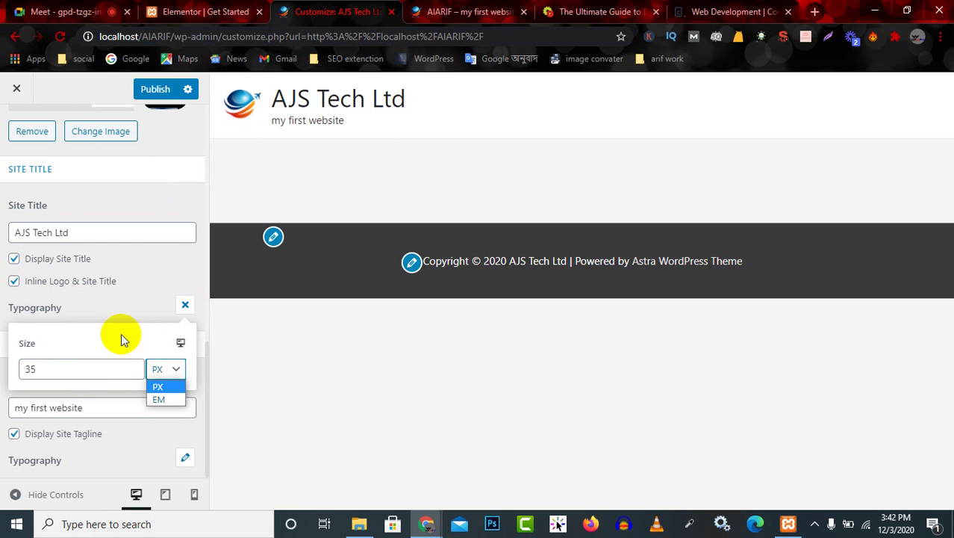
{"action": "left_click", "coordinate": [85, 369]}
Try a larger site title font size of 46 px and a smaller one of 19 px
{"action": "left_click", "coordinate": [134, 365]}
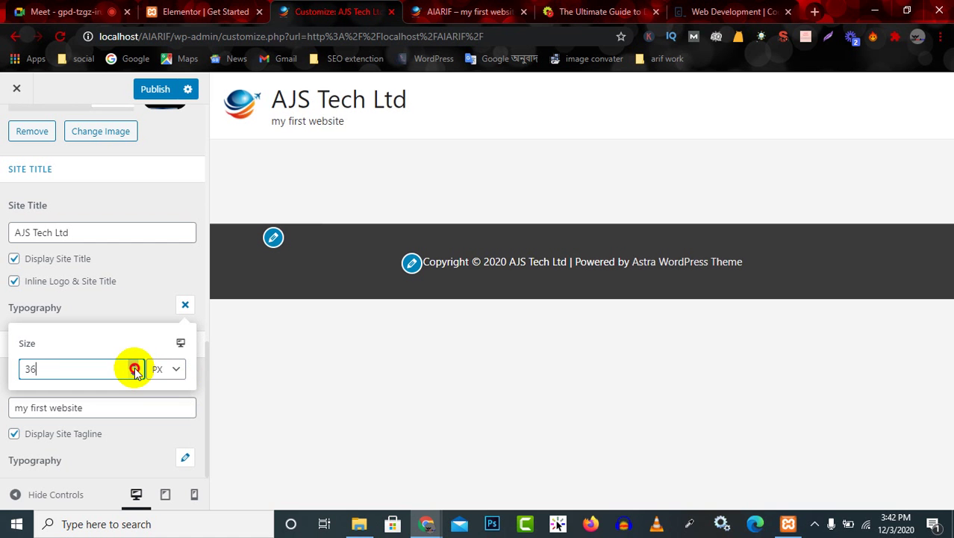
{"action": "left_click", "coordinate": [135, 365]}
{"action": "left_click", "coordinate": [134, 365]}
{"action": "left_click", "coordinate": [134, 365]}
{"action": "left_click", "coordinate": [134, 365]}
{"action": "left_click", "coordinate": [134, 365]}
{"action": "left_click", "coordinate": [135, 366]}
{"action": "left_click", "coordinate": [134, 365]}
{"action": "left_click", "coordinate": [134, 365]}
{"action": "left_click", "coordinate": [134, 365]}
{"action": "left_click", "coordinate": [135, 365]}
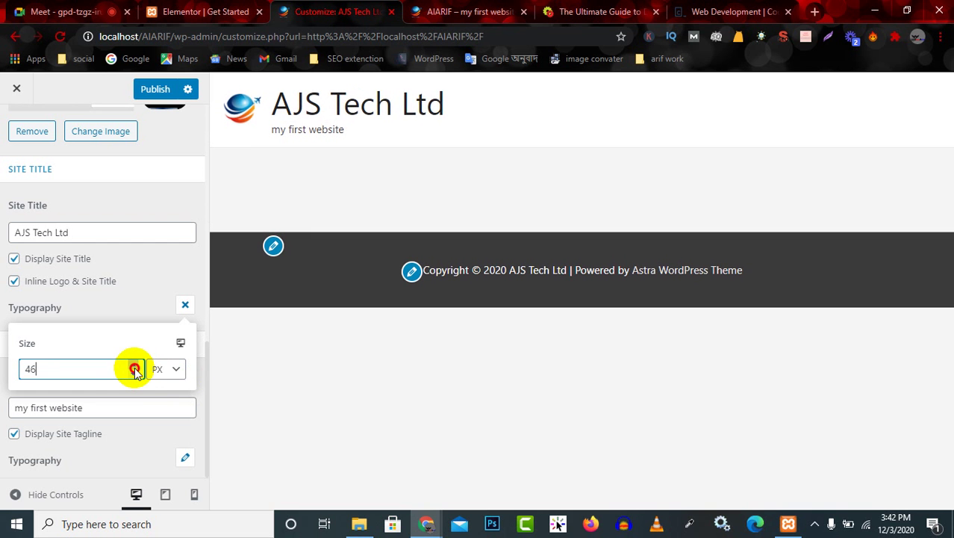
{"action": "left_click", "coordinate": [135, 365]}
{"action": "left_click", "coordinate": [134, 365]}
{"action": "left_click", "coordinate": [134, 365]}
{"action": "left_click", "coordinate": [134, 373]}
{"action": "left_click", "coordinate": [135, 372]}
{"action": "left_click", "coordinate": [135, 373]}
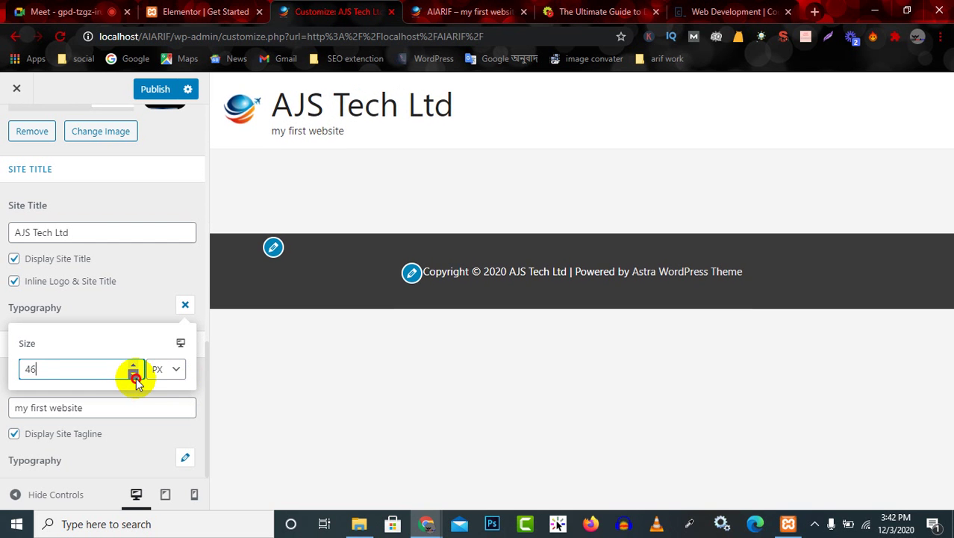
{"action": "left_click", "coordinate": [135, 373]}
{"action": "left_click", "coordinate": [135, 372]}
{"action": "left_click", "coordinate": [135, 373]}
{"action": "left_click", "coordinate": [135, 373]}
{"action": "left_click", "coordinate": [134, 373]}
{"action": "left_click", "coordinate": [134, 373]}
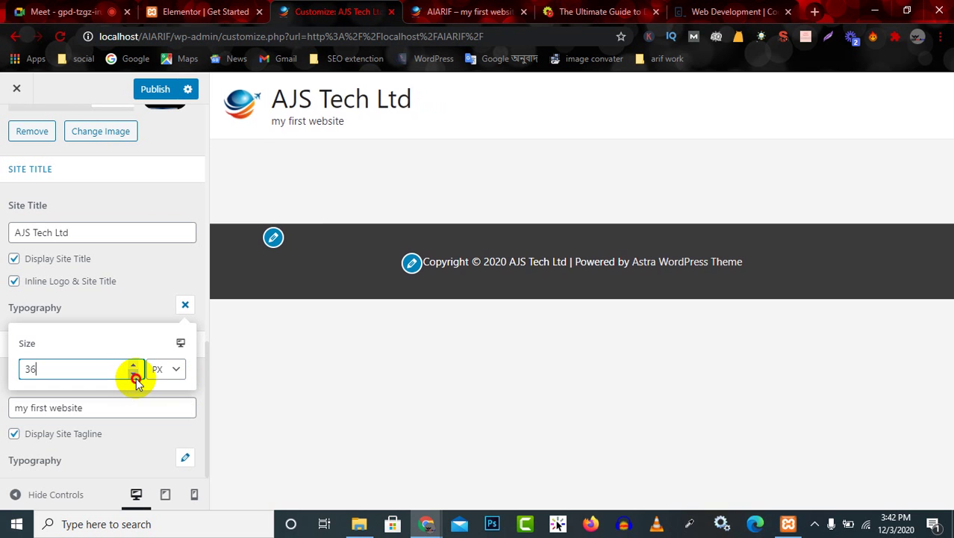
{"action": "left_click", "coordinate": [134, 372]}
{"action": "left_click", "coordinate": [134, 373]}
{"action": "left_click", "coordinate": [135, 372]}
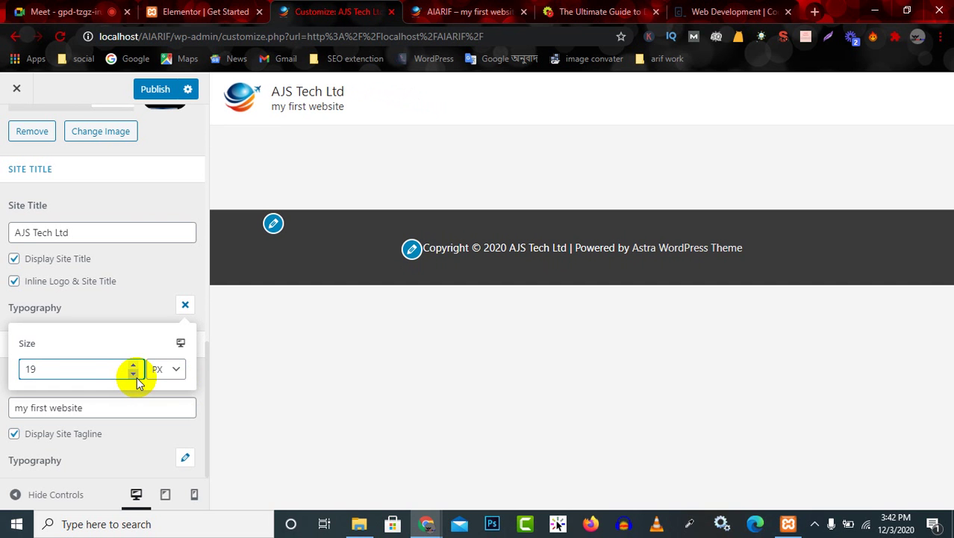
Set the site title's font size to 24 px and close its typography settings
{"action": "left_click", "coordinate": [135, 365]}
{"action": "left_click", "coordinate": [134, 365]}
{"action": "left_click", "coordinate": [135, 365]}
{"action": "left_click", "coordinate": [134, 366]}
{"action": "left_click", "coordinate": [134, 365]}
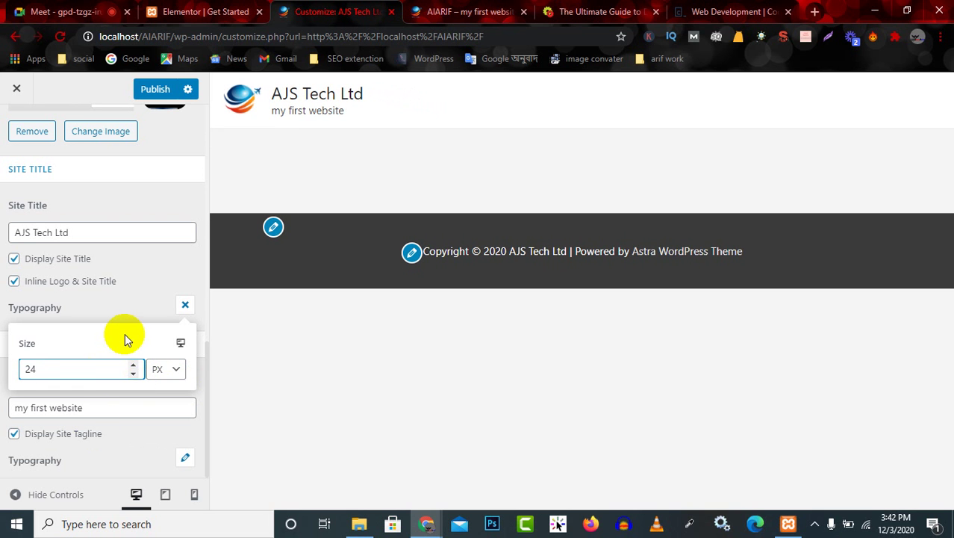
{"action": "left_click", "coordinate": [185, 305]}
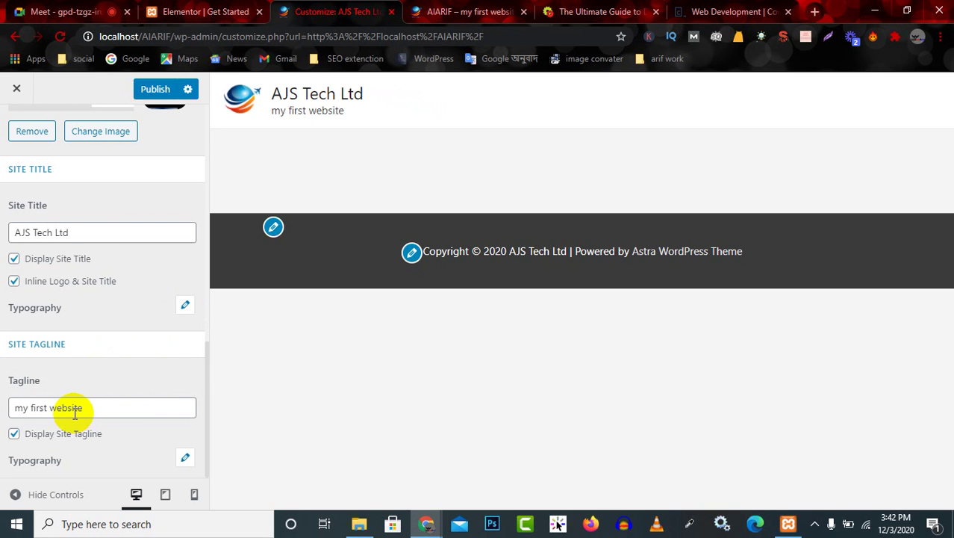
Replace the site tagline with "The Digital Marketing Knoledge"
{"action": "left_click_drag", "start_coordinate": [122, 407], "coordinate": [6, 406]}
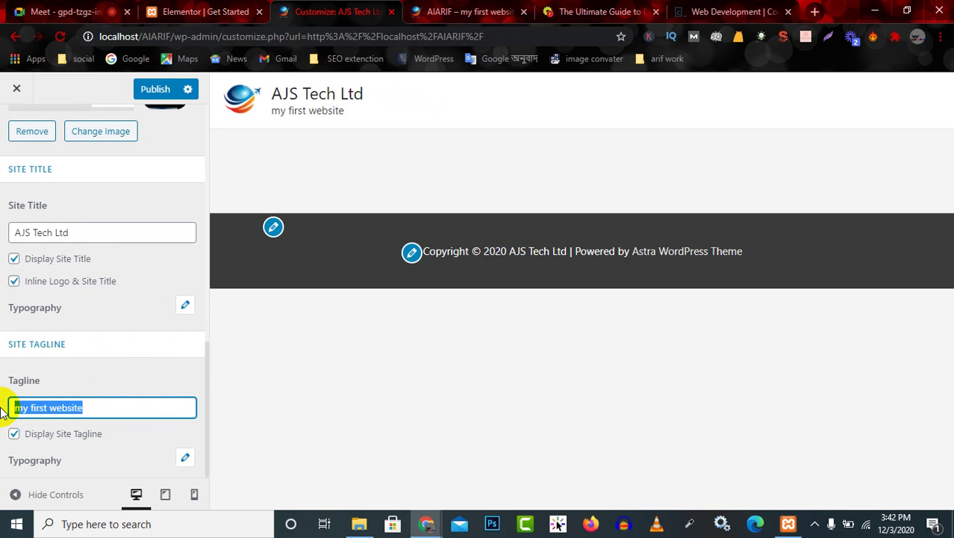
{"action": "key", "text": "BackSpace"}
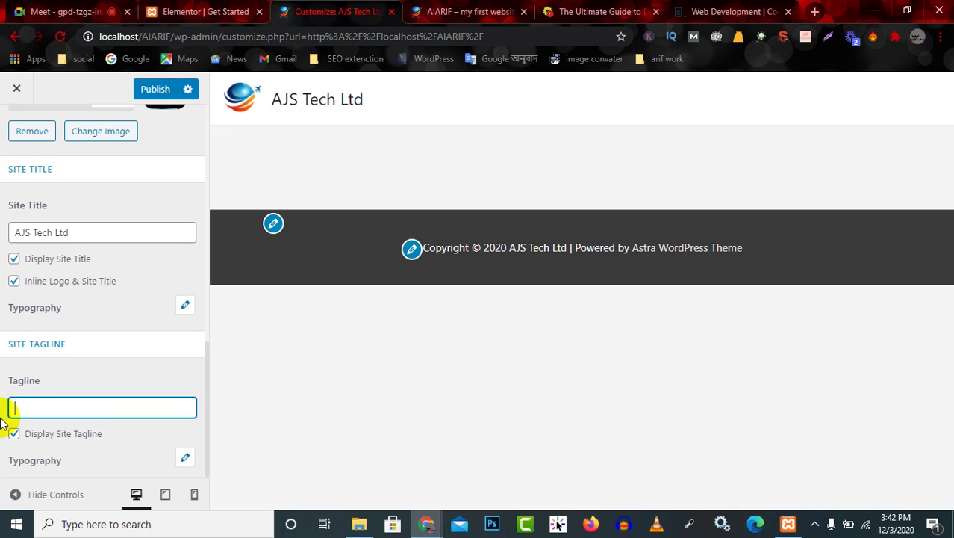
{"action": "type", "text": "The Digital Marketing"}
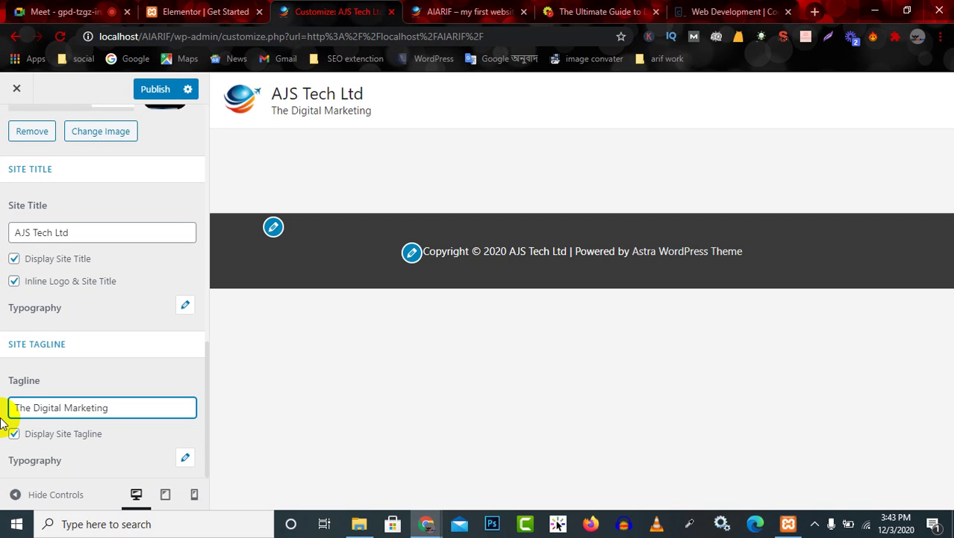
{"action": "type", "text": "Knoledge"}
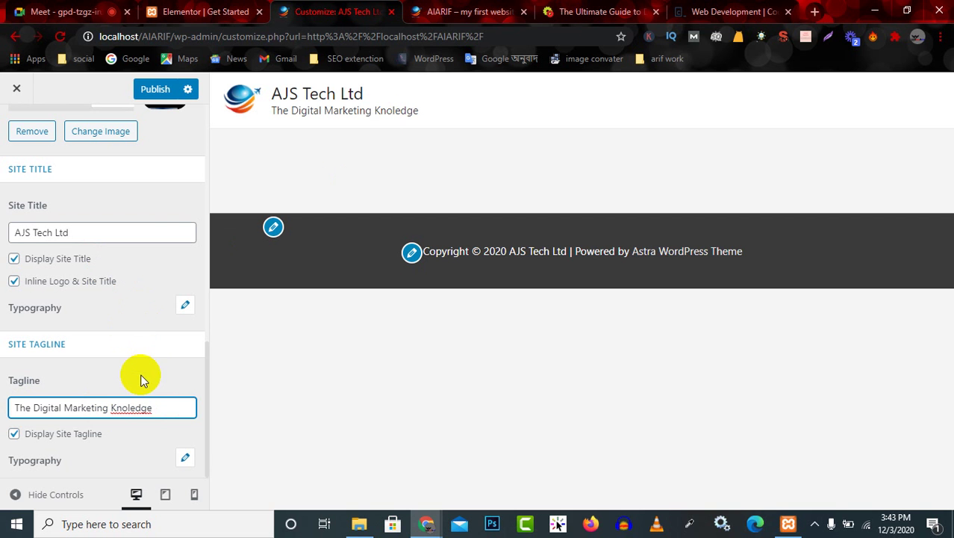
Replace the last word of the tagline so it reads "The Digital Marketing site"
{"action": "key", "text": "BackSpace"}
{"action": "key", "text": "BackSpace"}
{"action": "key", "text": "BackSpace"}
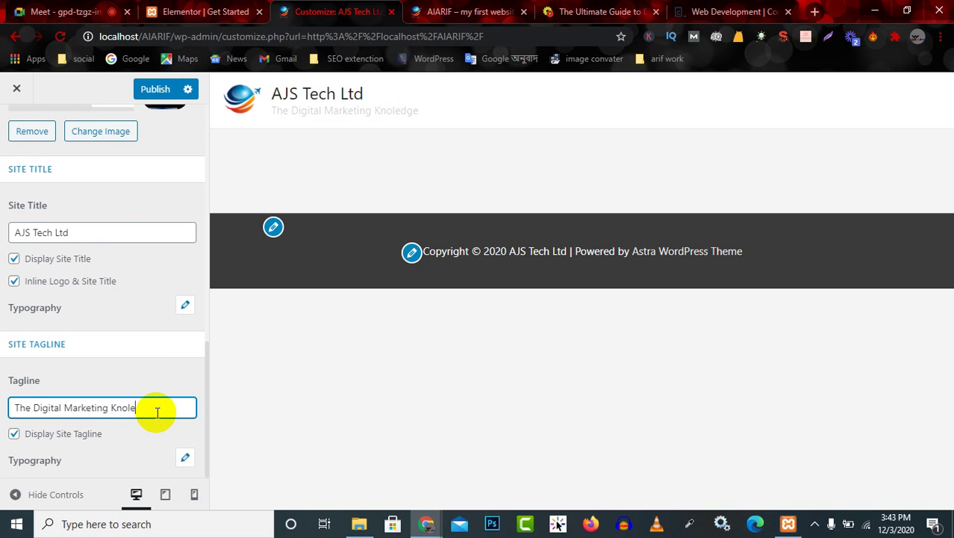
{"action": "key", "text": "BackSpace"}
{"action": "key", "text": "BackSpace"}
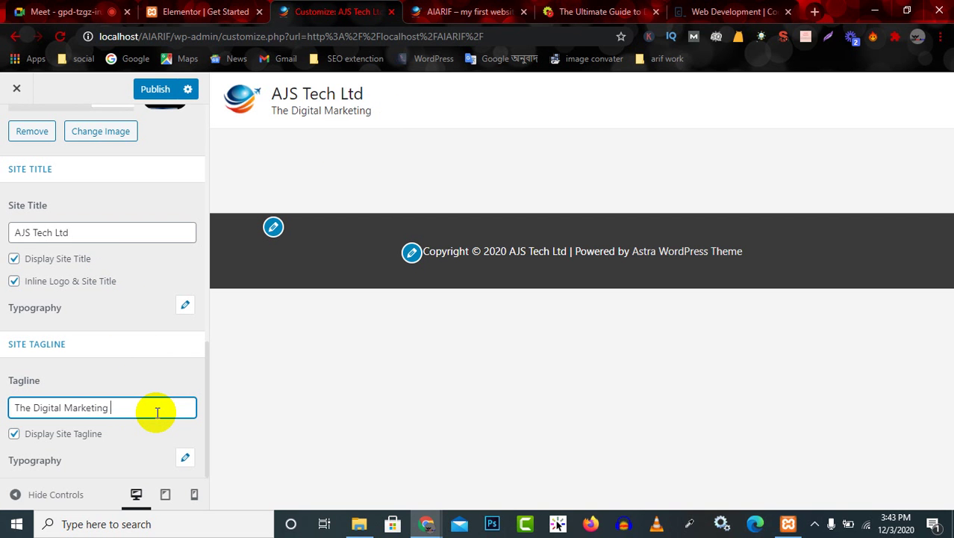
{"action": "type", "text": "site"}
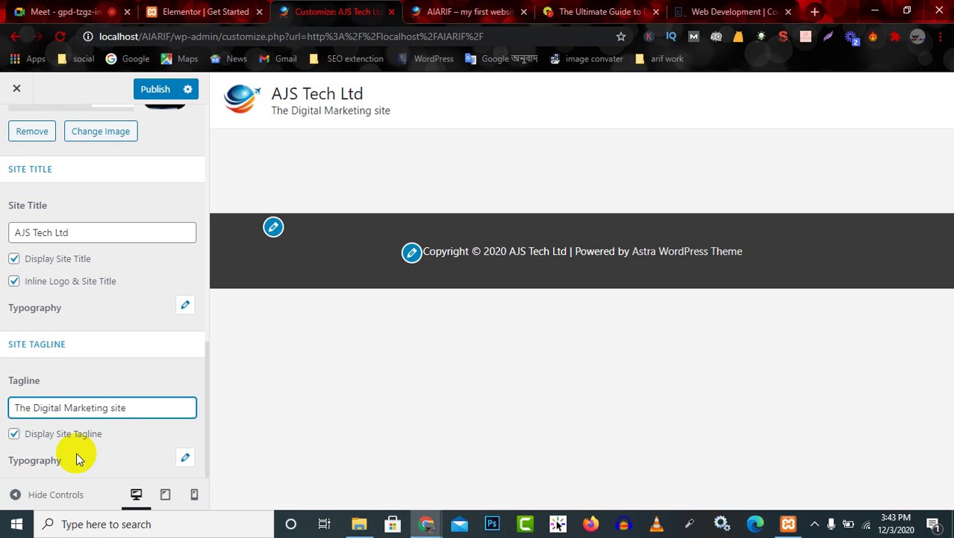
Set the tagline's font size to 11 px in its typography settings
{"action": "left_click", "coordinate": [179, 470]}
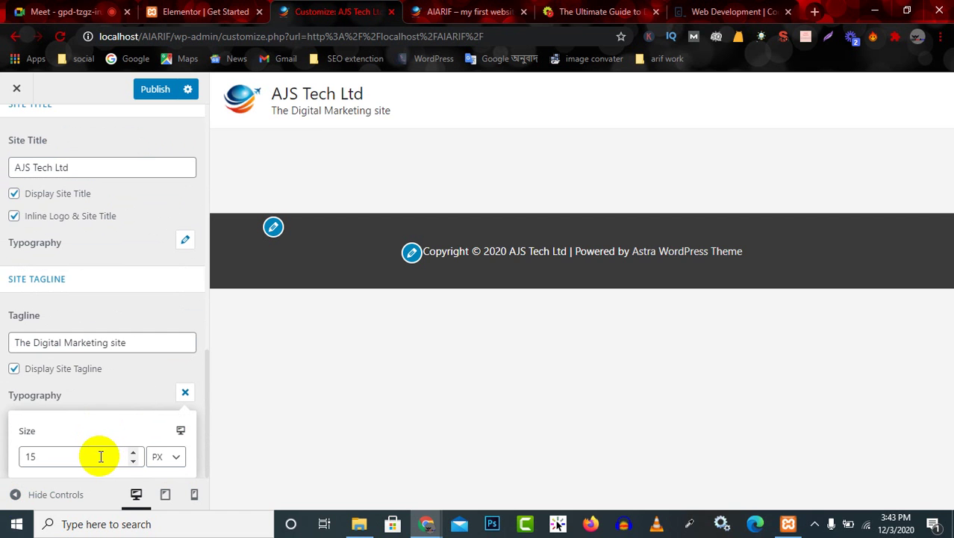
{"action": "double_click", "coordinate": [99, 455]}
{"action": "type", "text": "23"}
{"action": "scroll", "coordinate": [101, 456], "scroll_direction": "down", "scroll_amount": 20}
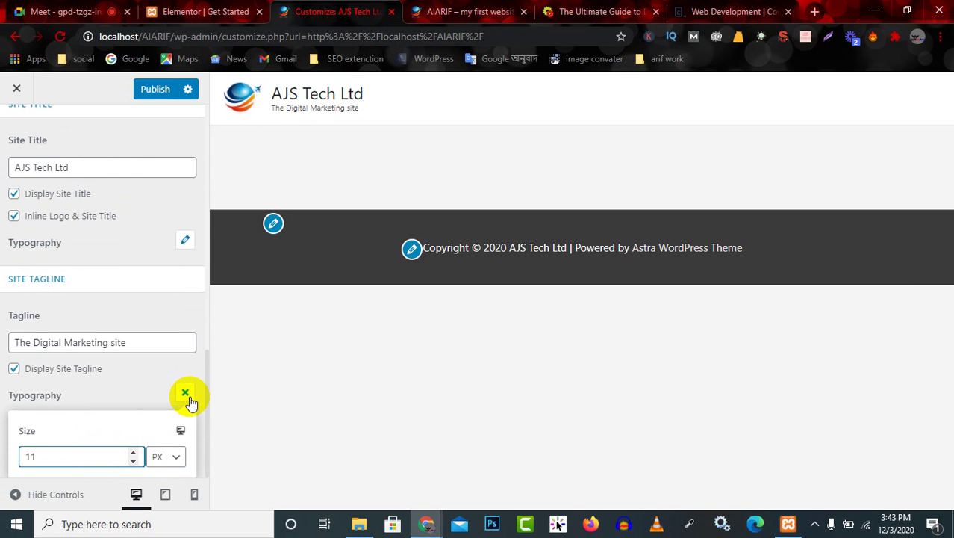
{"action": "left_click", "coordinate": [185, 394]}
Compare the header in the Customizer preview with the site open in the other browser tab, and return to the Customizer
{"action": "scroll", "coordinate": [186, 399], "scroll_direction": "up", "scroll_amount": 10}
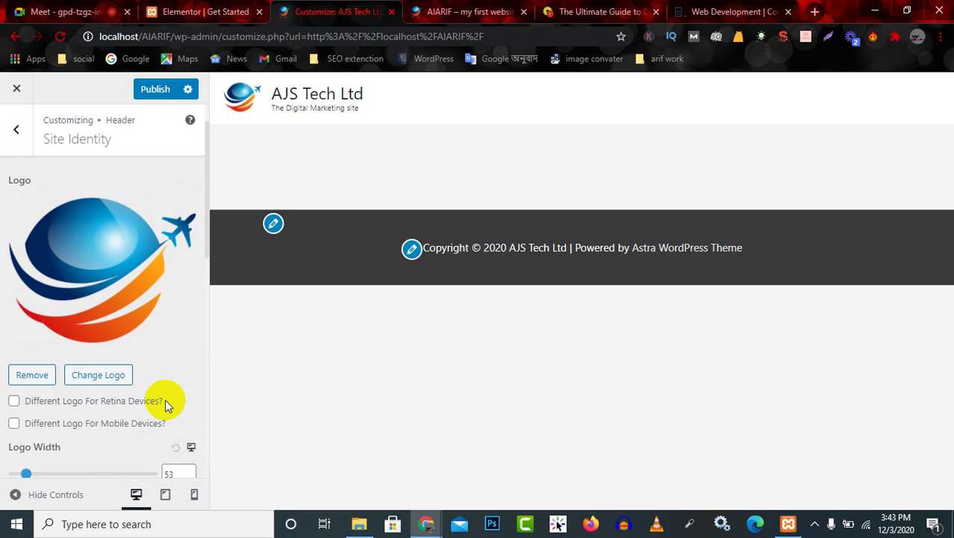
{"action": "scroll", "coordinate": [160, 358], "scroll_direction": "up", "scroll_amount": 1}
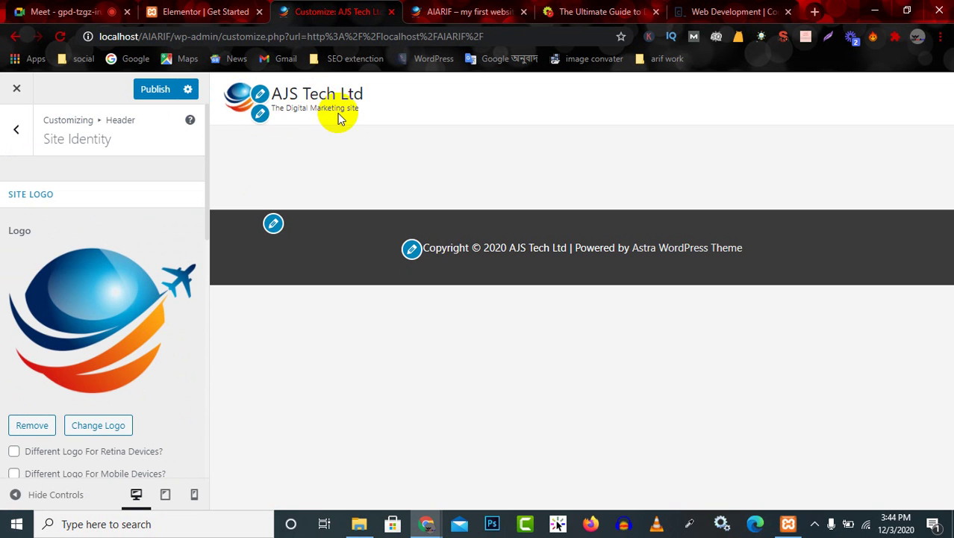
{"action": "left_click", "coordinate": [461, 11]}
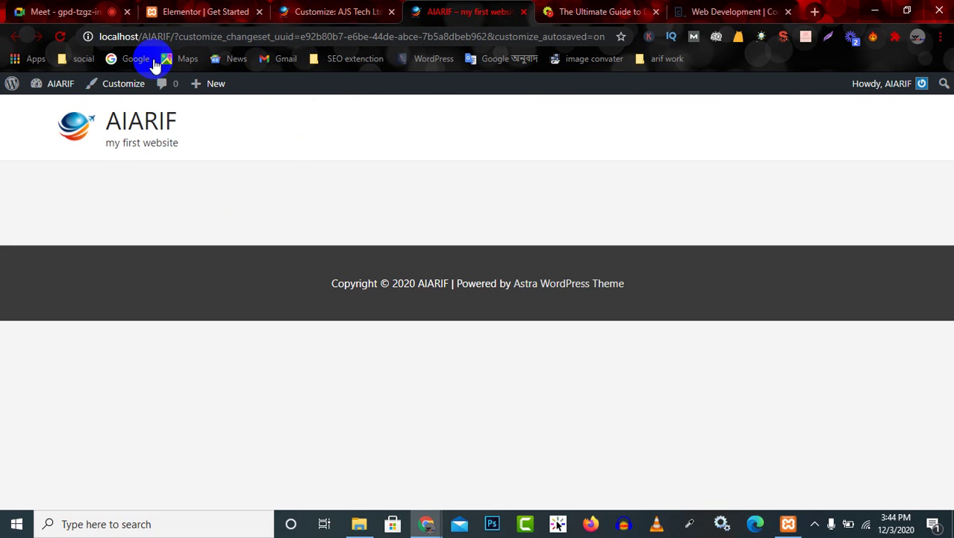
{"action": "left_click", "coordinate": [117, 88]}
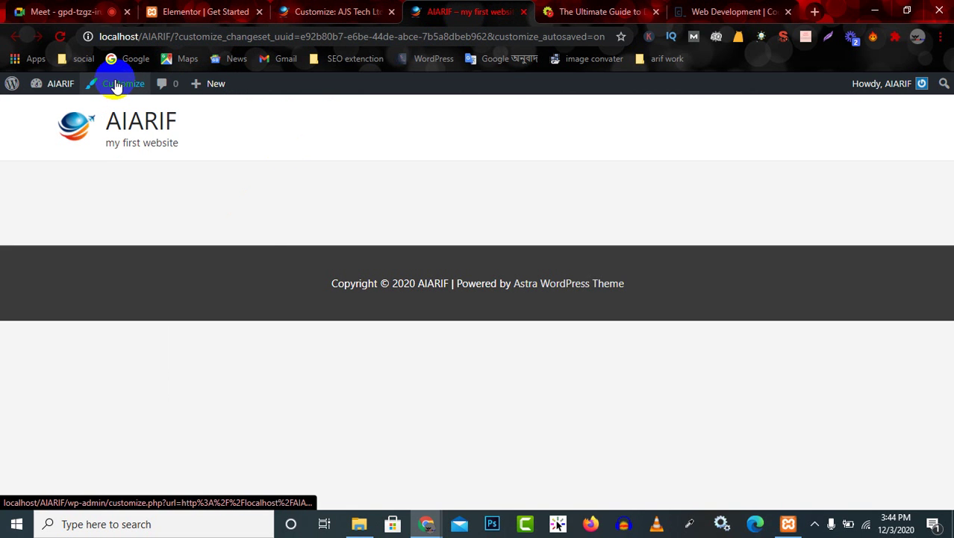
{"action": "left_click", "coordinate": [325, 10]}
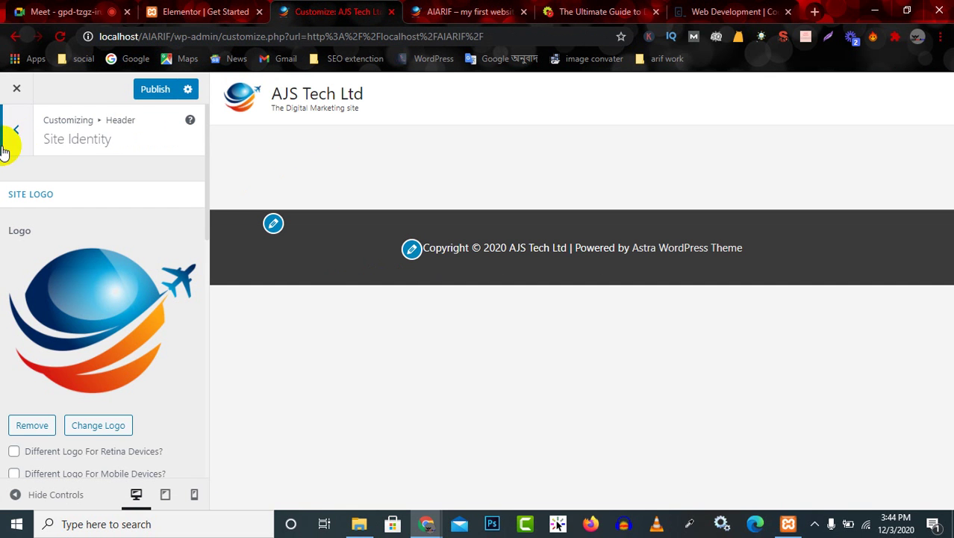
Publish the site identity changes and check the site in its browser tab, leaving the Customizer at its main menu
{"action": "left_click", "coordinate": [161, 91]}
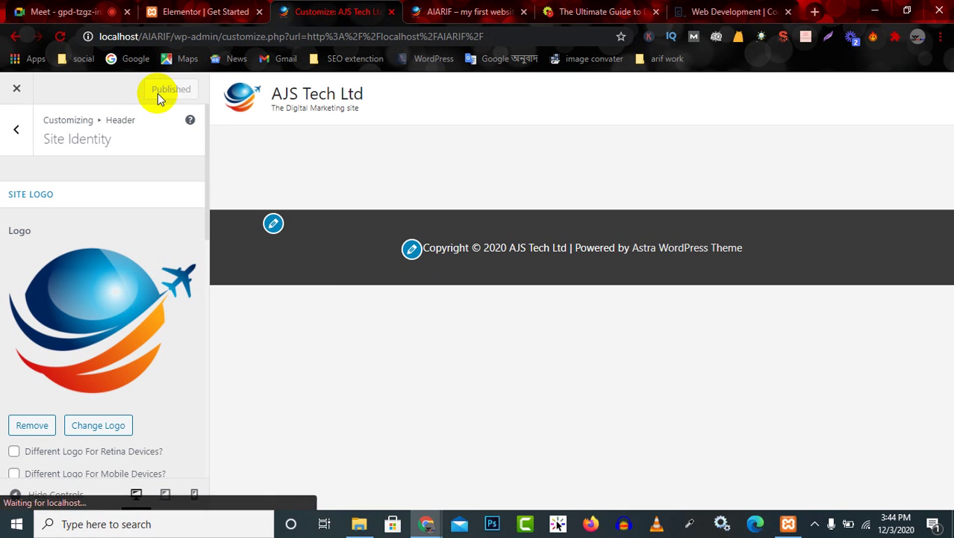
{"action": "left_click", "coordinate": [16, 133]}
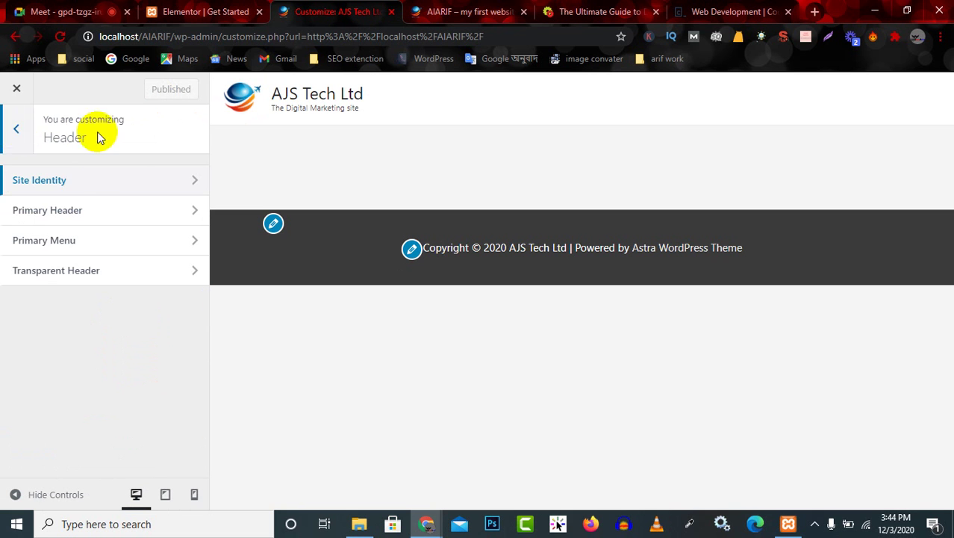
{"action": "left_click", "coordinate": [16, 132]}
{"action": "left_click", "coordinate": [466, 11]}
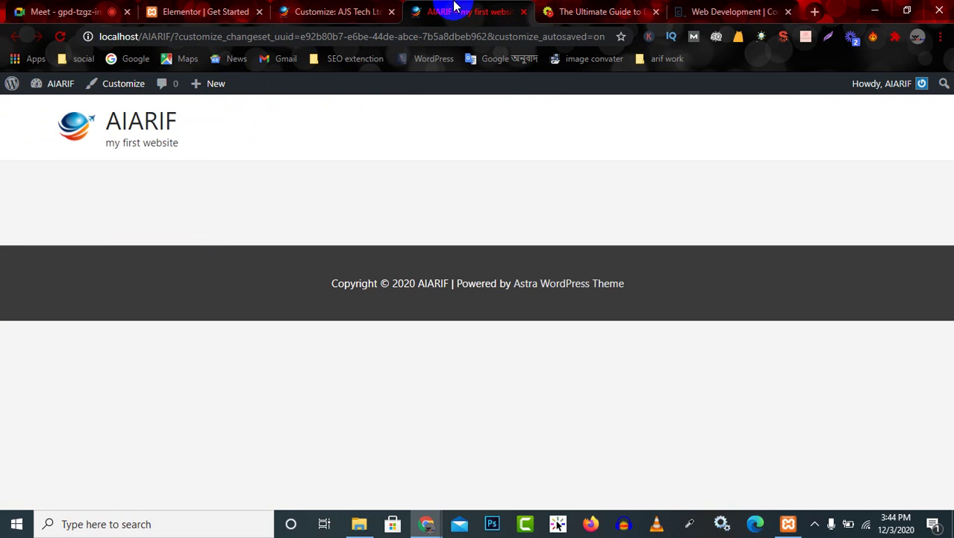
{"action": "left_click", "coordinate": [362, 11]}
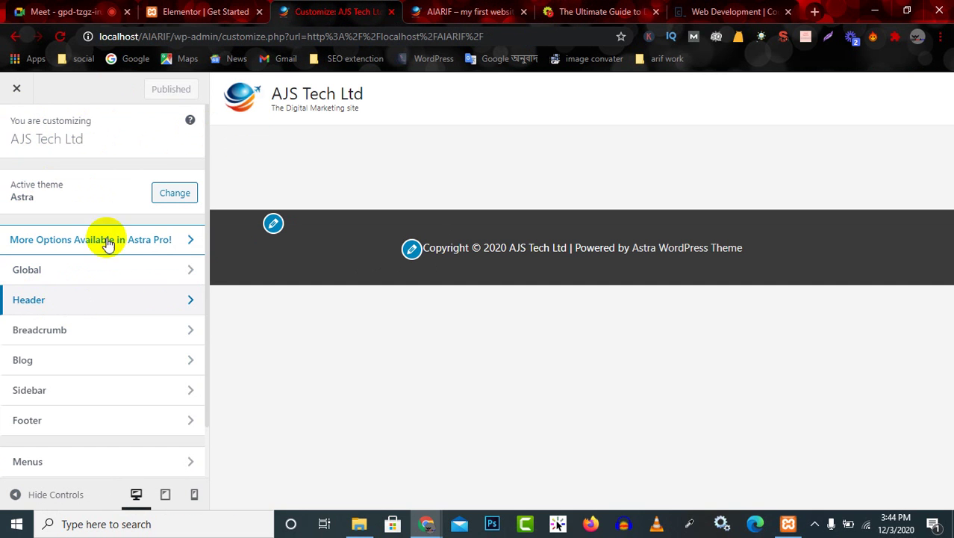
In the Primary Header settings, compare the centred, right and left logo layouts and select the centred-logo layout
{"action": "left_click", "coordinate": [80, 299]}
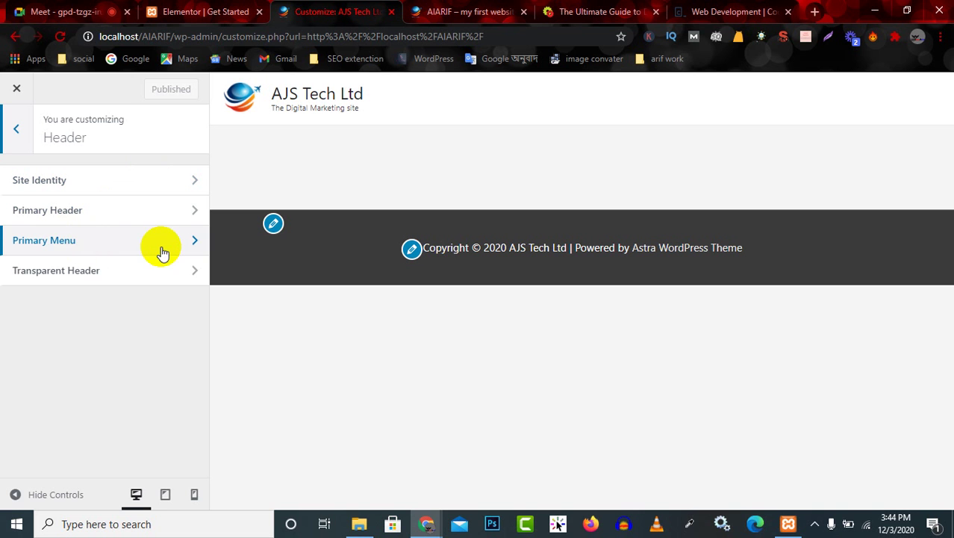
{"action": "left_click", "coordinate": [124, 212]}
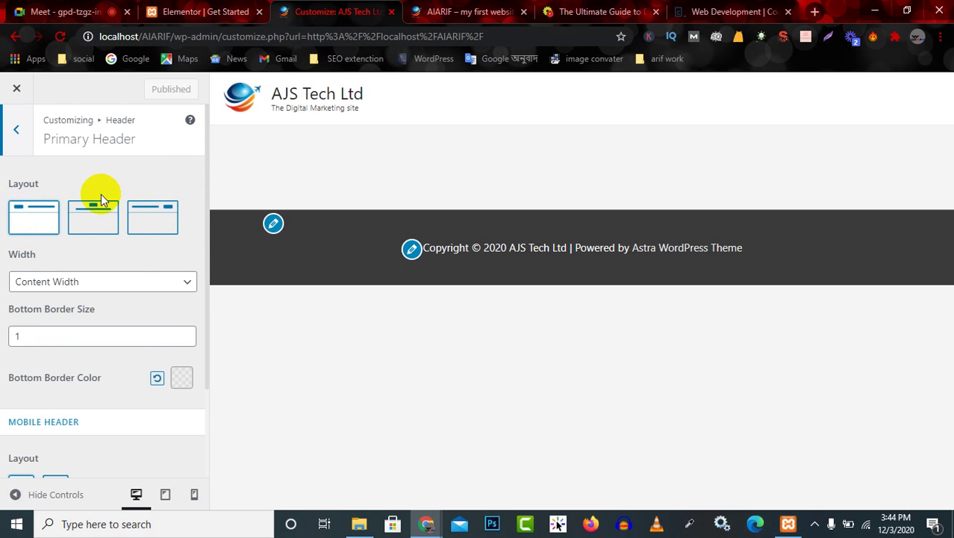
{"action": "left_click", "coordinate": [95, 216]}
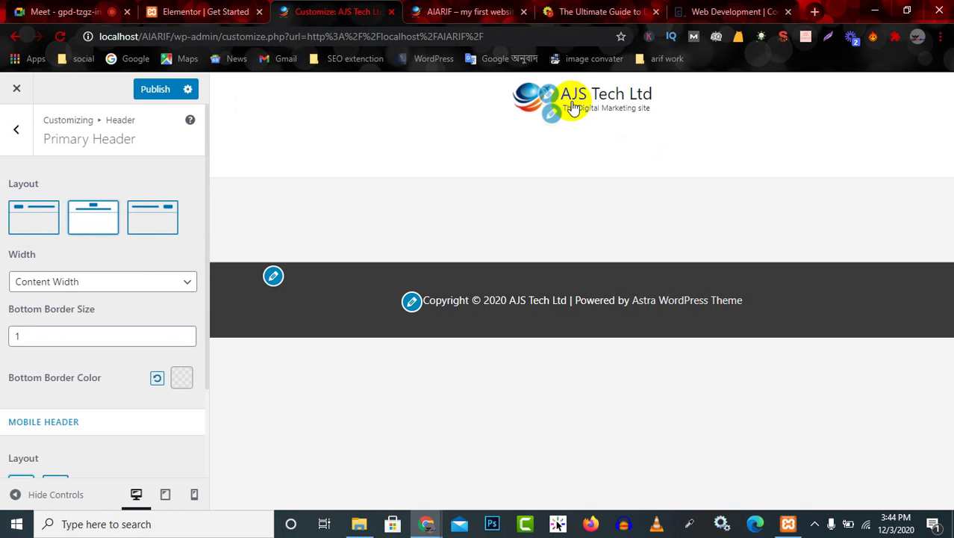
{"action": "left_click", "coordinate": [160, 221]}
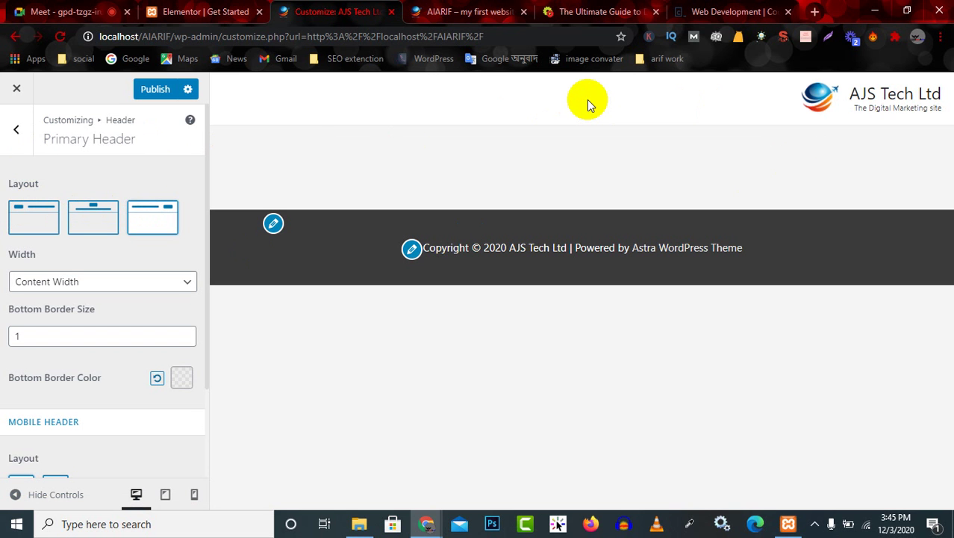
{"action": "left_click", "coordinate": [33, 220]}
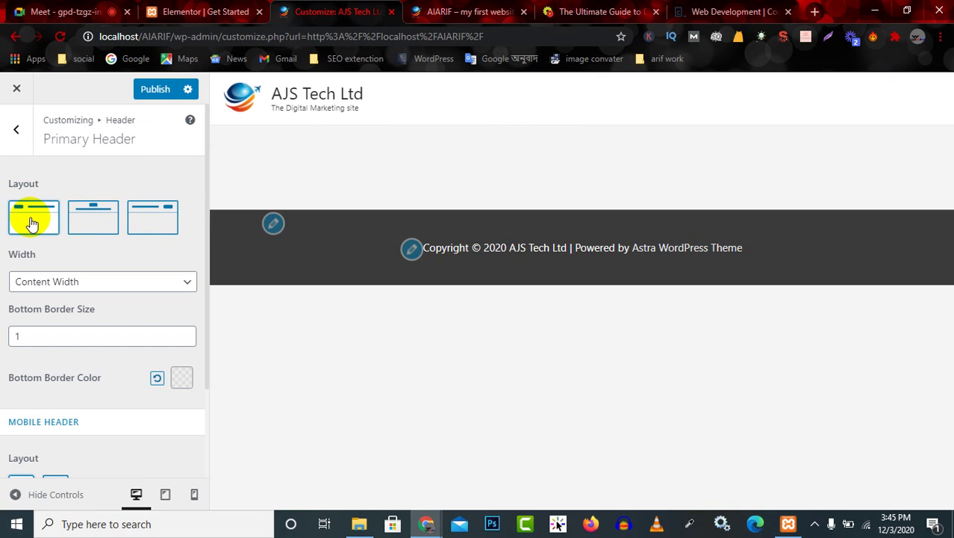
{"action": "left_click", "coordinate": [81, 223]}
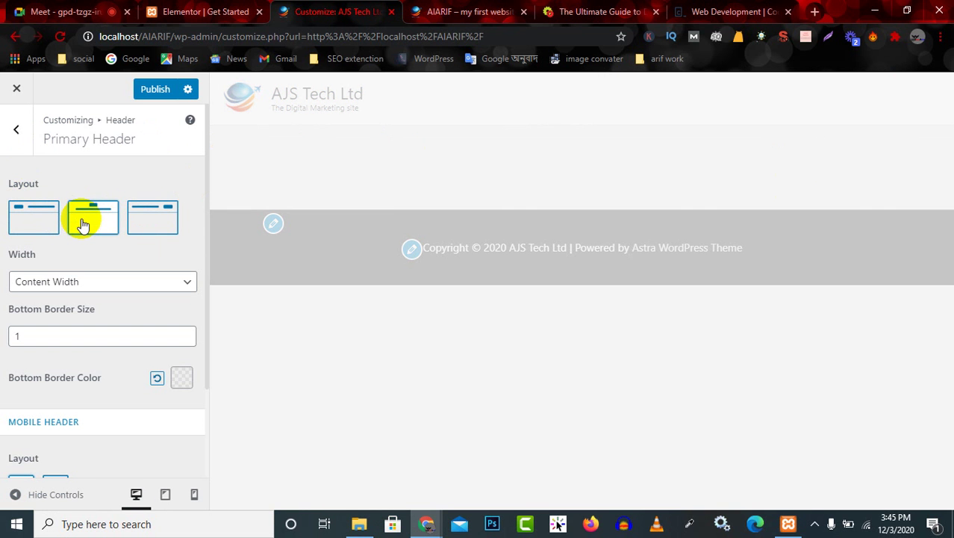
Try the right-logo layout for the primary header, and select the left-logo layout
{"action": "left_click", "coordinate": [153, 216]}
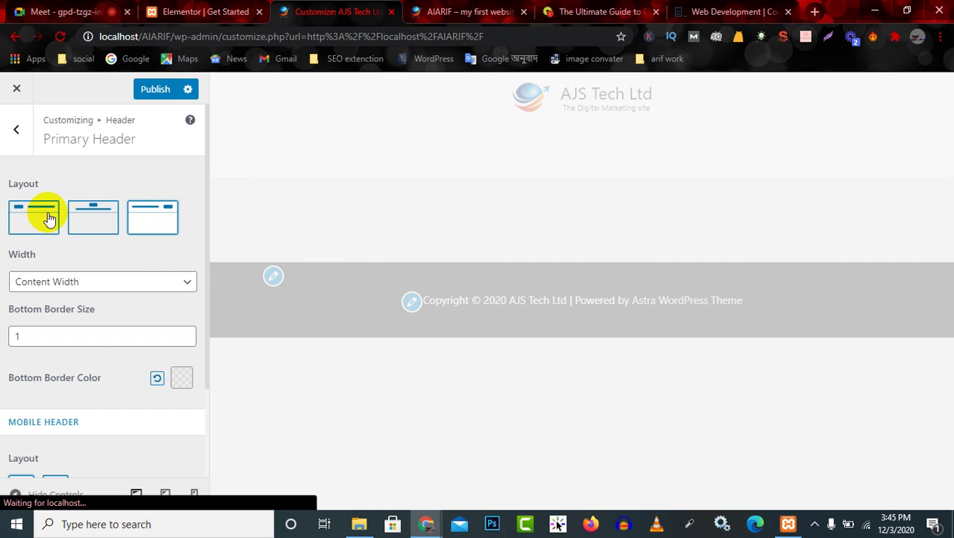
{"action": "left_click", "coordinate": [49, 217]}
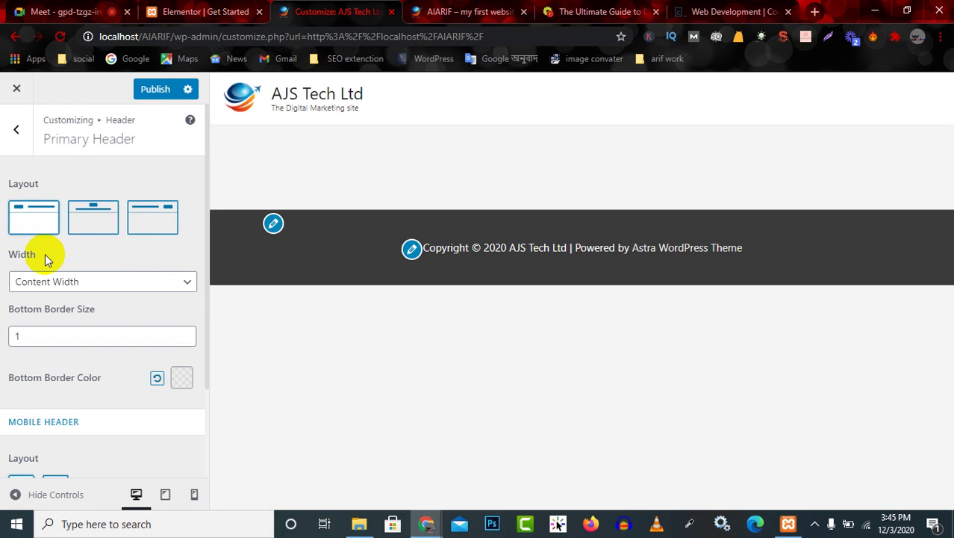
Try the Full Width option for the primary header and return its width to Content Width
{"action": "left_click", "coordinate": [148, 290]}
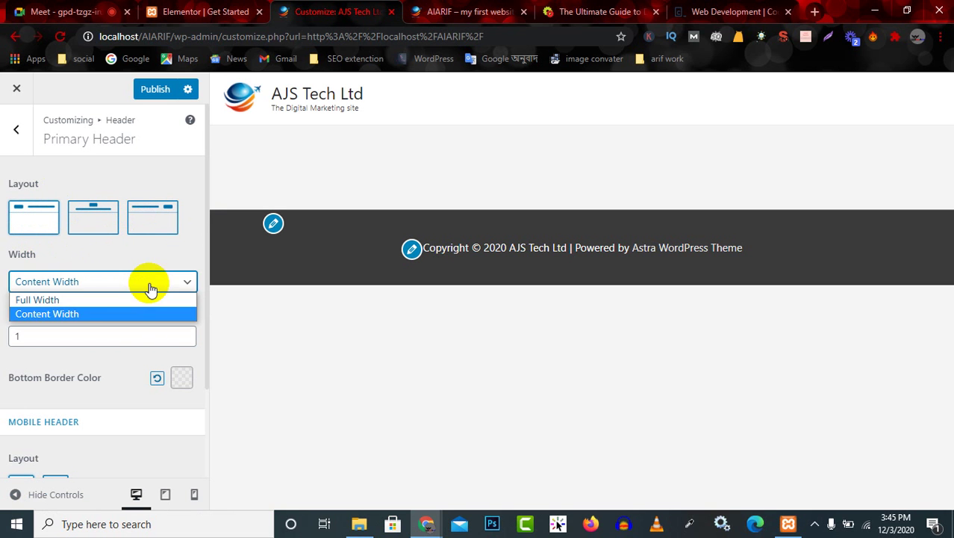
{"action": "left_click", "coordinate": [112, 301]}
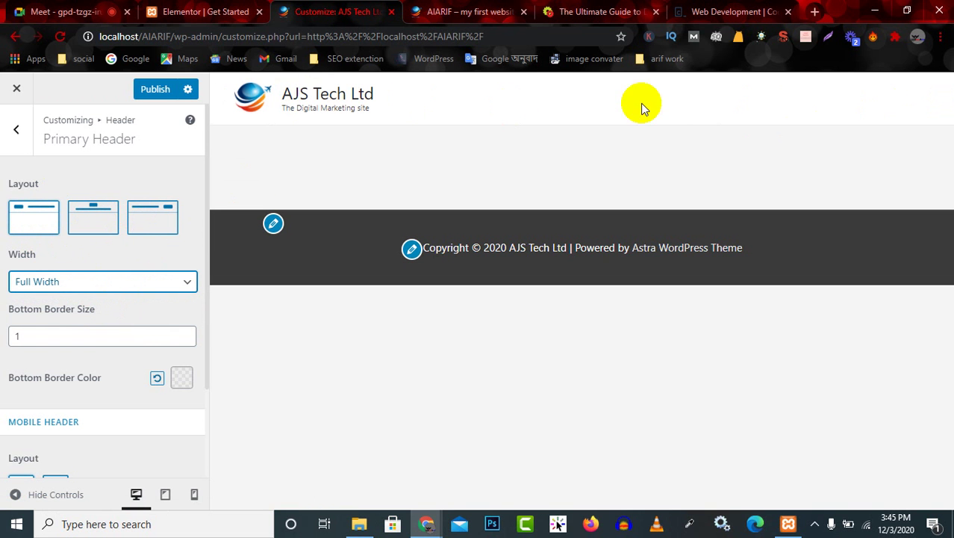
{"action": "left_click", "coordinate": [140, 282]}
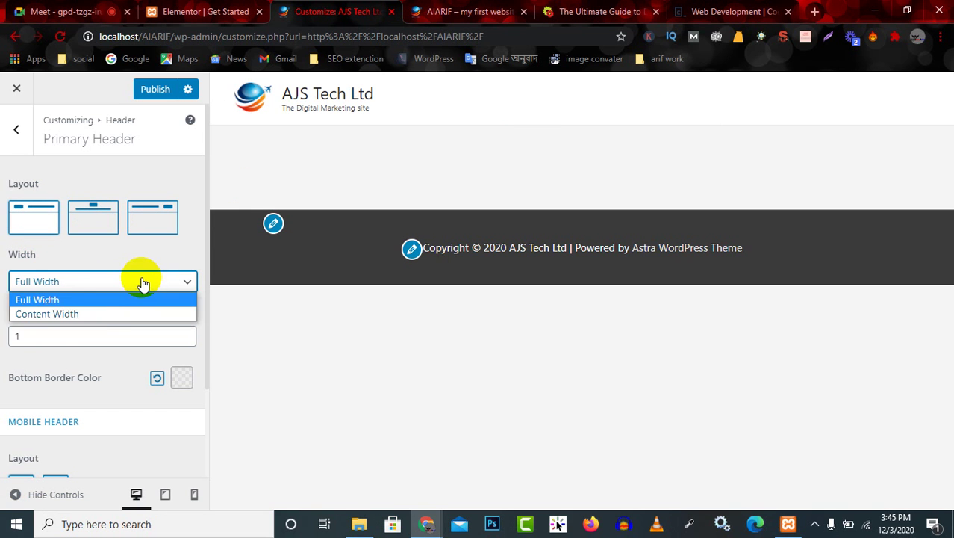
{"action": "left_click", "coordinate": [94, 315]}
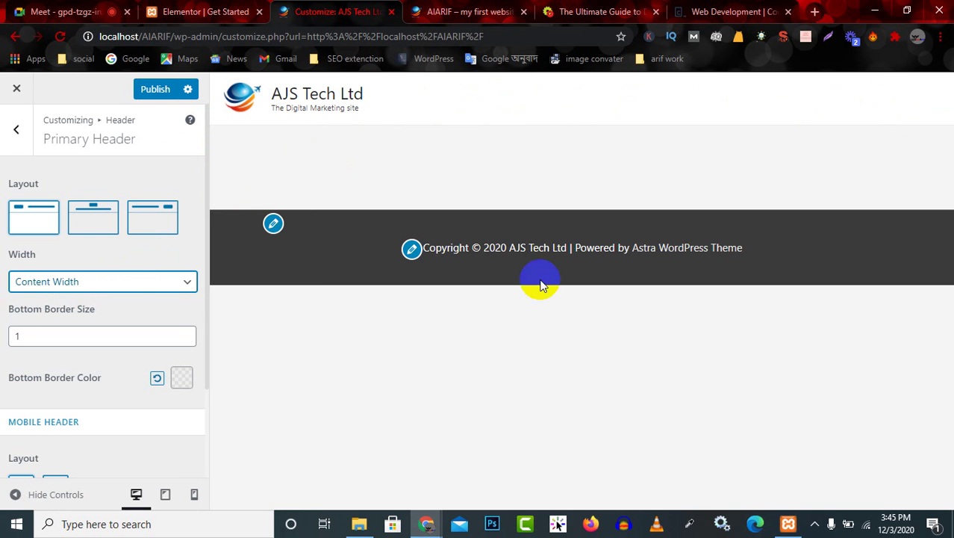
{"action": "left_click", "coordinate": [138, 281]}
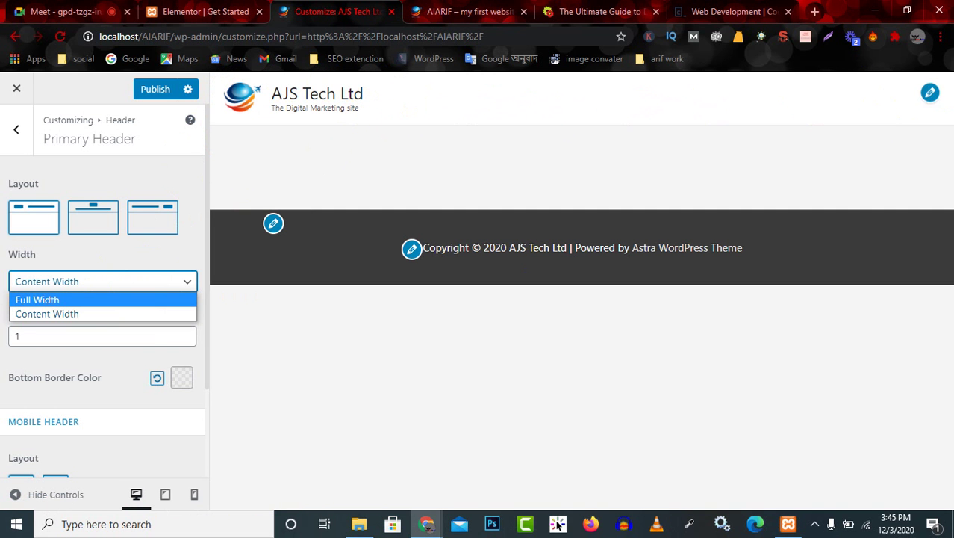
Open the Primary Menu settings from the header preview, look through them, and return to the Primary Header settings
{"action": "left_click", "coordinate": [930, 94]}
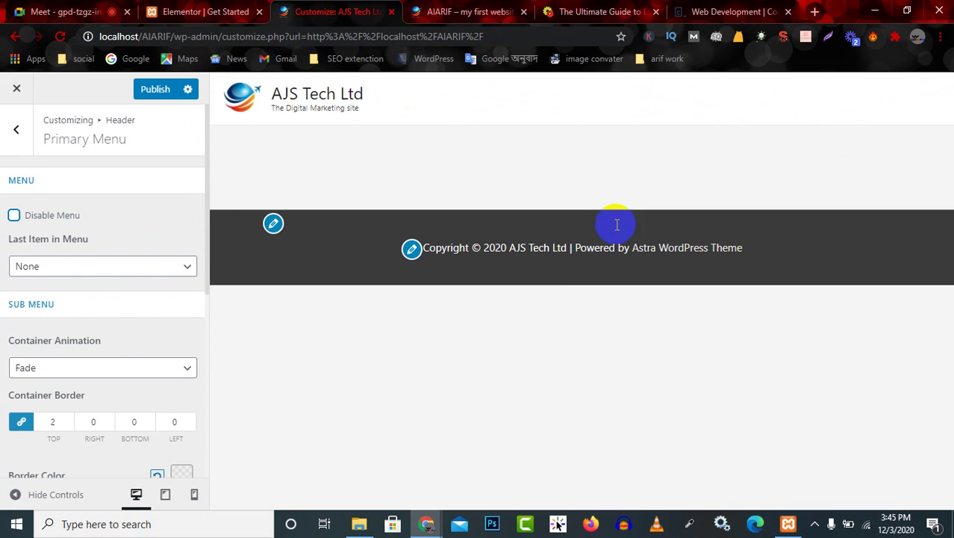
{"action": "scroll", "coordinate": [116, 396], "scroll_direction": "down", "scroll_amount": 3}
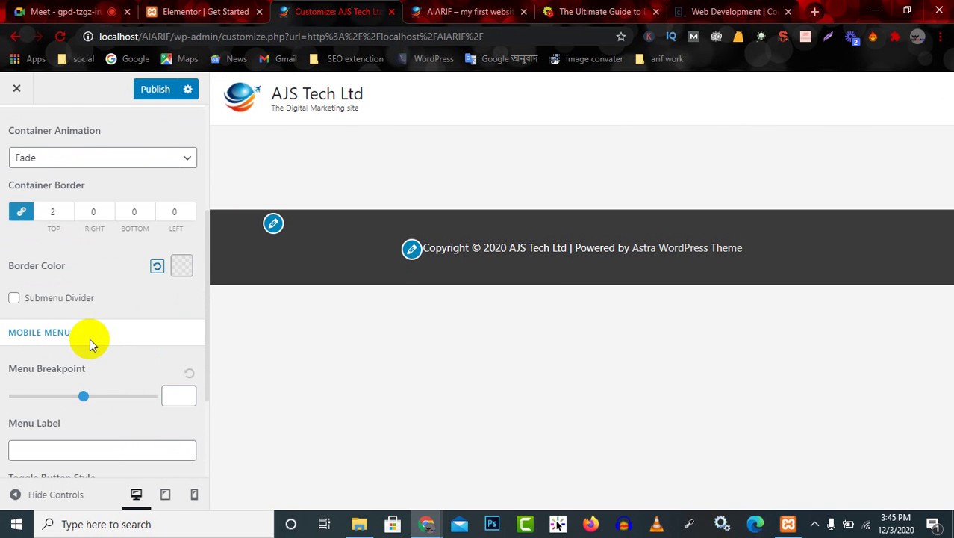
{"action": "scroll", "coordinate": [87, 341], "scroll_direction": "down", "scroll_amount": 1}
{"action": "scroll", "coordinate": [76, 399], "scroll_direction": "up", "scroll_amount": 3}
{"action": "scroll", "coordinate": [76, 399], "scroll_direction": "up", "scroll_amount": 1}
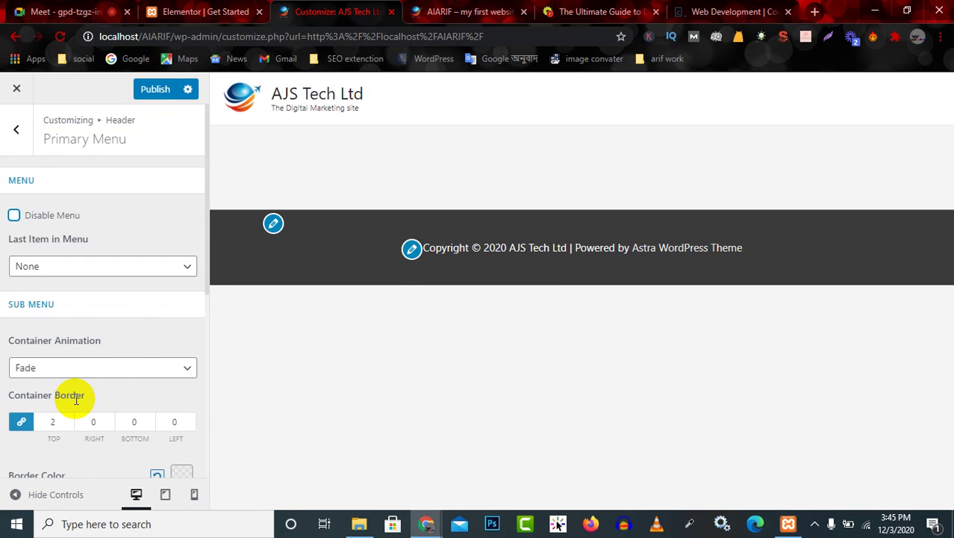
{"action": "left_click", "coordinate": [18, 136]}
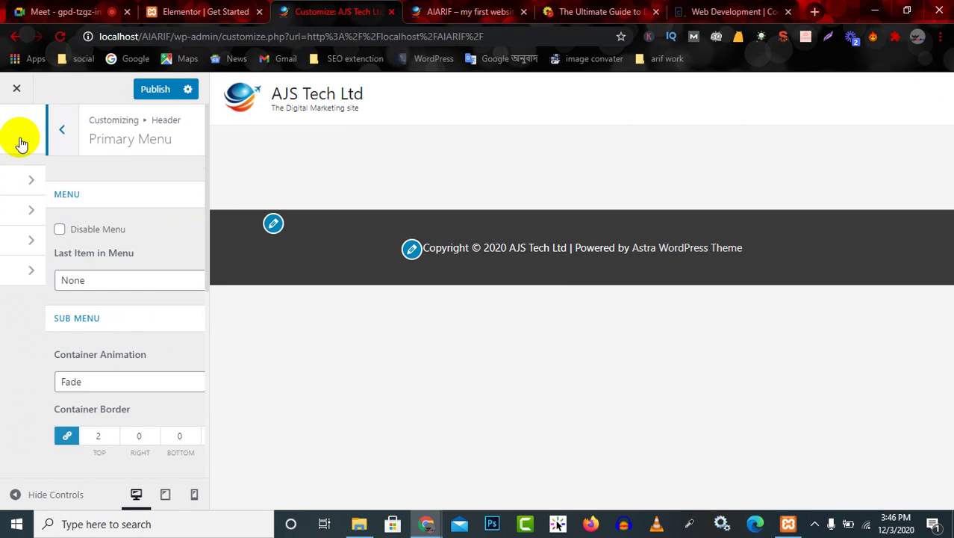
{"action": "left_click", "coordinate": [100, 217]}
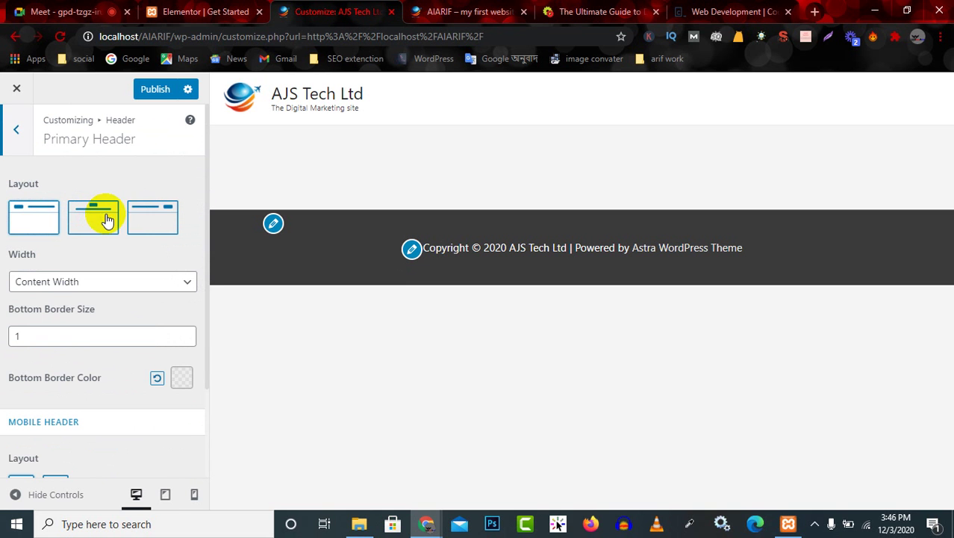
{"action": "scroll", "coordinate": [82, 257], "scroll_direction": "down", "scroll_amount": 1}
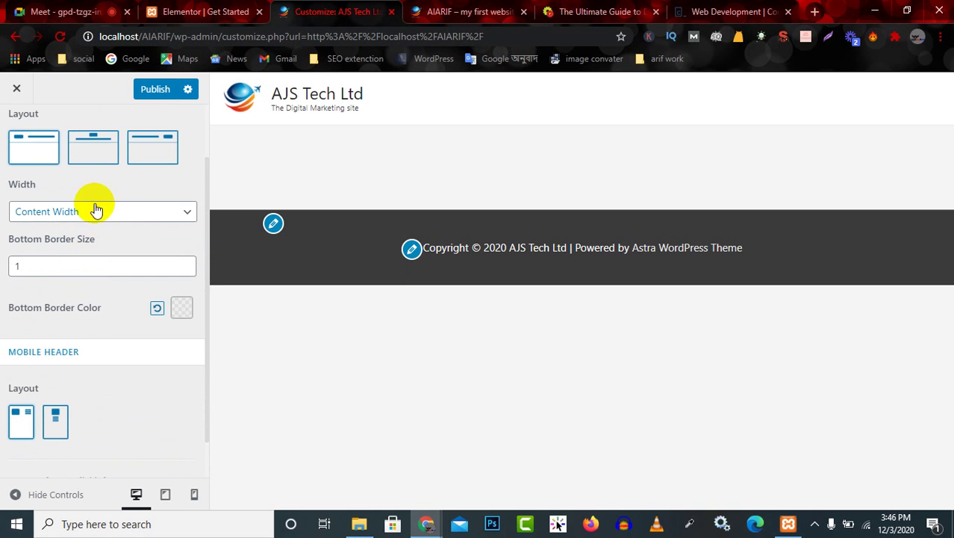
{"action": "scroll", "coordinate": [85, 377], "scroll_direction": "down", "scroll_amount": 1}
{"action": "scroll", "coordinate": [90, 372], "scroll_direction": "up", "scroll_amount": 2}
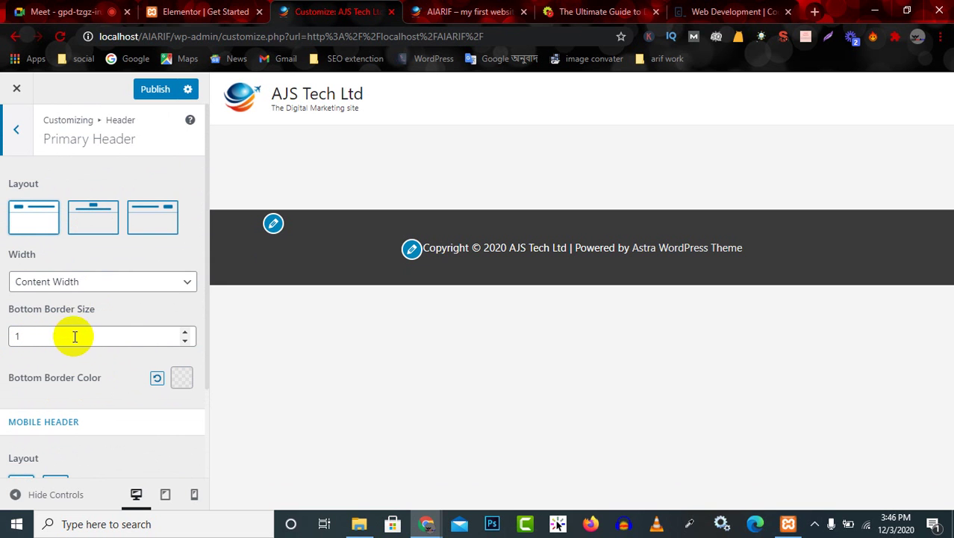
Try a much thicker header bottom border by raising its size to 28
{"action": "left_click", "coordinate": [187, 333]}
{"action": "left_click", "coordinate": [188, 333]}
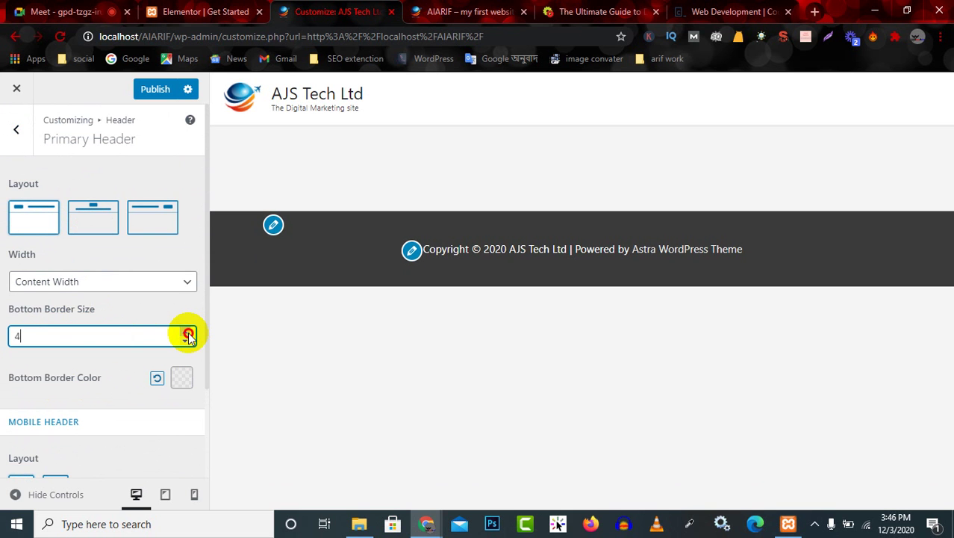
{"action": "double_click", "coordinate": [187, 334]}
{"action": "double_click", "coordinate": [188, 334]}
{"action": "double_click", "coordinate": [187, 334]}
{"action": "triple_click", "coordinate": [188, 334]}
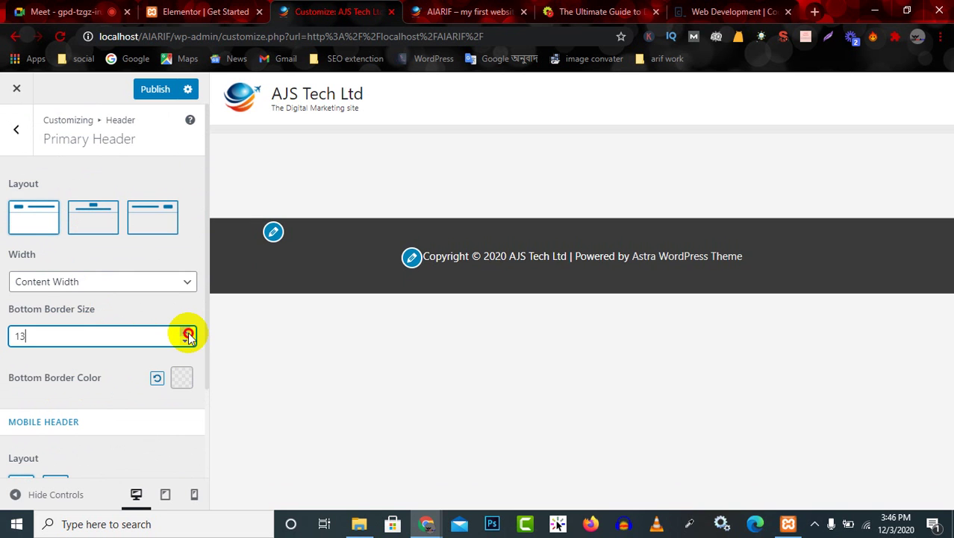
{"action": "double_click", "coordinate": [187, 333]}
{"action": "double_click", "coordinate": [187, 333]}
{"action": "triple_click", "coordinate": [187, 334]}
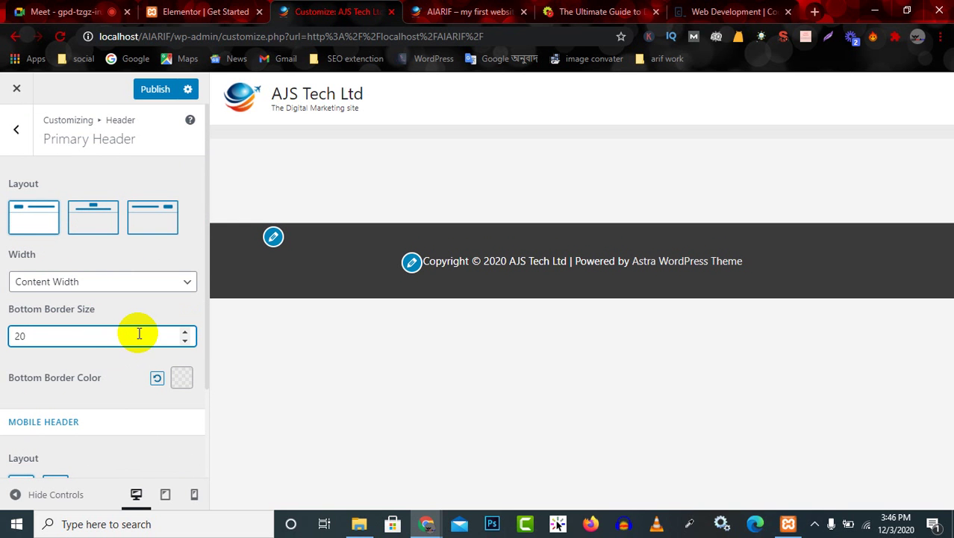
{"action": "key", "text": "Up"}
{"action": "key", "text": "Up"}
{"action": "key", "text": "Up"}
{"action": "key", "text": "Up"}
{"action": "key", "text": "Up"}
{"action": "key", "text": "Up"}
{"action": "key", "text": "Up"}
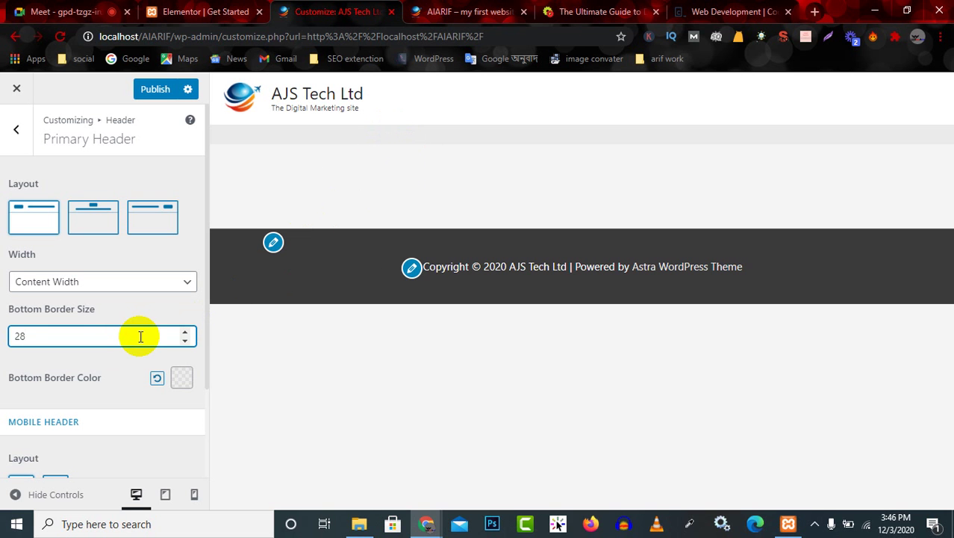
Reduce the header's bottom border to 0 to compare, and set its size to 2
{"action": "scroll", "coordinate": [141, 338], "scroll_direction": "down", "scroll_amount": 10}
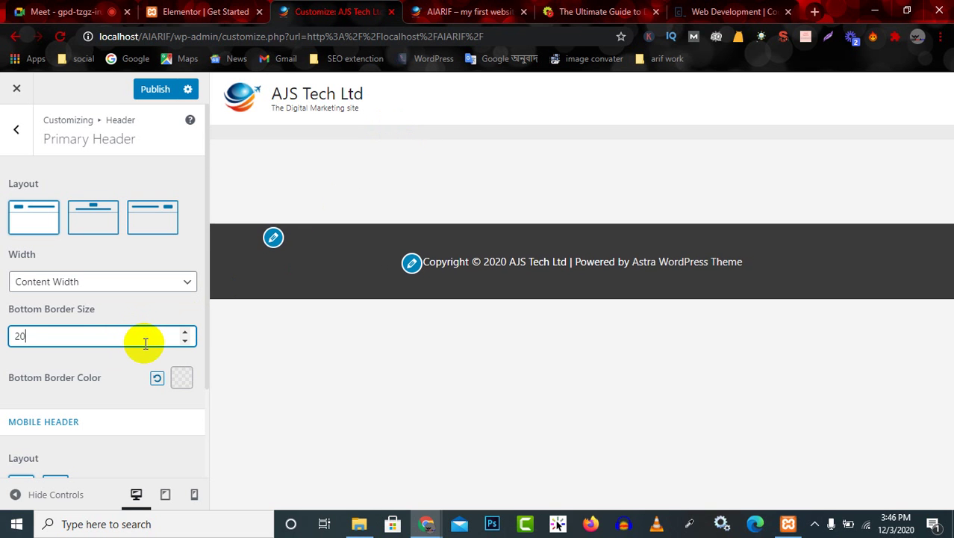
{"action": "scroll", "coordinate": [145, 343], "scroll_direction": "down", "scroll_amount": 9}
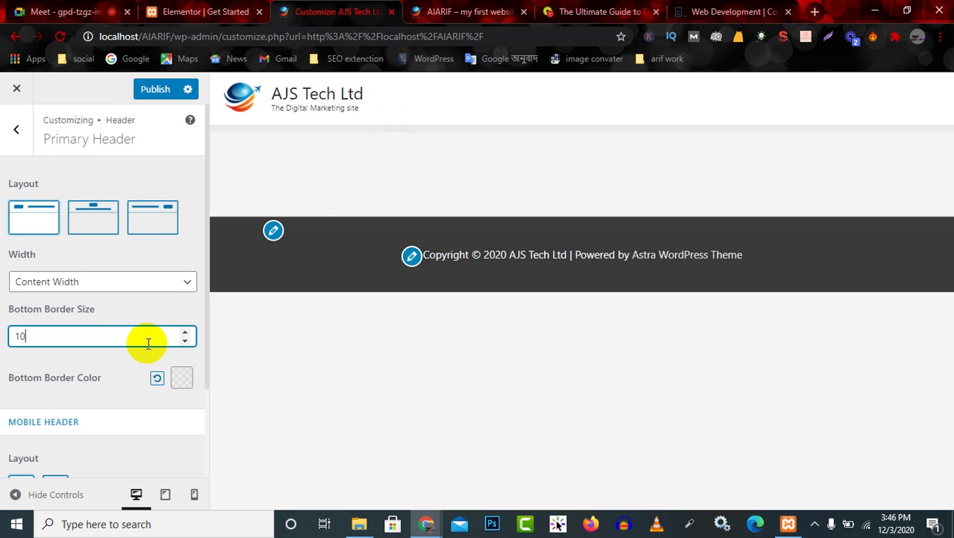
{"action": "scroll", "coordinate": [145, 341], "scroll_direction": "down", "scroll_amount": 8}
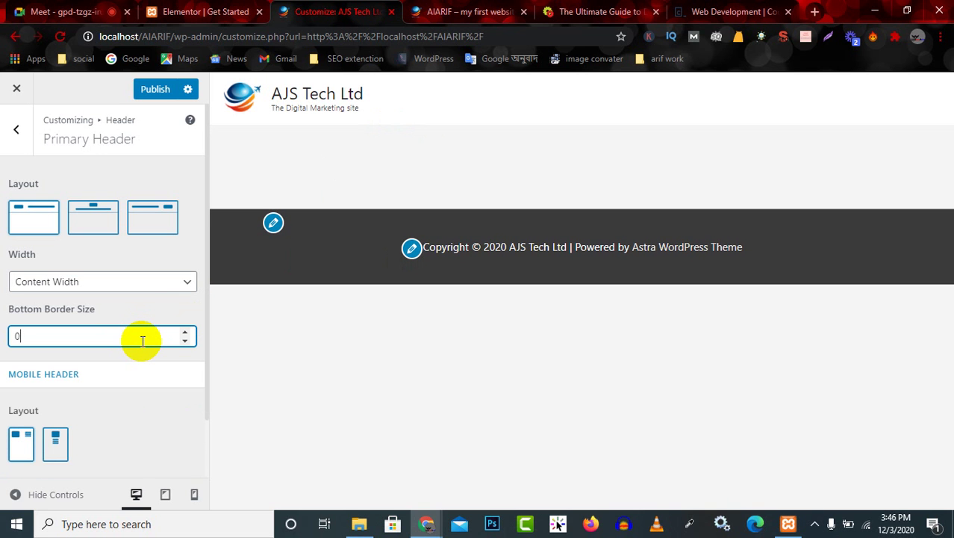
{"action": "scroll", "coordinate": [142, 340], "scroll_direction": "up", "scroll_amount": 2}
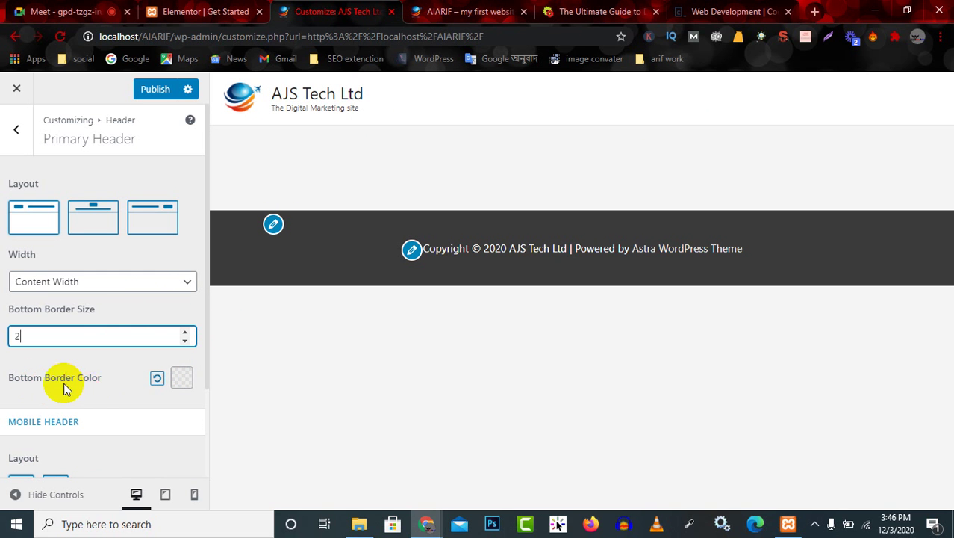
Try red and the near-white #fbfdff as the header's bottom border colour, and reset it to the default
{"action": "left_click", "coordinate": [180, 386]}
{"action": "left_click_drag", "start_coordinate": [142, 441], "coordinate": [187, 398]}
{"action": "left_click", "coordinate": [150, 432]}
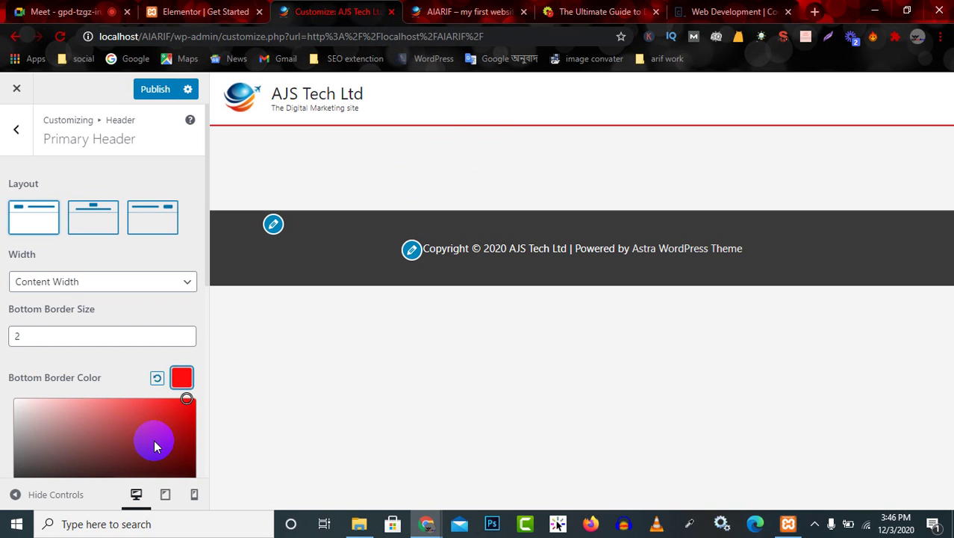
{"action": "scroll", "coordinate": [154, 446], "scroll_direction": "down", "scroll_amount": 2}
{"action": "left_click_drag", "start_coordinate": [64, 373], "coordinate": [132, 376]}
{"action": "left_click_drag", "start_coordinate": [186, 298], "coordinate": [17, 260]}
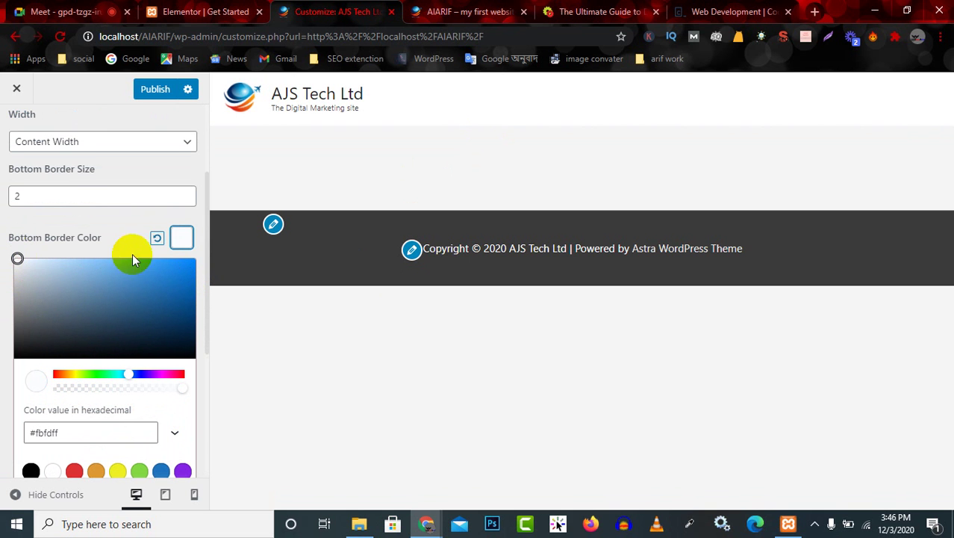
{"action": "left_click", "coordinate": [157, 240]}
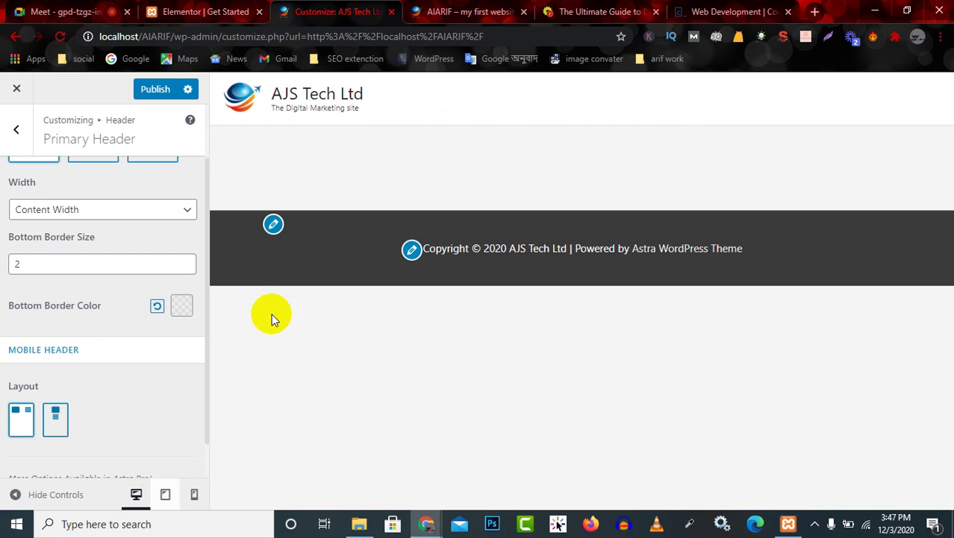
In the mobile preview, try the stacked mobile header layout and switch back to the Inline layout
{"action": "left_click", "coordinate": [193, 497]}
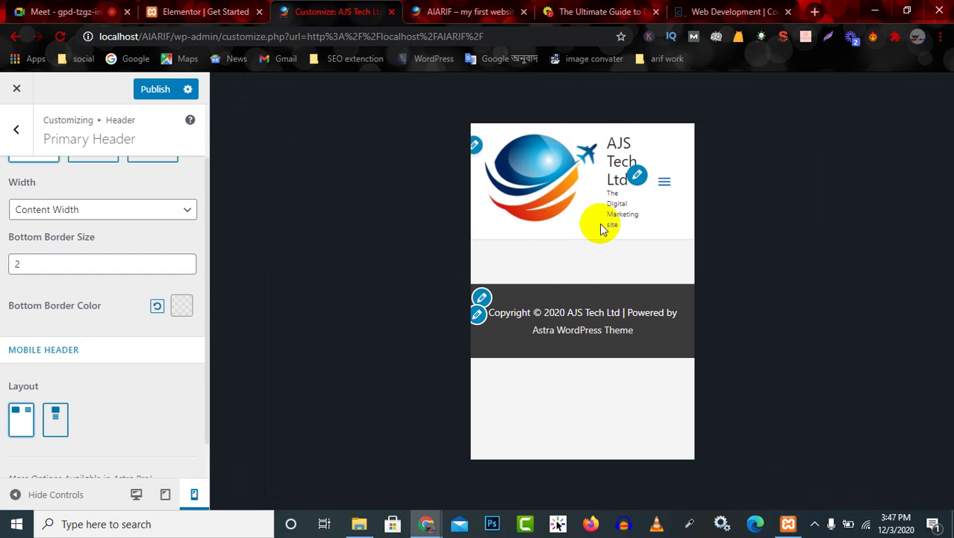
{"action": "left_click", "coordinate": [55, 422]}
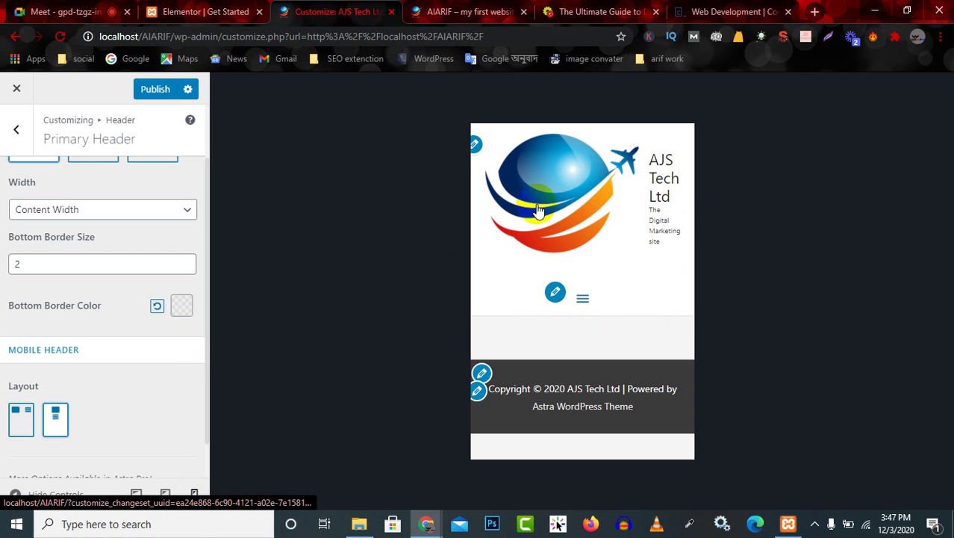
{"action": "scroll", "coordinate": [137, 460], "scroll_direction": "down", "scroll_amount": 1}
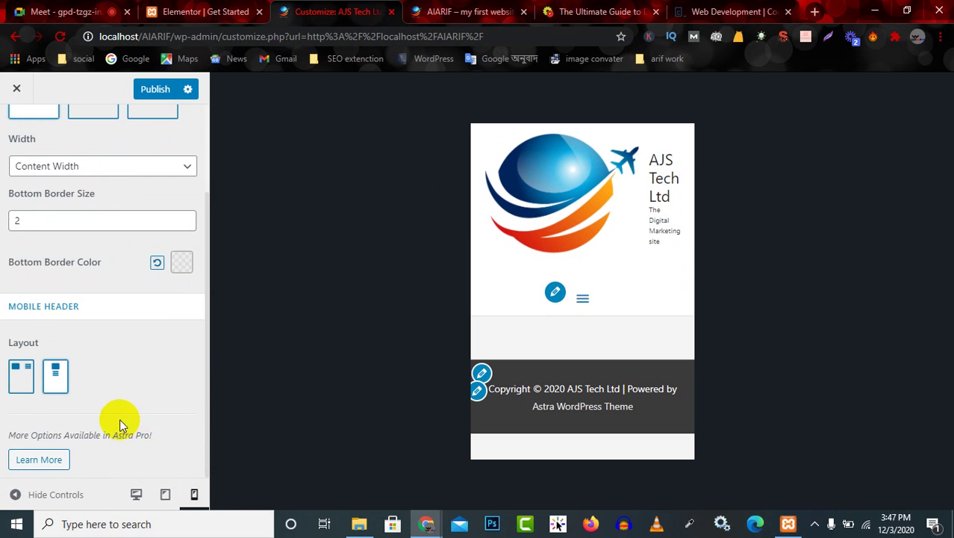
{"action": "scroll", "coordinate": [120, 403], "scroll_direction": "up", "scroll_amount": 3}
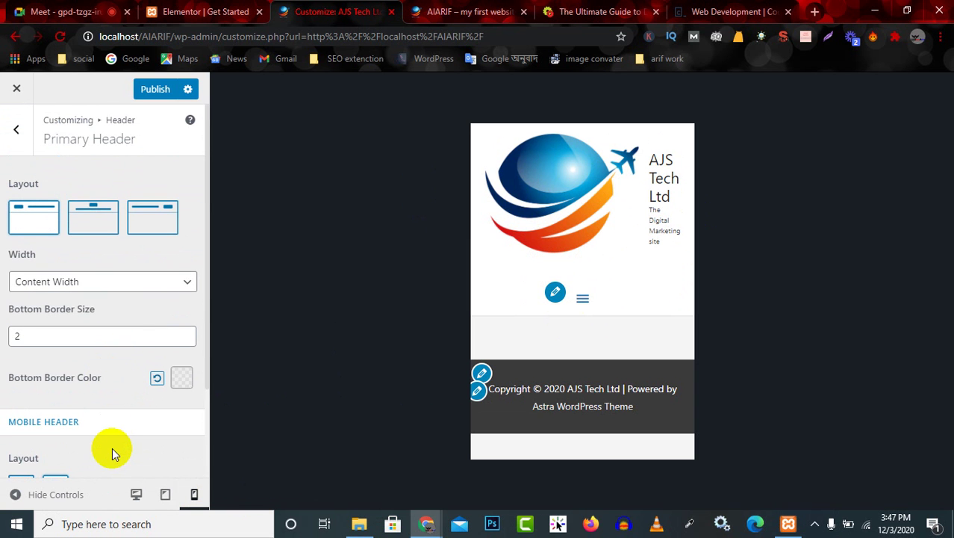
{"action": "scroll", "coordinate": [117, 447], "scroll_direction": "down", "scroll_amount": 3}
{"action": "scroll", "coordinate": [135, 374], "scroll_direction": "up", "scroll_amount": 3}
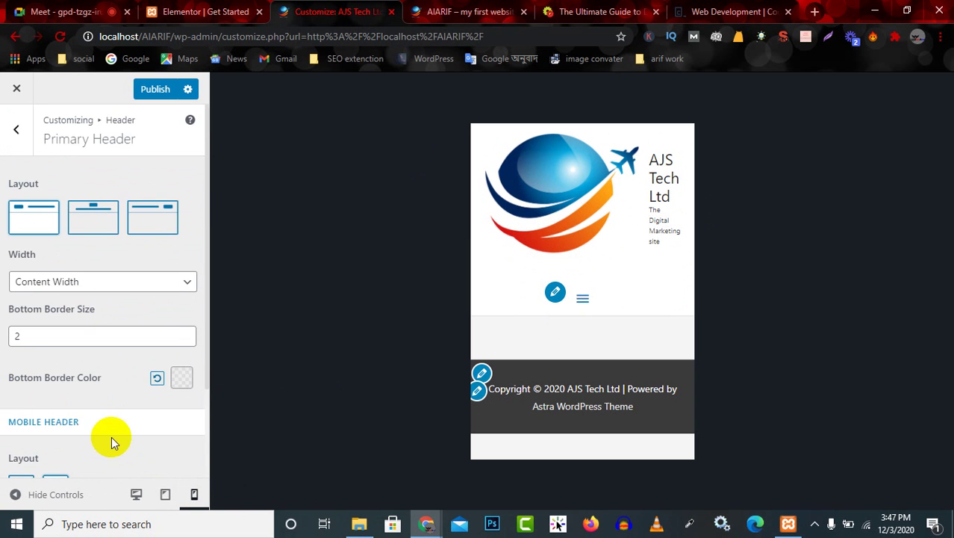
{"action": "scroll", "coordinate": [114, 436], "scroll_direction": "down", "scroll_amount": 3}
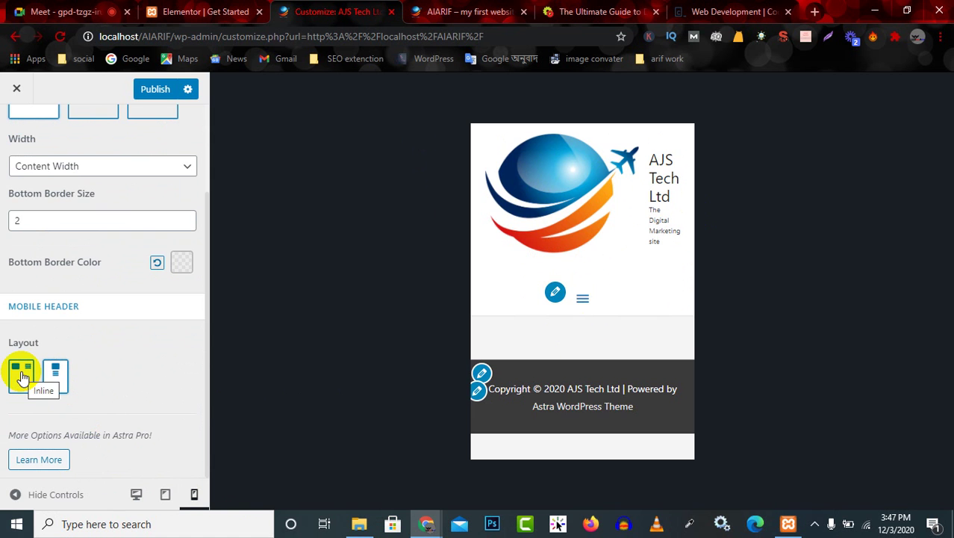
{"action": "left_click", "coordinate": [22, 377]}
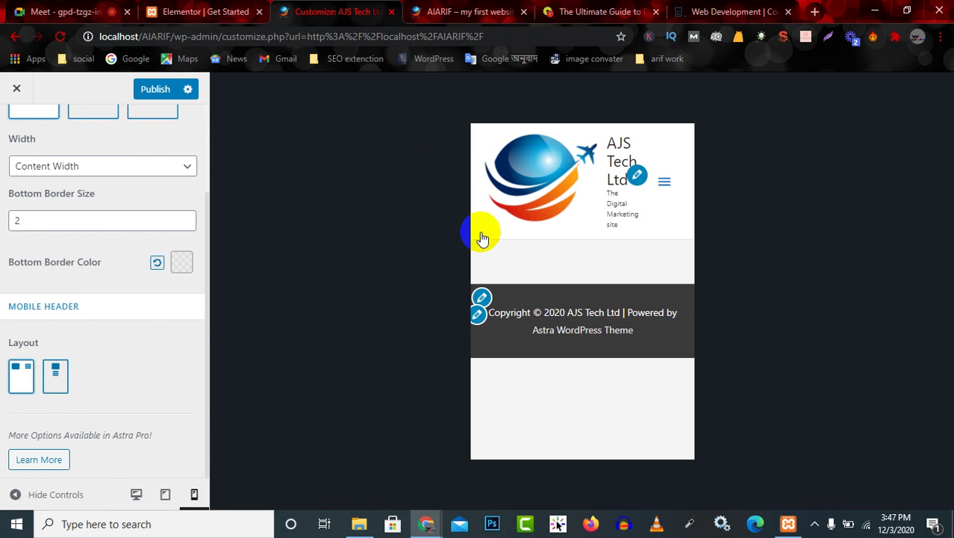
Test the hamburger menu in the mobile preview and return to the desktop preview of the primary header
{"action": "left_click", "coordinate": [666, 183]}
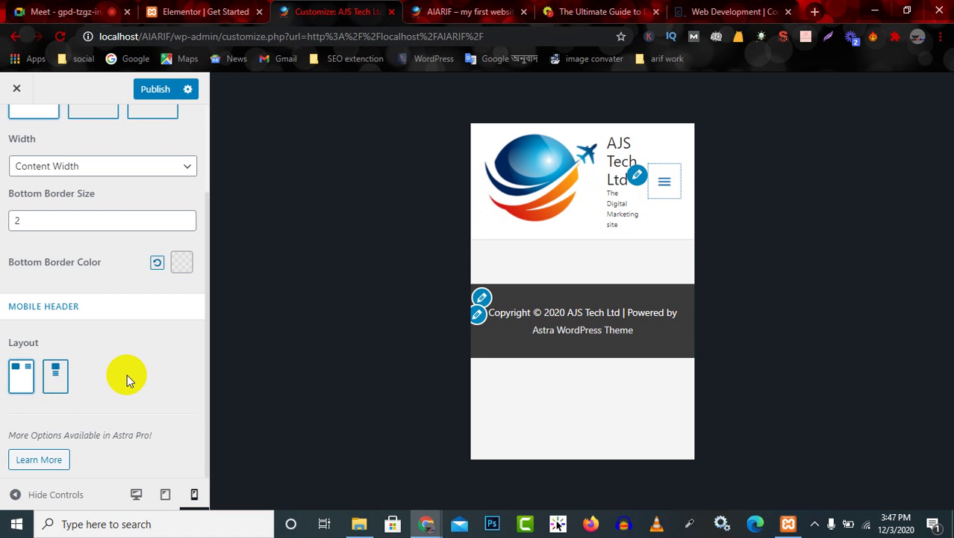
{"action": "left_click", "coordinate": [135, 496]}
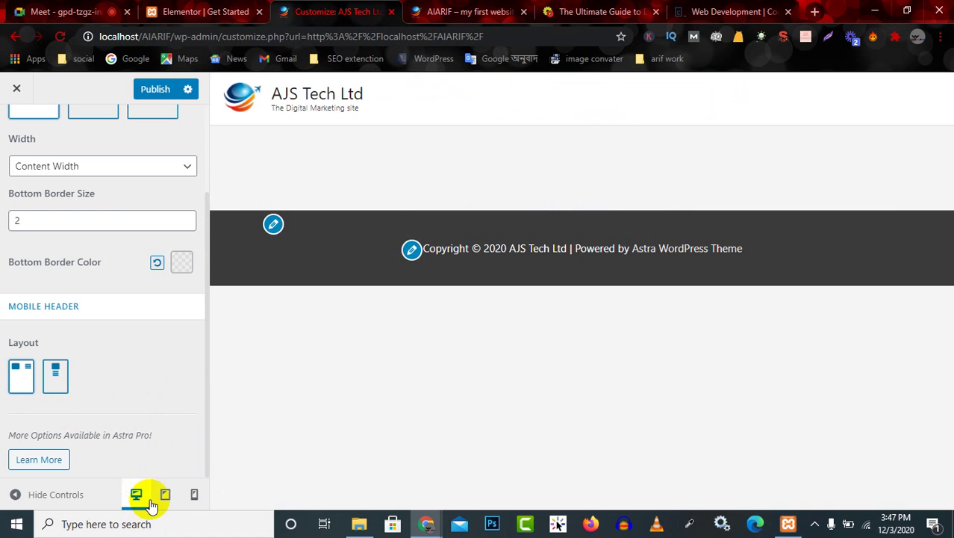
{"action": "scroll", "coordinate": [122, 360], "scroll_direction": "up", "scroll_amount": 2}
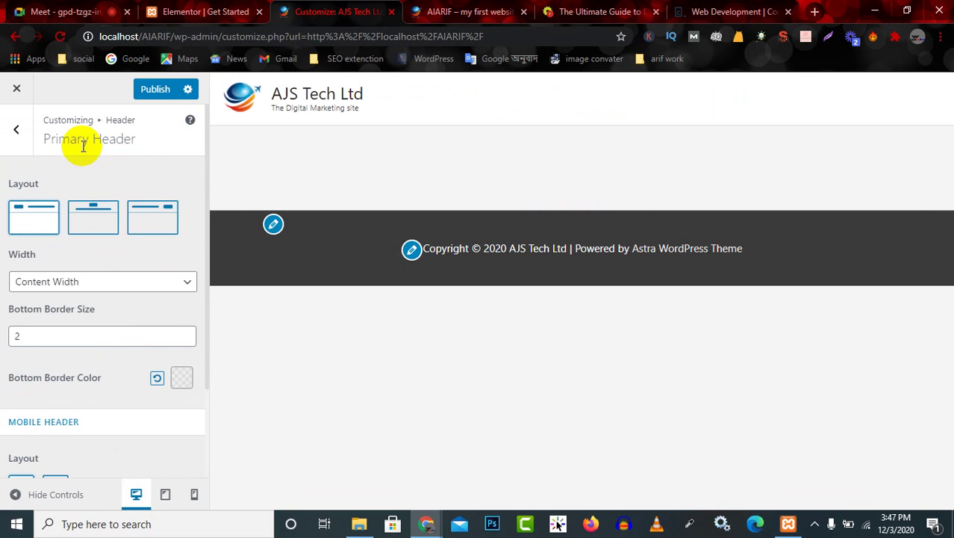
Return to the header's Site Identity settings and set the logo width for mobile devices to 50
{"action": "left_click", "coordinate": [18, 133]}
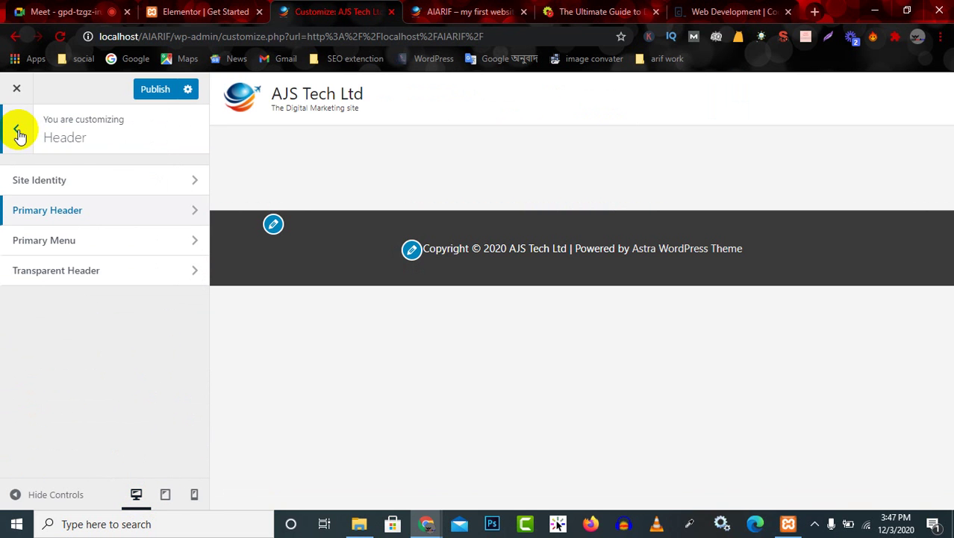
{"action": "left_click", "coordinate": [131, 188]}
{"action": "scroll", "coordinate": [112, 300], "scroll_direction": "down", "scroll_amount": 7}
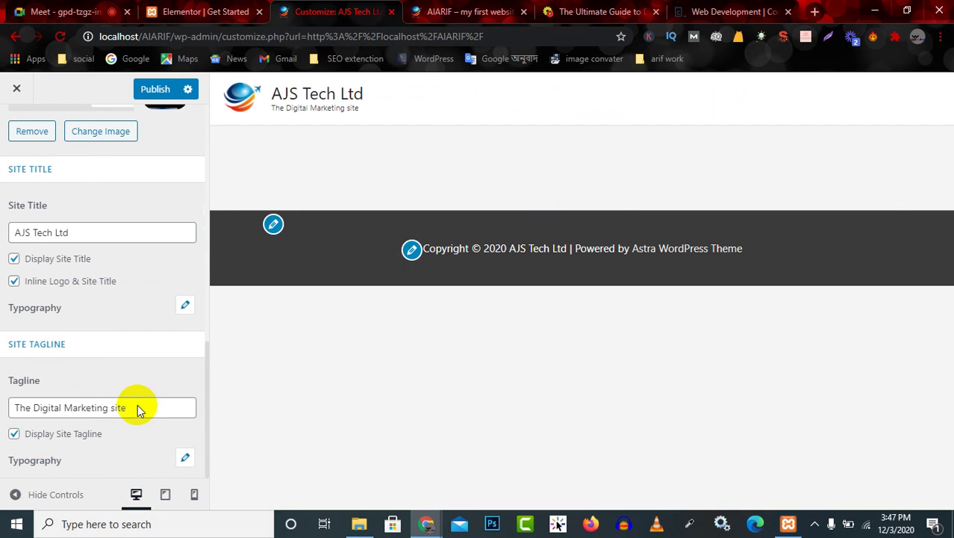
{"action": "left_click", "coordinate": [194, 495]}
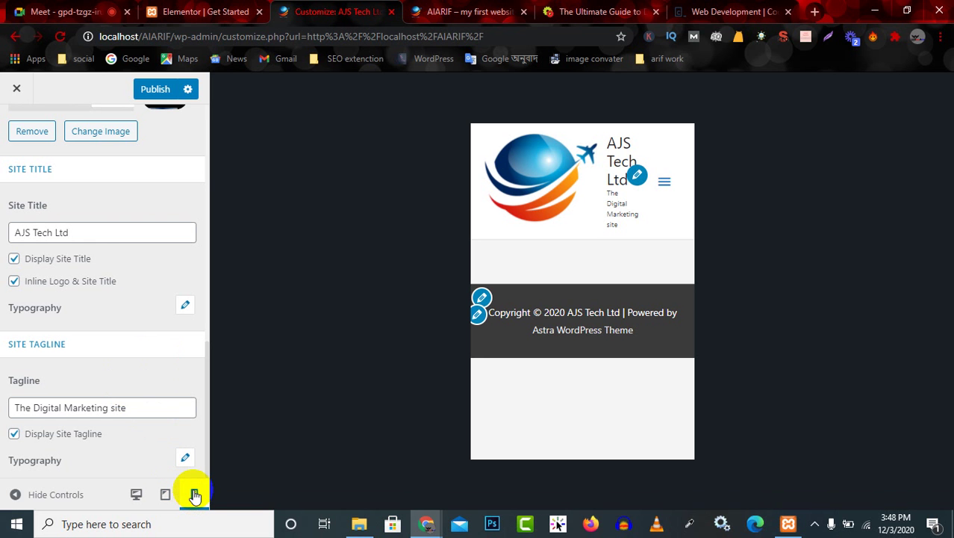
{"action": "scroll", "coordinate": [93, 279], "scroll_direction": "up", "scroll_amount": 10}
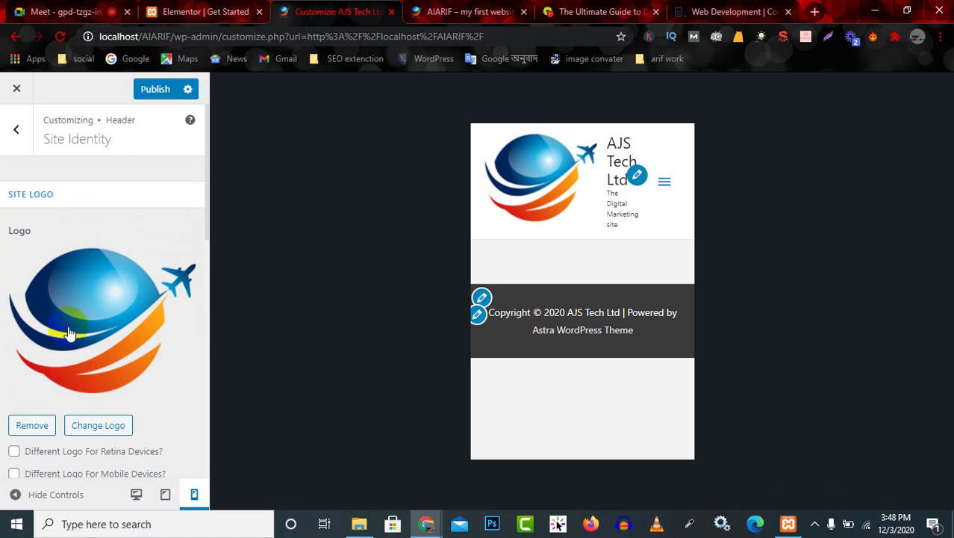
{"action": "scroll", "coordinate": [68, 333], "scroll_direction": "down", "scroll_amount": 5}
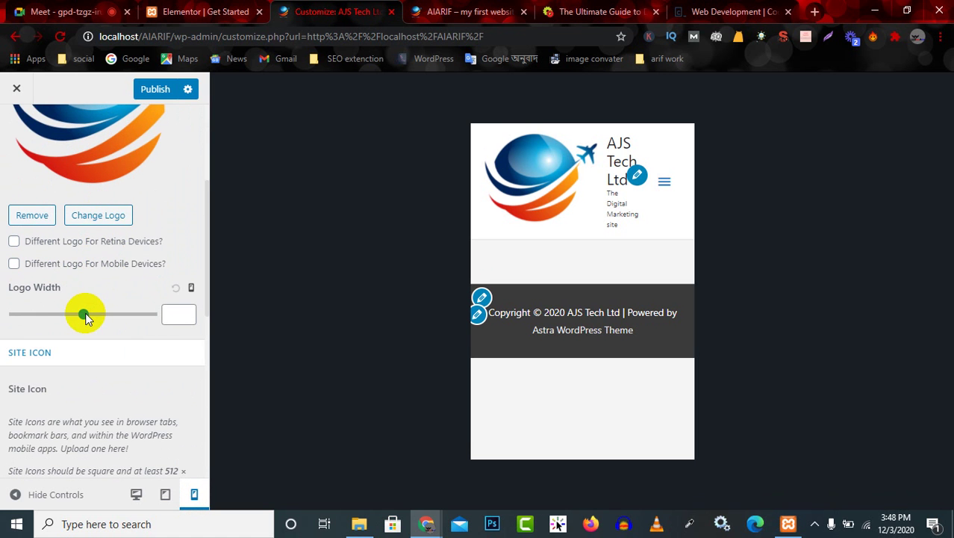
{"action": "left_click_drag", "start_coordinate": [85, 316], "coordinate": [26, 314]}
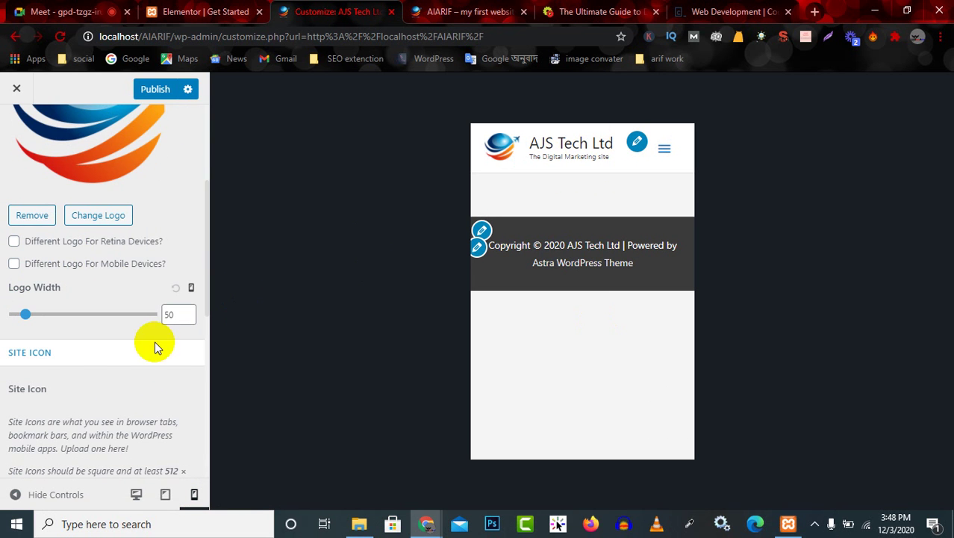
{"action": "scroll", "coordinate": [76, 390], "scroll_direction": "down", "scroll_amount": 5}
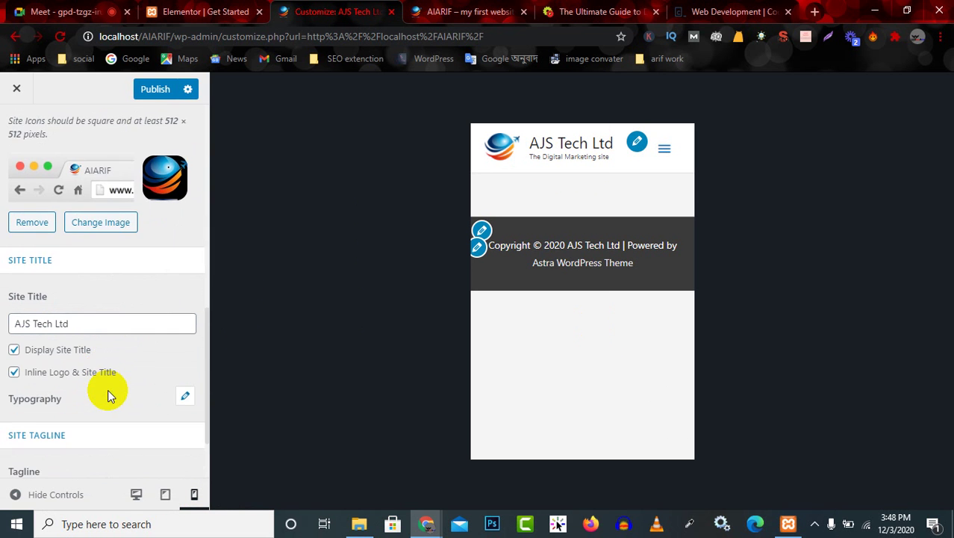
{"action": "scroll", "coordinate": [83, 395], "scroll_direction": "down", "scroll_amount": 1}
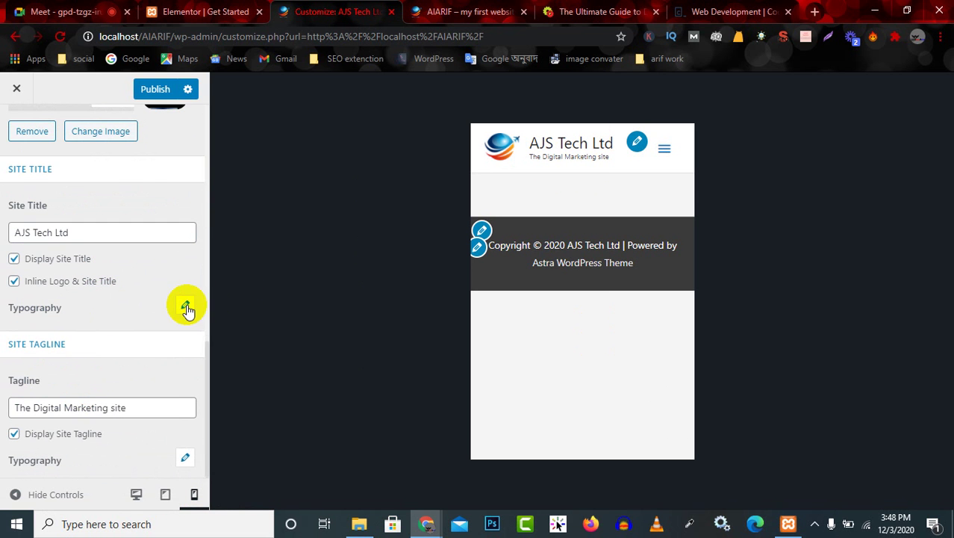
Set the site tagline's typography size for mobile to 11 px
{"action": "left_click", "coordinate": [185, 308]}
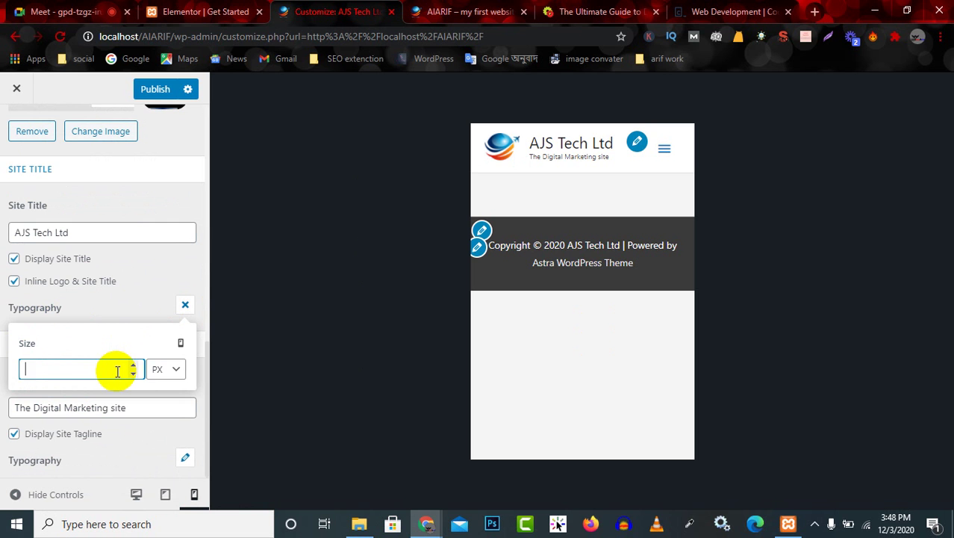
{"action": "left_click", "coordinate": [149, 303]}
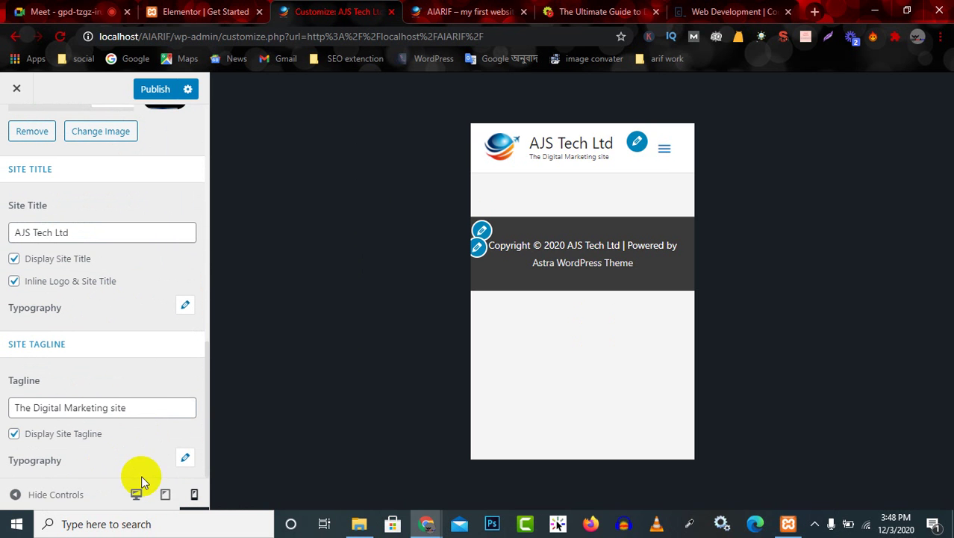
{"action": "left_click", "coordinate": [181, 459]}
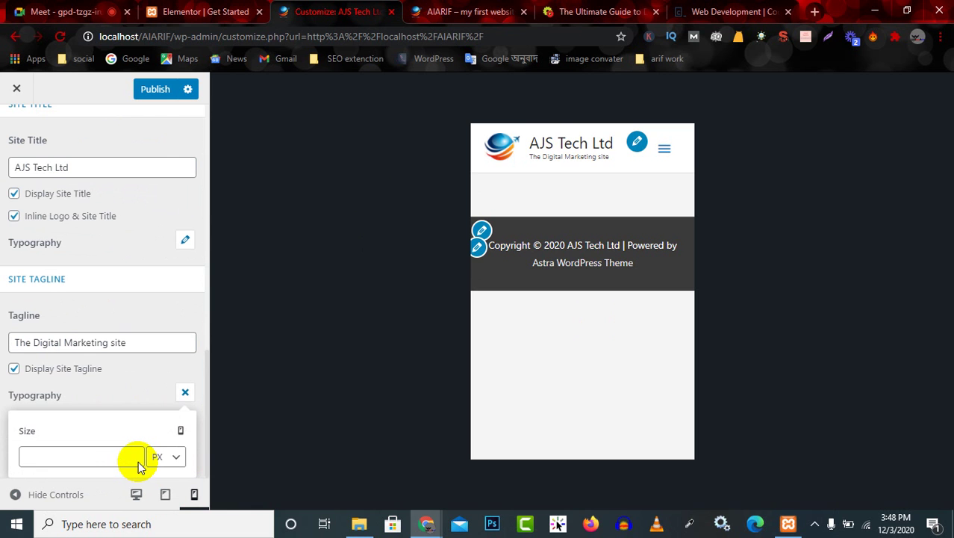
{"action": "left_click", "coordinate": [133, 454]}
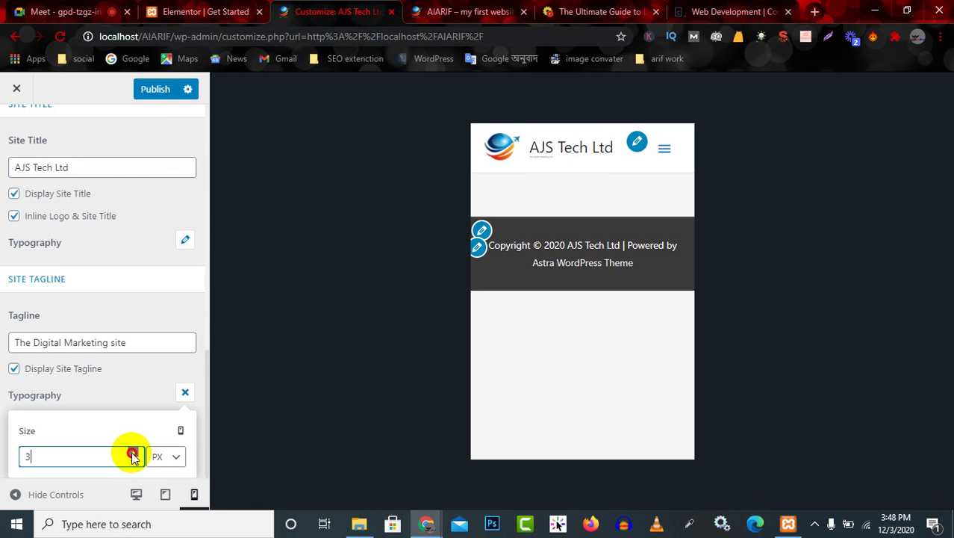
{"action": "left_click", "coordinate": [133, 453]}
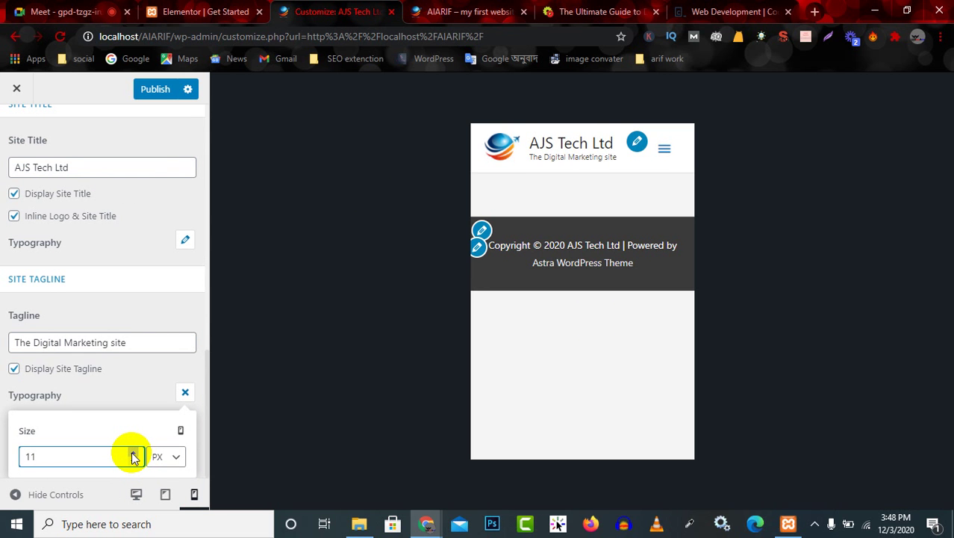
Set the site title's typography size for mobile to 19 px
{"action": "scroll", "coordinate": [110, 287], "scroll_direction": "up", "scroll_amount": 3}
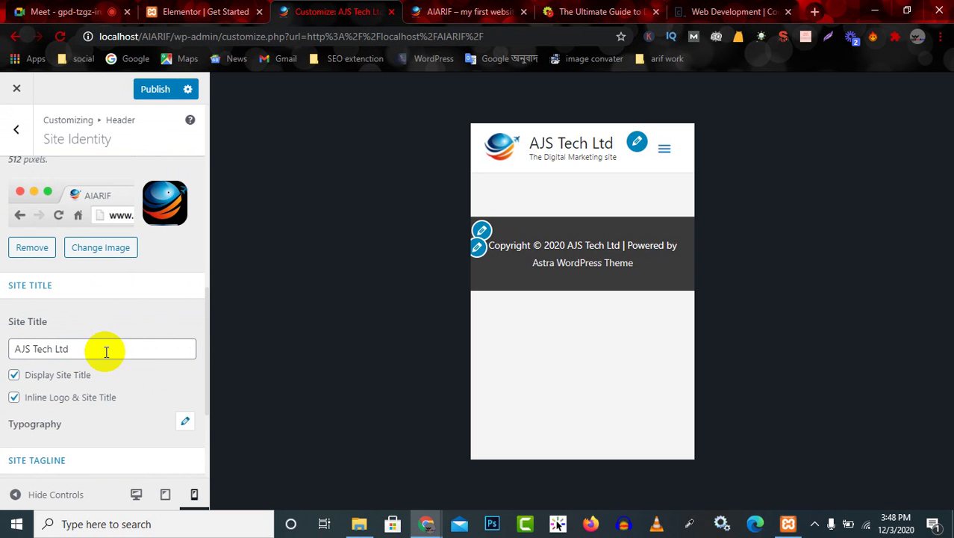
{"action": "left_click", "coordinate": [184, 421]}
{"action": "scroll", "coordinate": [124, 422], "scroll_direction": "down", "scroll_amount": 1}
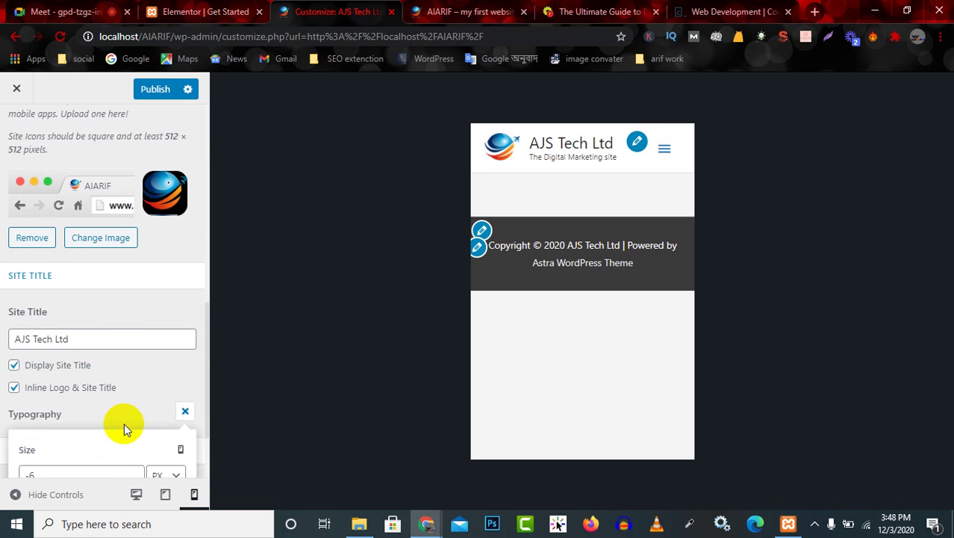
{"action": "scroll", "coordinate": [124, 422], "scroll_direction": "down", "scroll_amount": 2}
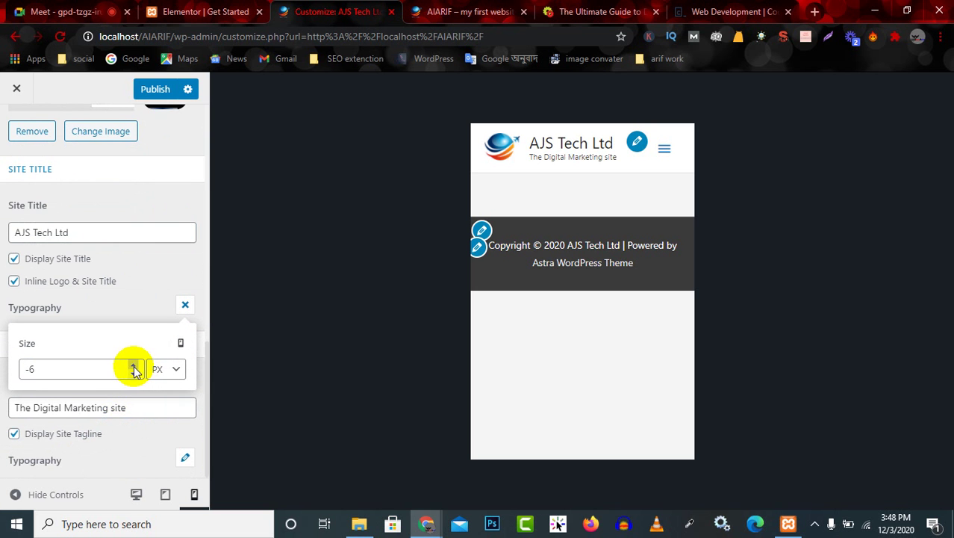
{"action": "left_click", "coordinate": [134, 364]}
{"action": "left_click", "coordinate": [134, 364]}
{"action": "left_click", "coordinate": [133, 364]}
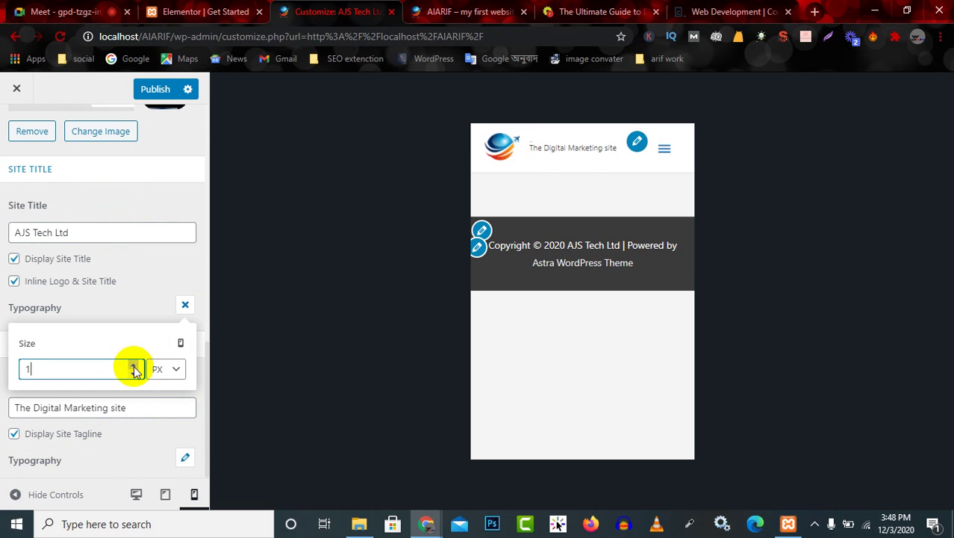
{"action": "left_click", "coordinate": [134, 365]}
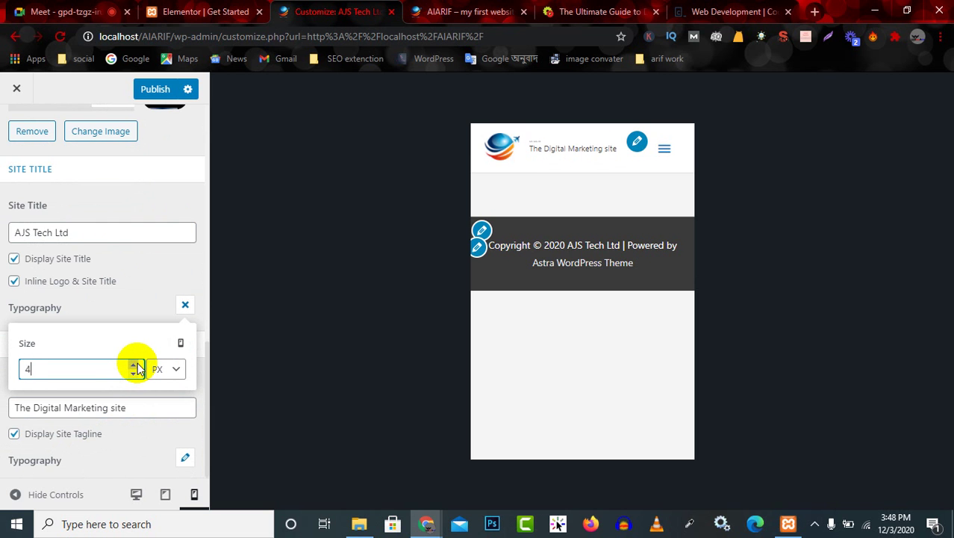
{"action": "left_click", "coordinate": [135, 364]}
{"action": "left_click", "coordinate": [134, 365]}
{"action": "left_click", "coordinate": [134, 365]}
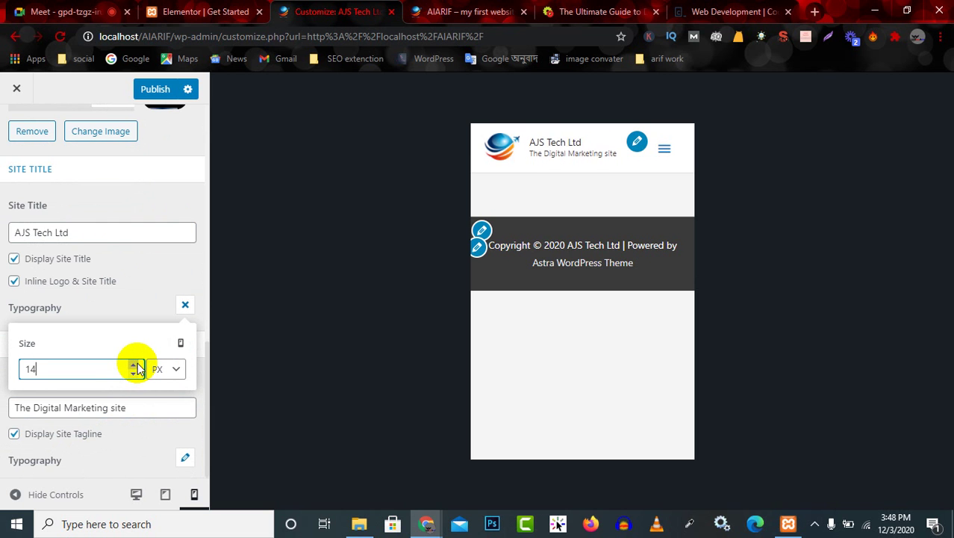
{"action": "left_click", "coordinate": [134, 364]}
{"action": "left_click", "coordinate": [134, 365]}
{"action": "left_click", "coordinate": [134, 364]}
{"action": "left_click", "coordinate": [135, 365]}
{"action": "left_click", "coordinate": [134, 364]}
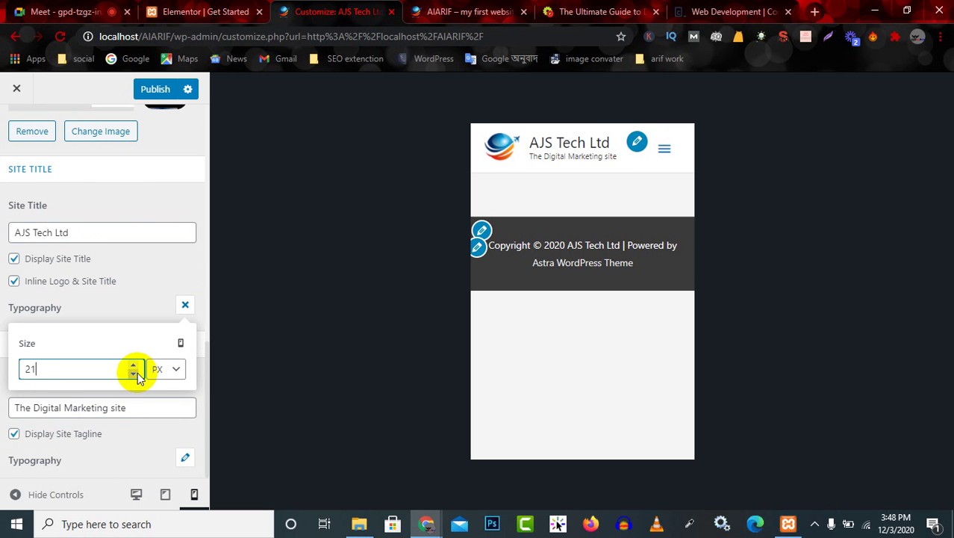
{"action": "left_click", "coordinate": [134, 374]}
{"action": "left_click", "coordinate": [134, 374]}
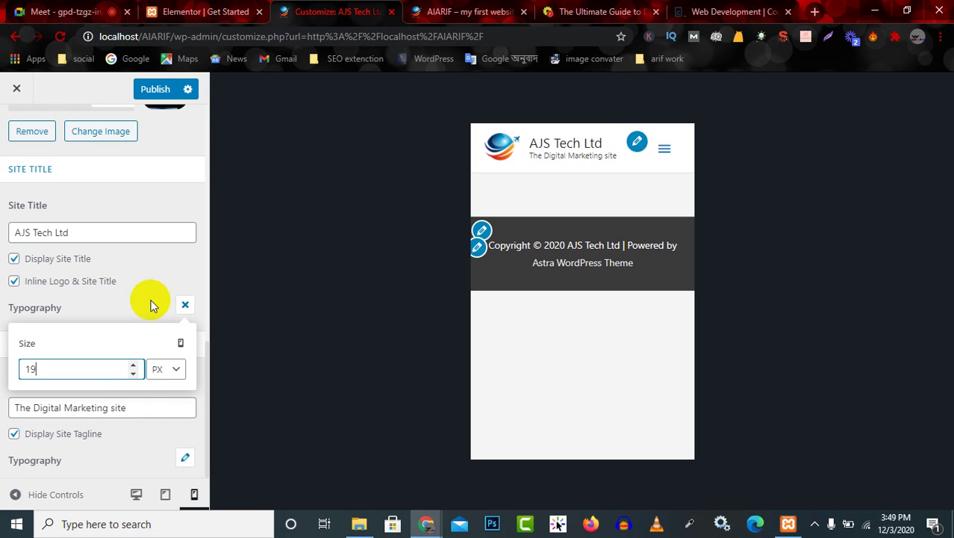
{"action": "left_click", "coordinate": [185, 305]}
Reduce the site tagline's typography size for mobile to 8 px
{"action": "scroll", "coordinate": [128, 429], "scroll_direction": "up", "scroll_amount": 1}
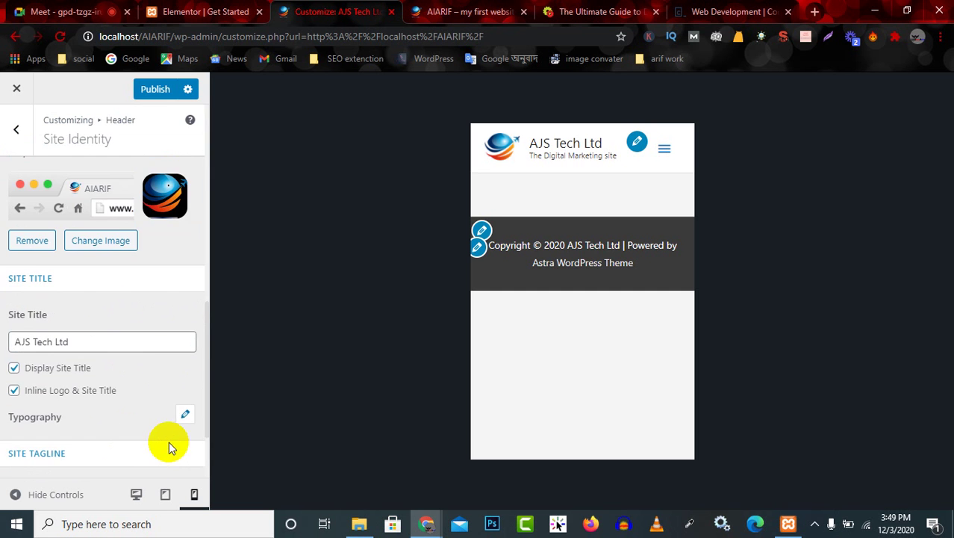
{"action": "scroll", "coordinate": [168, 442], "scroll_direction": "down", "scroll_amount": 2}
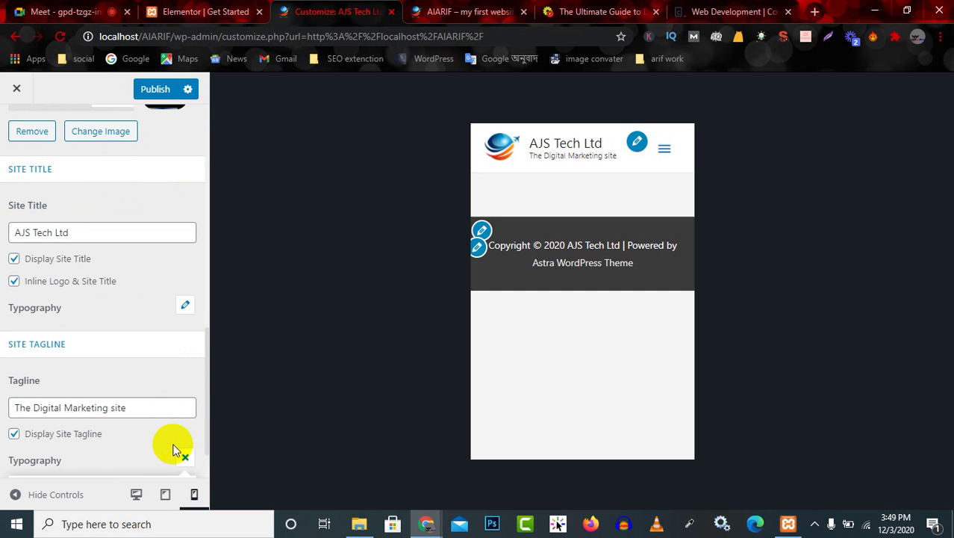
{"action": "left_click", "coordinate": [184, 455]}
{"action": "left_click", "coordinate": [133, 460]}
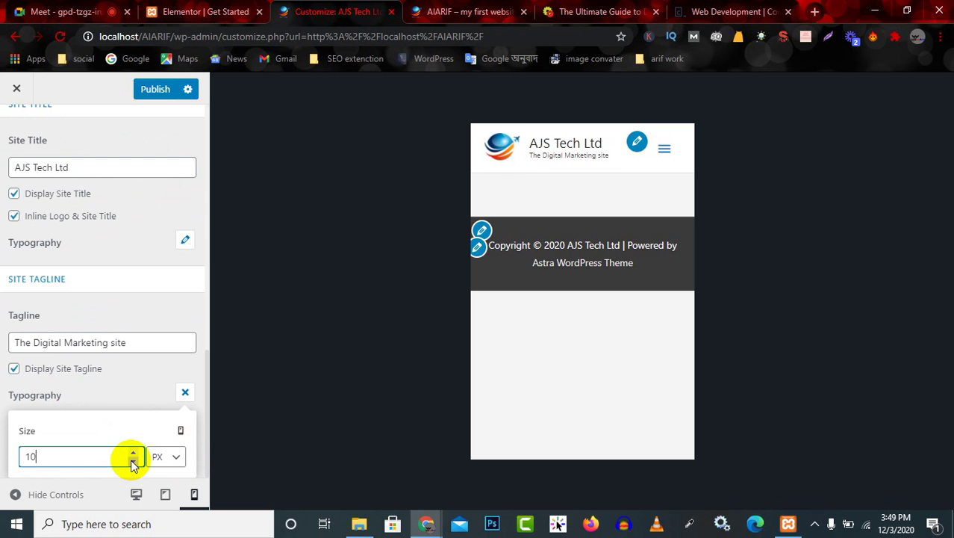
{"action": "left_click", "coordinate": [133, 460]}
{"action": "left_click", "coordinate": [133, 460]}
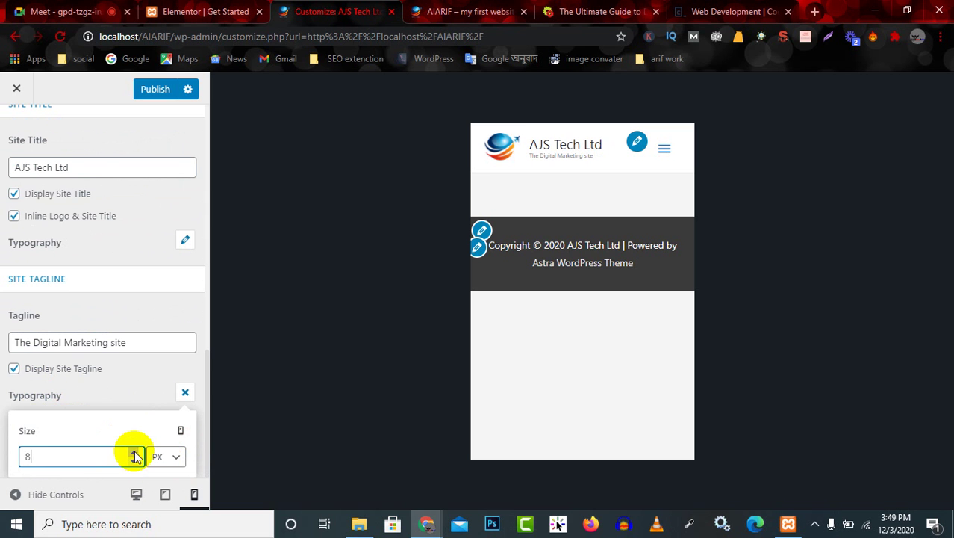
{"action": "left_click", "coordinate": [158, 367]}
Reduce the site logo's width for mobile to 41
{"action": "scroll", "coordinate": [157, 367], "scroll_direction": "up", "scroll_amount": 2}
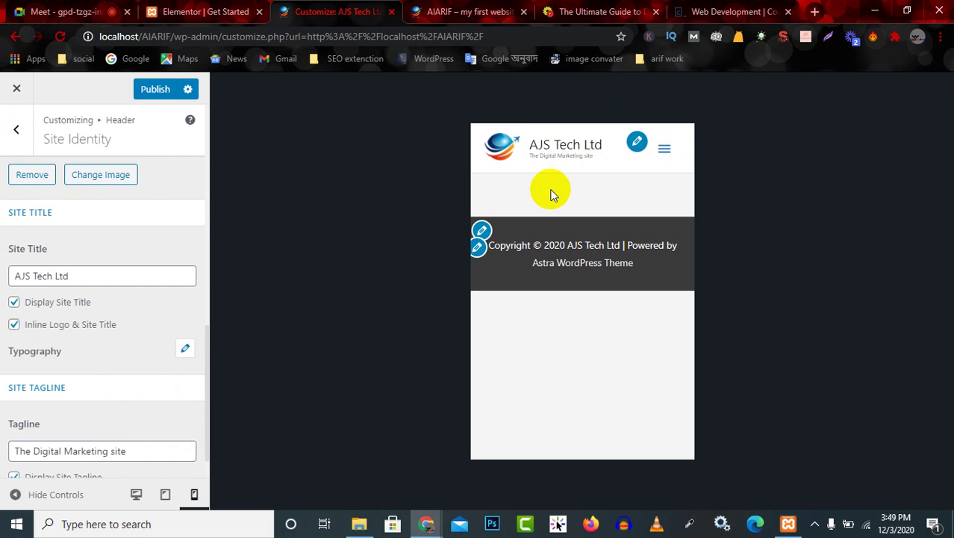
{"action": "scroll", "coordinate": [19, 298], "scroll_direction": "up", "scroll_amount": 3}
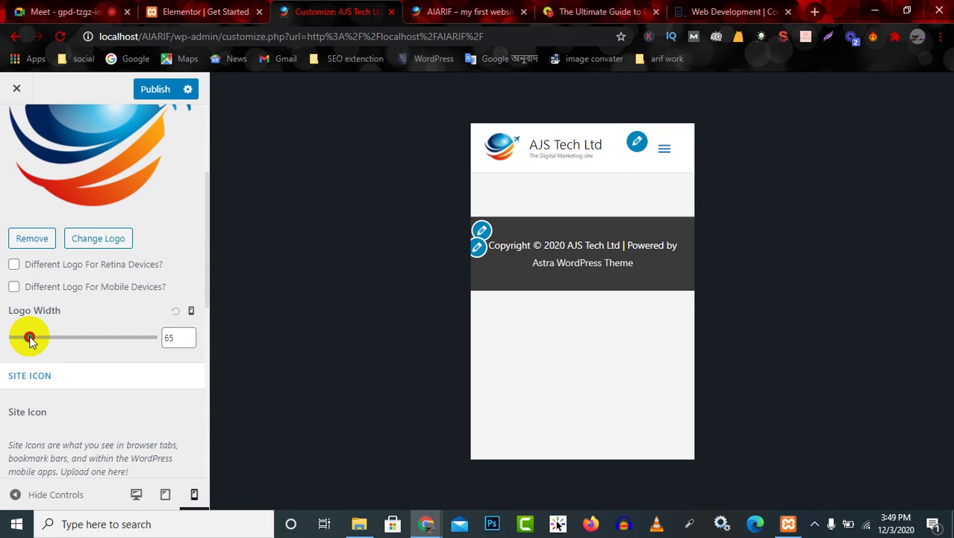
{"action": "left_click_drag", "start_coordinate": [30, 339], "coordinate": [25, 339]}
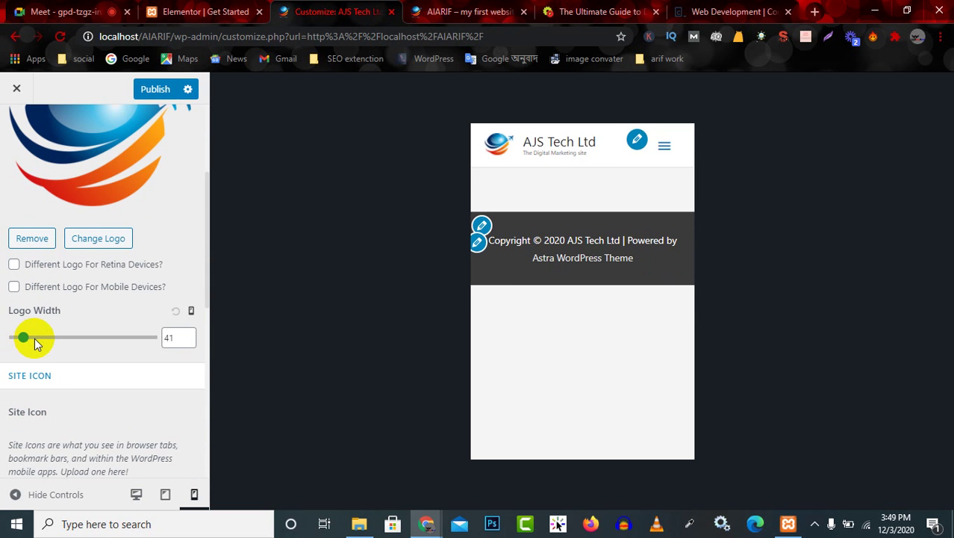
Reduce the site title's typography size for mobile to suit the smaller logo
{"action": "scroll", "coordinate": [38, 454], "scroll_direction": "down", "scroll_amount": 10}
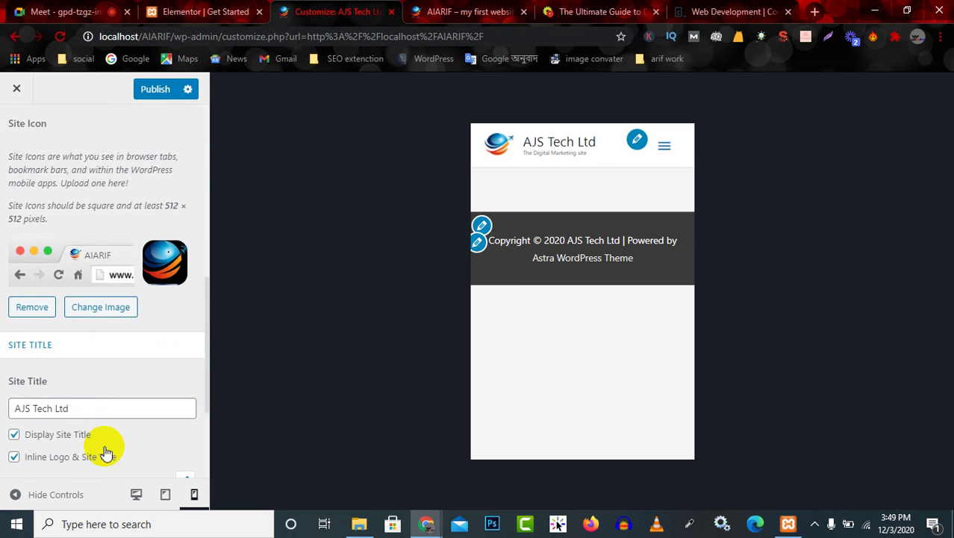
{"action": "left_click", "coordinate": [186, 305]}
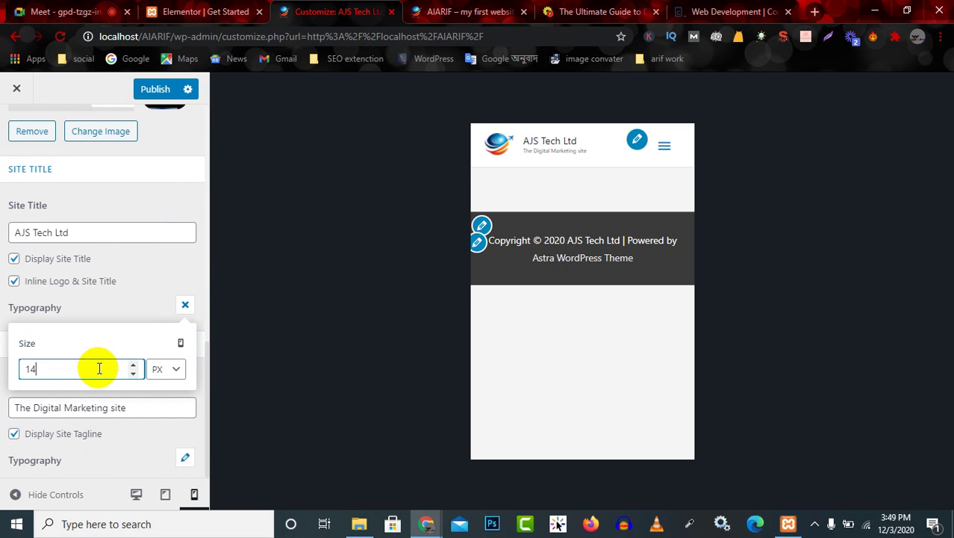
{"action": "left_click", "coordinate": [113, 438]}
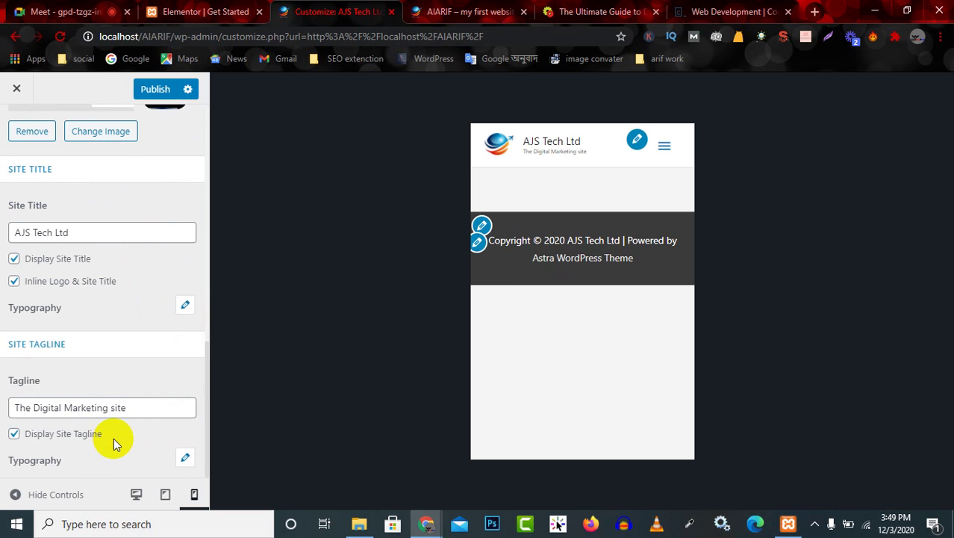
Set the site tagline's typography size for mobile to 7 px and close its typography settings
{"action": "scroll", "coordinate": [135, 437], "scroll_direction": "up", "scroll_amount": 3}
{"action": "scroll", "coordinate": [151, 441], "scroll_direction": "down", "scroll_amount": 3}
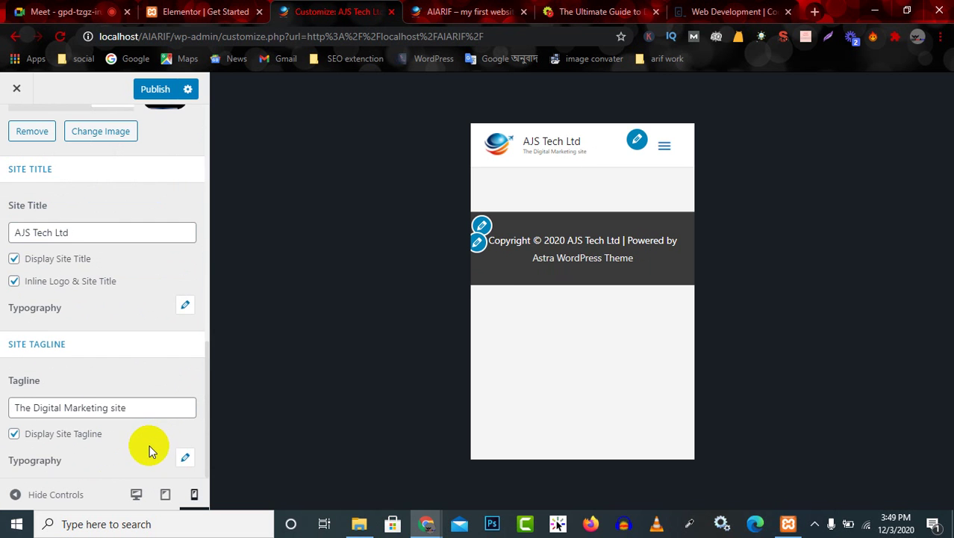
{"action": "left_click", "coordinate": [186, 458]}
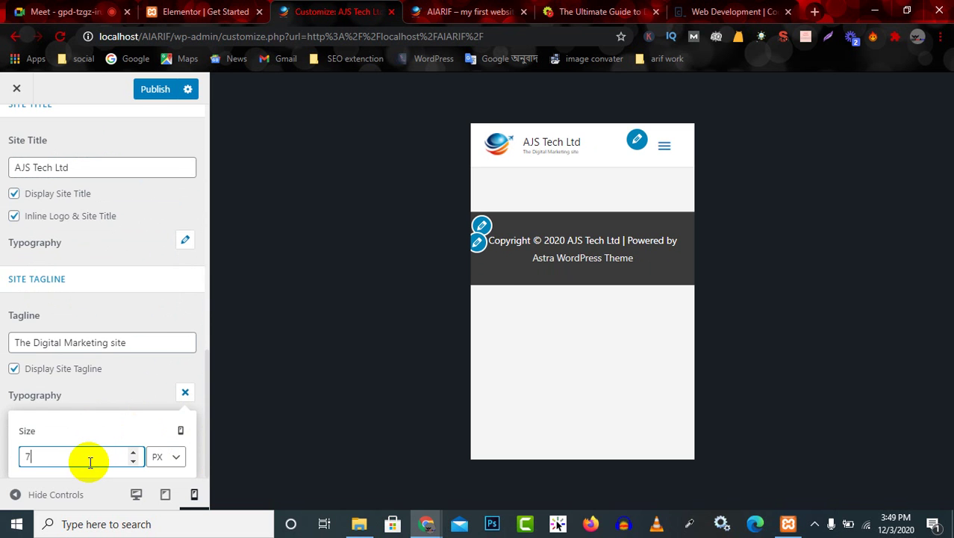
{"action": "left_click", "coordinate": [145, 391]}
{"action": "key", "text": "ctrl+a"}
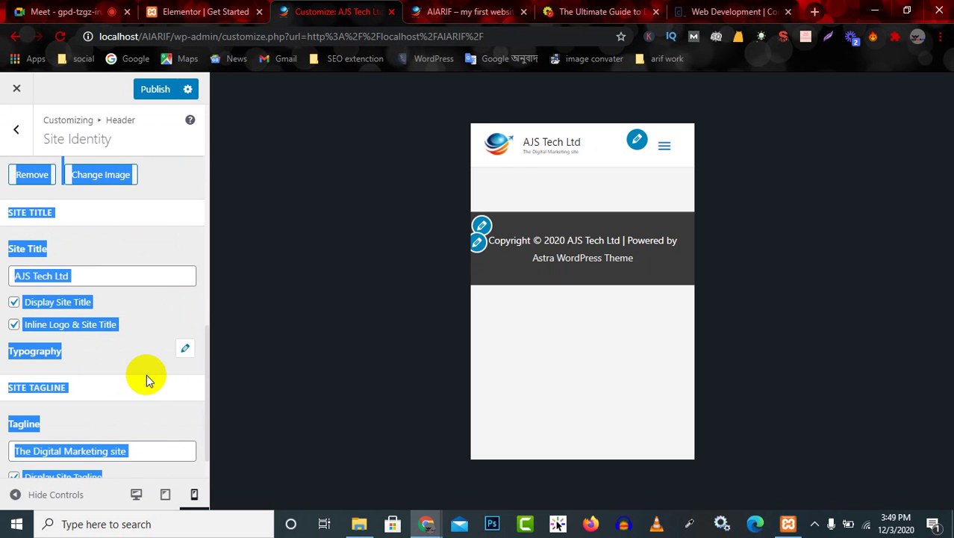
{"action": "left_click", "coordinate": [155, 323]}
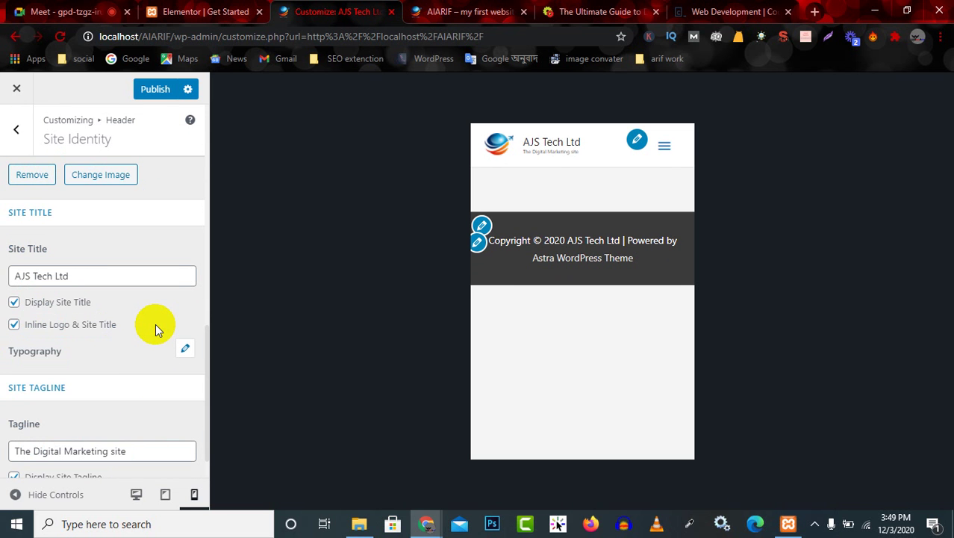
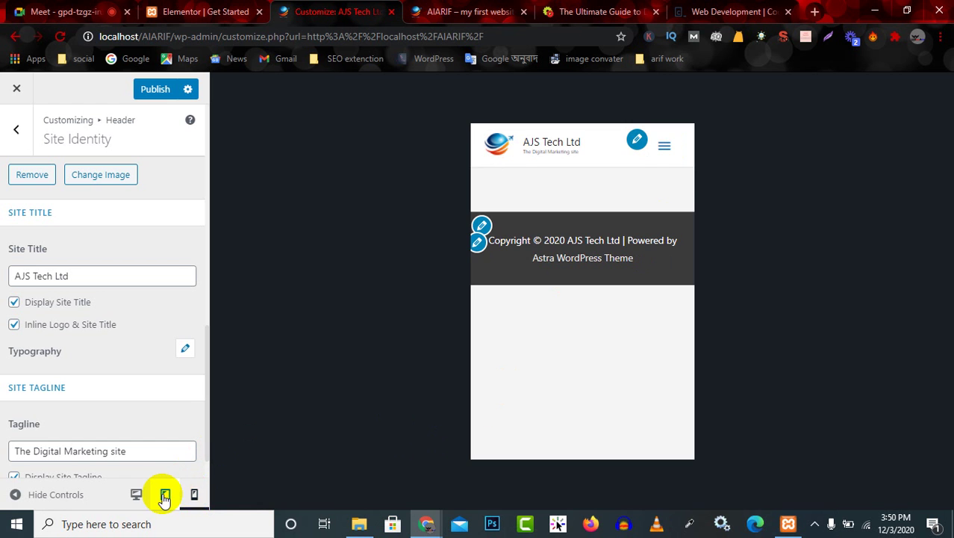
Preview the header in the tablet and desktop views and publish the site identity changes
{"action": "left_click", "coordinate": [165, 494]}
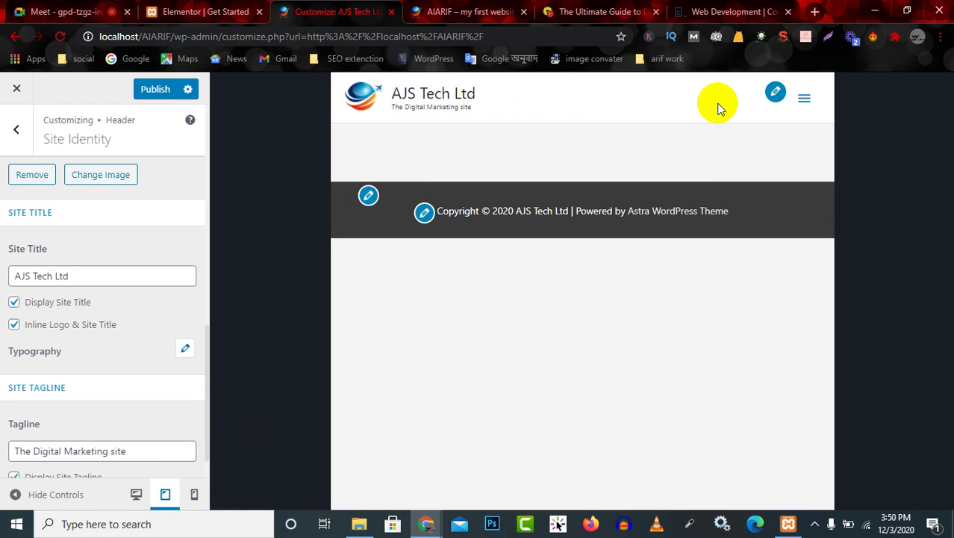
{"action": "left_click", "coordinate": [136, 494]}
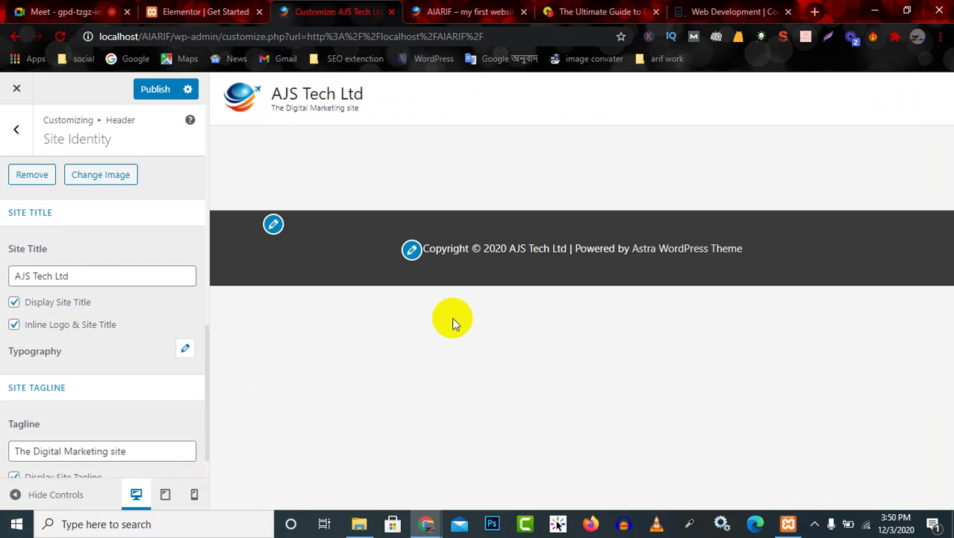
{"action": "scroll", "coordinate": [50, 236], "scroll_direction": "up", "scroll_amount": 4}
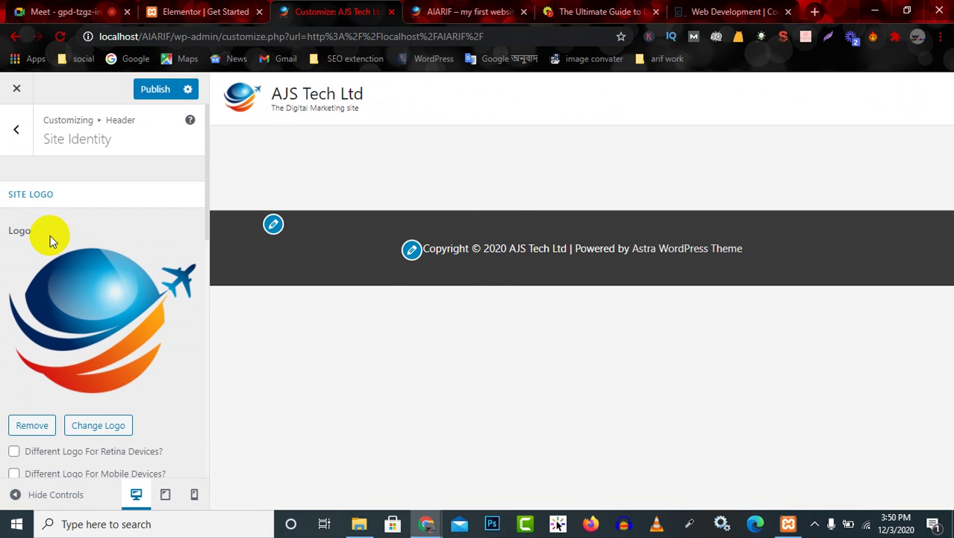
{"action": "left_click", "coordinate": [155, 89]}
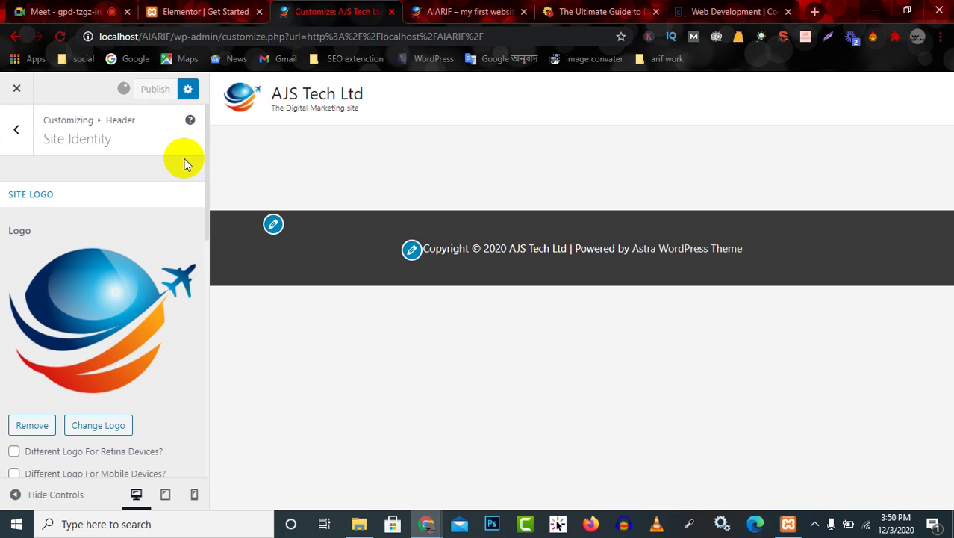
Switch to the Google Meet call and stop the screen recording
{"action": "left_click", "coordinate": [74, 9]}
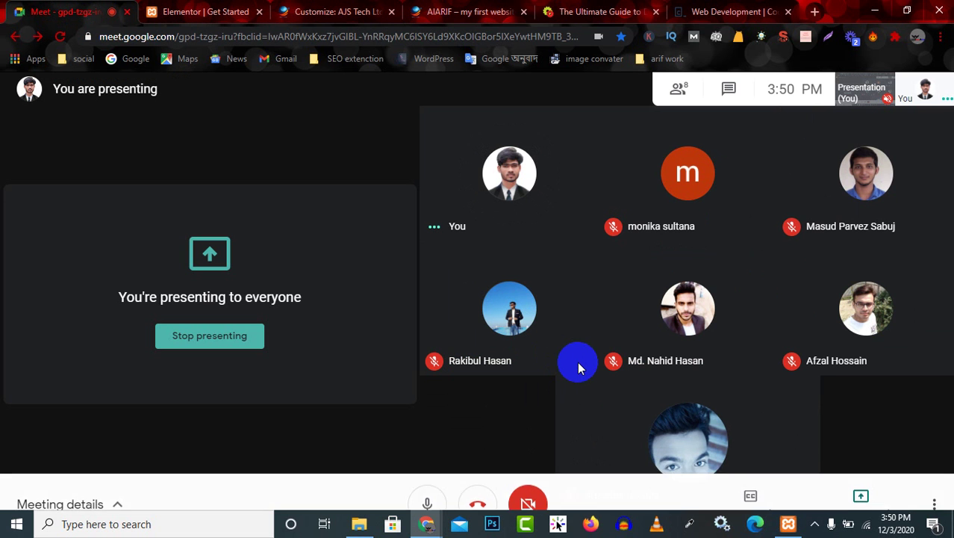
{"action": "left_click", "coordinate": [814, 523]}
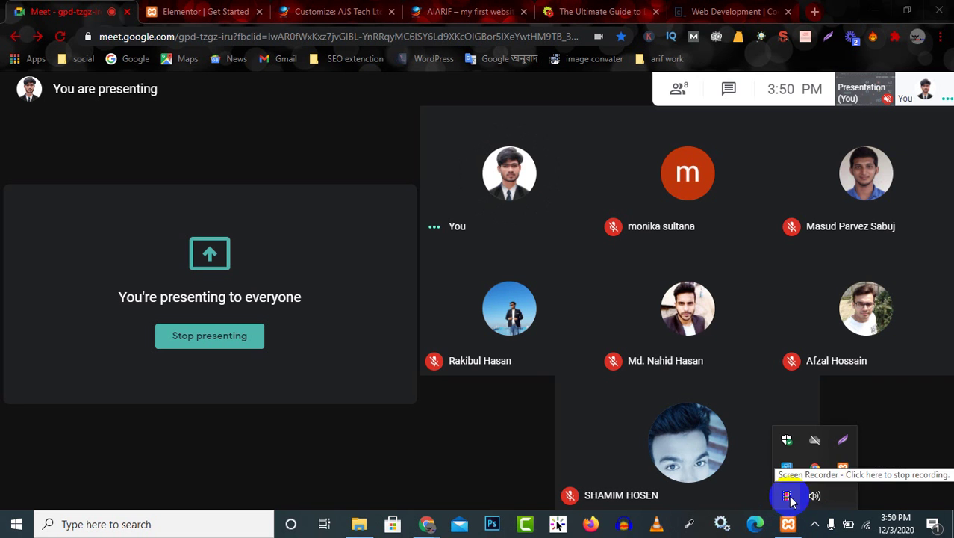
{"action": "left_click", "coordinate": [786, 497]}
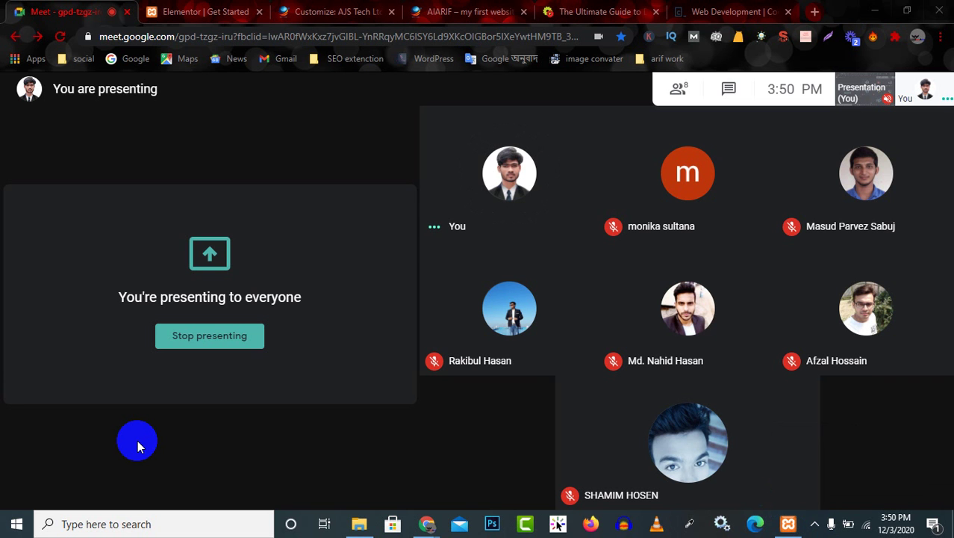
{"action": "mouse_move", "coordinate": [644, 517]}
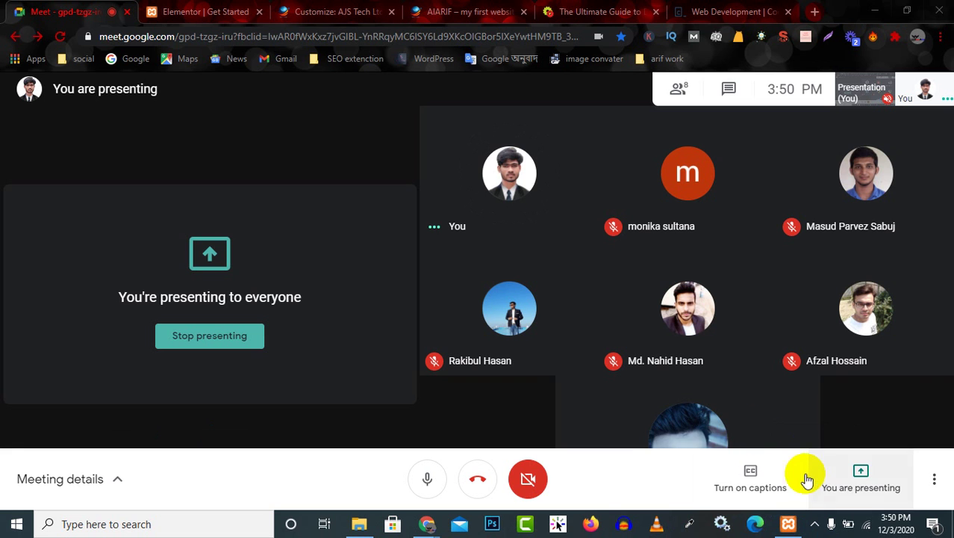
{"action": "mouse_move", "coordinate": [756, 404]}
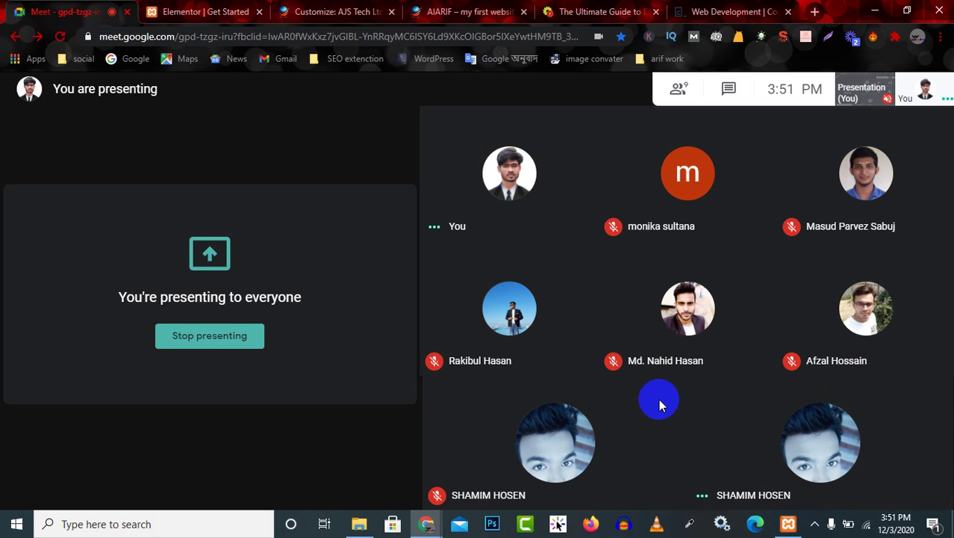
{"action": "mouse_move", "coordinate": [631, 377]}
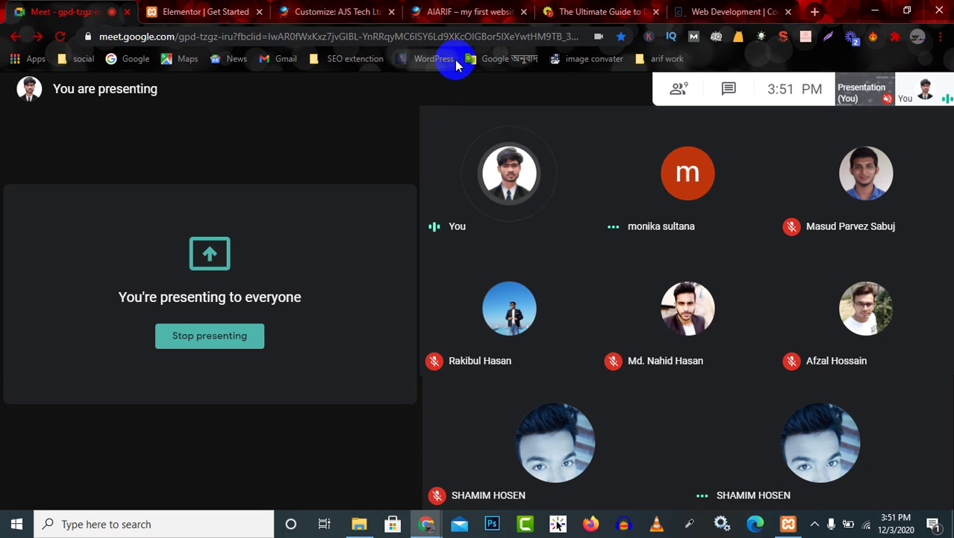
{"action": "left_click", "coordinate": [458, 12]}
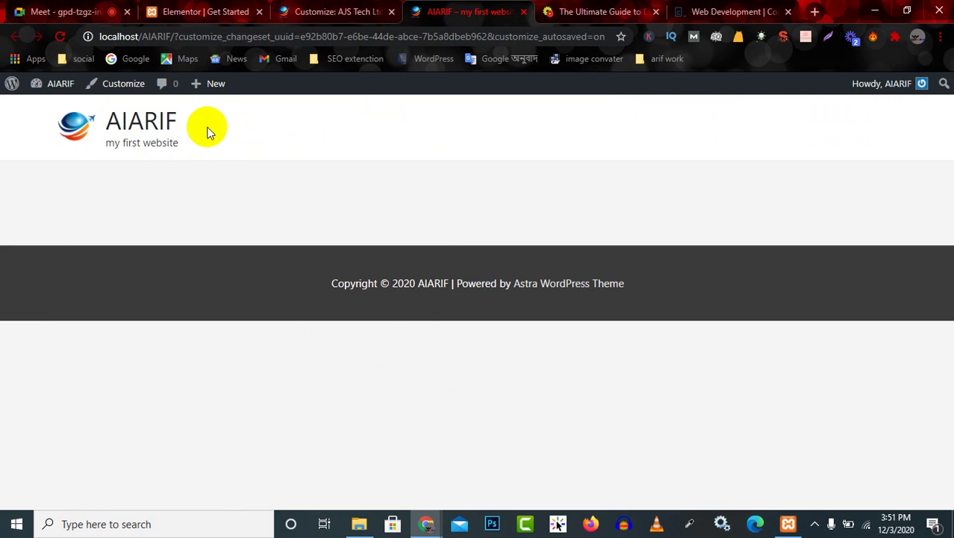
{"action": "left_click", "coordinate": [190, 12]}
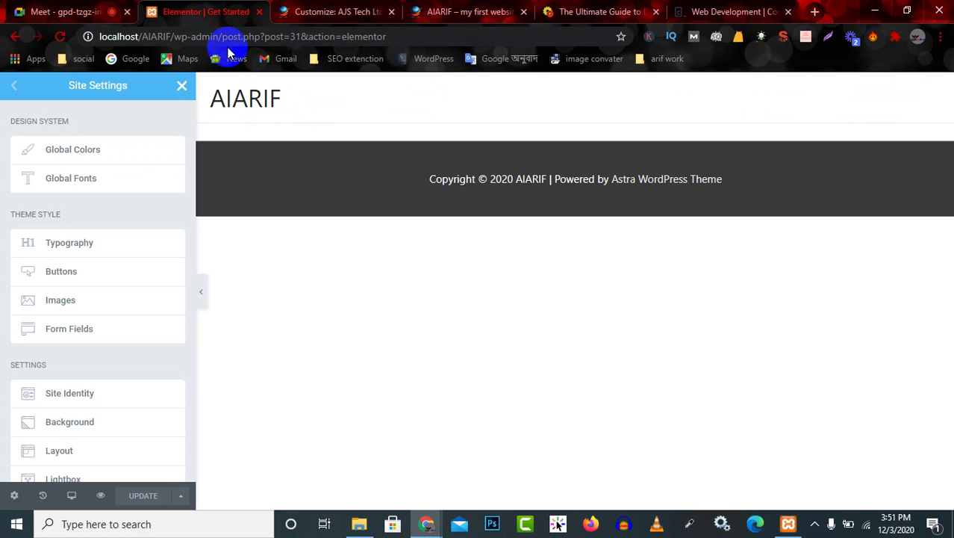
{"action": "left_click", "coordinate": [30, 16]}
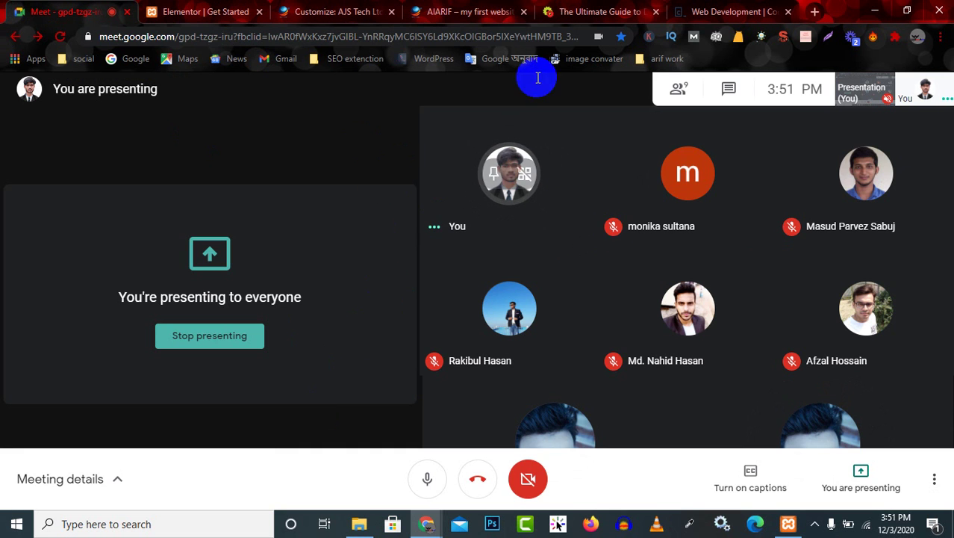
{"action": "left_click", "coordinate": [475, 9]}
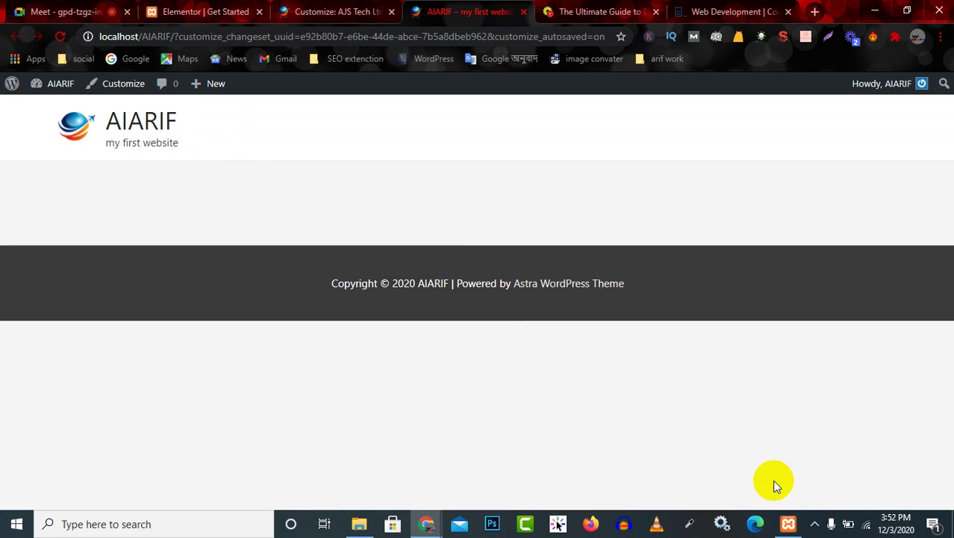
{"action": "left_click", "coordinate": [815, 524]}
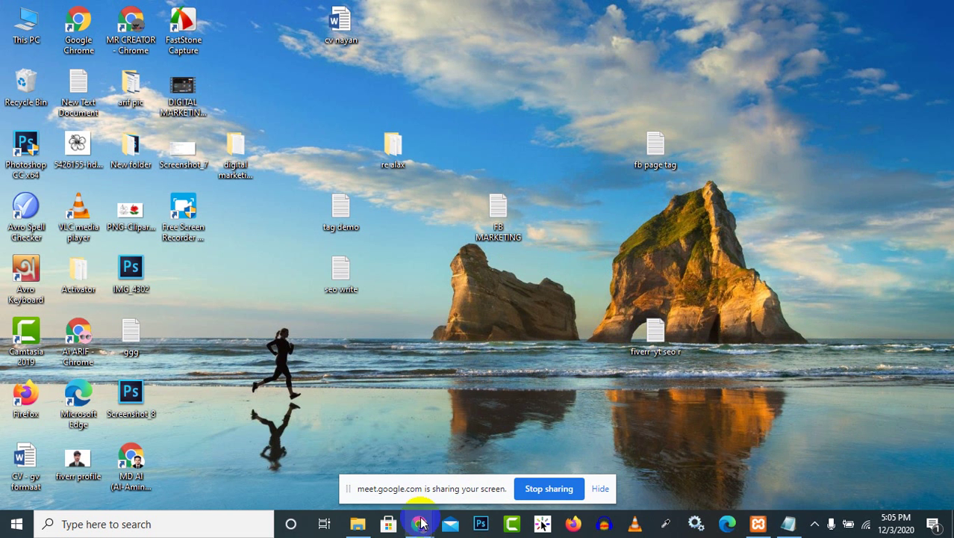
Bring up the new WordPress page and delete the "DigitalMarketer Logo" line from the menu list in the "seo write" Notepad file
{"action": "mouse_move", "coordinate": [422, 523]}
{"action": "left_click", "coordinate": [381, 492]}
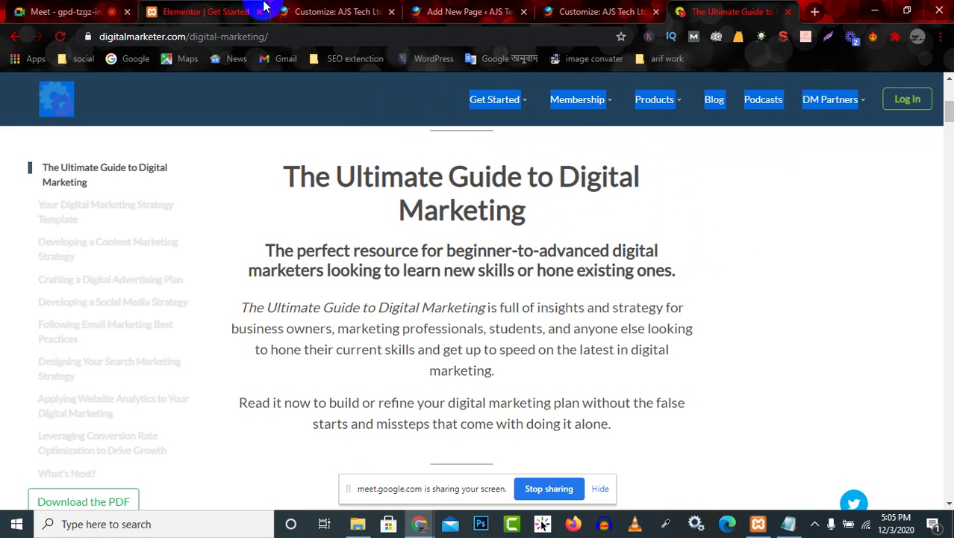
{"action": "left_click", "coordinate": [449, 7]}
{"action": "left_click", "coordinate": [165, 213]}
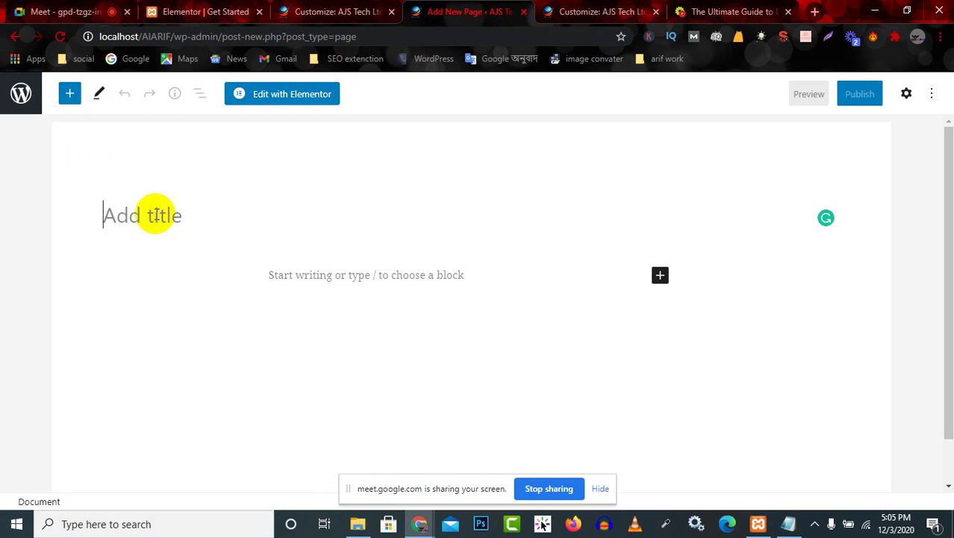
{"action": "left_click", "coordinate": [788, 524]}
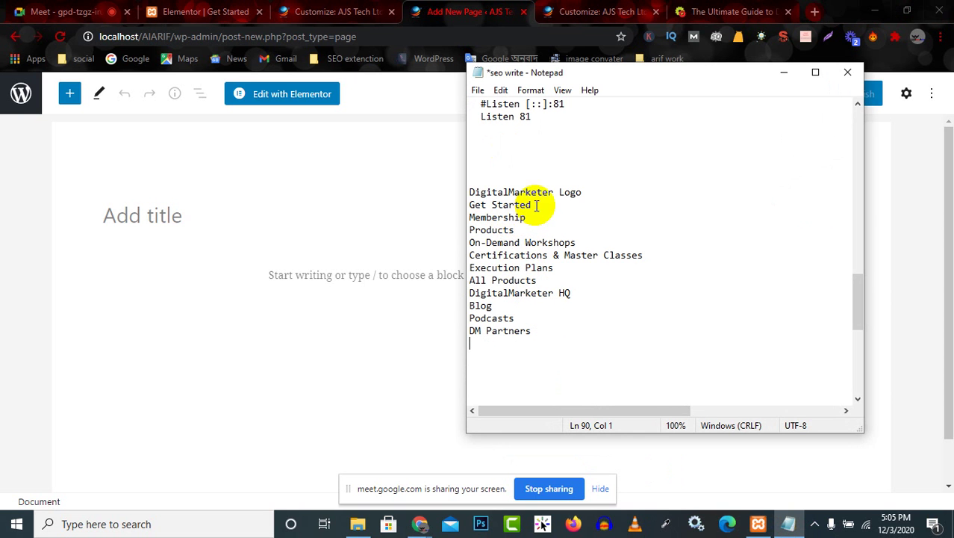
{"action": "left_click_drag", "start_coordinate": [601, 187], "coordinate": [432, 192]}
{"action": "key", "text": "BackSpace"}
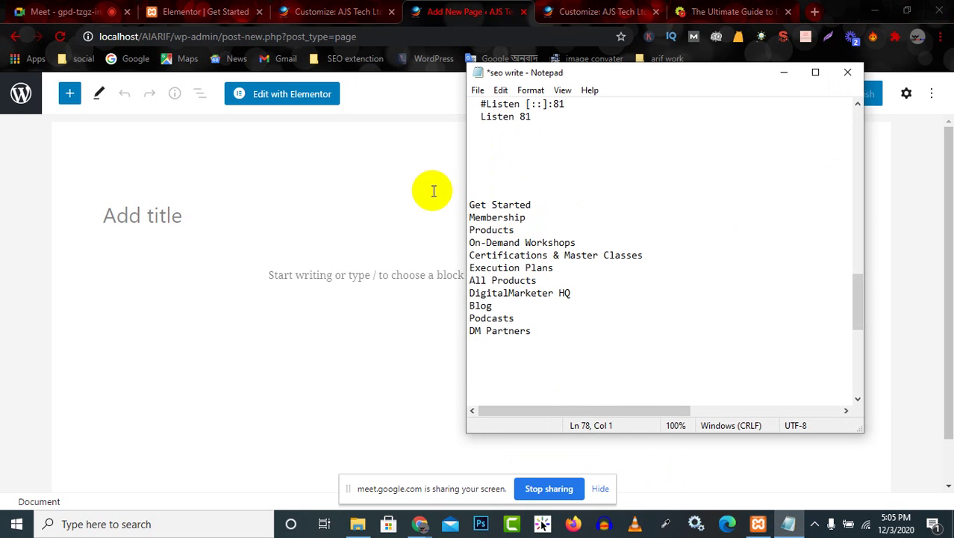
Copy "Membership" from the Notepad list as the new page's title and publish the page
{"action": "left_click_drag", "start_coordinate": [527, 218], "coordinate": [419, 223]}
{"action": "key", "text": "ctrl+c"}
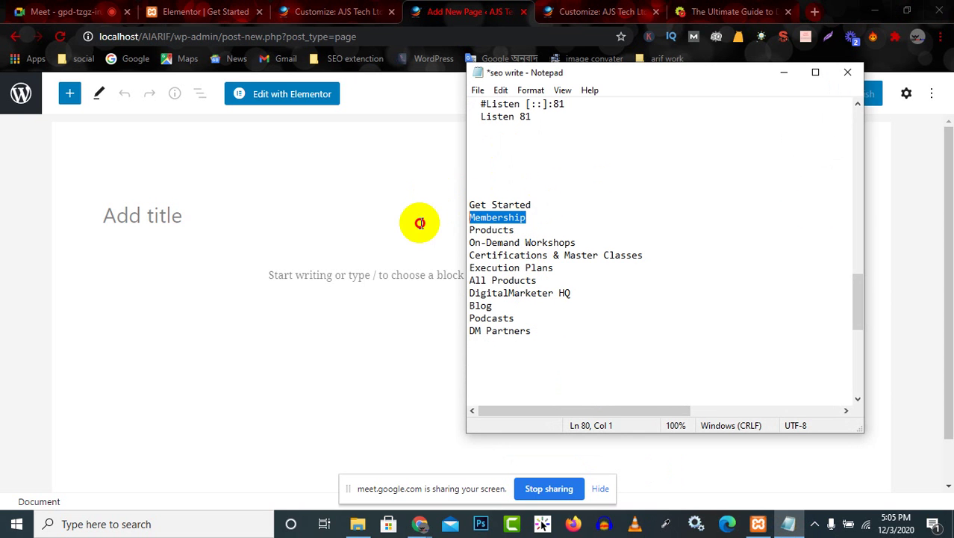
{"action": "left_click", "coordinate": [165, 228]}
{"action": "key", "text": "ctrl+v"}
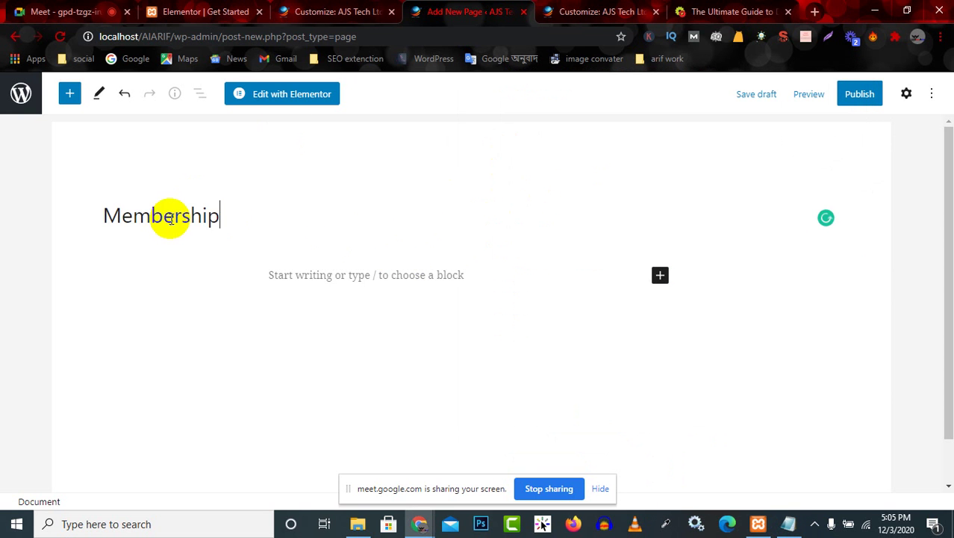
{"action": "left_click", "coordinate": [862, 95]}
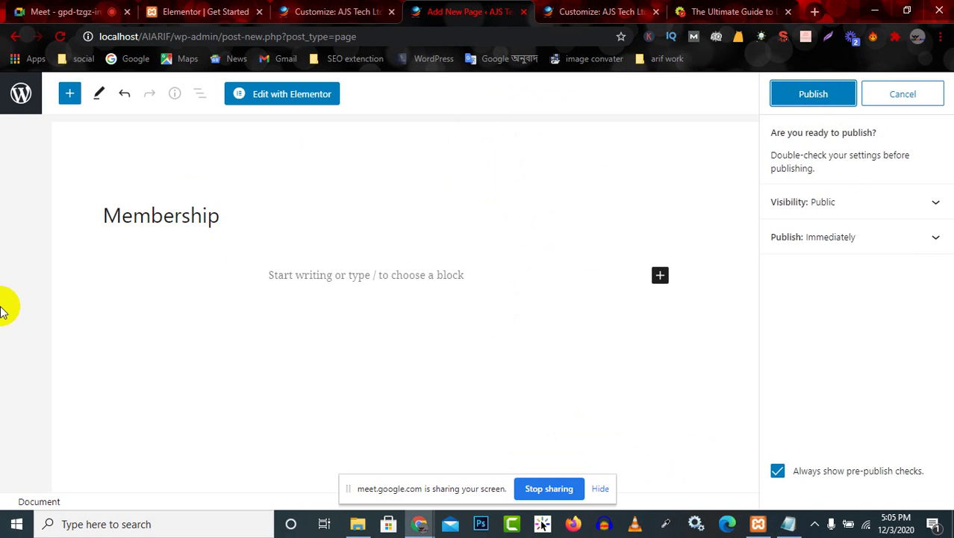
{"action": "left_click", "coordinate": [840, 88]}
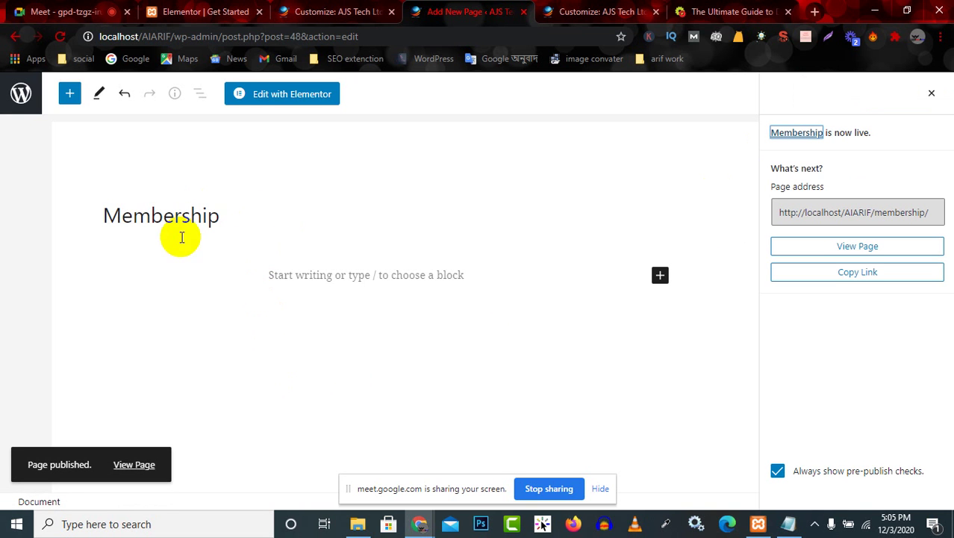
{"action": "scroll", "coordinate": [443, 374], "scroll_direction": "down", "scroll_amount": 1}
{"action": "scroll", "coordinate": [500, 377], "scroll_direction": "up", "scroll_amount": 1}
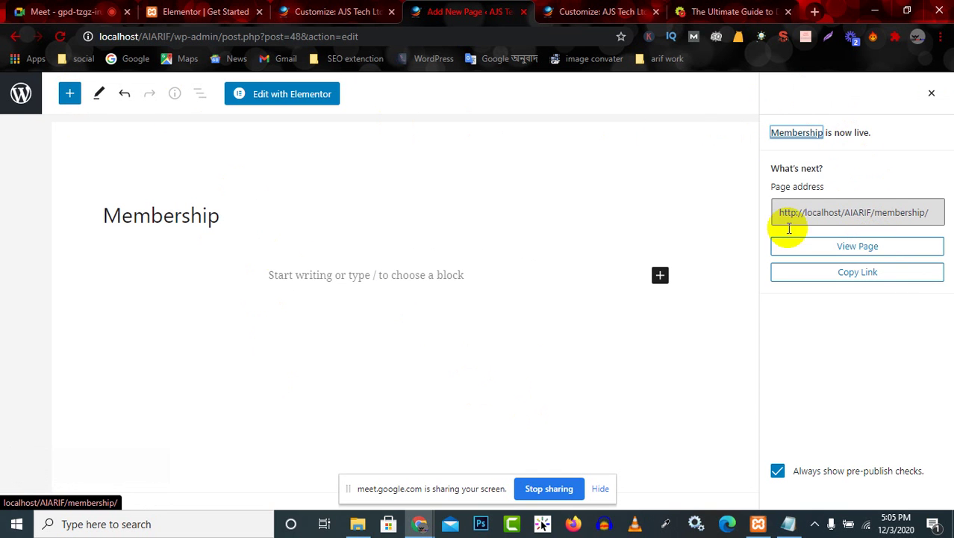
Add another page from the Pages list, title it "Products" copied from the Notepad list, and publish it
{"action": "left_click", "coordinate": [346, 17]}
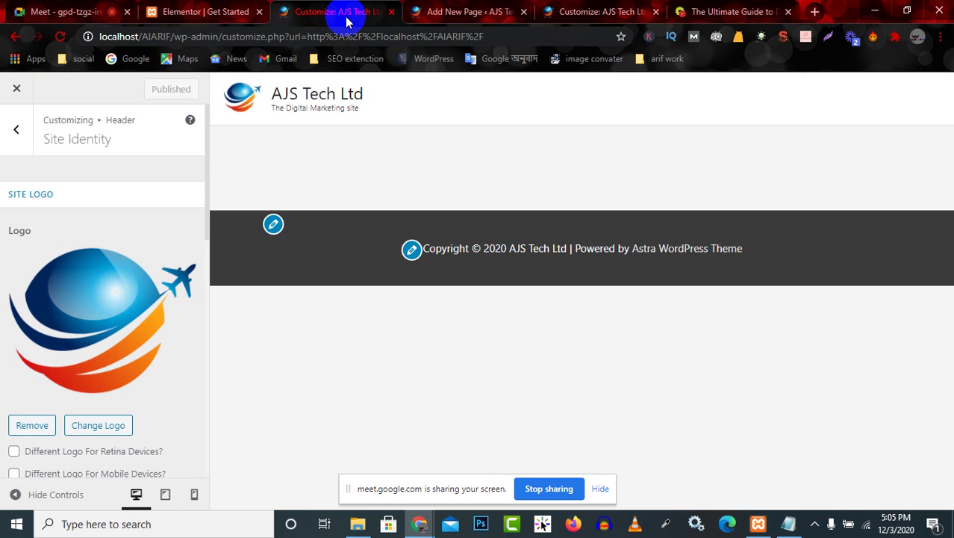
{"action": "left_click", "coordinate": [469, 11]}
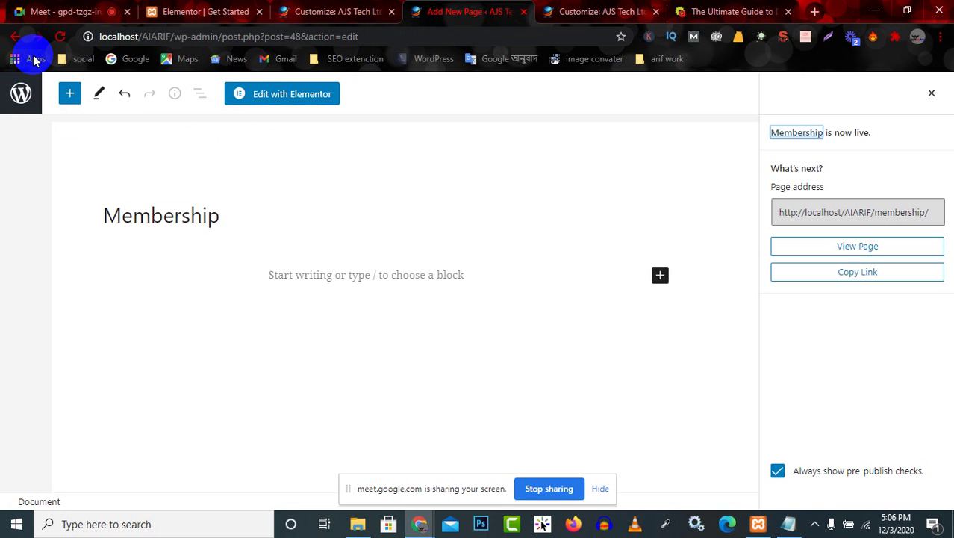
{"action": "left_click", "coordinate": [23, 96]}
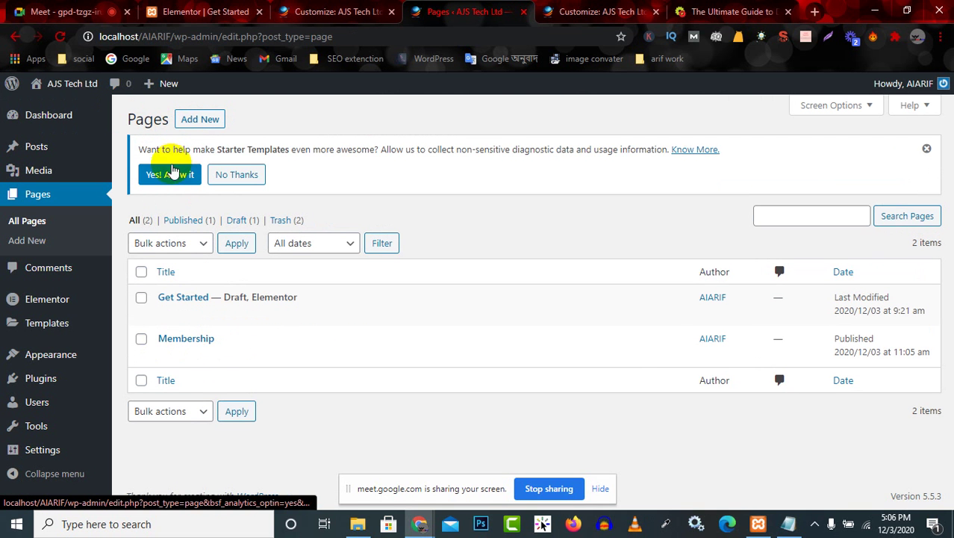
{"action": "left_click", "coordinate": [205, 119]}
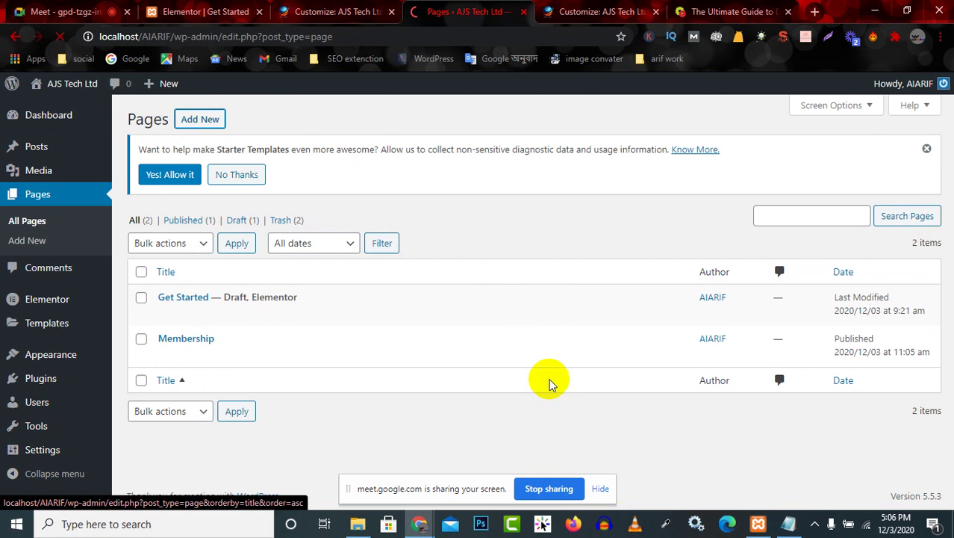
{"action": "left_click", "coordinate": [788, 523]}
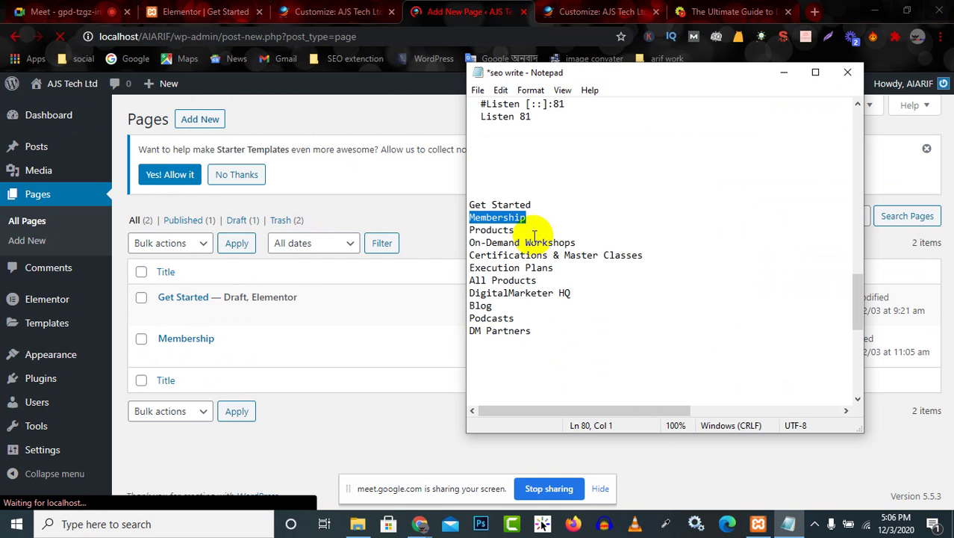
{"action": "left_click_drag", "start_coordinate": [534, 232], "coordinate": [431, 227]}
{"action": "key", "text": "ctrl+c"}
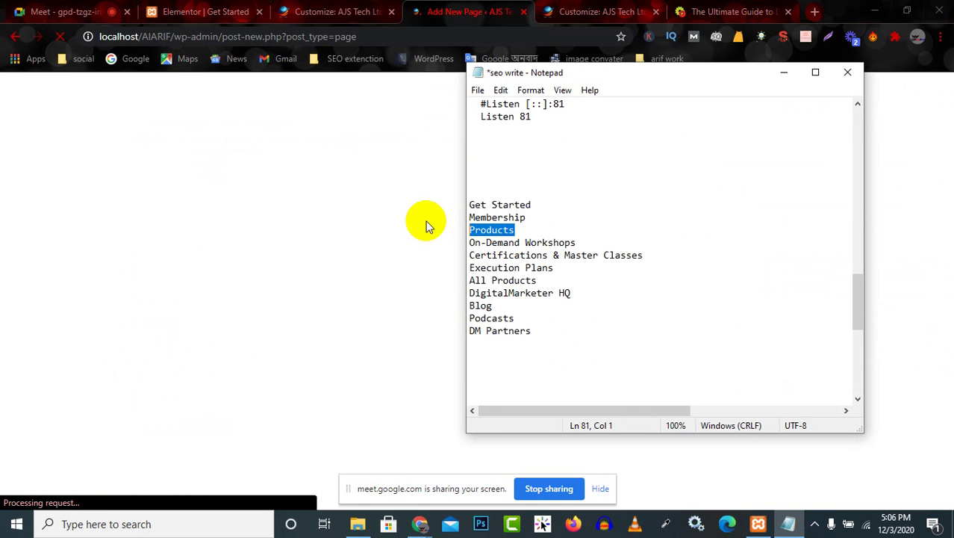
{"action": "left_click", "coordinate": [784, 75]}
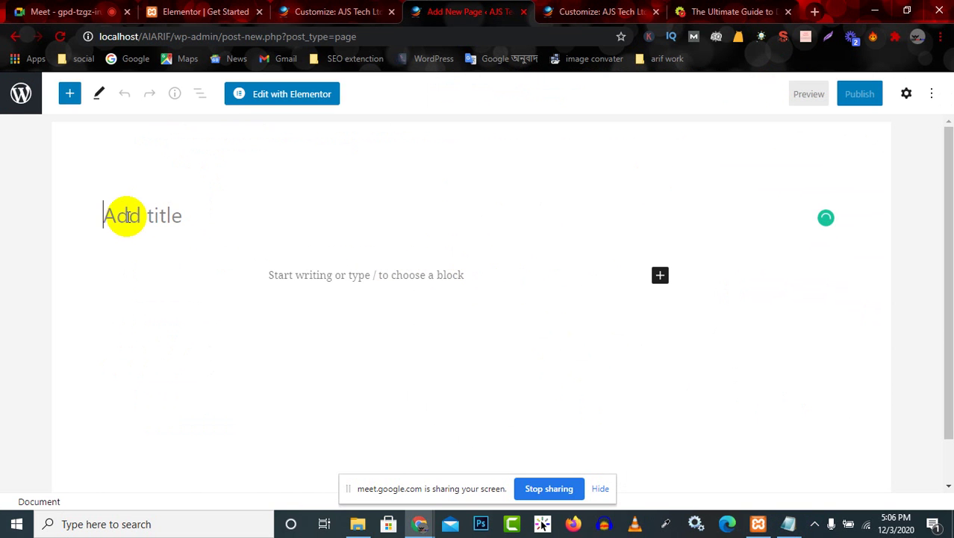
{"action": "key", "text": "ctrl+v"}
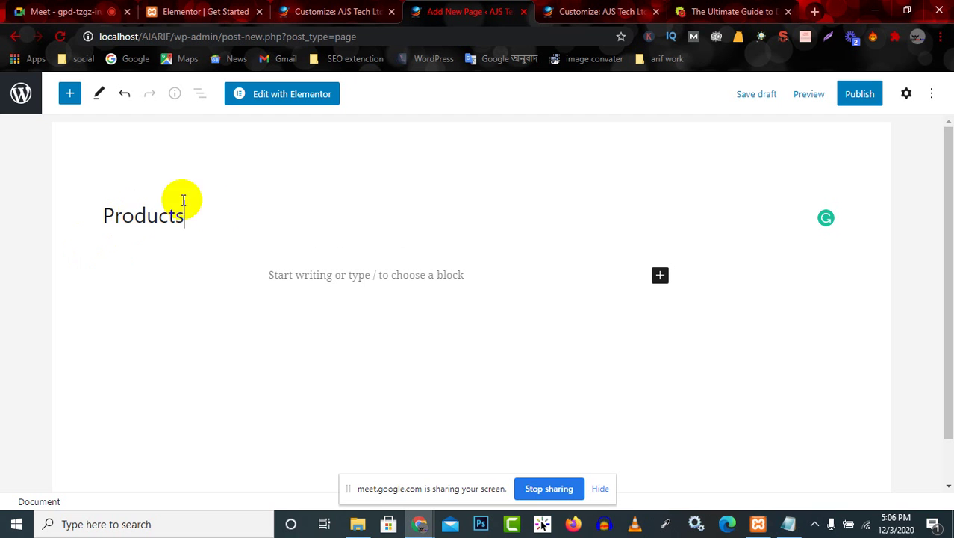
{"action": "left_click", "coordinate": [861, 98]}
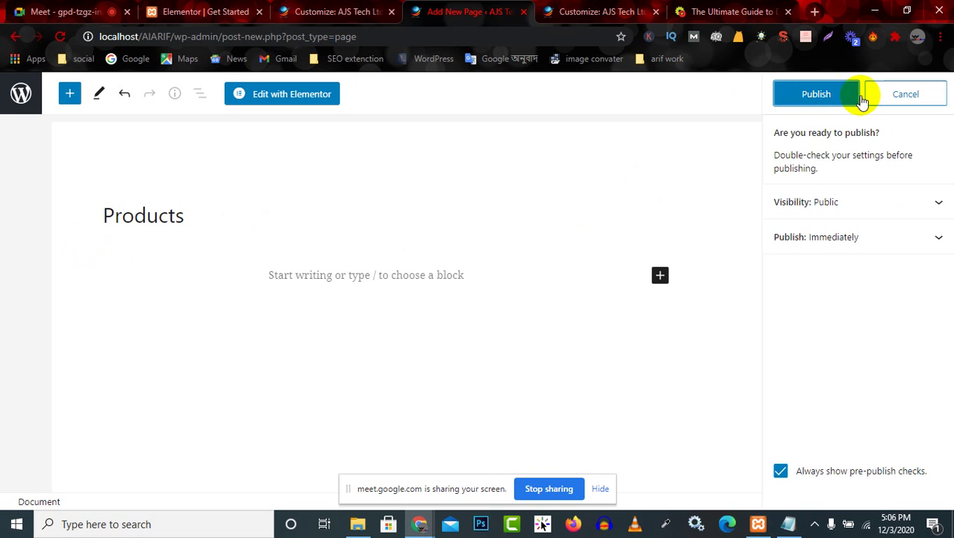
{"action": "left_click", "coordinate": [813, 97]}
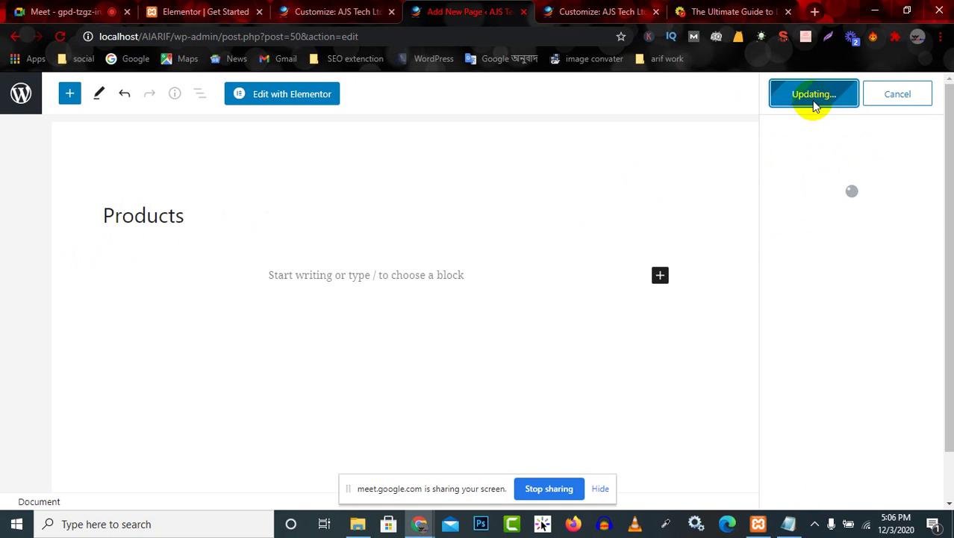
Check DigitalMarketer's Products submenu and delete "On-Demand Workshops", "Certifications & Master Classes" and "Execution Plans" from the Notepad list
{"action": "left_click", "coordinate": [787, 523]}
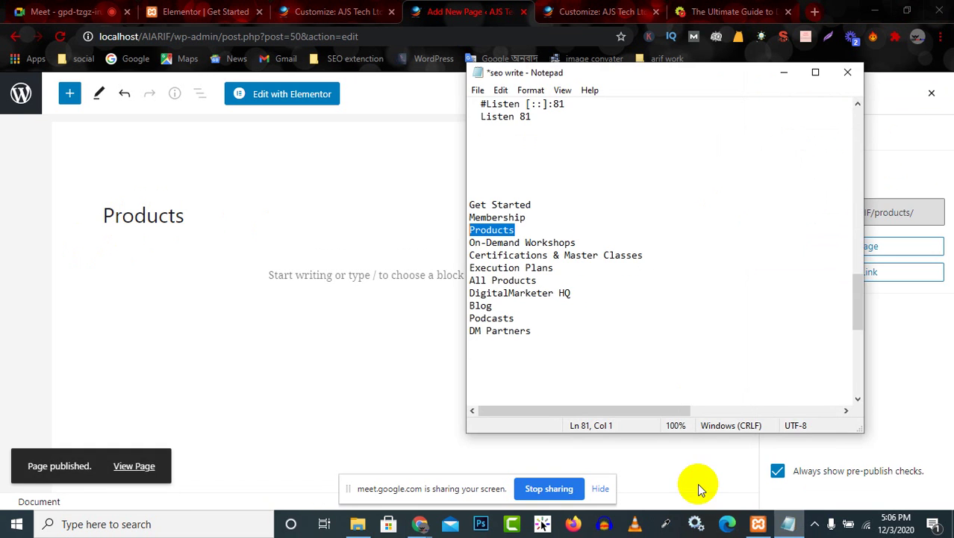
{"action": "left_click_drag", "start_coordinate": [579, 242], "coordinate": [440, 246]}
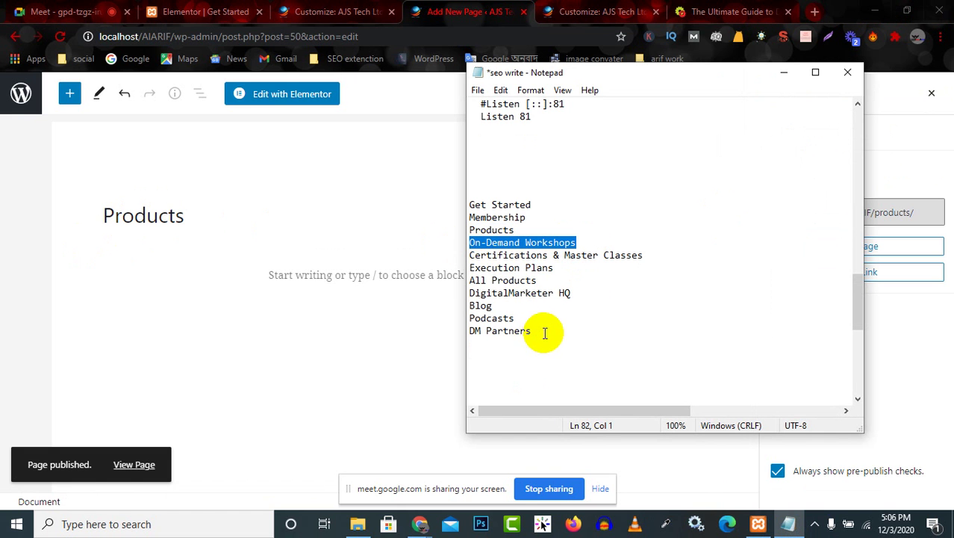
{"action": "left_click", "coordinate": [692, 8]}
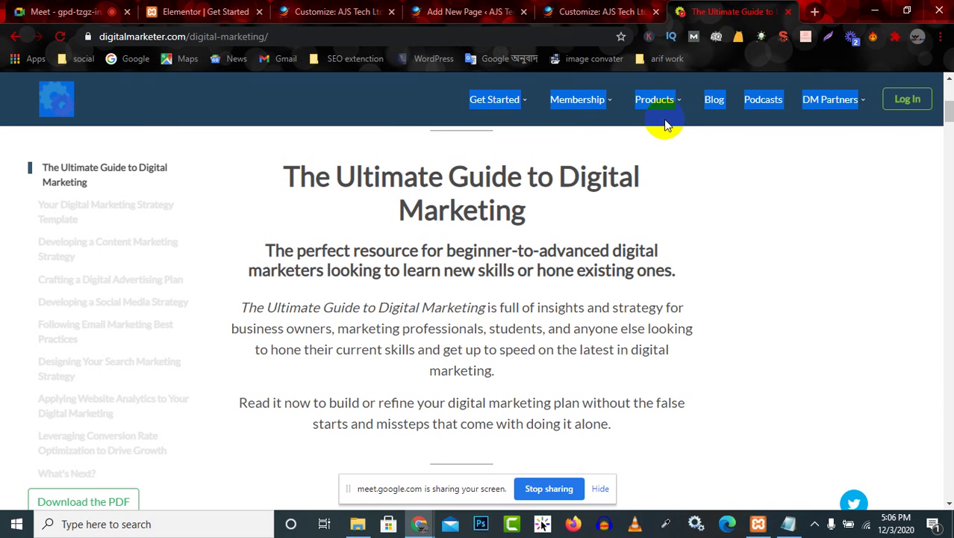
{"action": "mouse_move", "coordinate": [658, 107]}
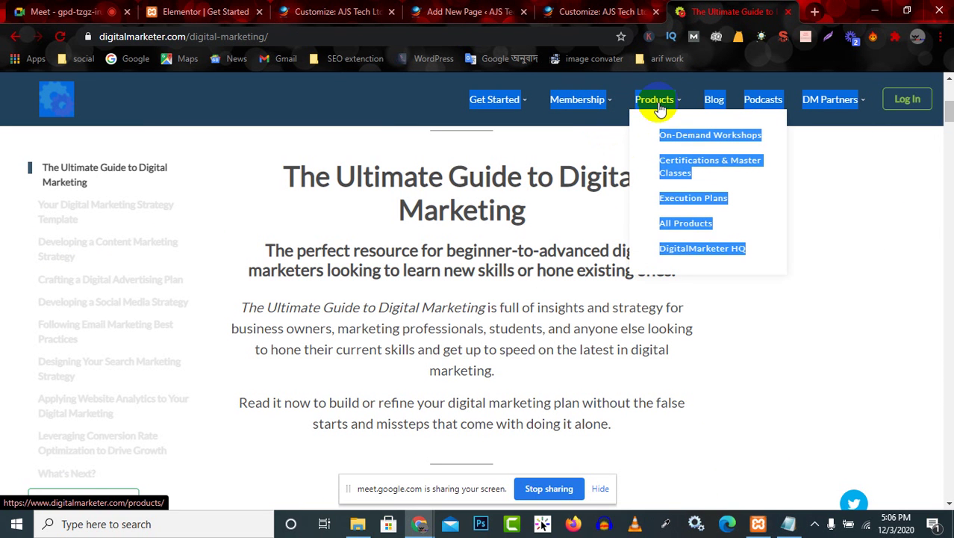
{"action": "mouse_move", "coordinate": [607, 106]}
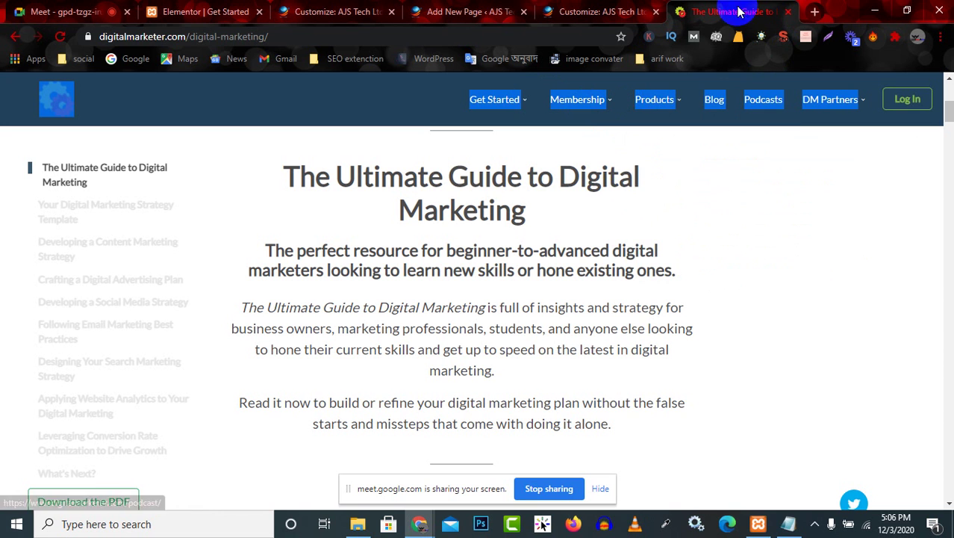
{"action": "left_click", "coordinate": [787, 525]}
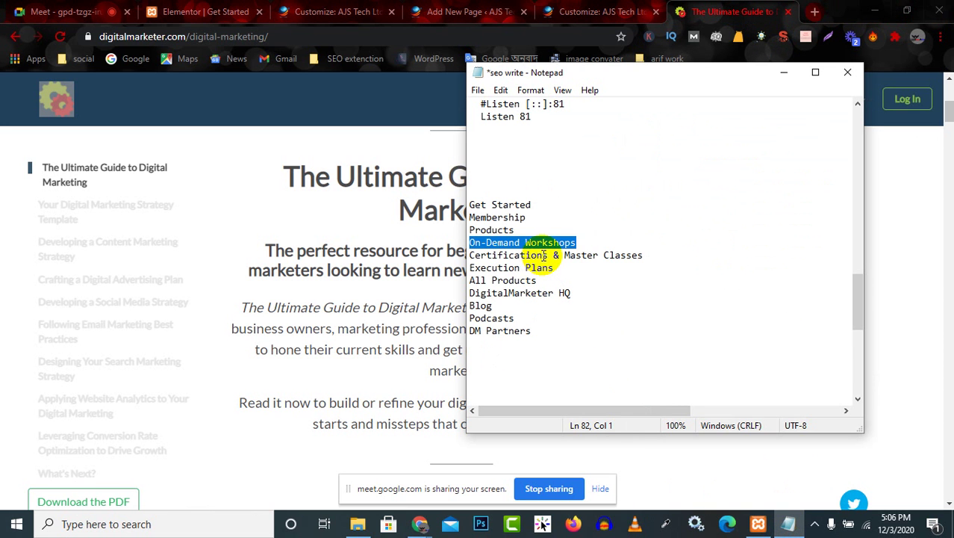
{"action": "key", "text": "Delete"}
{"action": "left_click_drag", "start_coordinate": [601, 255], "coordinate": [426, 255]}
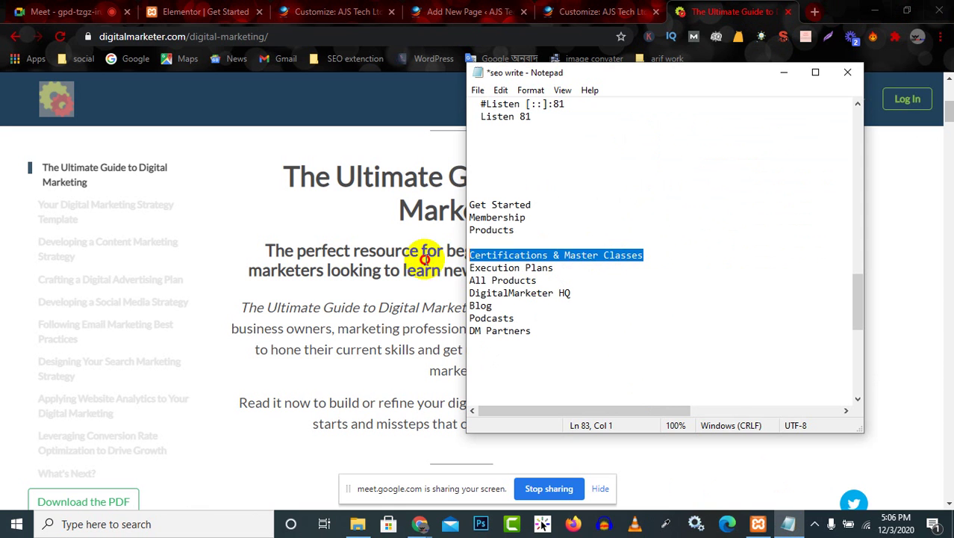
{"action": "key", "text": "BackSpace"}
{"action": "left_click_drag", "start_coordinate": [575, 268], "coordinate": [458, 268]}
{"action": "key", "text": "BackSpace"}
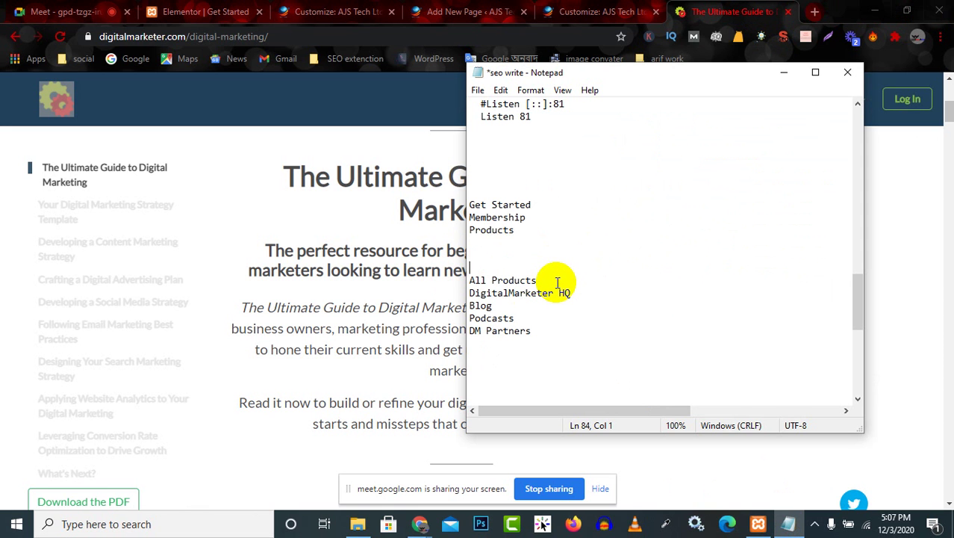
Check DigitalMarketer's navigation menu and delete "All Products" and "DigitalMarketer HQ" from the Notepad list
{"action": "left_click_drag", "start_coordinate": [557, 282], "coordinate": [433, 289]}
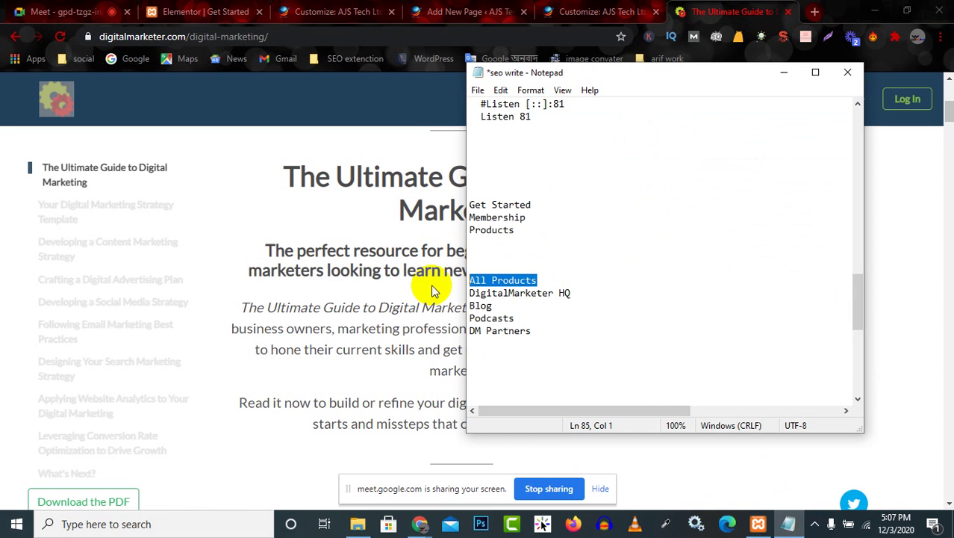
{"action": "left_click", "coordinate": [717, 11]}
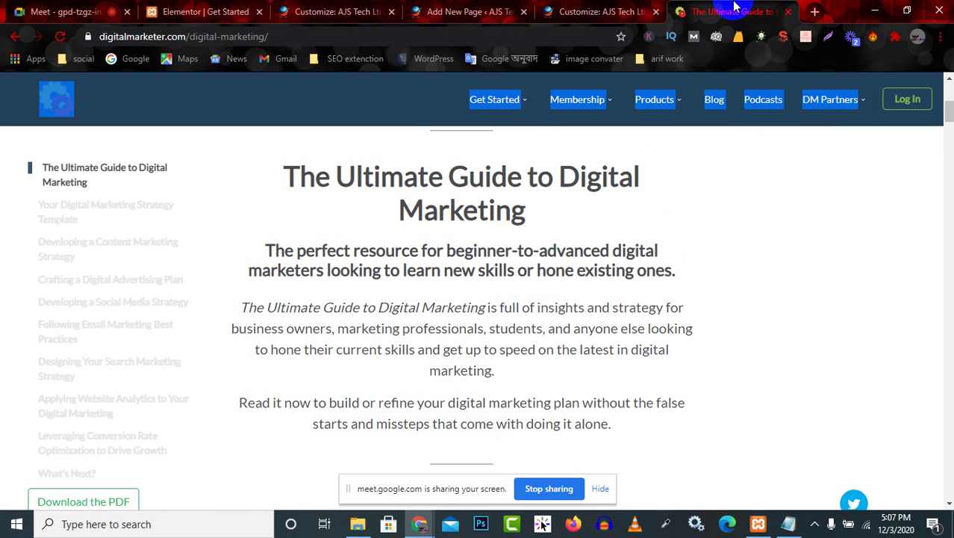
{"action": "left_click", "coordinate": [604, 10]}
{"action": "left_click", "coordinate": [706, 11]}
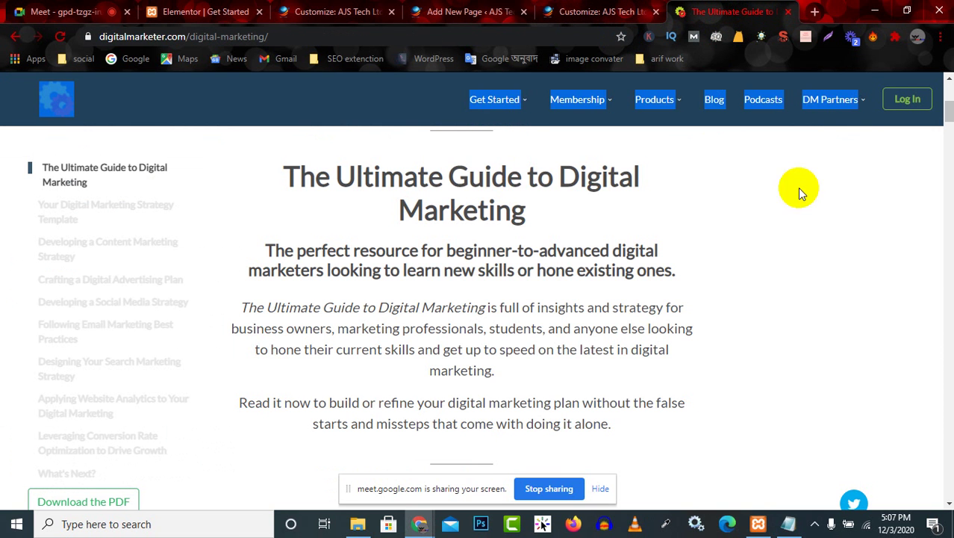
{"action": "left_click", "coordinate": [790, 525]}
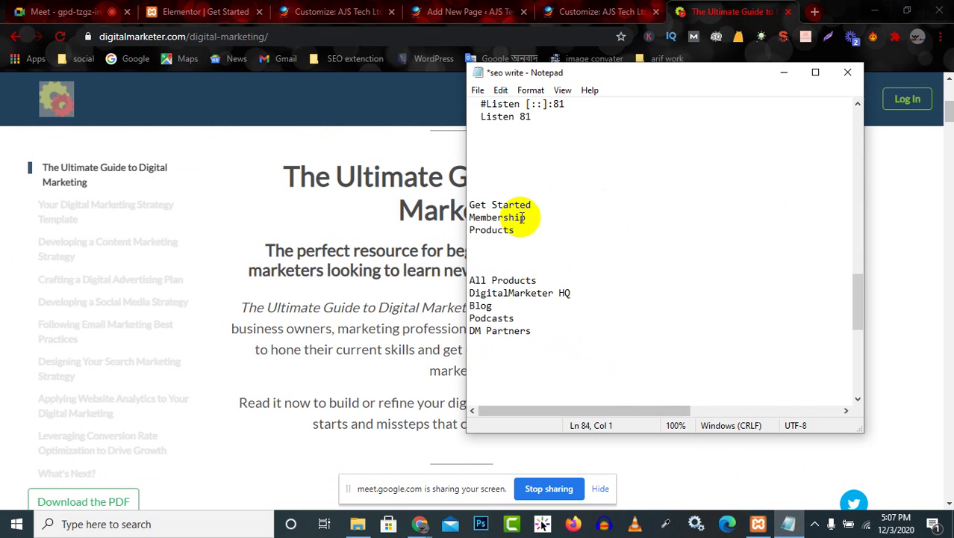
{"action": "left_click_drag", "start_coordinate": [542, 280], "coordinate": [437, 279]}
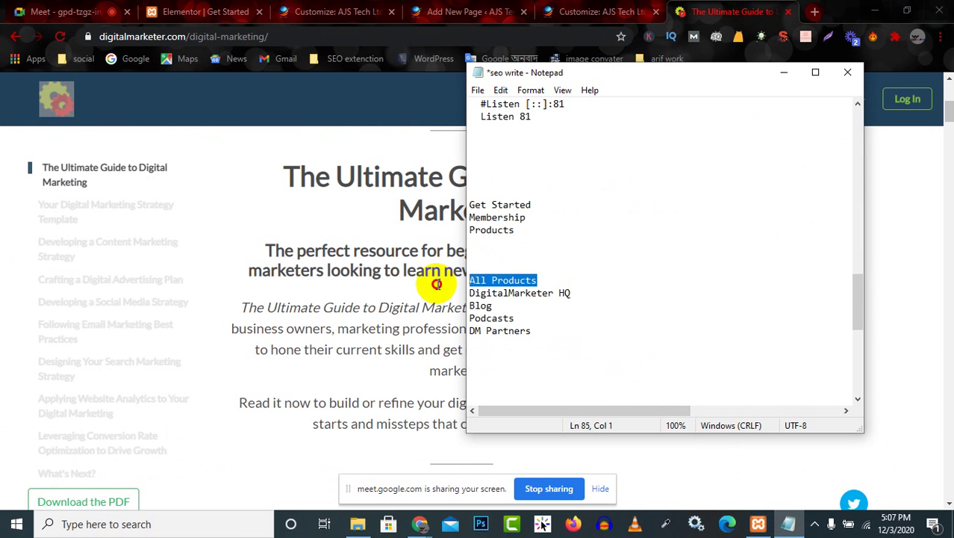
{"action": "key", "text": "BackSpace"}
{"action": "left_click_drag", "start_coordinate": [576, 291], "coordinate": [394, 294]}
{"action": "key", "text": "BackSpace"}
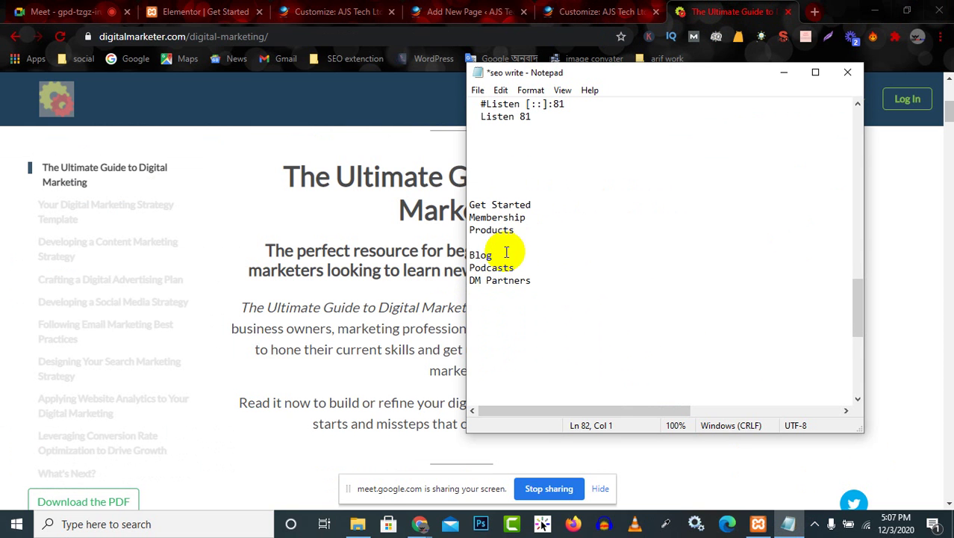
Select "Blog" in the Notepad list, switch to the published Products page's editor and return to the WordPress Pages list
{"action": "left_click_drag", "start_coordinate": [506, 252], "coordinate": [422, 261]}
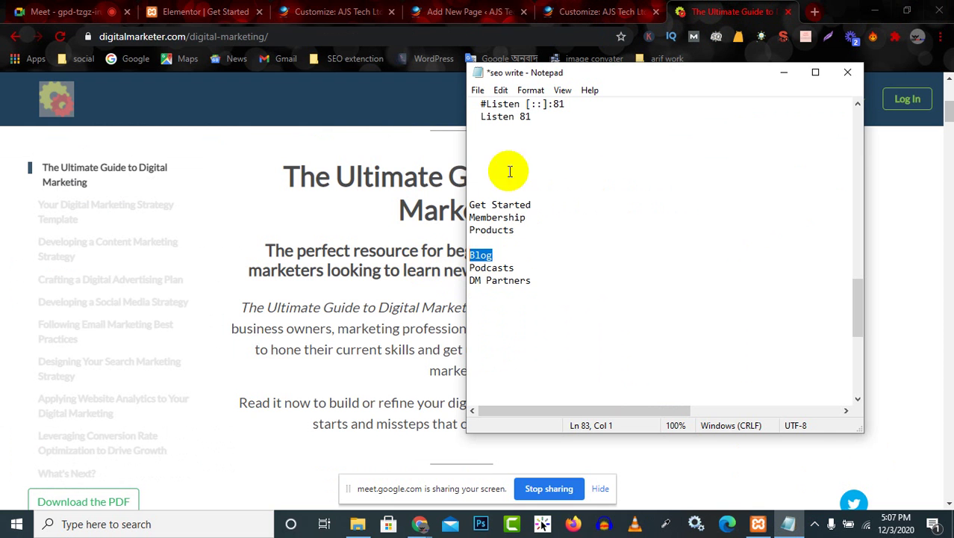
{"action": "left_click", "coordinate": [215, 11]}
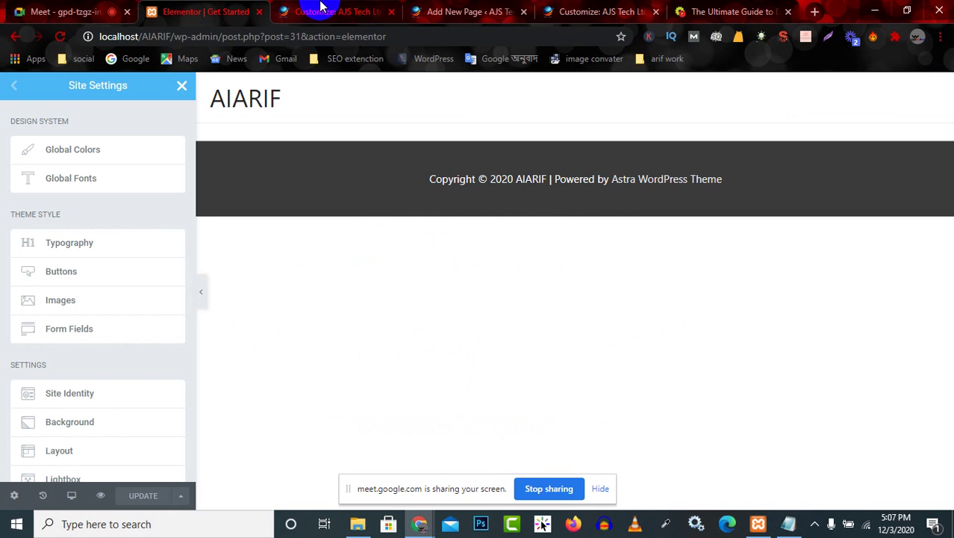
{"action": "left_click", "coordinate": [422, 6]}
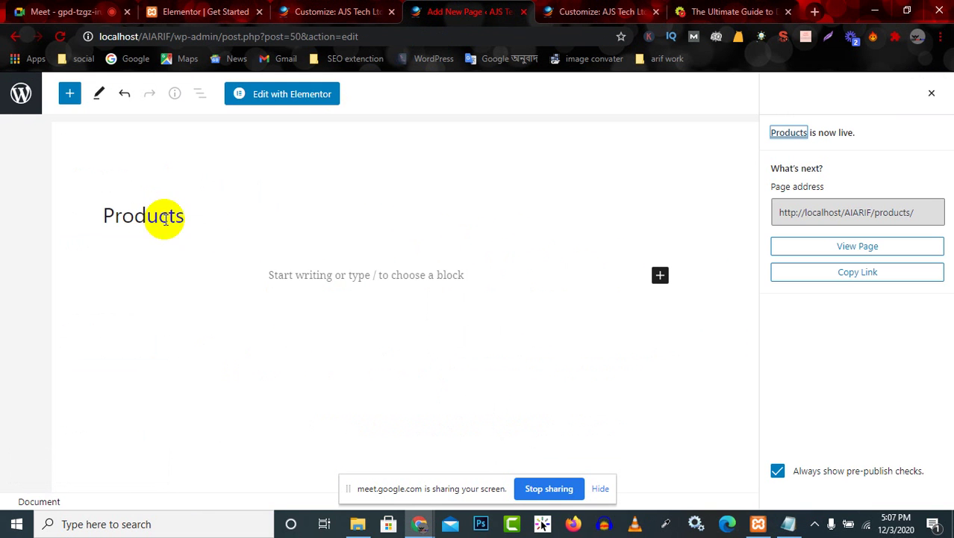
{"action": "left_click", "coordinate": [708, 11]}
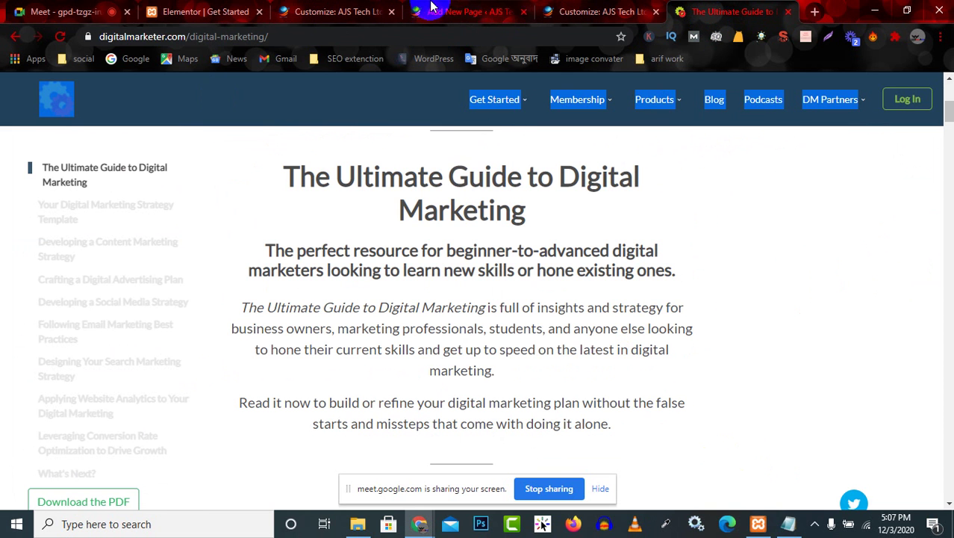
{"action": "left_click", "coordinate": [467, 11]}
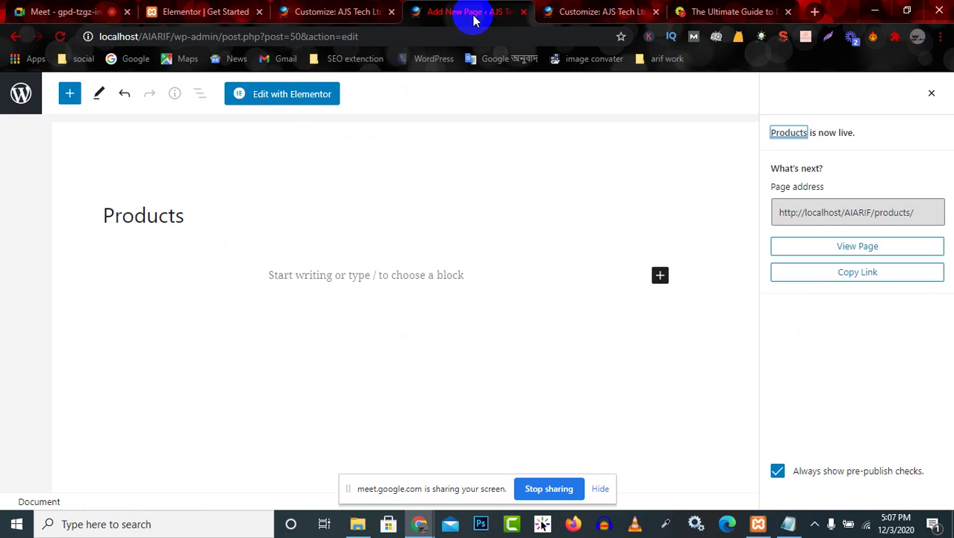
{"action": "left_click", "coordinate": [161, 217]}
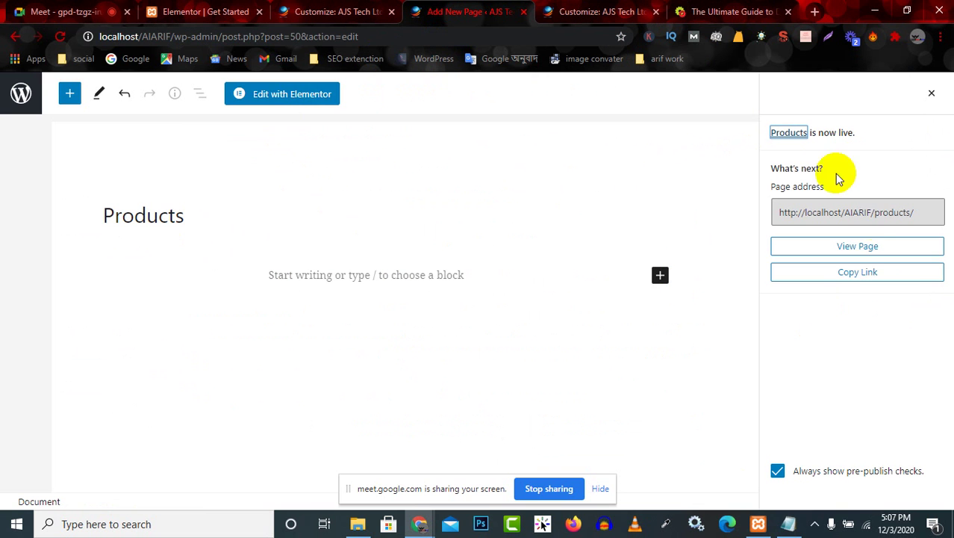
{"action": "left_click", "coordinate": [20, 93]}
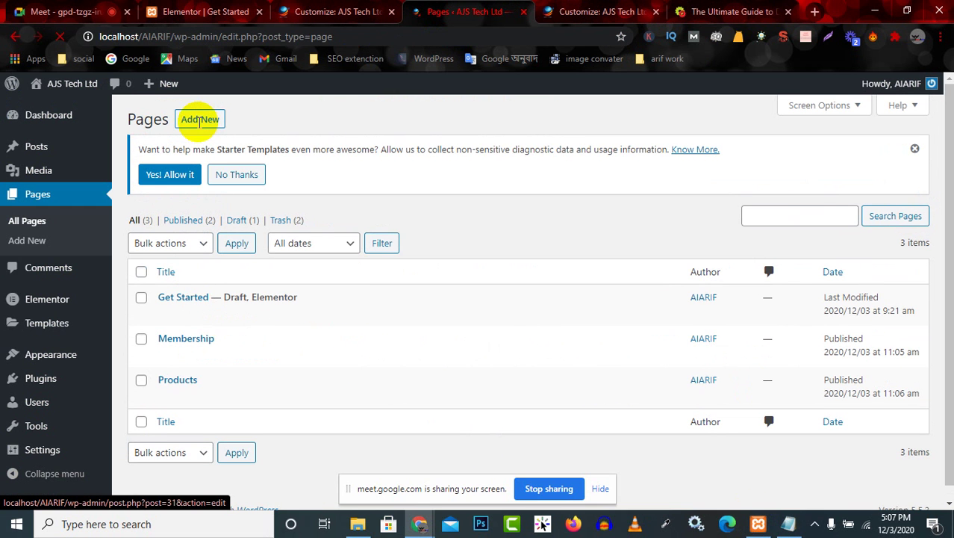
Add a new page and title it "Blog", copied from the Notepad list
{"action": "left_click", "coordinate": [790, 522]}
{"action": "left_click_drag", "start_coordinate": [531, 265], "coordinate": [443, 264]}
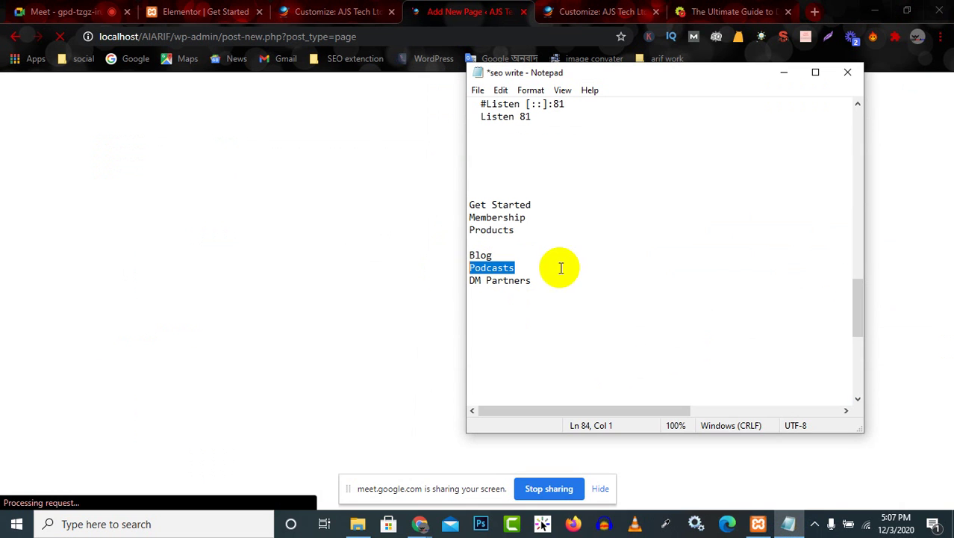
{"action": "left_click_drag", "start_coordinate": [551, 254], "coordinate": [462, 257]}
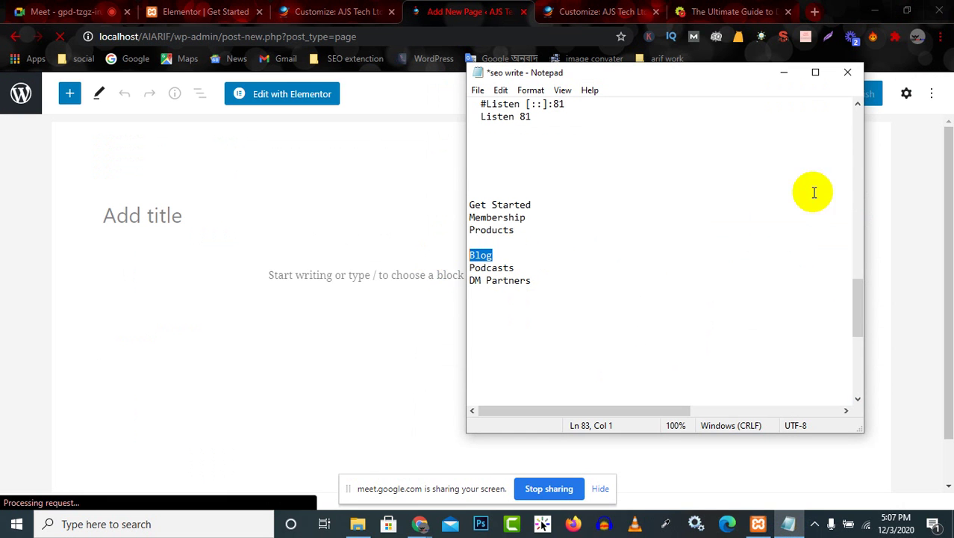
{"action": "left_click", "coordinate": [796, 76]}
{"action": "left_click", "coordinate": [160, 206]}
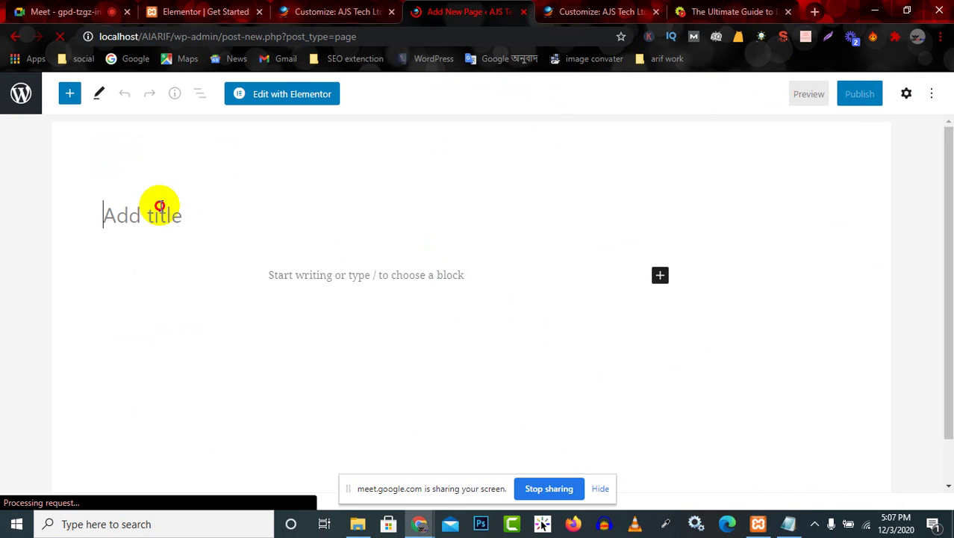
{"action": "type", "text": "Blog"}
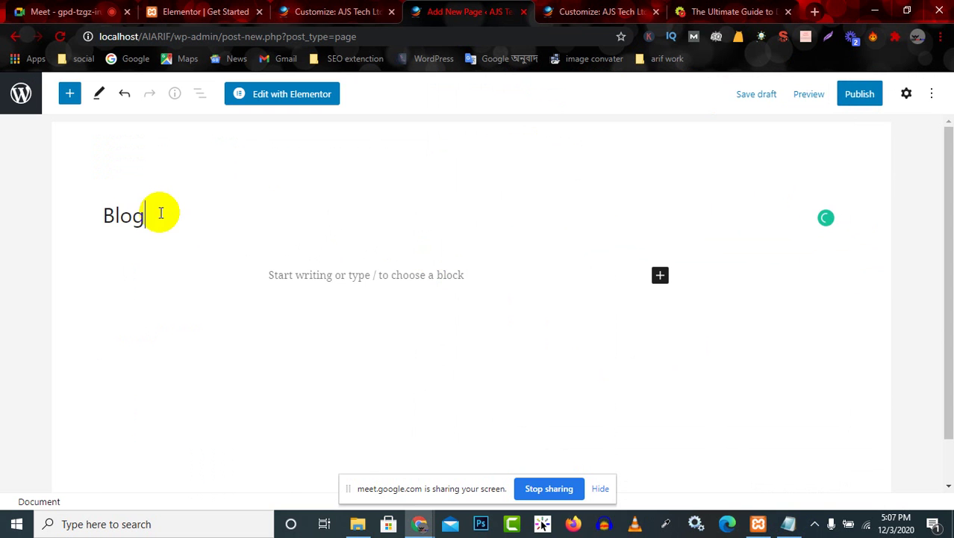
Review the Blog page's visibility and publish date options, then publish it immediately with public visibility
{"action": "left_click", "coordinate": [858, 95]}
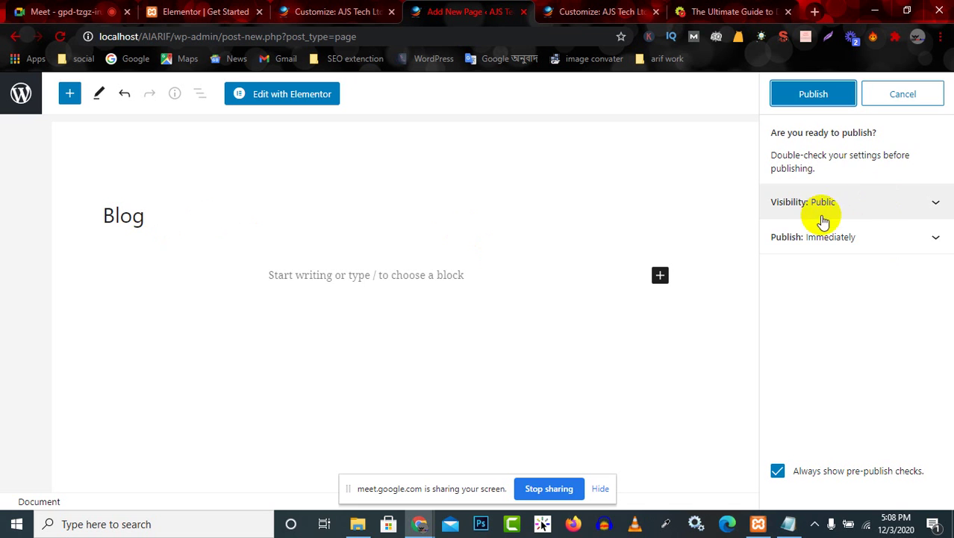
{"action": "left_click", "coordinate": [905, 204]}
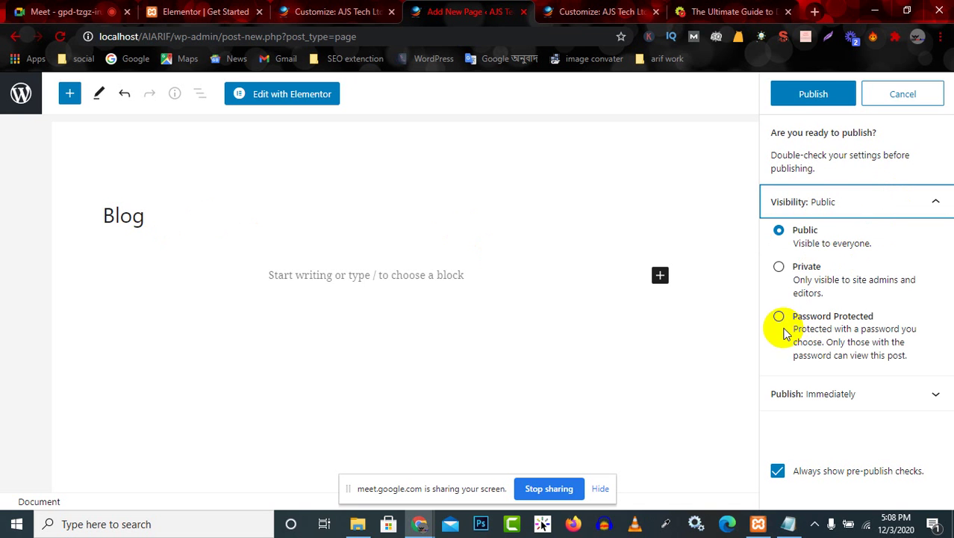
{"action": "left_click", "coordinate": [933, 204]}
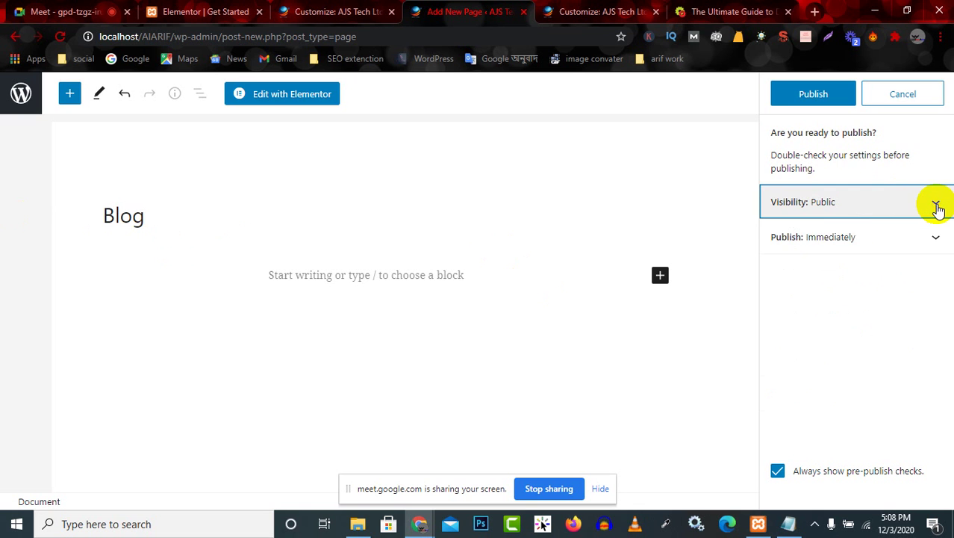
{"action": "left_click", "coordinate": [899, 239]}
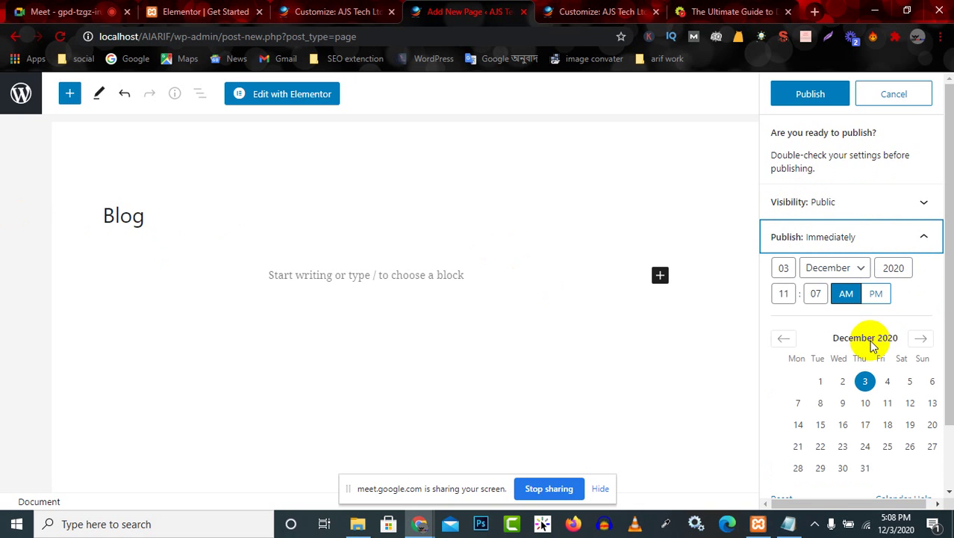
{"action": "scroll", "coordinate": [914, 386], "scroll_direction": "down", "scroll_amount": 2}
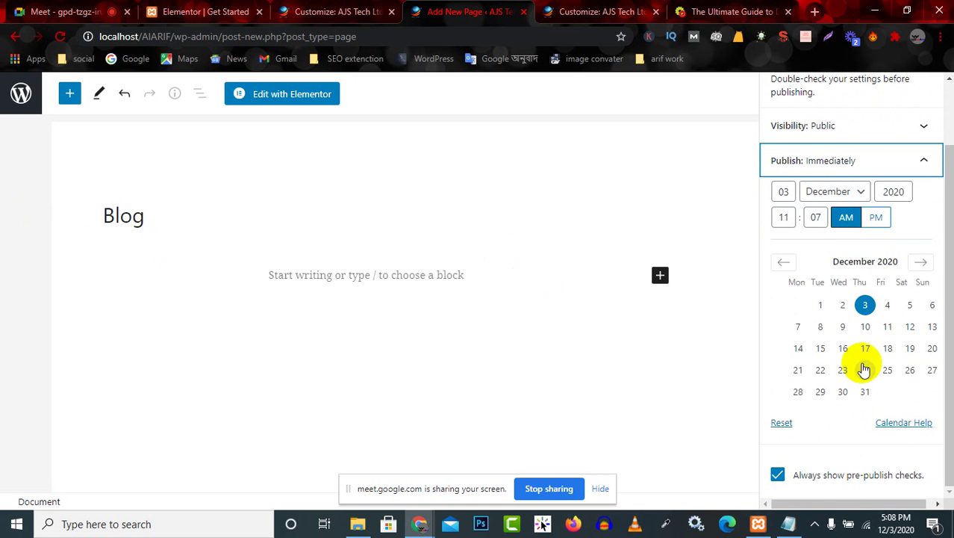
{"action": "scroll", "coordinate": [862, 369], "scroll_direction": "up", "scroll_amount": 2}
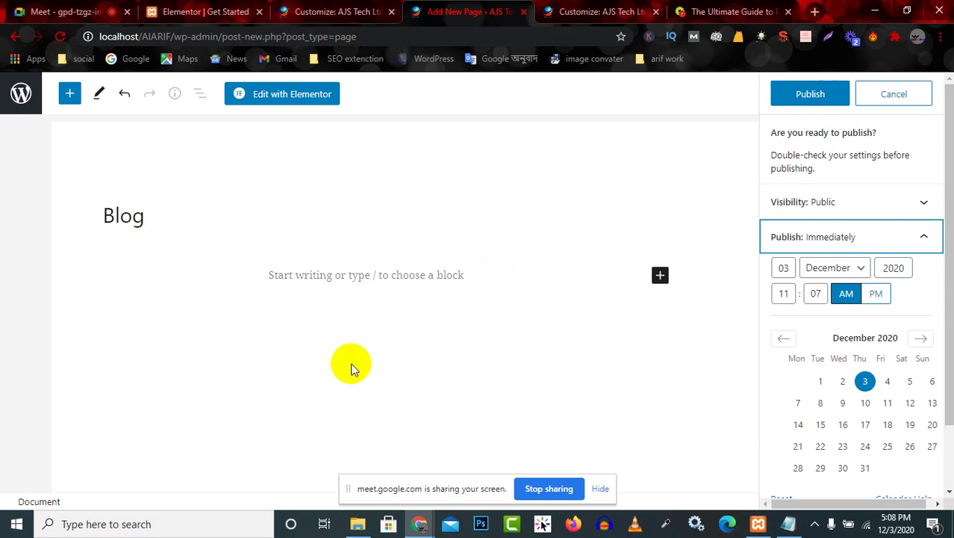
{"action": "left_click", "coordinate": [900, 238]}
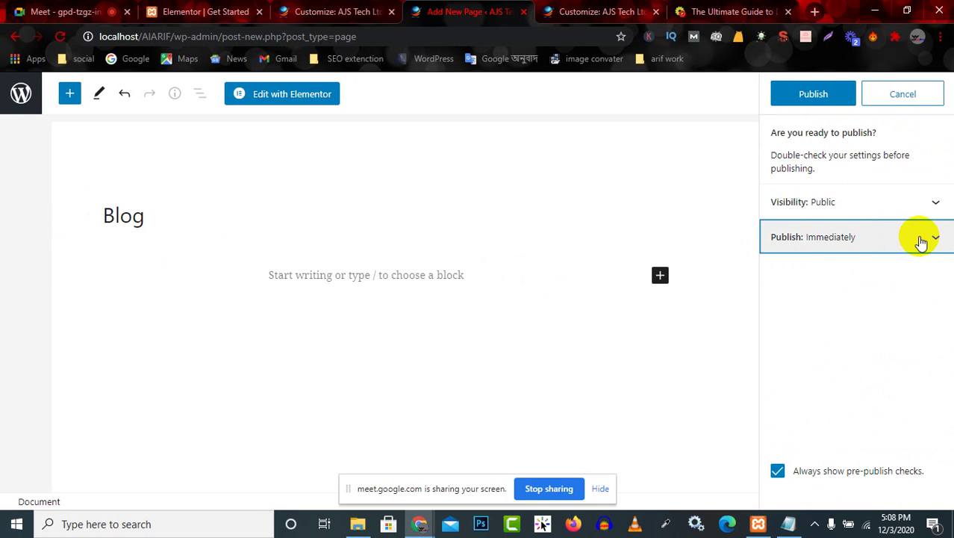
{"action": "left_click", "coordinate": [816, 100]}
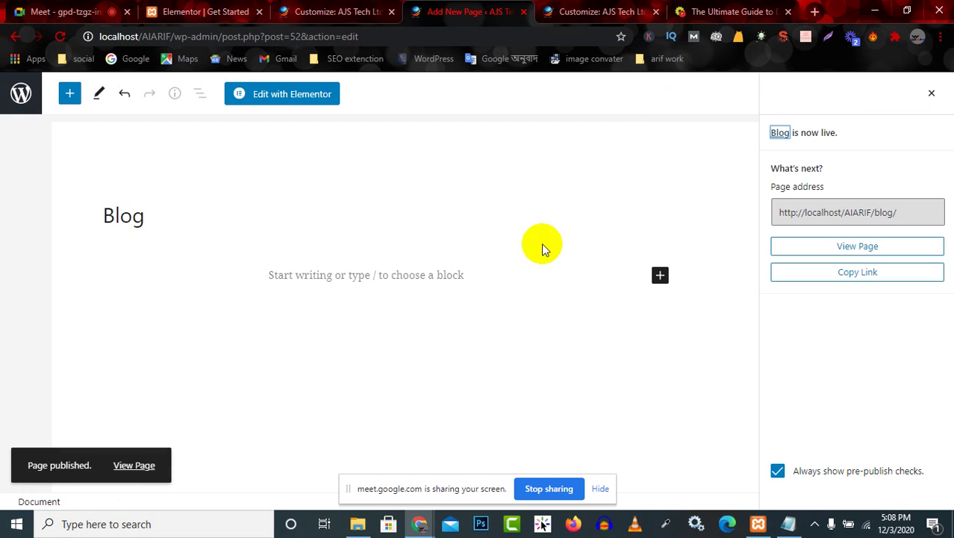
Copy "Podcasts" from the Notepad list and use it as the title of another new page added from the Pages list
{"action": "left_click", "coordinate": [21, 93]}
{"action": "left_click", "coordinate": [789, 522]}
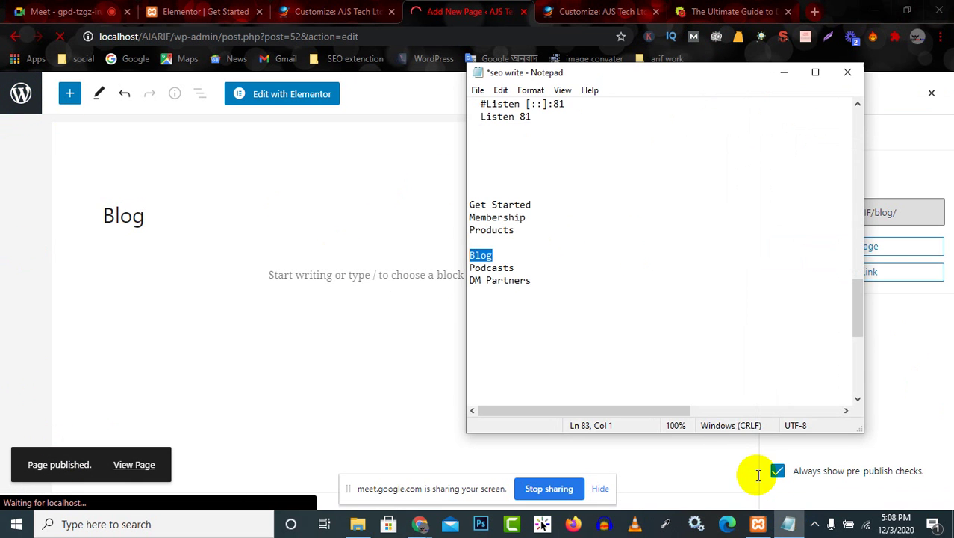
{"action": "left_click_drag", "start_coordinate": [525, 266], "coordinate": [438, 270]}
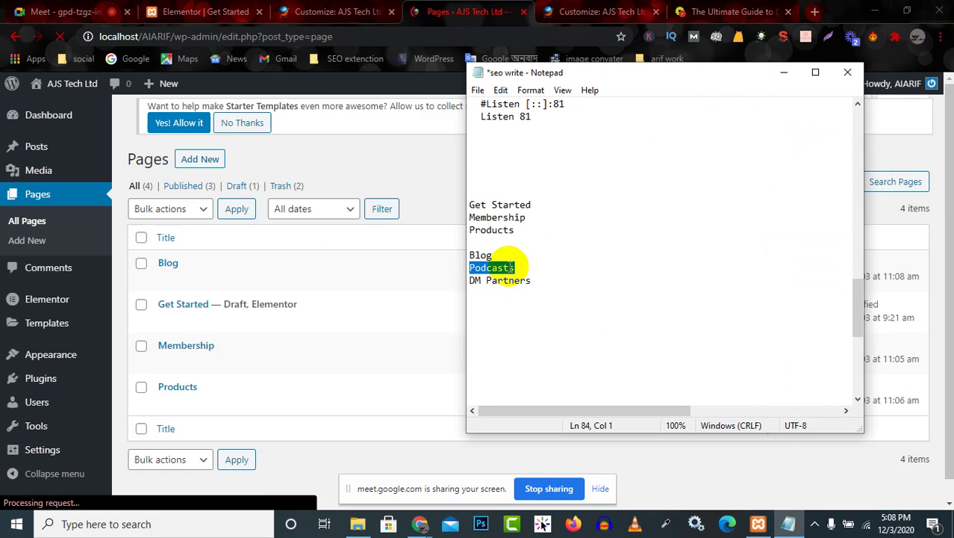
{"action": "right_click", "coordinate": [510, 271]}
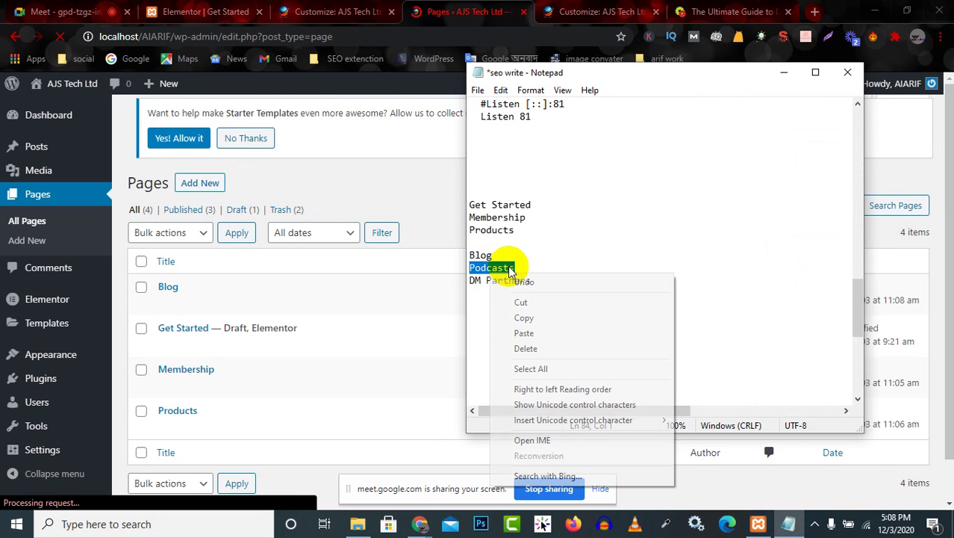
{"action": "left_click", "coordinate": [532, 318]}
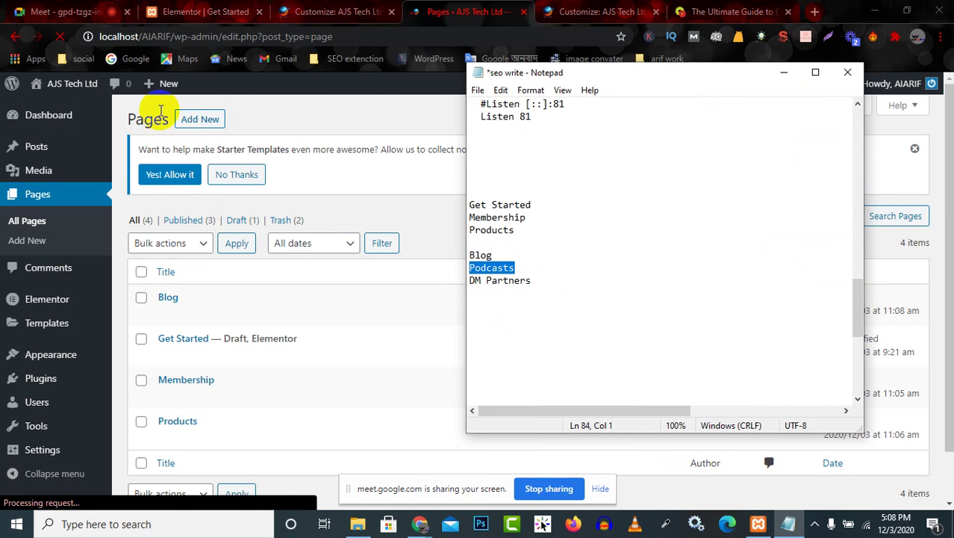
{"action": "left_click", "coordinate": [203, 122]}
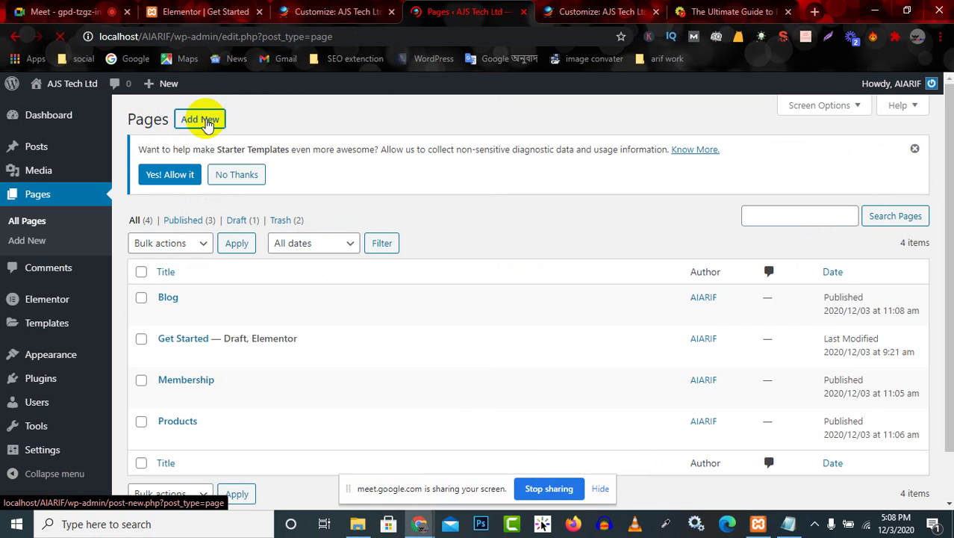
{"action": "left_click", "coordinate": [209, 123]}
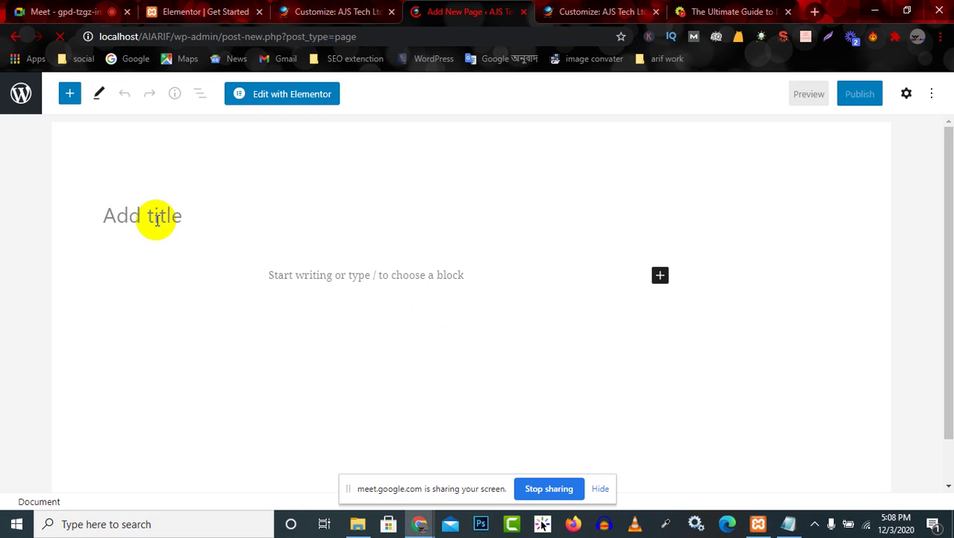
{"action": "type", "text": "Podcasts"}
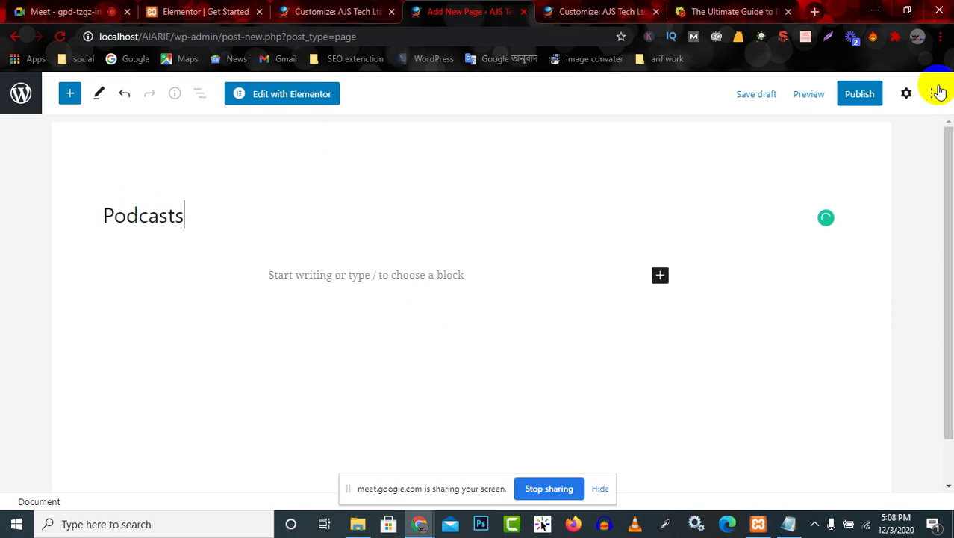
Review the Podcasts page's visibility and publish date options, then publish it immediately with public visibility
{"action": "left_click", "coordinate": [859, 94]}
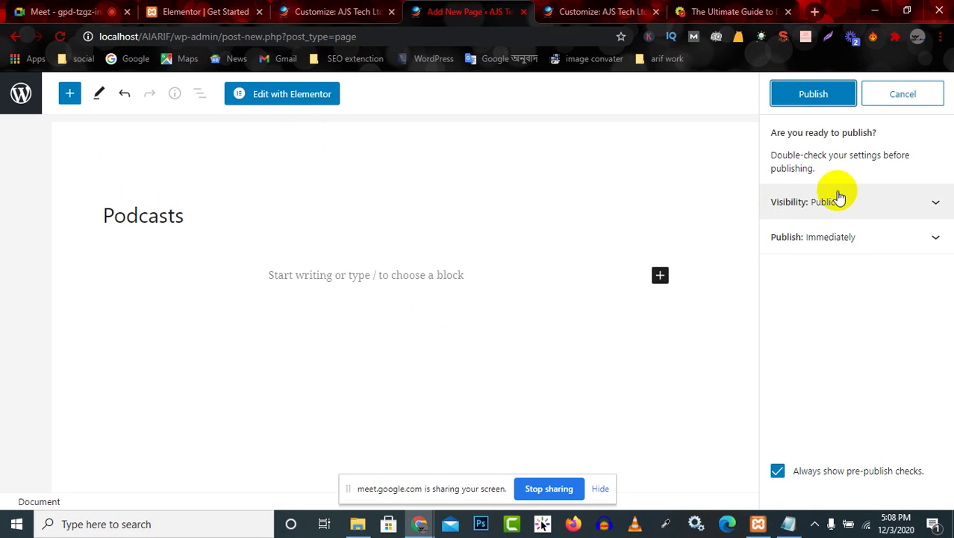
{"action": "left_click", "coordinate": [913, 200]}
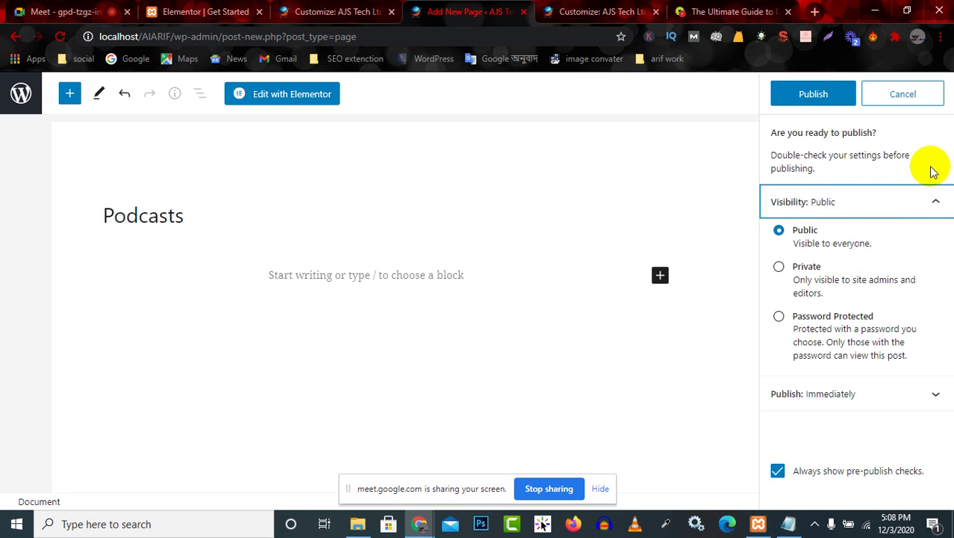
{"action": "left_click", "coordinate": [930, 205]}
{"action": "left_click", "coordinate": [888, 239]}
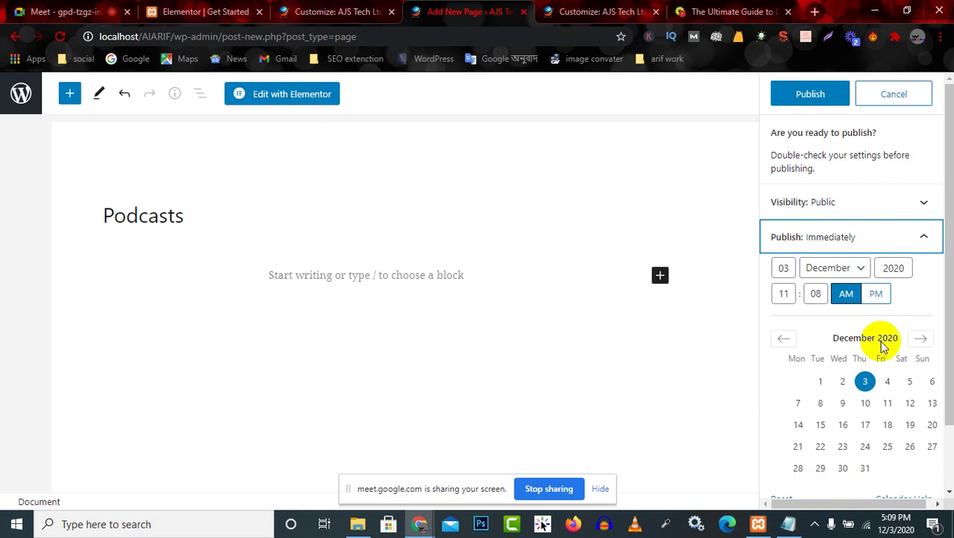
{"action": "left_click", "coordinate": [914, 240]}
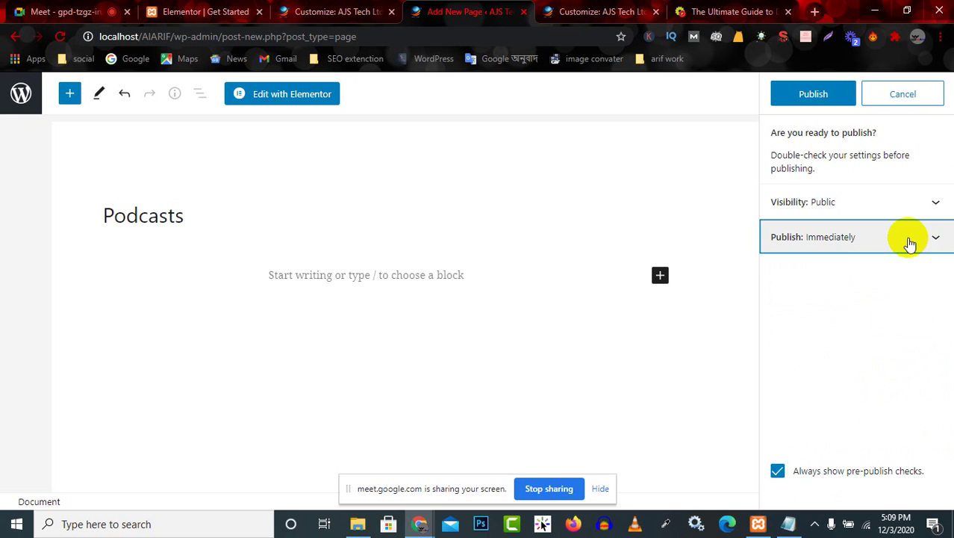
{"action": "left_click", "coordinate": [807, 95]}
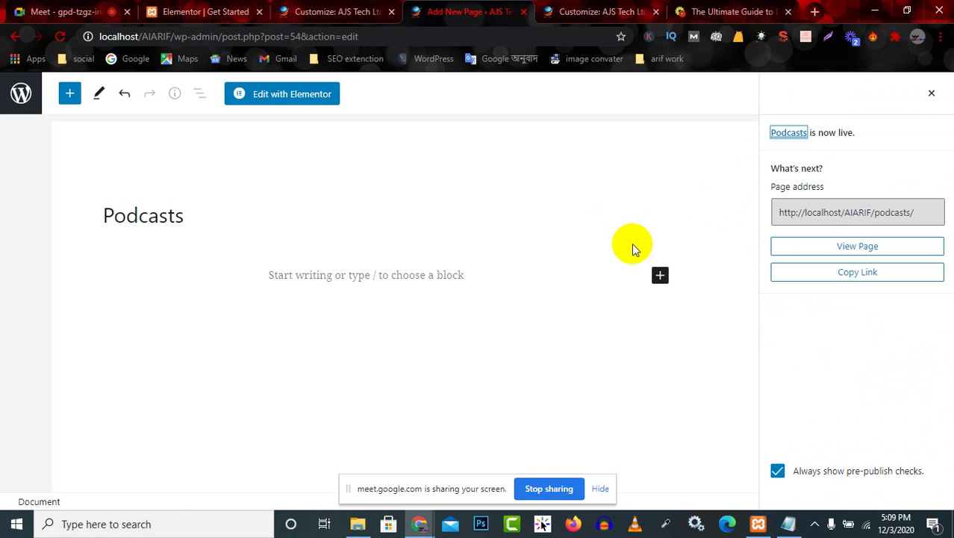
Copy "DM Partners" from the Notepad list and return to the WordPress Pages list
{"action": "left_click", "coordinate": [791, 526]}
{"action": "left_click", "coordinate": [576, 273]}
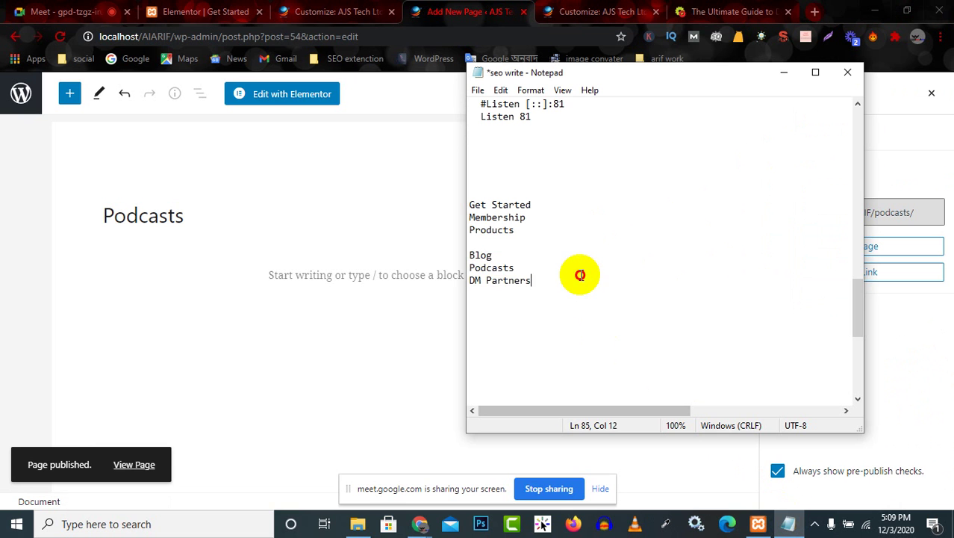
{"action": "left_click_drag", "start_coordinate": [576, 273], "coordinate": [427, 287]}
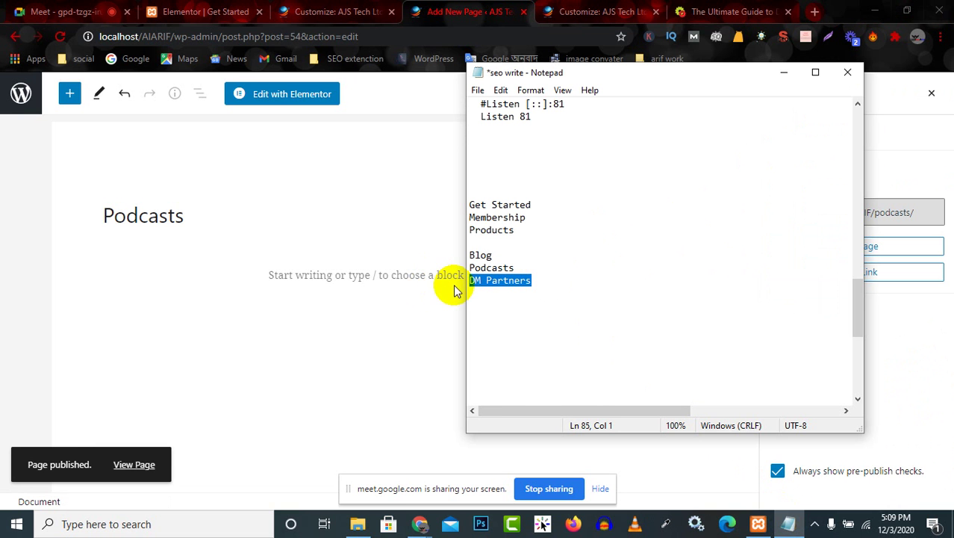
{"action": "left_click", "coordinate": [784, 72]}
{"action": "left_click", "coordinate": [21, 93]}
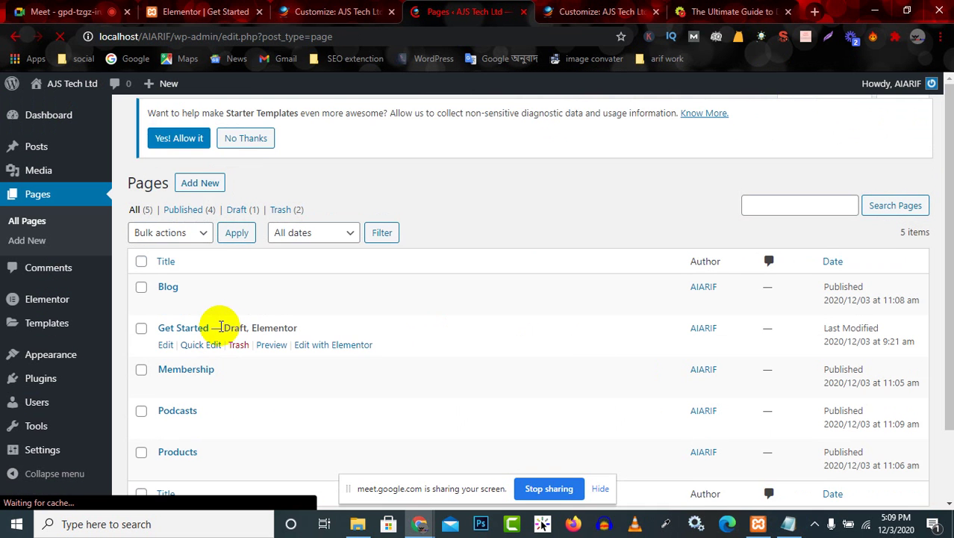
Add a new page titled "DM Partners" from the copied text and publish it immediately with public visibility
{"action": "left_click", "coordinate": [221, 125]}
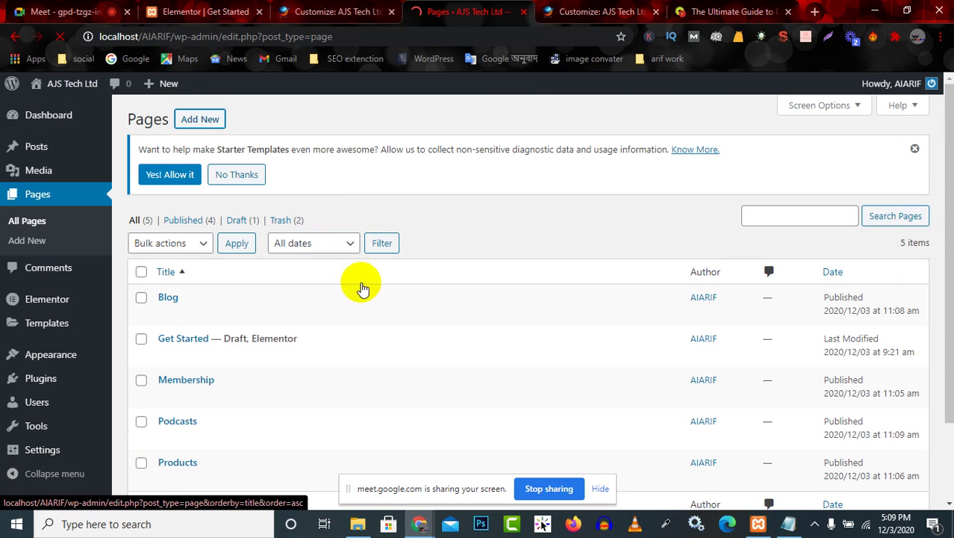
{"action": "left_click", "coordinate": [203, 119]}
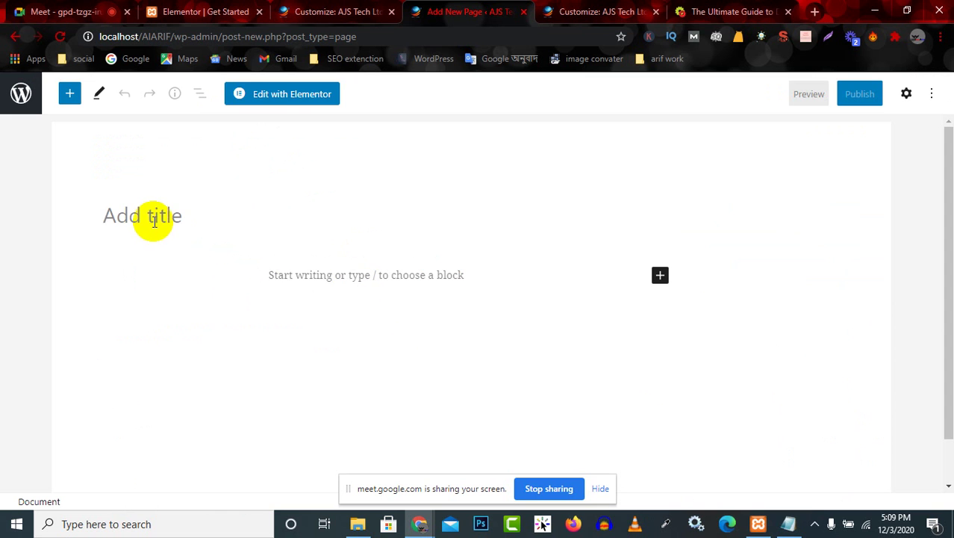
{"action": "left_click", "coordinate": [155, 214]}
{"action": "key", "text": "ctrl+v"}
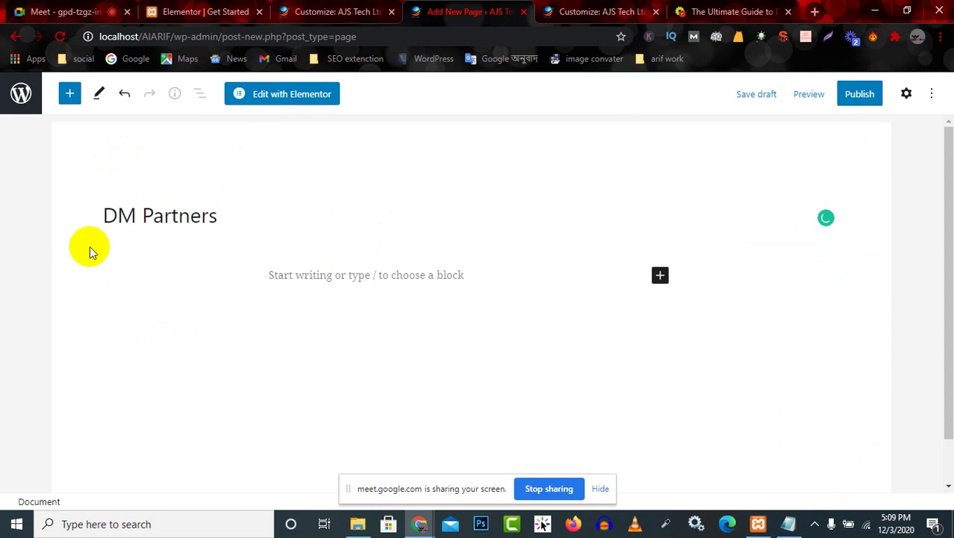
{"action": "left_click", "coordinate": [861, 96]}
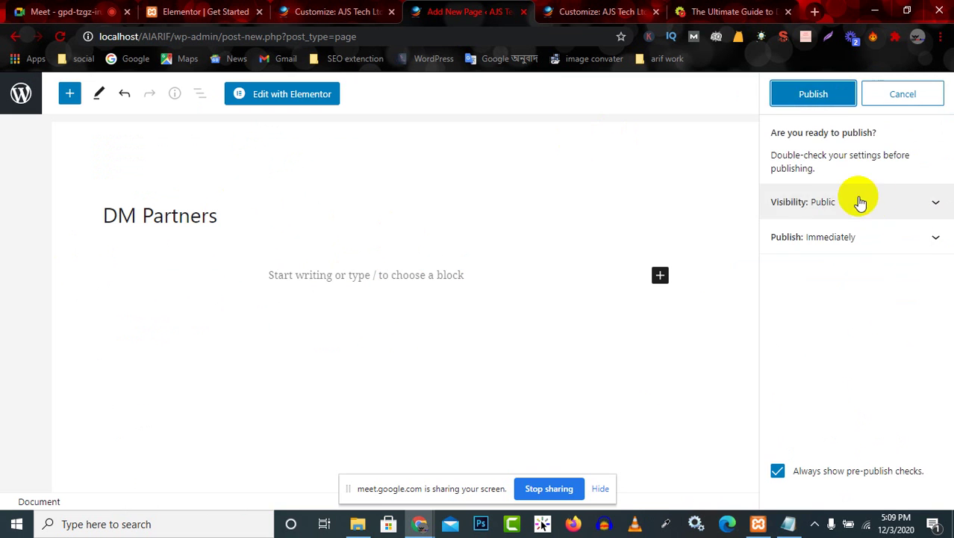
{"action": "left_click", "coordinate": [814, 95]}
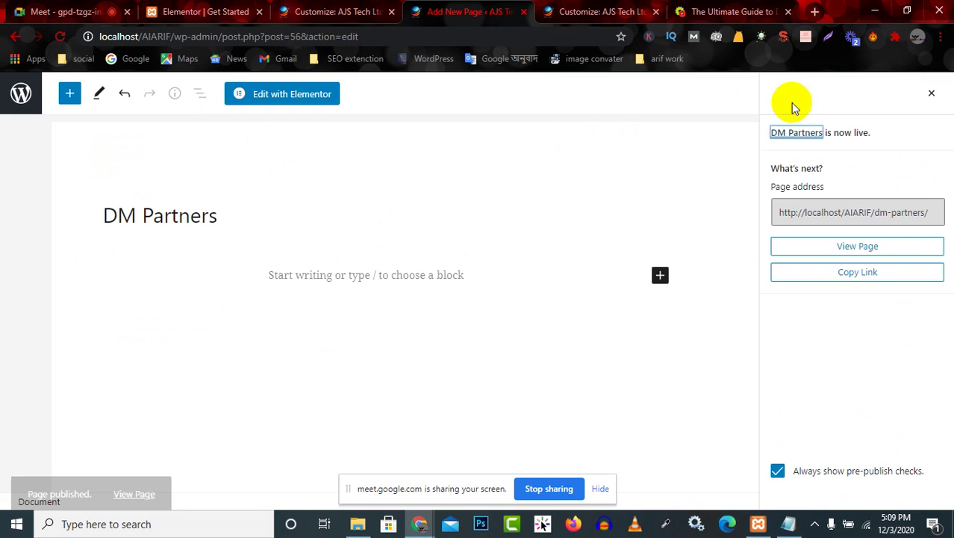
{"action": "left_click", "coordinate": [52, 9]}
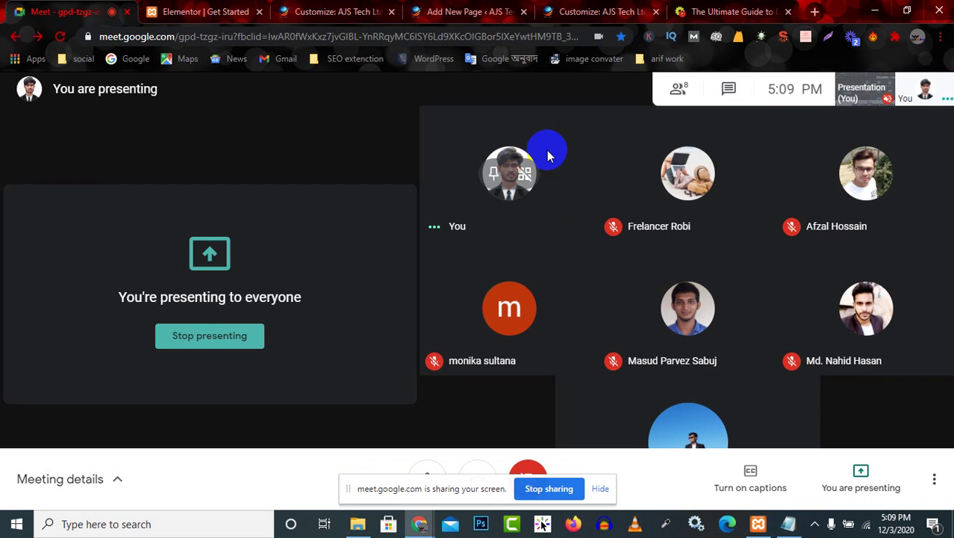
{"action": "left_click", "coordinate": [452, 11]}
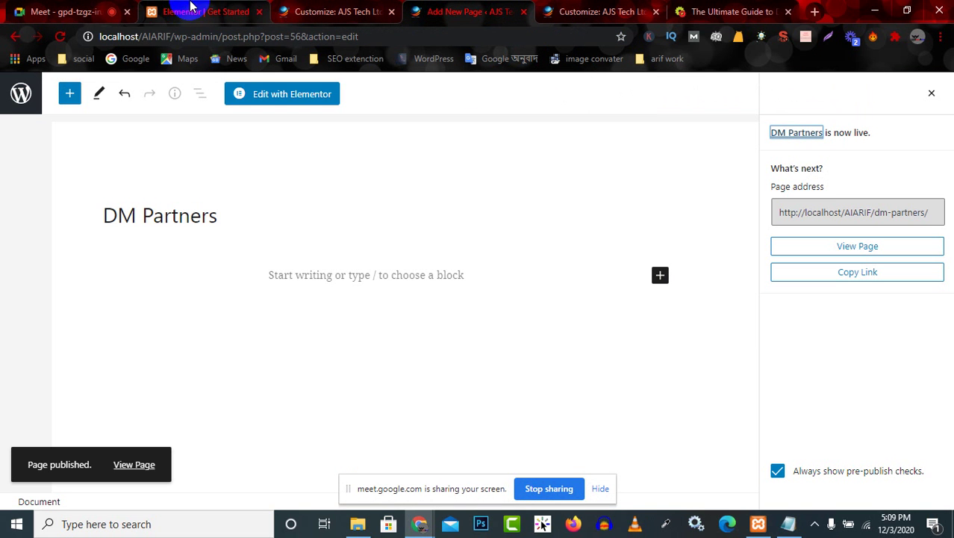
{"action": "left_click", "coordinate": [341, 10]}
{"action": "left_click", "coordinate": [451, 10]}
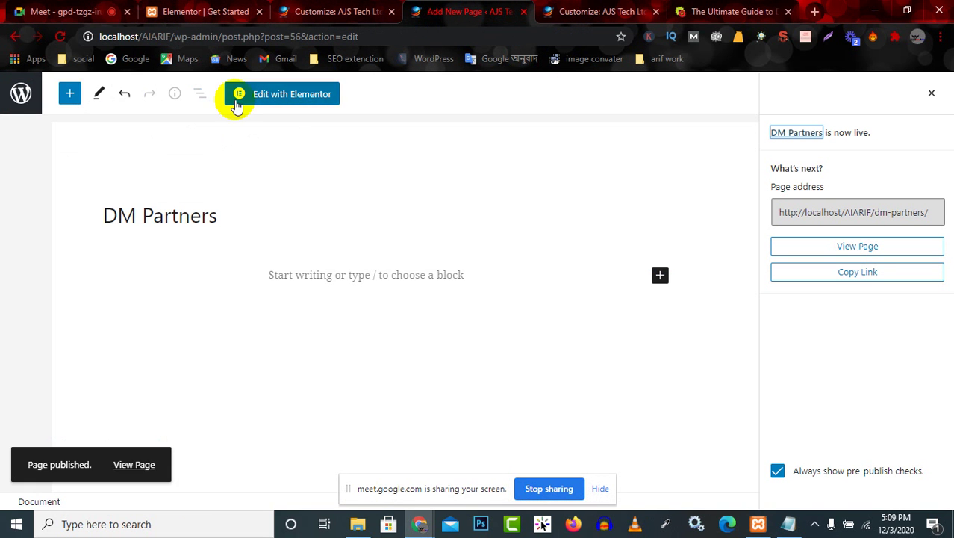
Return to the Pages list, then switch to the DigitalMarketer site and examine the submenus of its navigation items
{"action": "left_click", "coordinate": [20, 95]}
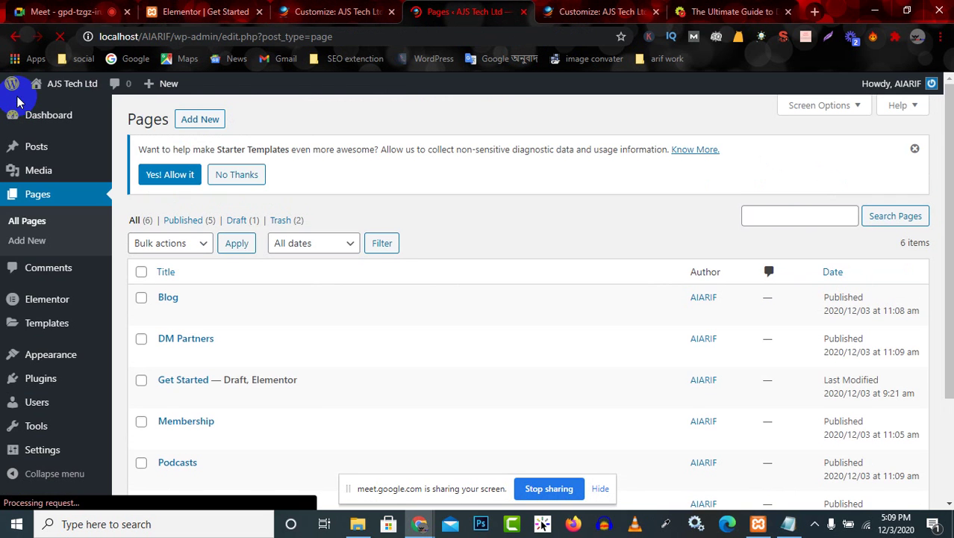
{"action": "left_click", "coordinate": [711, 7]}
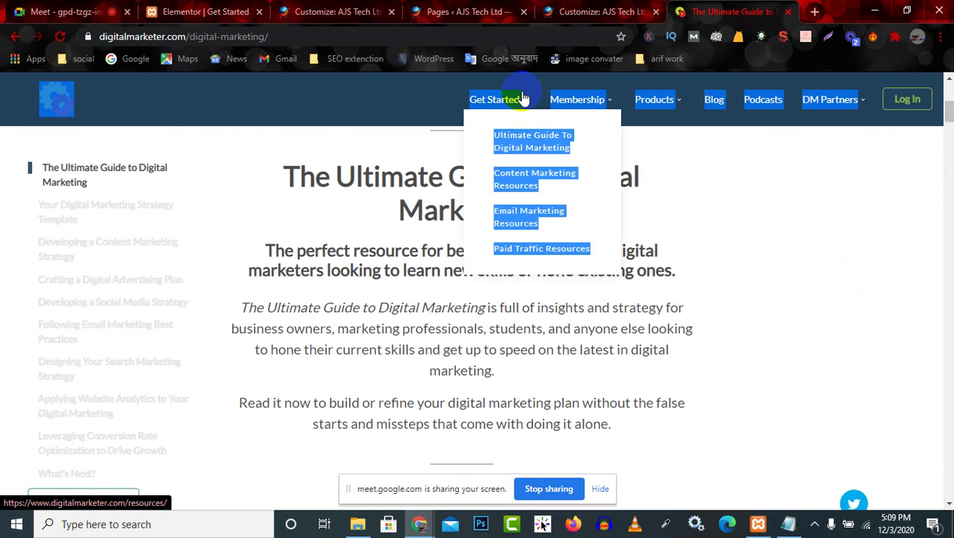
{"action": "mouse_move", "coordinate": [668, 97]}
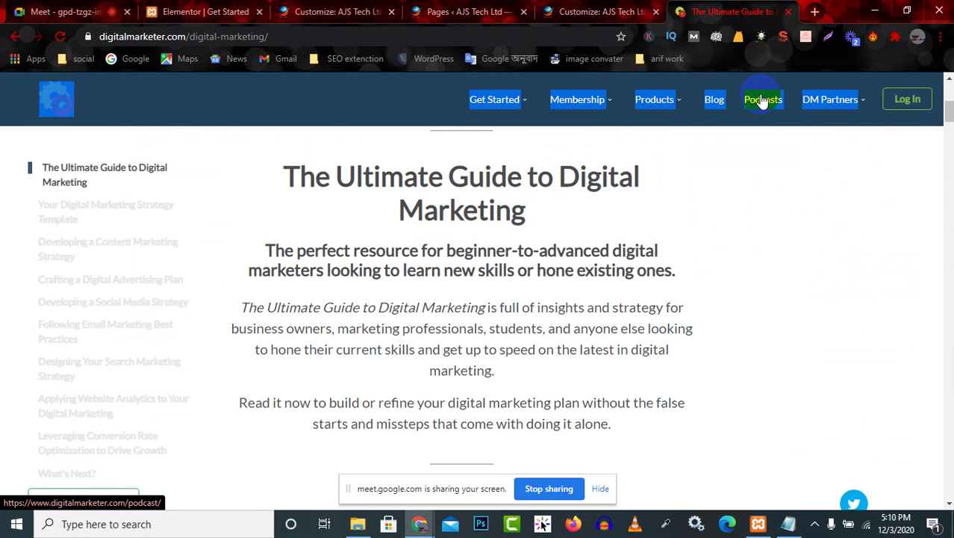
{"action": "mouse_move", "coordinate": [805, 105]}
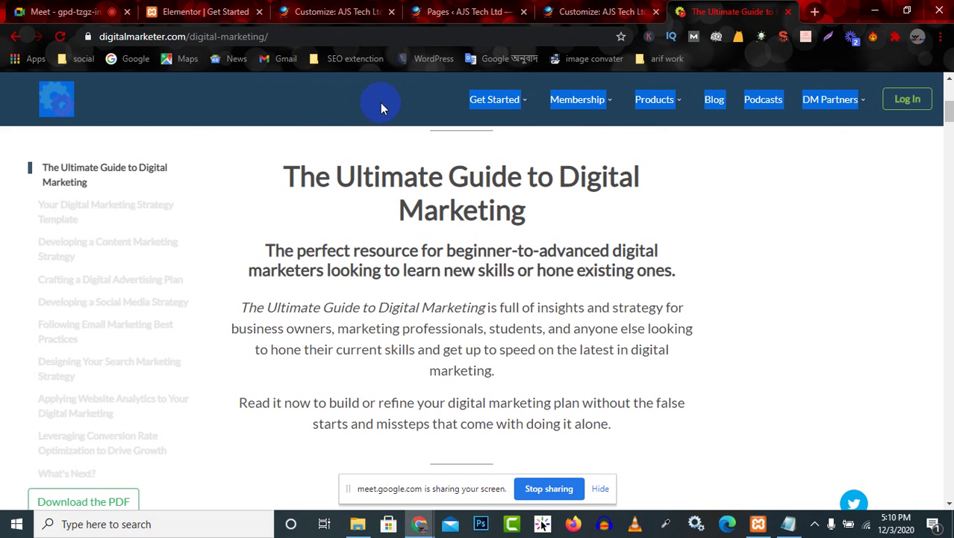
{"action": "mouse_move", "coordinate": [495, 104]}
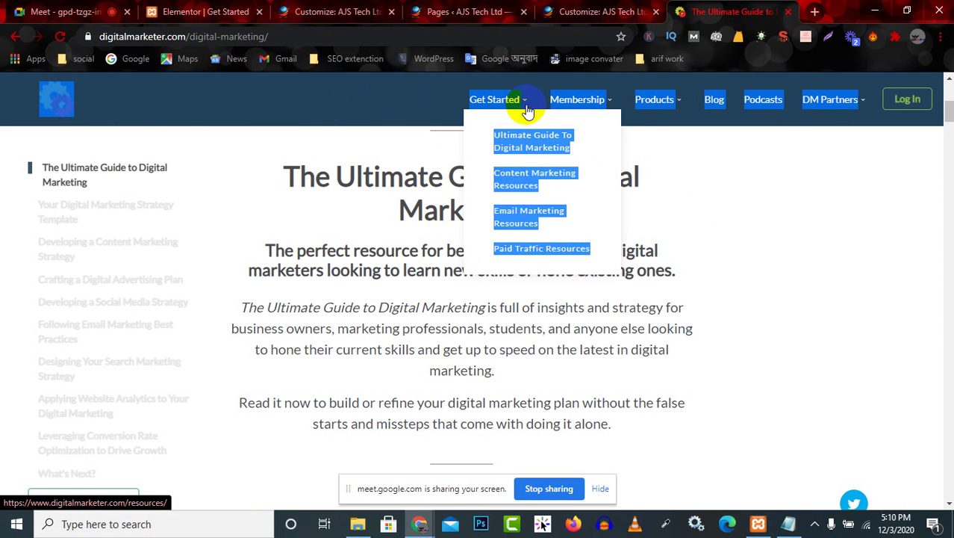
{"action": "mouse_move", "coordinate": [587, 99]}
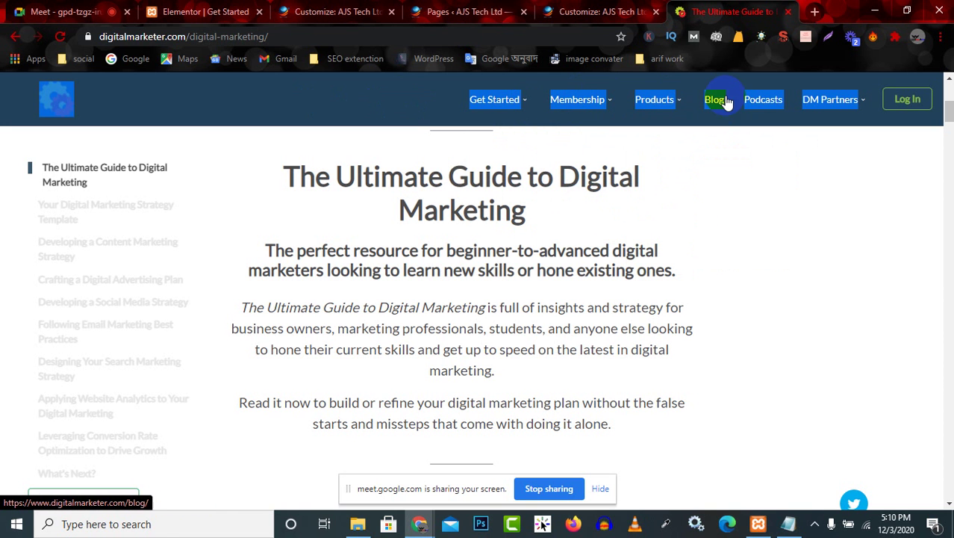
{"action": "mouse_move", "coordinate": [838, 114]}
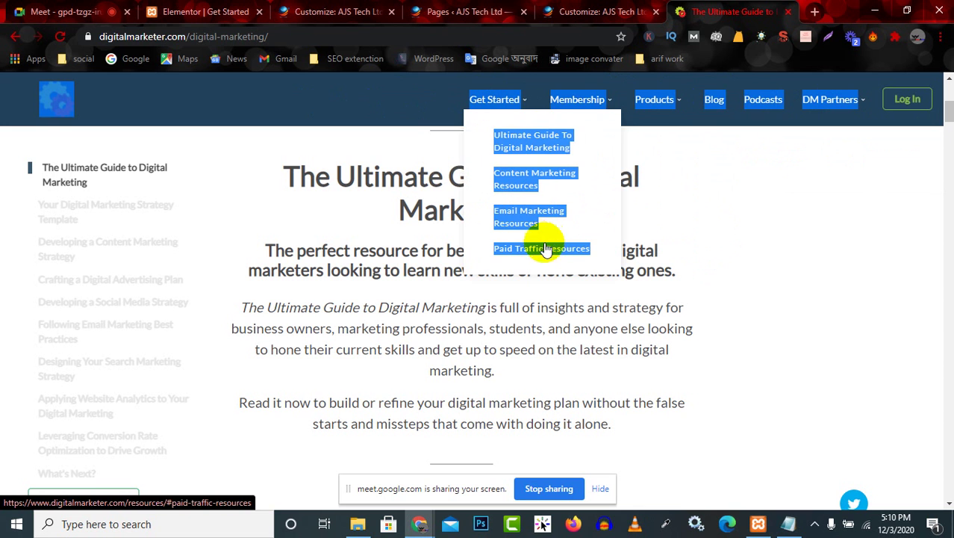
{"action": "left_click", "coordinate": [508, 99]}
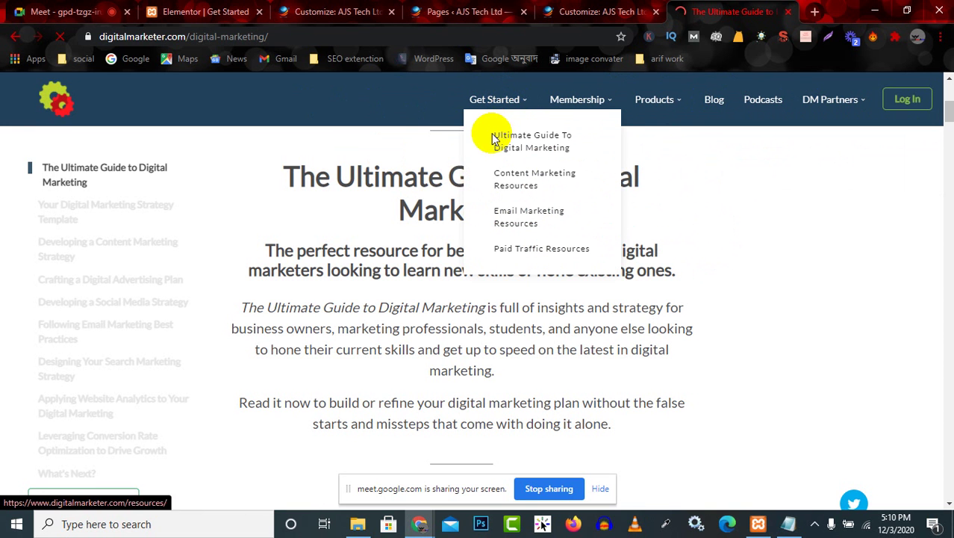
{"action": "left_click", "coordinate": [517, 183]}
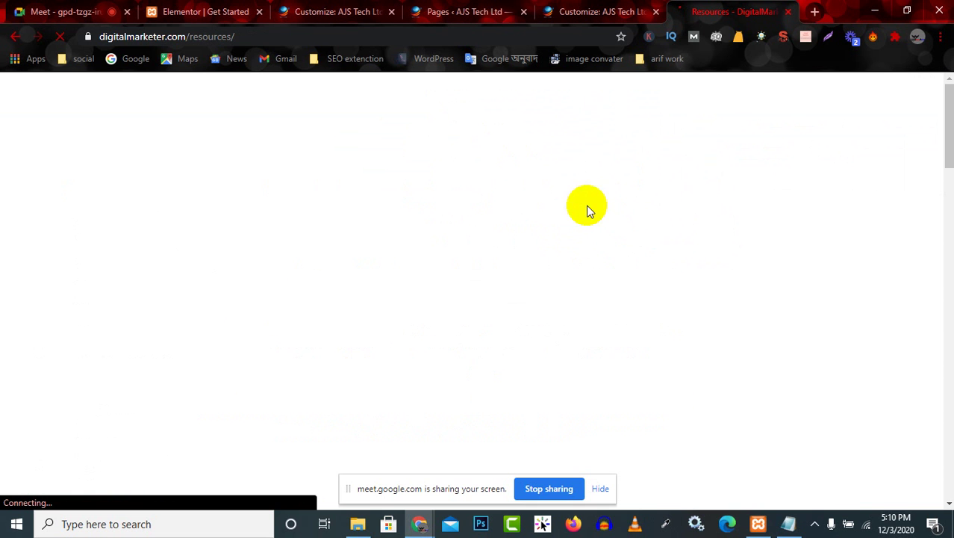
{"action": "left_click", "coordinate": [14, 39]}
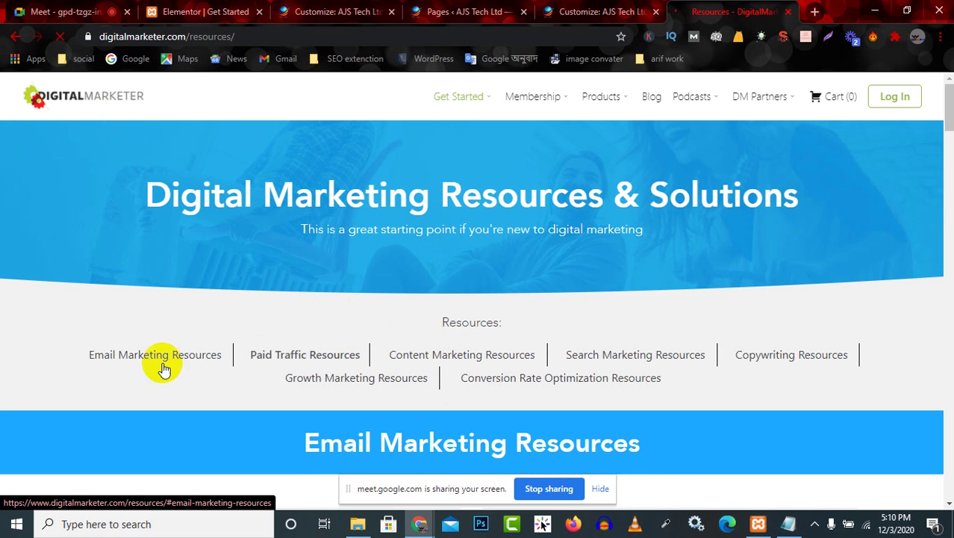
{"action": "left_click", "coordinate": [13, 39]}
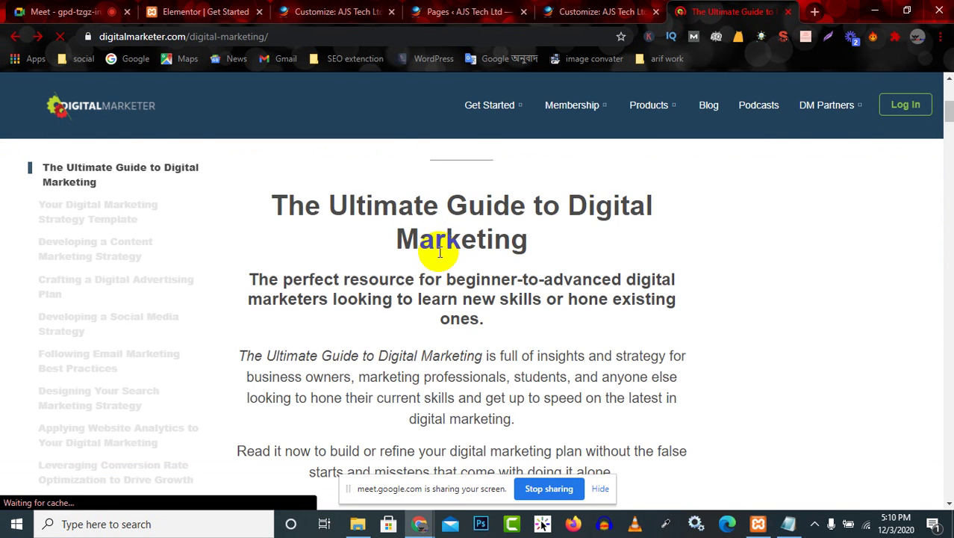
Copy the four submenu entries under Get Started in DigitalMarketer's navigation, from "Ultimate Guide To Digital Marketing" to "Paid Traffic Resources"
{"action": "scroll", "coordinate": [441, 251], "scroll_direction": "down", "scroll_amount": 3}
{"action": "scroll", "coordinate": [448, 234], "scroll_direction": "up", "scroll_amount": 5}
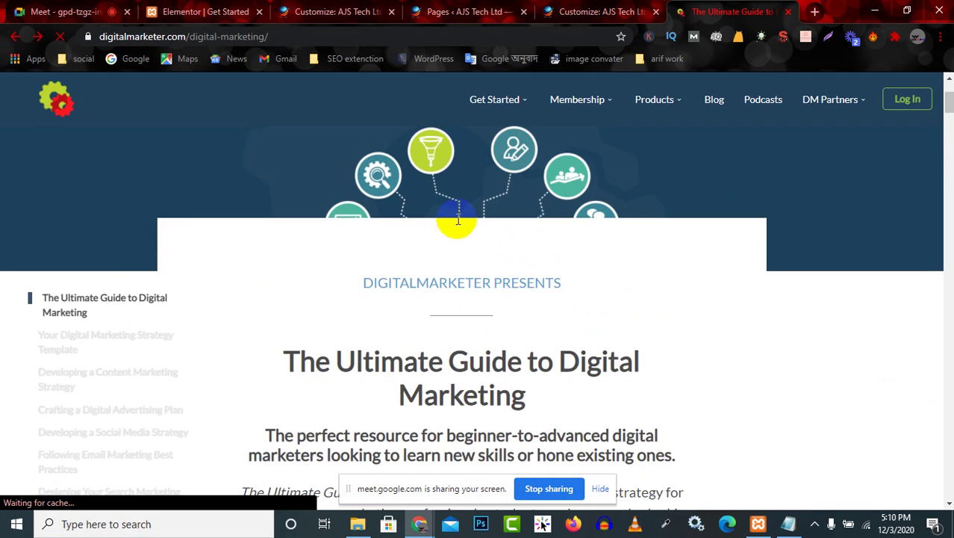
{"action": "scroll", "coordinate": [458, 220], "scroll_direction": "up", "scroll_amount": 2}
{"action": "mouse_move", "coordinate": [511, 103]}
{"action": "left_click_drag", "start_coordinate": [487, 133], "coordinate": [603, 282]}
{"action": "key", "text": "ctrl+c"}
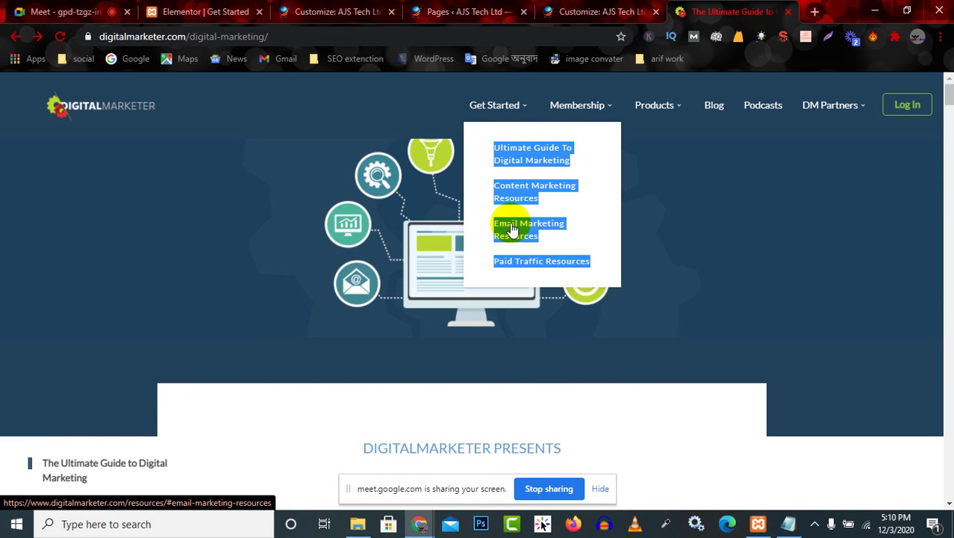
Make room with blank lines below "Get Started" in the Notepad list and paste the copied submenu entries there
{"action": "left_click", "coordinate": [790, 523]}
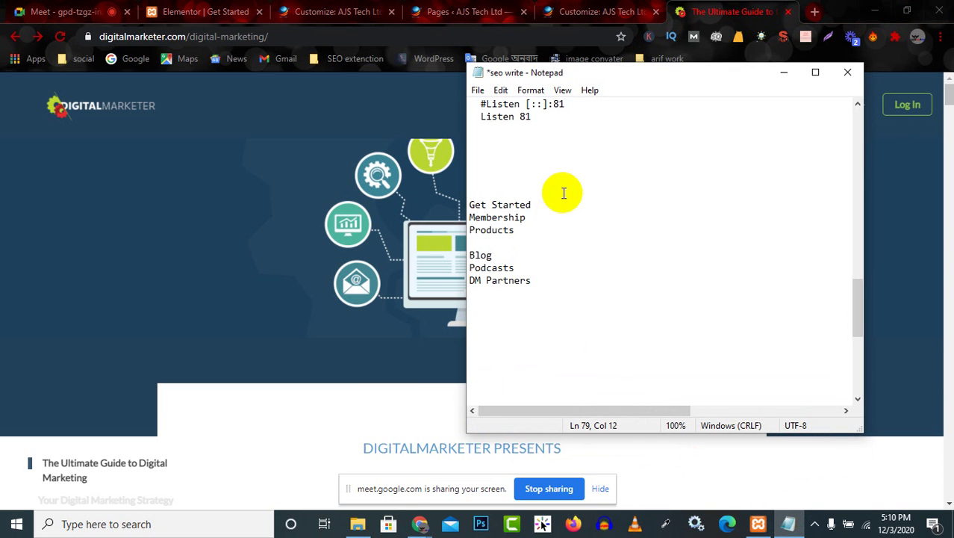
{"action": "key", "text": "Return"}
{"action": "key", "text": "Return"}
{"action": "key", "text": "Return"}
{"action": "key", "text": "Return"}
{"action": "left_click", "coordinate": [516, 232]}
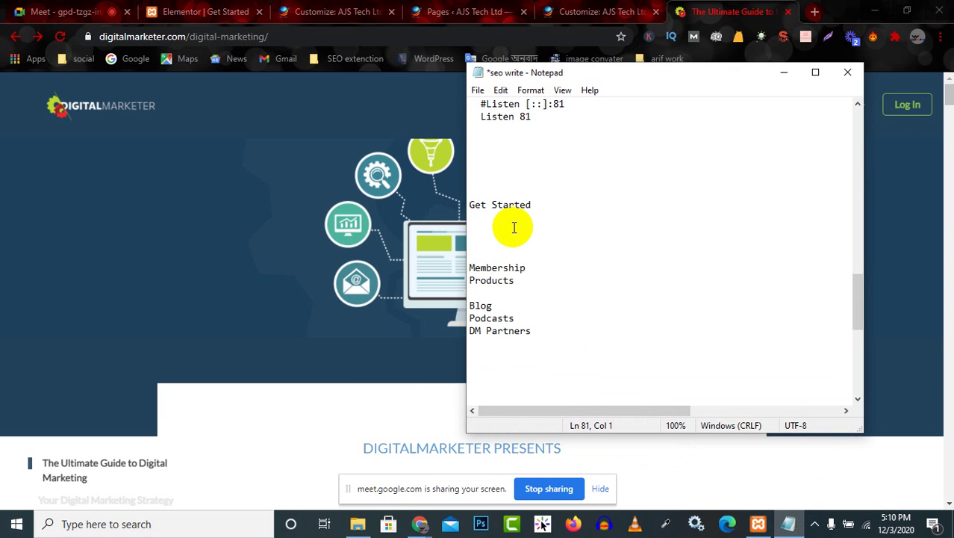
{"action": "key", "text": "ctrl+v"}
Copy "Ultimate Guide To Digital Marketing" from the Notepad list and switch back to the WordPress Pages list
{"action": "left_click_drag", "start_coordinate": [666, 230], "coordinate": [387, 228]}
{"action": "key", "text": "ctrl+c"}
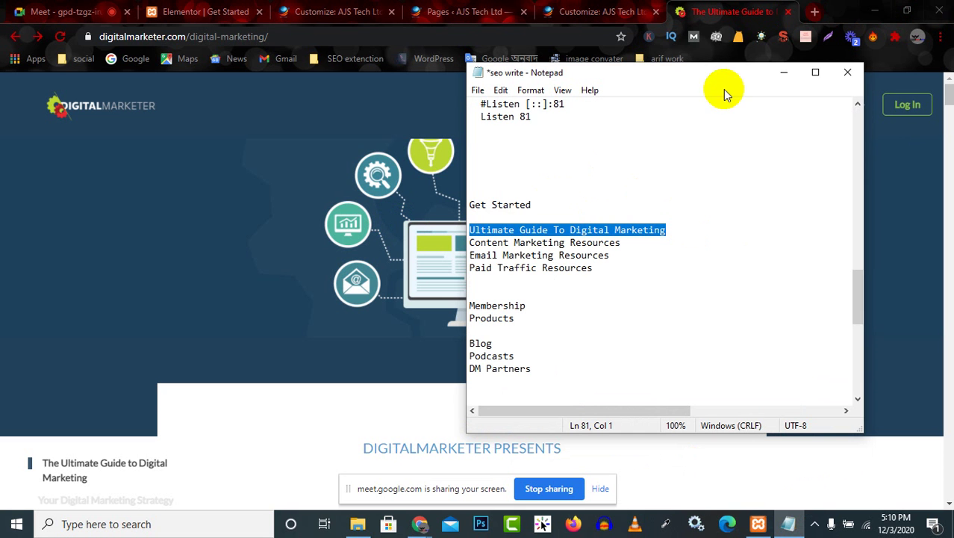
{"action": "left_click", "coordinate": [781, 72]}
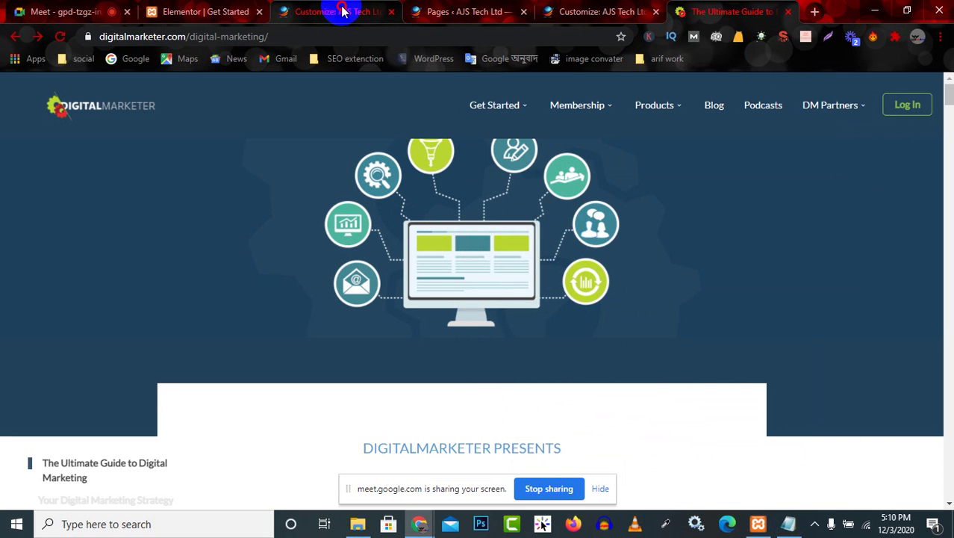
{"action": "left_click", "coordinate": [344, 11]}
{"action": "left_click", "coordinate": [468, 9]}
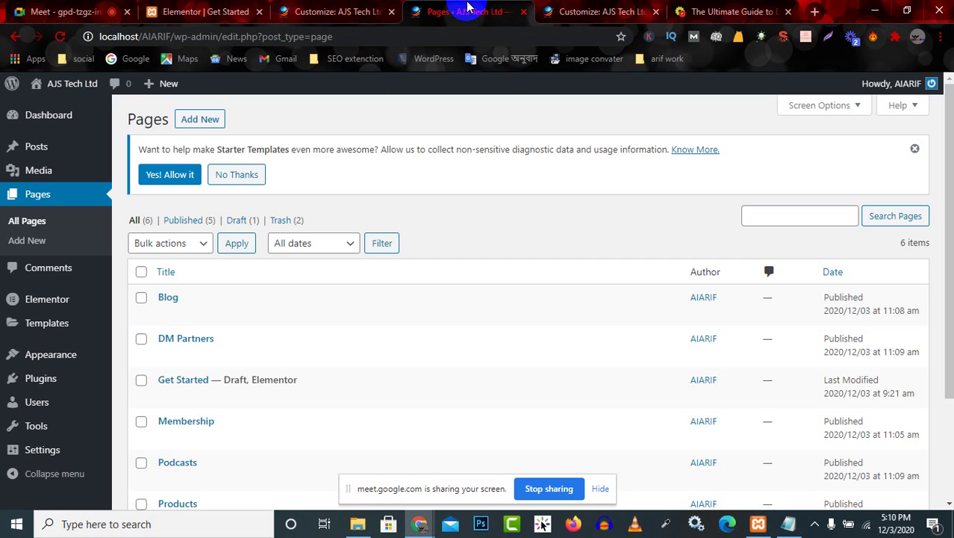
Add a new page titled "Ultimate Guide To Digital Marketing" from the copied text and publish it immediately with public visibility
{"action": "left_click", "coordinate": [200, 120]}
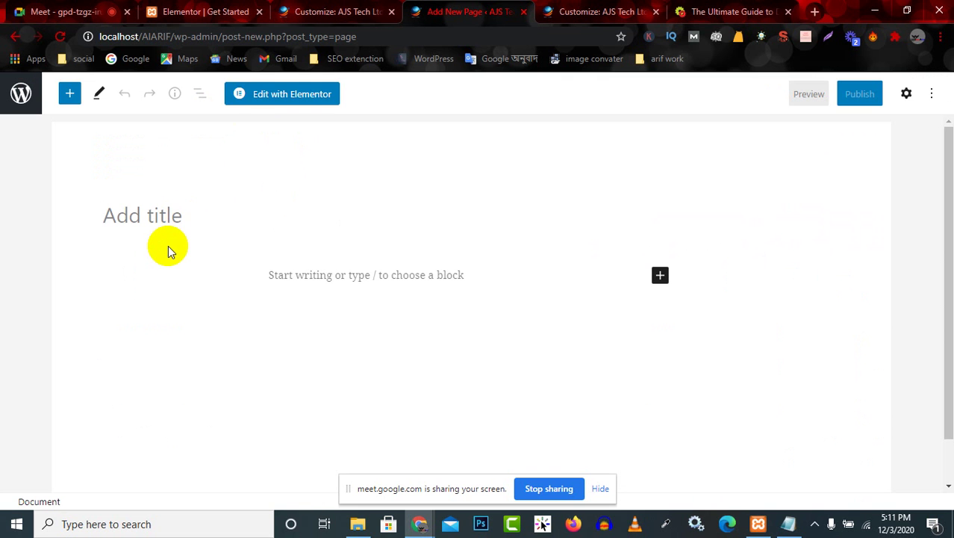
{"action": "key", "text": "ctrl+v"}
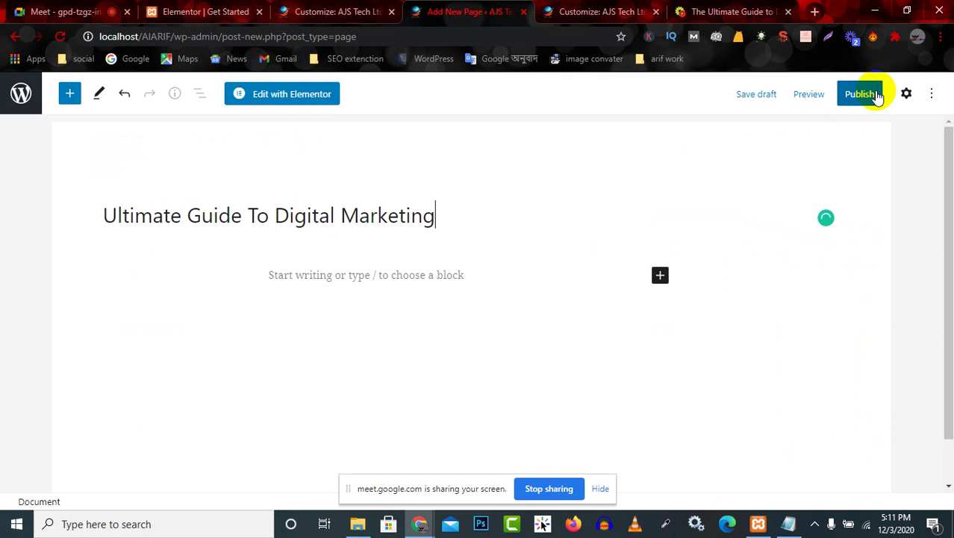
{"action": "left_click", "coordinate": [859, 95]}
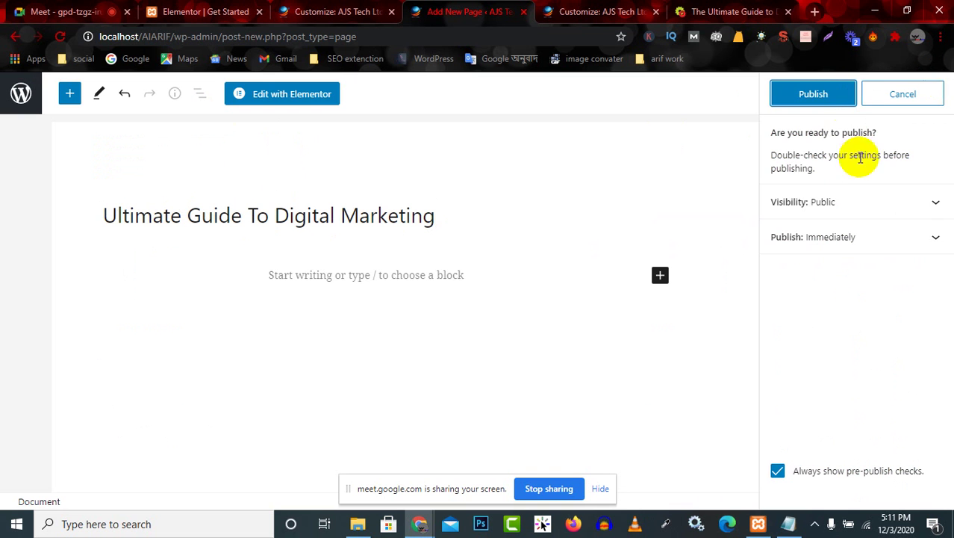
{"action": "left_click", "coordinate": [827, 95]}
Copy the "Content Marketing Resources" line from the Notepad list and go back to the WordPress editor
{"action": "left_click", "coordinate": [790, 524]}
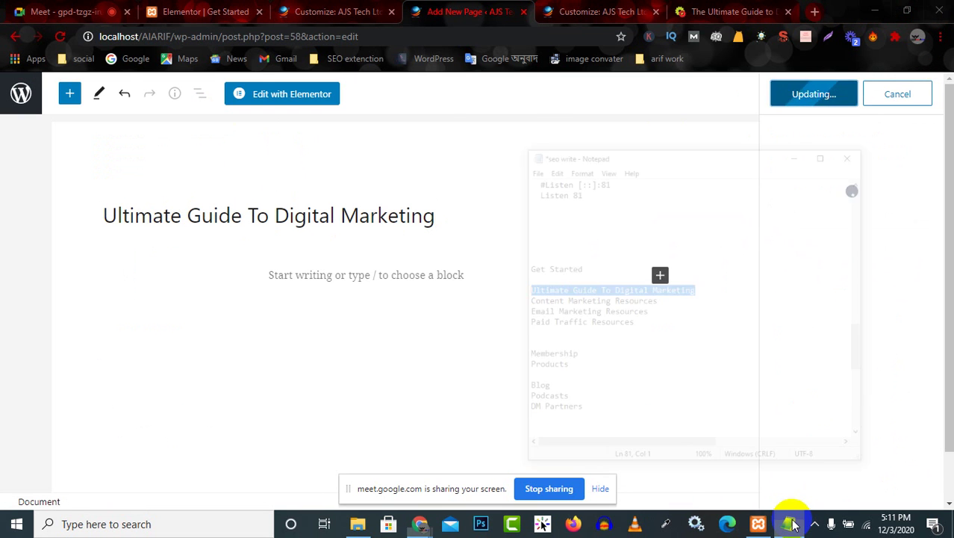
{"action": "left_click_drag", "start_coordinate": [619, 256], "coordinate": [473, 255]}
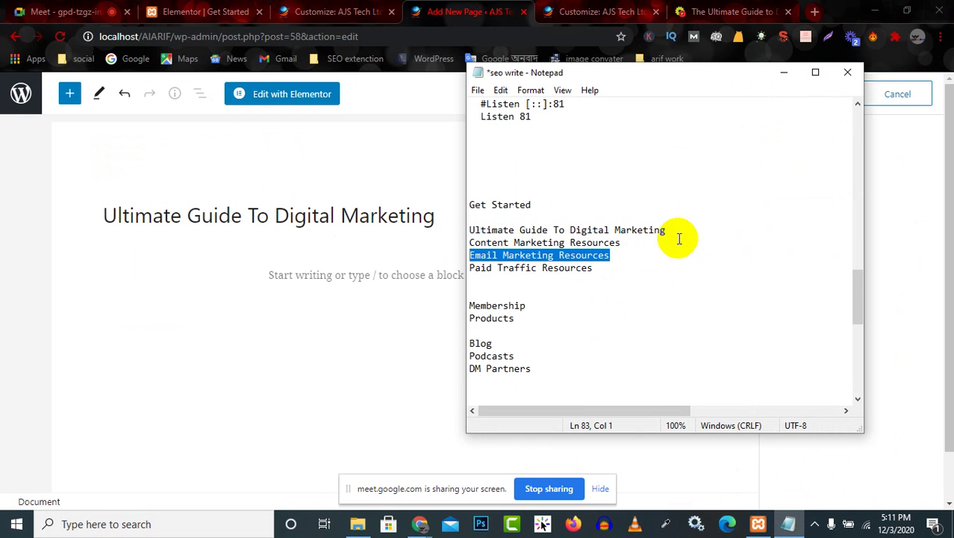
{"action": "left_click", "coordinate": [635, 240]}
{"action": "left_click_drag", "start_coordinate": [634, 241], "coordinate": [463, 245]}
{"action": "key", "text": "ctrl+c"}
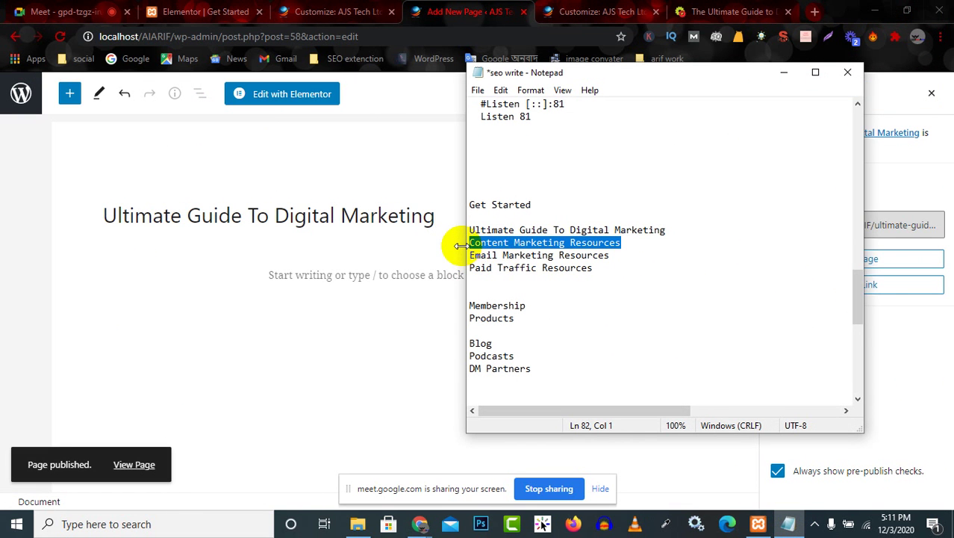
{"action": "left_click", "coordinate": [784, 73]}
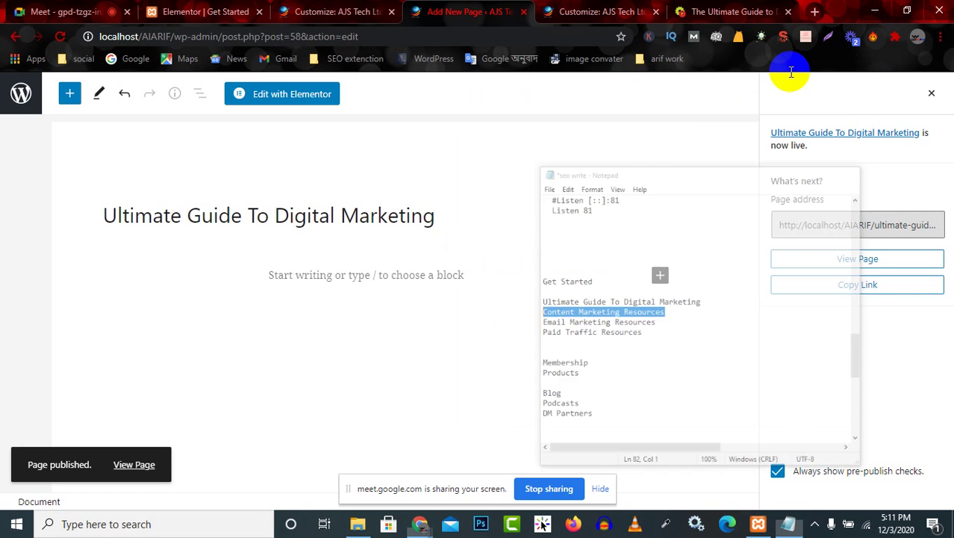
Return to the Pages list, add a new page titled "Content Marketing Resources" and publish it immediately with public visibility
{"action": "left_click", "coordinate": [20, 93]}
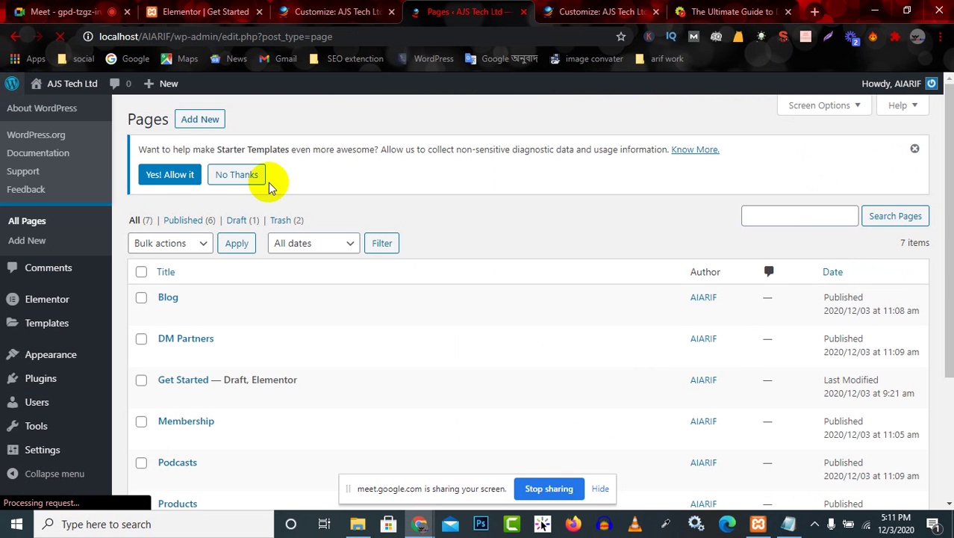
{"action": "left_click", "coordinate": [200, 120]}
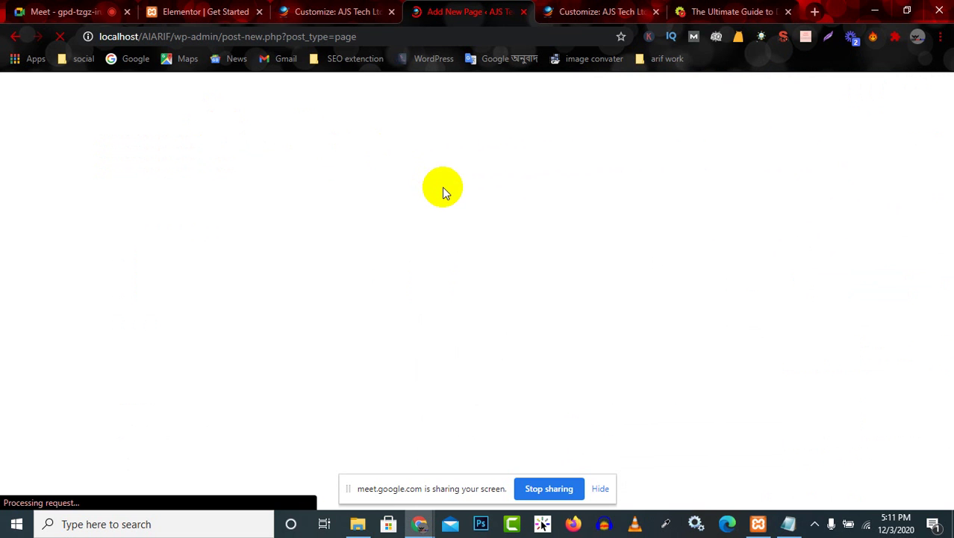
{"action": "left_click", "coordinate": [156, 206]}
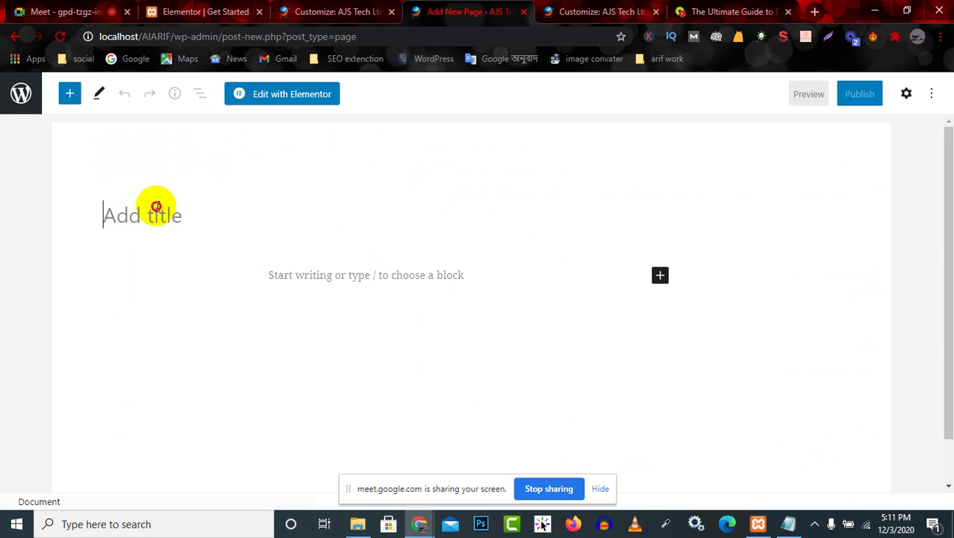
{"action": "key", "text": "ctrl+v"}
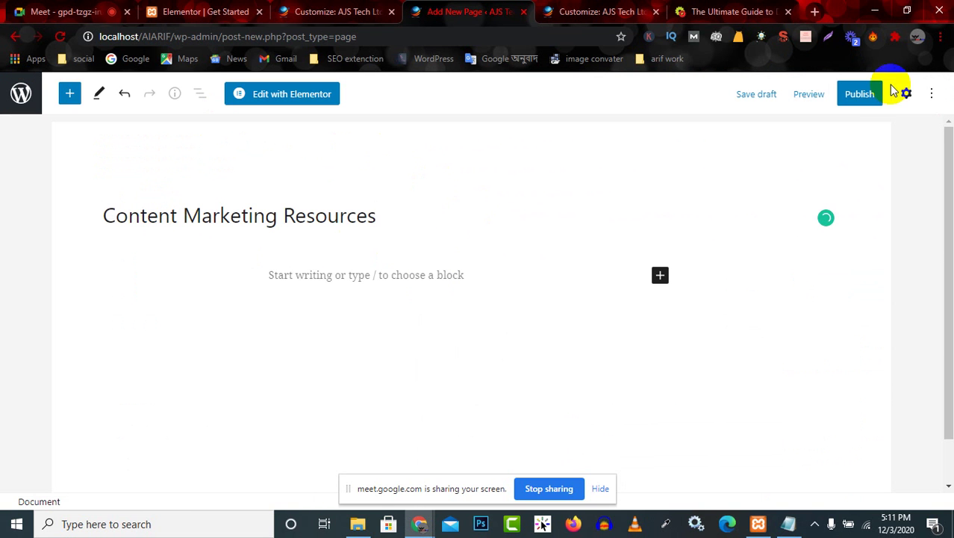
{"action": "left_click", "coordinate": [853, 99]}
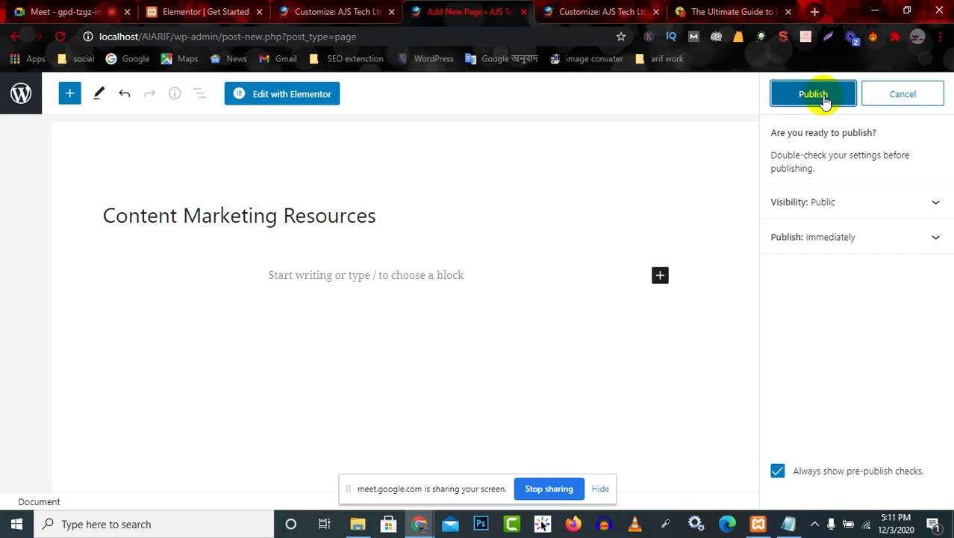
{"action": "left_click", "coordinate": [822, 101]}
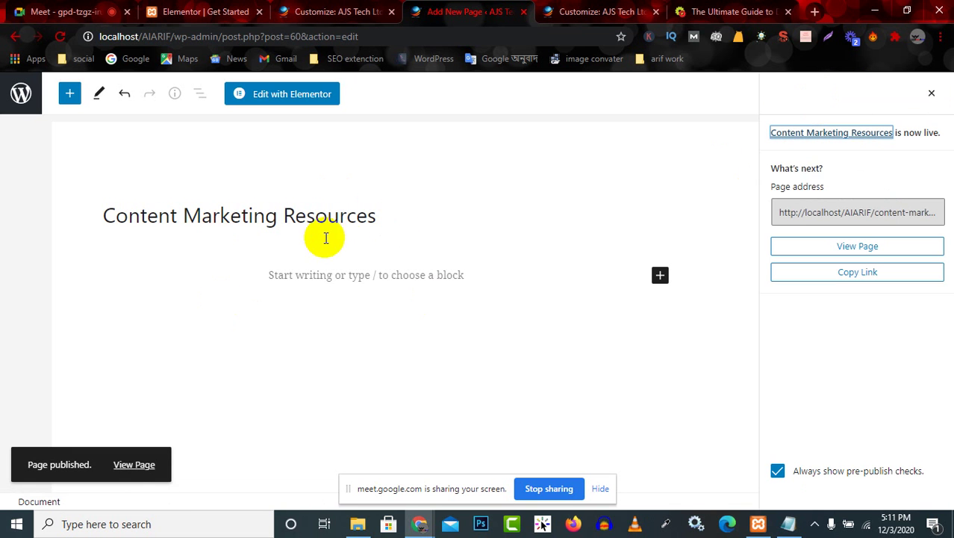
Return to the Pages list and copy the "Email Marketing Resources" line from the Notepad list
{"action": "left_click", "coordinate": [21, 94]}
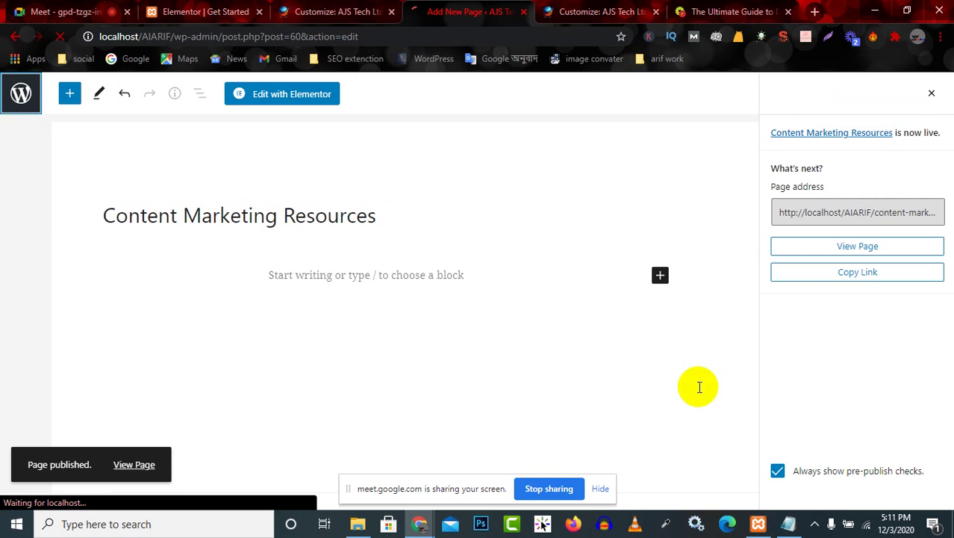
{"action": "left_click", "coordinate": [788, 525]}
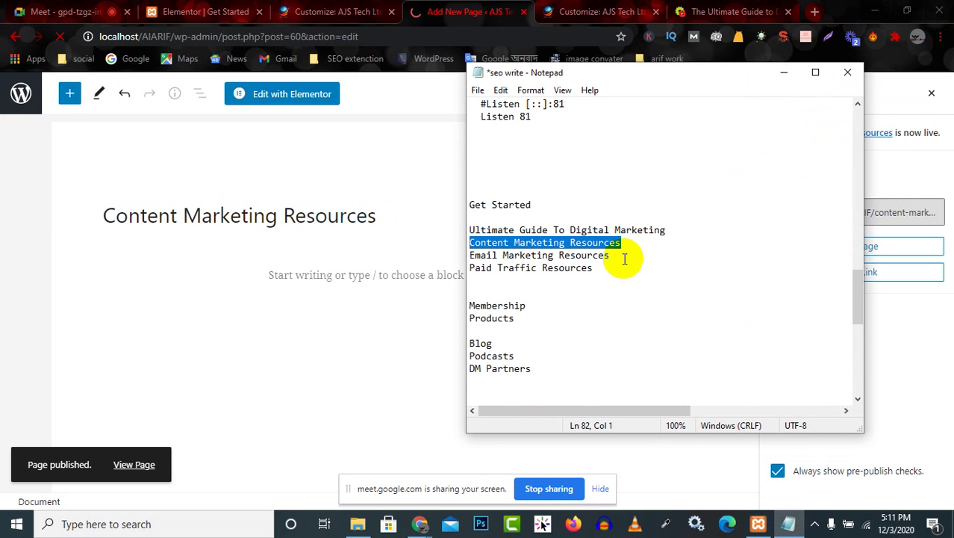
{"action": "left_click_drag", "start_coordinate": [624, 256], "coordinate": [413, 254]}
{"action": "key", "text": "ctrl+c"}
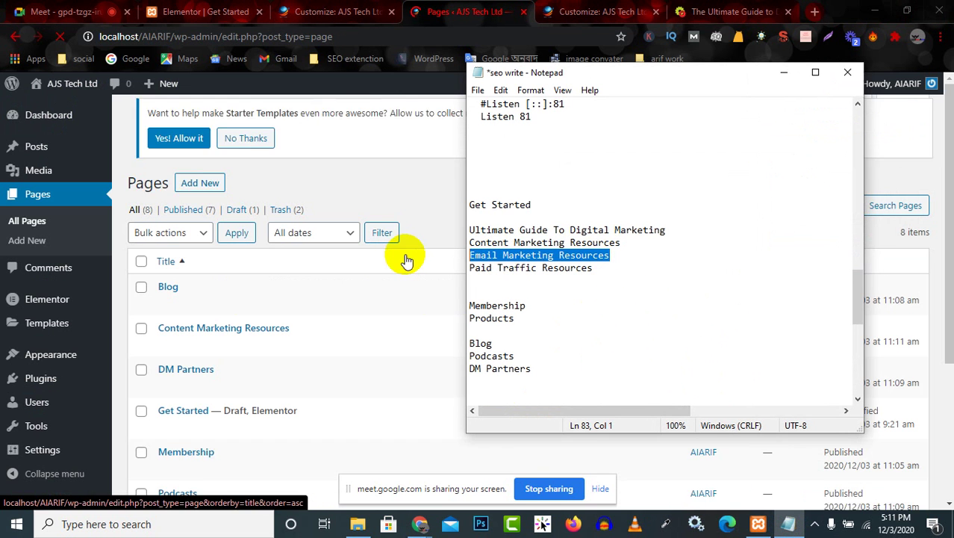
{"action": "left_click", "coordinate": [783, 72]}
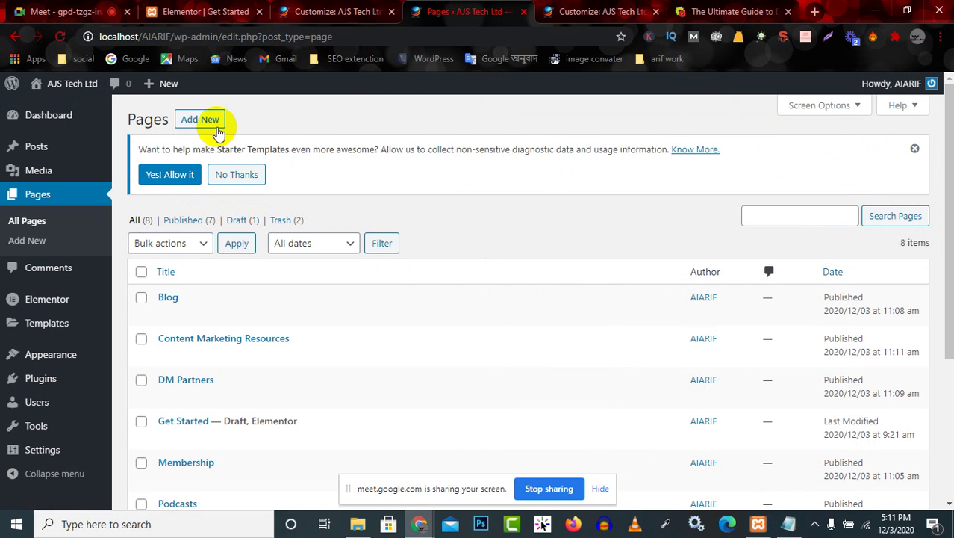
Add a new page titled "Email Marketing Resources" from the copied text and publish it immediately with public visibility
{"action": "left_click", "coordinate": [209, 119]}
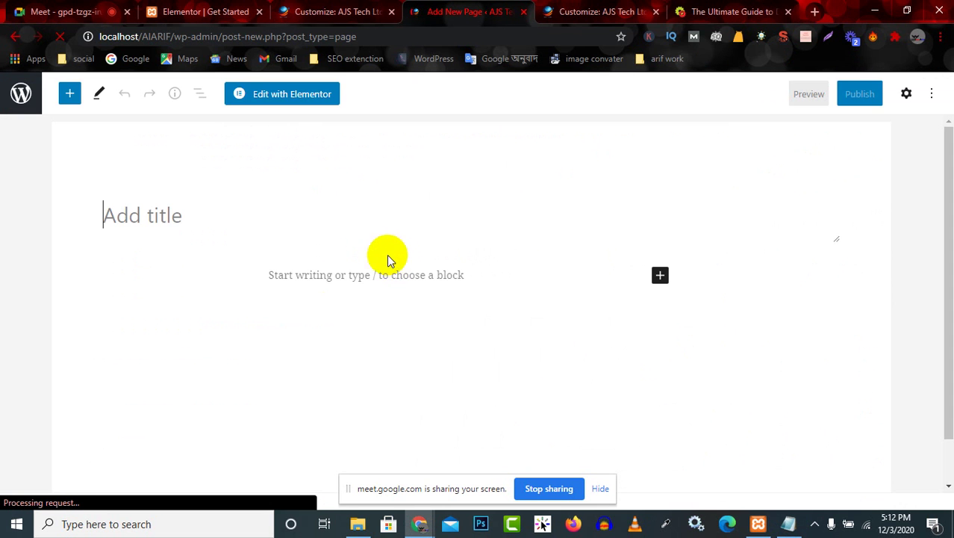
{"action": "left_click", "coordinate": [172, 215]}
{"action": "key", "text": "ctrl+v"}
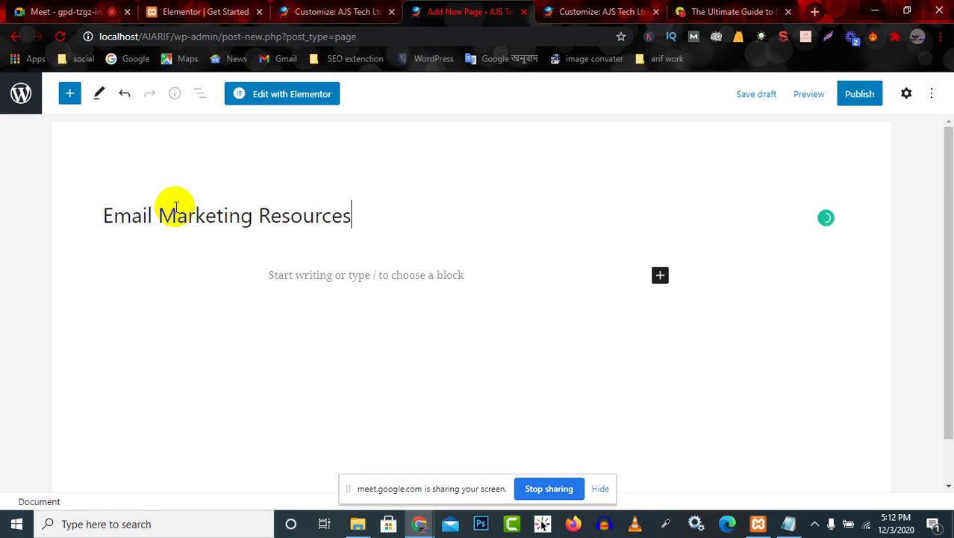
{"action": "left_click", "coordinate": [860, 93]}
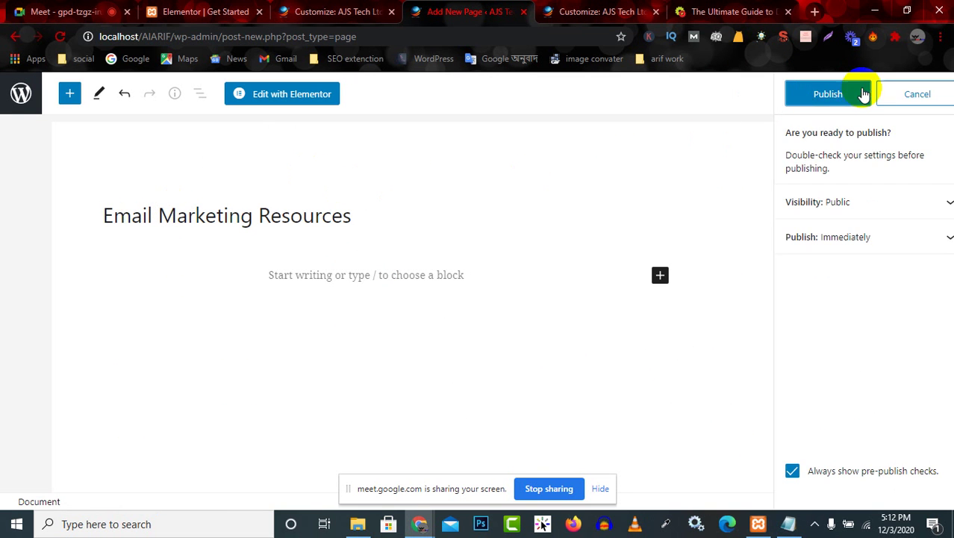
{"action": "left_click", "coordinate": [824, 103]}
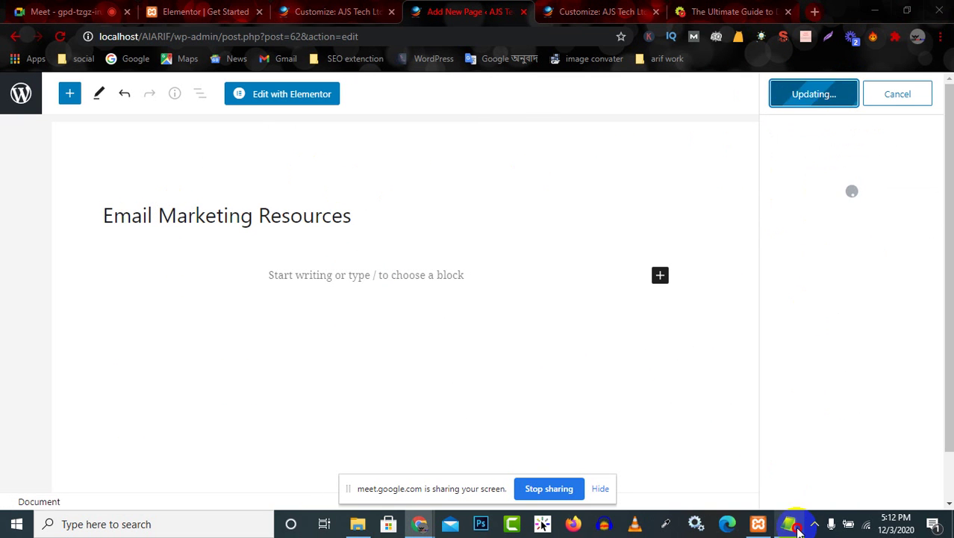
Copy the "Paid Traffic Resources" line from the Notepad list and go back to the WordPress editor
{"action": "left_click", "coordinate": [790, 522]}
{"action": "left_click_drag", "start_coordinate": [605, 273], "coordinate": [405, 262]}
{"action": "key", "text": "ctrl+c"}
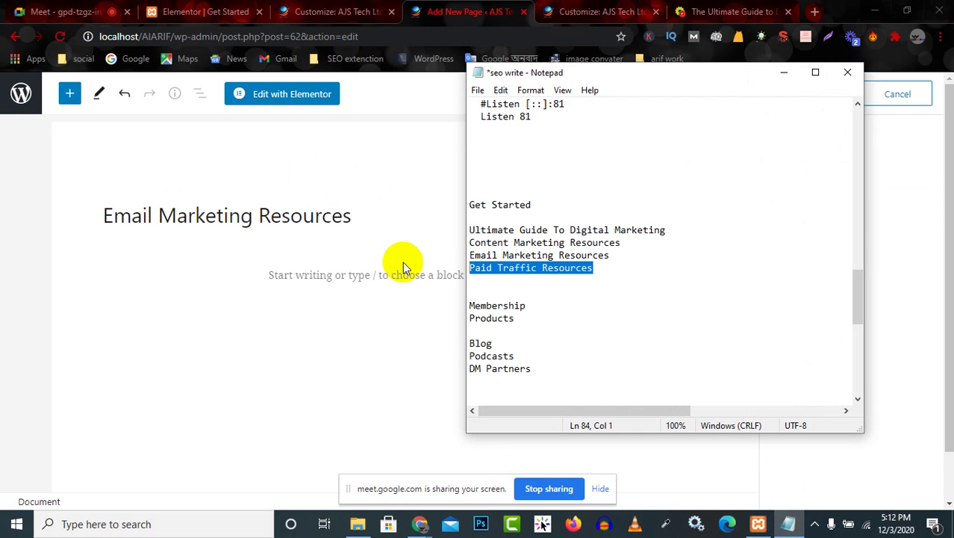
{"action": "left_click", "coordinate": [781, 73]}
Return to the Pages list, add a new page titled "Paid Traffic Resources" and publish it
{"action": "left_click", "coordinate": [21, 101]}
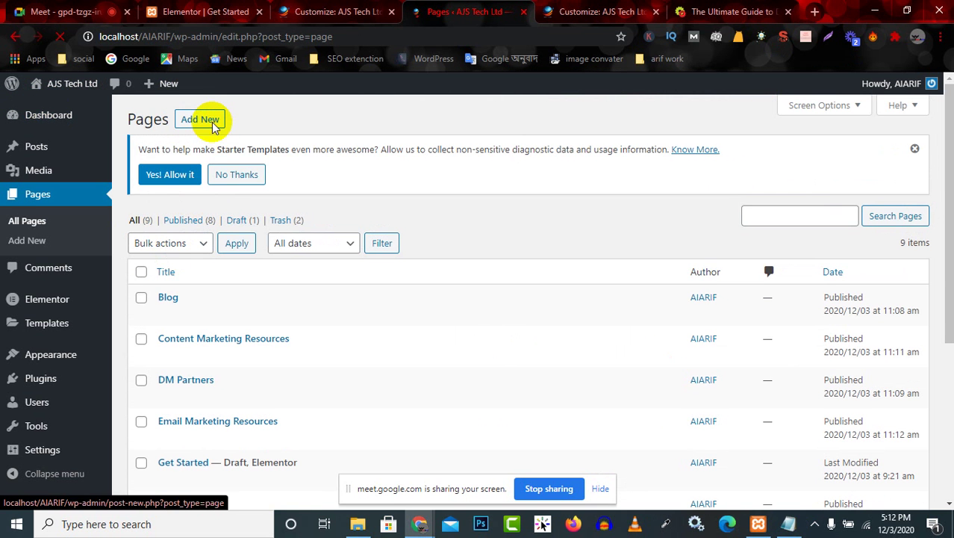
{"action": "left_click", "coordinate": [210, 122]}
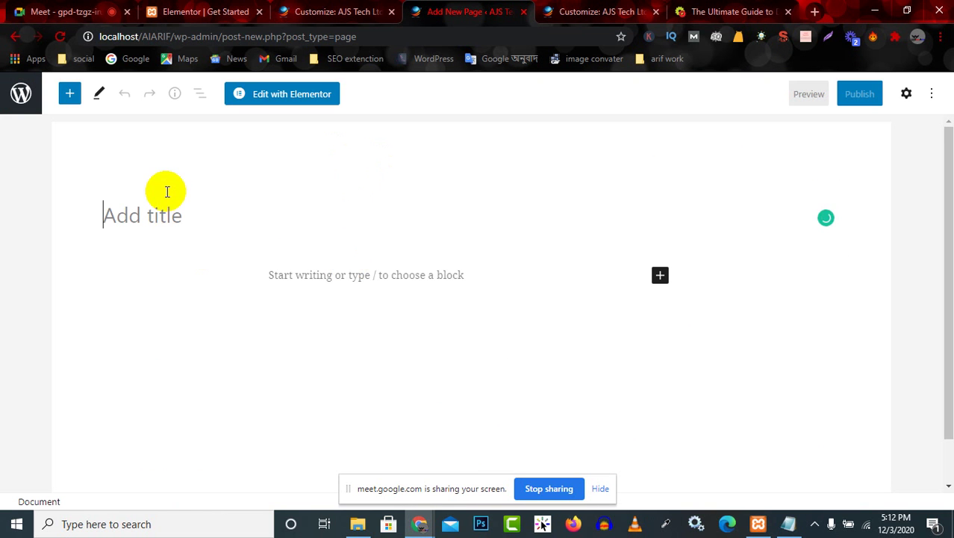
{"action": "key", "text": "ctrl+v"}
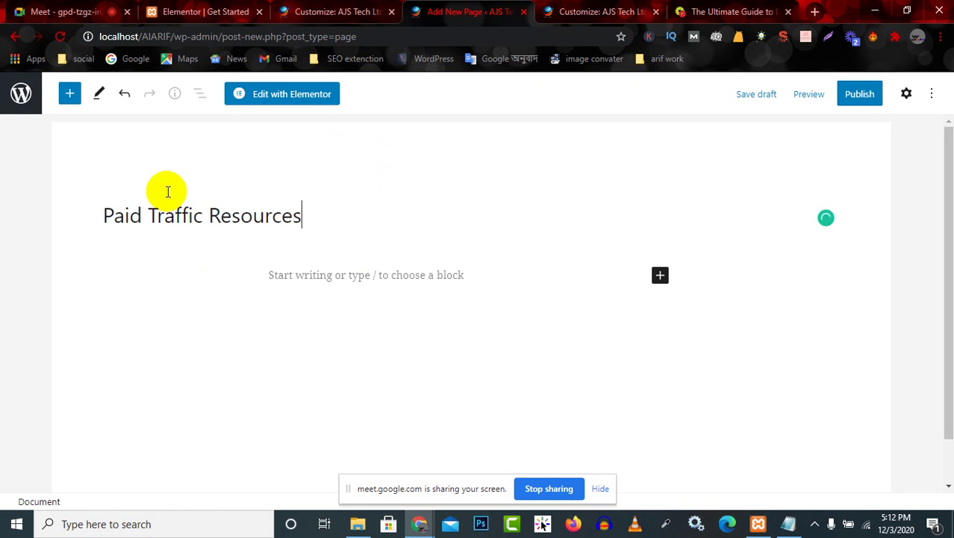
{"action": "left_click", "coordinate": [860, 95]}
{"action": "left_click", "coordinate": [817, 96]}
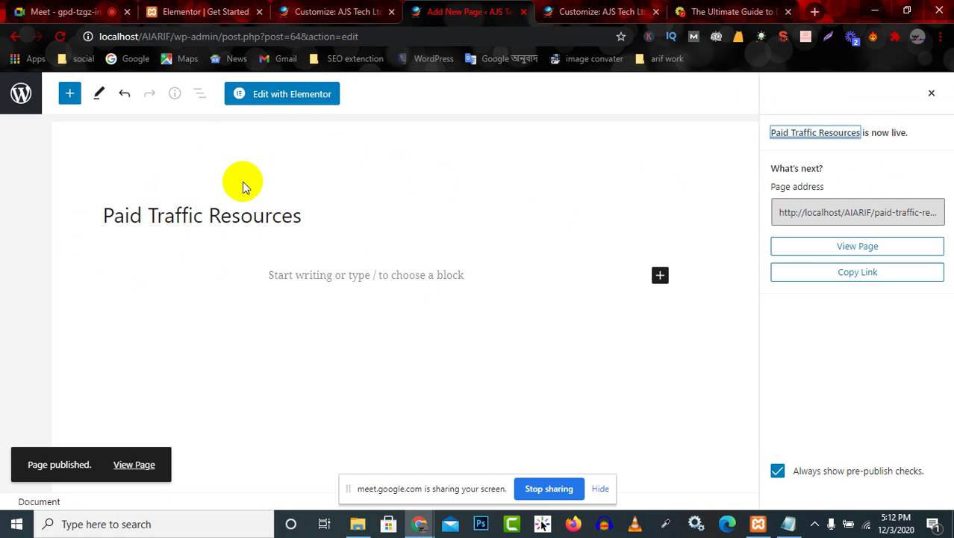
Look over the other open site tabs, then return to the Pages list and review the created pages
{"action": "left_click", "coordinate": [722, 12]}
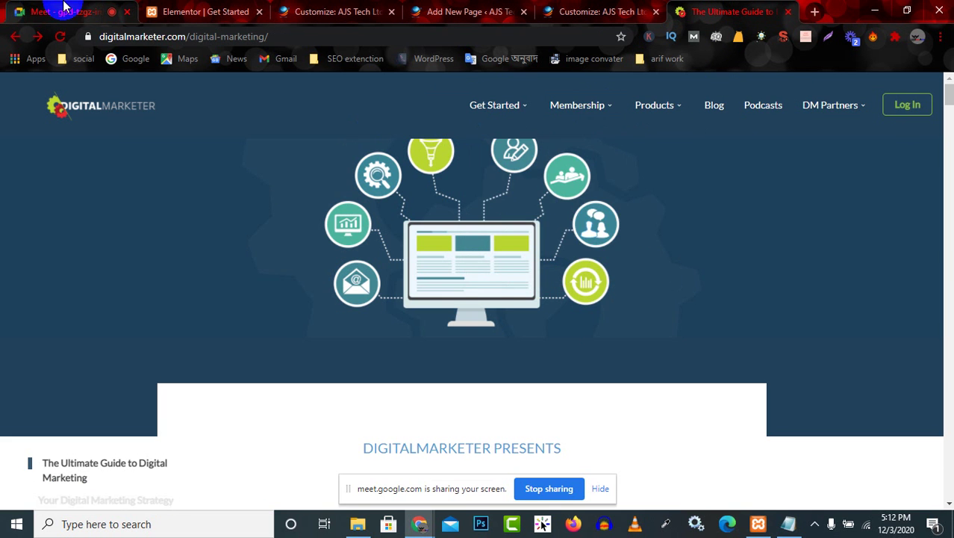
{"action": "left_click", "coordinate": [66, 11]}
{"action": "left_click", "coordinate": [223, 12]}
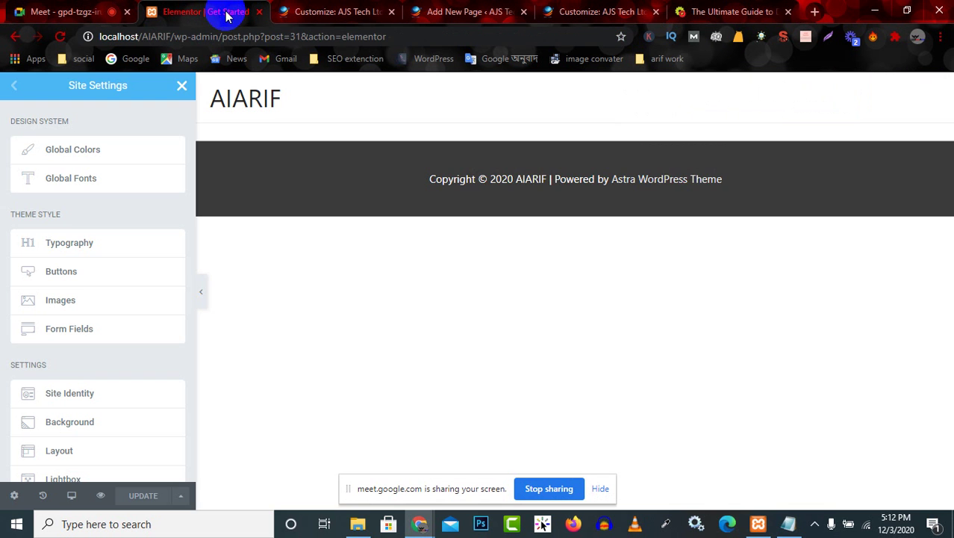
{"action": "left_click", "coordinate": [339, 11]}
{"action": "left_click", "coordinate": [452, 13]}
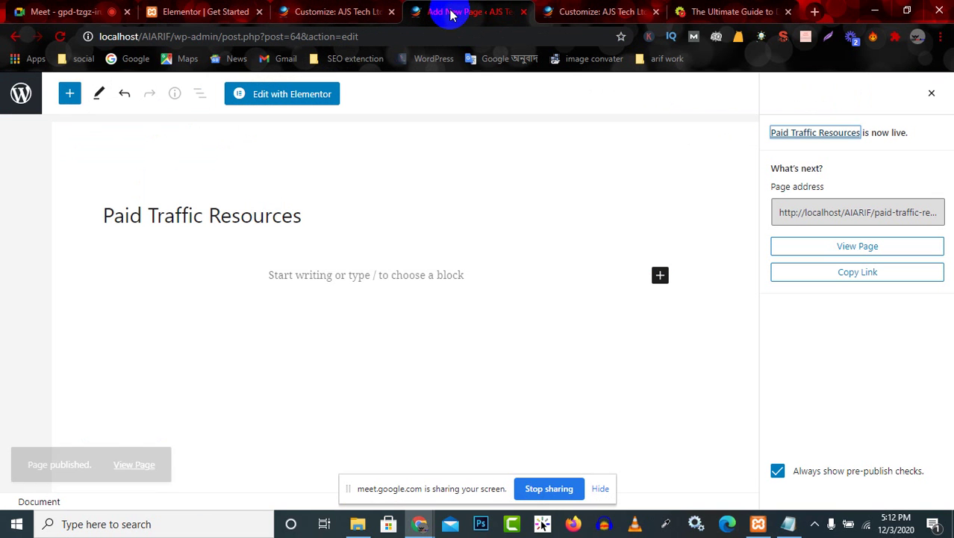
{"action": "left_click", "coordinate": [21, 93]}
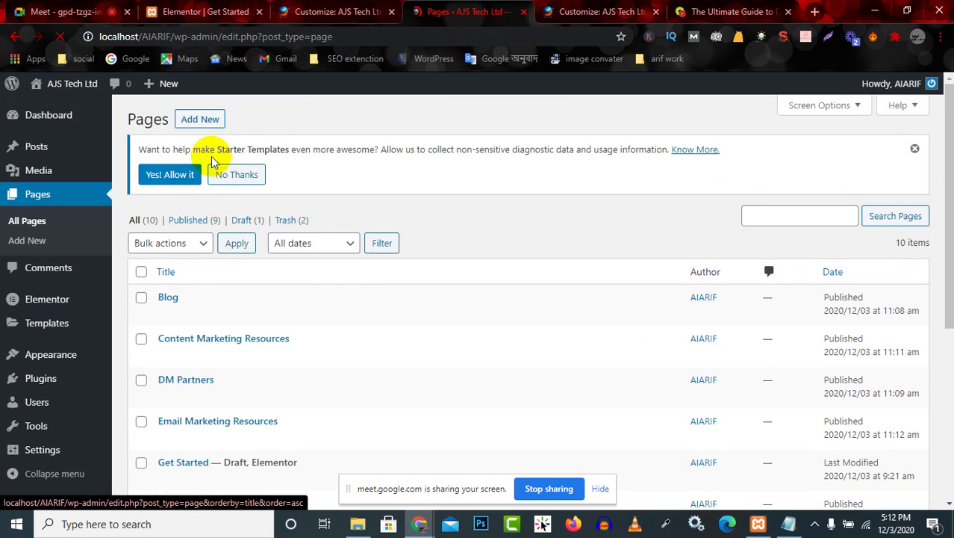
{"action": "scroll", "coordinate": [257, 346], "scroll_direction": "down", "scroll_amount": 5}
{"action": "scroll", "coordinate": [276, 273], "scroll_direction": "up", "scroll_amount": 5}
Switch to the site's Customizer and show the header preview at desktop size
{"action": "left_click", "coordinate": [597, 12]}
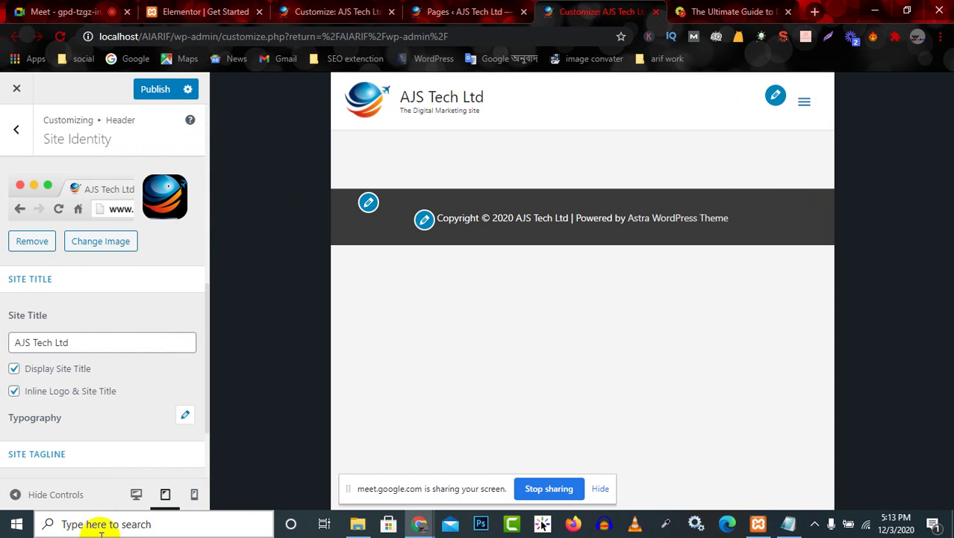
{"action": "left_click", "coordinate": [138, 493]}
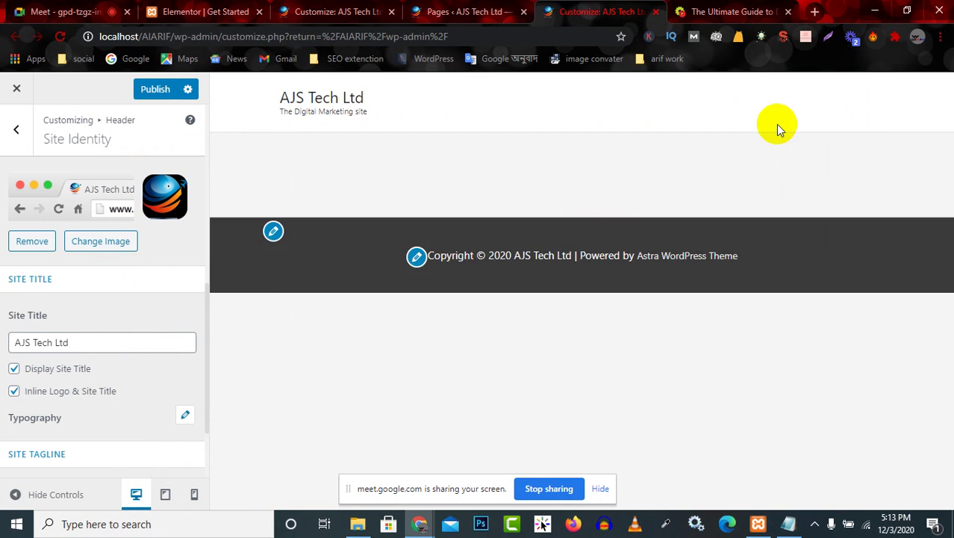
Close the duplicate Customizer tab without saving and open the live site in a new tab from the Pages screen
{"action": "left_click", "coordinate": [656, 13]}
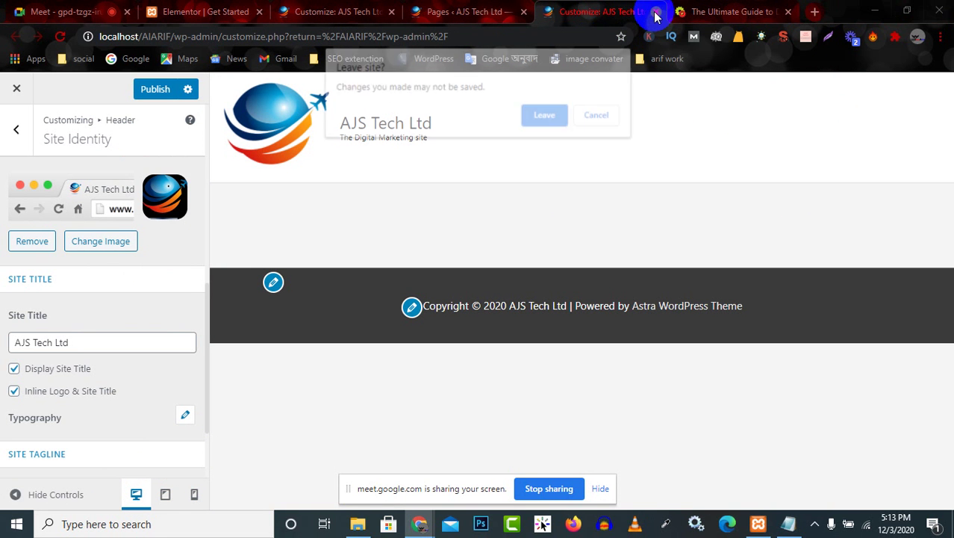
{"action": "left_click", "coordinate": [546, 116]}
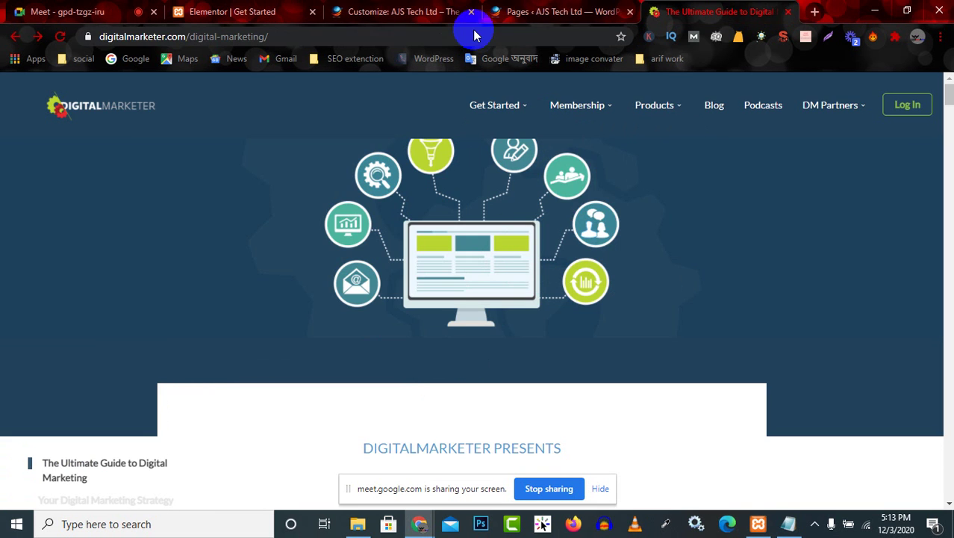
{"action": "left_click", "coordinate": [512, 11]}
{"action": "mouse_move", "coordinate": [69, 88]}
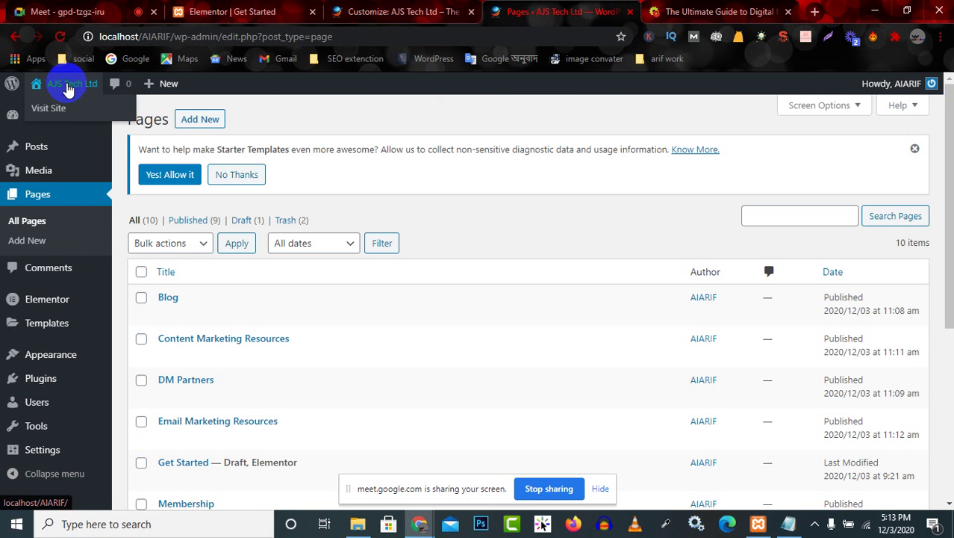
{"action": "right_click", "coordinate": [62, 111]}
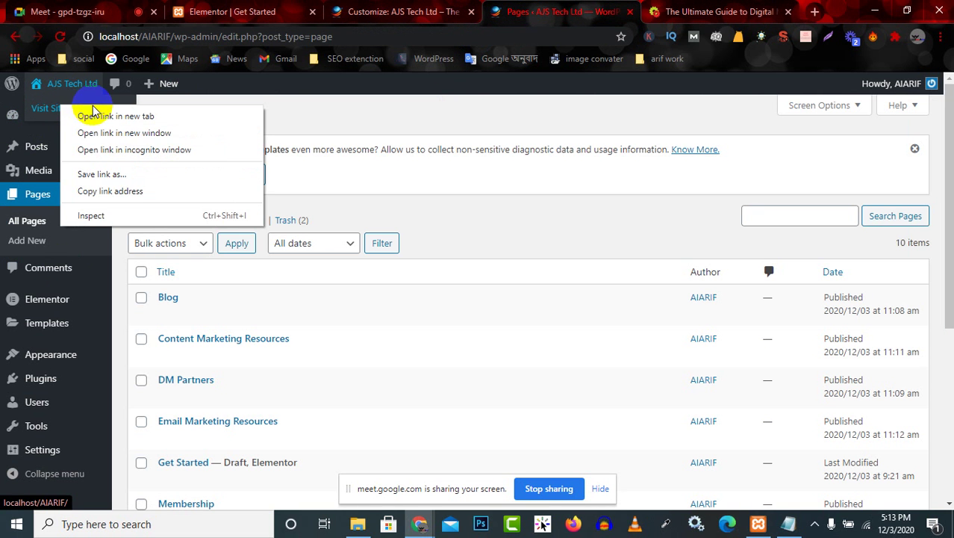
{"action": "left_click", "coordinate": [85, 114]}
{"action": "left_click", "coordinate": [619, 9]}
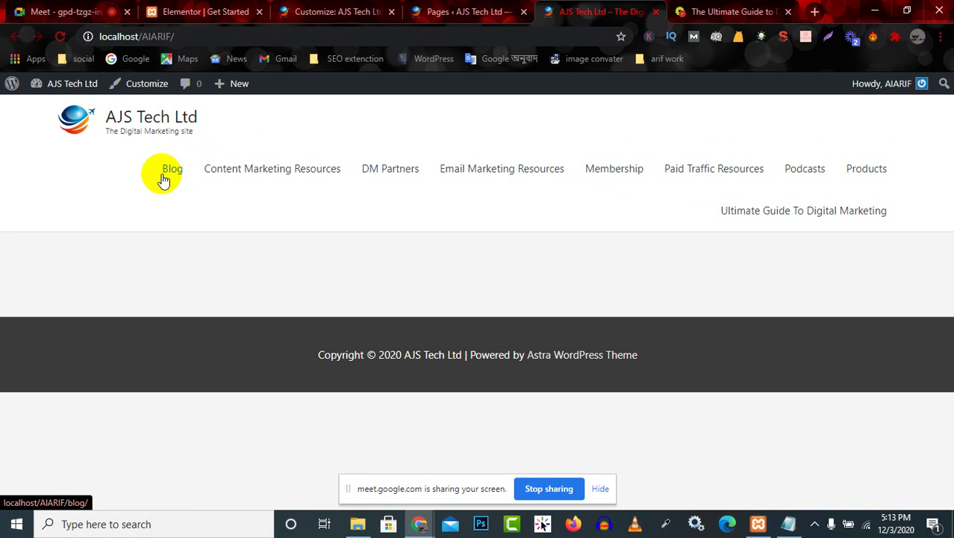
Compare the live site's header menu with the Pages list, the Customizer preview and DigitalMarketer's navigation
{"action": "left_click", "coordinate": [469, 10]}
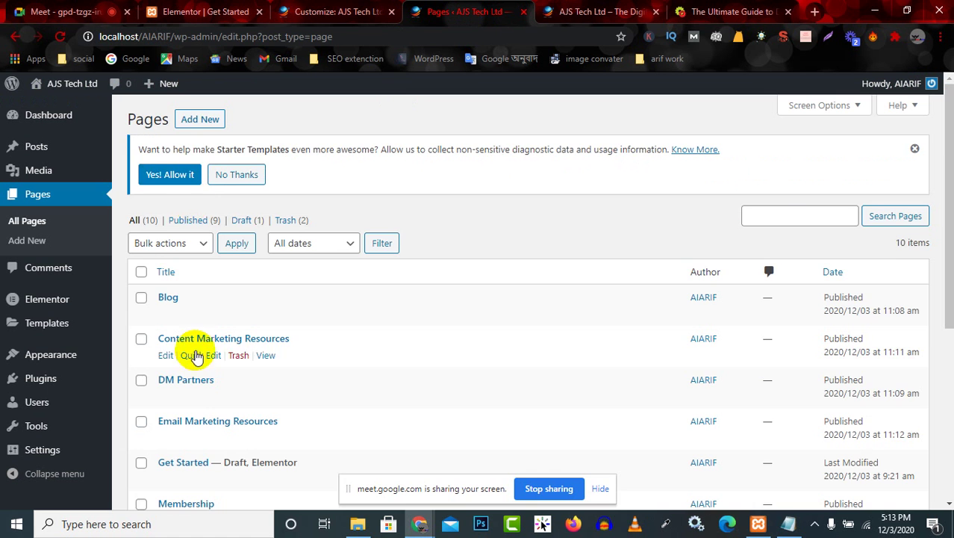
{"action": "scroll", "coordinate": [247, 313], "scroll_direction": "down", "scroll_amount": 5}
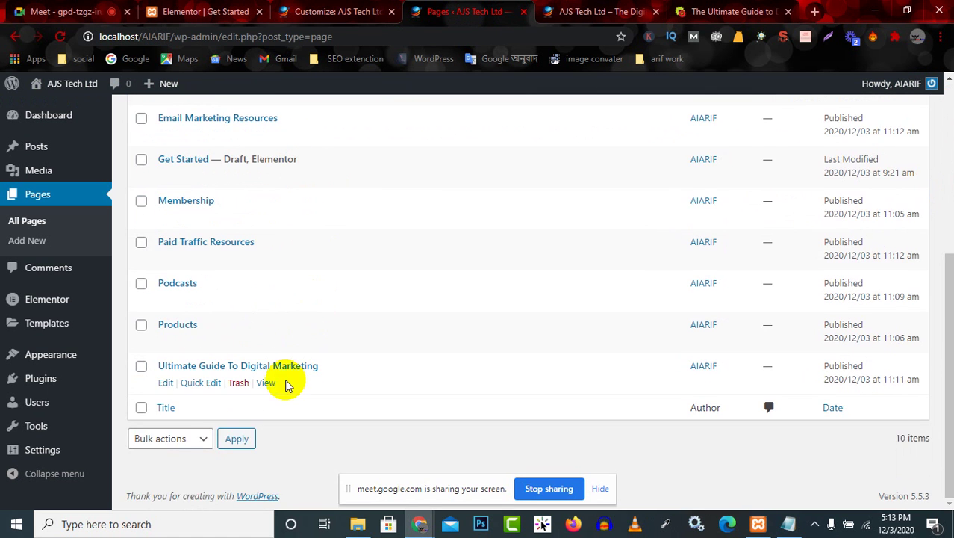
{"action": "scroll", "coordinate": [282, 384], "scroll_direction": "up", "scroll_amount": 5}
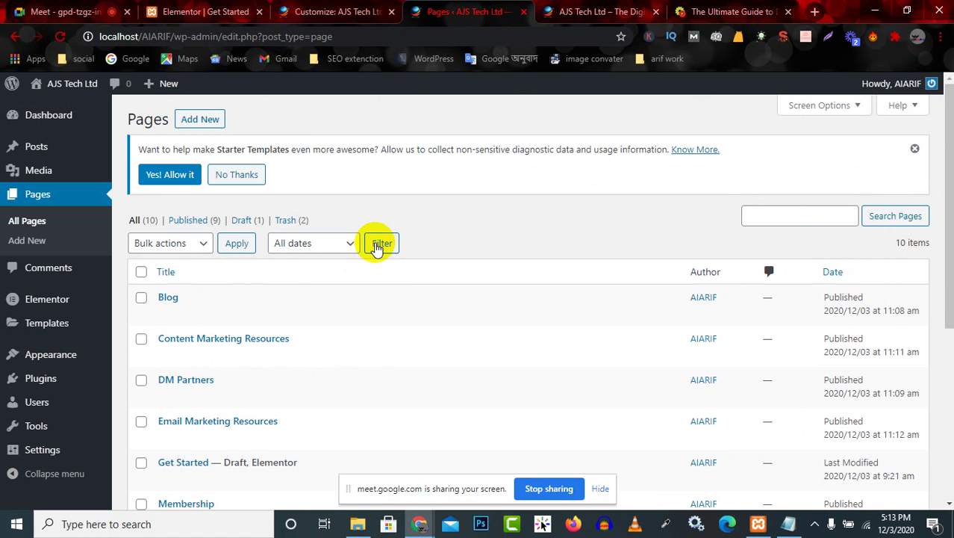
{"action": "left_click", "coordinate": [586, 7]}
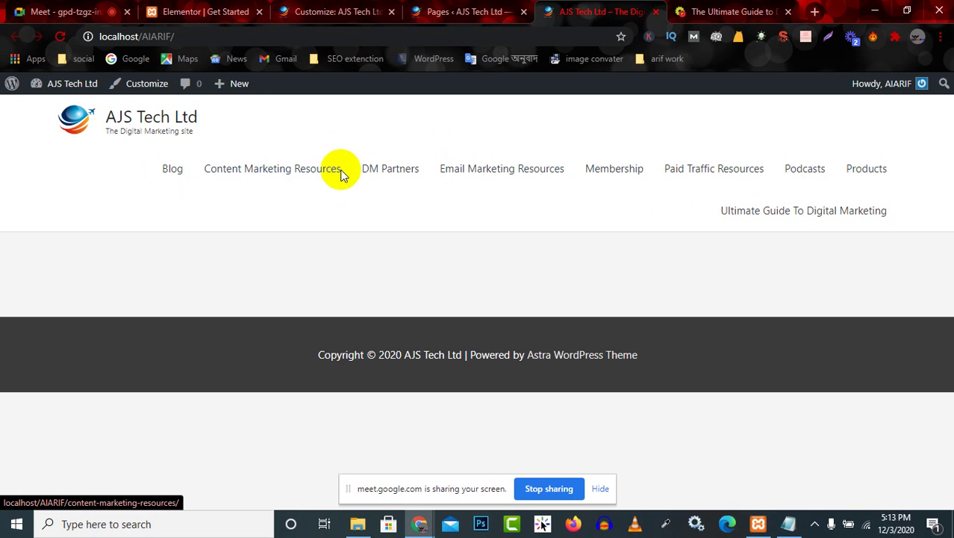
{"action": "left_click", "coordinate": [334, 9]}
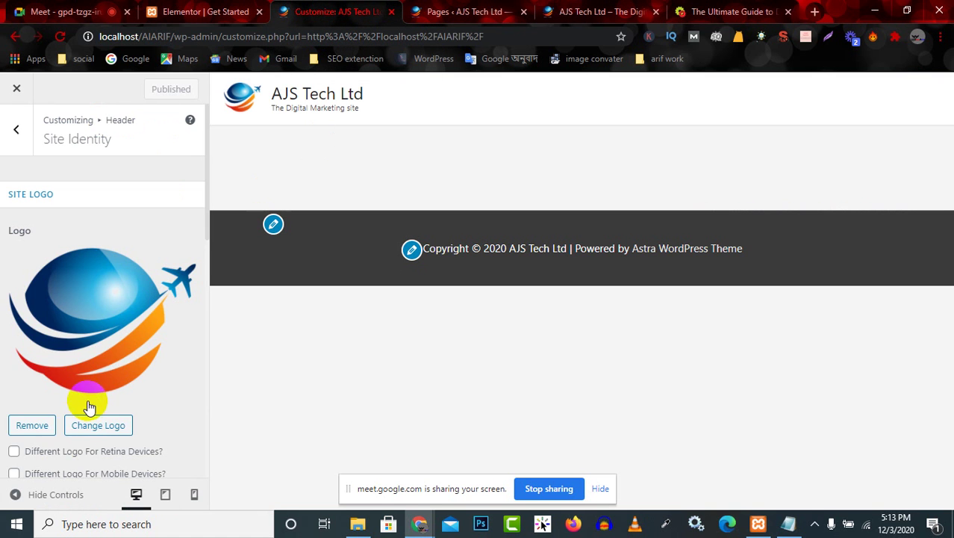
{"action": "scroll", "coordinate": [112, 358], "scroll_direction": "down", "scroll_amount": 3}
{"action": "scroll", "coordinate": [145, 315], "scroll_direction": "up", "scroll_amount": 3}
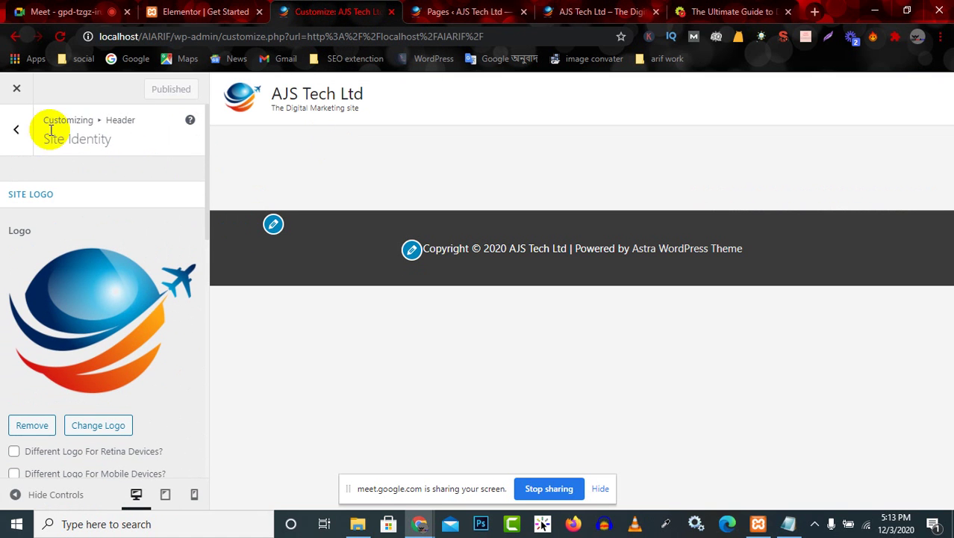
{"action": "left_click", "coordinate": [608, 10]}
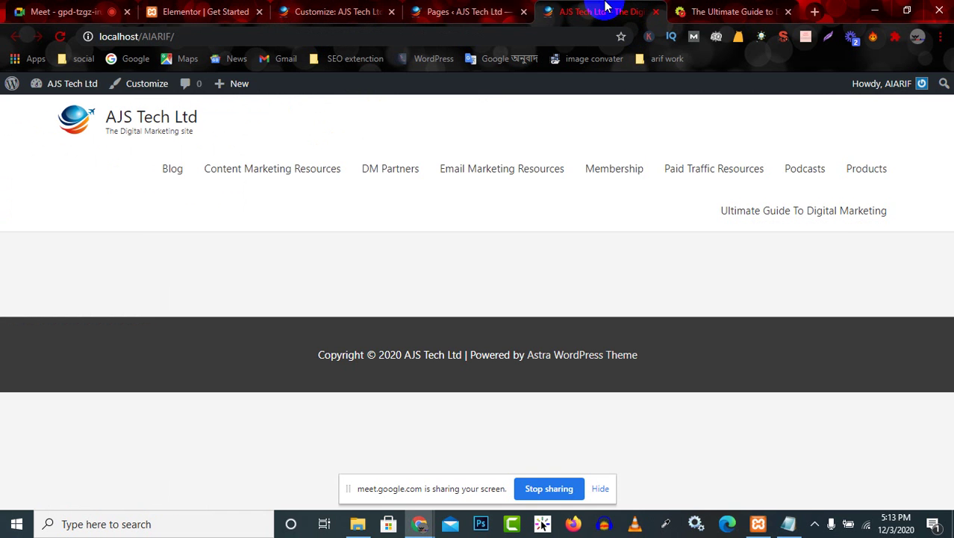
{"action": "left_click", "coordinate": [431, 7]}
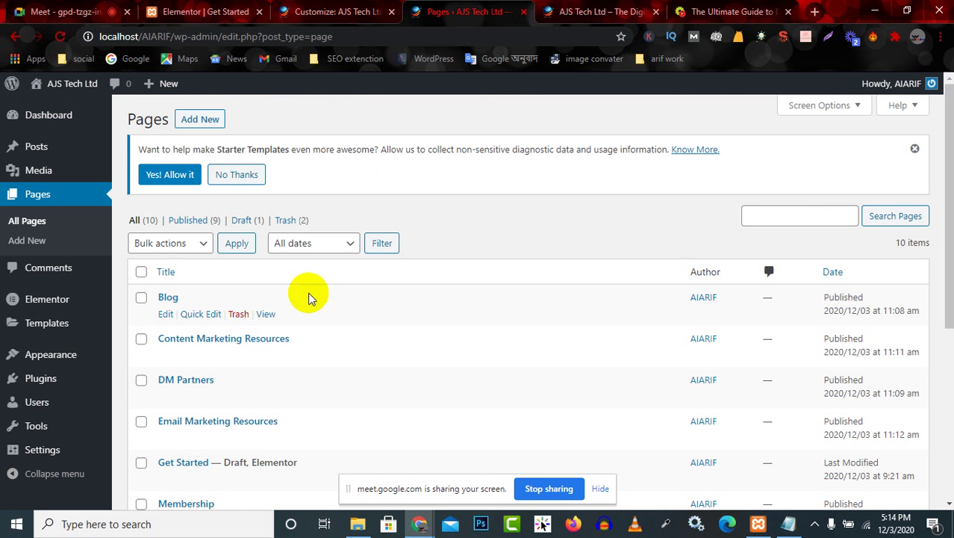
{"action": "scroll", "coordinate": [287, 302], "scroll_direction": "down", "scroll_amount": 4}
{"action": "scroll", "coordinate": [288, 303], "scroll_direction": "up", "scroll_amount": 1}
{"action": "left_click", "coordinate": [716, 10]}
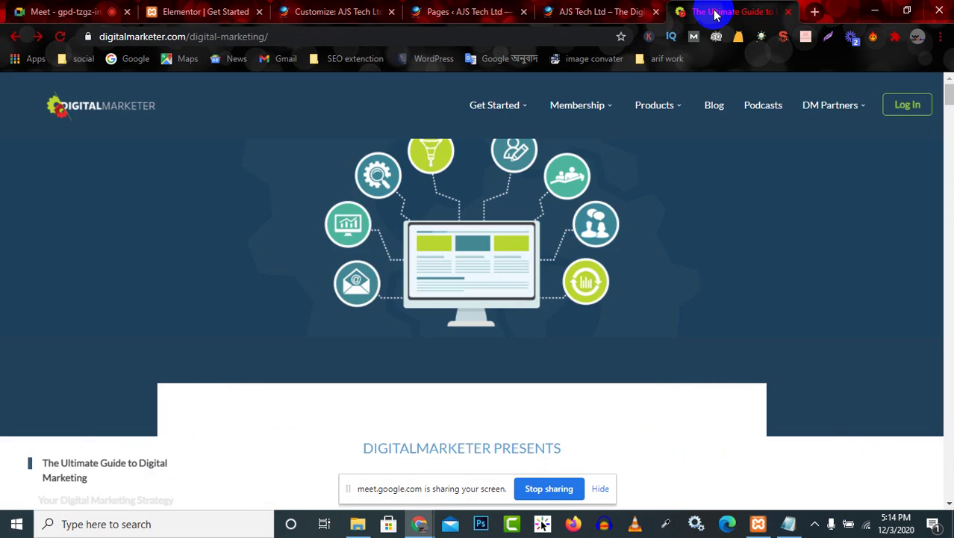
{"action": "left_click", "coordinate": [602, 10]}
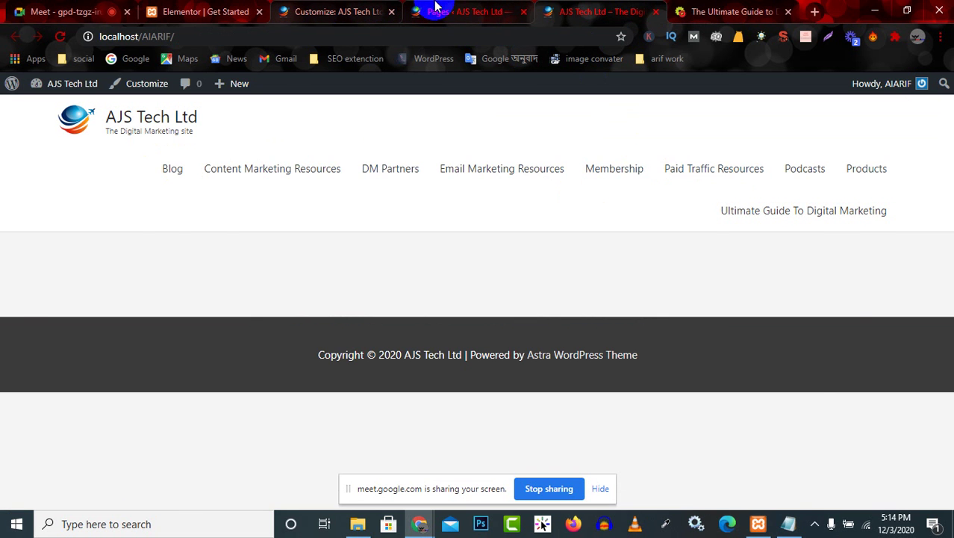
Open the WordPress Menus screen and compare its available pages with the live site's header navigation
{"action": "left_click", "coordinate": [464, 8]}
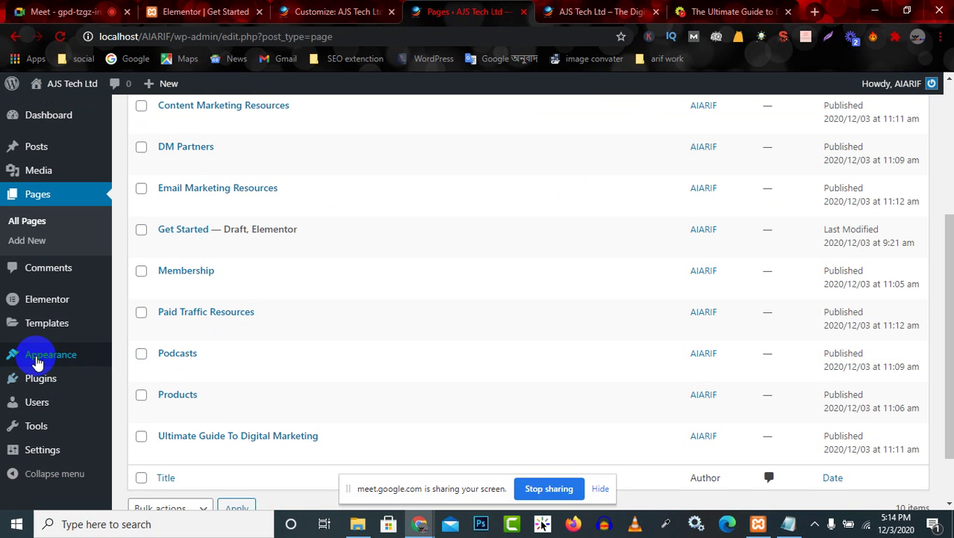
{"action": "mouse_move", "coordinate": [39, 350]}
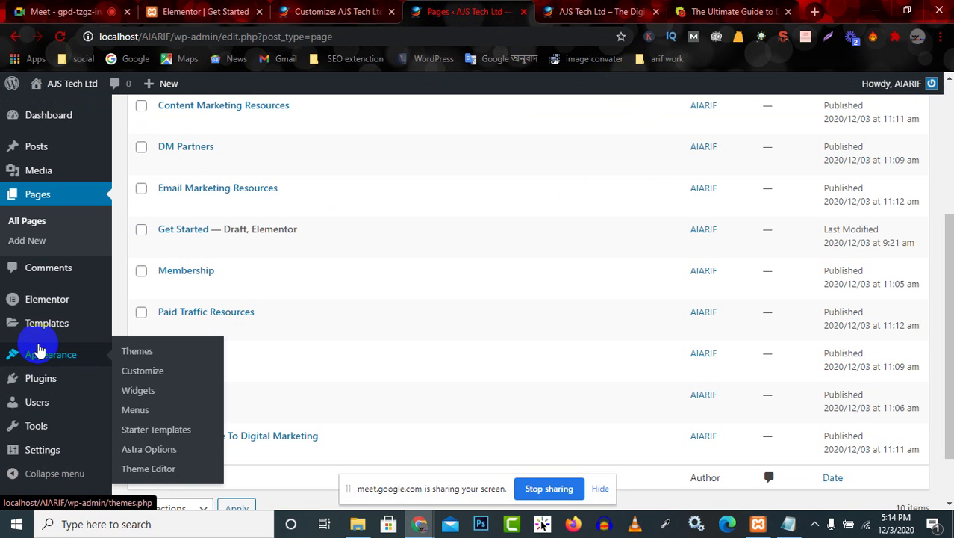
{"action": "left_click", "coordinate": [146, 412]}
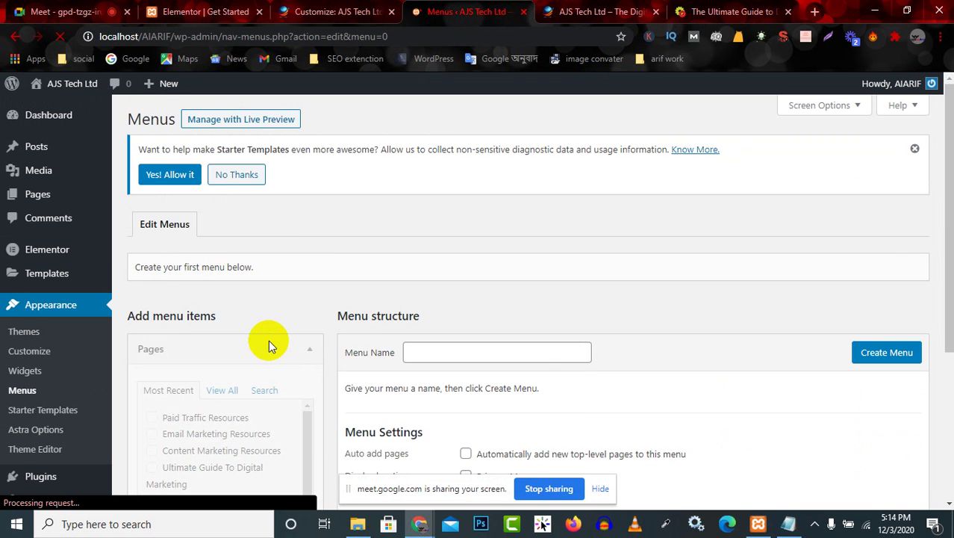
{"action": "scroll", "coordinate": [298, 388], "scroll_direction": "down", "scroll_amount": 3}
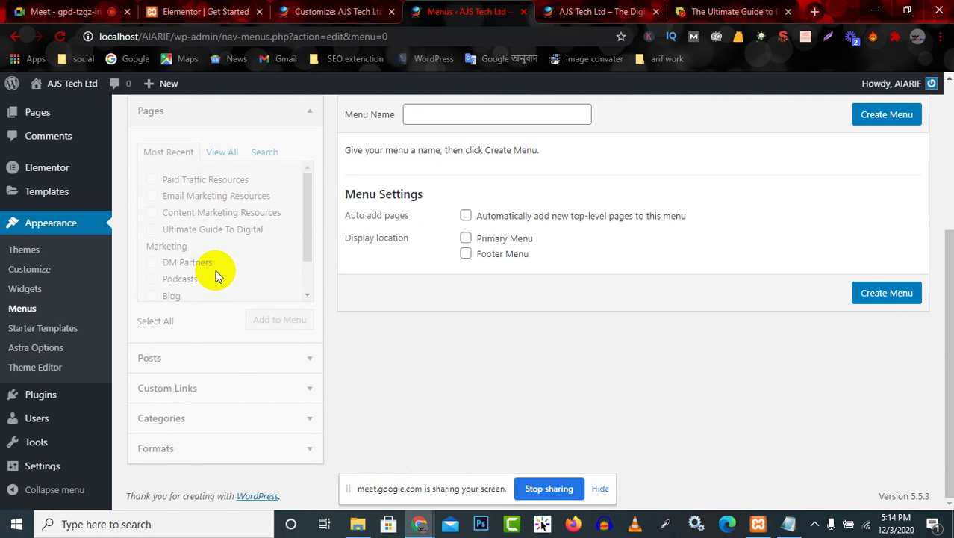
{"action": "left_click", "coordinate": [590, 13]}
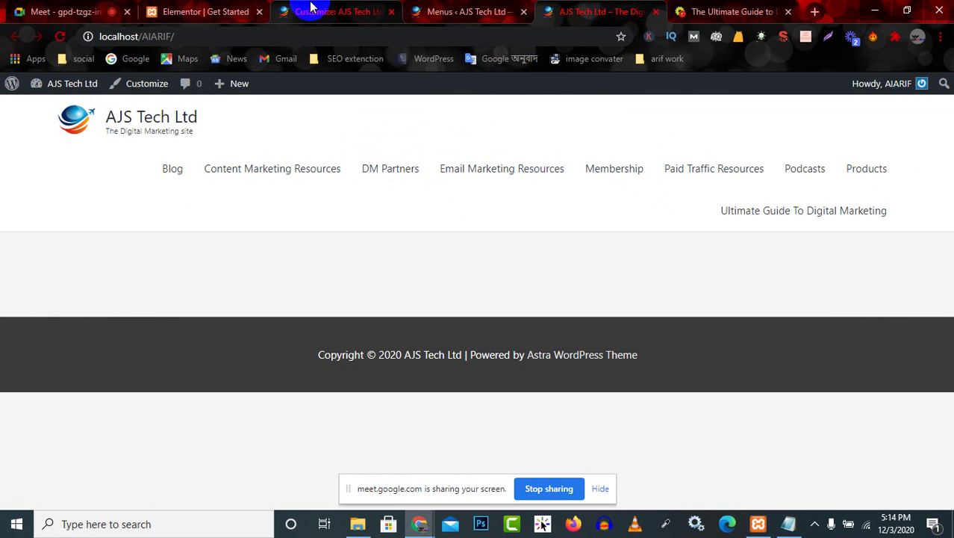
{"action": "left_click", "coordinate": [478, 16]}
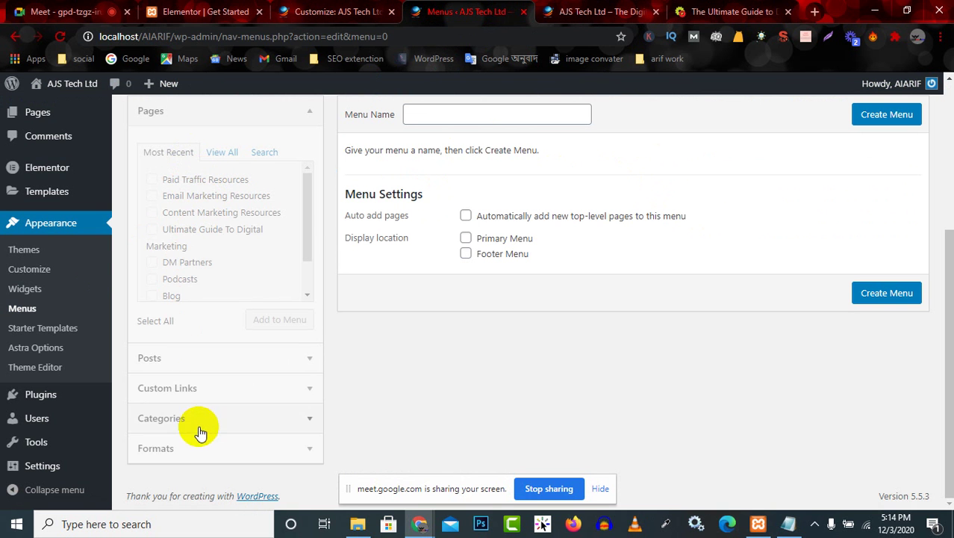
Name the new menu "top menu" in the menu structure form
{"action": "scroll", "coordinate": [199, 439], "scroll_direction": "up", "scroll_amount": 1}
{"action": "scroll", "coordinate": [198, 439], "scroll_direction": "down", "scroll_amount": 1}
{"action": "scroll", "coordinate": [198, 438], "scroll_direction": "up", "scroll_amount": 2}
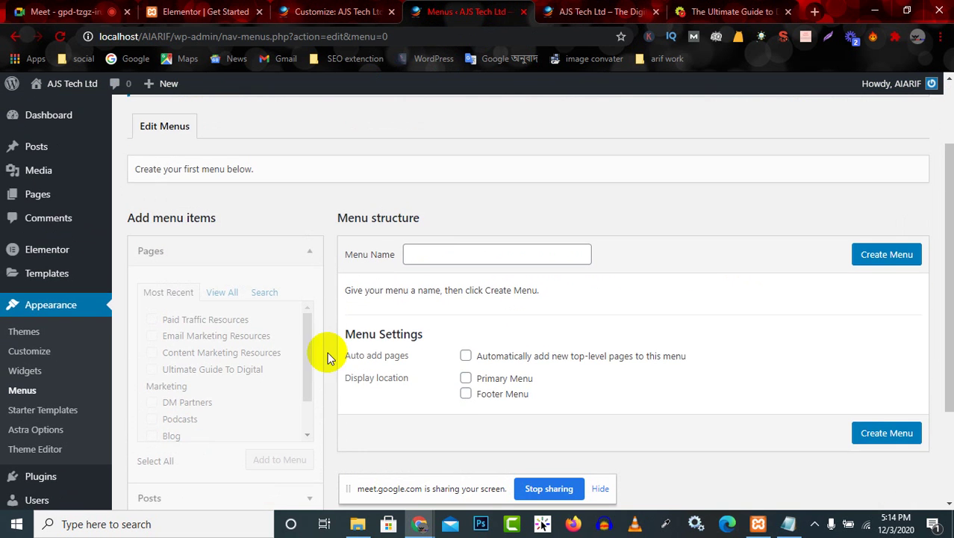
{"action": "left_click", "coordinate": [438, 256]}
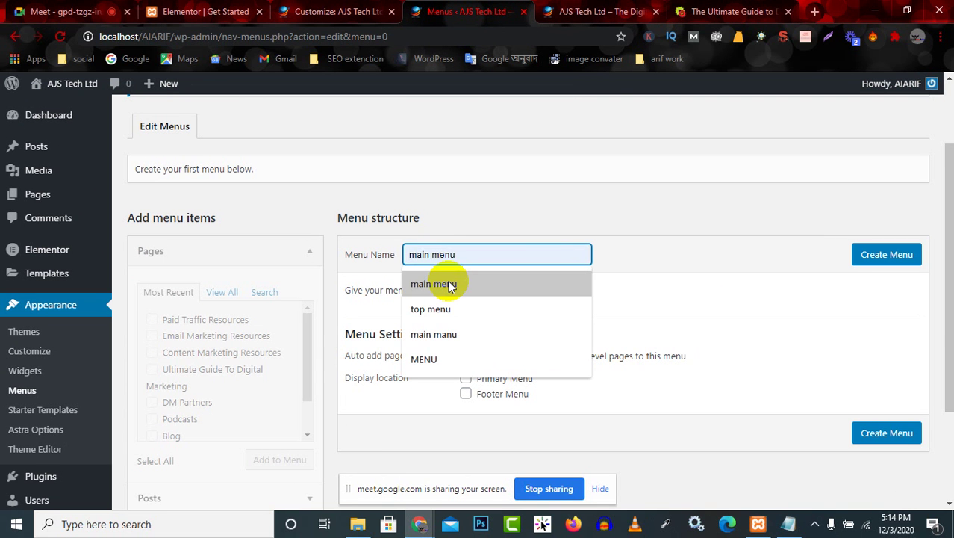
{"action": "left_click", "coordinate": [451, 318]}
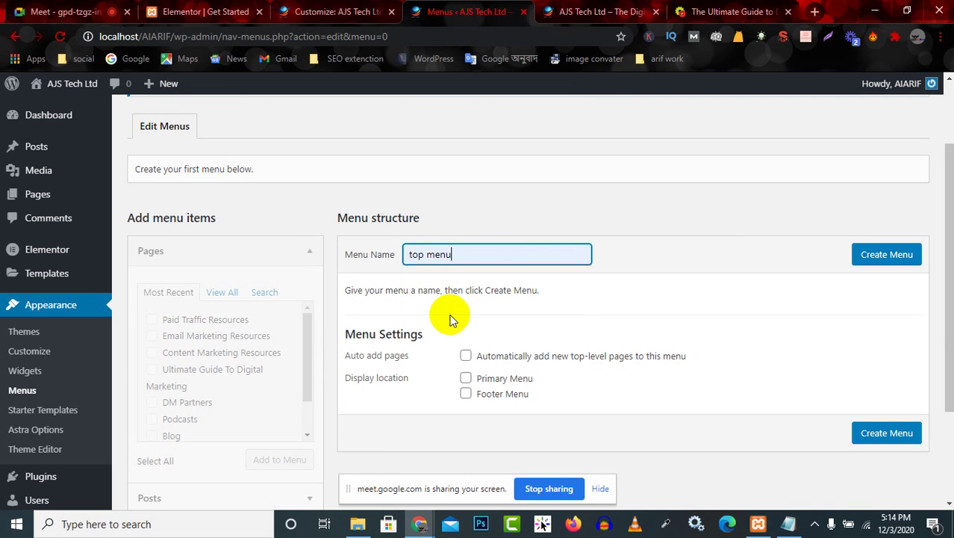
Examine DigitalMarketer's navigation with its Get Started submenu and compare it with the live site's header
{"action": "left_click", "coordinate": [728, 11]}
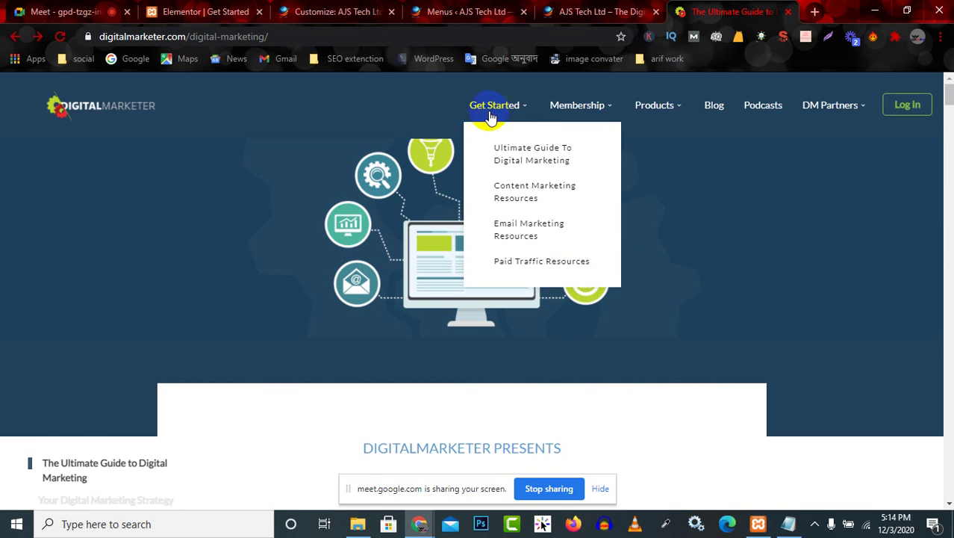
{"action": "left_click", "coordinate": [601, 7]}
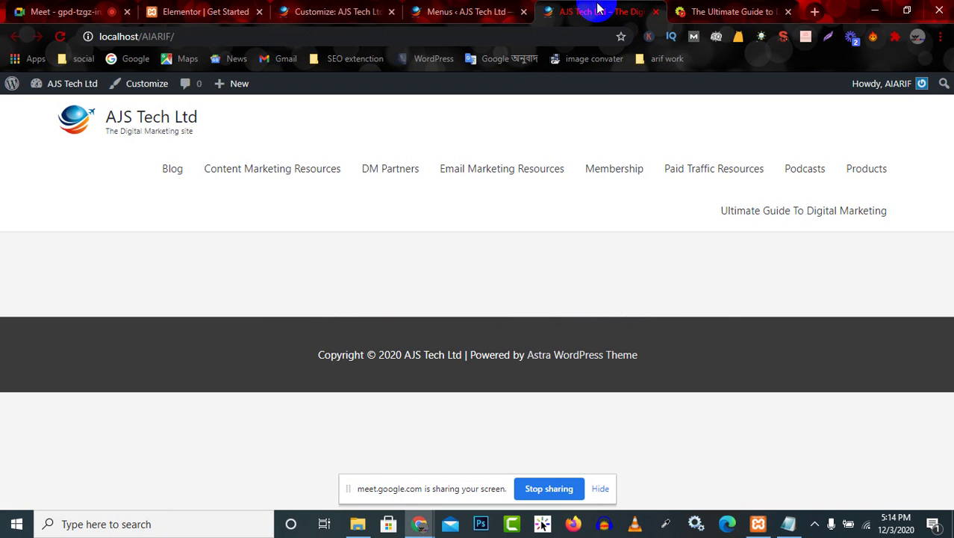
{"action": "left_click", "coordinate": [454, 8]}
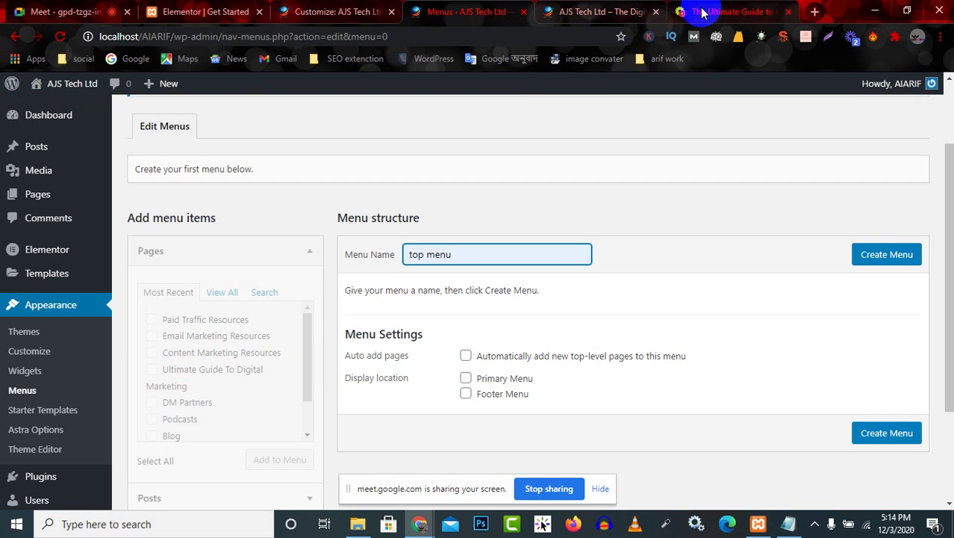
{"action": "left_click", "coordinate": [706, 11]}
Create the top menu with new top-level pages added automatically and Primary Menu as its display location
{"action": "left_click", "coordinate": [463, 9]}
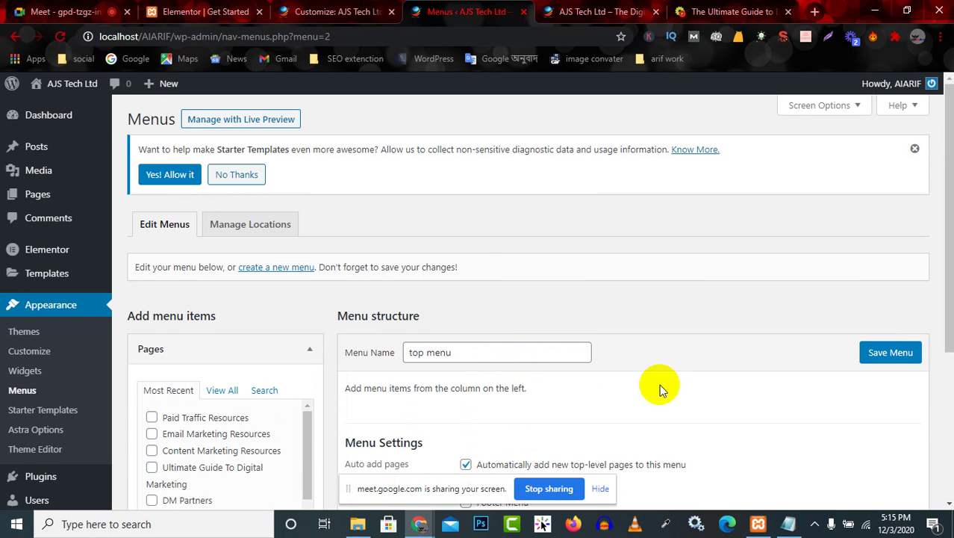
{"action": "scroll", "coordinate": [660, 386], "scroll_direction": "down", "scroll_amount": 3}
{"action": "left_click", "coordinate": [465, 254]}
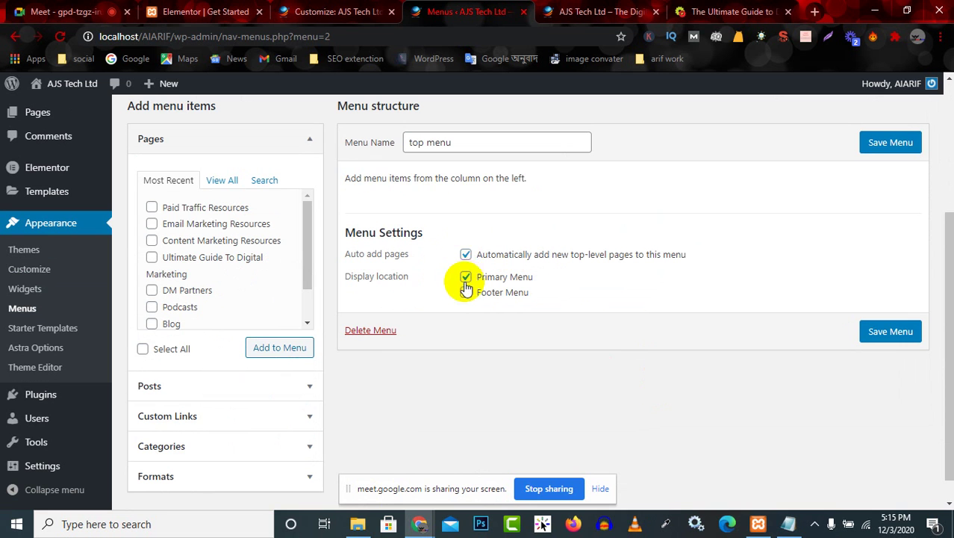
Reload the live site to check the header with the new menu assigned
{"action": "left_click", "coordinate": [608, 11]}
{"action": "left_click", "coordinate": [61, 37]}
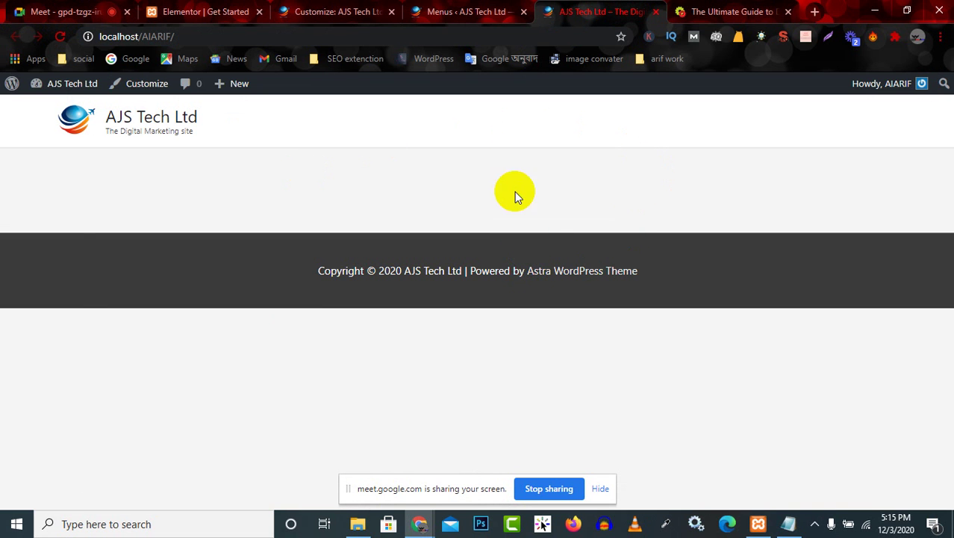
{"action": "left_click", "coordinate": [60, 36]}
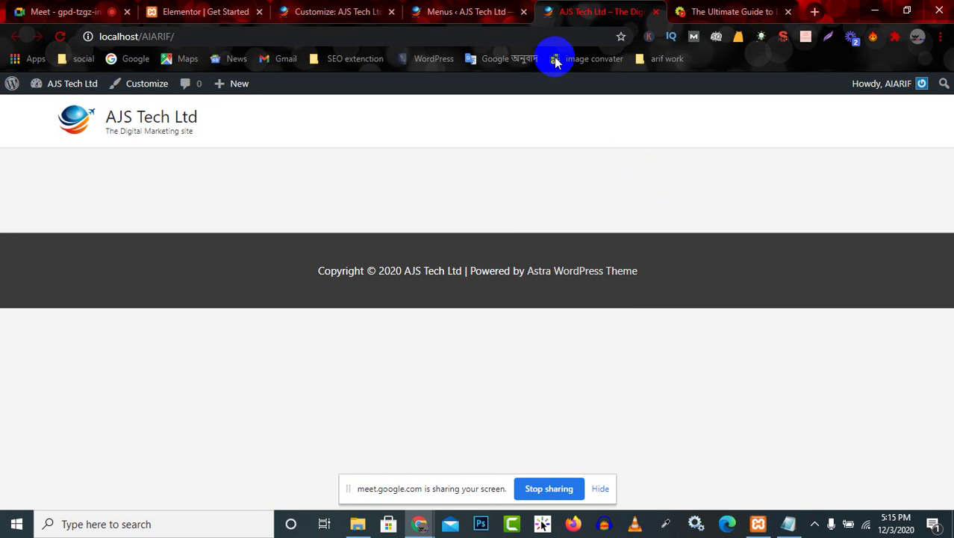
Save the top menu and check its display settings against the live site's header
{"action": "left_click", "coordinate": [466, 9]}
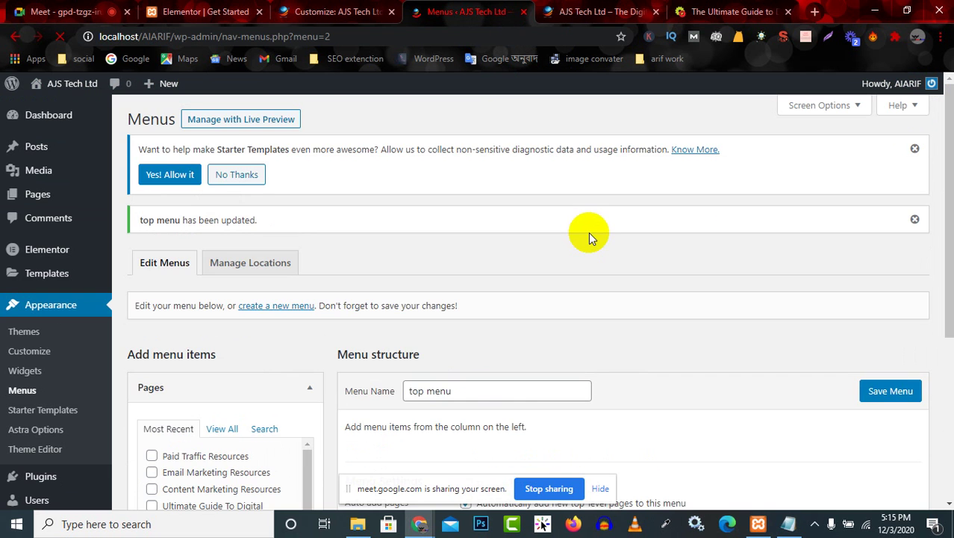
{"action": "scroll", "coordinate": [619, 365], "scroll_direction": "down", "scroll_amount": 4}
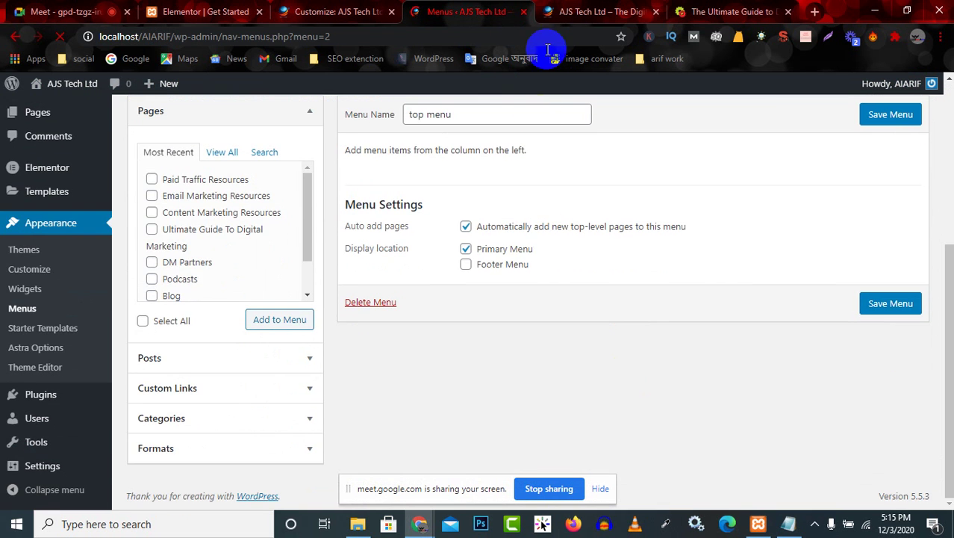
{"action": "left_click", "coordinate": [597, 10]}
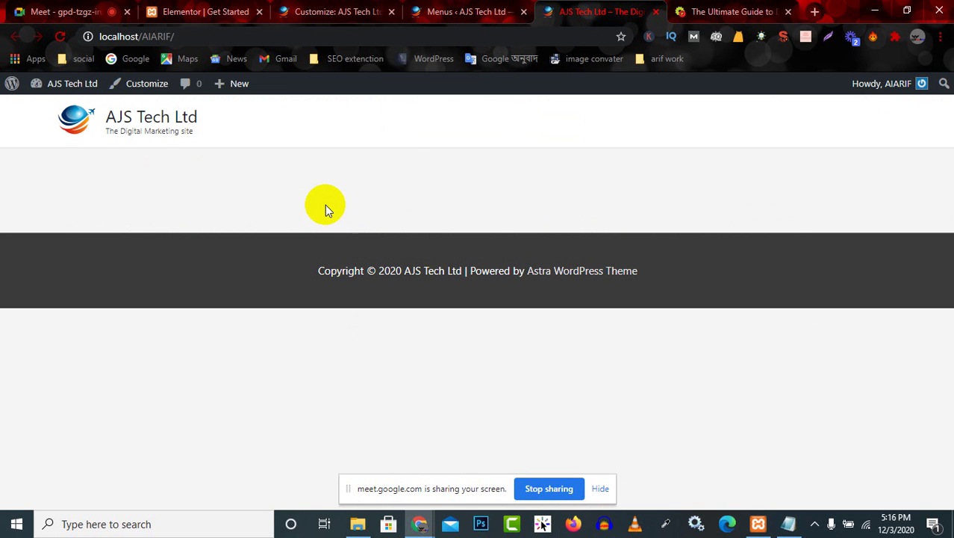
{"action": "left_click", "coordinate": [458, 11]}
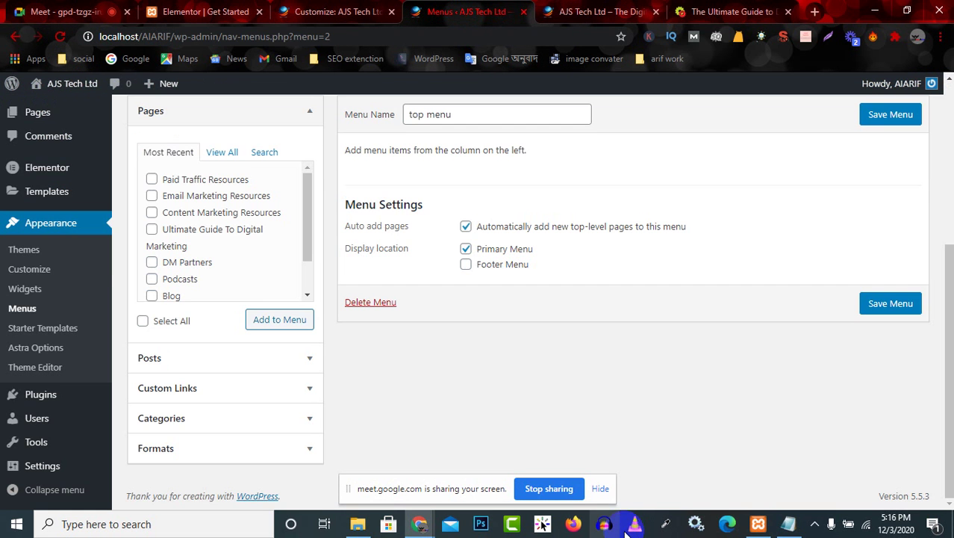
Compare the pages available for the top menu with the notes in Notepad and DigitalMarketer's Get Started submenu
{"action": "scroll", "coordinate": [560, 393], "scroll_direction": "up", "scroll_amount": 1}
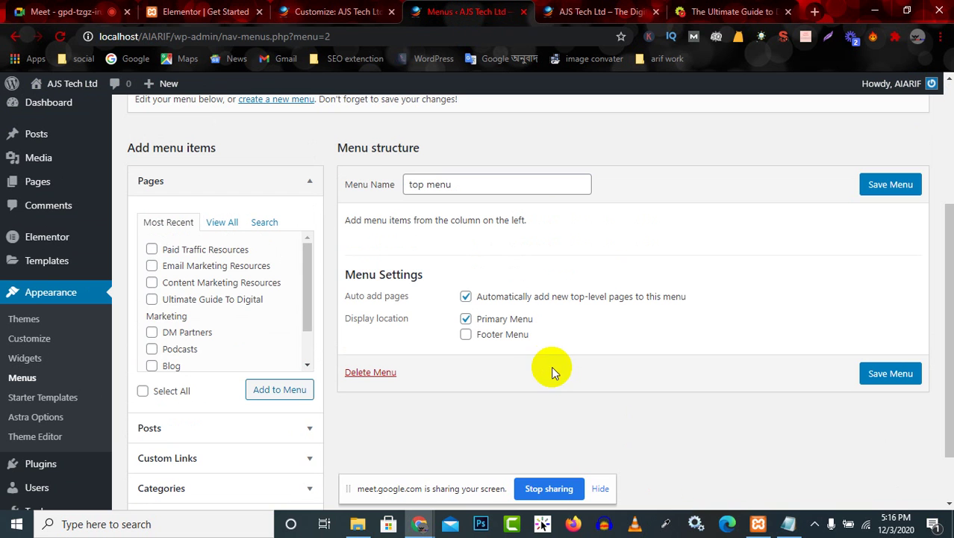
{"action": "scroll", "coordinate": [237, 321], "scroll_direction": "down", "scroll_amount": 1}
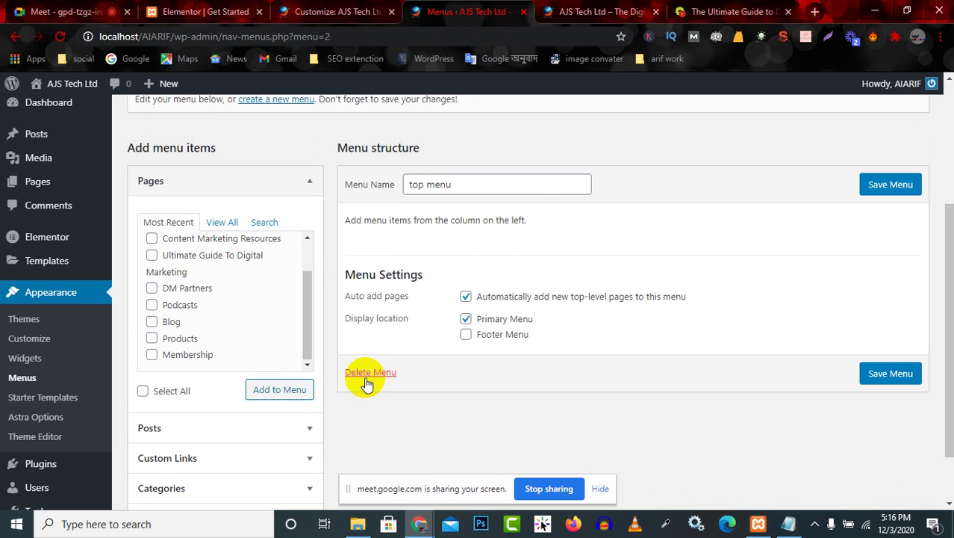
{"action": "scroll", "coordinate": [523, 303], "scroll_direction": "down", "scroll_amount": 1}
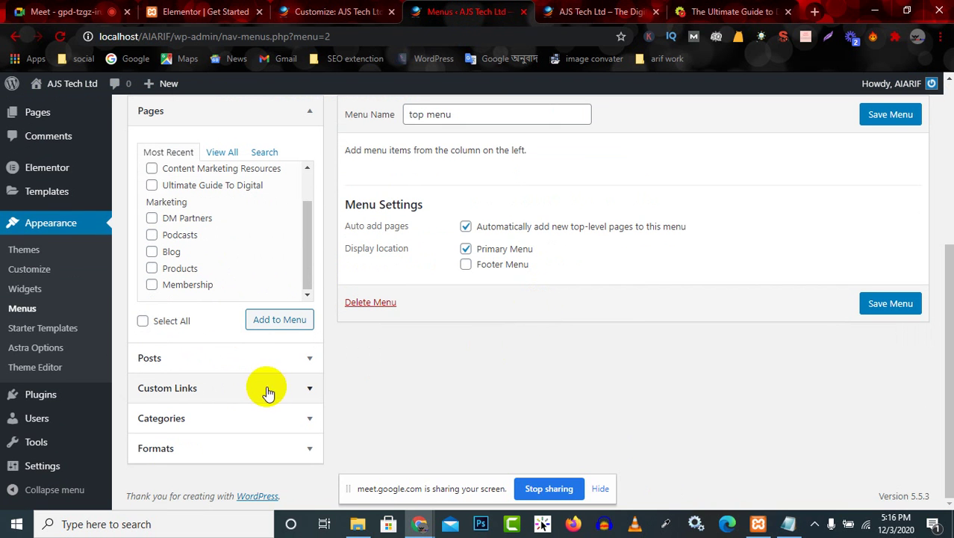
{"action": "scroll", "coordinate": [233, 358], "scroll_direction": "up", "scroll_amount": 2}
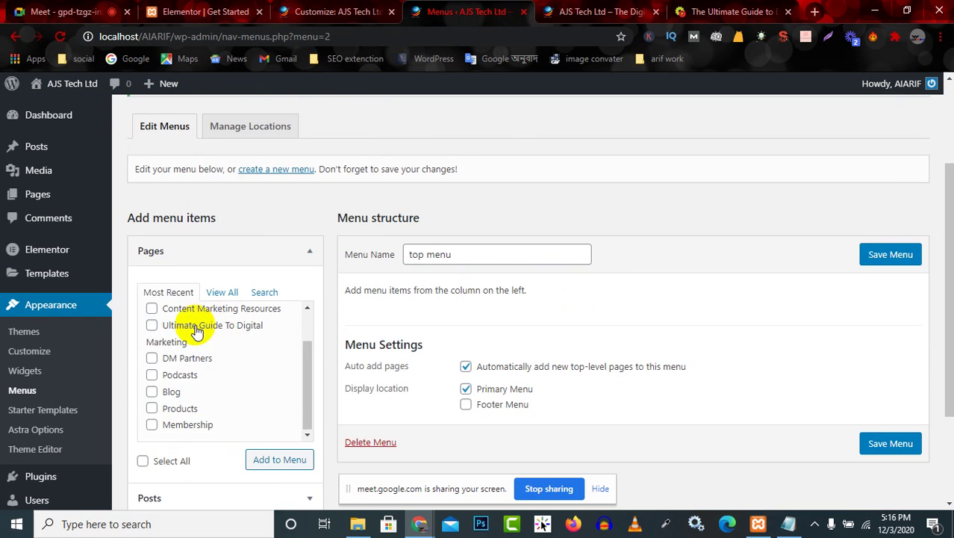
{"action": "left_click_drag", "start_coordinate": [194, 308], "coordinate": [226, 319]}
{"action": "left_click", "coordinate": [675, 451]}
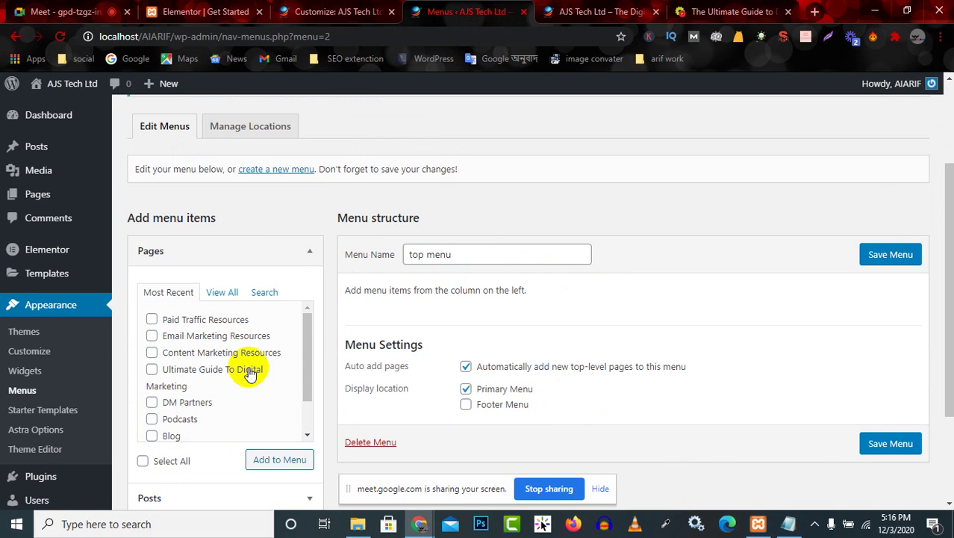
{"action": "scroll", "coordinate": [242, 363], "scroll_direction": "down", "scroll_amount": 1}
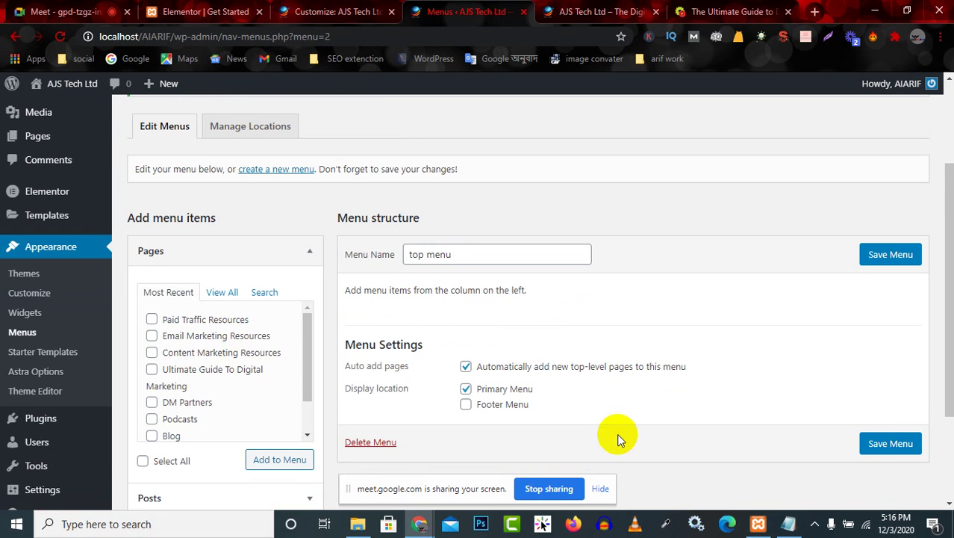
{"action": "left_click", "coordinate": [790, 529]}
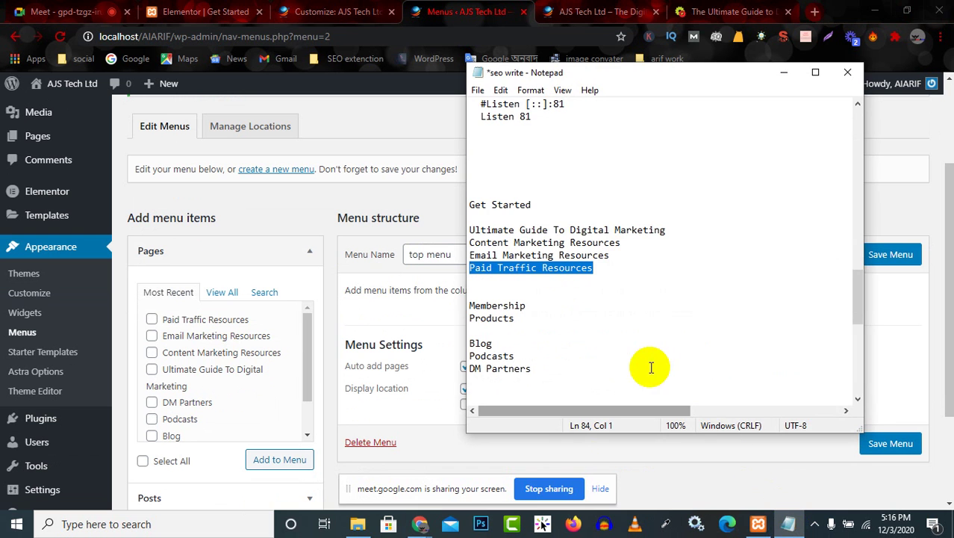
{"action": "left_click", "coordinate": [784, 72]}
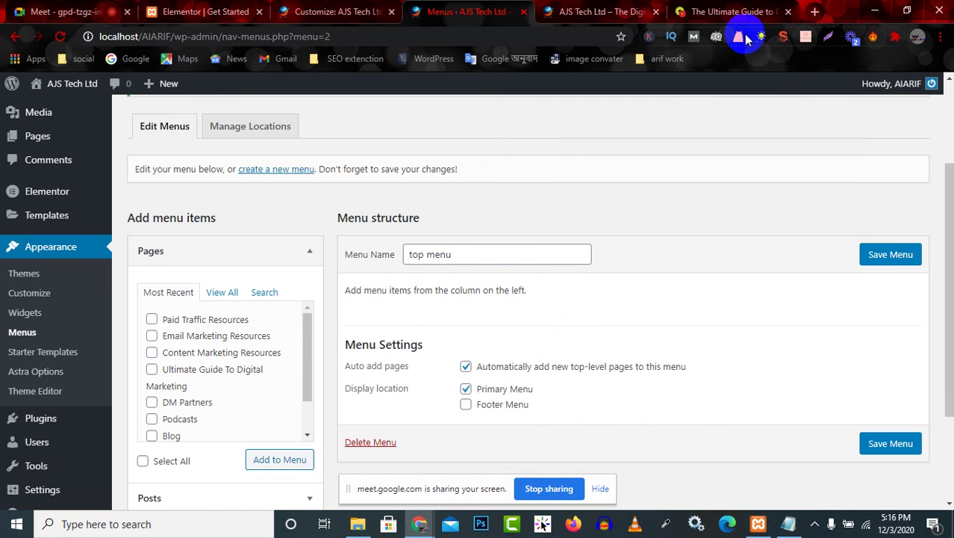
{"action": "left_click", "coordinate": [733, 10]}
{"action": "left_click", "coordinate": [481, 112]}
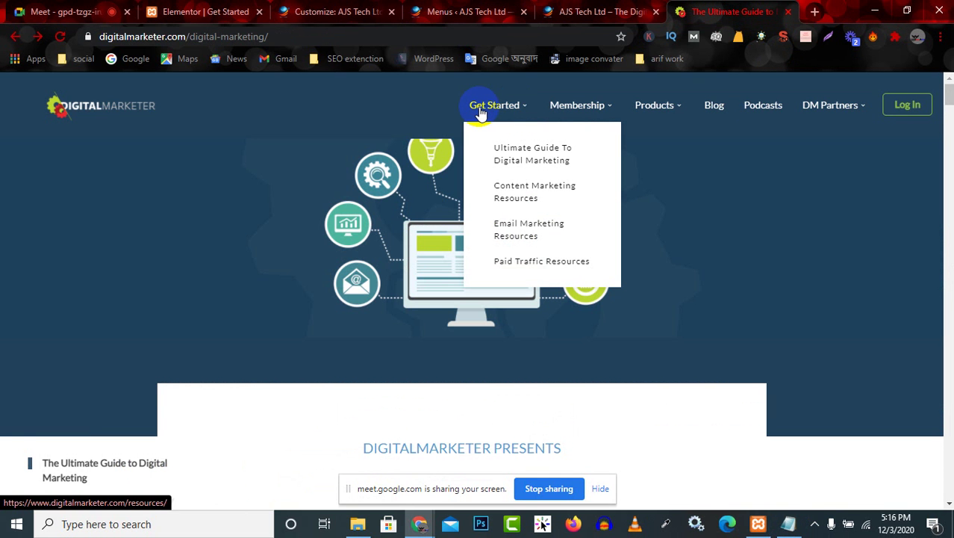
Close the Customizer page and review the recent pages available for the top menu
{"action": "left_click", "coordinate": [330, 10]}
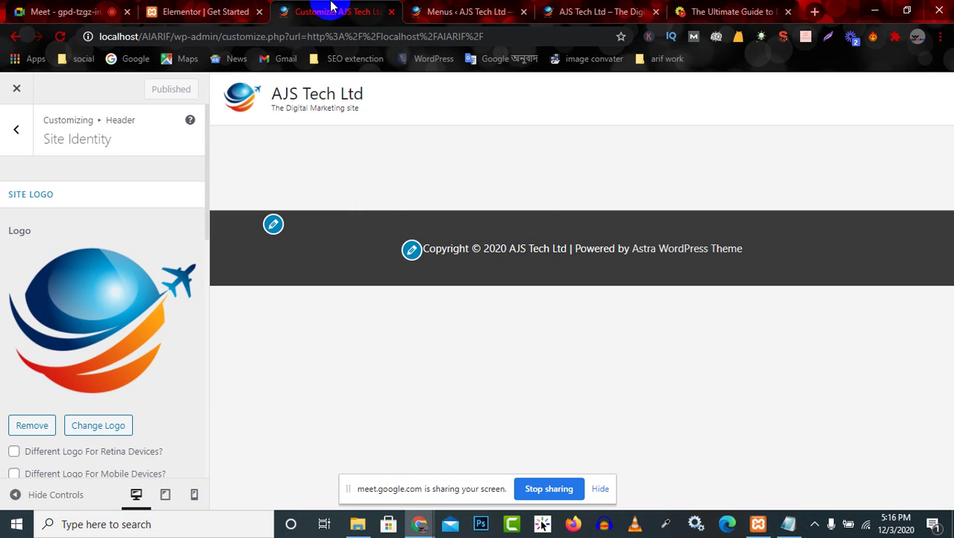
{"action": "left_click", "coordinate": [391, 12]}
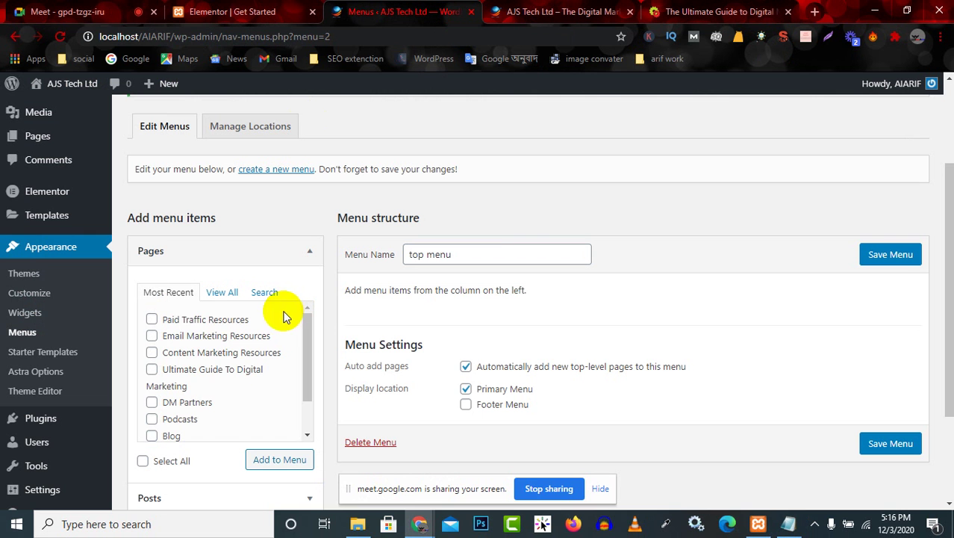
{"action": "scroll", "coordinate": [209, 417], "scroll_direction": "down", "scroll_amount": 1}
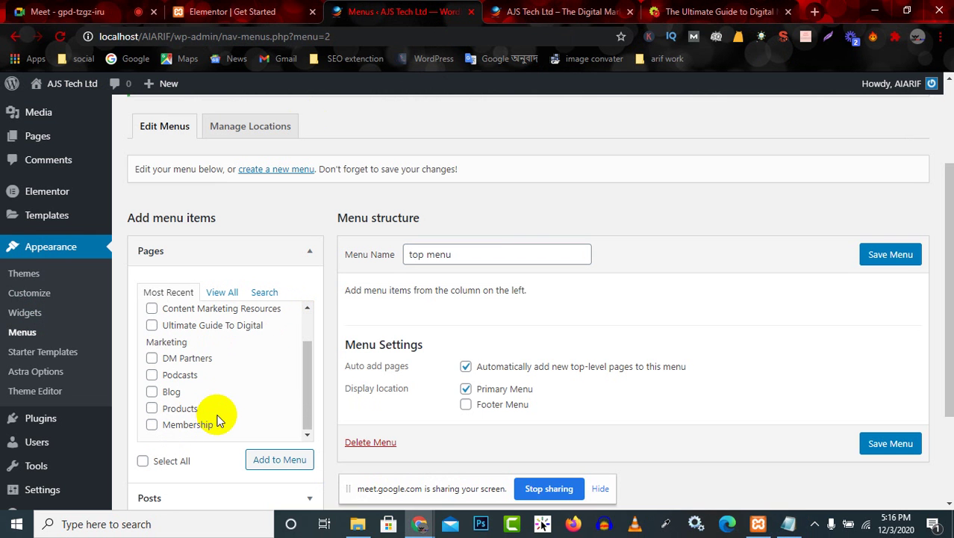
{"action": "scroll", "coordinate": [199, 366], "scroll_direction": "up", "scroll_amount": 1}
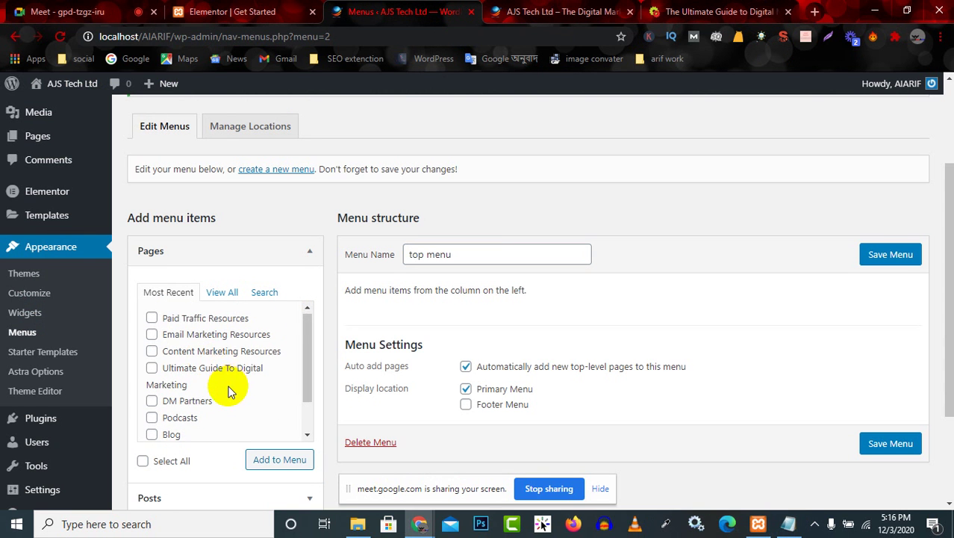
{"action": "scroll", "coordinate": [233, 393], "scroll_direction": "down", "scroll_amount": 1}
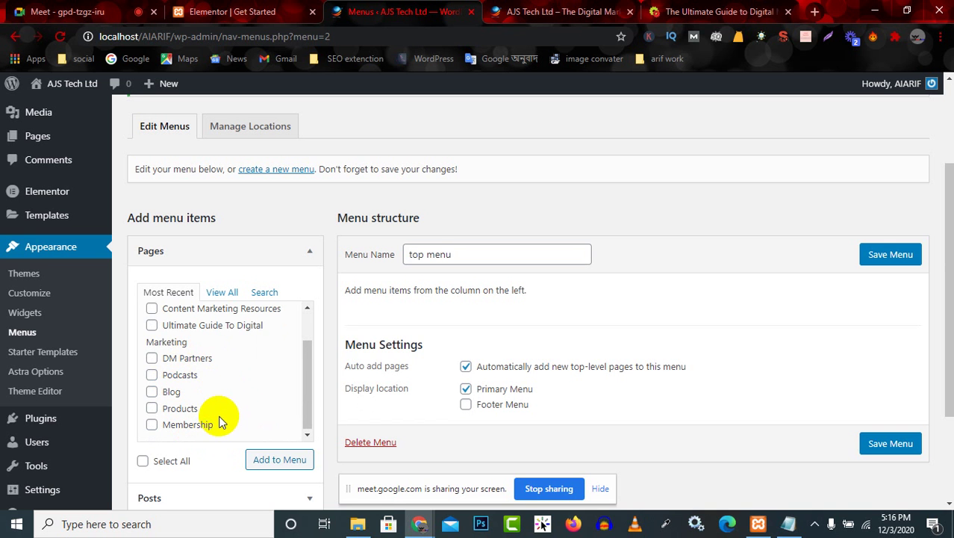
{"action": "scroll", "coordinate": [221, 417], "scroll_direction": "up", "scroll_amount": 1}
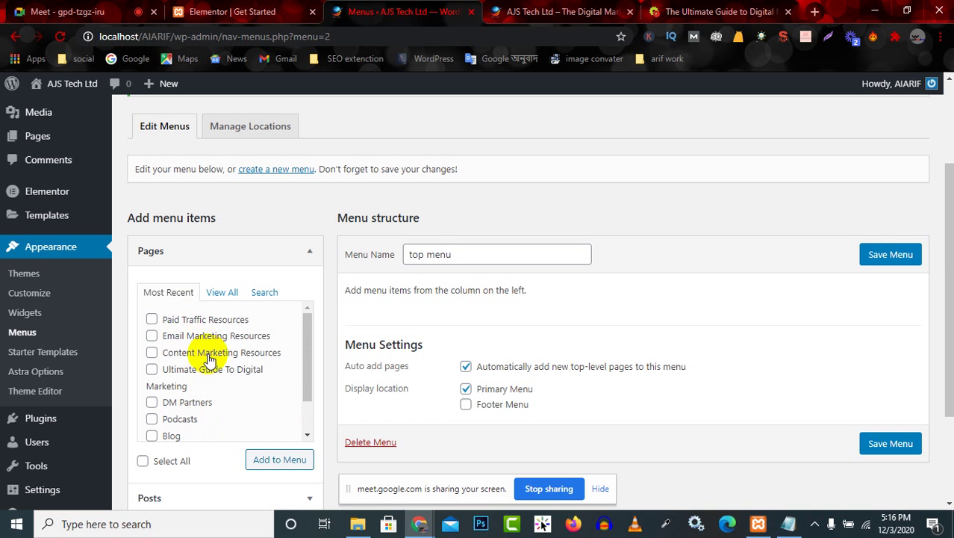
Open the draft Get Started page from the page list and publish it
{"action": "left_click", "coordinate": [46, 144]}
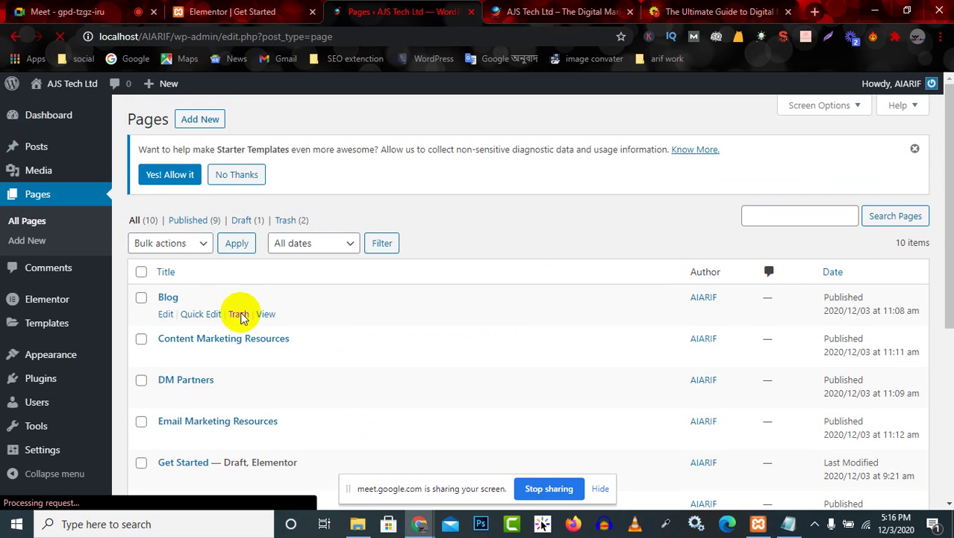
{"action": "scroll", "coordinate": [240, 318], "scroll_direction": "down", "scroll_amount": 5}
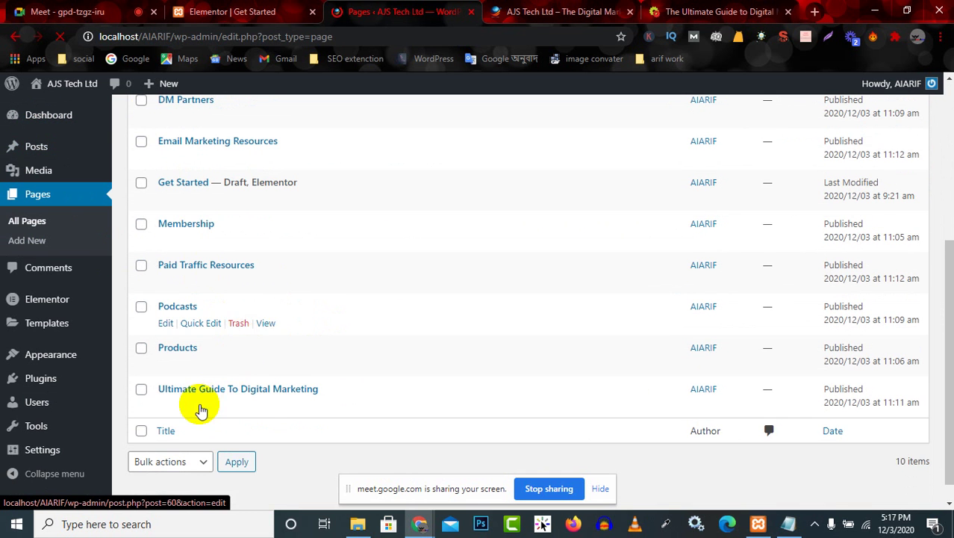
{"action": "scroll", "coordinate": [224, 247], "scroll_direction": "up", "scroll_amount": 1}
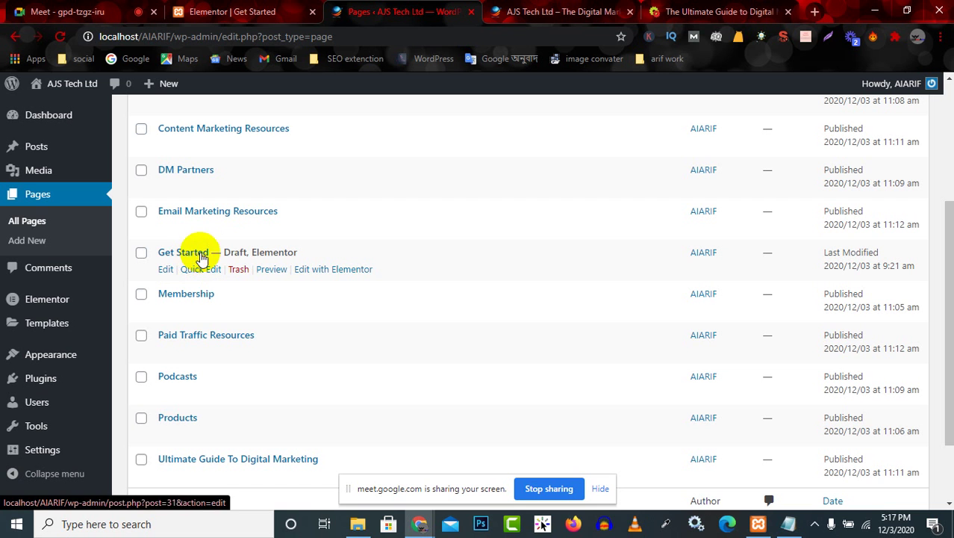
{"action": "left_click", "coordinate": [165, 270]}
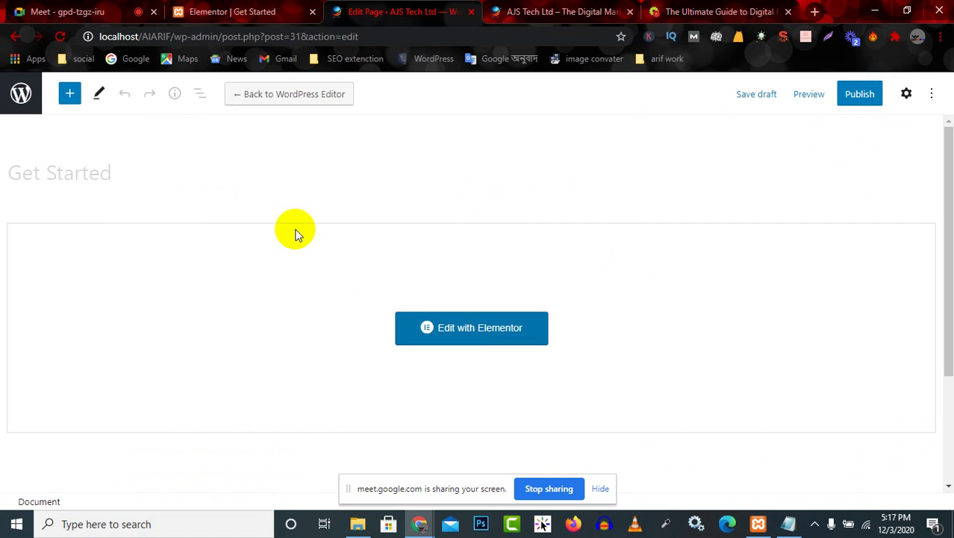
{"action": "left_click", "coordinate": [858, 100]}
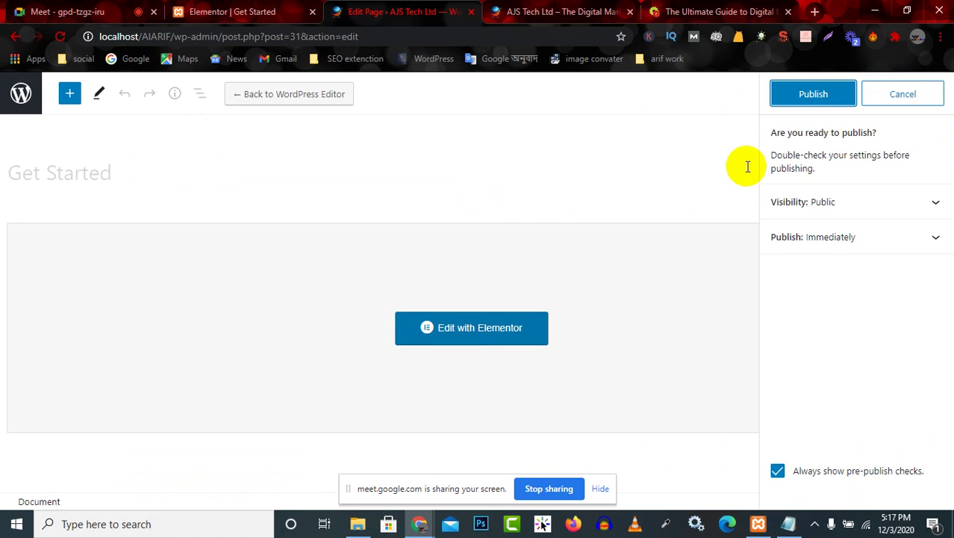
{"action": "left_click", "coordinate": [815, 97]}
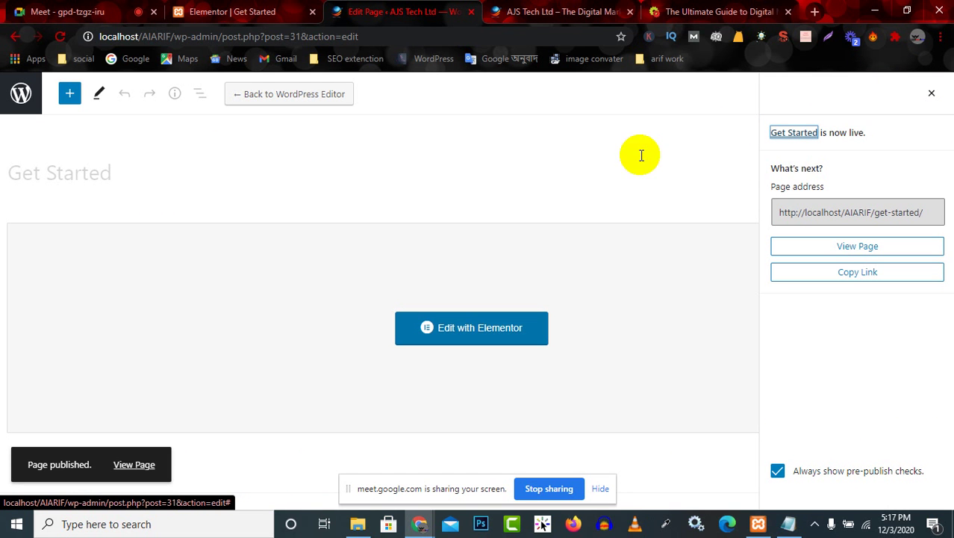
Check the Get Started page's status in the page list and reopen the top menu for editing
{"action": "left_click", "coordinate": [37, 89]}
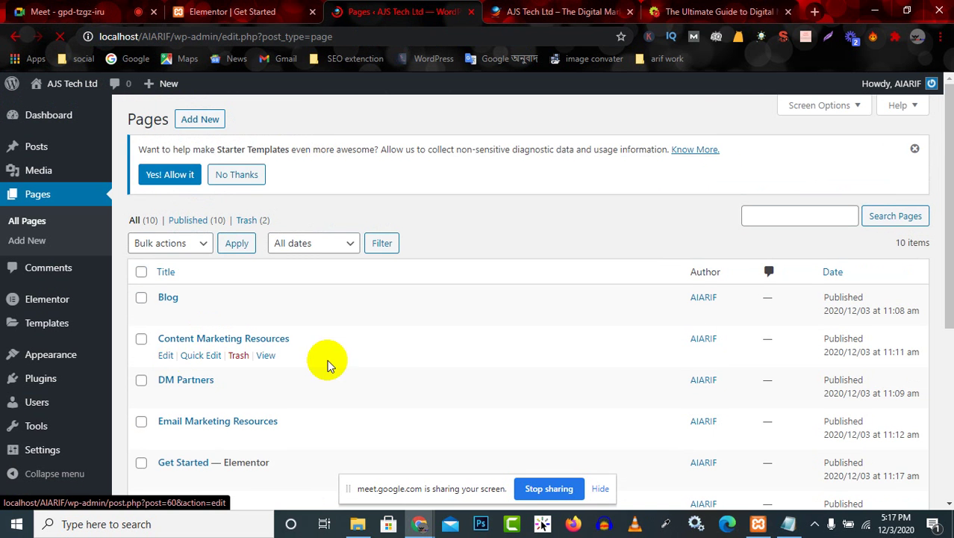
{"action": "scroll", "coordinate": [306, 359], "scroll_direction": "down", "scroll_amount": 2}
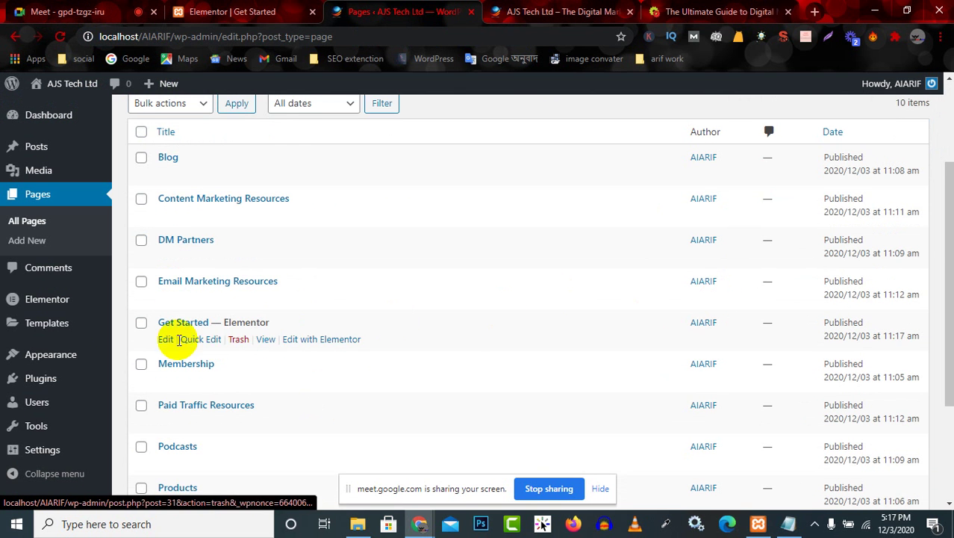
{"action": "scroll", "coordinate": [41, 340], "scroll_direction": "down", "scroll_amount": 2}
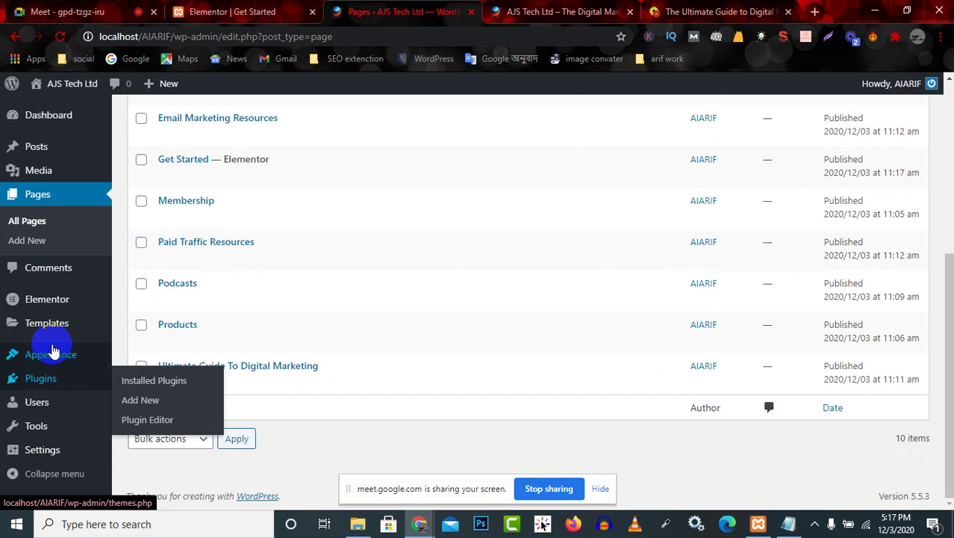
{"action": "mouse_move", "coordinate": [52, 355]}
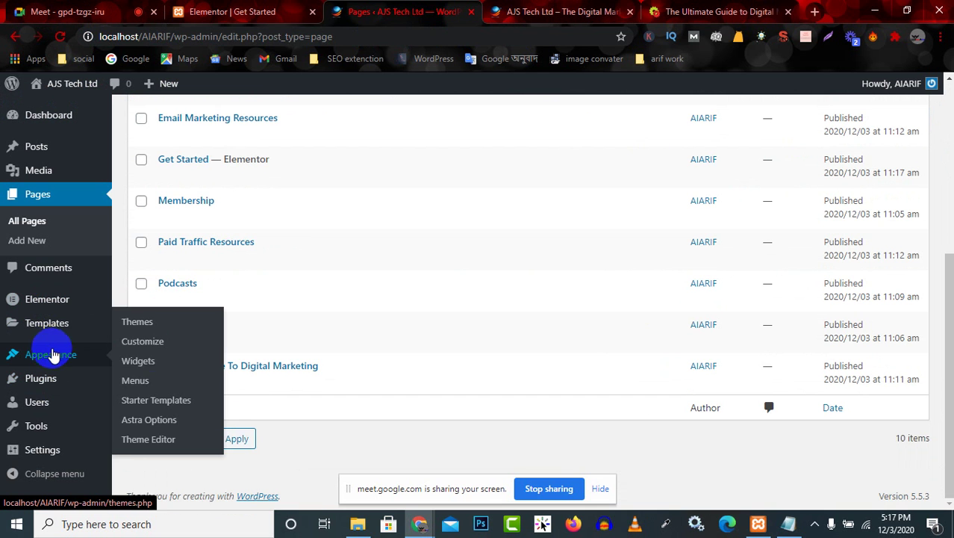
{"action": "left_click", "coordinate": [133, 386]}
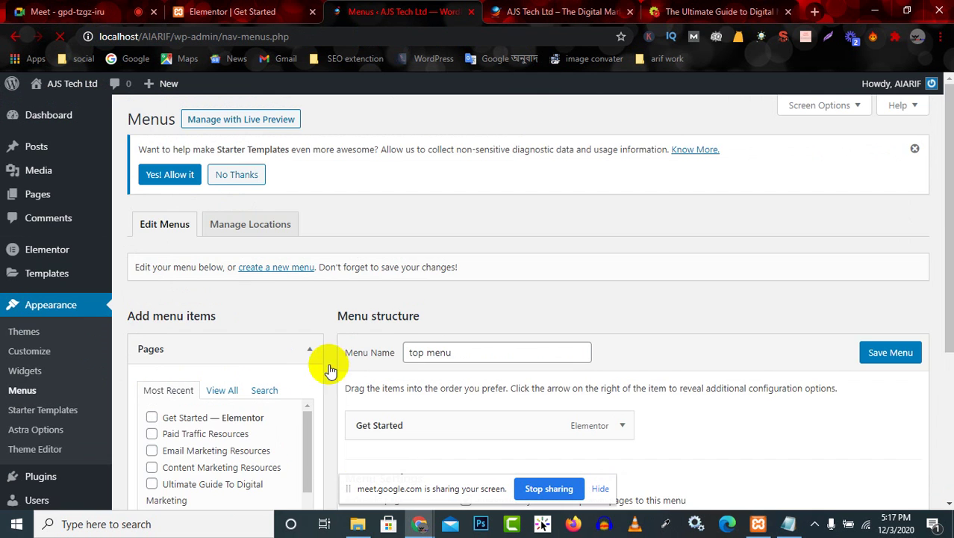
{"action": "scroll", "coordinate": [329, 364], "scroll_direction": "down", "scroll_amount": 2}
{"action": "scroll", "coordinate": [207, 248], "scroll_direction": "down", "scroll_amount": 2}
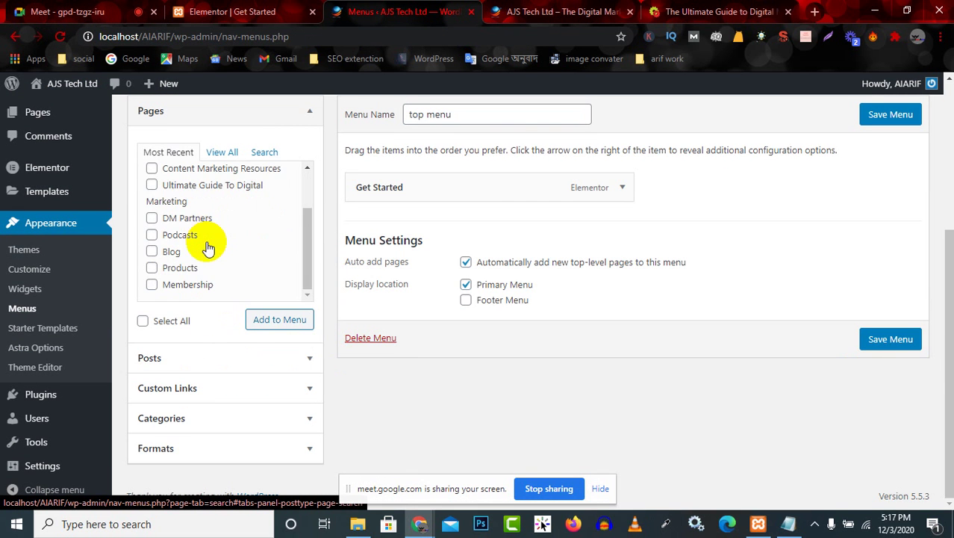
{"action": "scroll", "coordinate": [213, 270], "scroll_direction": "up", "scroll_amount": 2}
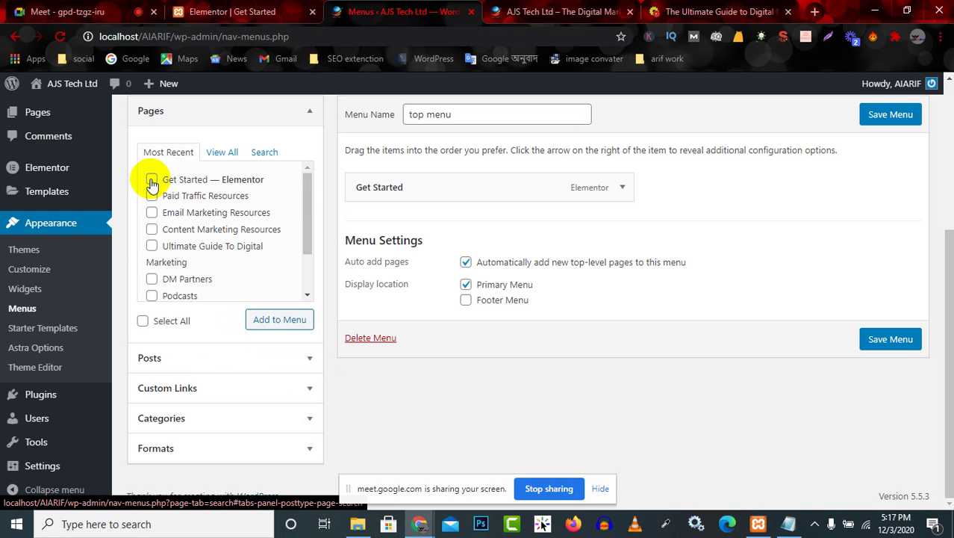
Mark the Get Started page for adding to the top menu, checking DigitalMarketer's navigation and the live site's header for reference
{"action": "left_click", "coordinate": [548, 12]}
{"action": "left_click", "coordinate": [707, 9]}
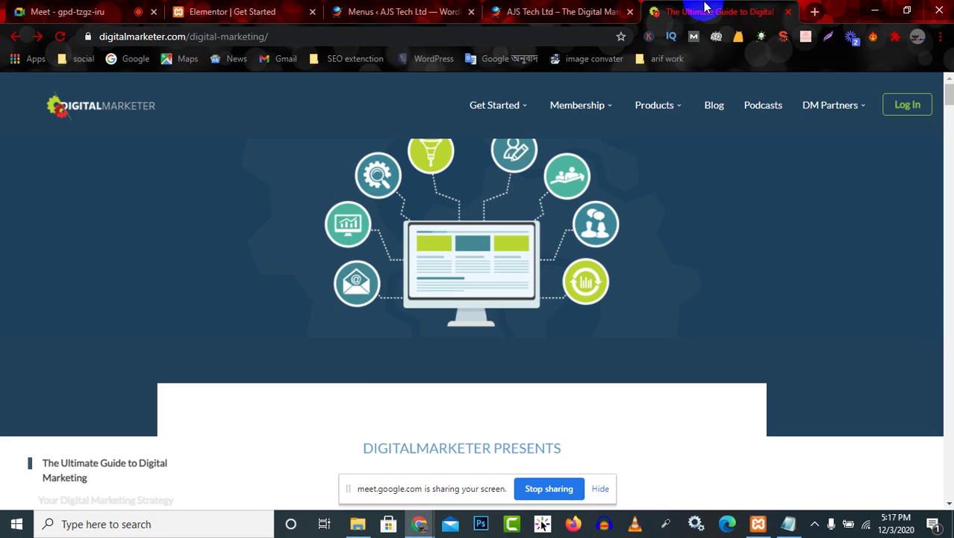
{"action": "left_click", "coordinate": [434, 6]}
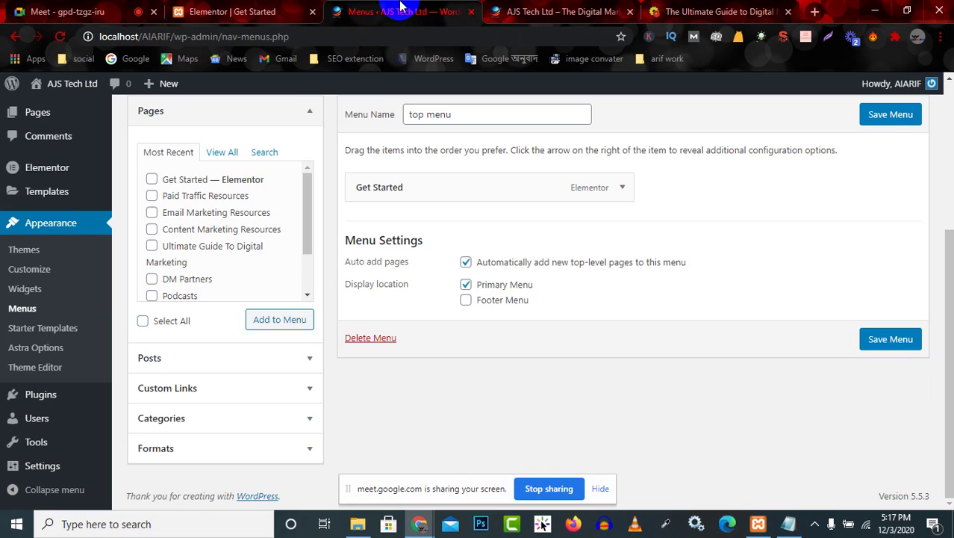
{"action": "left_click", "coordinate": [152, 180]}
{"action": "left_click", "coordinate": [706, 11]}
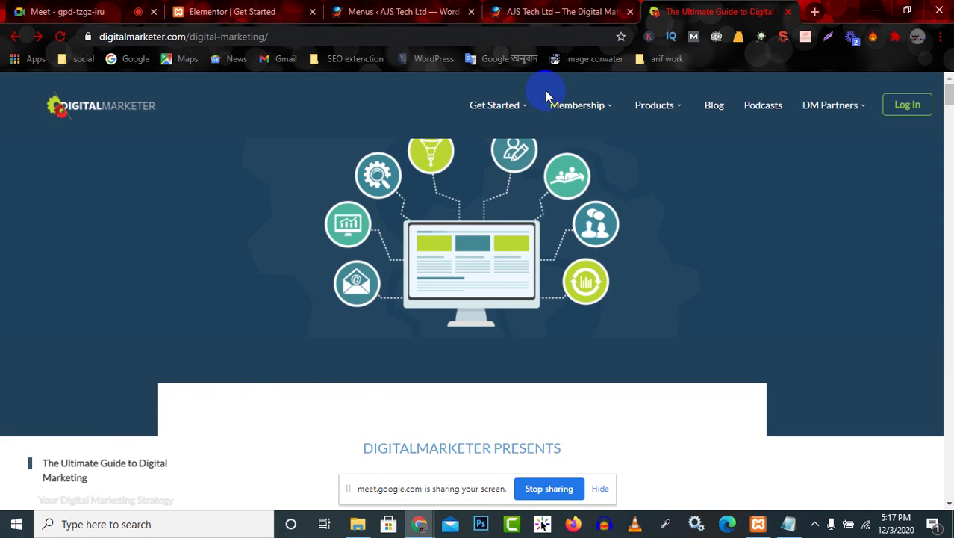
{"action": "mouse_move", "coordinate": [590, 106]}
{"action": "left_click", "coordinate": [549, 9]}
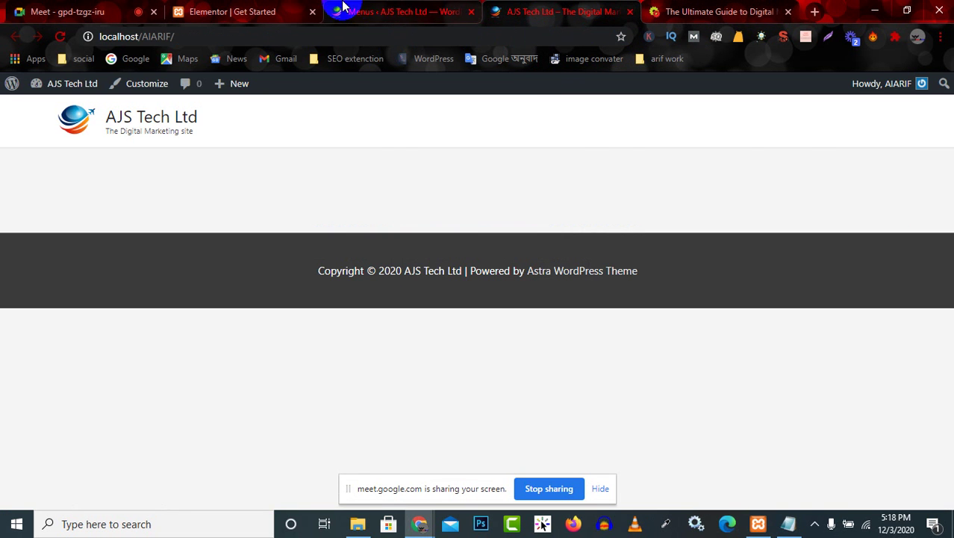
{"action": "left_click", "coordinate": [379, 10]}
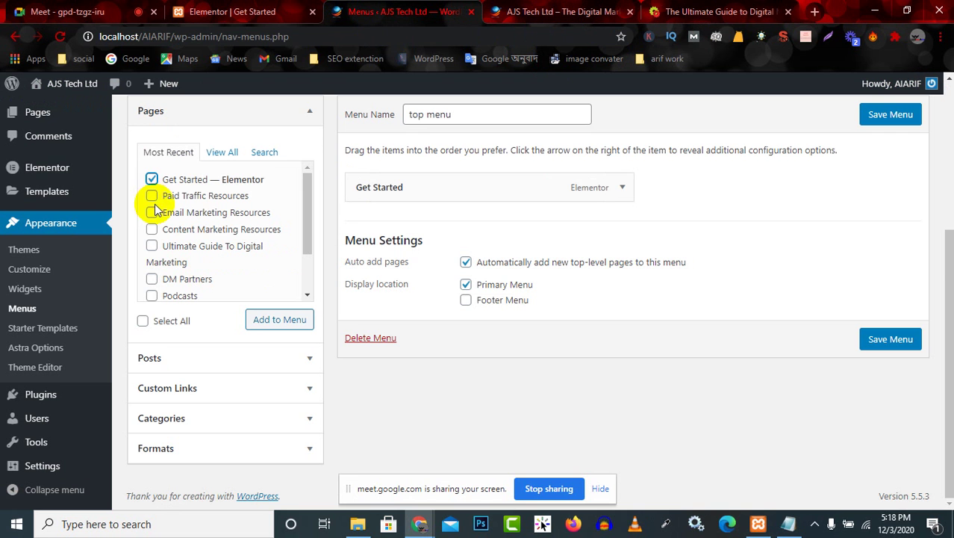
Detach the DigitalMarketer page into its own small window over the menu editor and expand its navigation
{"action": "left_click_drag", "start_coordinate": [722, 26], "coordinate": [542, 154]}
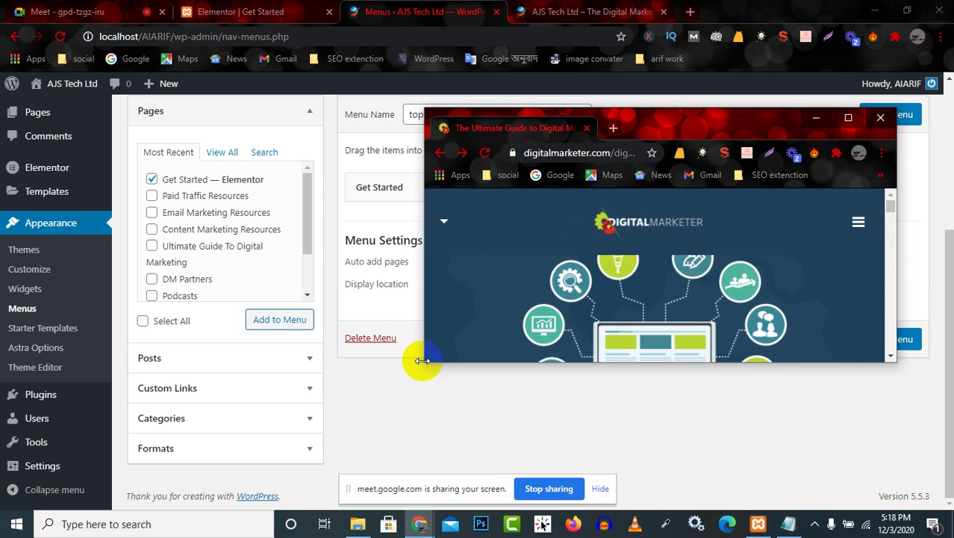
{"action": "left_click_drag", "start_coordinate": [426, 364], "coordinate": [549, 368]}
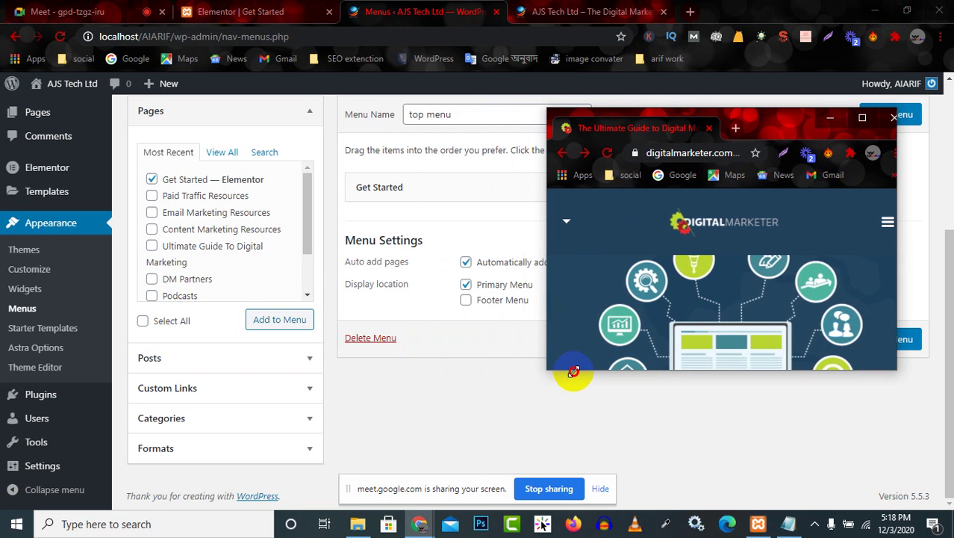
{"action": "left_click", "coordinate": [860, 222]}
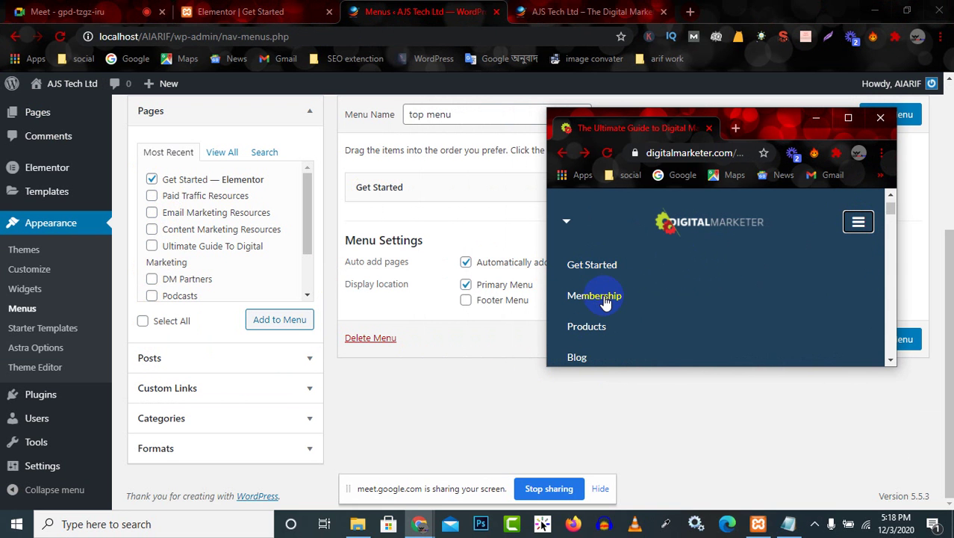
Mark the Membership, Products and Blog pages for adding to the top menu, following DigitalMarketer's navigation
{"action": "scroll", "coordinate": [179, 247], "scroll_direction": "down", "scroll_amount": 2}
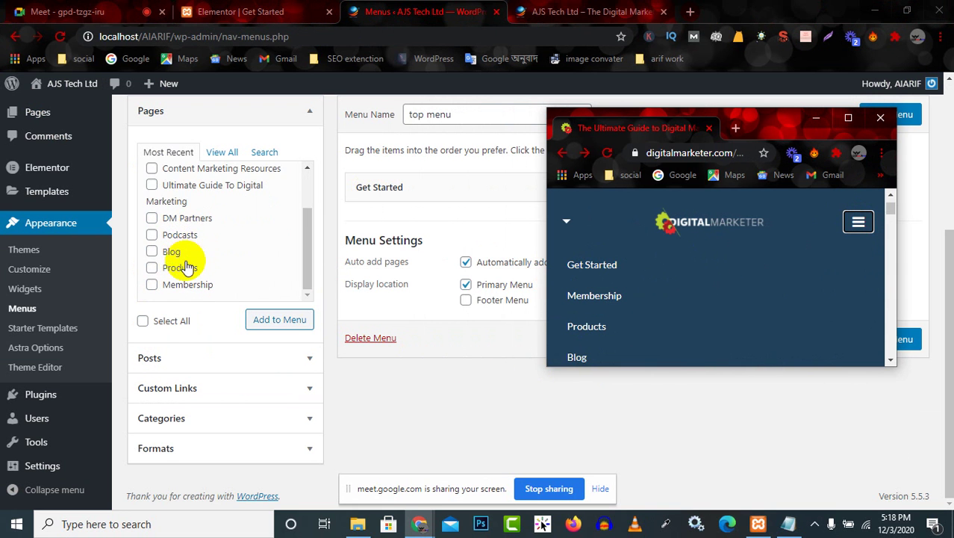
{"action": "left_click", "coordinate": [151, 284]}
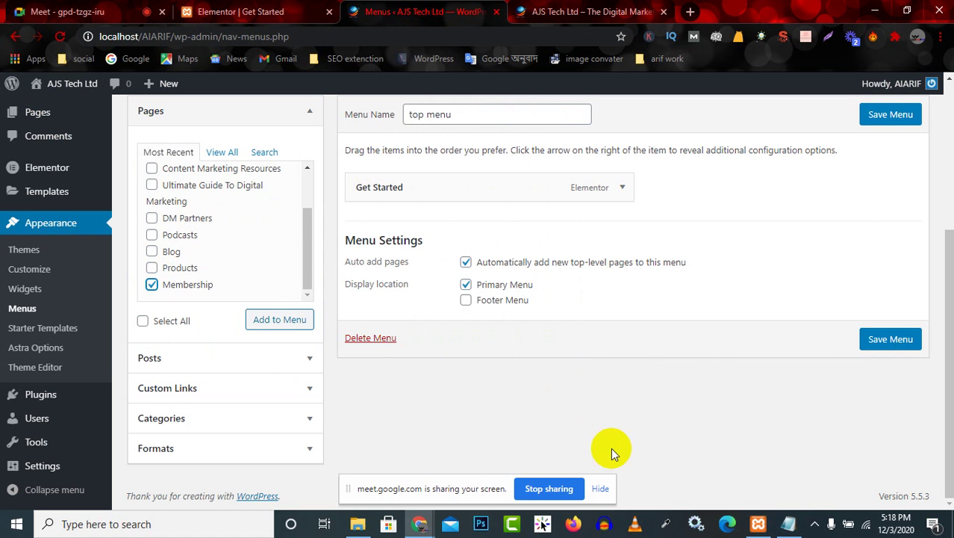
{"action": "left_click", "coordinate": [411, 527]}
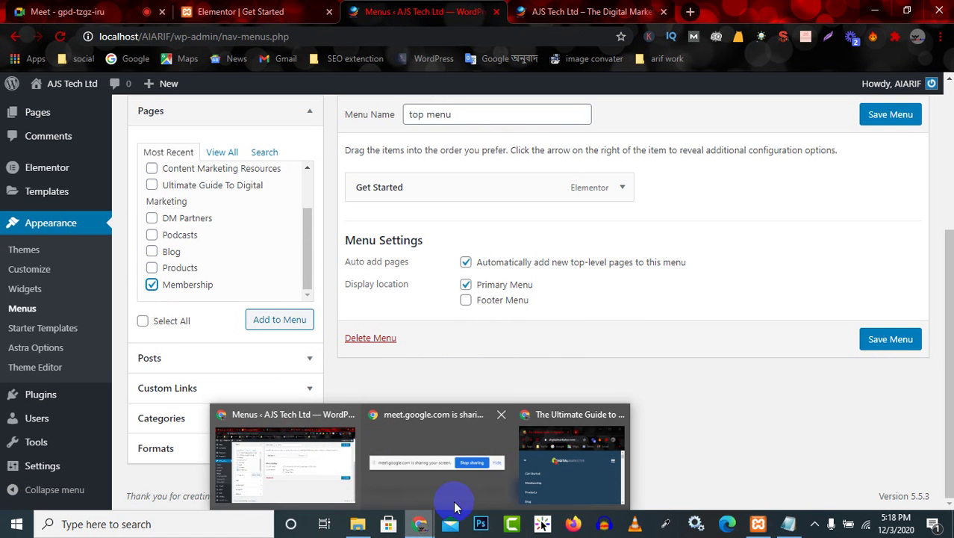
{"action": "left_click", "coordinate": [550, 478]}
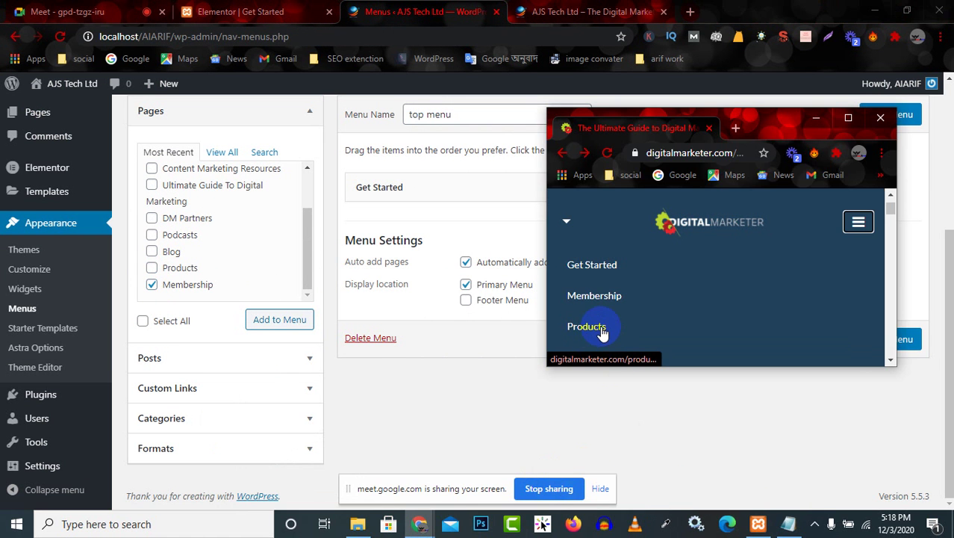
{"action": "left_click", "coordinate": [152, 267]}
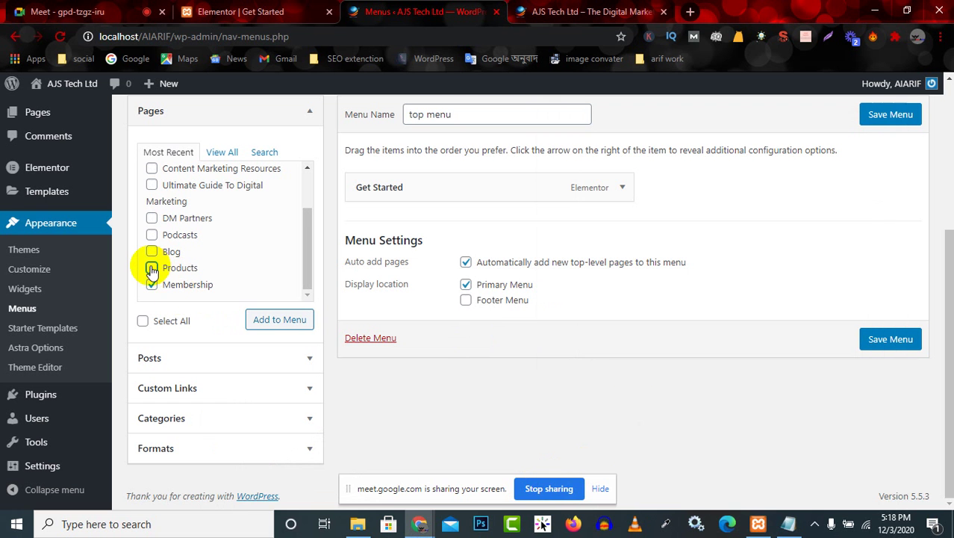
{"action": "mouse_move", "coordinate": [423, 525]}
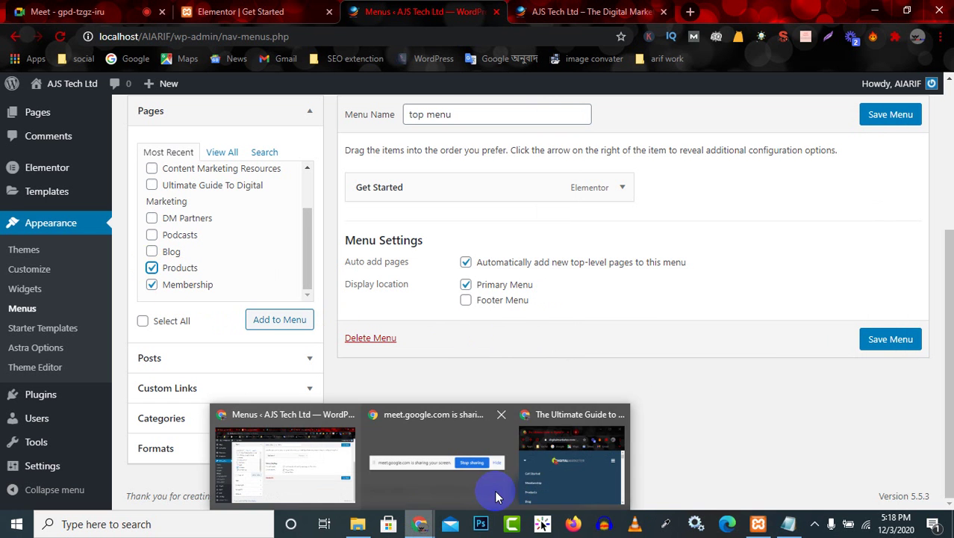
{"action": "left_click", "coordinate": [556, 507]}
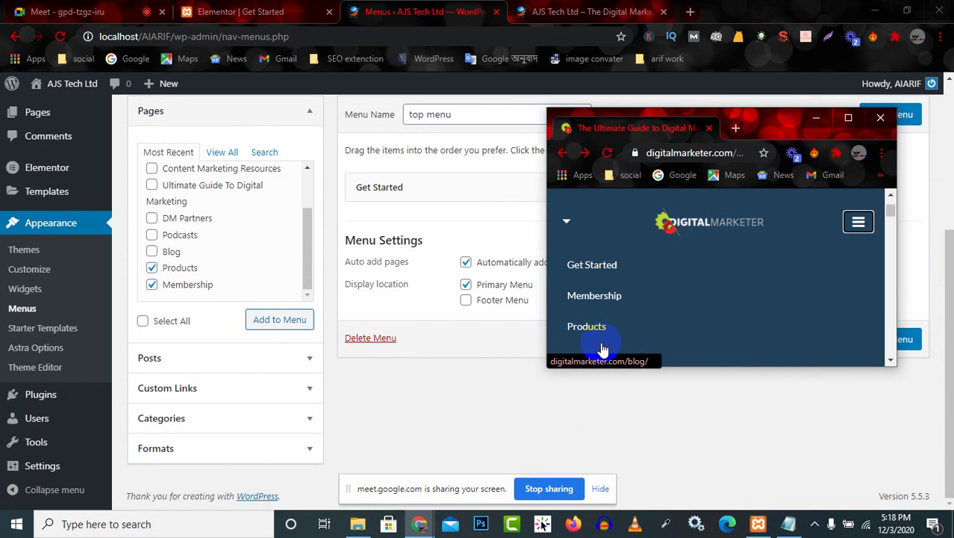
{"action": "left_click", "coordinate": [152, 252]}
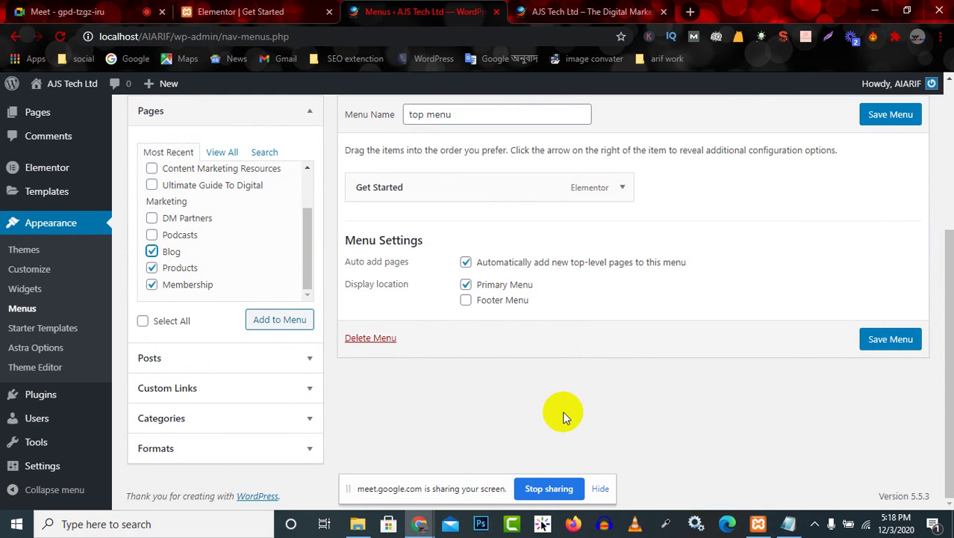
Check the rest of DigitalMarketer's full-width navigation and mark the Podcasts and DM Partners pages as well
{"action": "mouse_move", "coordinate": [419, 525]}
{"action": "left_click", "coordinate": [586, 458]}
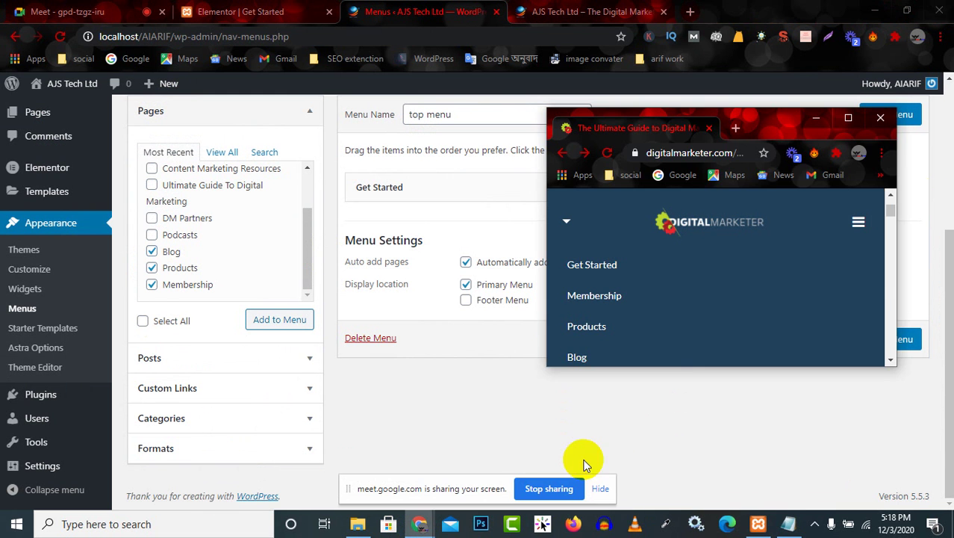
{"action": "left_click", "coordinate": [849, 118]}
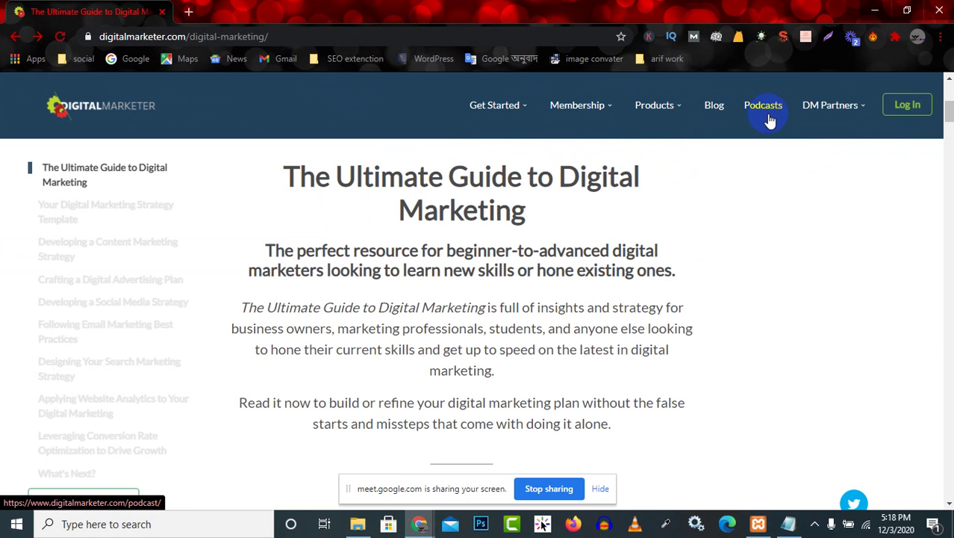
{"action": "left_click", "coordinate": [874, 10]}
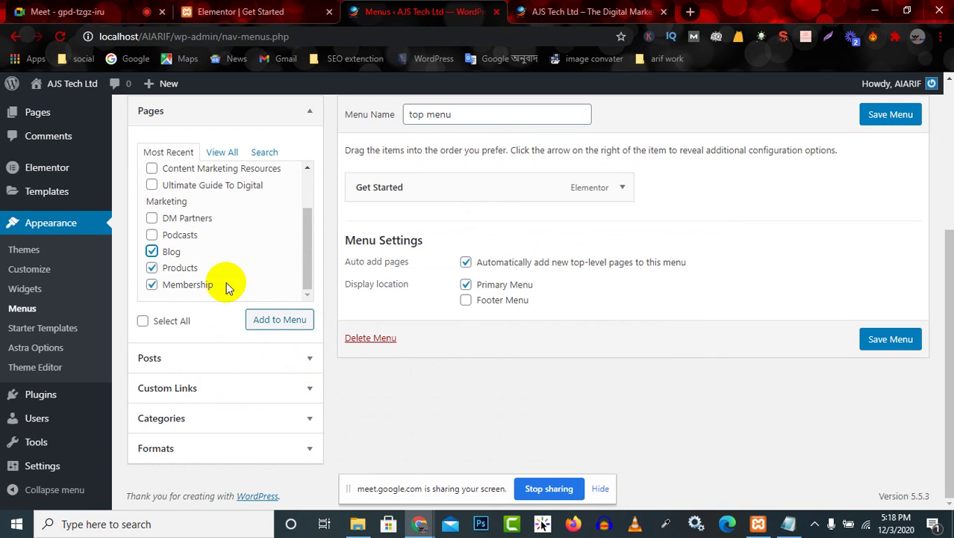
{"action": "left_click", "coordinate": [178, 234]}
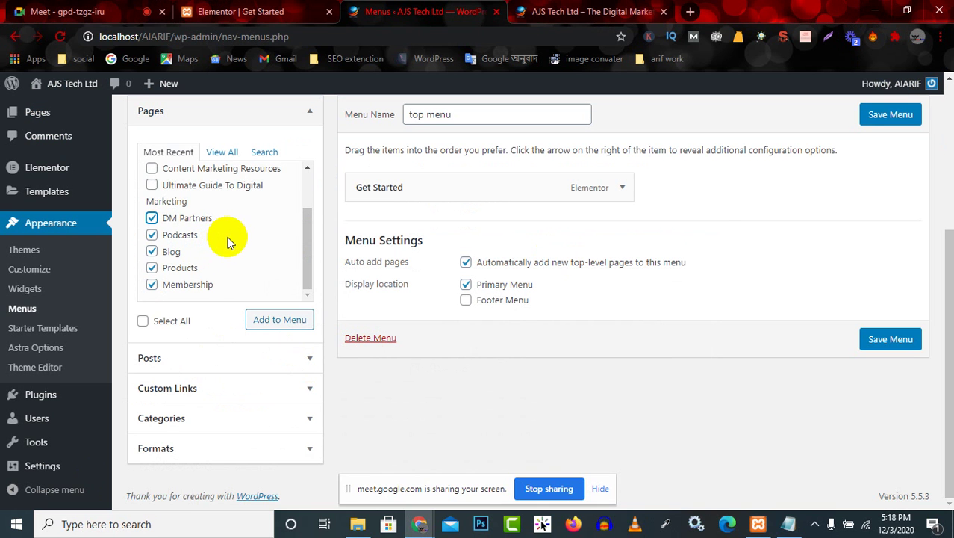
Add the marked pages to the top menu, check the refreshed live site's header, and save the menu
{"action": "left_click", "coordinate": [279, 321]}
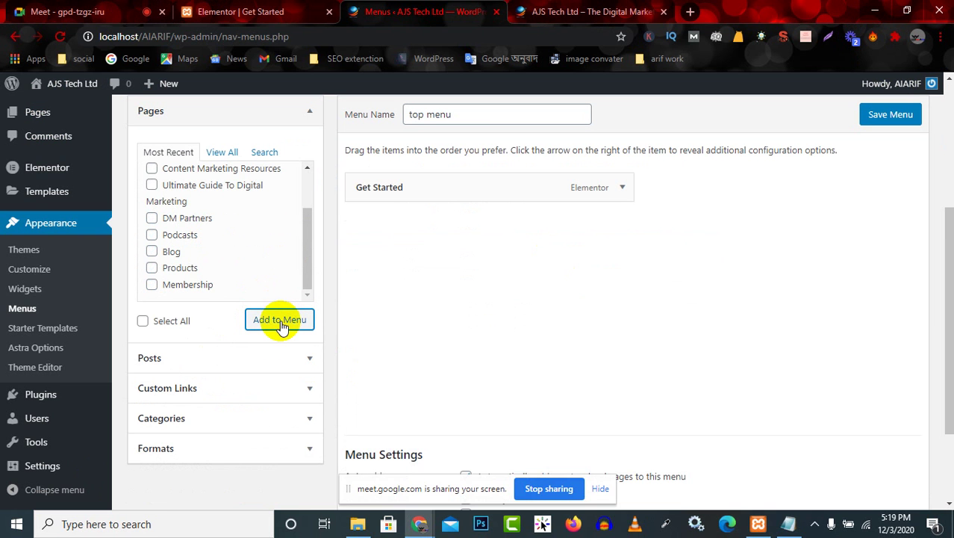
{"action": "left_click", "coordinate": [608, 11]}
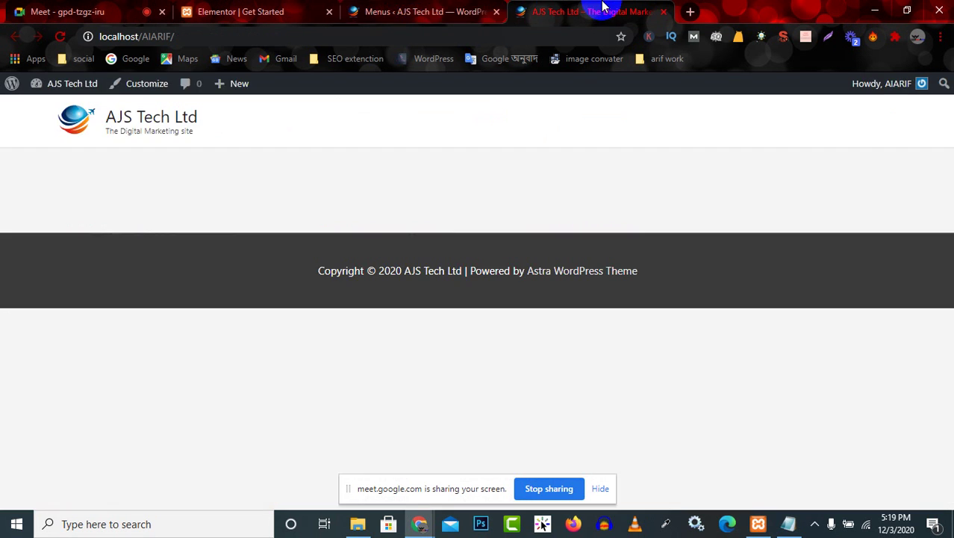
{"action": "left_click", "coordinate": [62, 40]}
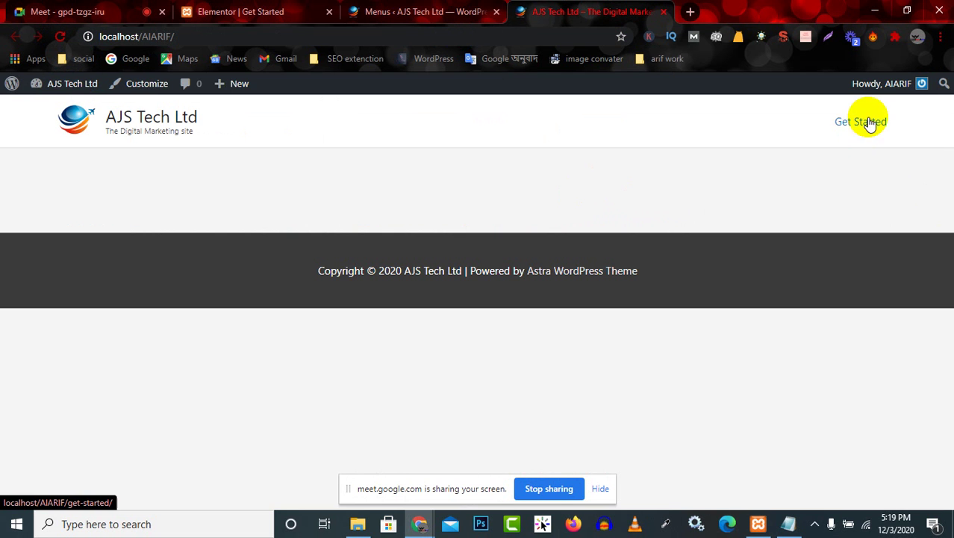
{"action": "left_click", "coordinate": [422, 12]}
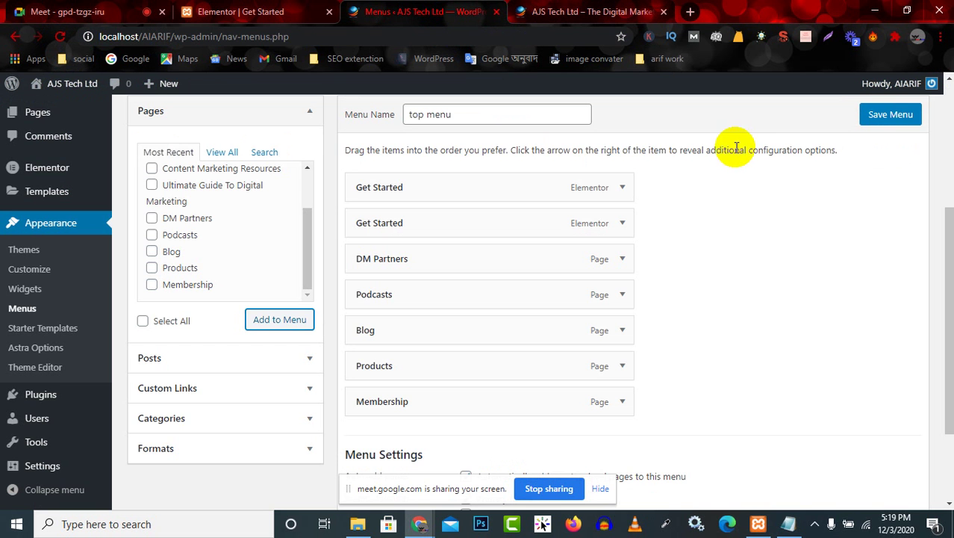
{"action": "scroll", "coordinate": [541, 305], "scroll_direction": "down", "scroll_amount": 3}
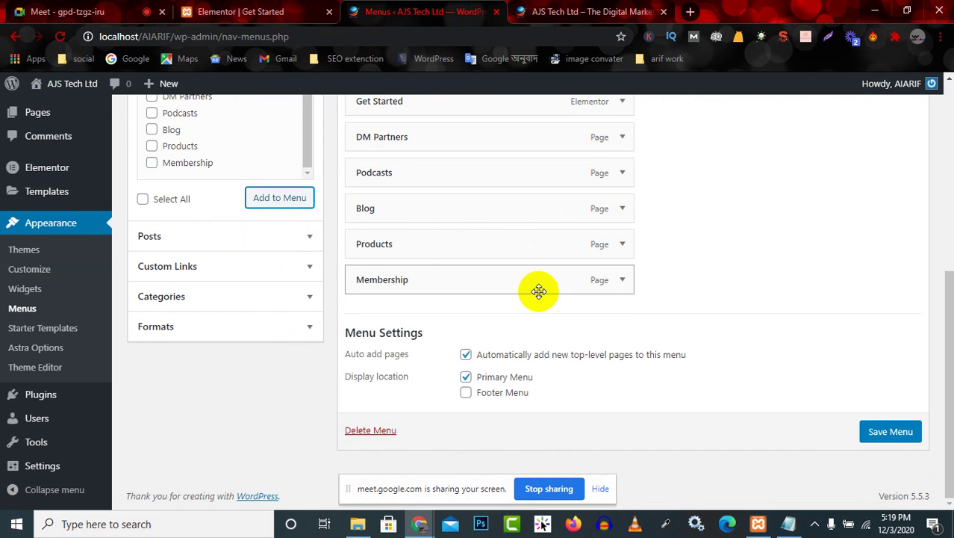
{"action": "left_click", "coordinate": [899, 433]}
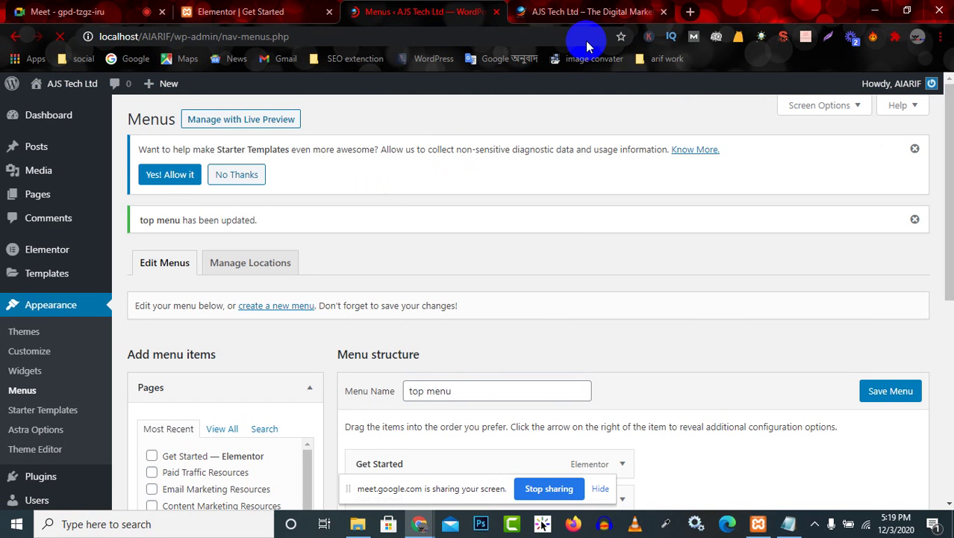
Refresh the live site and compare its header with DigitalMarketer's navigation and Get Started submenu
{"action": "left_click", "coordinate": [601, 9]}
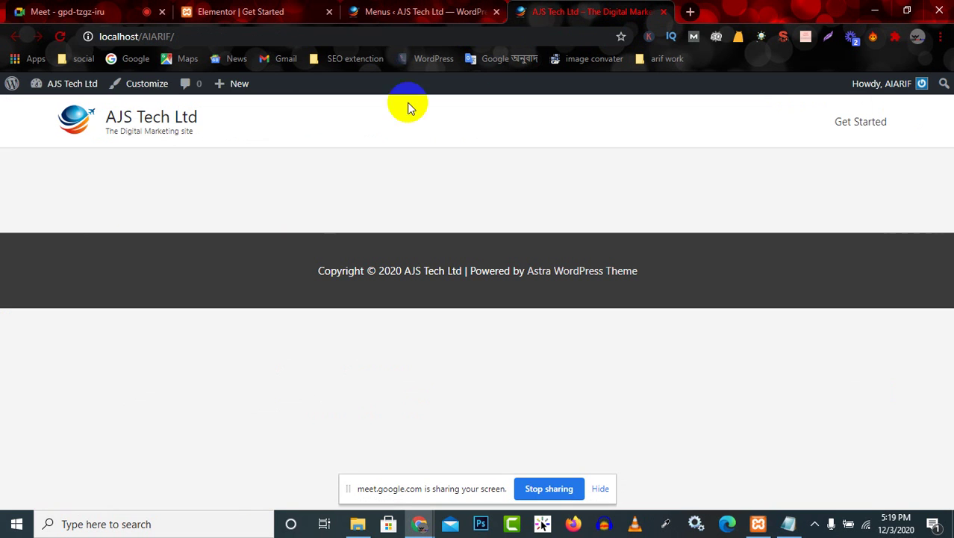
{"action": "left_click", "coordinate": [59, 36]}
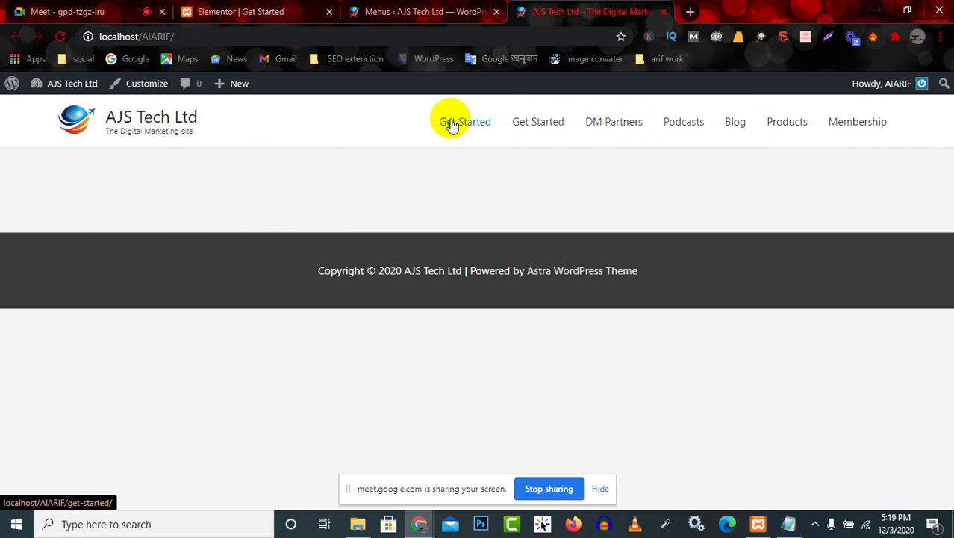
{"action": "left_click", "coordinate": [489, 117]}
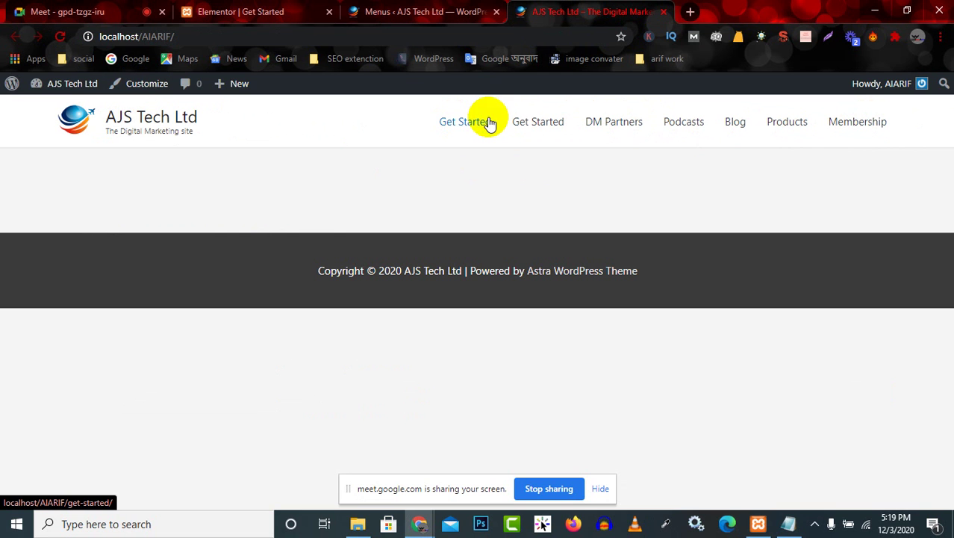
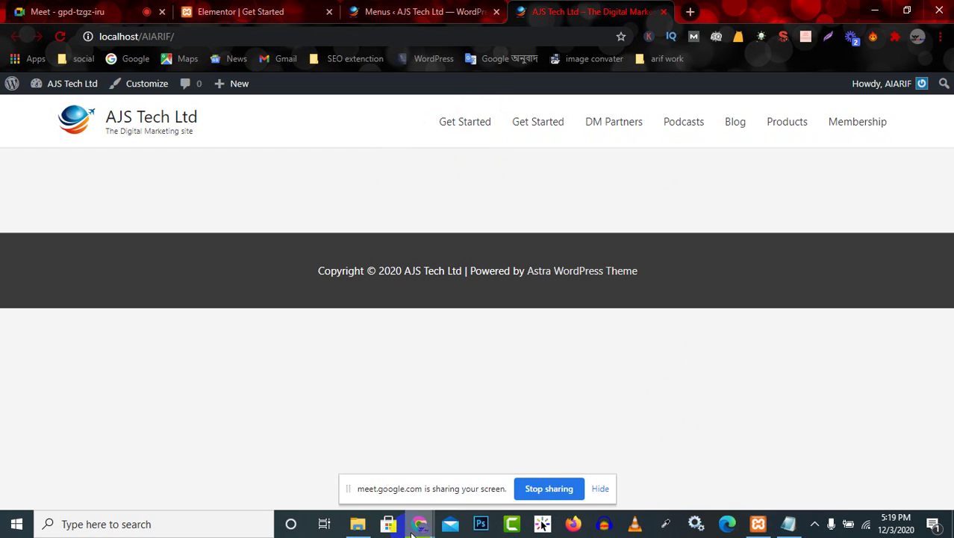
{"action": "key", "text": "alt+Tab"}
{"action": "mouse_move", "coordinate": [517, 105]}
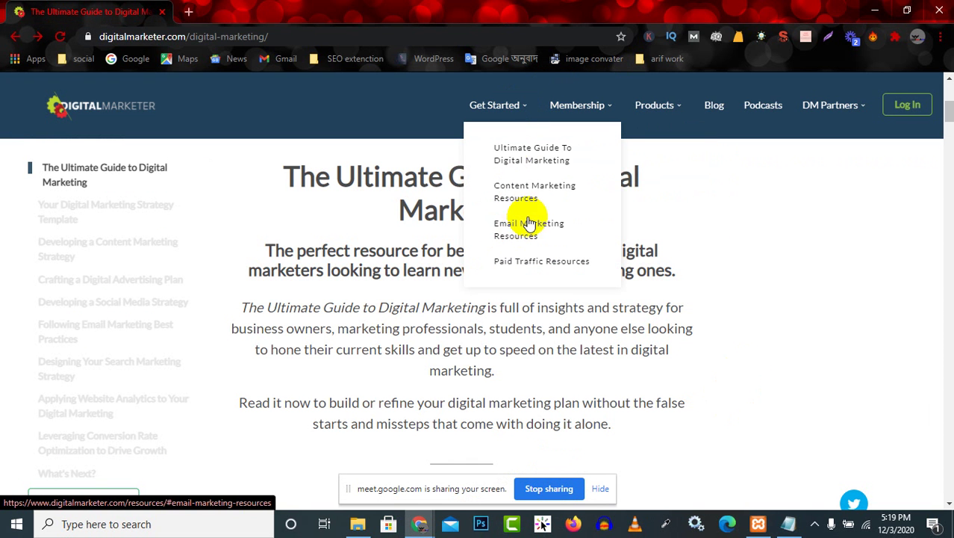
{"action": "left_click", "coordinate": [875, 8]}
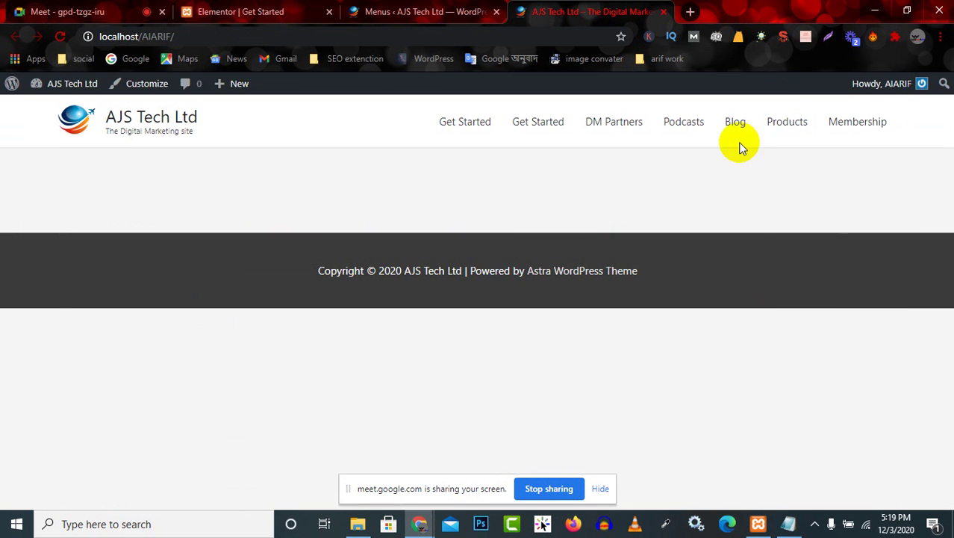
Add all recent pages to the top menu, including the Paid Traffic, Email Marketing, Content Marketing and Ultimate Guide To Digital Marketing pages
{"action": "left_click", "coordinate": [400, 8]}
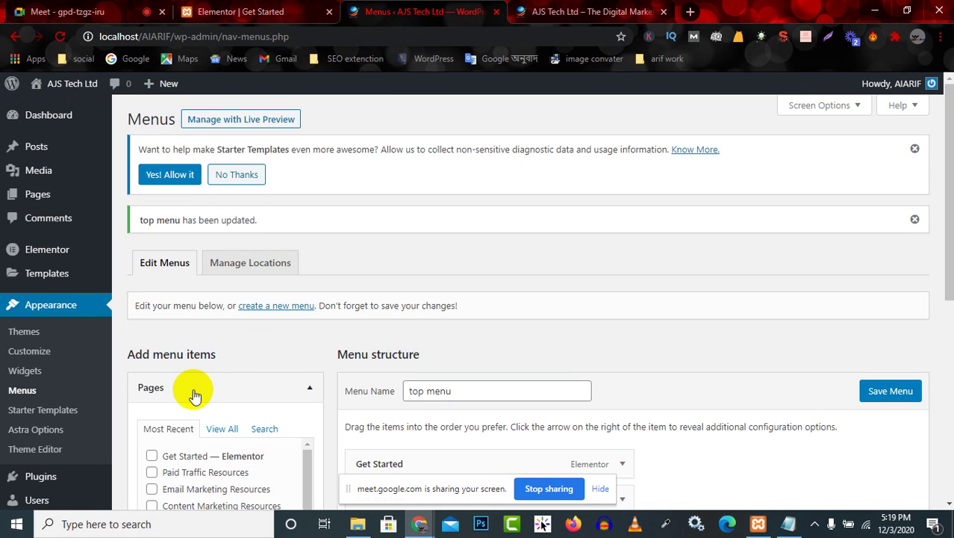
{"action": "scroll", "coordinate": [192, 390], "scroll_direction": "down", "scroll_amount": 3}
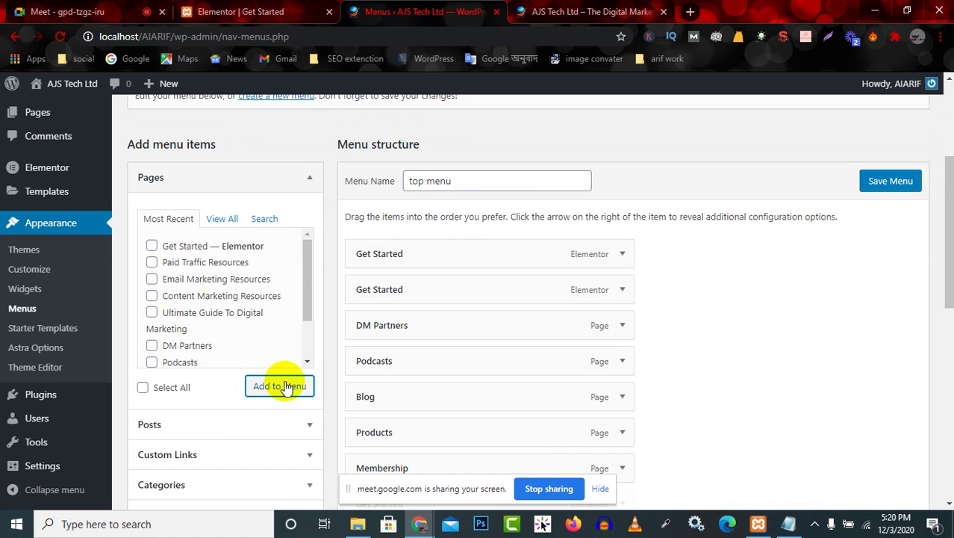
{"action": "scroll", "coordinate": [547, 366], "scroll_direction": "down", "scroll_amount": 8}
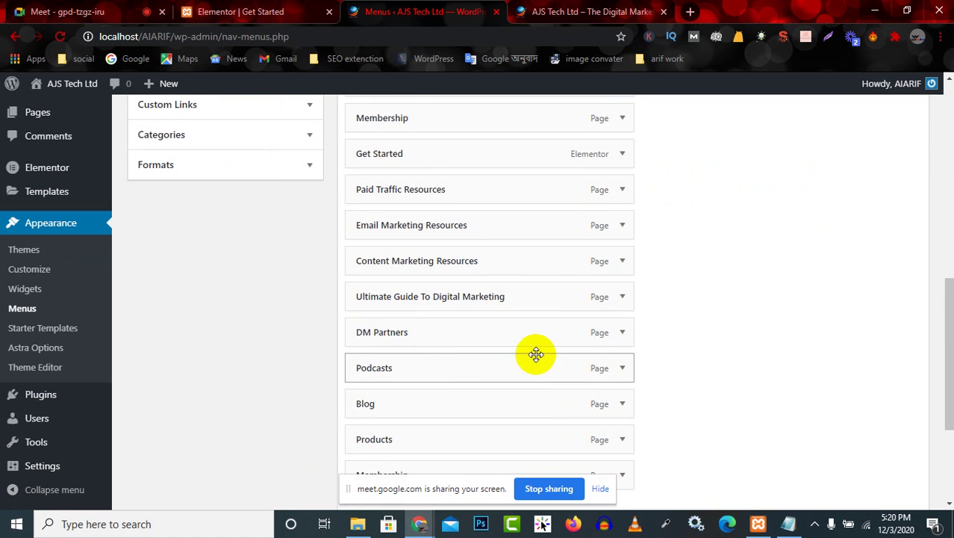
{"action": "scroll", "coordinate": [535, 356], "scroll_direction": "up", "scroll_amount": 4}
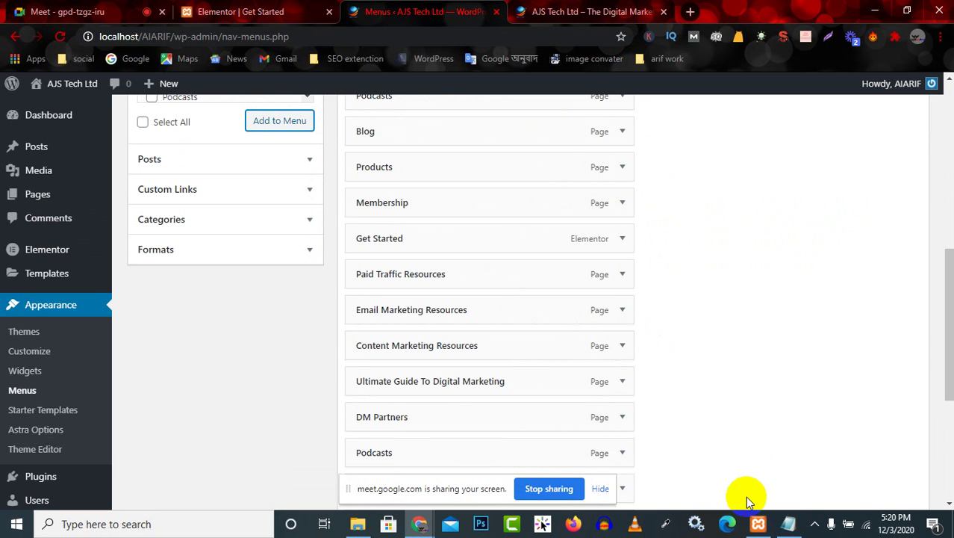
Switch to the DigitalMarketer site, check its Get Started submenu, and arrange its window side by side with the WordPress Menus window
{"action": "mouse_move", "coordinate": [419, 523]}
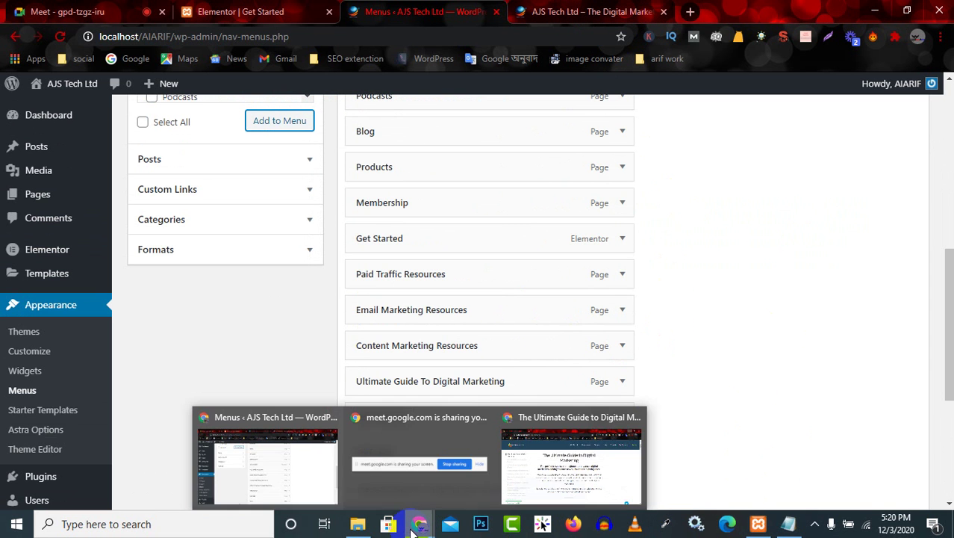
{"action": "left_click", "coordinate": [606, 468]}
{"action": "mouse_move", "coordinate": [494, 103]}
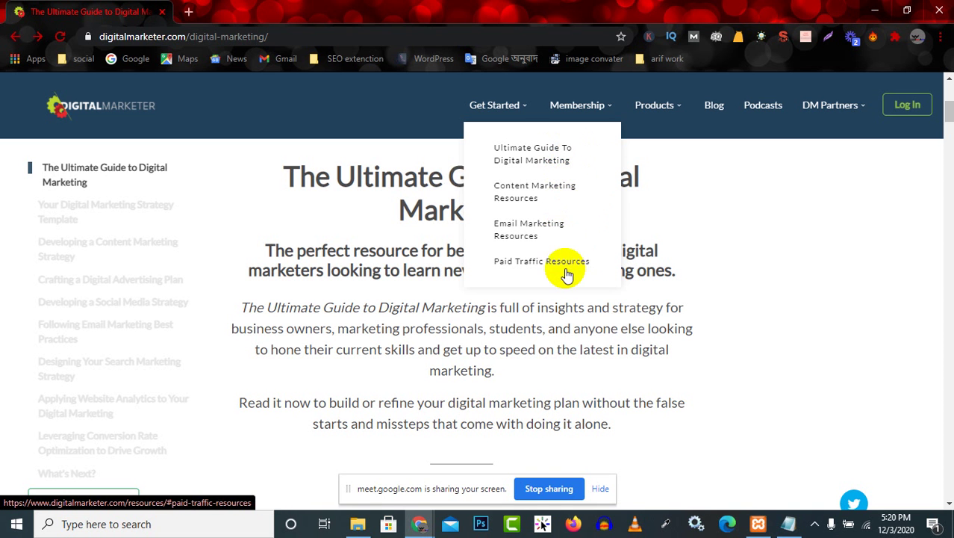
{"action": "double_click", "coordinate": [726, 13]}
{"action": "double_click", "coordinate": [774, 11]}
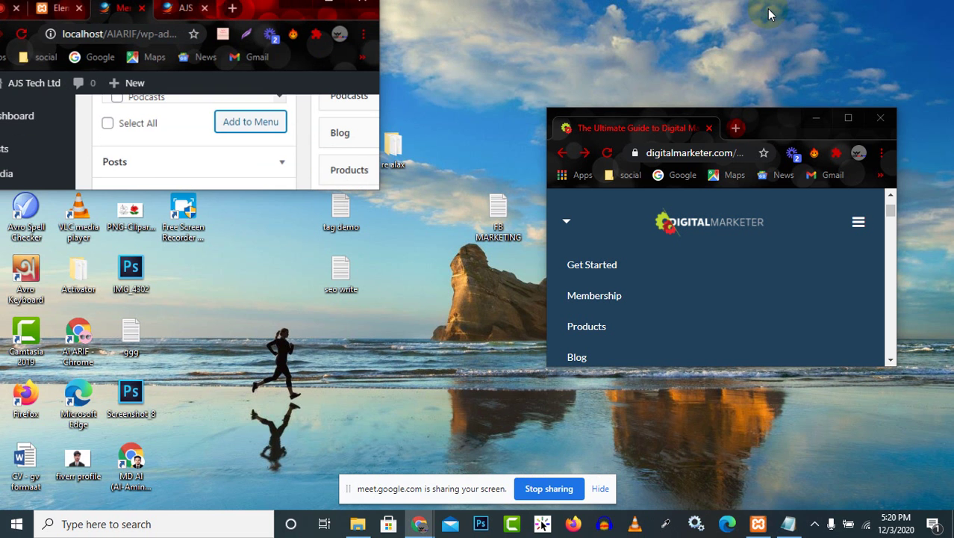
{"action": "scroll", "coordinate": [279, 117], "scroll_direction": "up", "scroll_amount": 3}
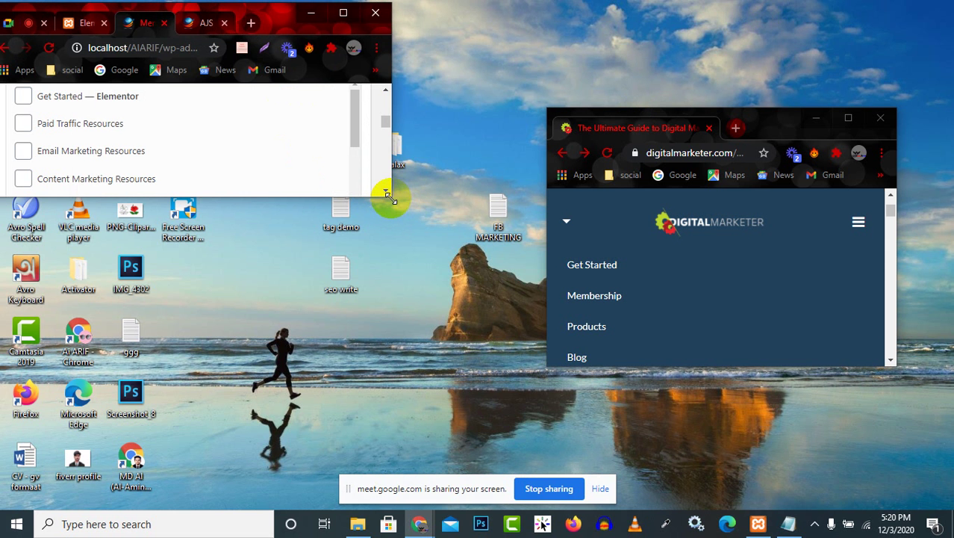
{"action": "left_click_drag", "start_coordinate": [390, 197], "coordinate": [566, 492]}
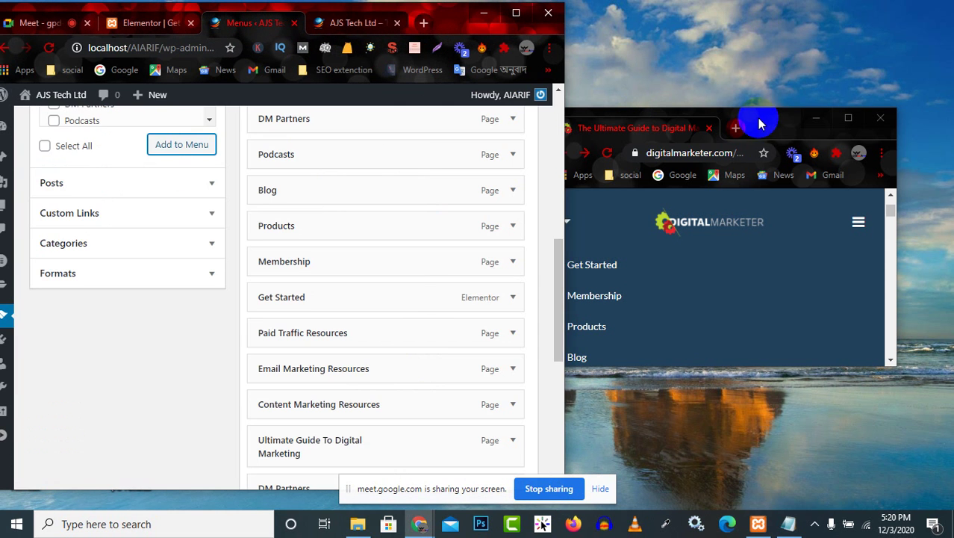
{"action": "left_click_drag", "start_coordinate": [759, 124], "coordinate": [829, 33]}
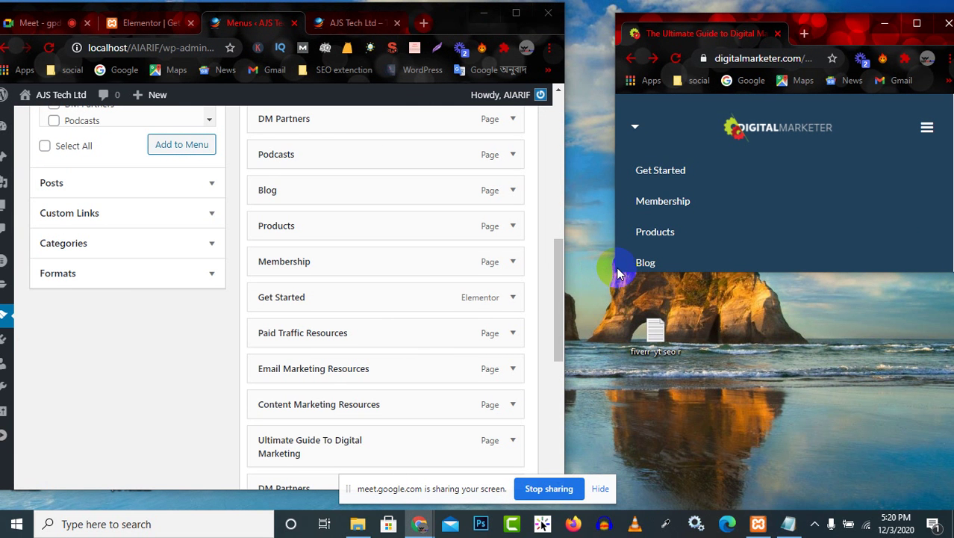
{"action": "left_click_drag", "start_coordinate": [613, 271], "coordinate": [549, 345]}
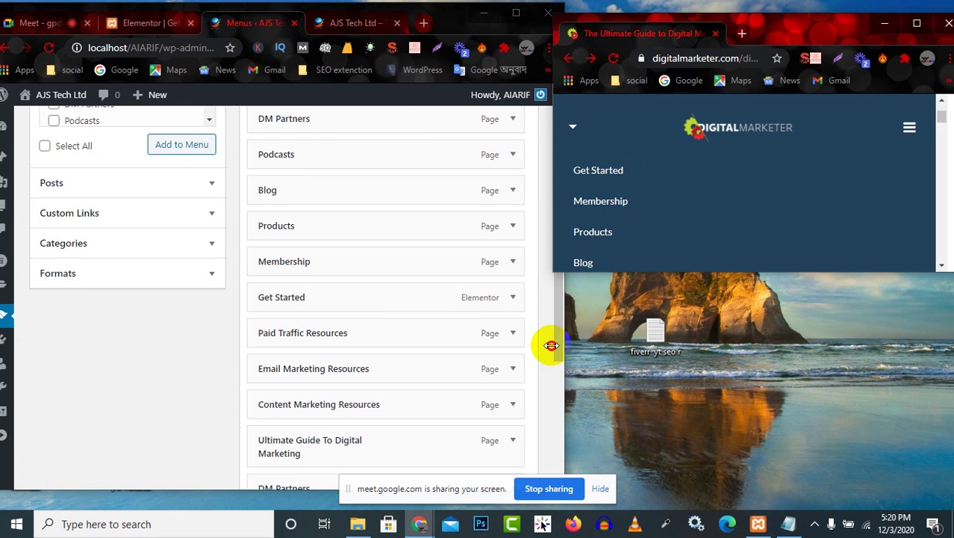
{"action": "left_click_drag", "start_coordinate": [708, 275], "coordinate": [695, 494]}
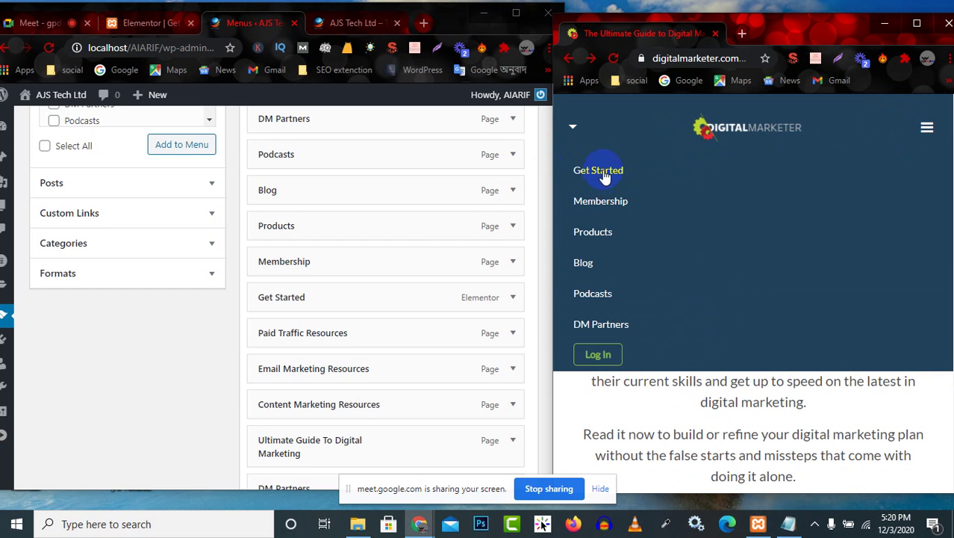
Review the available pages and the top menu's item order against DigitalMarketer's navigation
{"action": "scroll", "coordinate": [224, 321], "scroll_direction": "up", "scroll_amount": 6}
{"action": "scroll", "coordinate": [218, 396], "scroll_direction": "down", "scroll_amount": 1}
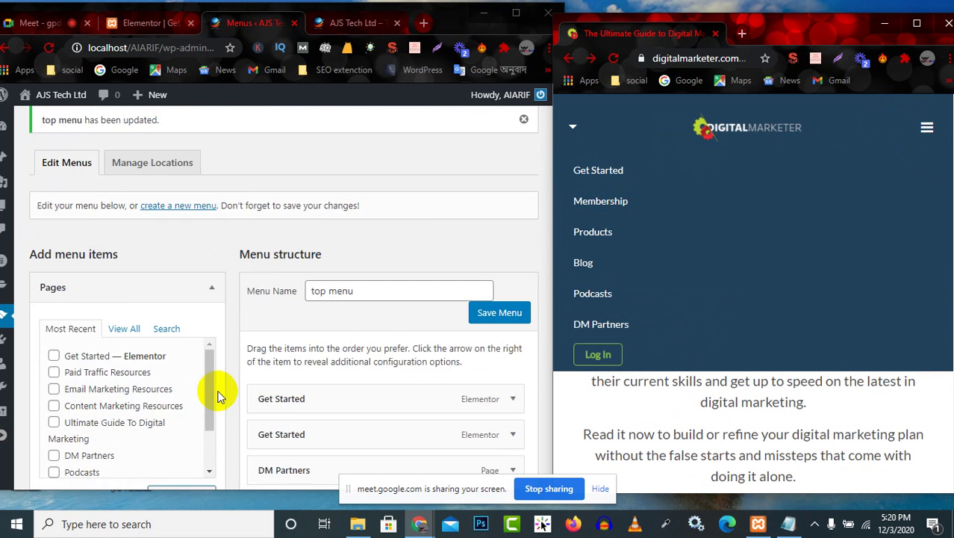
{"action": "scroll", "coordinate": [218, 395], "scroll_direction": "down", "scroll_amount": 2}
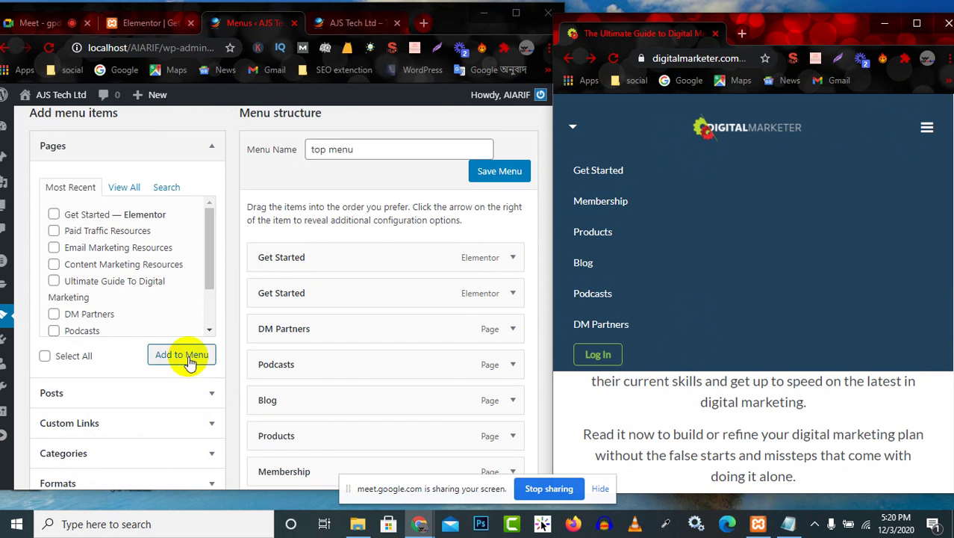
{"action": "left_click", "coordinate": [54, 214]}
{"action": "left_click", "coordinate": [54, 231]}
{"action": "left_click", "coordinate": [54, 247]}
{"action": "left_click", "coordinate": [53, 263]}
{"action": "left_click", "coordinate": [54, 281]}
{"action": "left_click", "coordinate": [54, 314]}
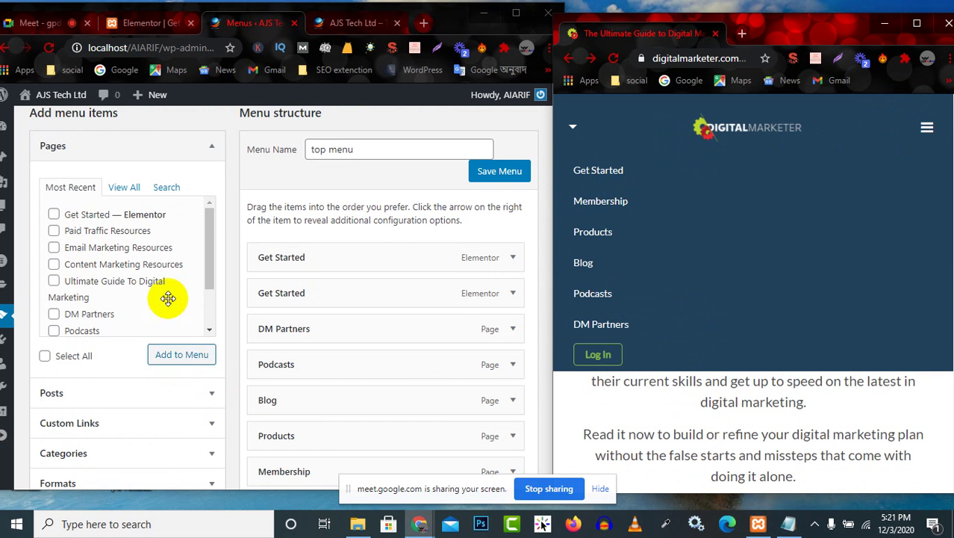
{"action": "left_click", "coordinate": [181, 354]}
{"action": "scroll", "coordinate": [366, 341], "scroll_direction": "down", "scroll_amount": 3}
{"action": "scroll", "coordinate": [378, 366], "scroll_direction": "down", "scroll_amount": 3}
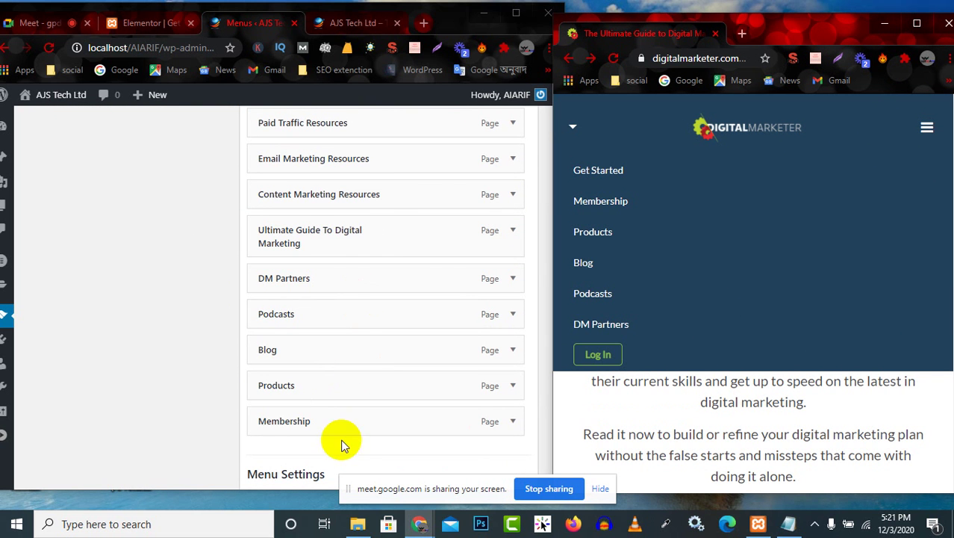
{"action": "scroll", "coordinate": [355, 415], "scroll_direction": "up", "scroll_amount": 5}
{"action": "scroll", "coordinate": [355, 418], "scroll_direction": "up", "scroll_amount": 1}
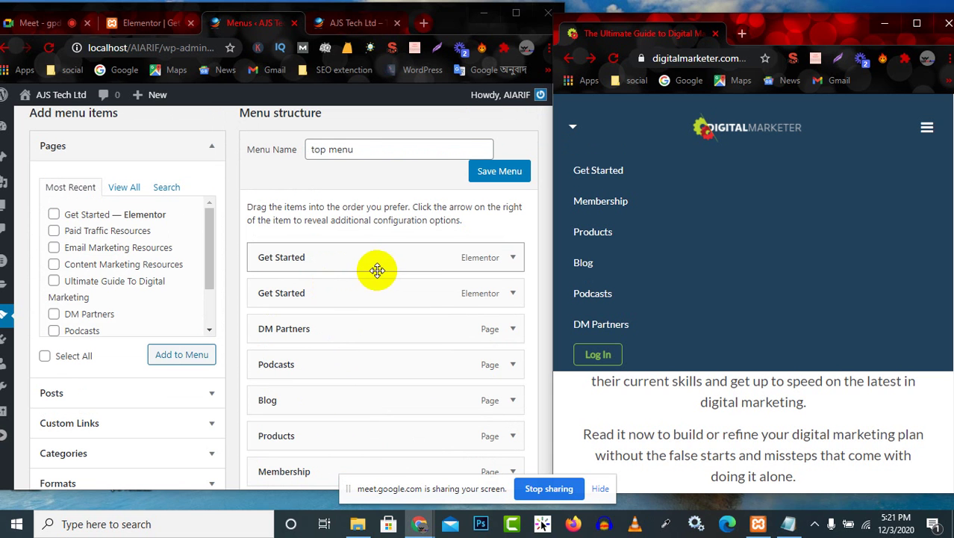
Remove the first two Get Started items and the first DM Partners and Podcasts items from the top menu
{"action": "left_click", "coordinate": [512, 258]}
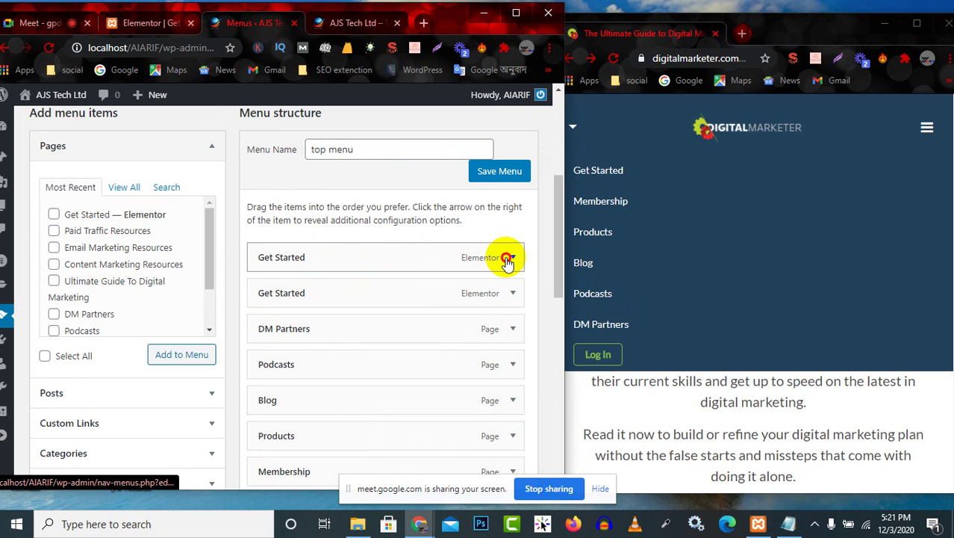
{"action": "left_click", "coordinate": [265, 385]}
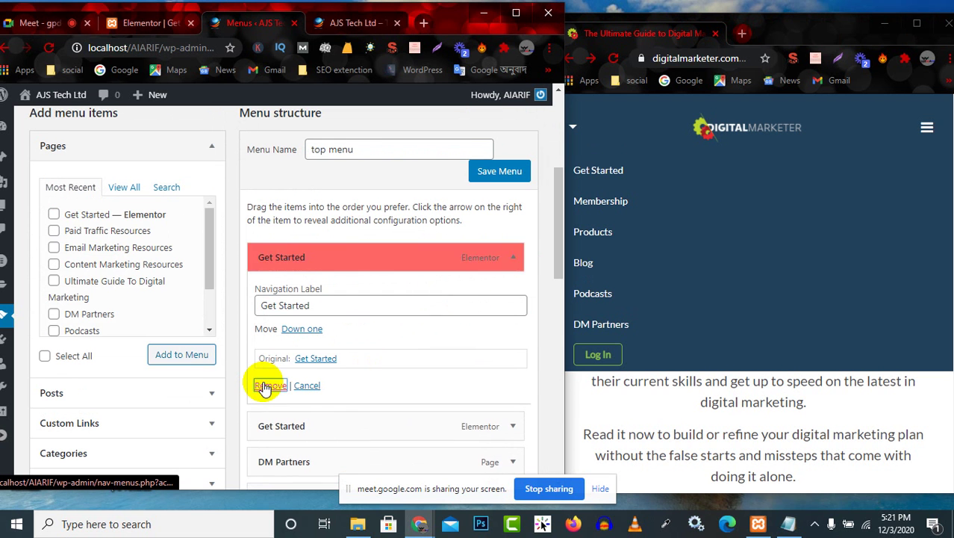
{"action": "left_click", "coordinate": [514, 258]}
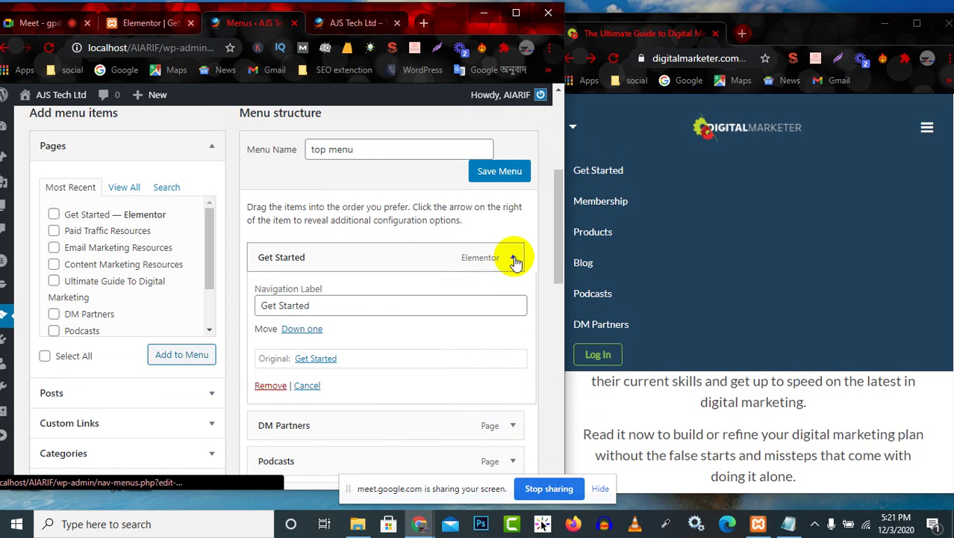
{"action": "left_click", "coordinate": [269, 385]}
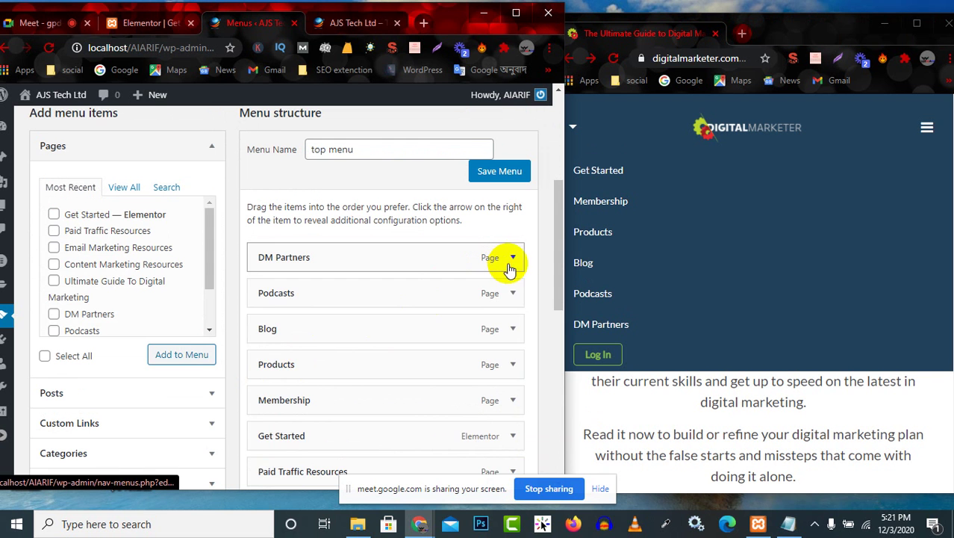
{"action": "left_click", "coordinate": [512, 258]}
{"action": "left_click", "coordinate": [269, 386]}
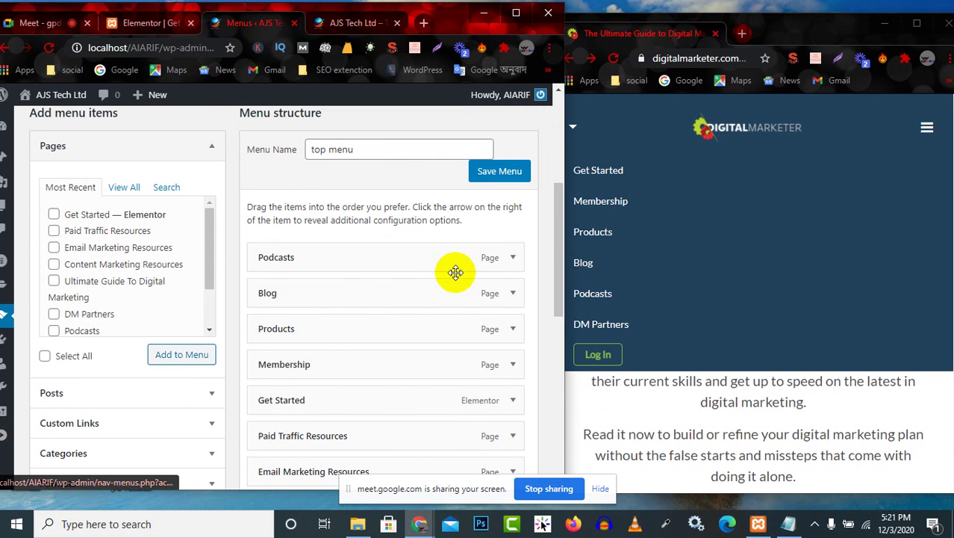
{"action": "left_click", "coordinate": [513, 257]}
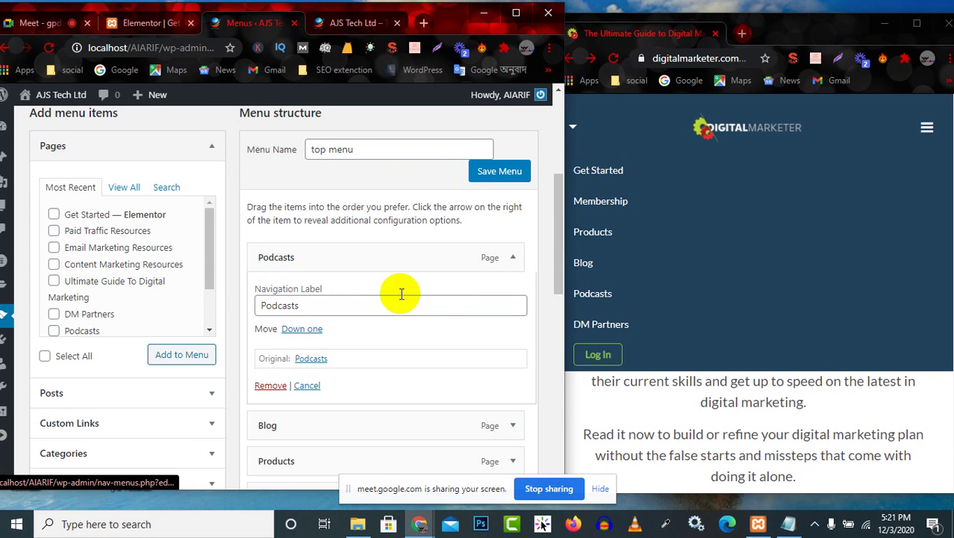
{"action": "left_click", "coordinate": [269, 387]}
Remove the uppermost Blog, Products, Membership and remaining Get Started items from the top menu
{"action": "left_click", "coordinate": [513, 258]}
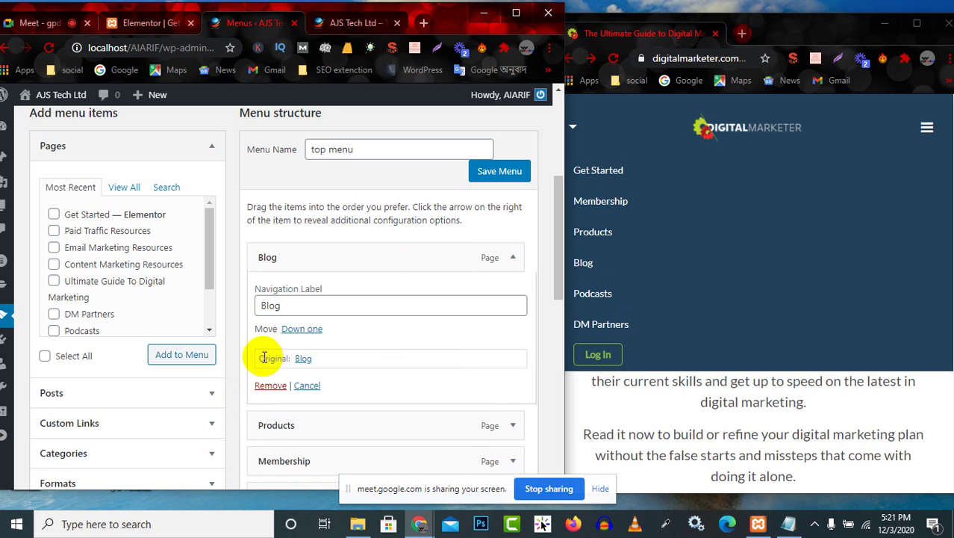
{"action": "left_click", "coordinate": [269, 385]}
{"action": "left_click", "coordinate": [512, 258]}
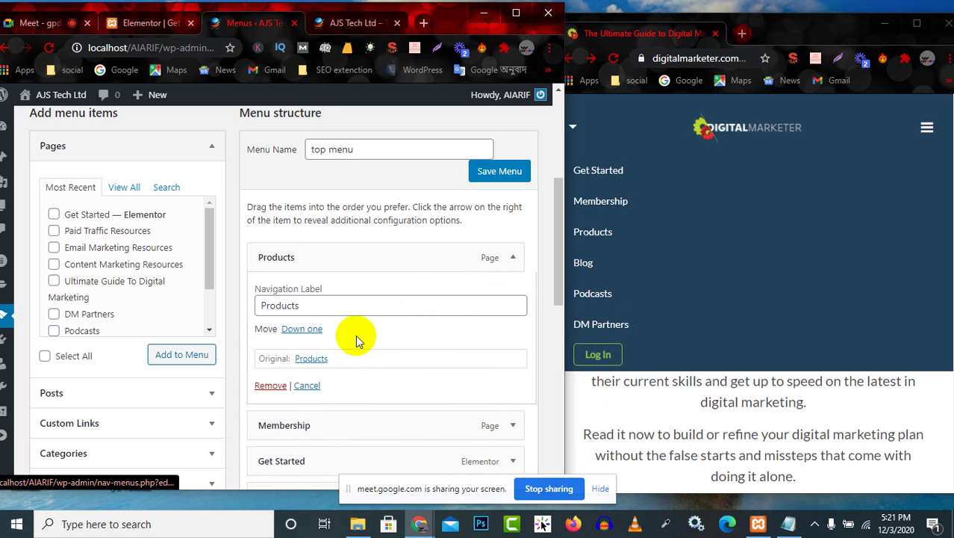
{"action": "left_click", "coordinate": [269, 385]}
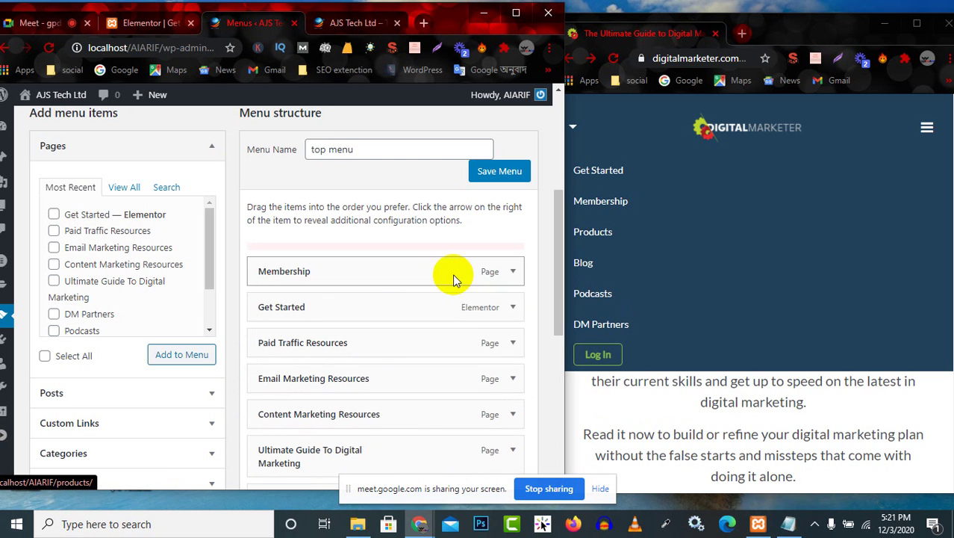
{"action": "left_click", "coordinate": [512, 258]}
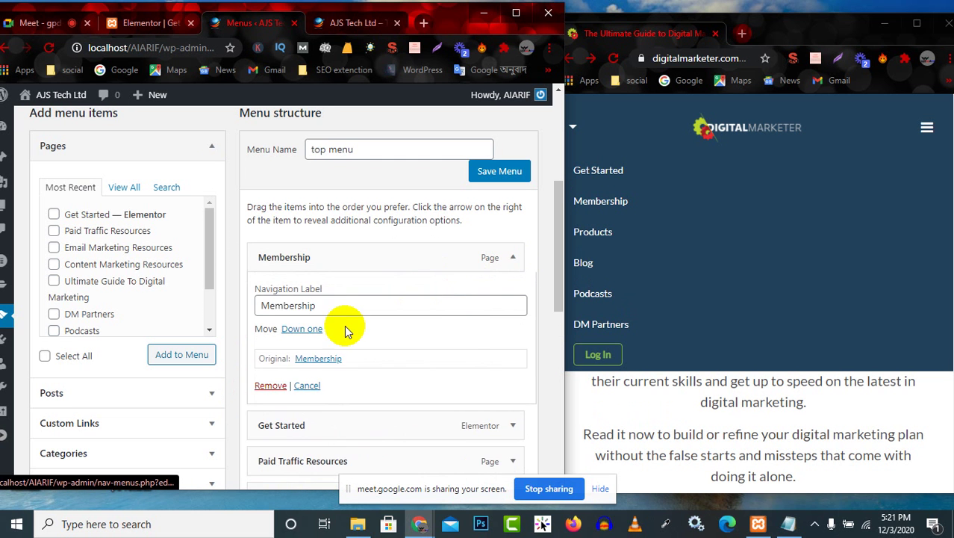
{"action": "left_click", "coordinate": [262, 385]}
{"action": "left_click", "coordinate": [508, 259]}
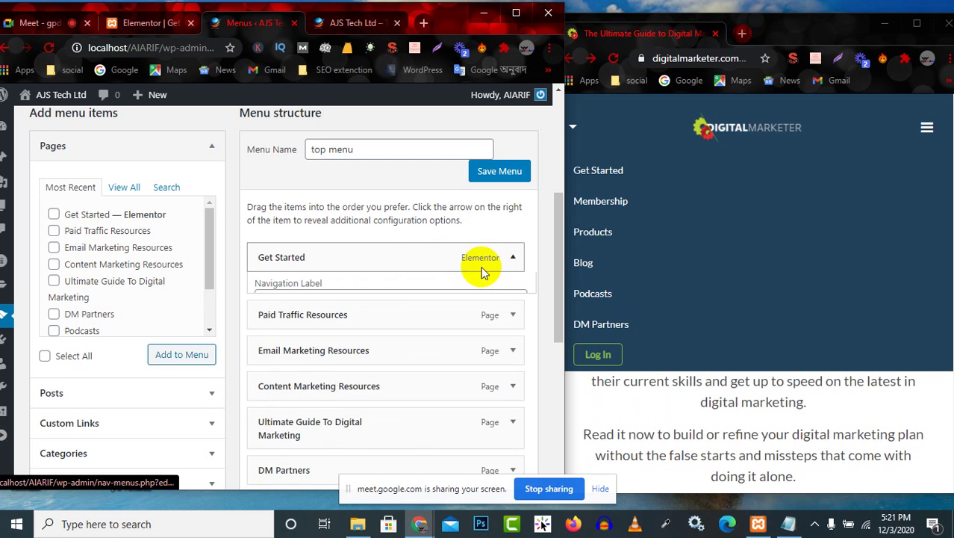
{"action": "left_click", "coordinate": [270, 385]}
Permanently delete the entire top menu
{"action": "scroll", "coordinate": [385, 349], "scroll_direction": "down", "scroll_amount": 4}
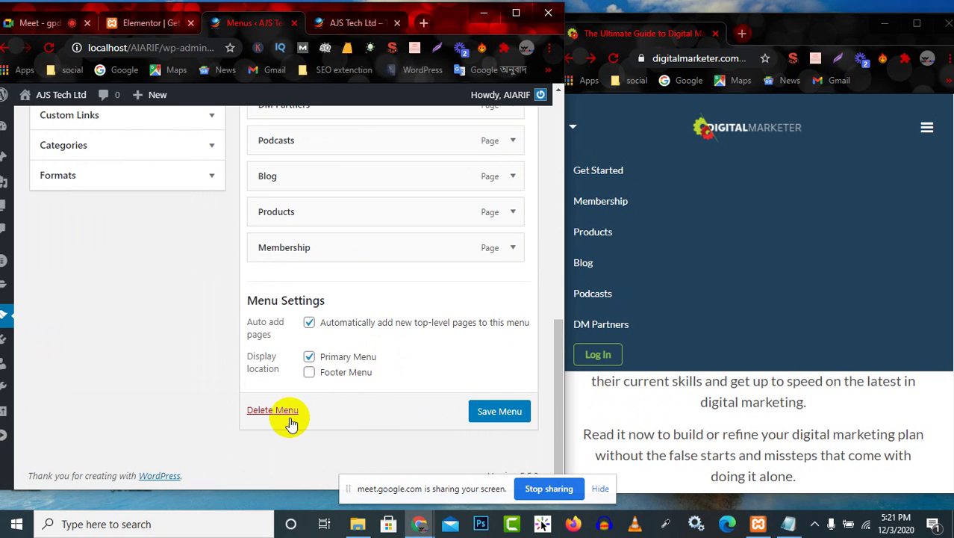
{"action": "scroll", "coordinate": [393, 366], "scroll_direction": "up", "scroll_amount": 5}
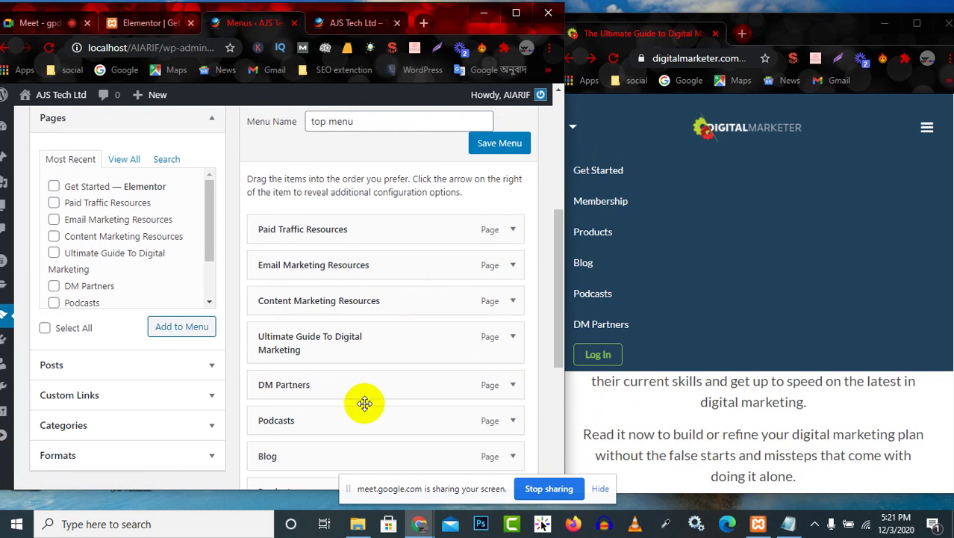
{"action": "scroll", "coordinate": [362, 400], "scroll_direction": "down", "scroll_amount": 5}
{"action": "left_click", "coordinate": [286, 415]}
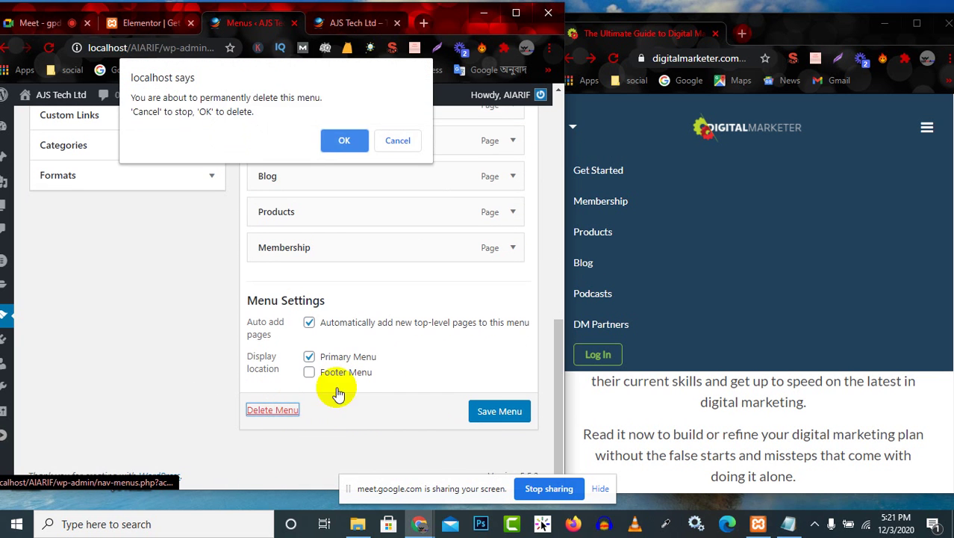
{"action": "left_click", "coordinate": [348, 143]}
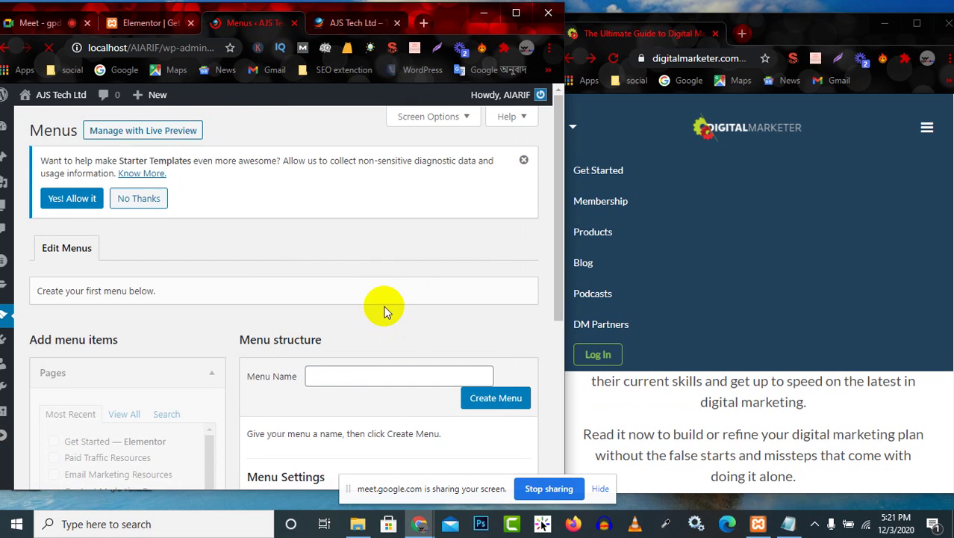
Look over the empty menu form, maximize the WordPress window, and check the live site's header
{"action": "scroll", "coordinate": [392, 321], "scroll_direction": "down", "scroll_amount": 4}
{"action": "scroll", "coordinate": [389, 319], "scroll_direction": "down", "scroll_amount": 1}
{"action": "scroll", "coordinate": [392, 224], "scroll_direction": "up", "scroll_amount": 1}
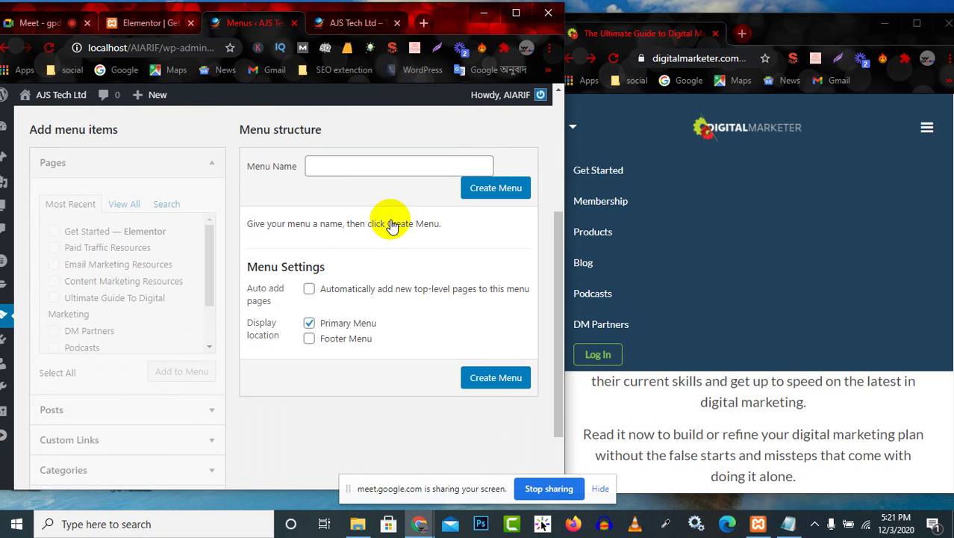
{"action": "left_click", "coordinate": [514, 15]}
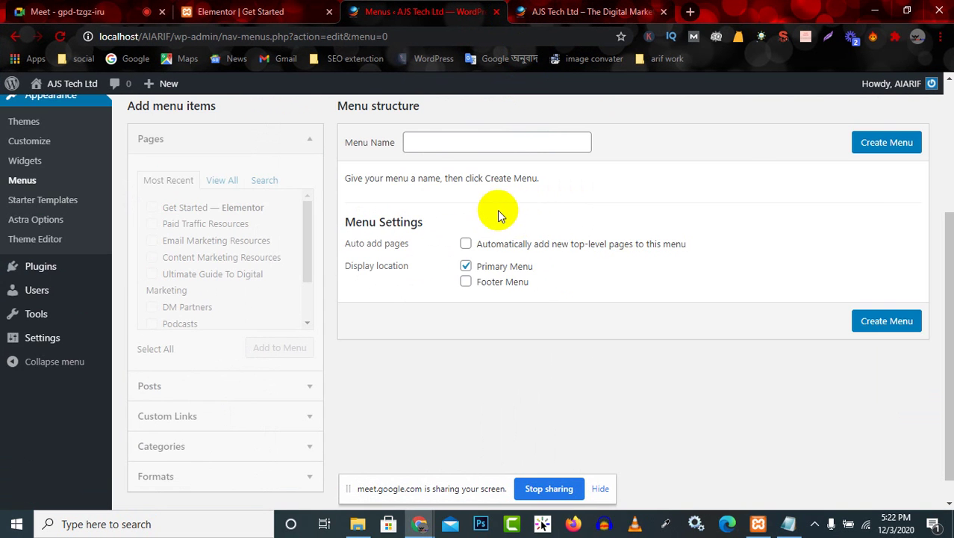
{"action": "scroll", "coordinate": [498, 216], "scroll_direction": "up", "scroll_amount": 3}
{"action": "left_click", "coordinate": [571, 10]}
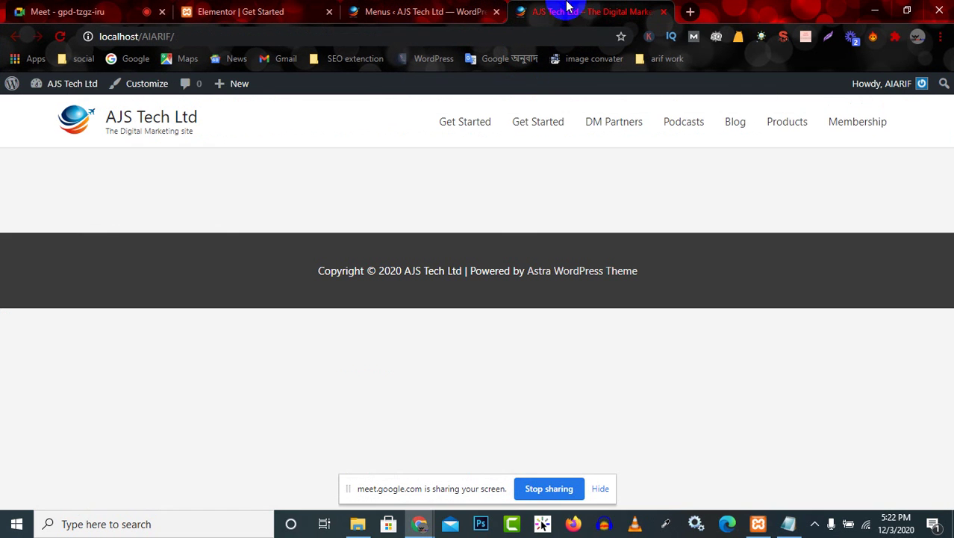
{"action": "left_click", "coordinate": [395, 10]}
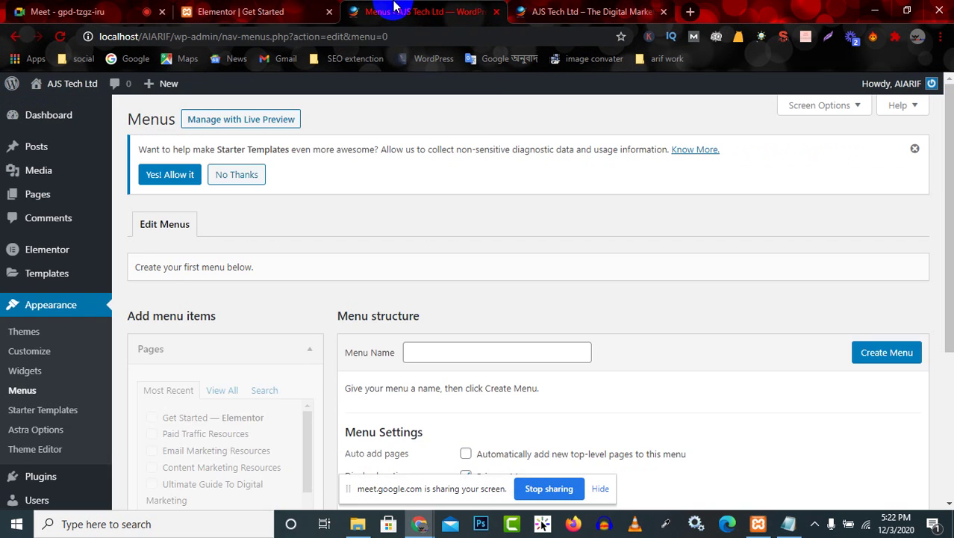
Create a new menu named "top menu" assigned to the Primary Menu location
{"action": "left_click", "coordinate": [477, 350]}
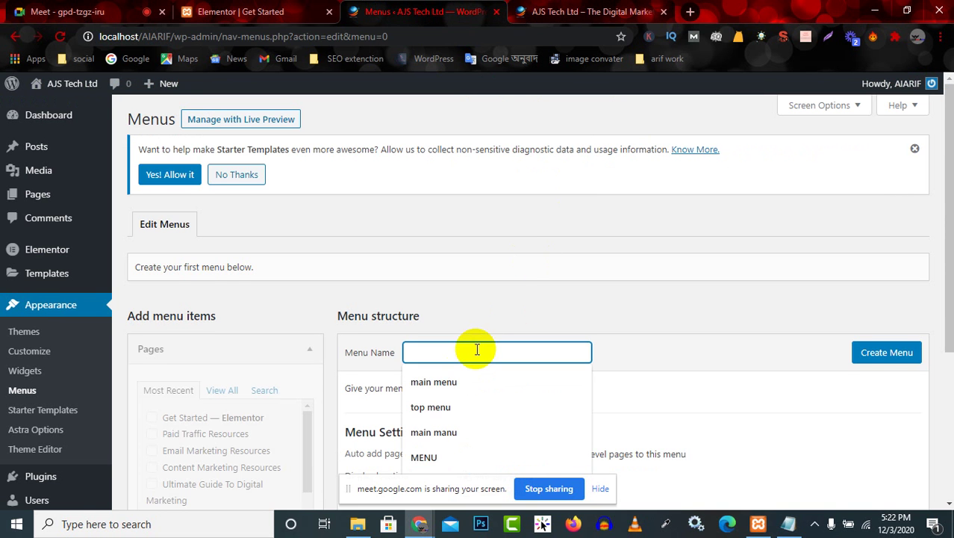
{"action": "scroll", "coordinate": [477, 349], "scroll_direction": "down", "scroll_amount": 2}
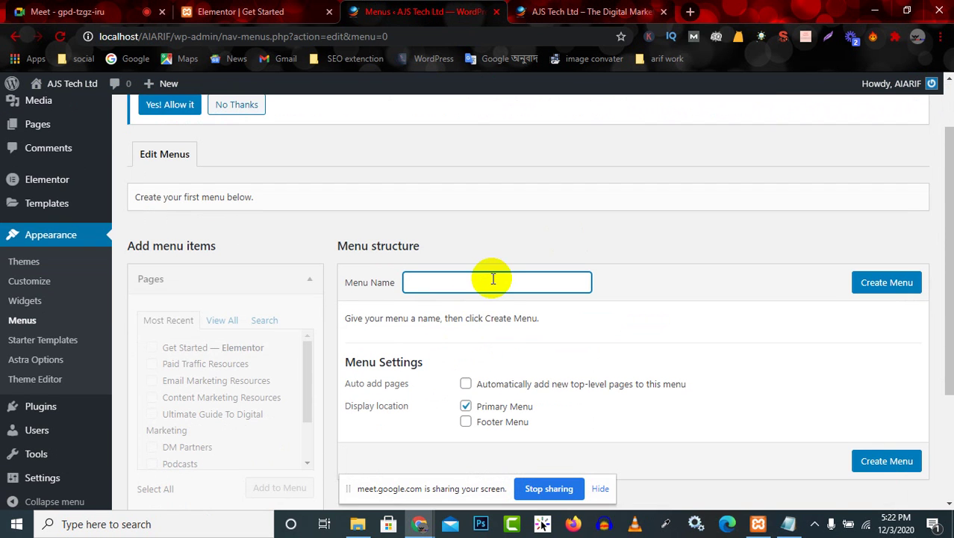
{"action": "left_click", "coordinate": [492, 278]}
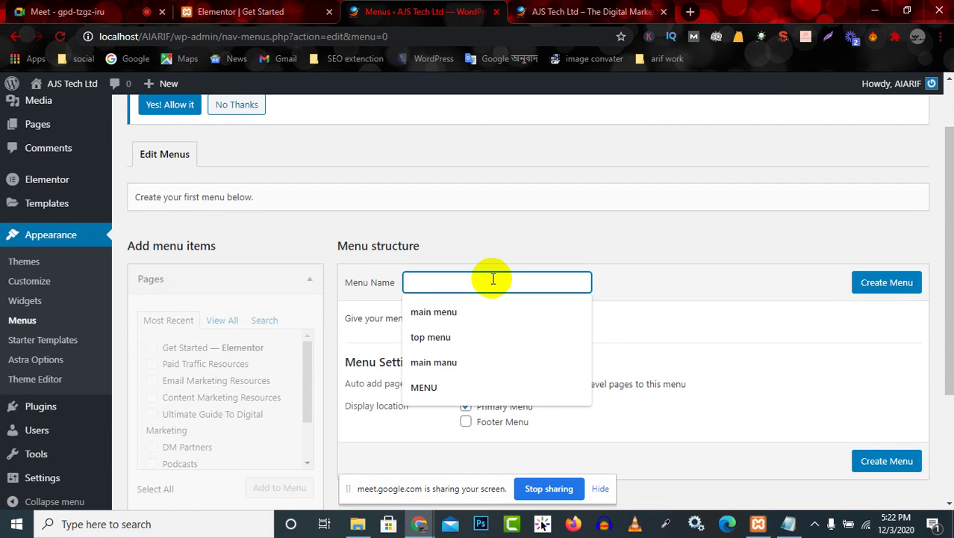
{"action": "left_click", "coordinate": [454, 333]}
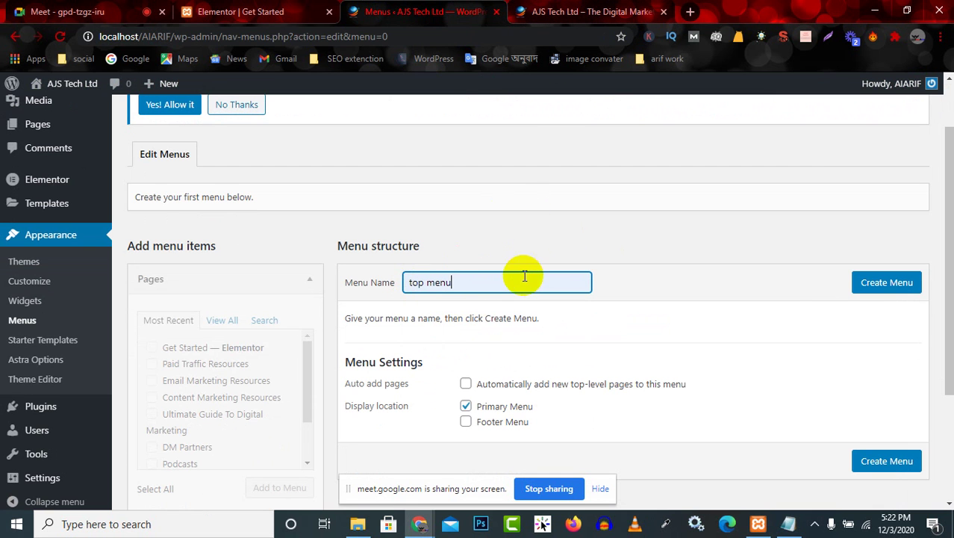
{"action": "left_click", "coordinate": [884, 288]}
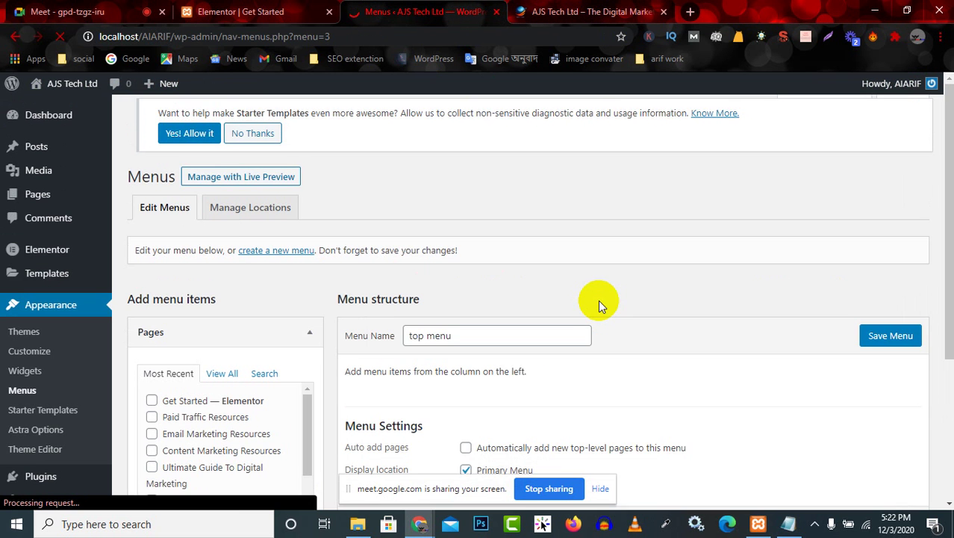
Select all the most recent pages and add them to the top menu
{"action": "scroll", "coordinate": [656, 411], "scroll_direction": "down", "scroll_amount": 3}
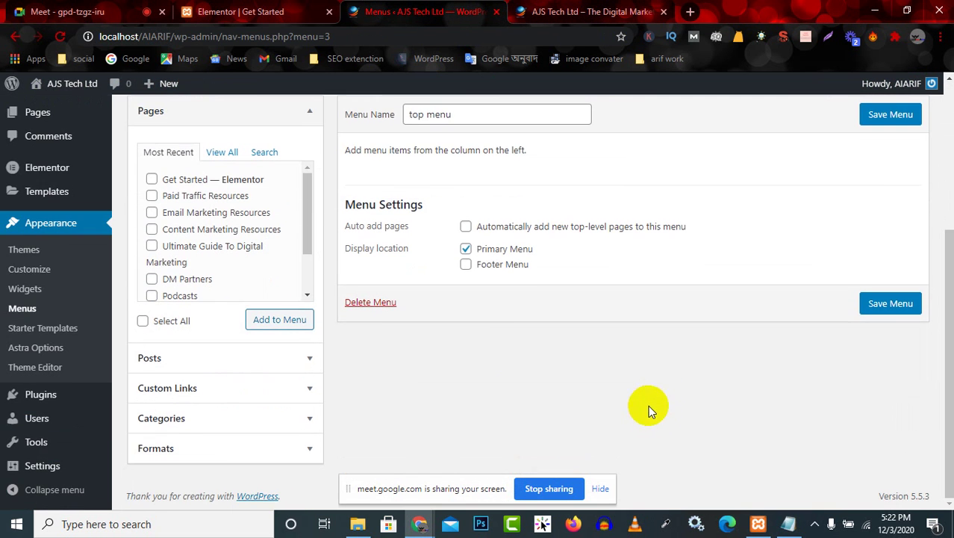
{"action": "scroll", "coordinate": [445, 240], "scroll_direction": "up", "scroll_amount": 1}
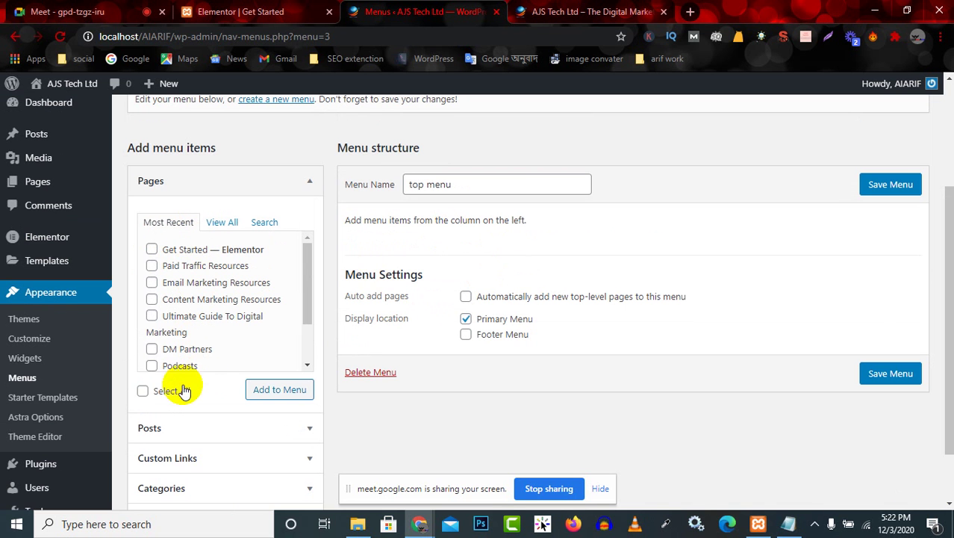
{"action": "scroll", "coordinate": [181, 320], "scroll_direction": "down", "scroll_amount": 3}
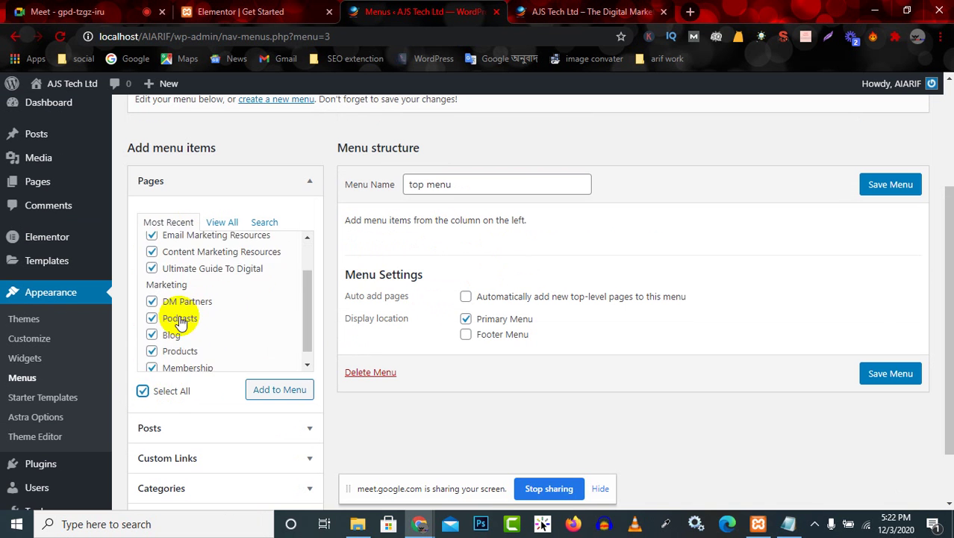
{"action": "scroll", "coordinate": [224, 341], "scroll_direction": "up", "scroll_amount": 3}
{"action": "scroll", "coordinate": [224, 341], "scroll_direction": "down", "scroll_amount": 1}
{"action": "scroll", "coordinate": [237, 391], "scroll_direction": "down", "scroll_amount": 3}
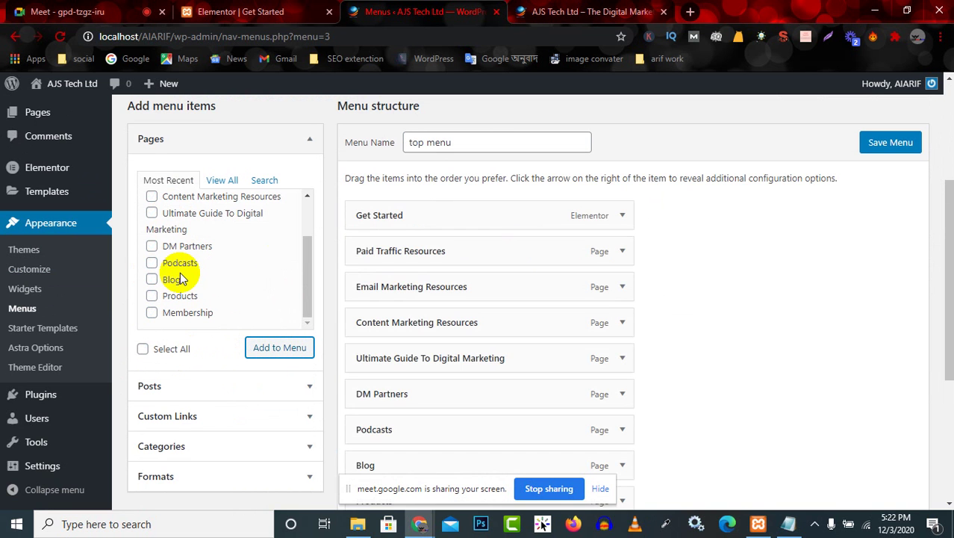
Nest Email Marketing Resources, Paid Traffic Resources, Content Marketing Resources and Ultimate Guide To Digital Marketing beneath Get Started, with Email Marketing Resources first
{"action": "scroll", "coordinate": [522, 264], "scroll_direction": "down", "scroll_amount": 4}
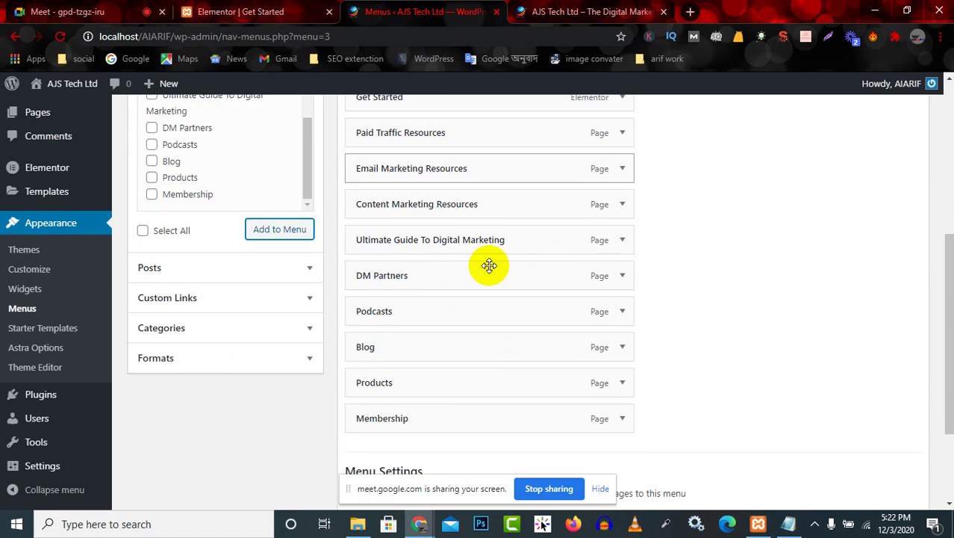
{"action": "scroll", "coordinate": [515, 284], "scroll_direction": "up", "scroll_amount": 1}
{"action": "scroll", "coordinate": [519, 291], "scroll_direction": "up", "scroll_amount": 2}
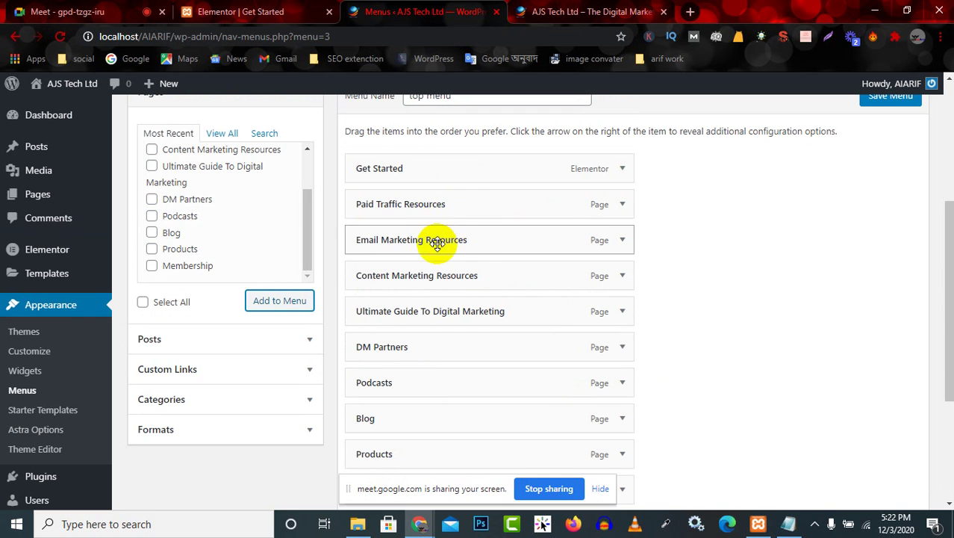
{"action": "left_click_drag", "start_coordinate": [428, 241], "coordinate": [447, 203]}
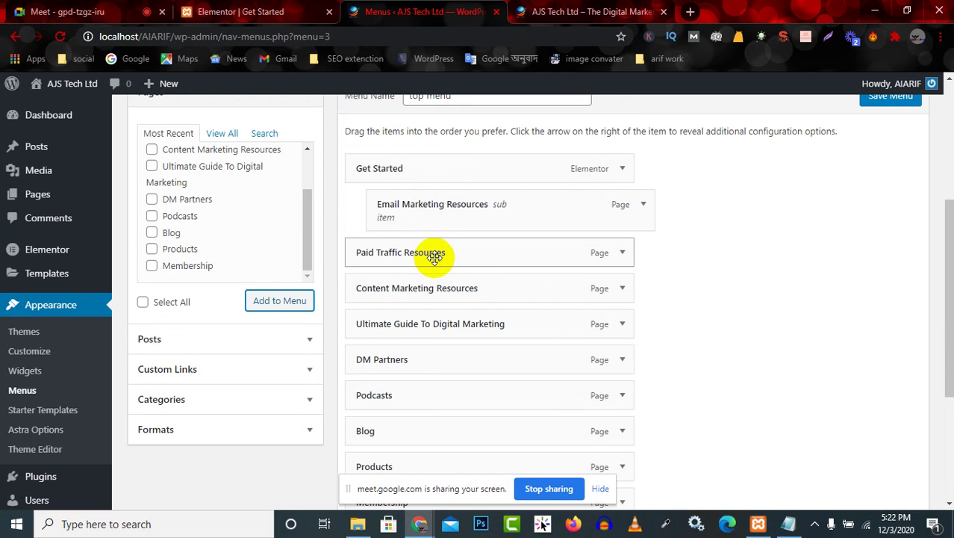
{"action": "left_click_drag", "start_coordinate": [448, 256], "coordinate": [475, 254]}
{"action": "left_click_drag", "start_coordinate": [397, 285], "coordinate": [436, 287]}
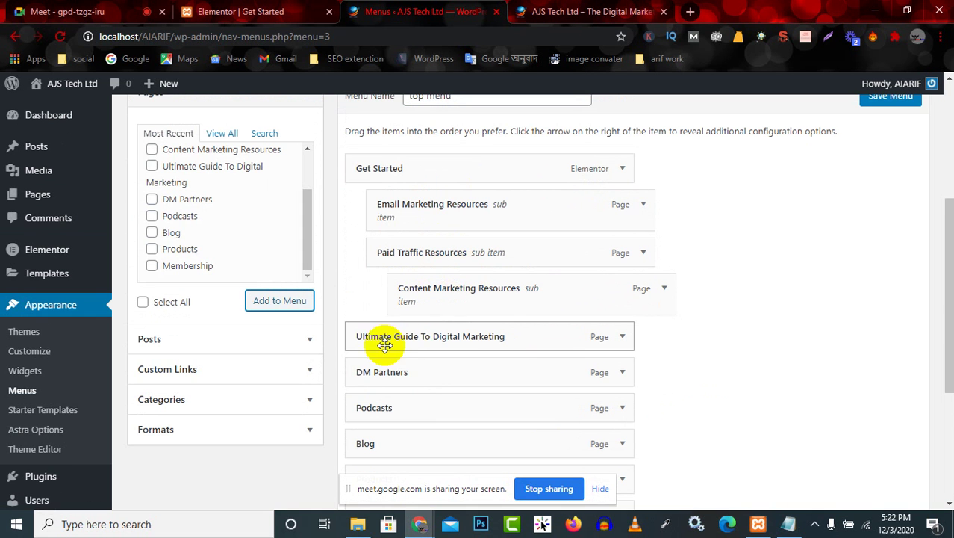
{"action": "left_click_drag", "start_coordinate": [377, 334], "coordinate": [437, 324]}
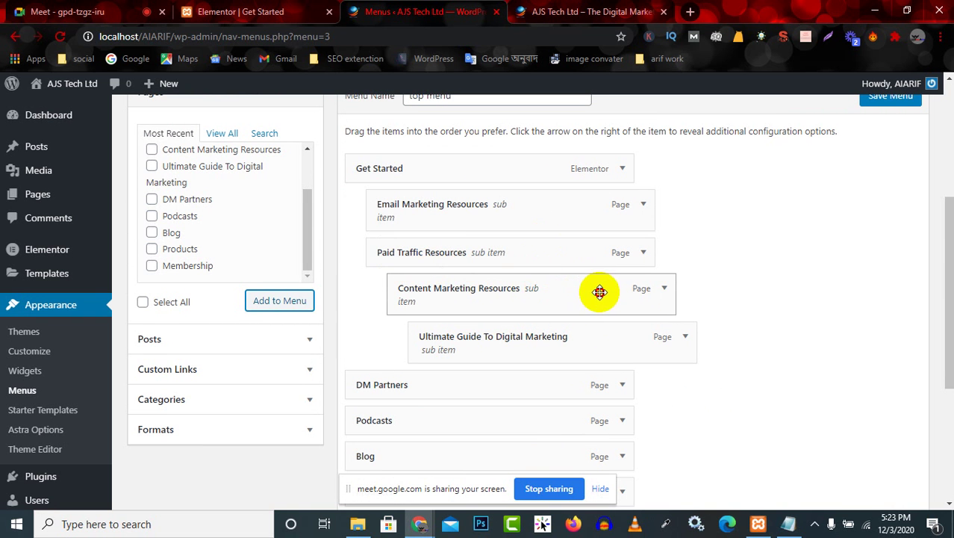
Align Content Marketing Resources and Ultimate Guide To Digital Marketing at the same submenu level as Paid Traffic Resources
{"action": "left_click_drag", "start_coordinate": [600, 292], "coordinate": [576, 290]}
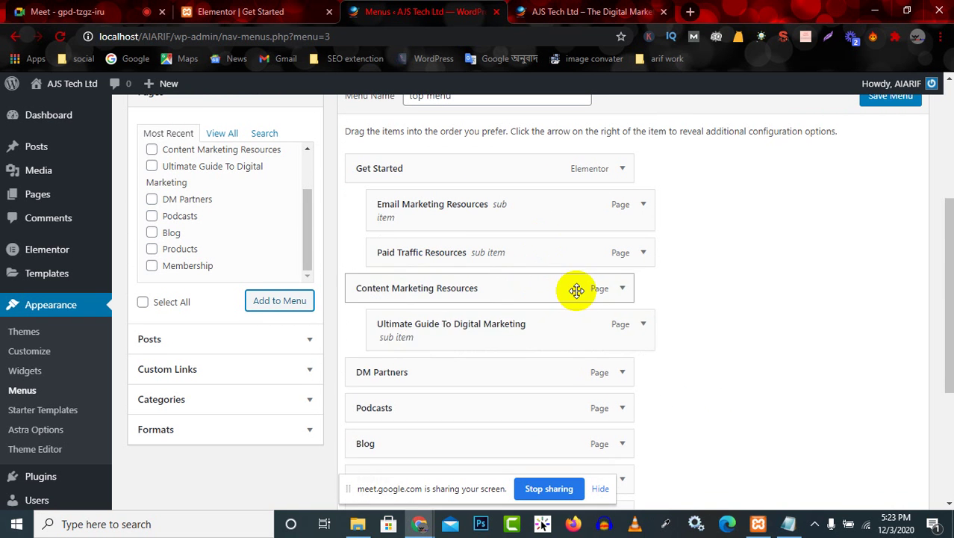
{"action": "left_click_drag", "start_coordinate": [462, 286], "coordinate": [490, 287]}
{"action": "mouse_move", "coordinate": [528, 343]}
{"action": "left_mouse_down"}
{"action": "mouse_move", "coordinate": [509, 347]}
{"action": "mouse_move", "coordinate": [516, 337]}
{"action": "left_mouse_up"}
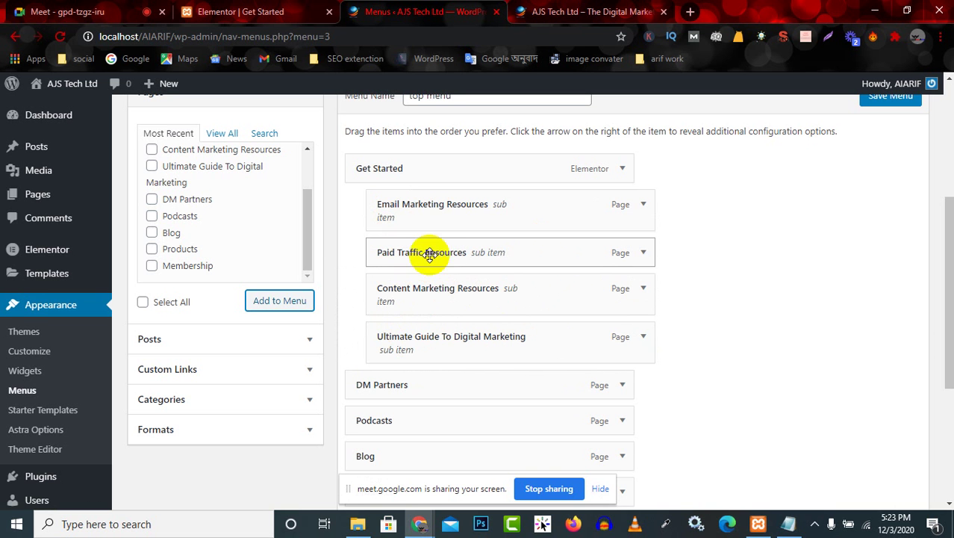
Check the DigitalMarketer menu order and move Products above DM Partners as a top-level item
{"action": "scroll", "coordinate": [464, 330], "scroll_direction": "down", "scroll_amount": 3}
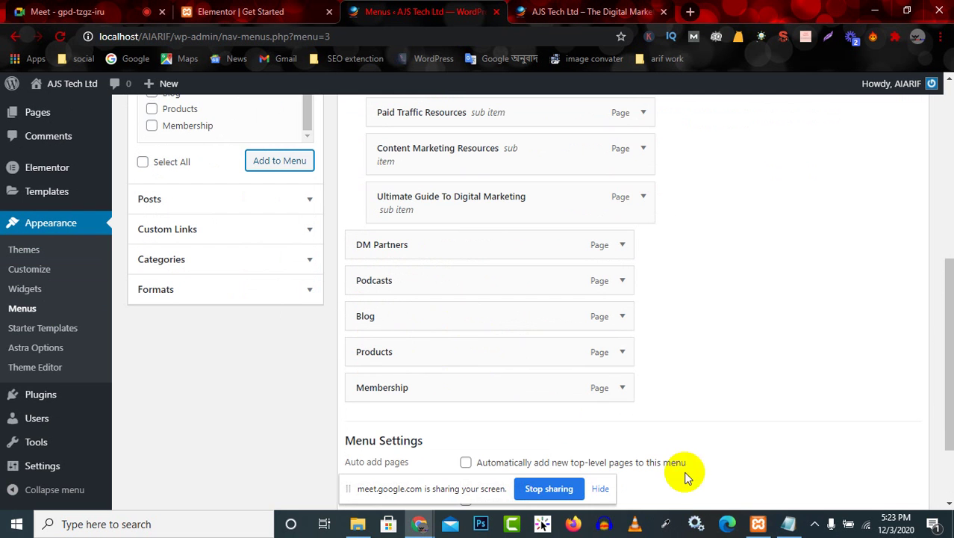
{"action": "mouse_move", "coordinate": [417, 527]}
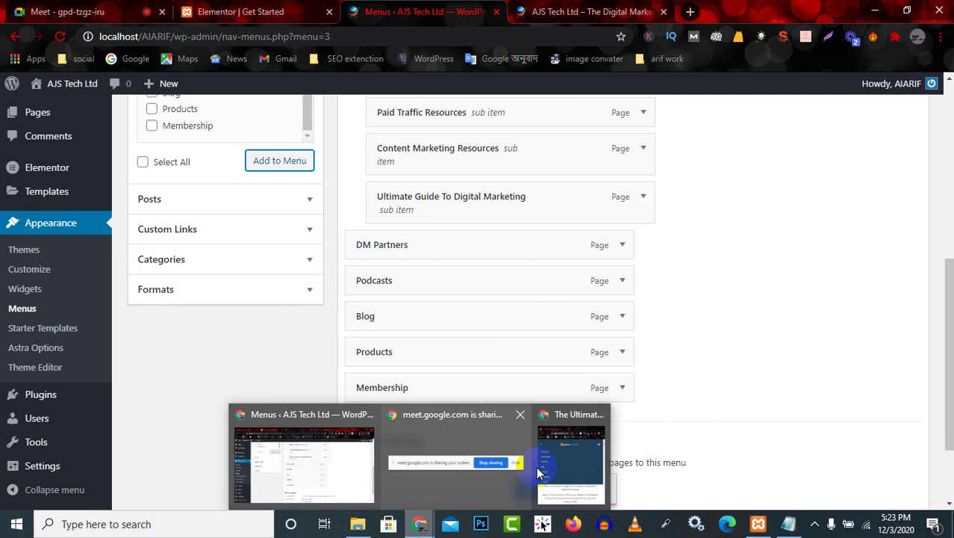
{"action": "left_click", "coordinate": [560, 470]}
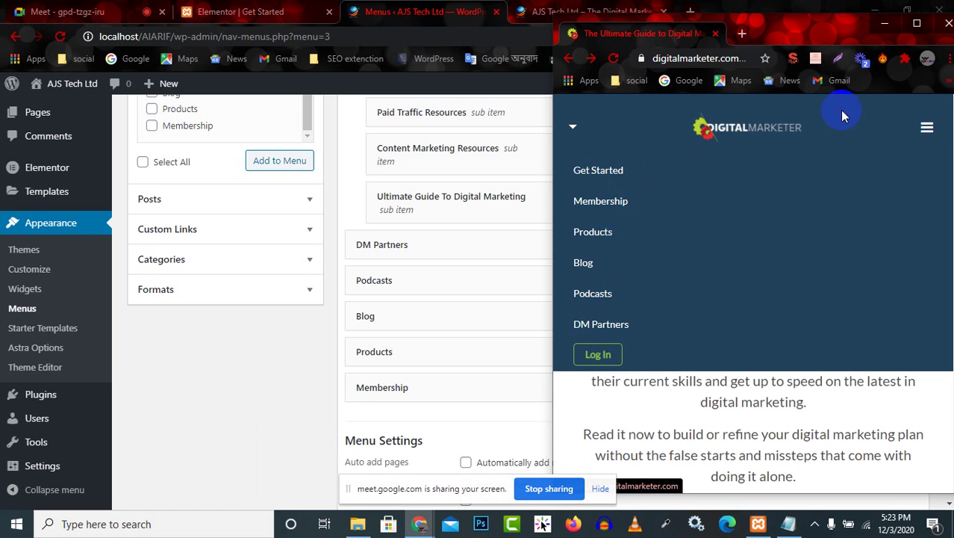
{"action": "left_click", "coordinate": [884, 23]}
{"action": "scroll", "coordinate": [418, 269], "scroll_direction": "up", "scroll_amount": 3}
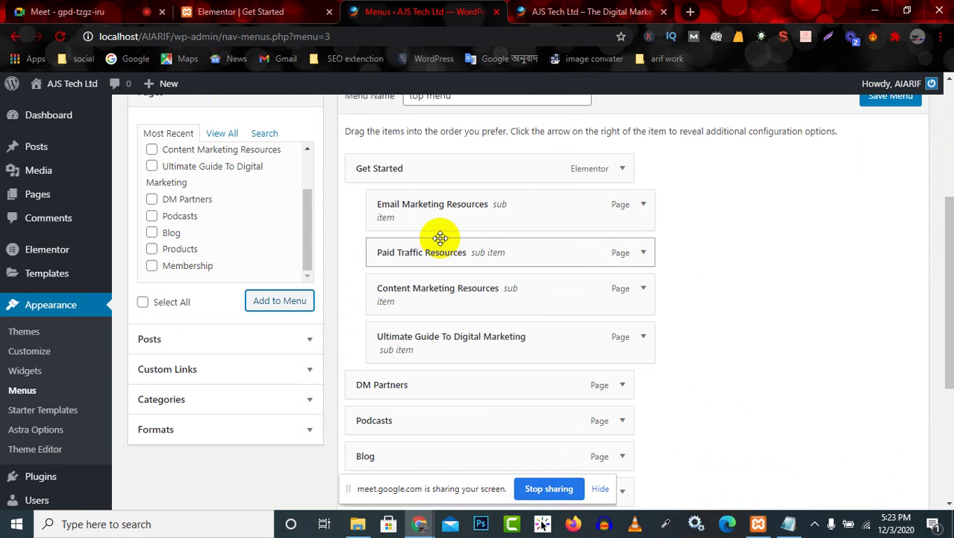
{"action": "scroll", "coordinate": [497, 298], "scroll_direction": "down", "scroll_amount": 2}
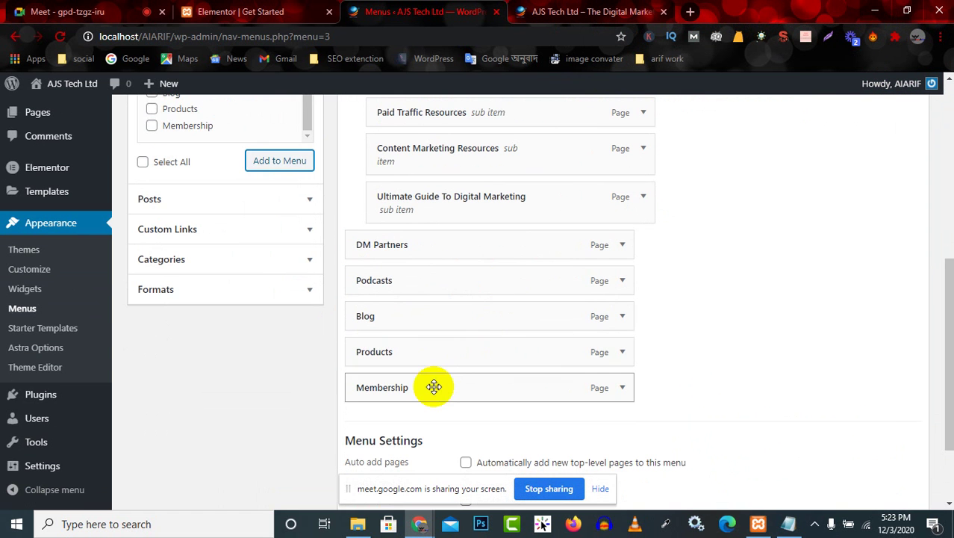
{"action": "left_click_drag", "start_coordinate": [424, 352], "coordinate": [478, 238]}
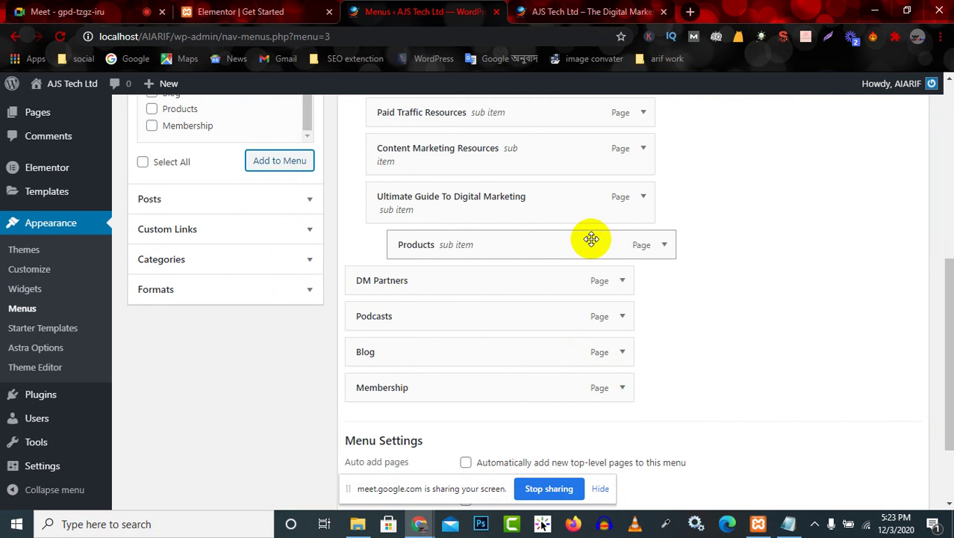
{"action": "left_click_drag", "start_coordinate": [591, 239], "coordinate": [534, 242]}
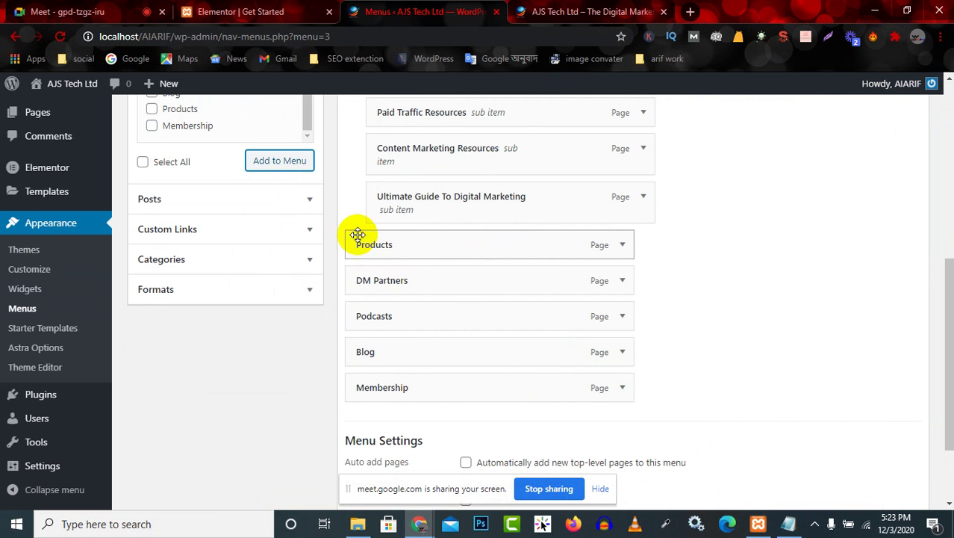
Recheck the DigitalMarketer menu order and move Membership directly above Products as a top-level item
{"action": "scroll", "coordinate": [366, 319], "scroll_direction": "up", "scroll_amount": 3}
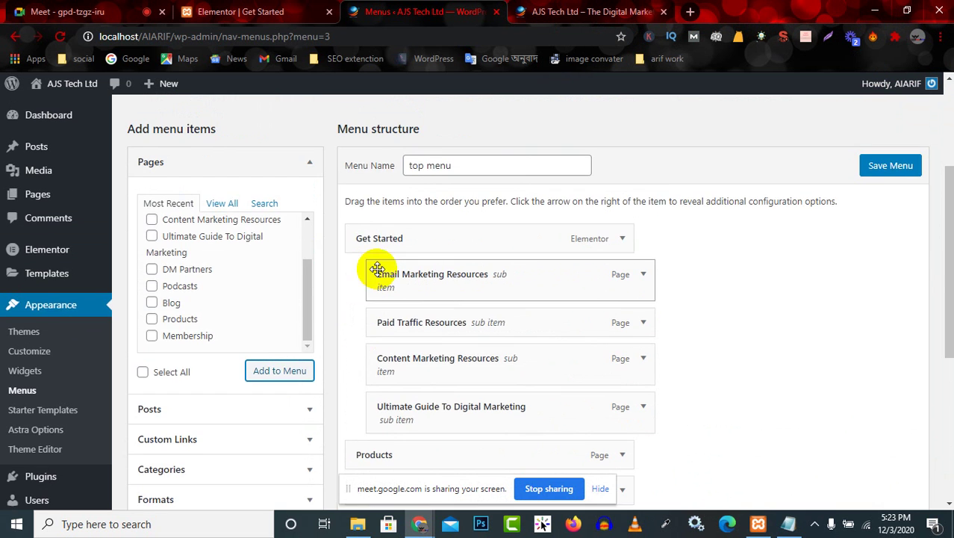
{"action": "scroll", "coordinate": [404, 273], "scroll_direction": "down", "scroll_amount": 4}
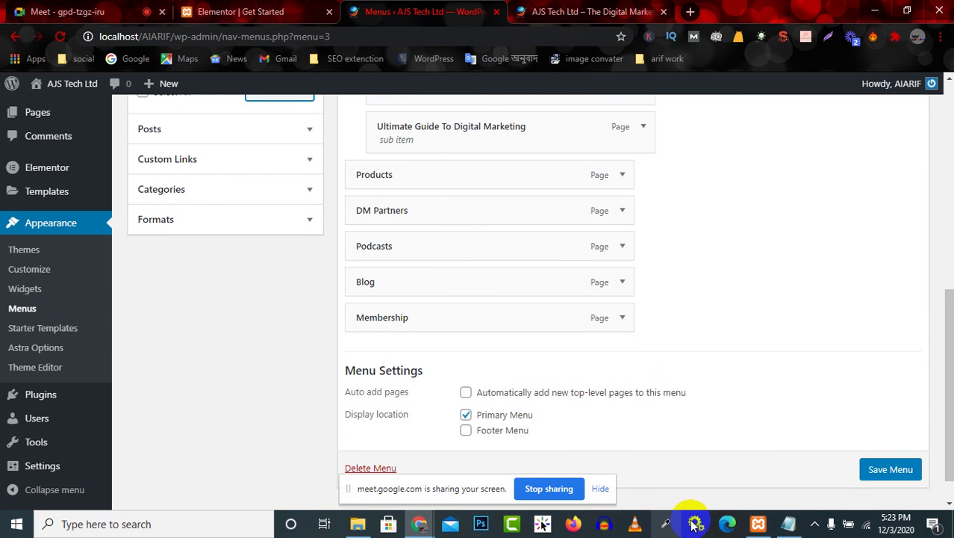
{"action": "mouse_move", "coordinate": [428, 526]}
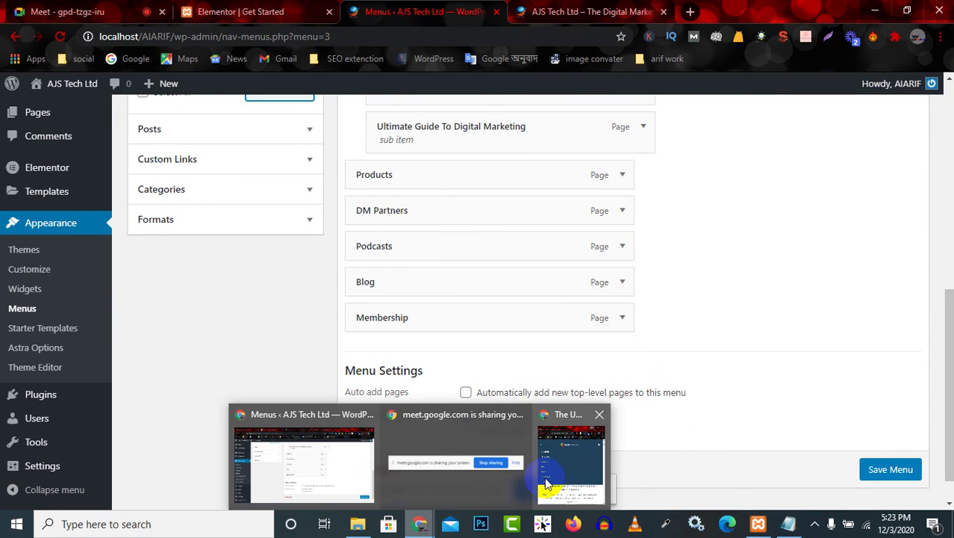
{"action": "left_click", "coordinate": [570, 461]}
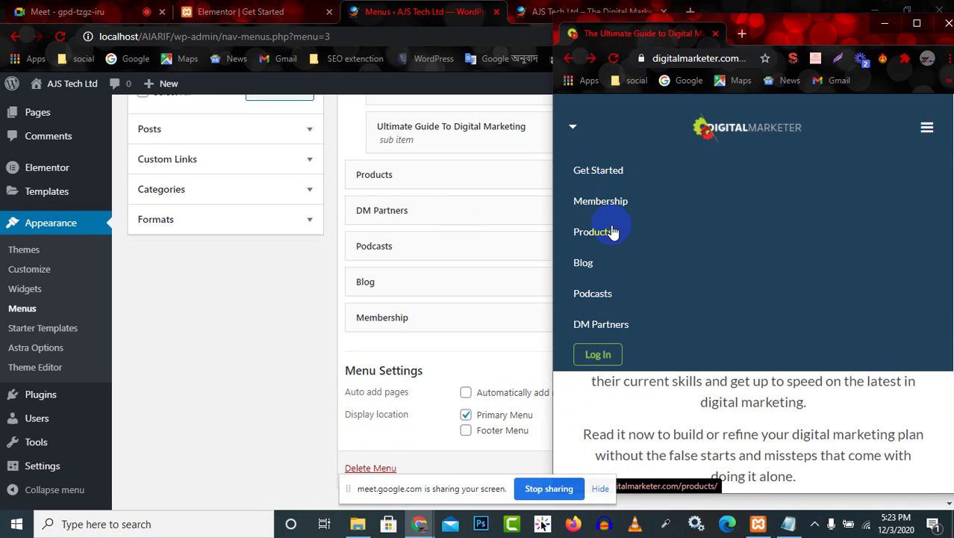
{"action": "left_click", "coordinate": [884, 24]}
{"action": "scroll", "coordinate": [437, 157], "scroll_direction": "up", "scroll_amount": 3}
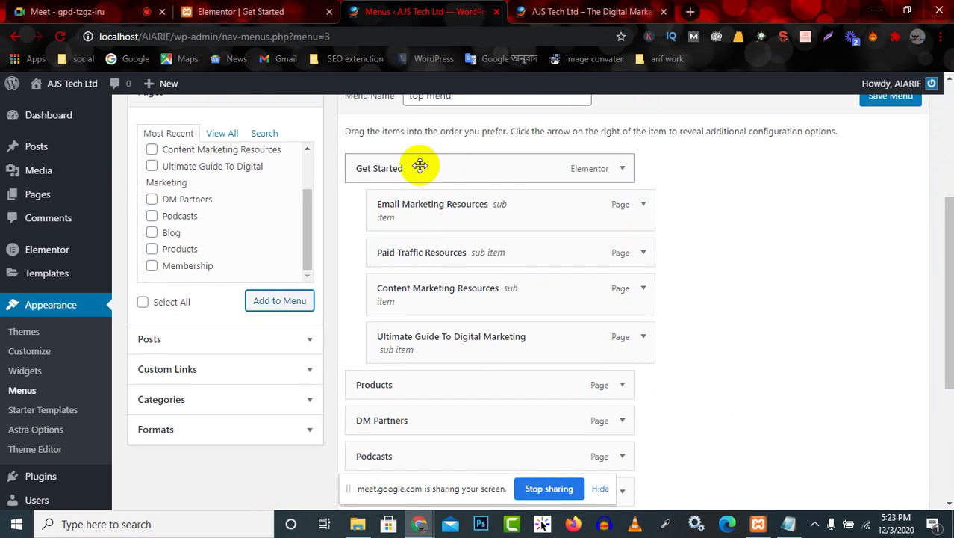
{"action": "scroll", "coordinate": [443, 207], "scroll_direction": "down", "scroll_amount": 3}
{"action": "left_click_drag", "start_coordinate": [412, 317], "coordinate": [412, 179]}
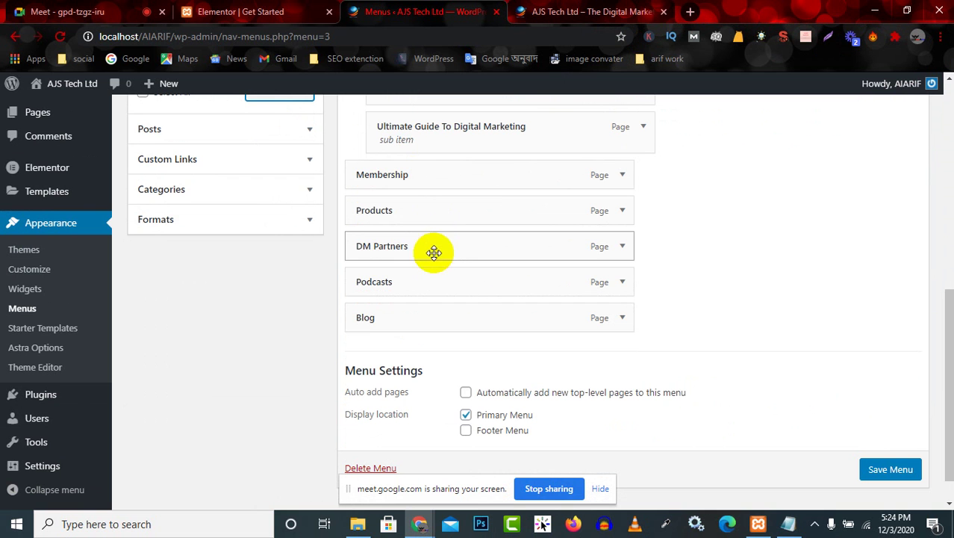
Reorder the items following Membership as Blog, Products, Podcasts and DM Partners
{"action": "left_click_drag", "start_coordinate": [439, 253], "coordinate": [431, 324]}
{"action": "left_click_drag", "start_coordinate": [419, 291], "coordinate": [420, 245]}
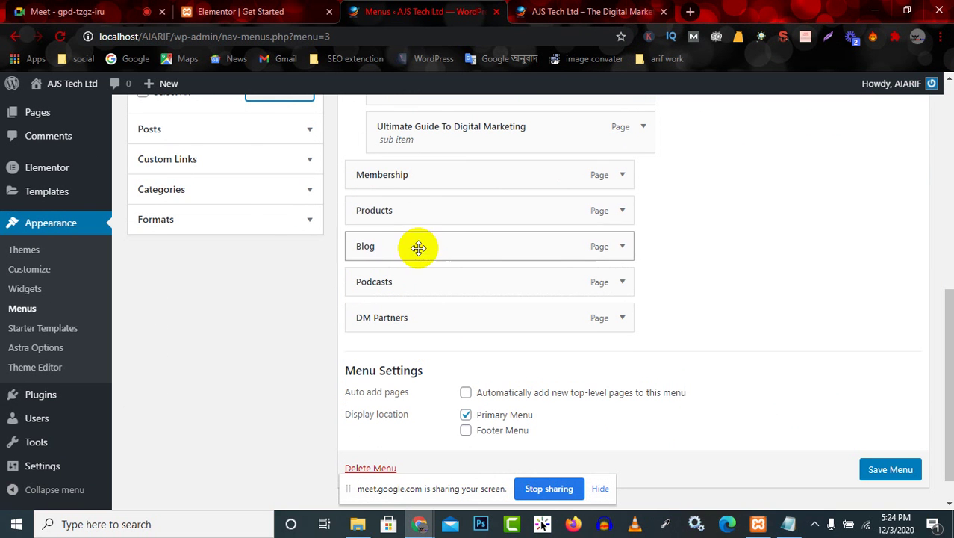
{"action": "left_click_drag", "start_coordinate": [428, 211], "coordinate": [426, 251]}
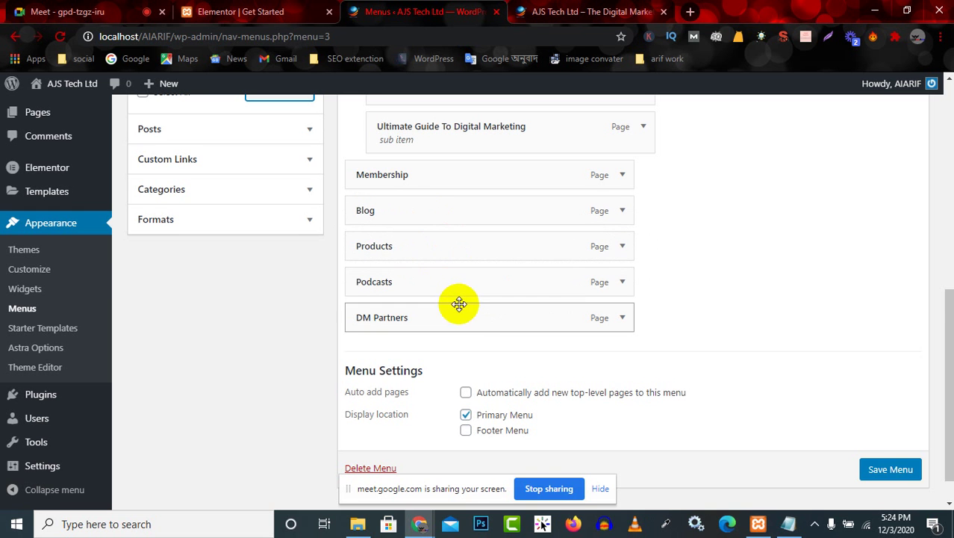
Enable automatic adding of new top-level pages to the top menu
{"action": "scroll", "coordinate": [478, 329], "scroll_direction": "down", "scroll_amount": 1}
{"action": "scroll", "coordinate": [511, 351], "scroll_direction": "down", "scroll_amount": 1}
{"action": "scroll", "coordinate": [530, 389], "scroll_direction": "up", "scroll_amount": 1}
{"action": "scroll", "coordinate": [523, 383], "scroll_direction": "down", "scroll_amount": 1}
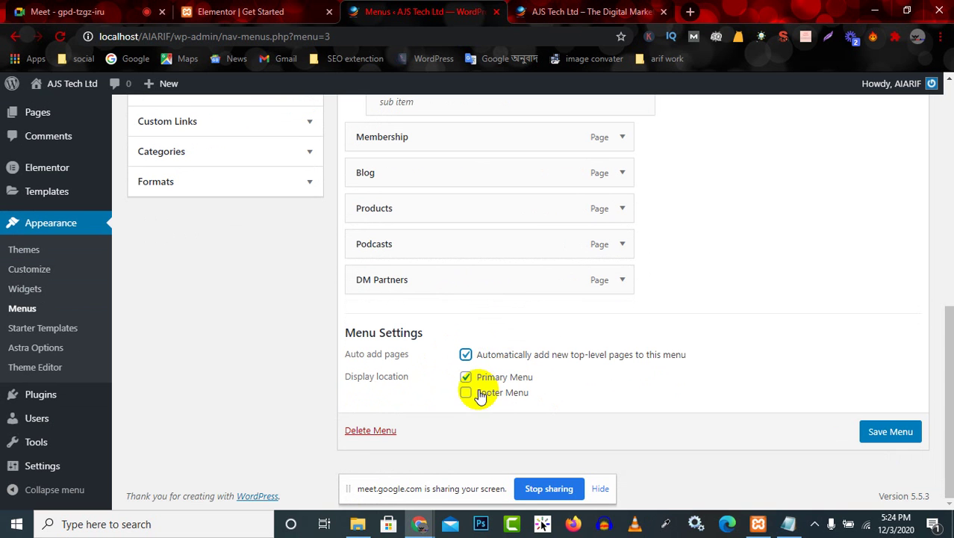
Check the live site's header, then bring up the DigitalMarketer reference window and maximize it for comparison
{"action": "left_click", "coordinate": [586, 11]}
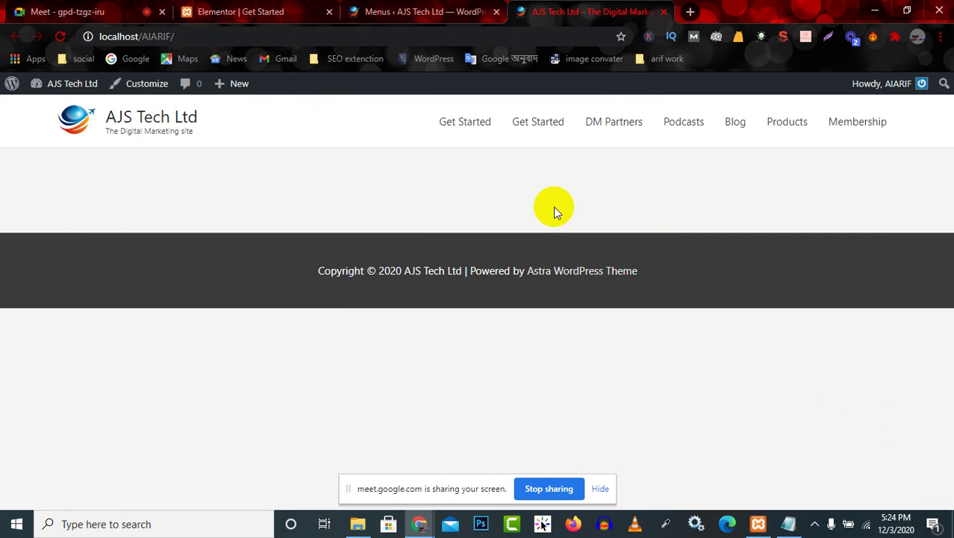
{"action": "left_click", "coordinate": [467, 12]}
{"action": "mouse_move", "coordinate": [418, 523]}
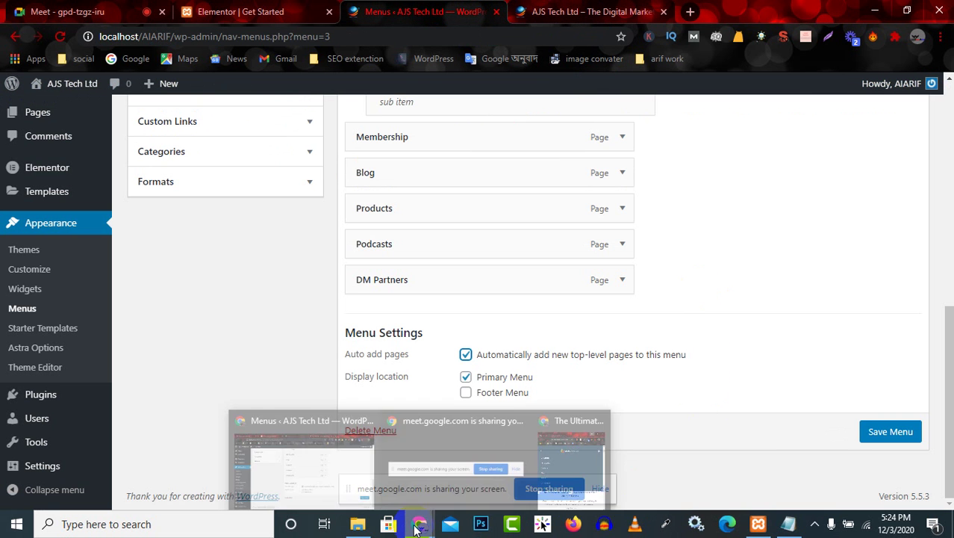
{"action": "left_click", "coordinate": [567, 473]}
{"action": "left_click", "coordinate": [907, 13]}
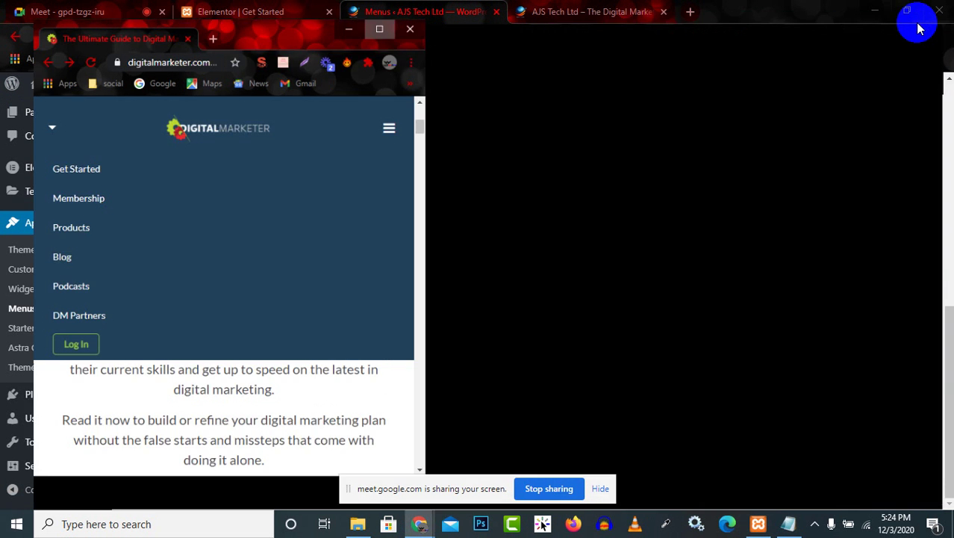
Examine the footer menus at the end of the DigitalMarketer guide page, then return to the WordPress menu editor
{"action": "scroll", "coordinate": [448, 258], "scroll_direction": "down", "scroll_amount": 15}
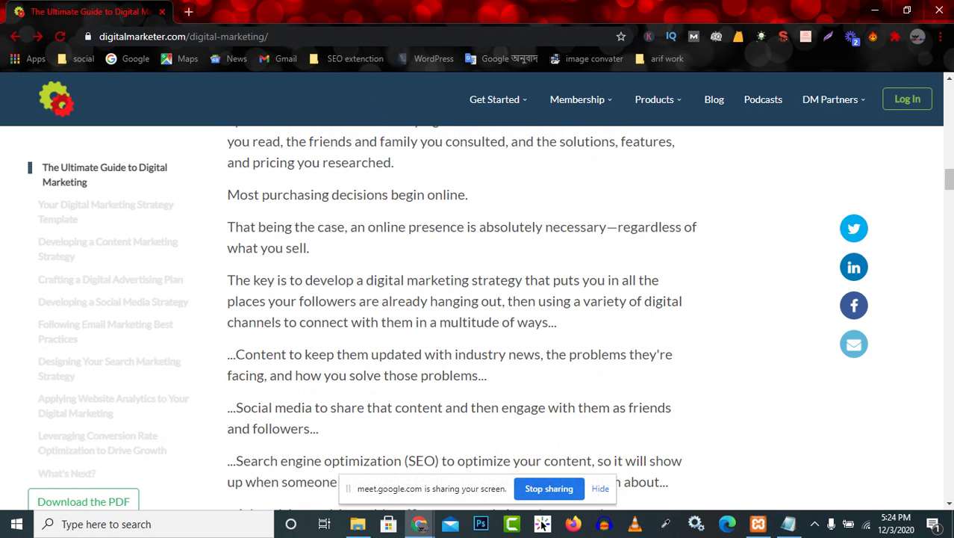
{"action": "left_click_drag", "start_coordinate": [950, 175], "coordinate": [943, 490]}
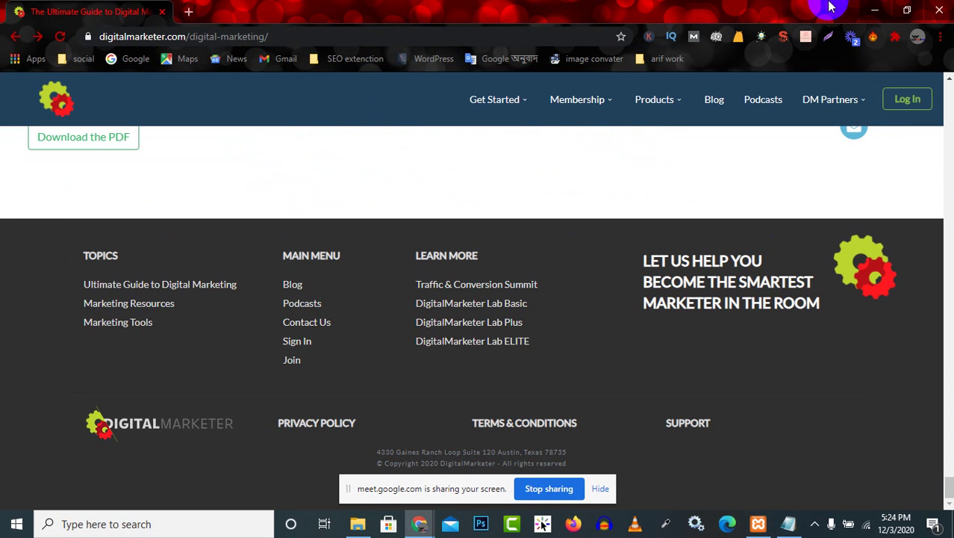
{"action": "left_click", "coordinate": [875, 11]}
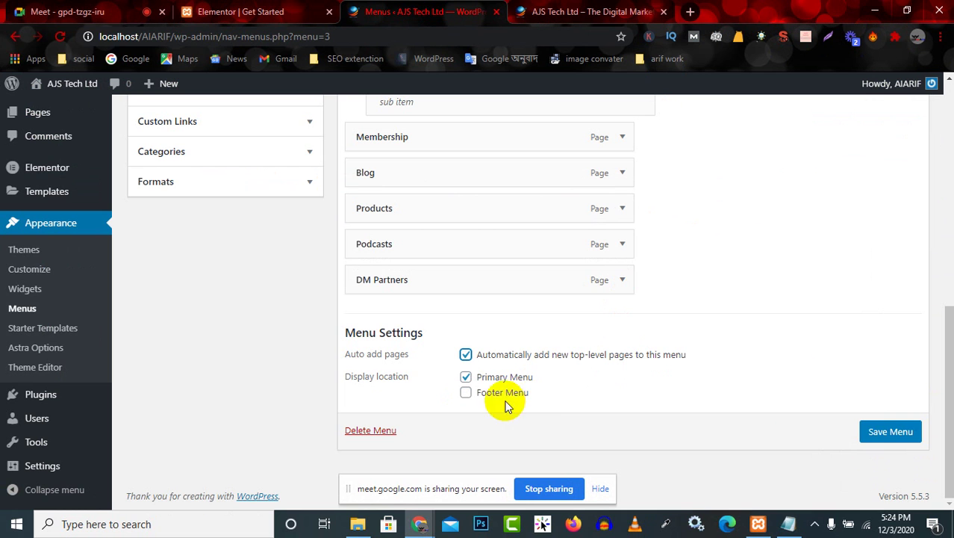
Save the top menu, reload the live site and check the Get Started submenu in its header
{"action": "left_click", "coordinate": [881, 441]}
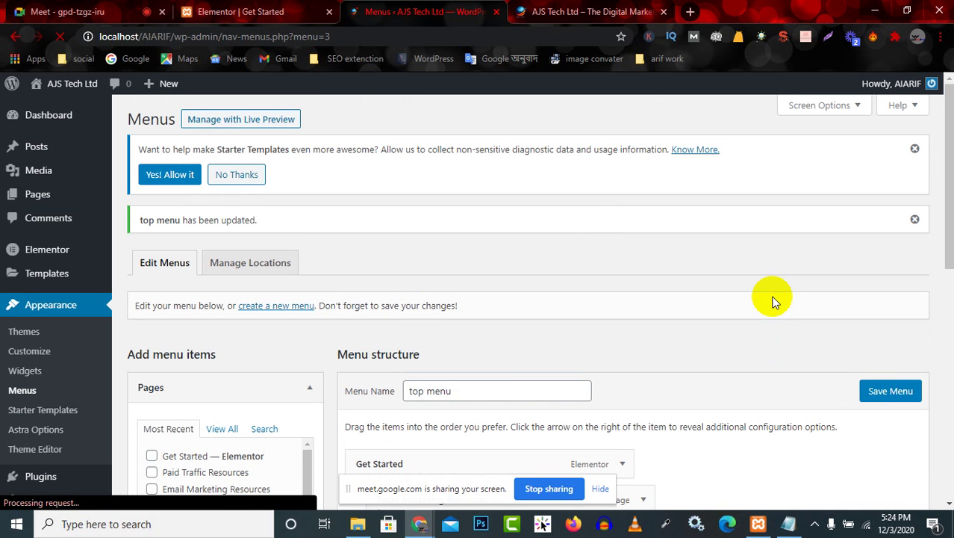
{"action": "left_click", "coordinate": [553, 9]}
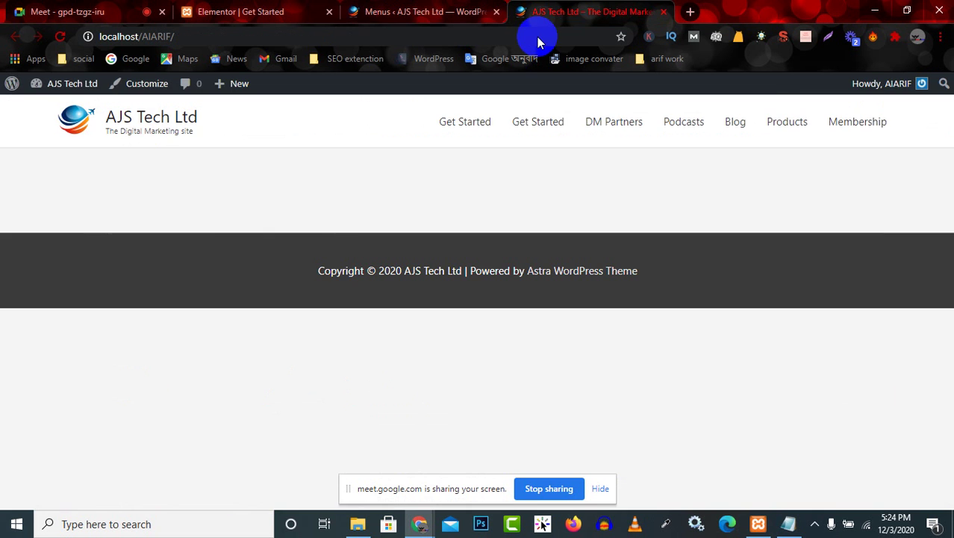
{"action": "left_click", "coordinate": [57, 37]}
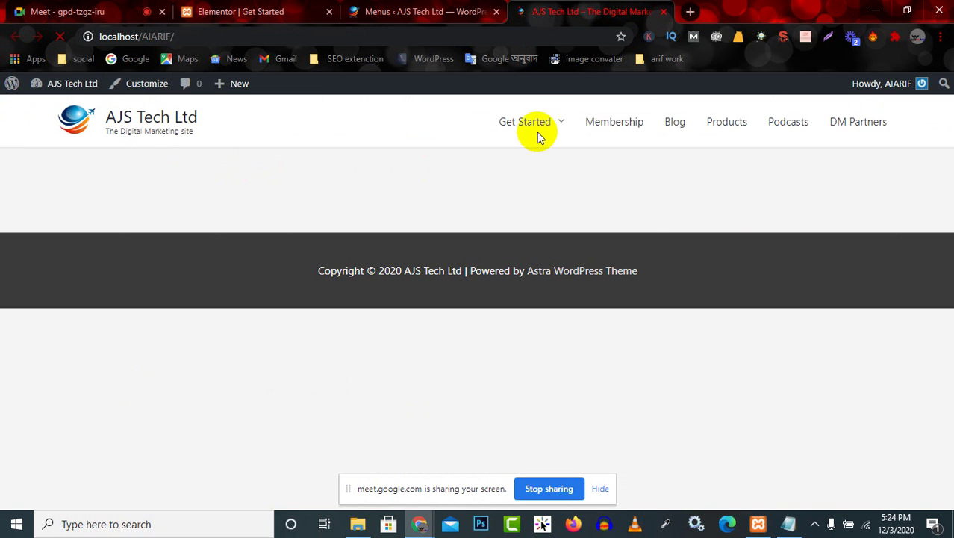
{"action": "mouse_move", "coordinate": [554, 128]}
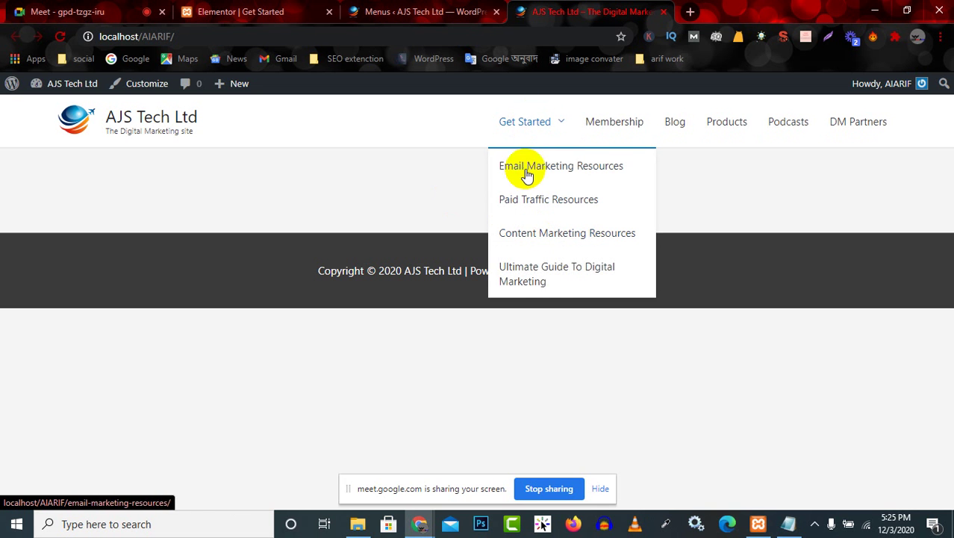
{"action": "left_click", "coordinate": [420, 523]}
{"action": "left_click", "coordinate": [514, 240]}
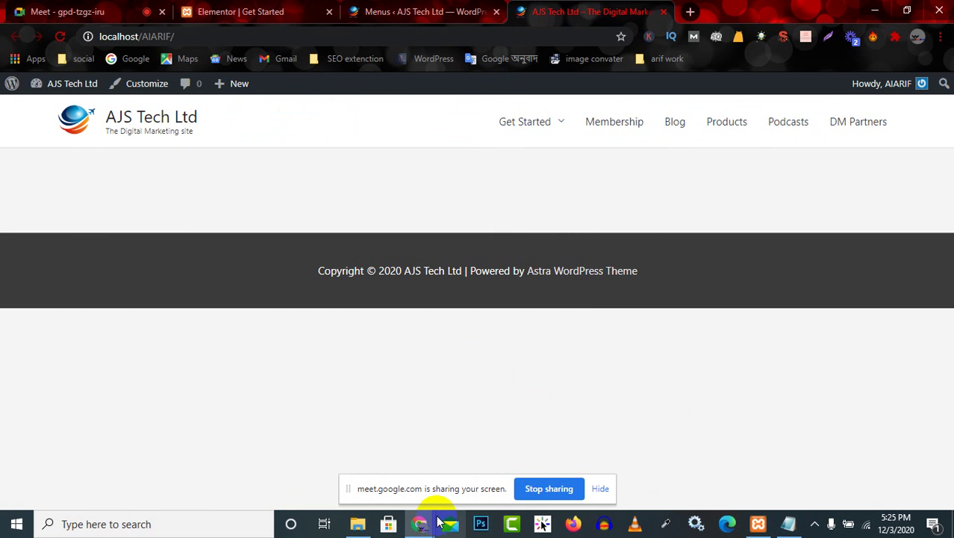
{"action": "left_click", "coordinate": [402, 9]}
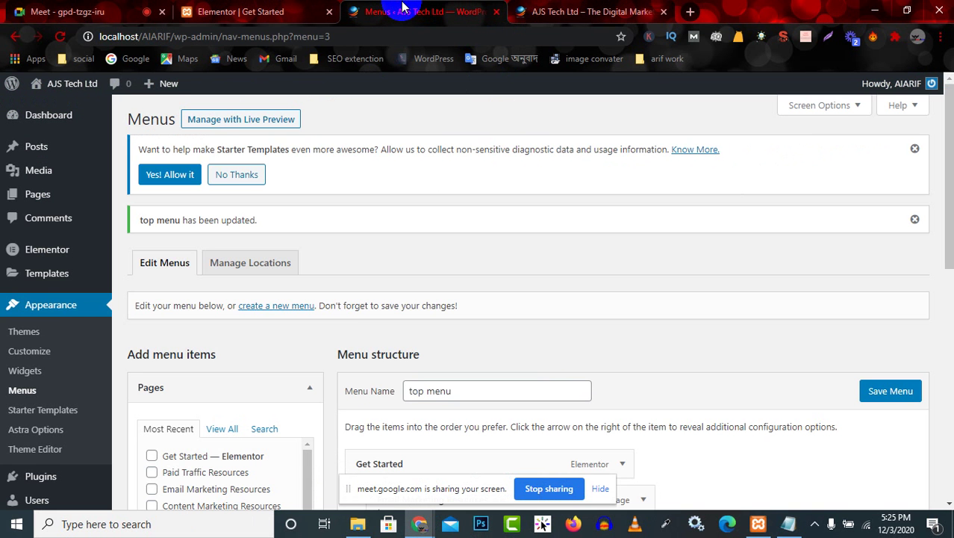
{"action": "left_click", "coordinate": [545, 11]}
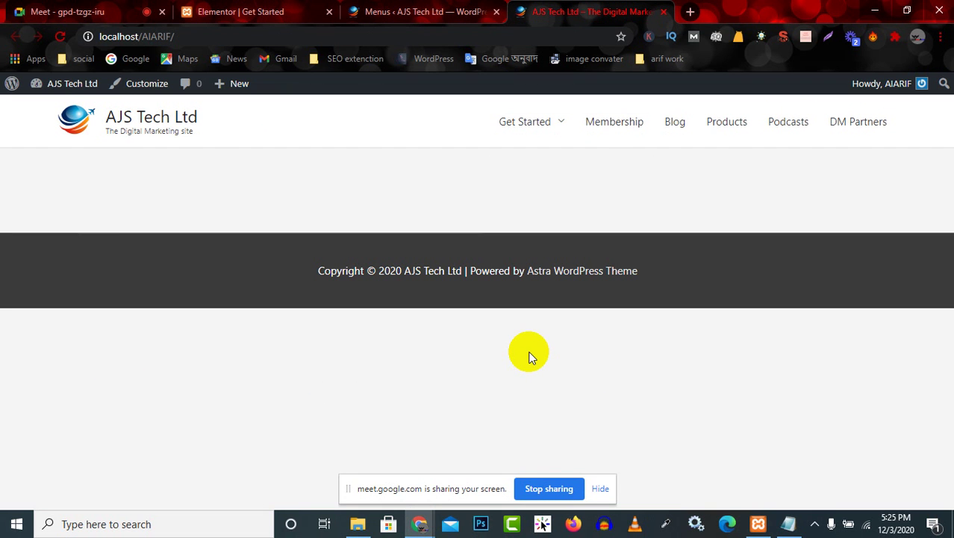
{"action": "left_click", "coordinate": [569, 295]}
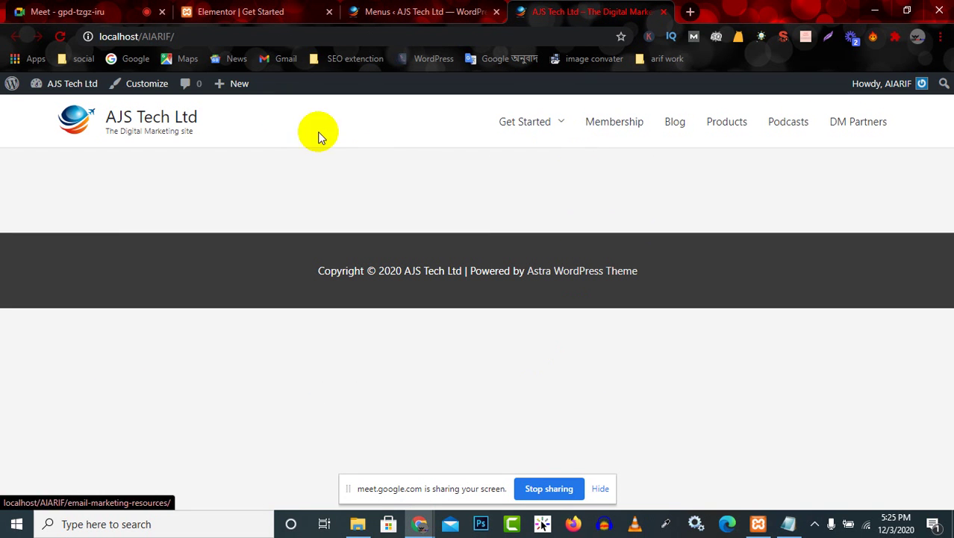